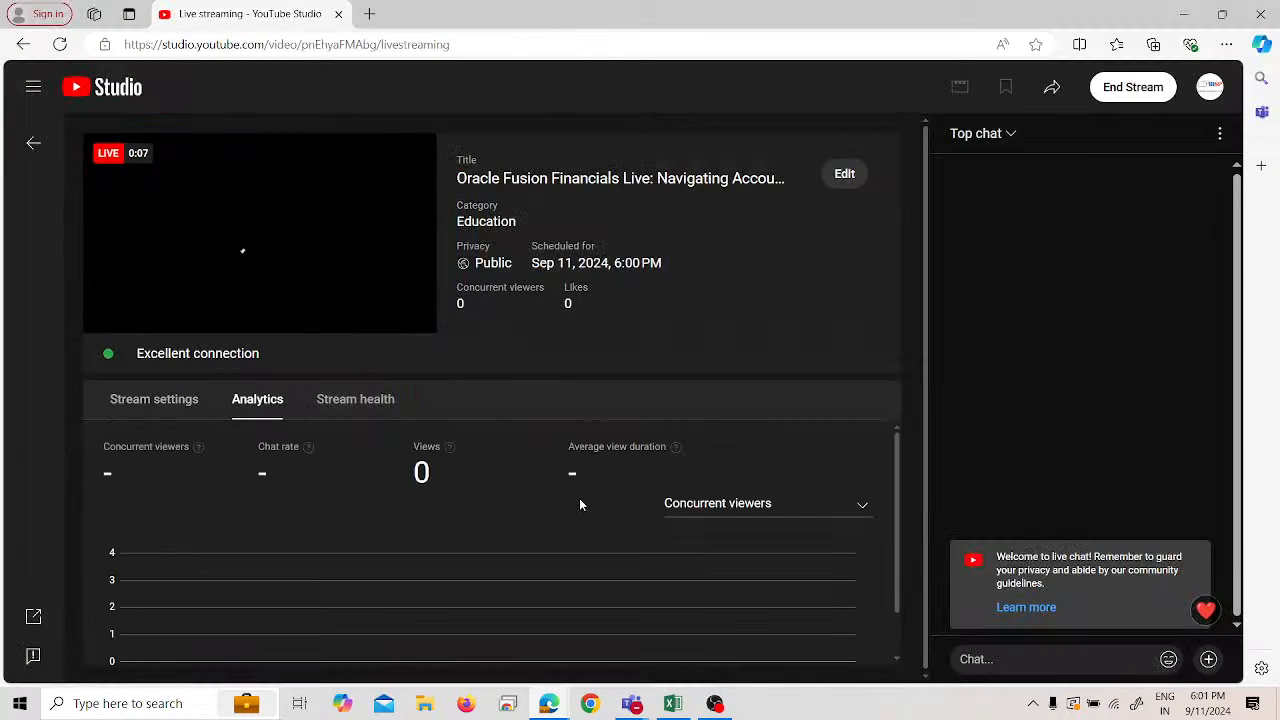
- Bring the Excel receipt-notes worksheet to the front while the YouTube Studio stream stays live
key(XF86AudioRaiseVolume)
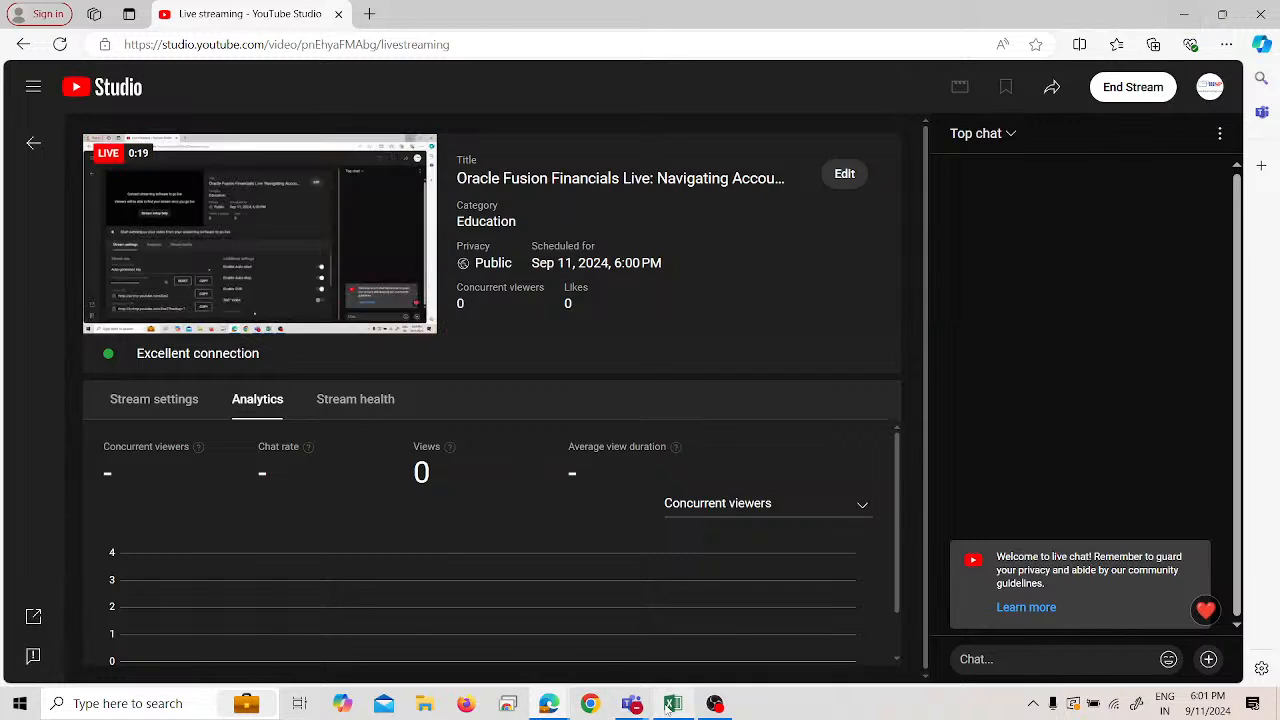
mouse_move(673, 703)
click(660, 654)
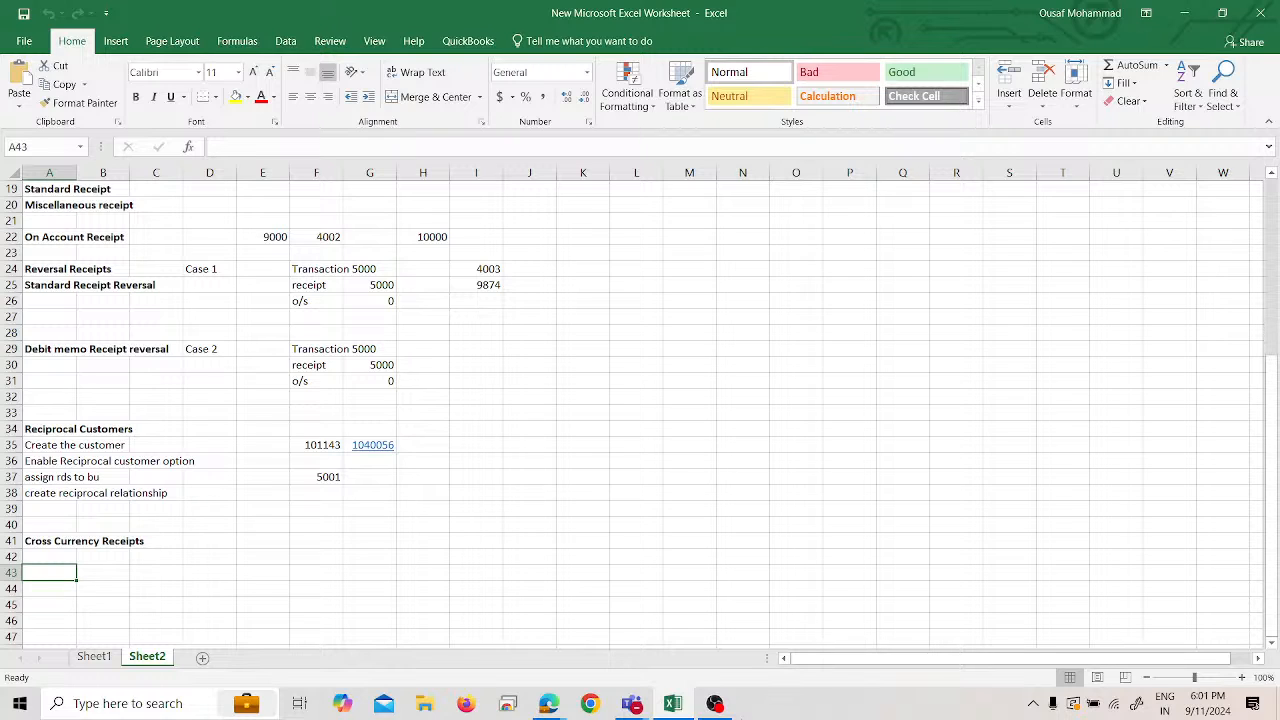
- Enter 'Create Receipt Spreadsheet' in cell A43 and make it bold
text(Creat)
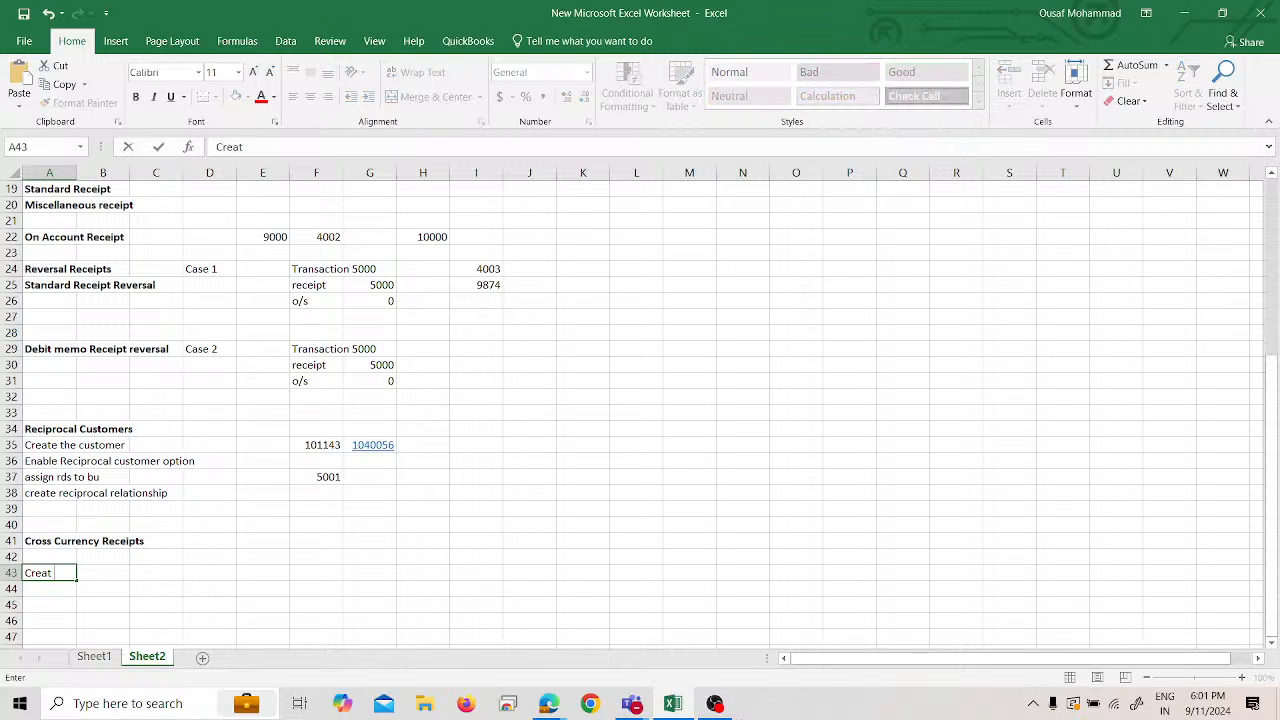
text(e Receipt Sh)
key(BackSpace)
text(preadsheet)
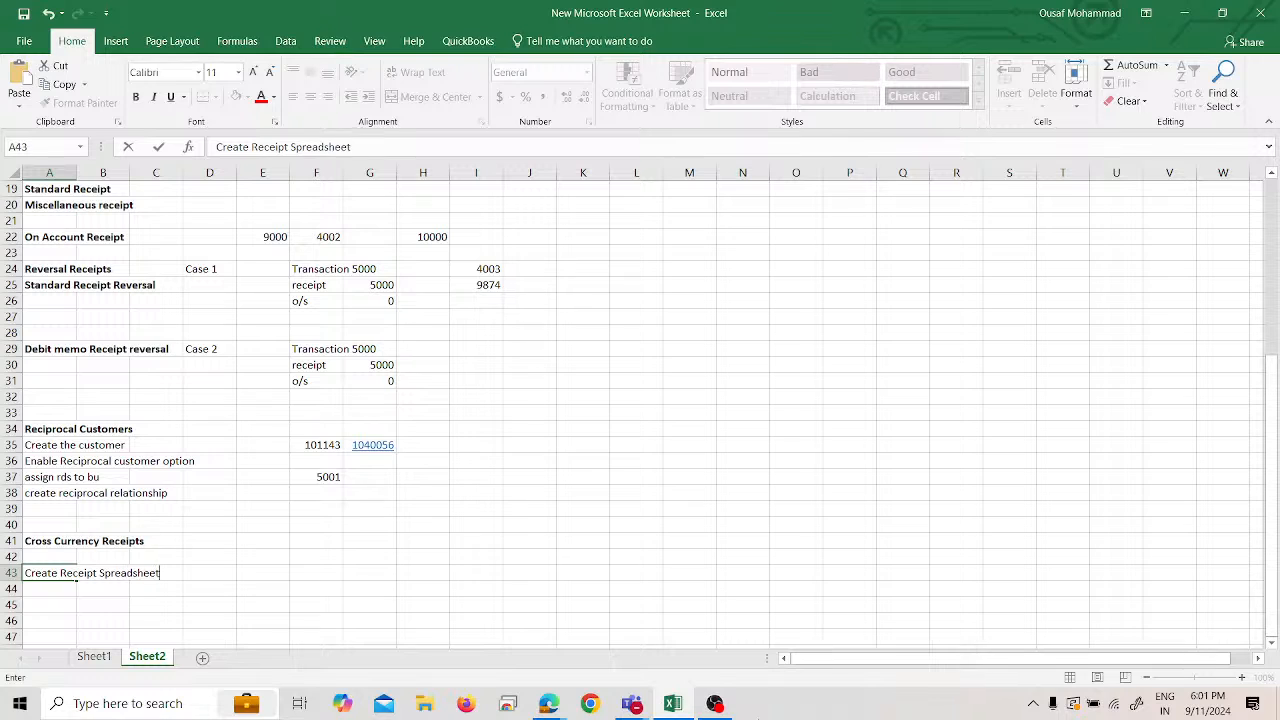
key(Return)
key(Up)
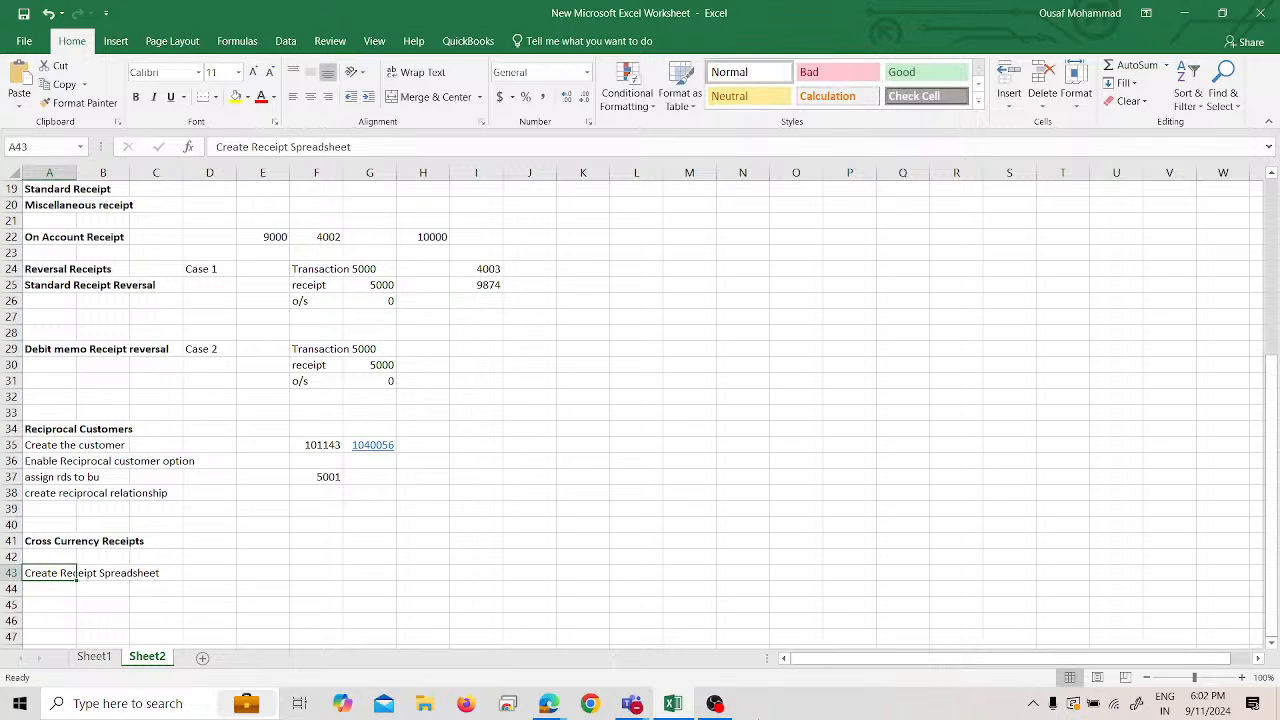
key(ctrl+b)
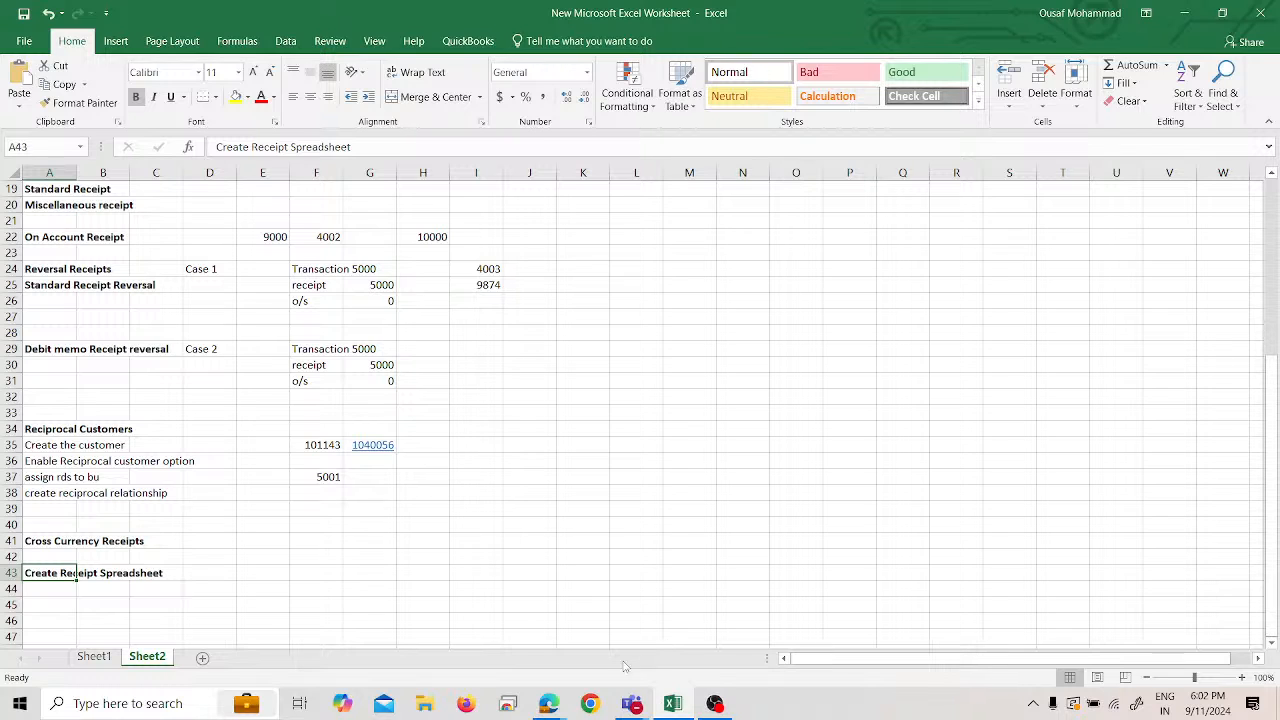
key(XF86AudioRaiseVolume)
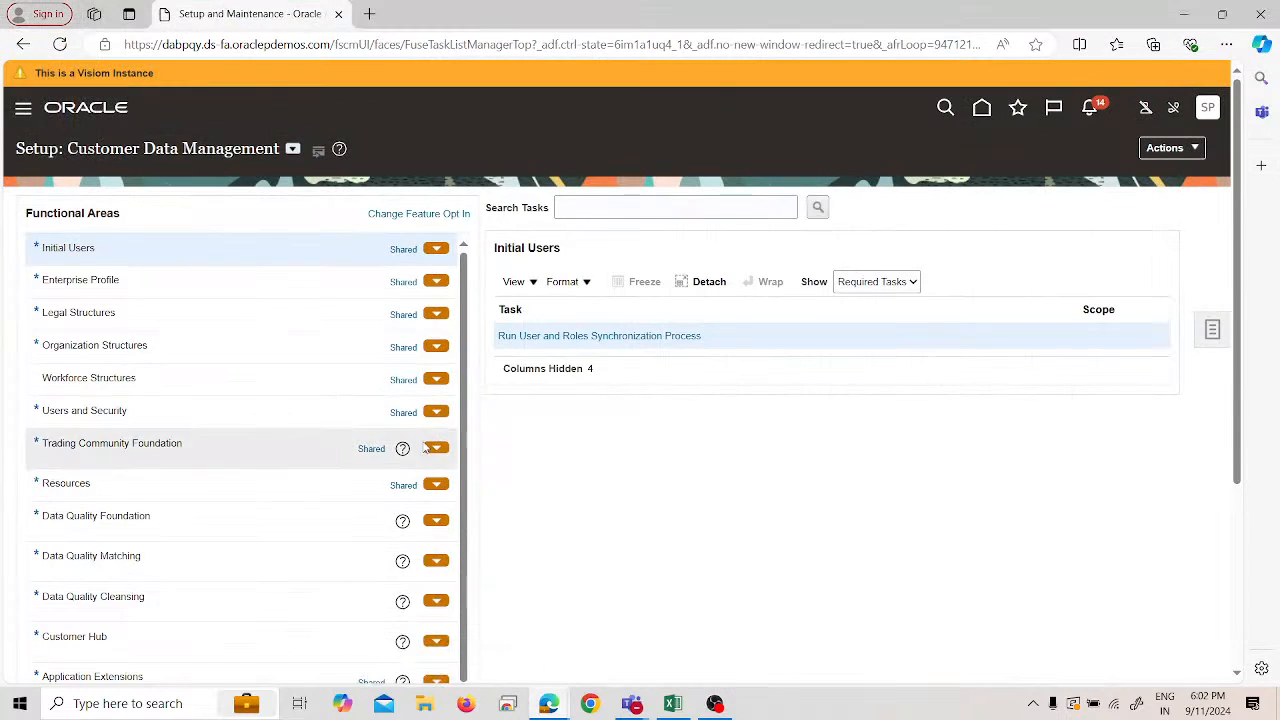
- Go to the Receivables > Accounts Receivable work area in Oracle Fusion Cloud
click(455, 625)
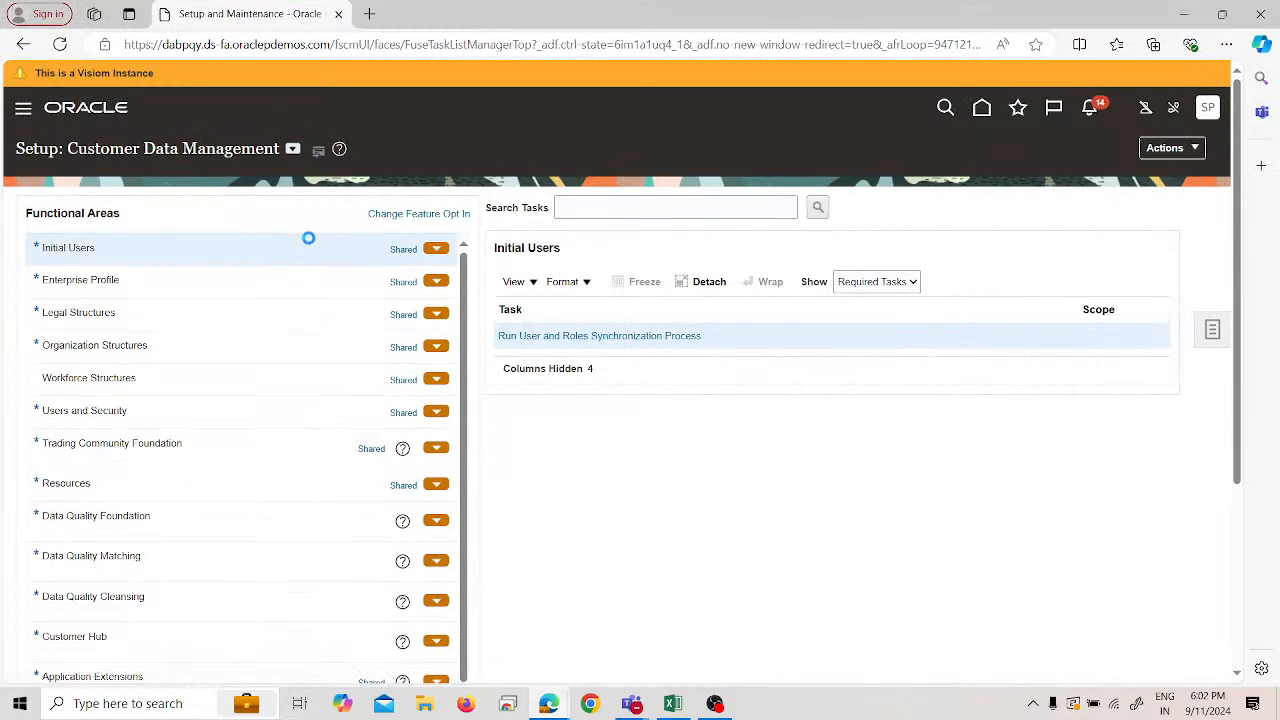
scroll(337, 329, down, 5)
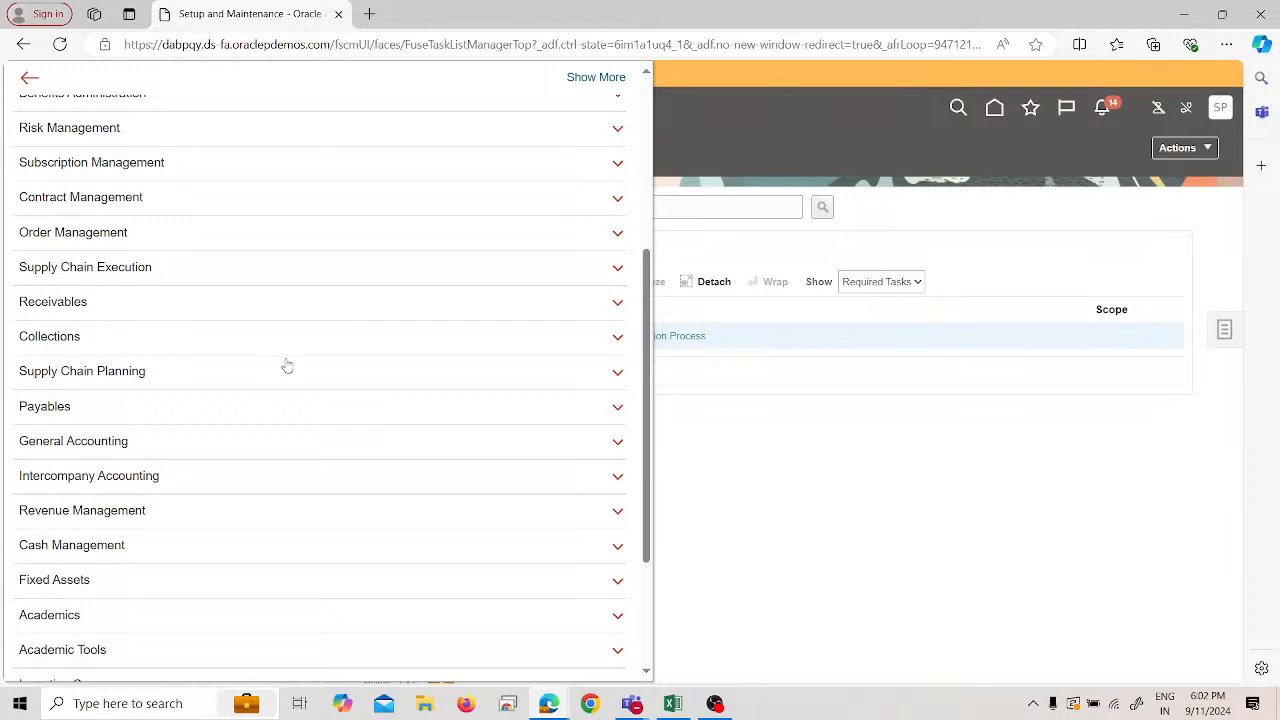
click(190, 302)
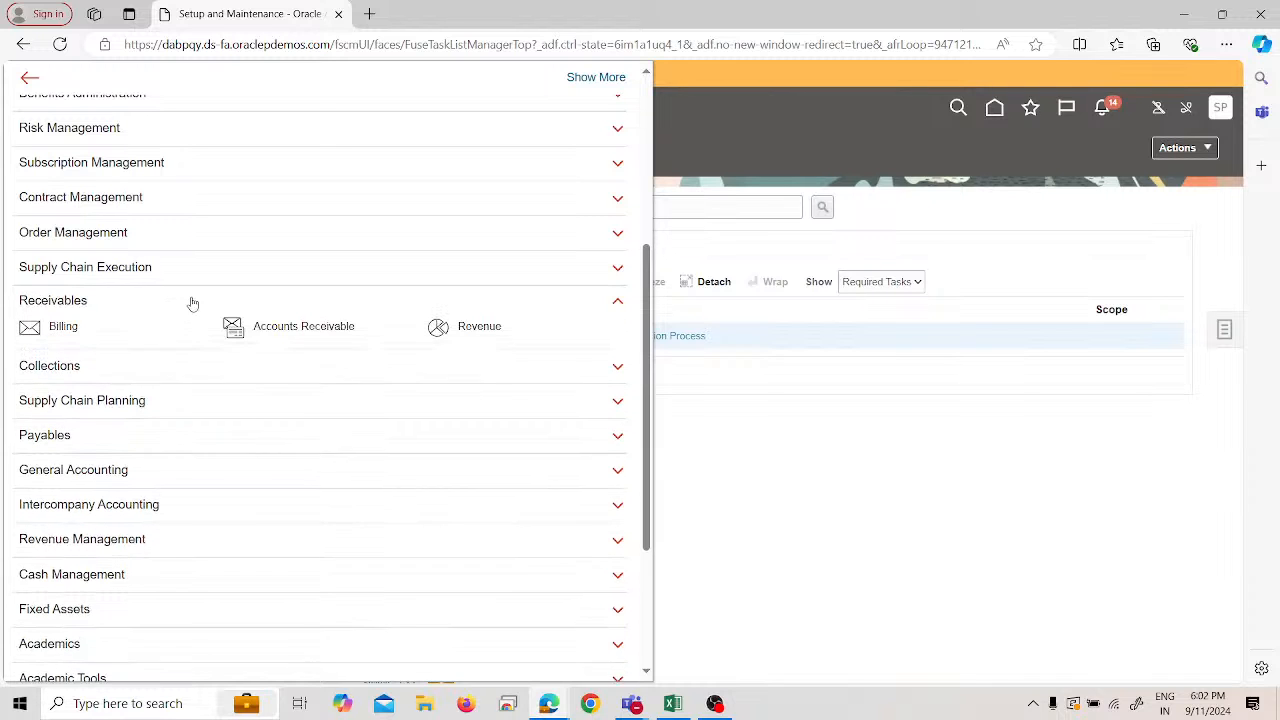
click(268, 327)
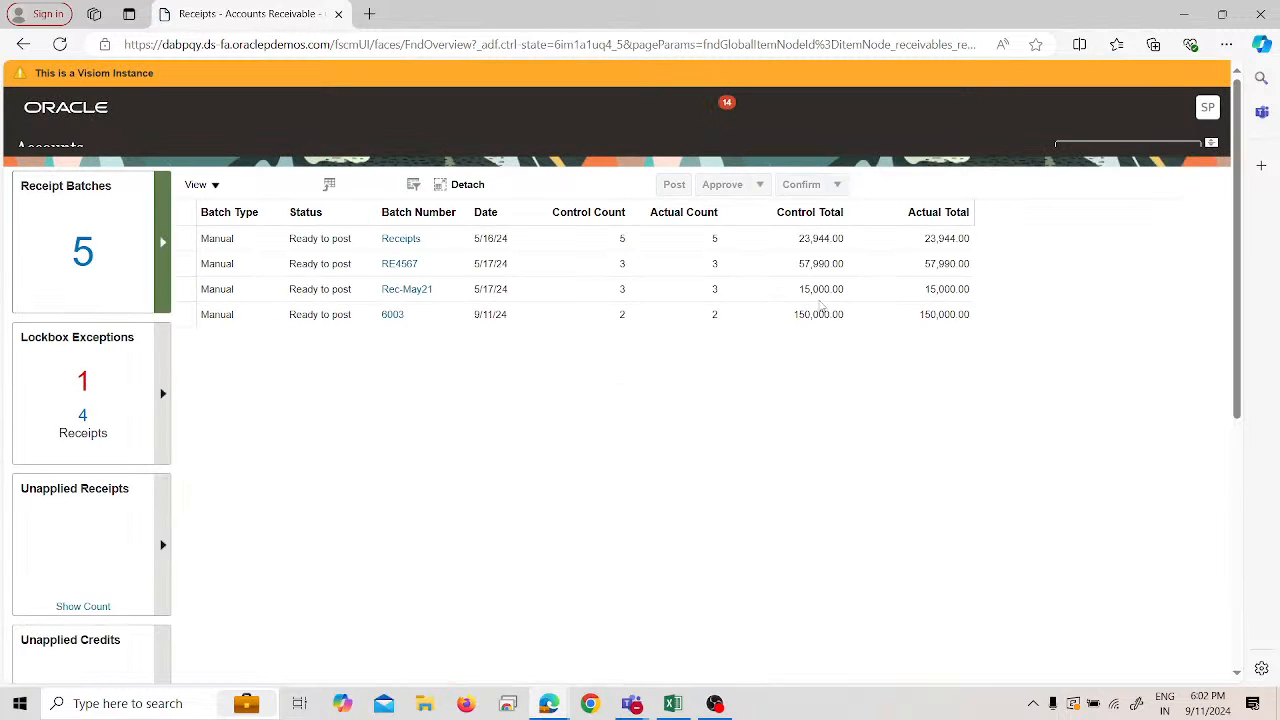
- Download the Create Receipts in Spreadsheet workbook and open CreateReceiptBatches.xlsx
click(1203, 272)
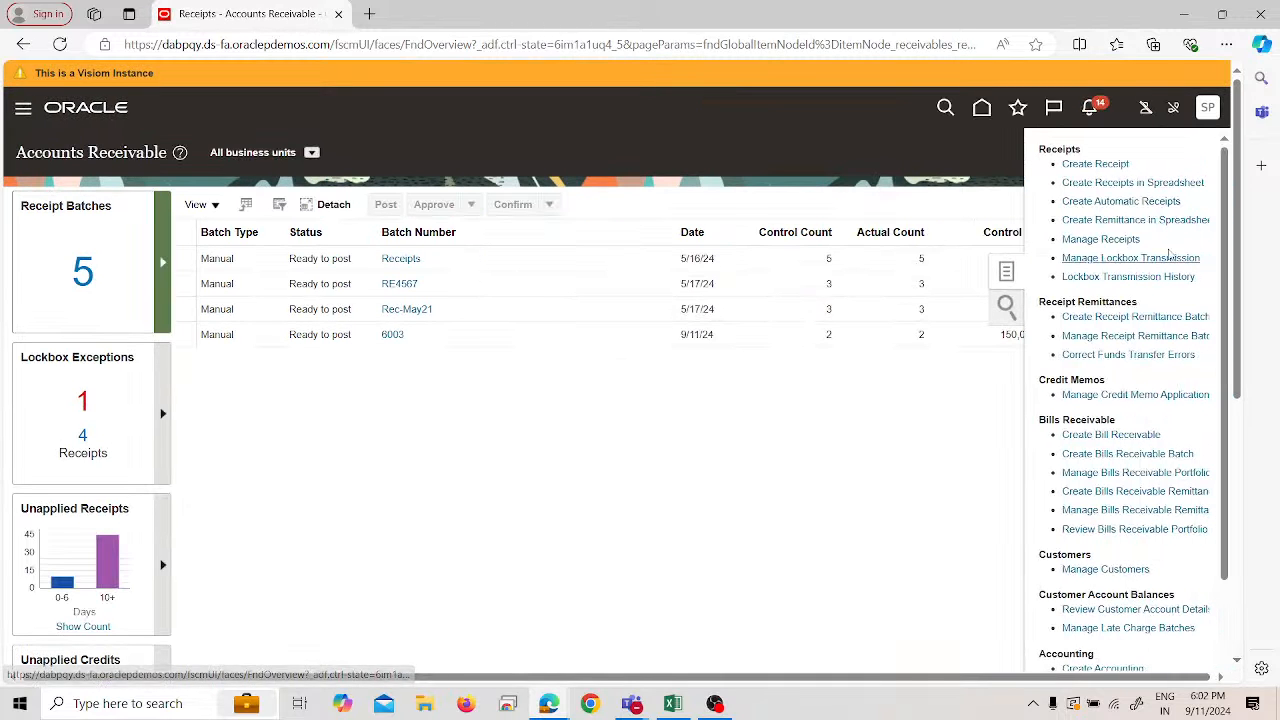
click(1112, 186)
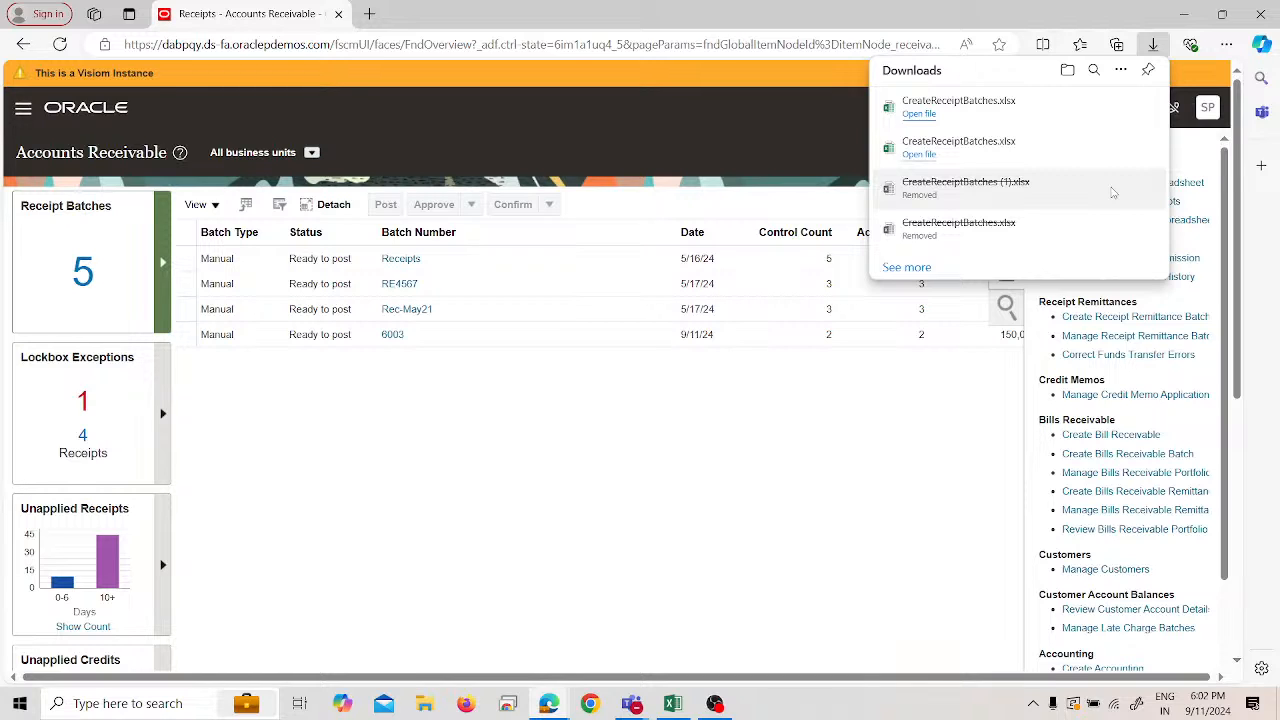
click(938, 114)
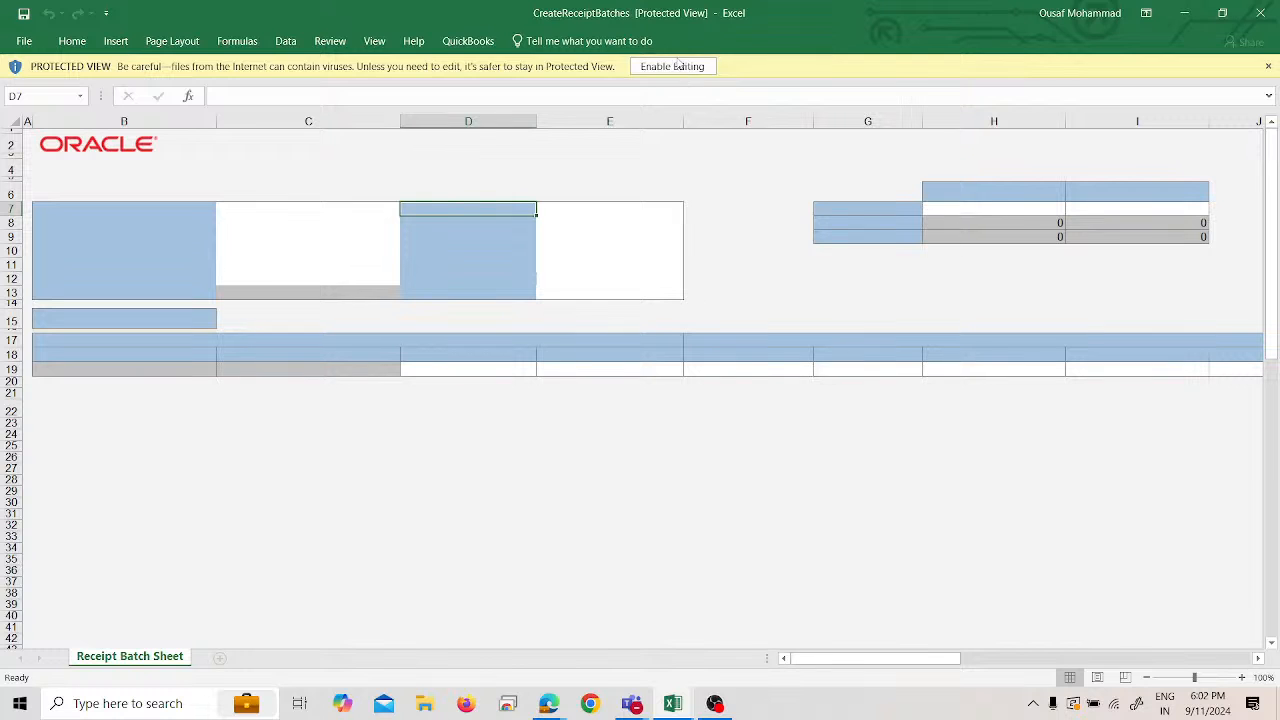
- Enable editing, connect and sign in to Oracle with user ID and password, skipping the add-in update
click(672, 66)
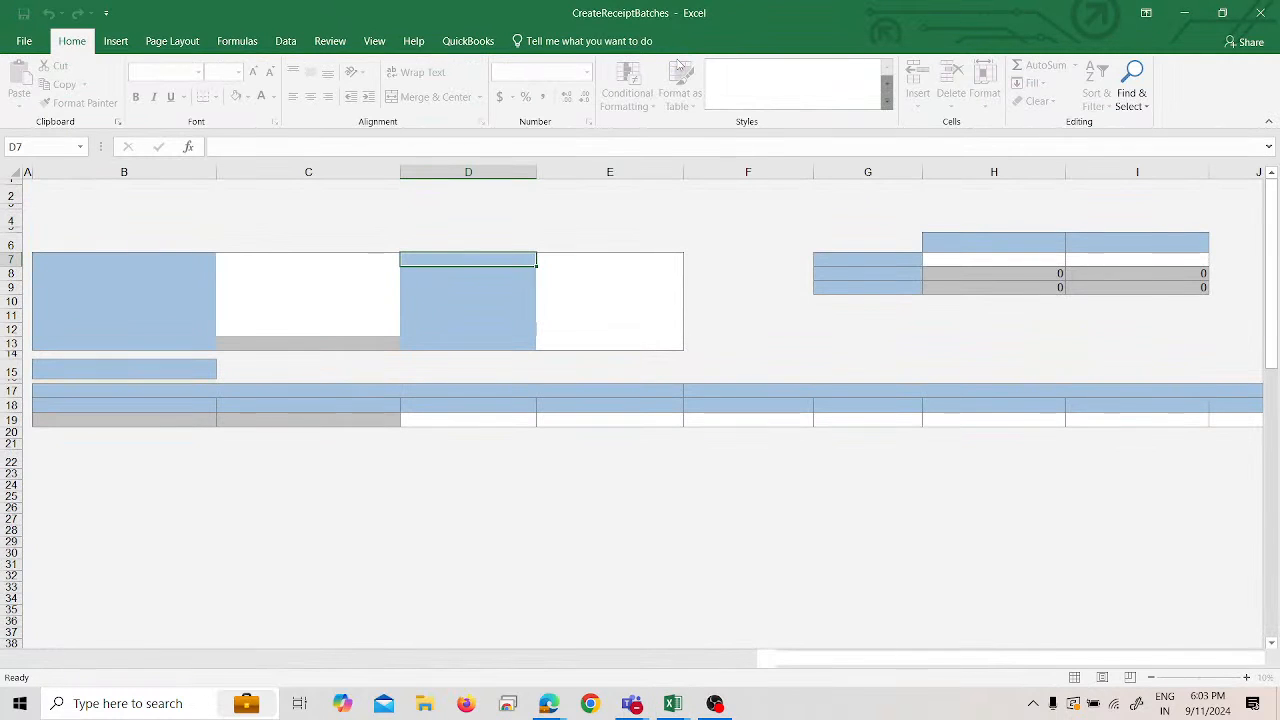
click(707, 431)
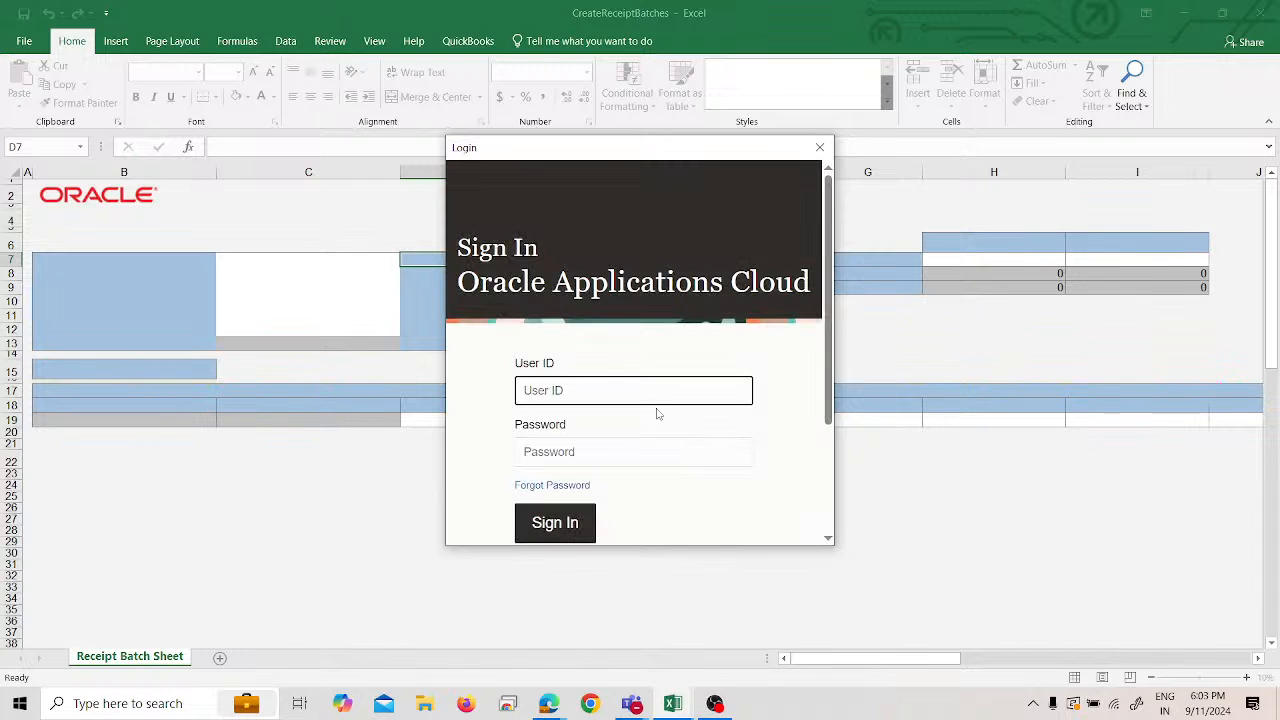
text(SPL)
key(Tab)
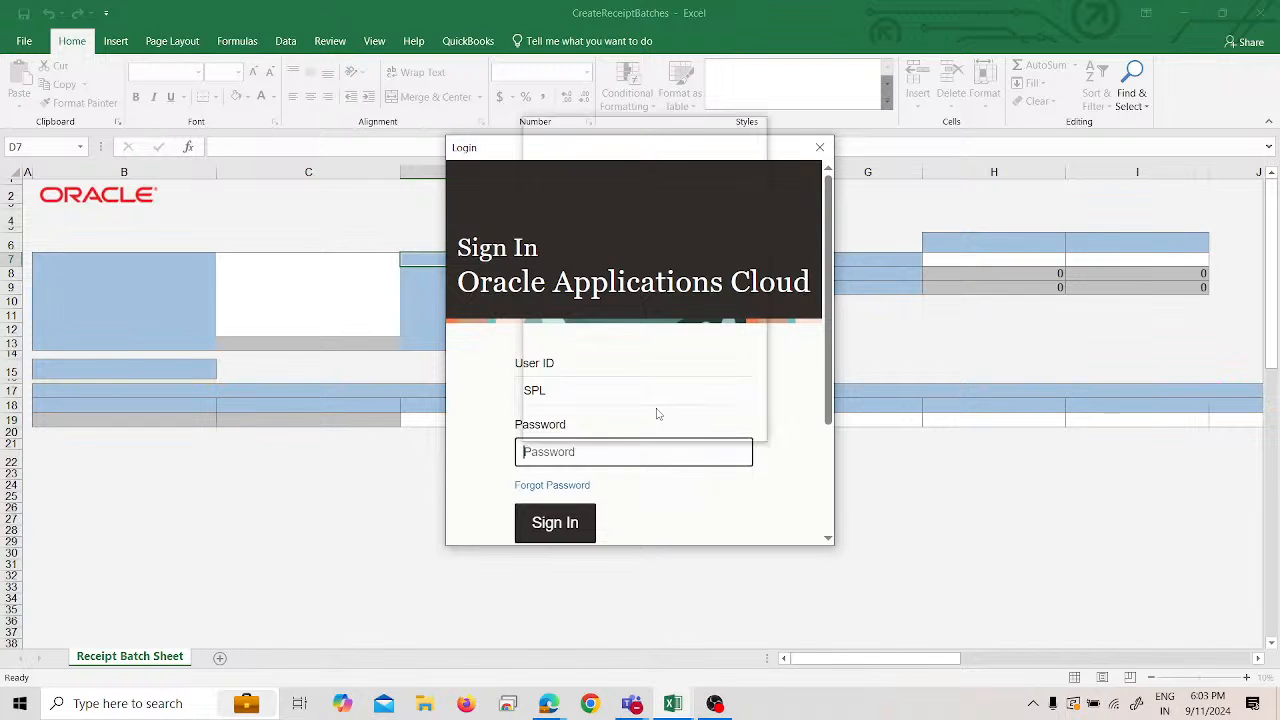
key(super+v)
click(619, 302)
click(572, 524)
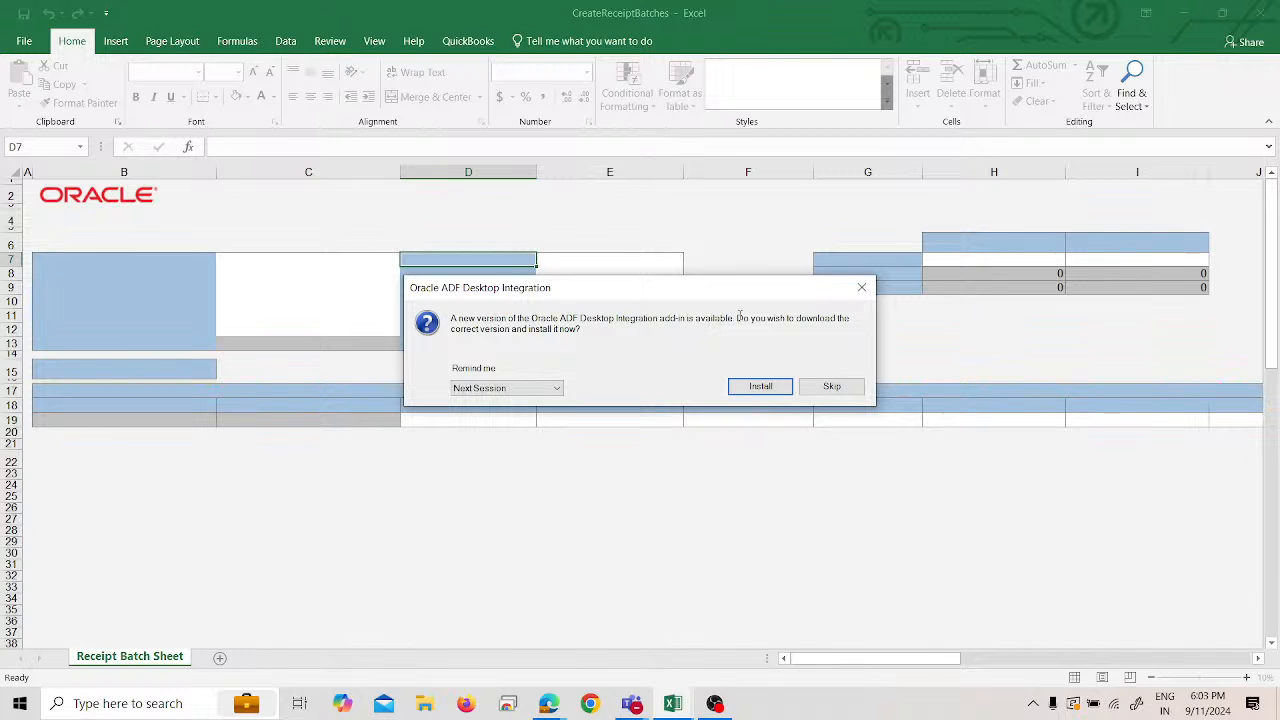
click(808, 394)
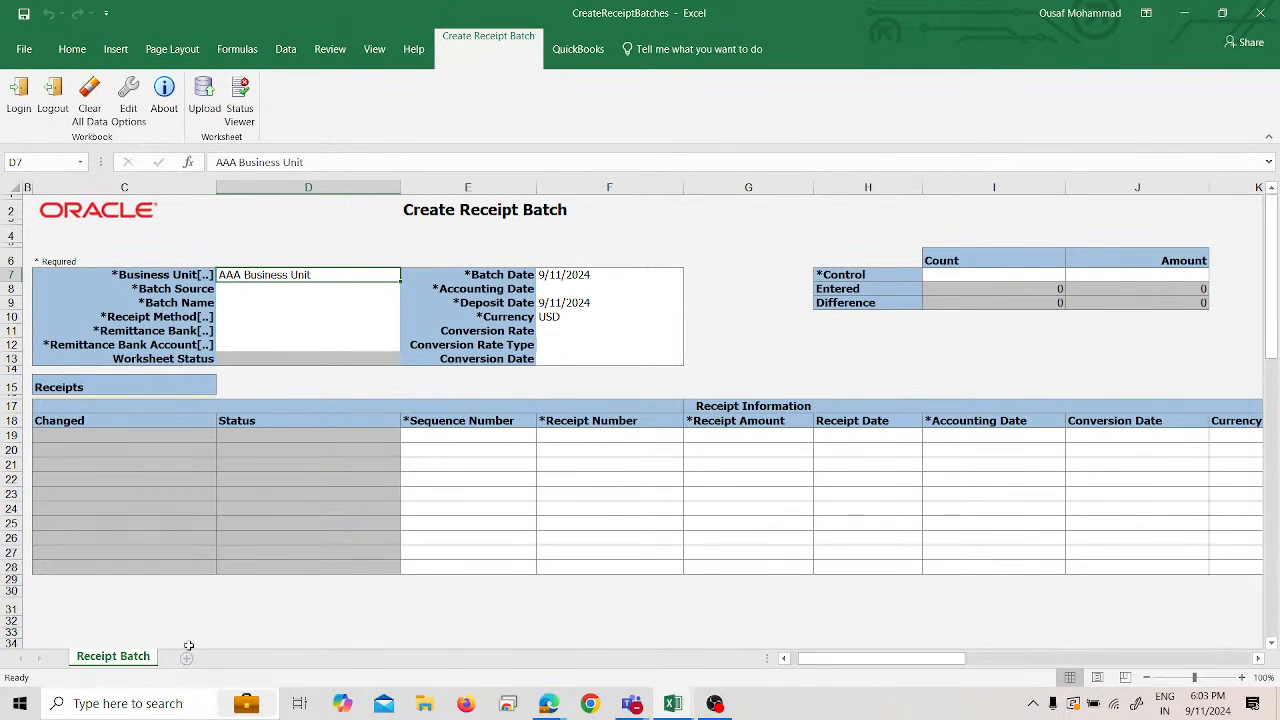
- Change the batch Business Unit in D7 to SPL US Business Unit by searching 'SPL'
mouse_move(880, 658)
mouse_down()
mouse_move(1240, 660)
mouse_move(860, 660)
mouse_up()
double_click(338, 272)
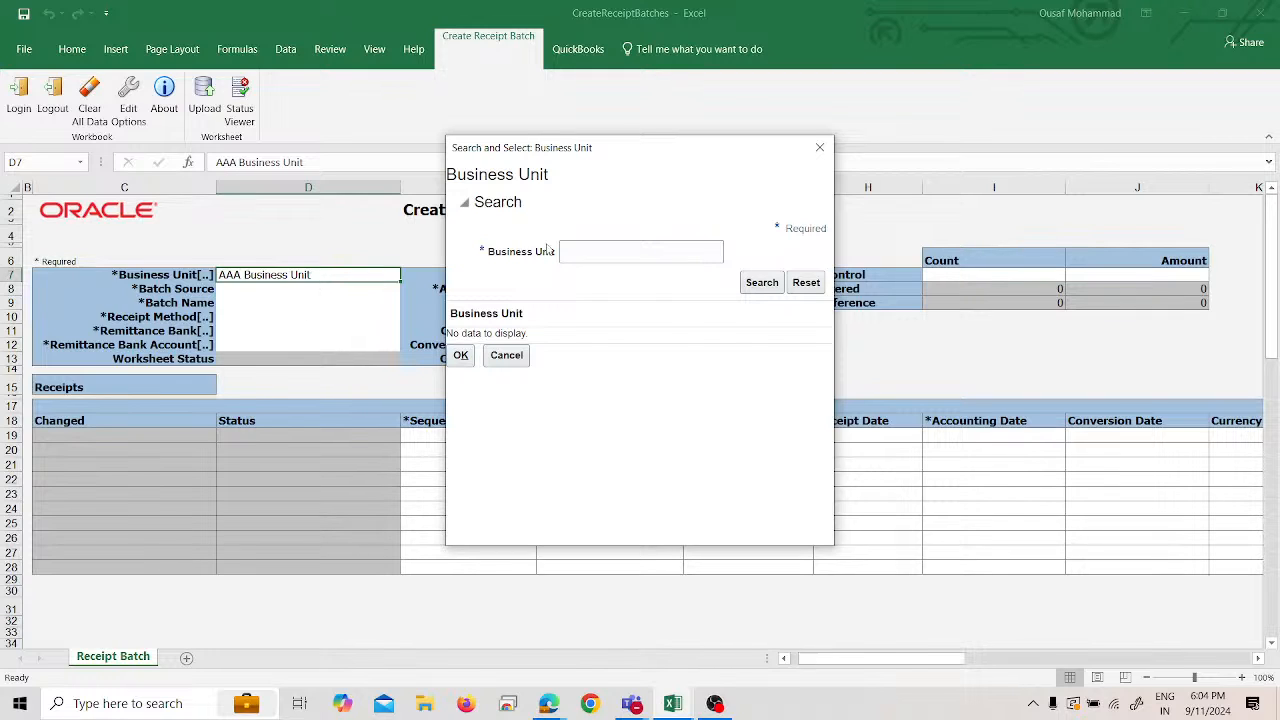
click(656, 251)
text(SPL)
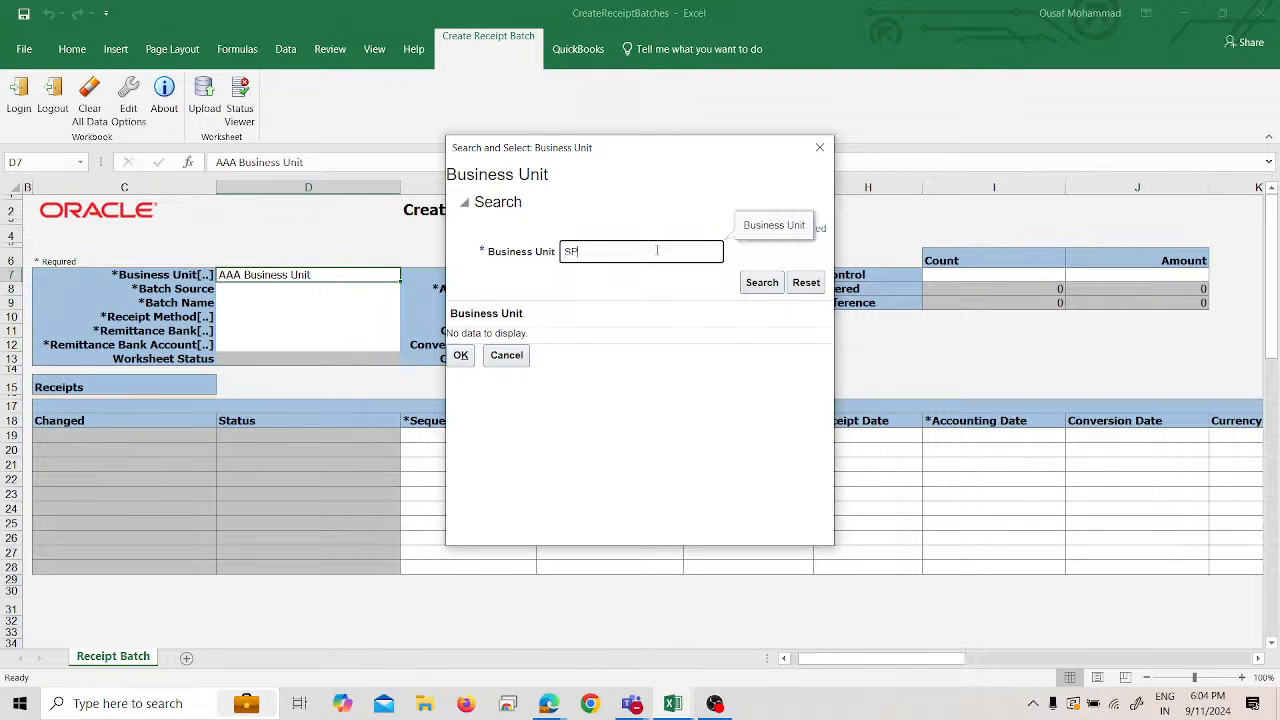
click(759, 285)
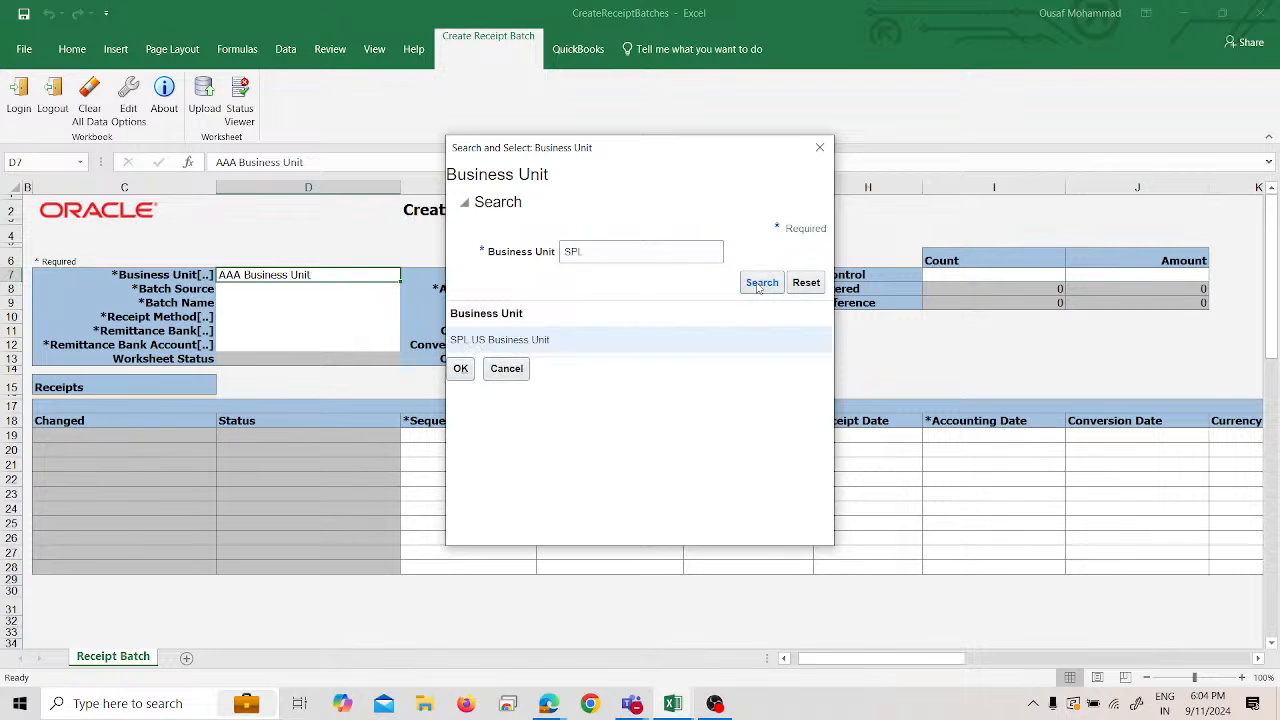
click(460, 368)
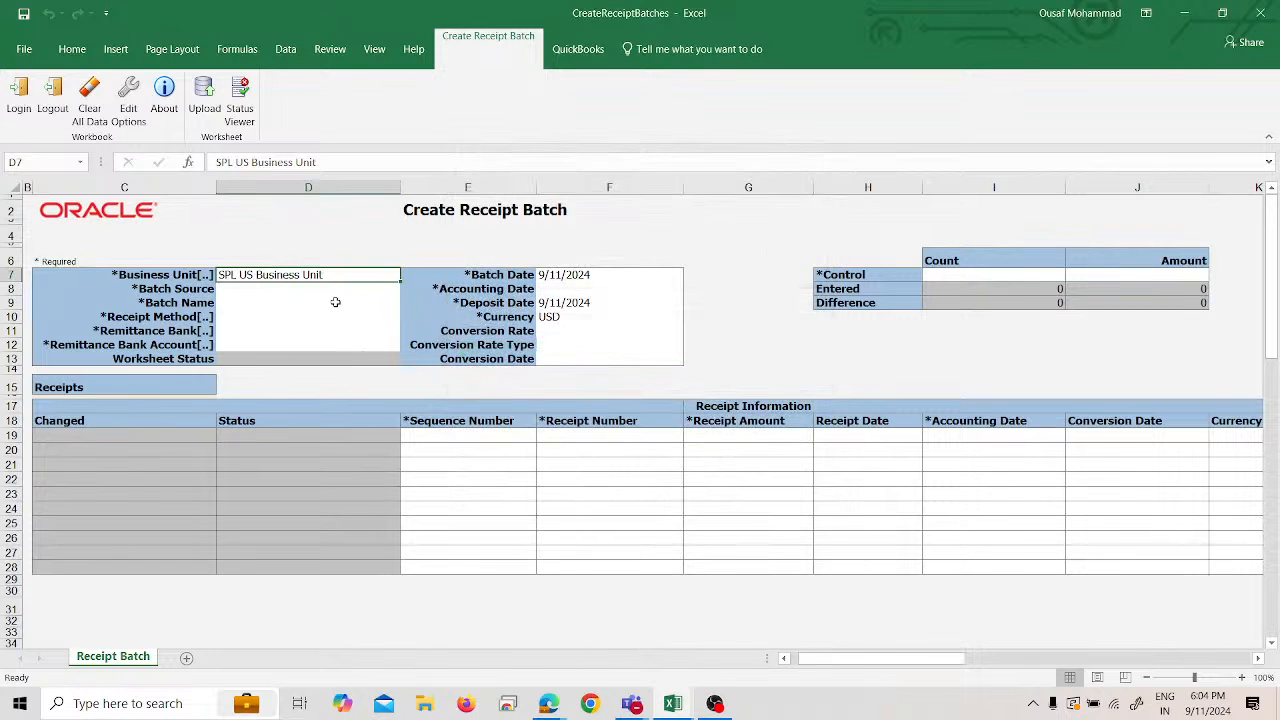
click(328, 287)
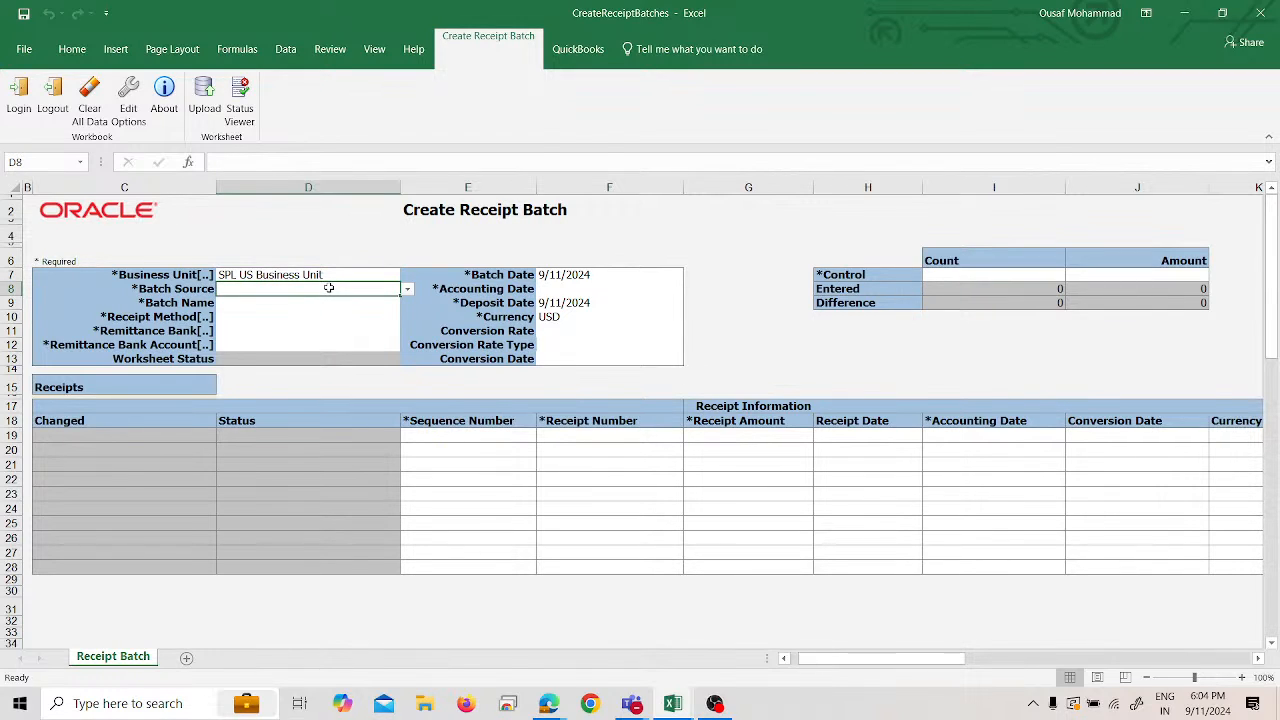
- Set Batch Source to SPL Manual Receipt Source and Batch Name to 7777
click(407, 288)
click(361, 314)
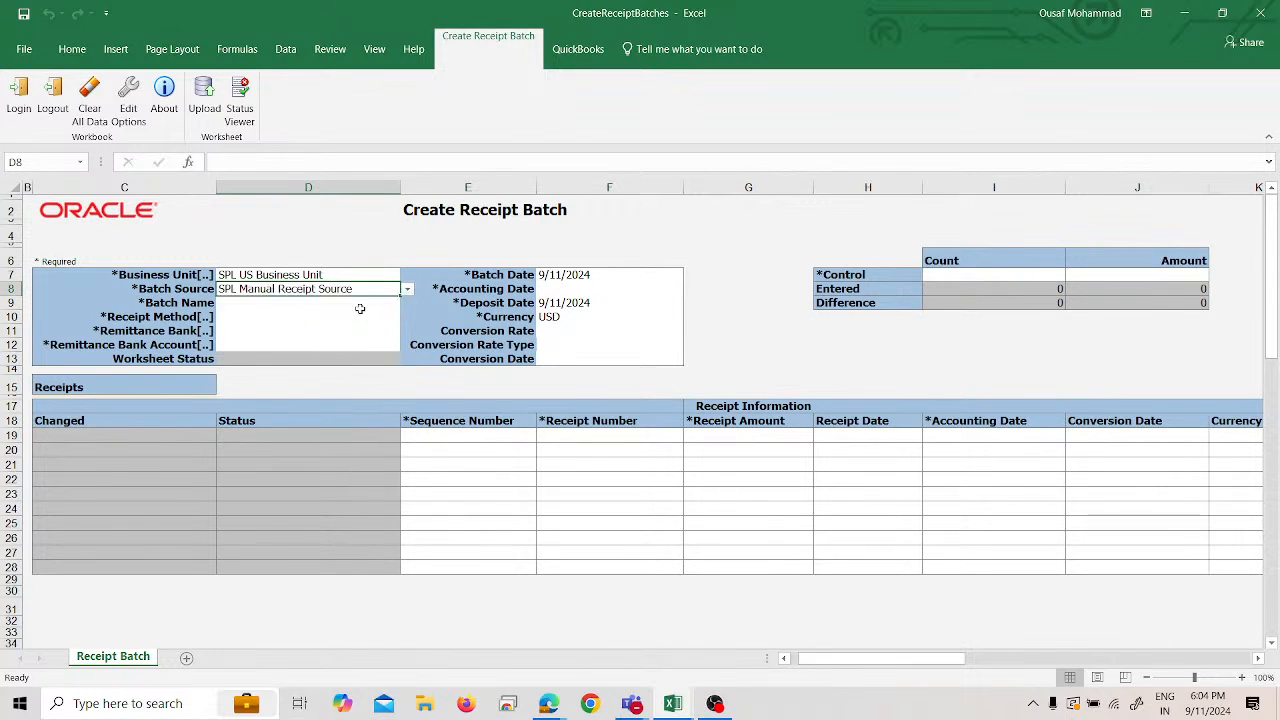
click(298, 305)
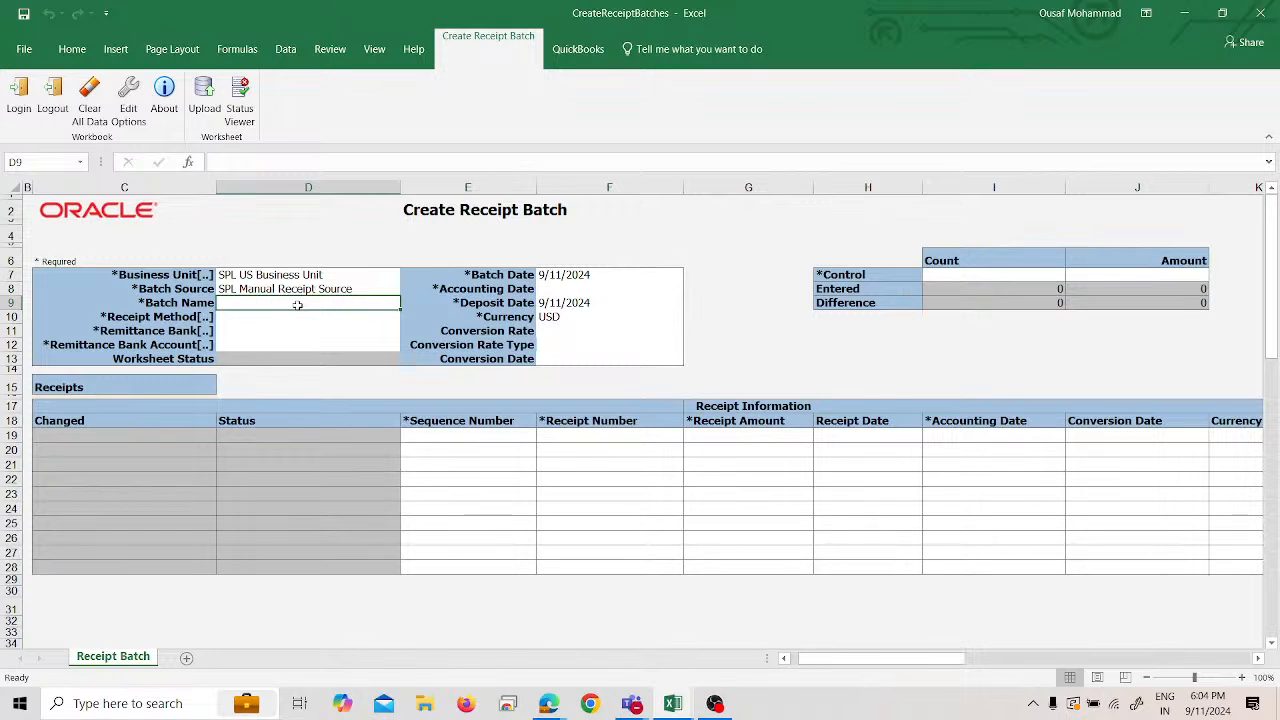
text(7777)
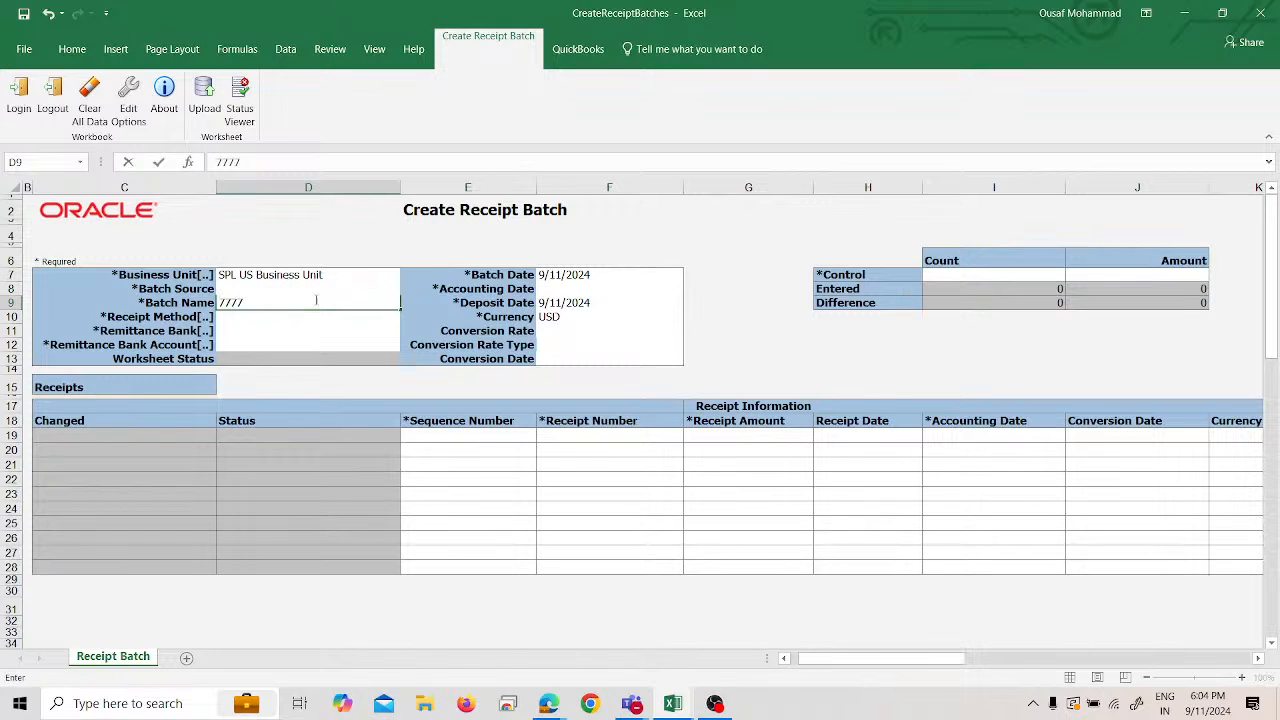
key(Return)
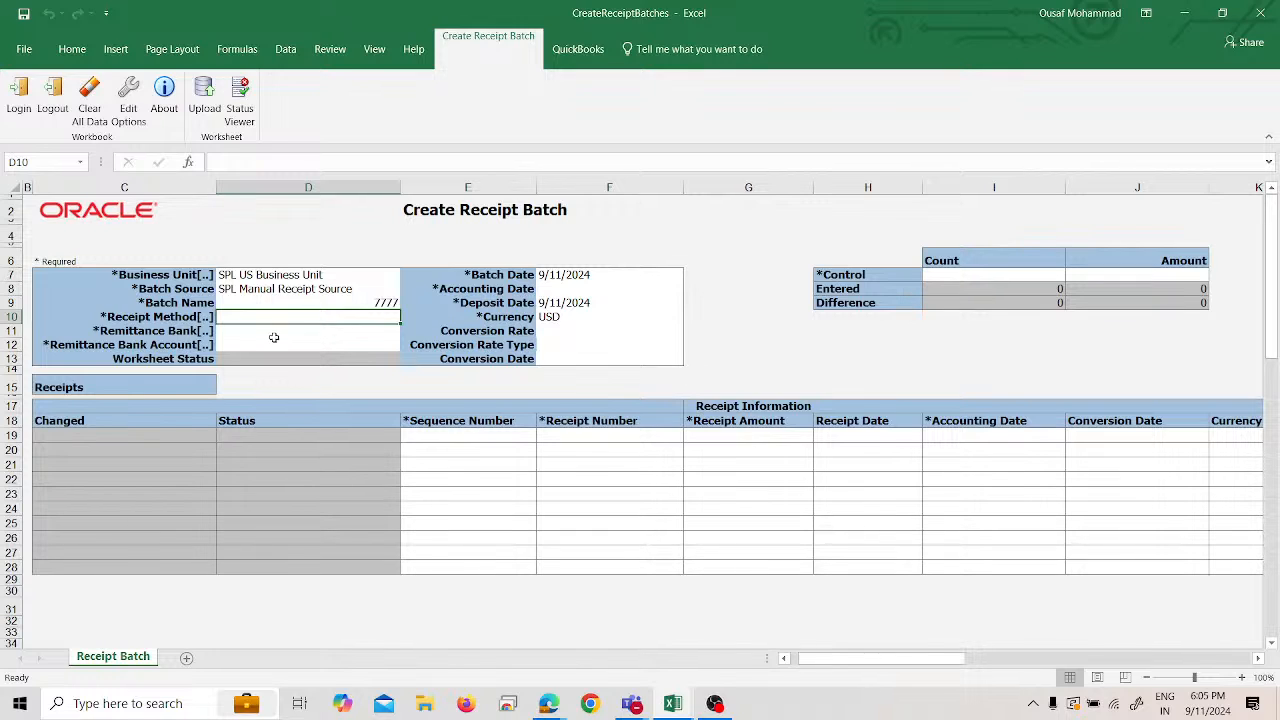
- Upload the receipt batch and dismiss the resulting accounting-date error messages
click(378, 337)
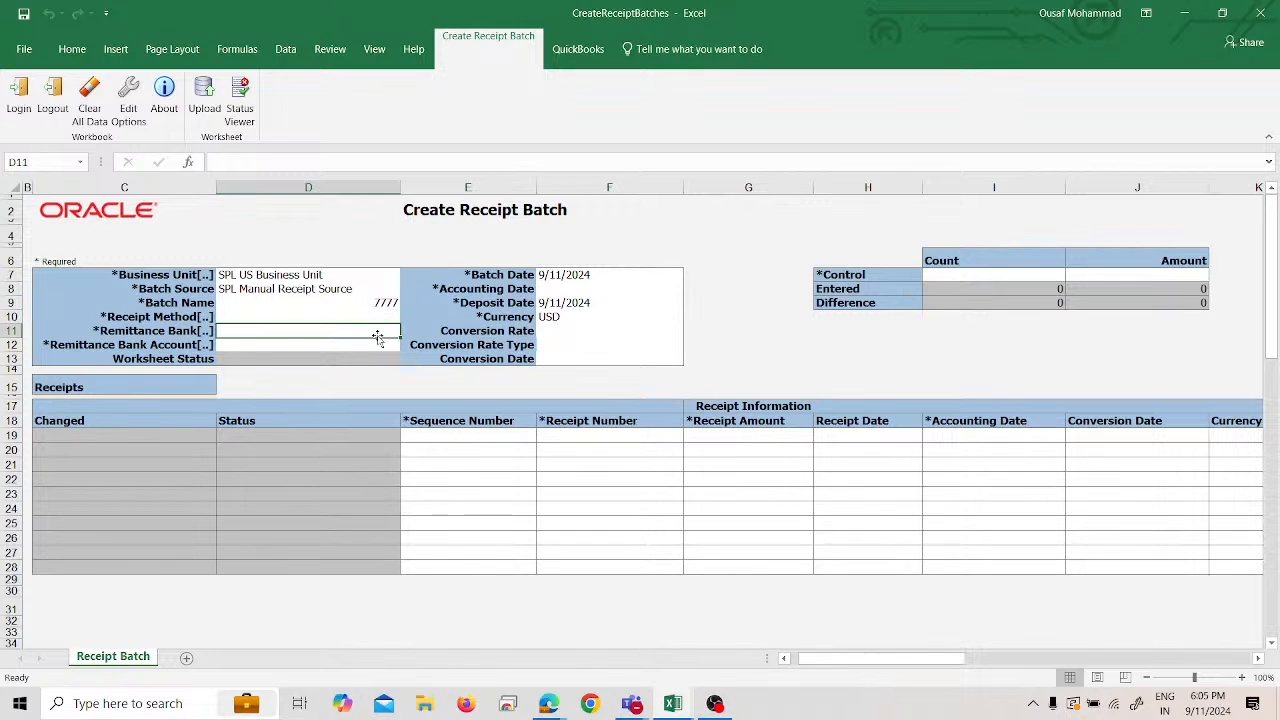
click(342, 346)
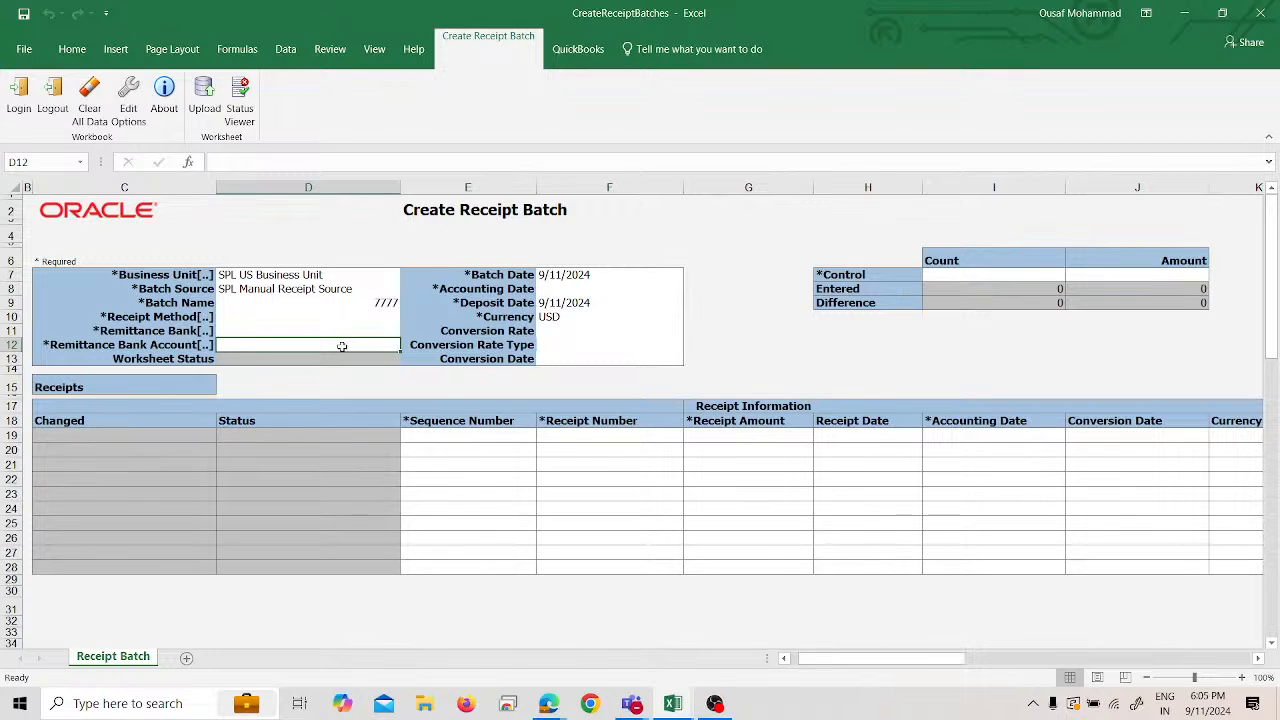
double_click(342, 346)
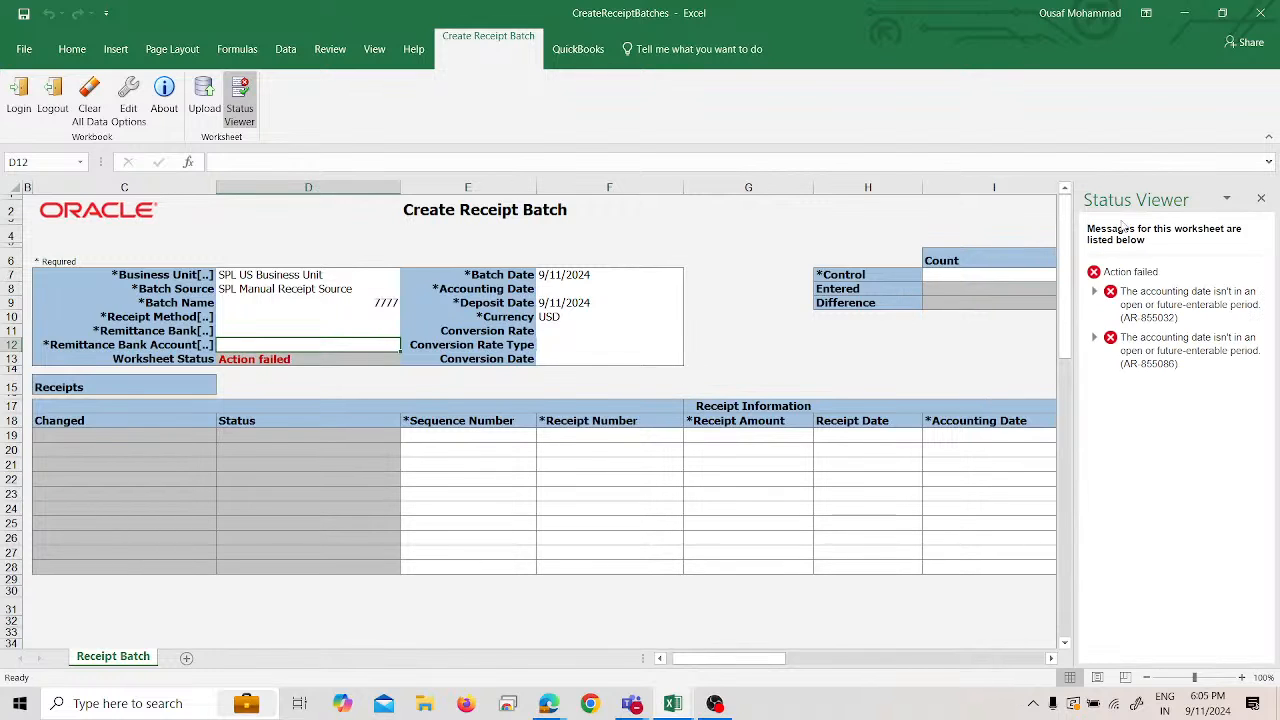
click(1261, 198)
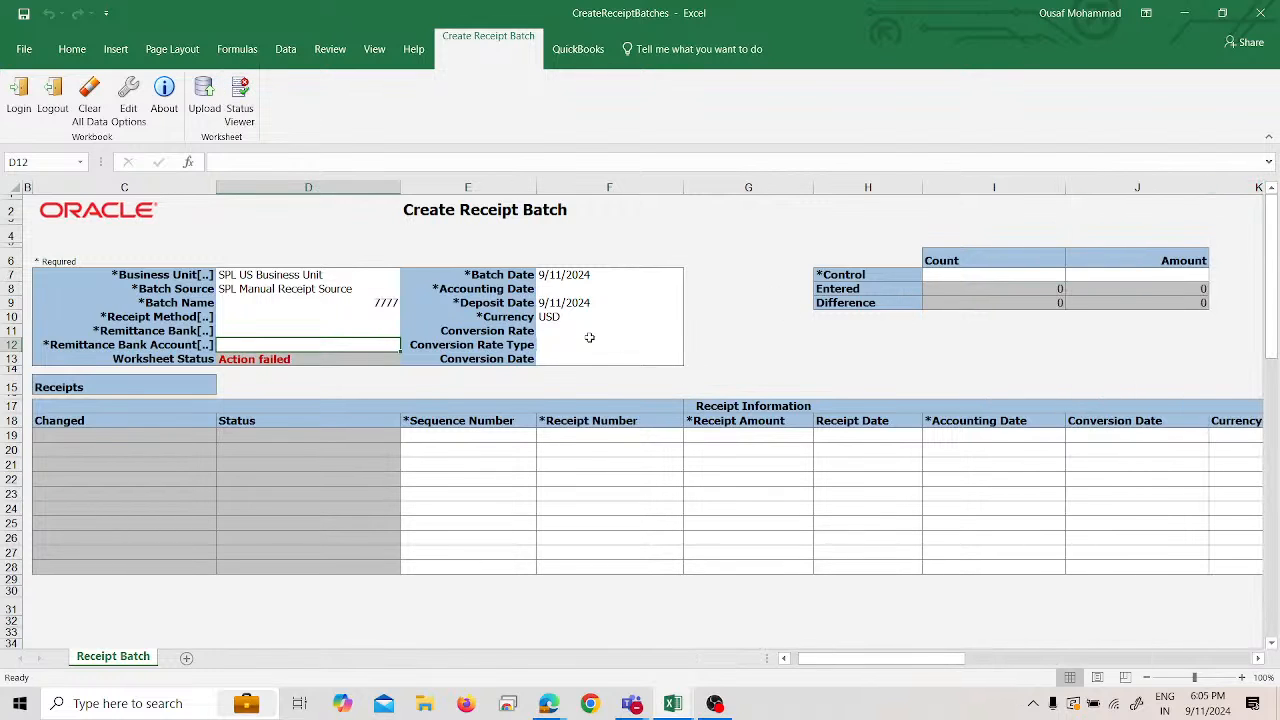
- Enter Accounting Date 9/11/2024, verify the deposit date and USD currency, then look up Remittance Bank
click(562, 292)
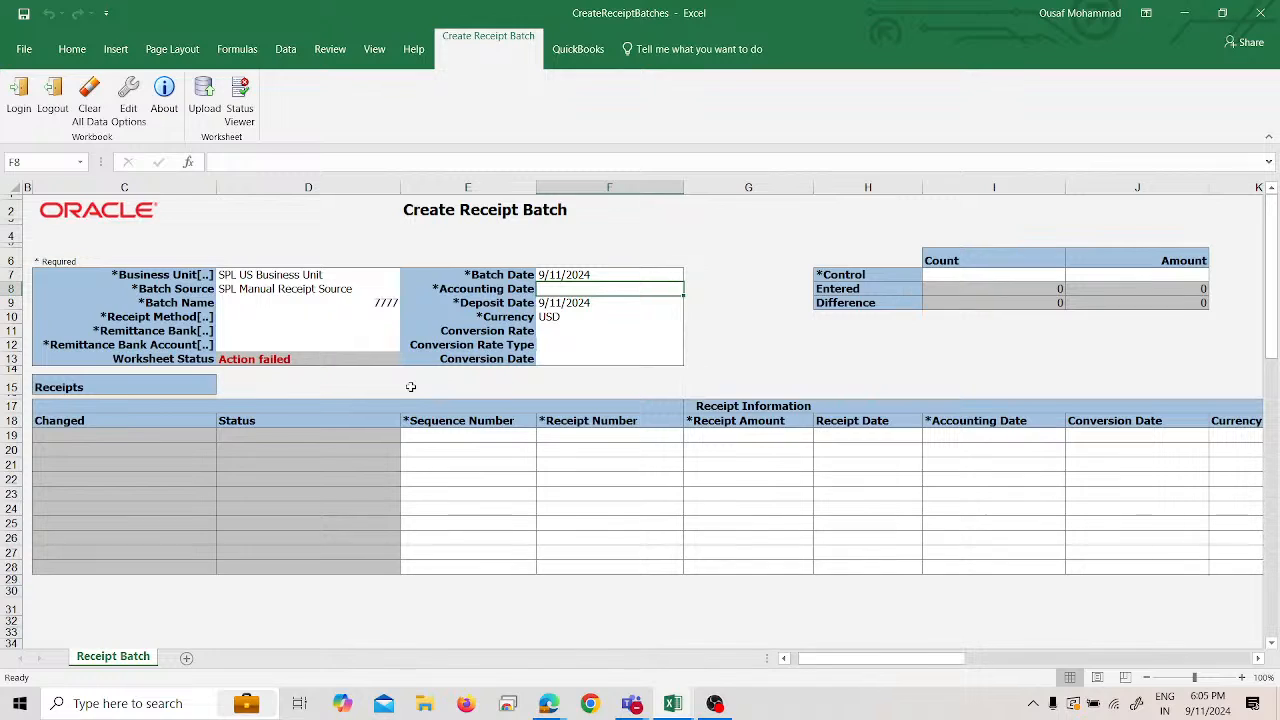
text(9)
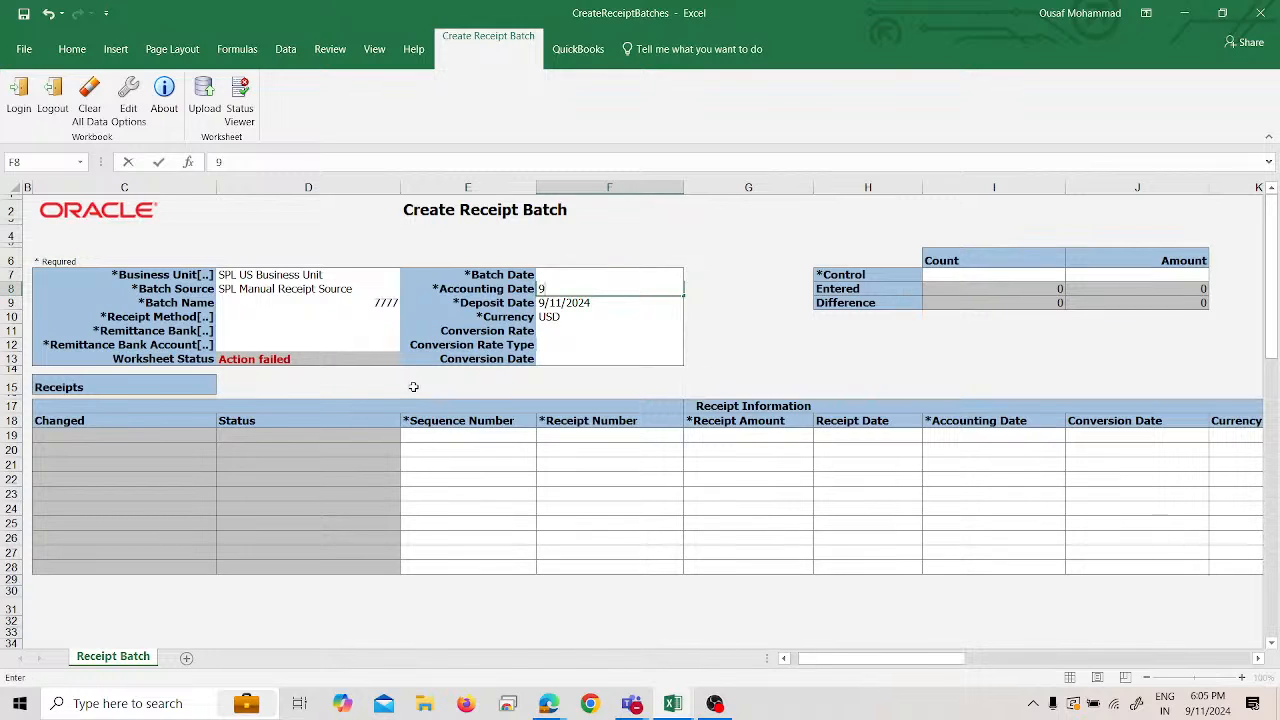
text(/11/2024)
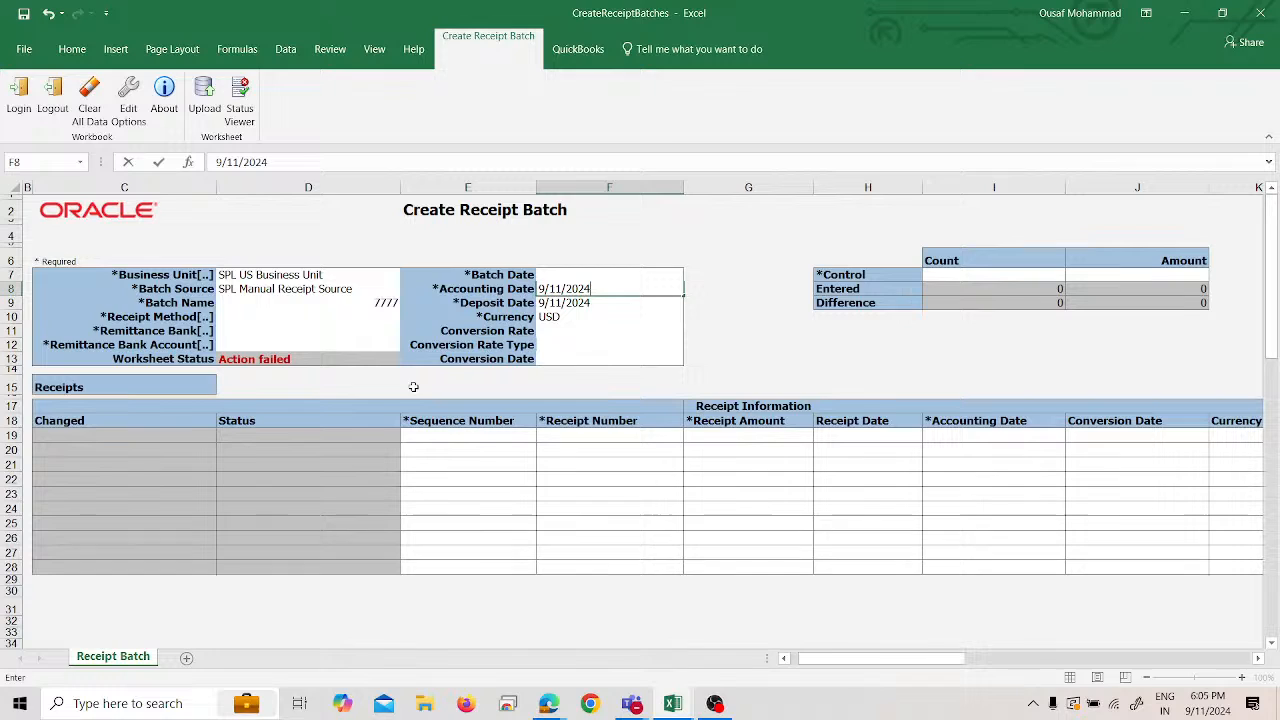
click(494, 277)
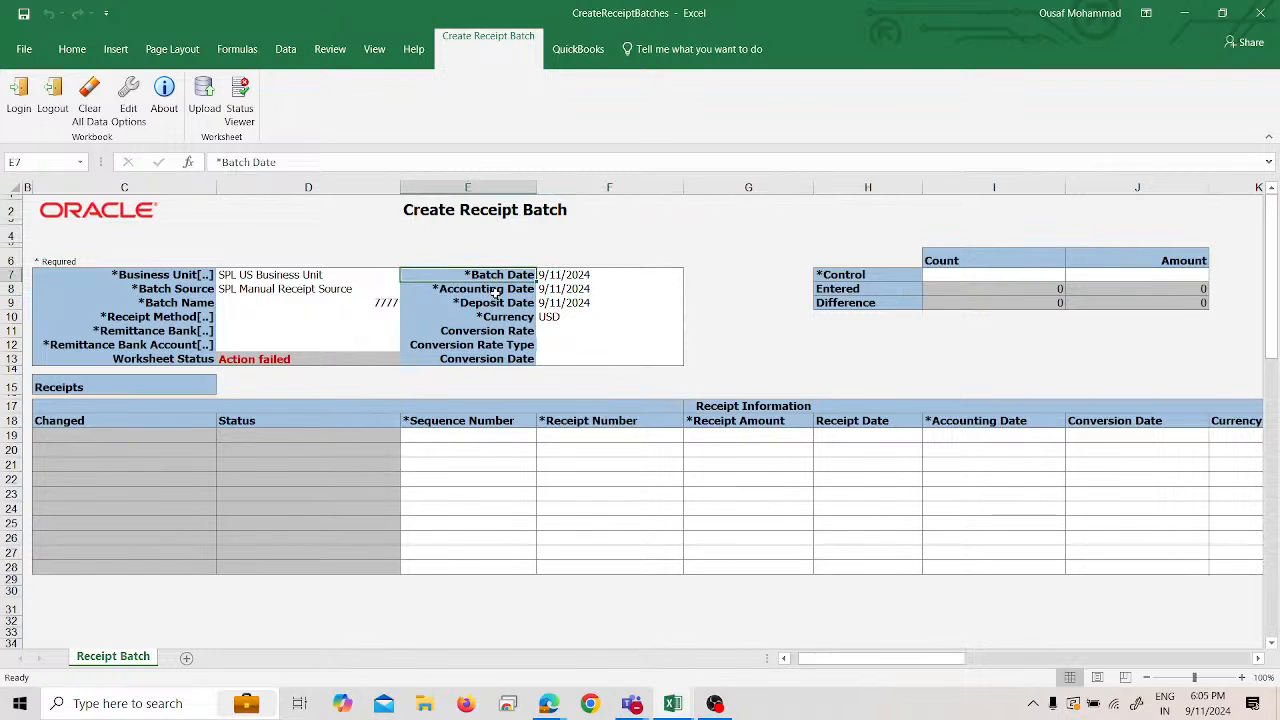
click(496, 304)
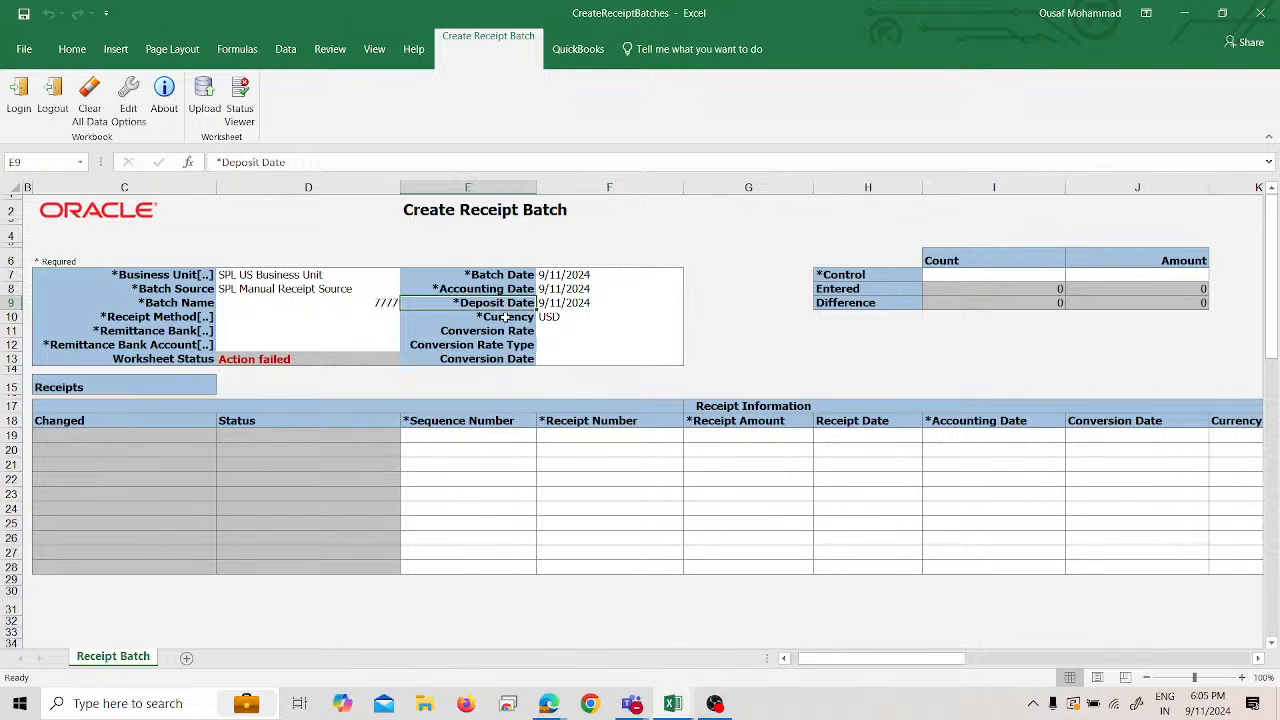
click(505, 318)
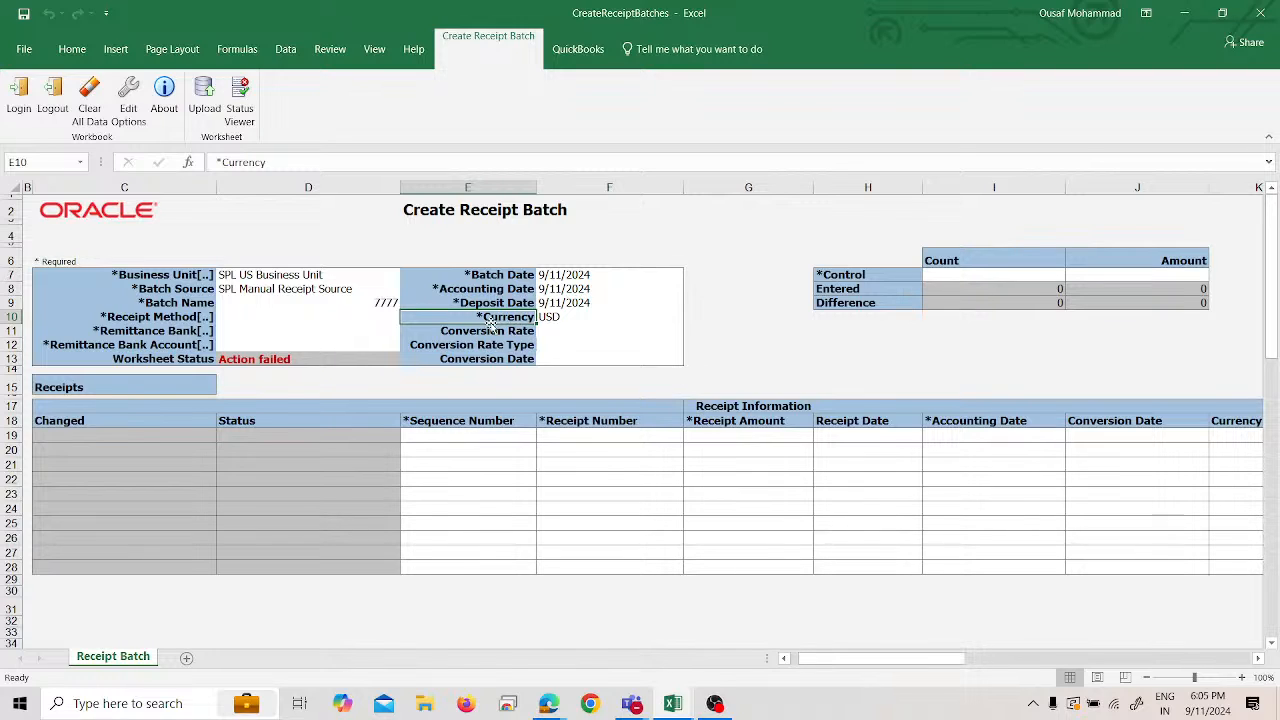
click(566, 316)
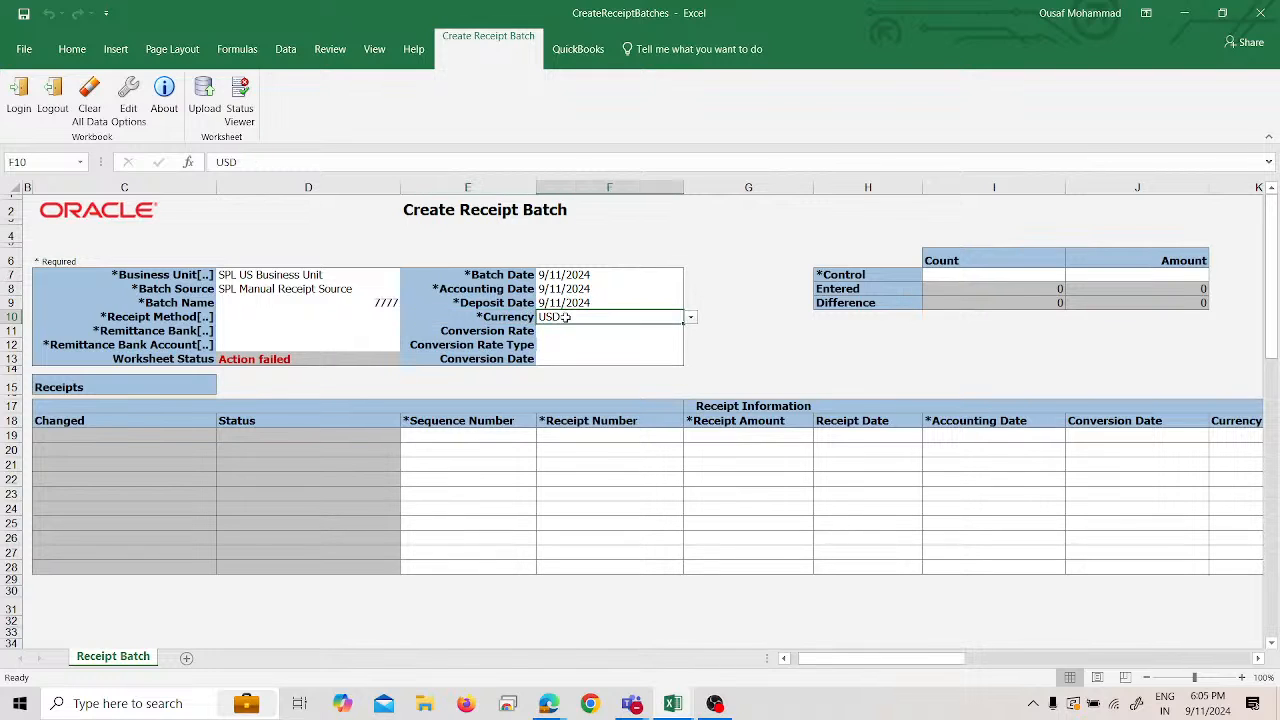
click(385, 316)
double_click(365, 330)
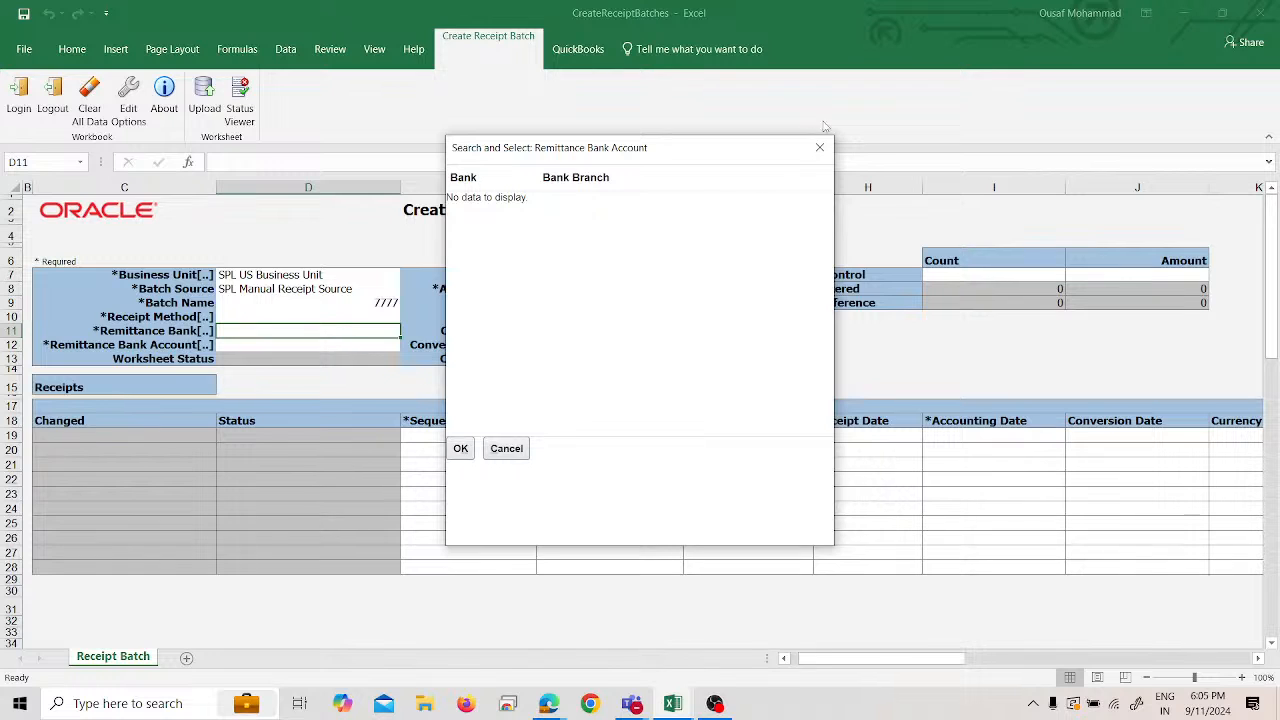
- Choose SPL Account at SPL Bank as the remittance bank and account
double_click(306, 343)
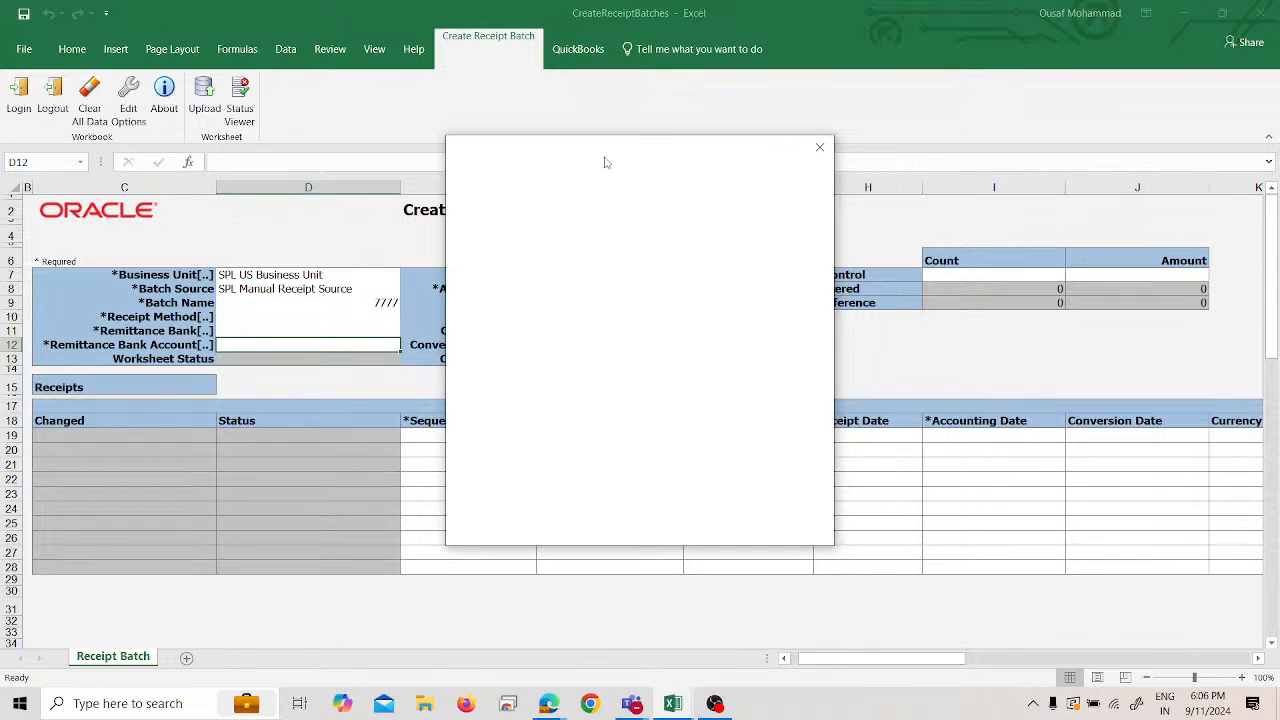
drag(606, 156, 809, 164)
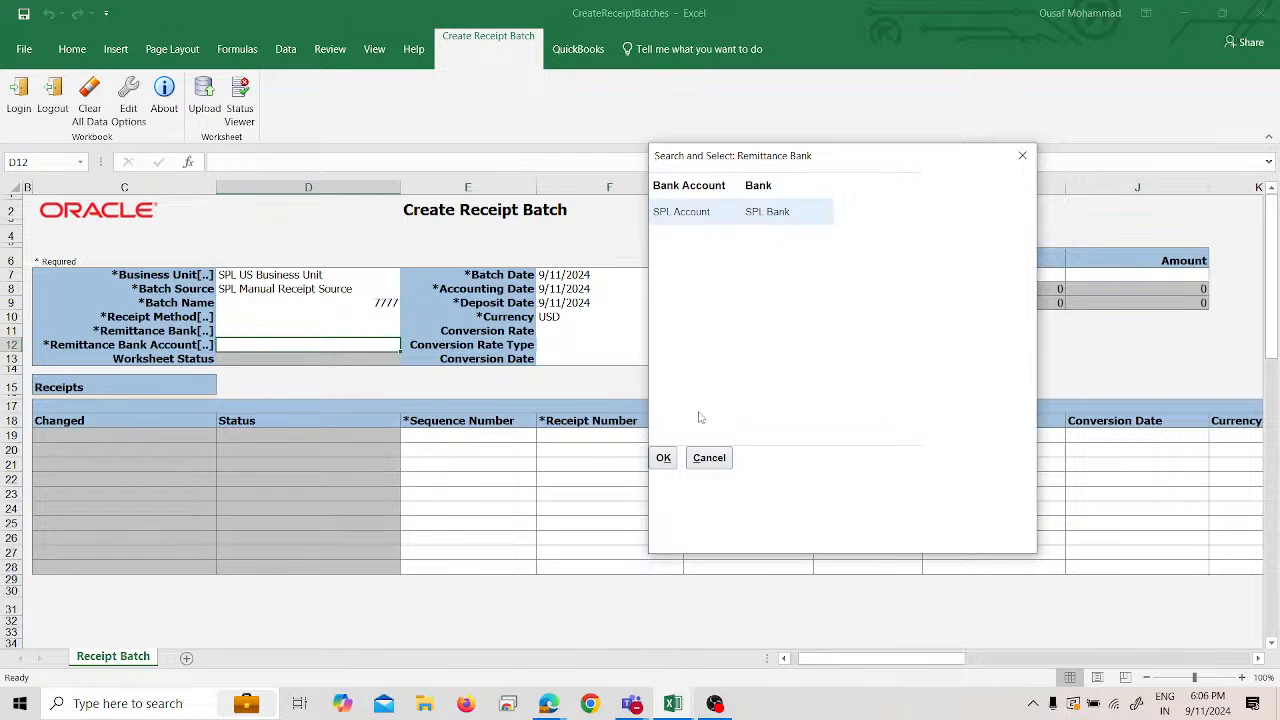
click(664, 457)
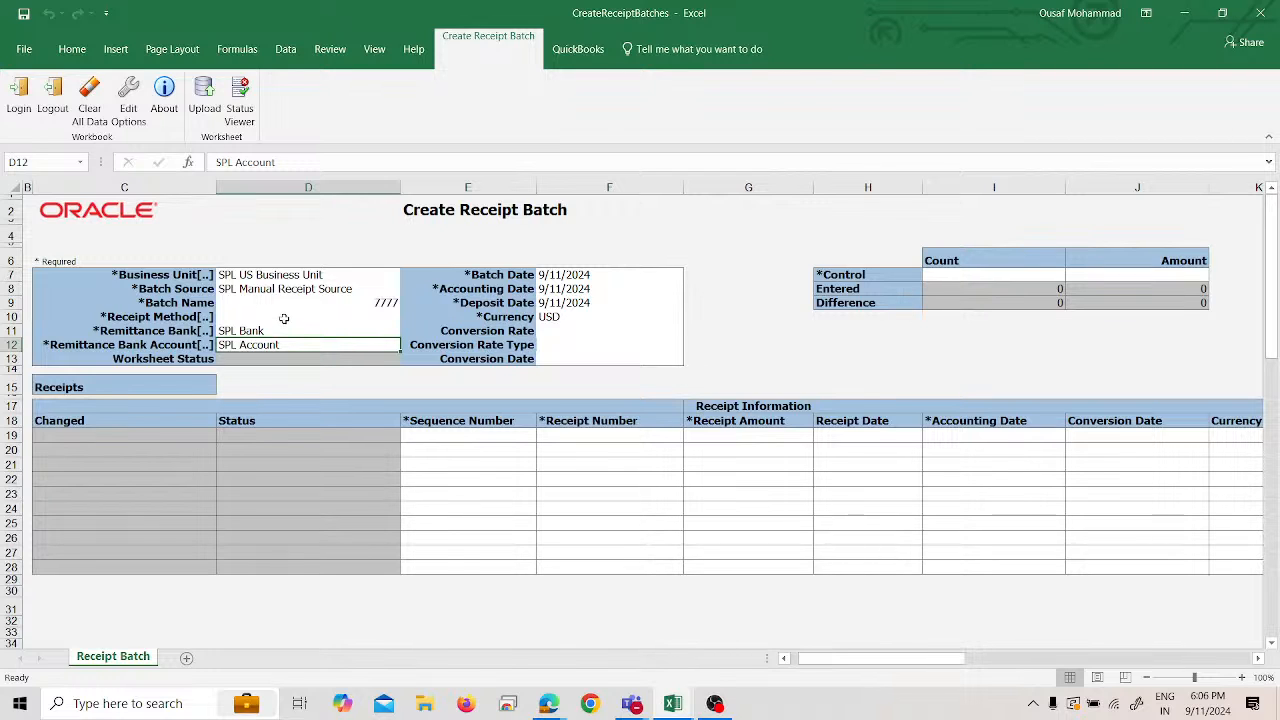
click(284, 318)
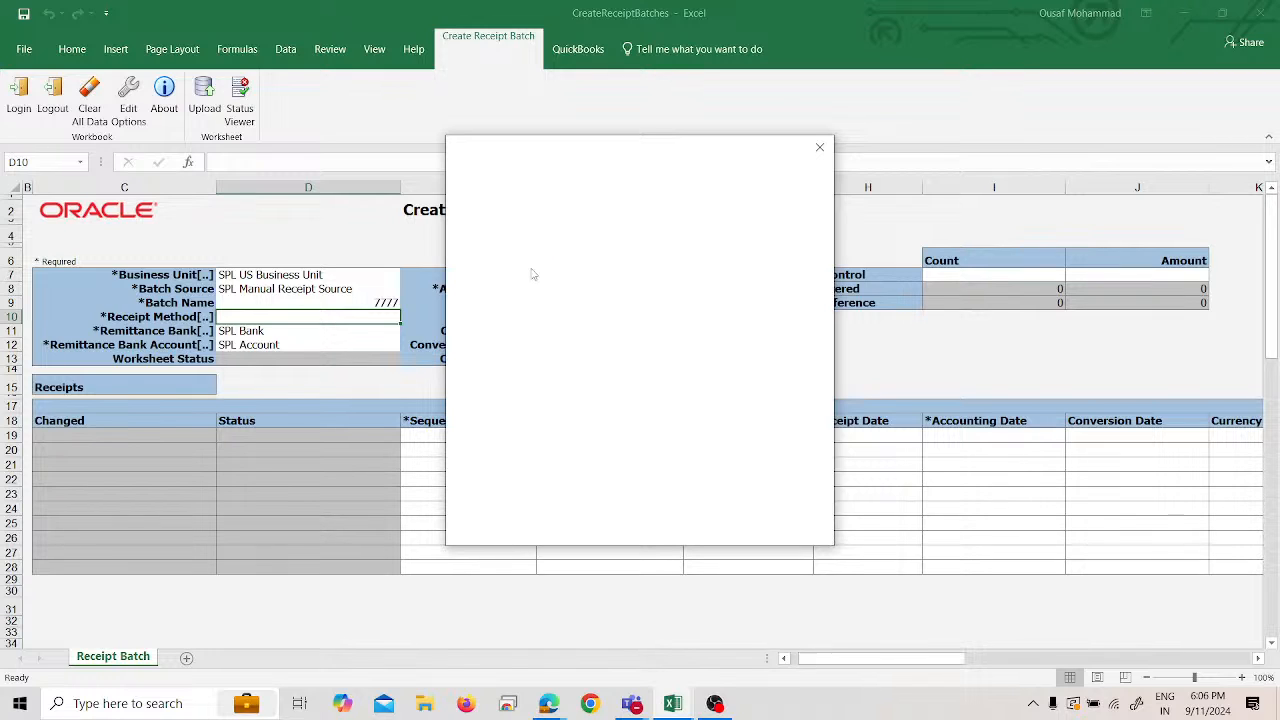
- Search receipt methods for 'spl' and pick SPL Check
click(590, 237)
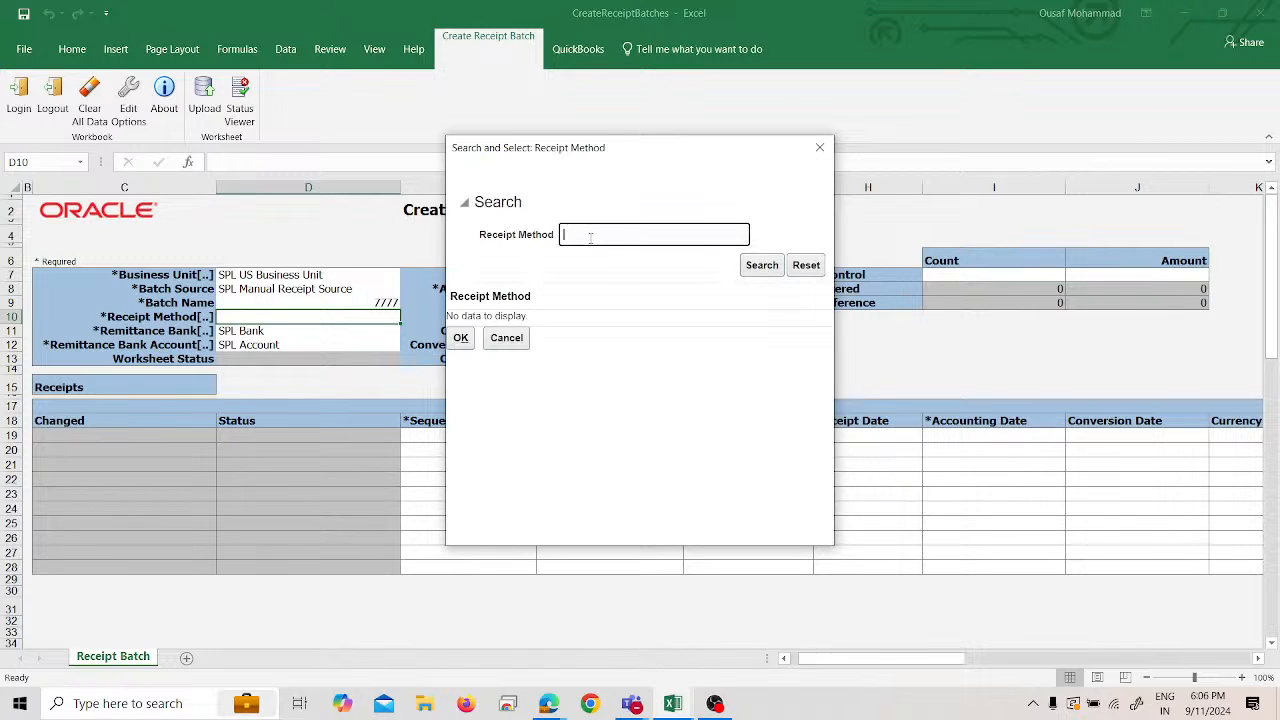
text(spl)
key(Return)
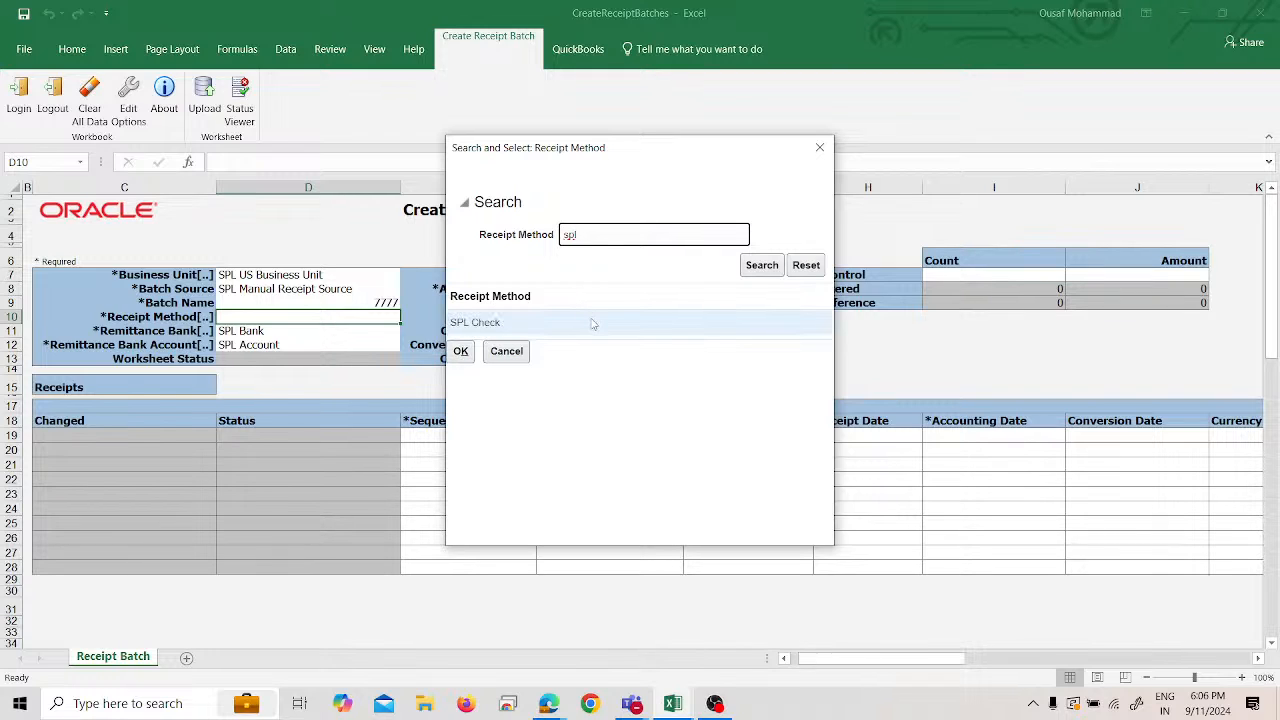
click(462, 351)
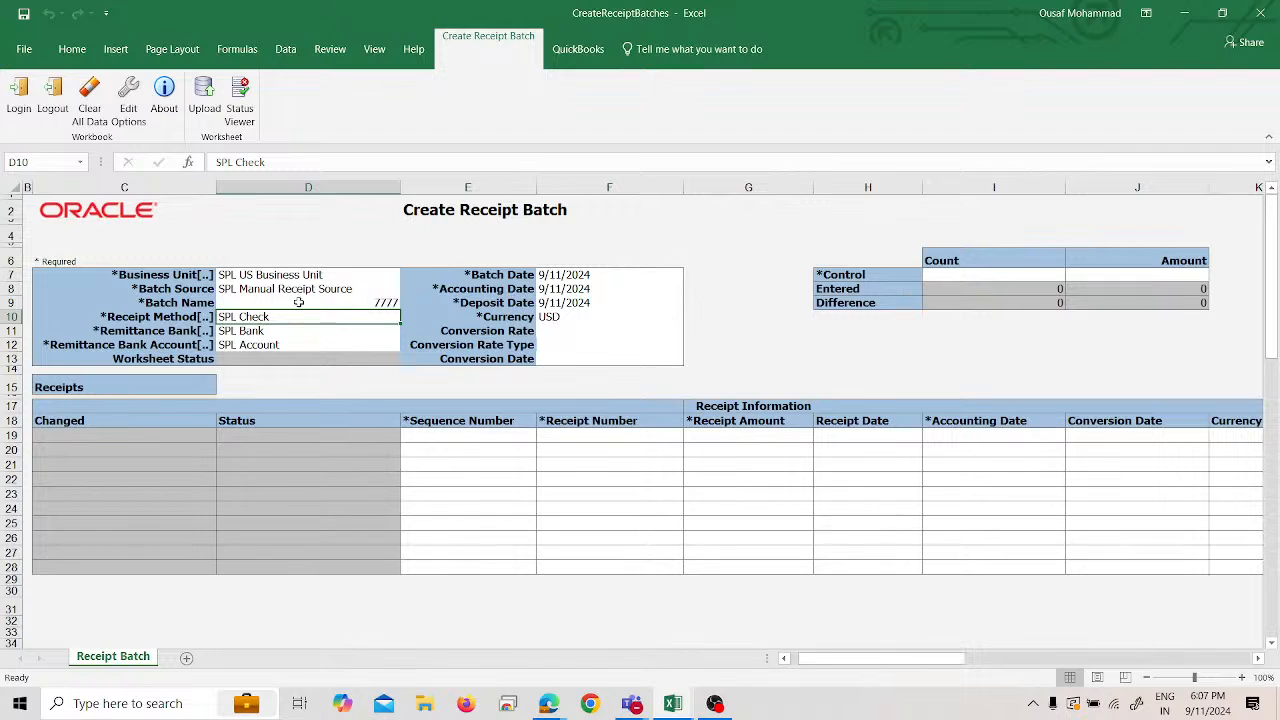
- Enter control count 2 and control amount 25000, then check the Difference count and amount
click(927, 272)
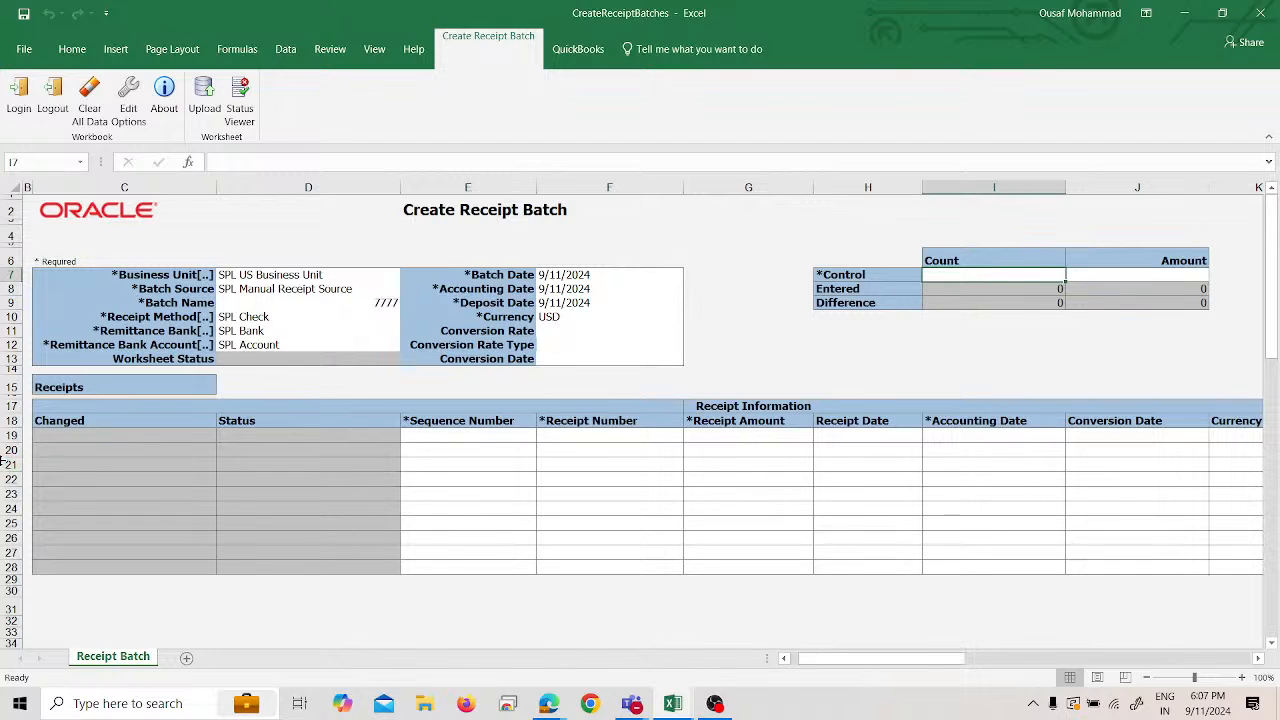
text(2)
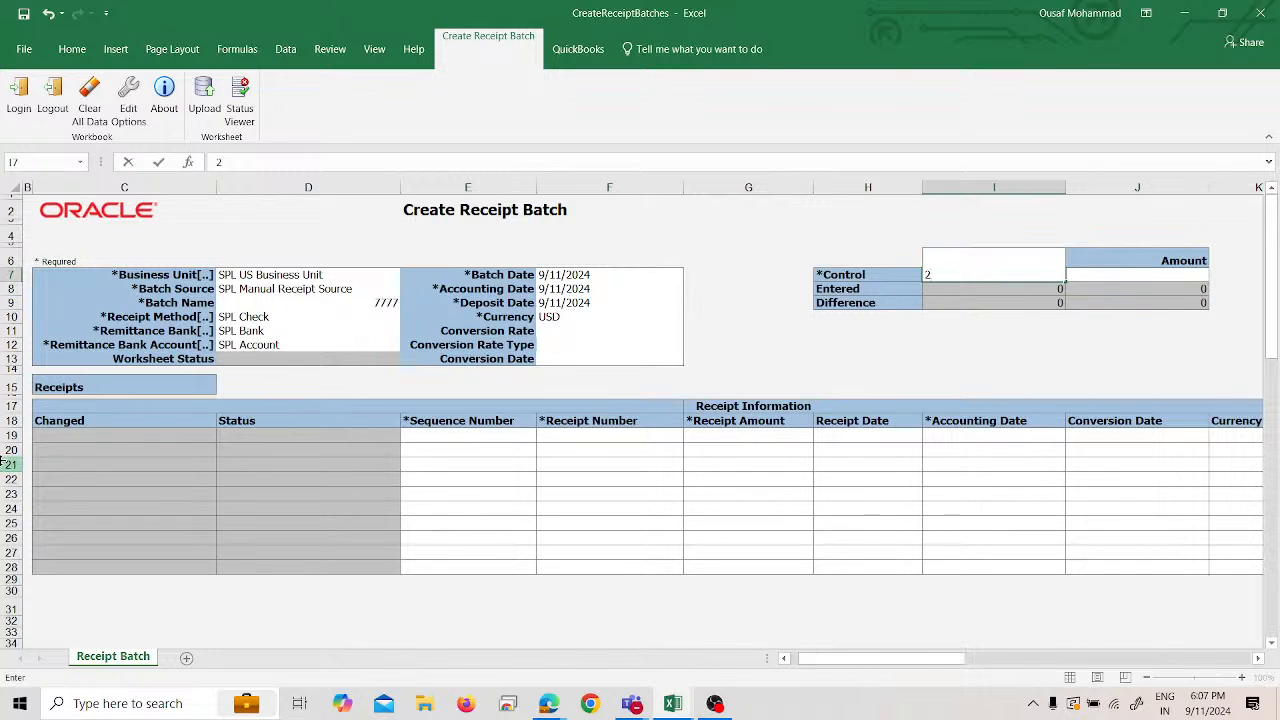
key(Tab)
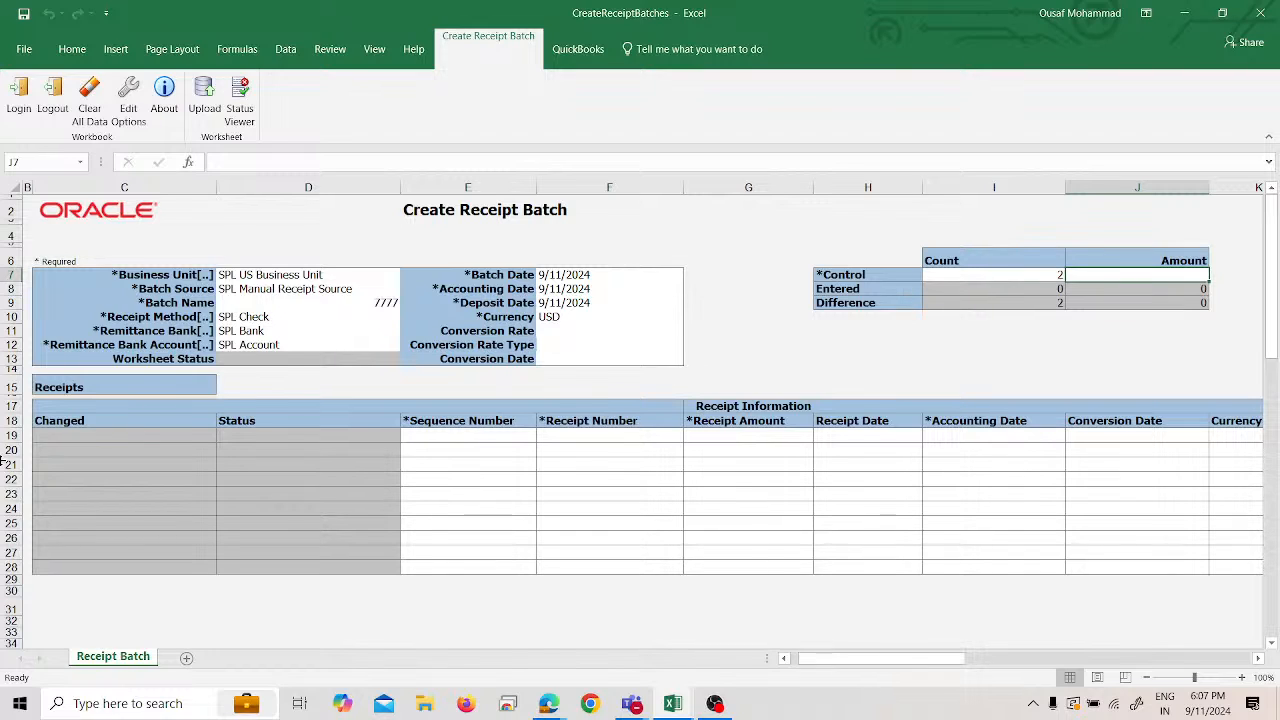
text(250)
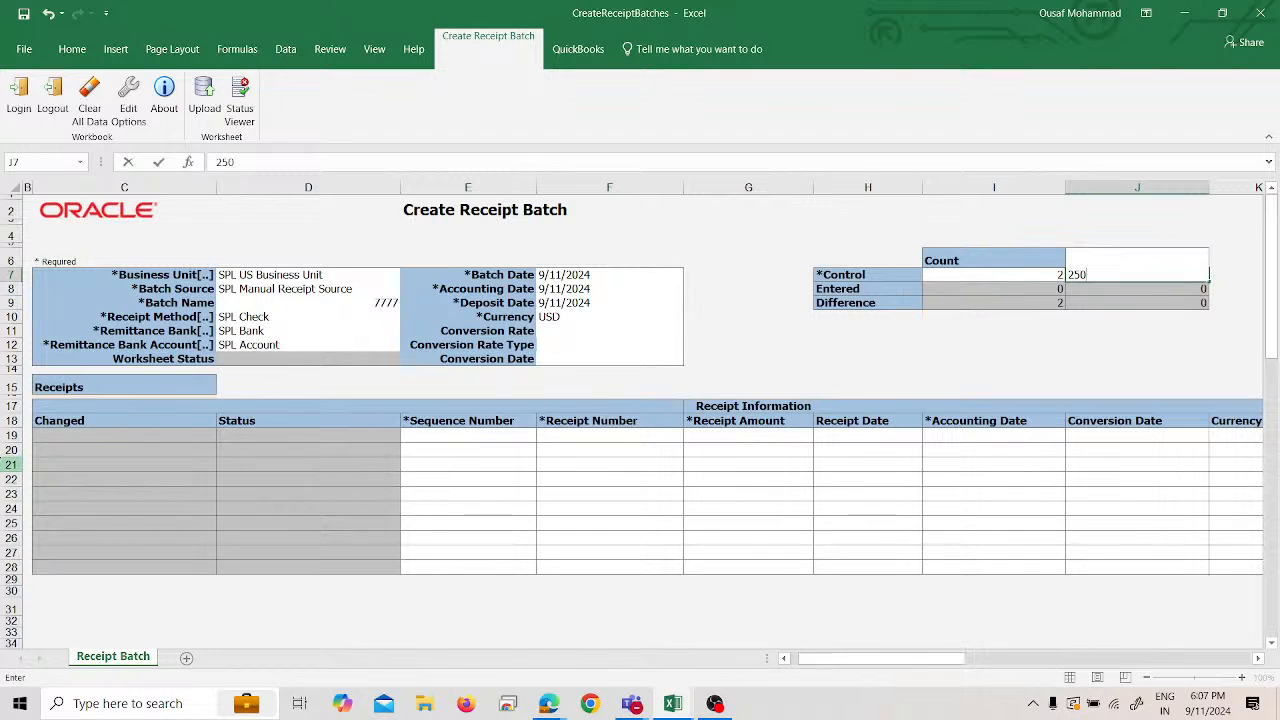
text(00)
click(956, 287)
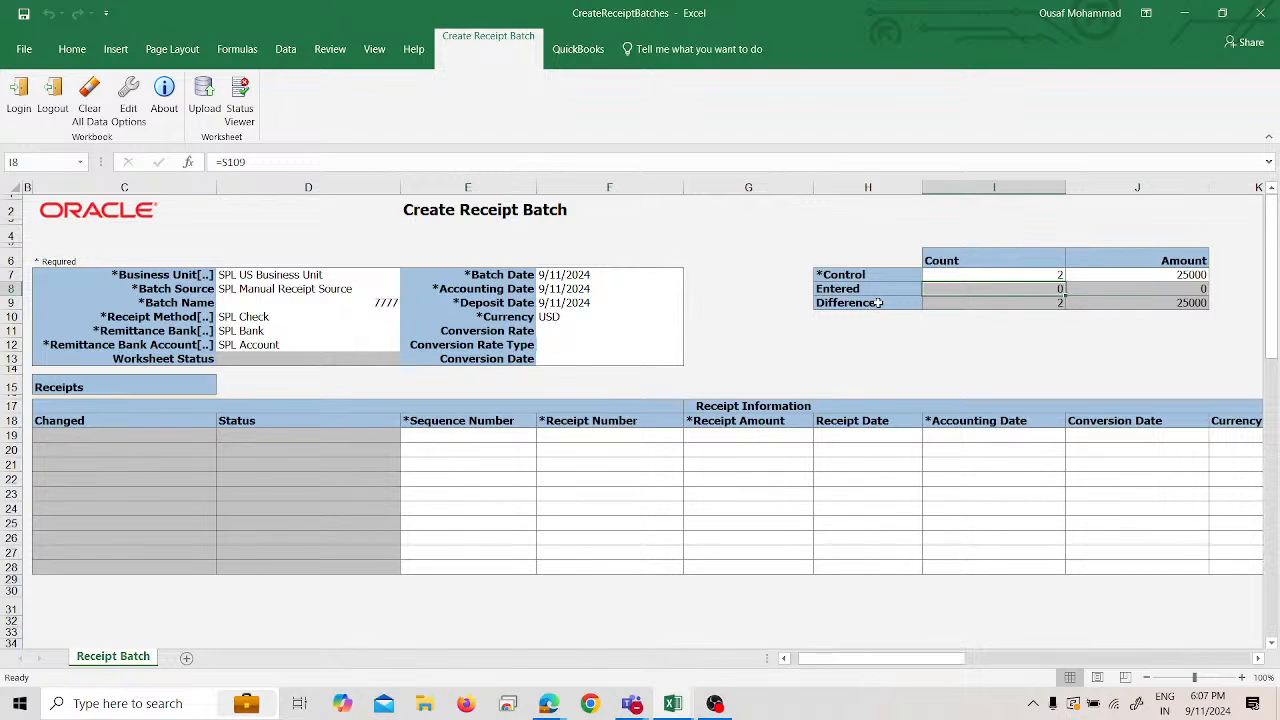
click(1025, 301)
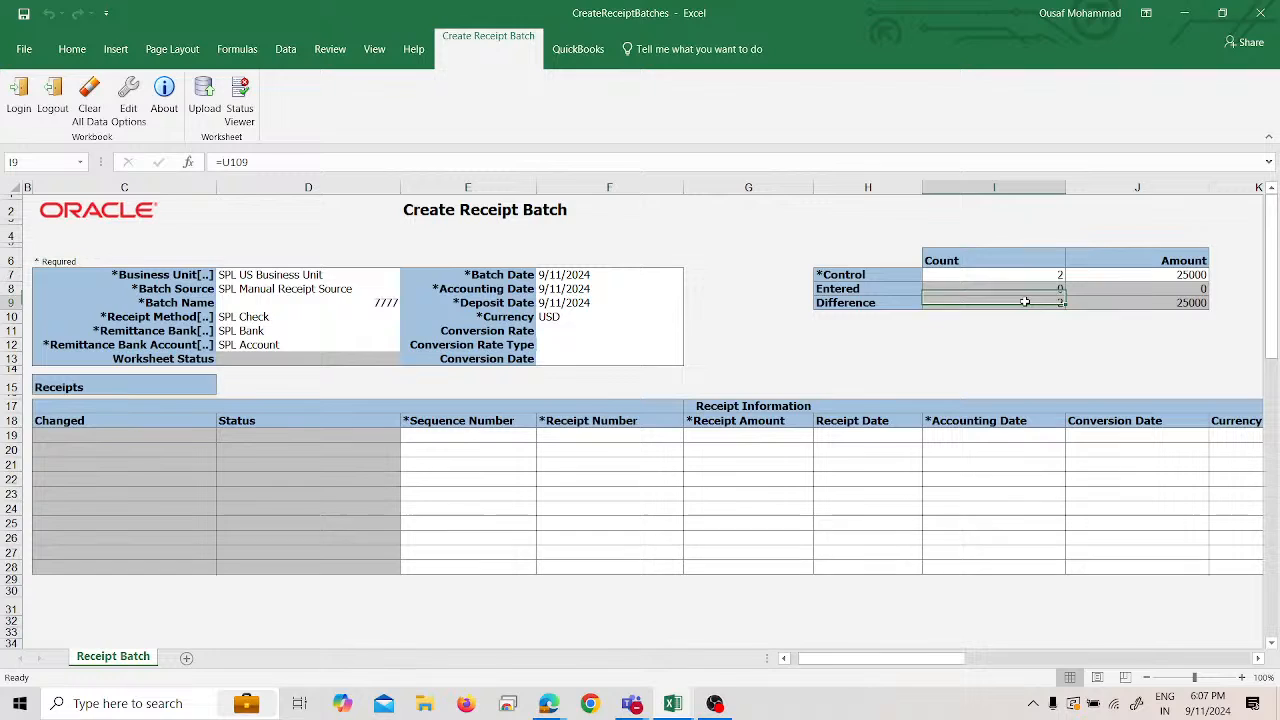
click(1124, 302)
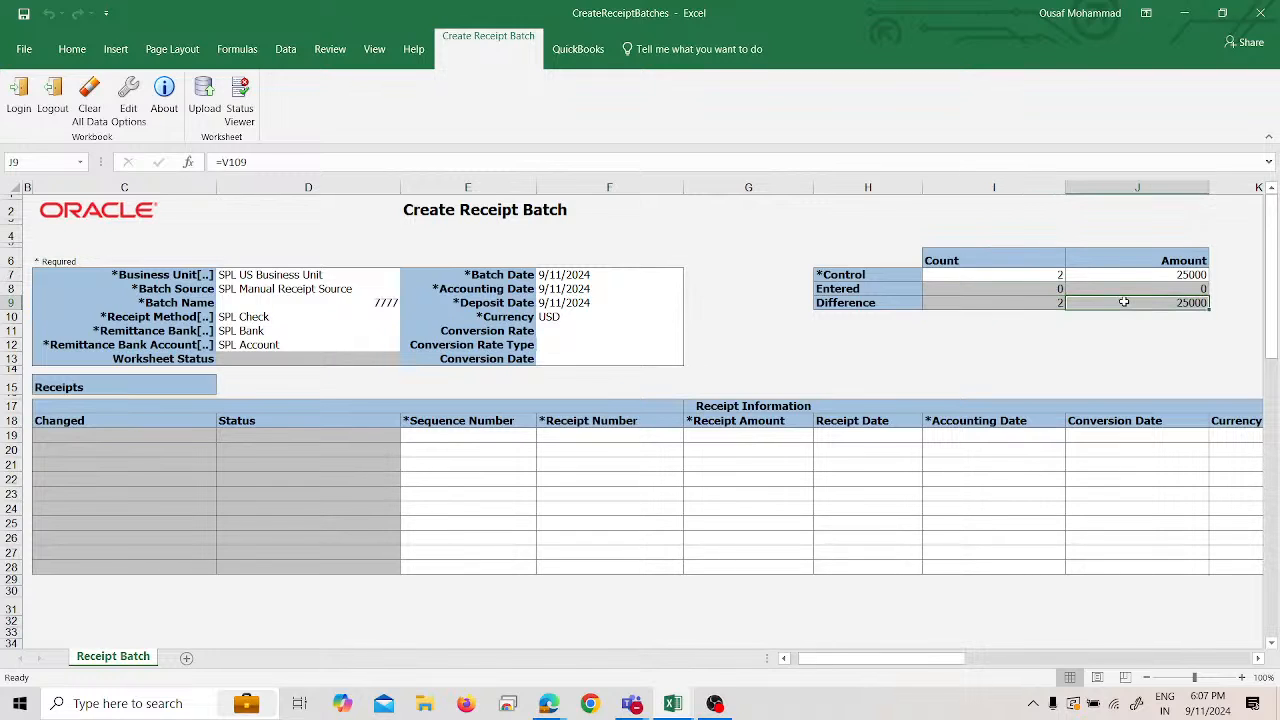
click(476, 431)
- Enter the first receipt with sequence number 1, receipt number SR 1 and amount 15,000
text(1)
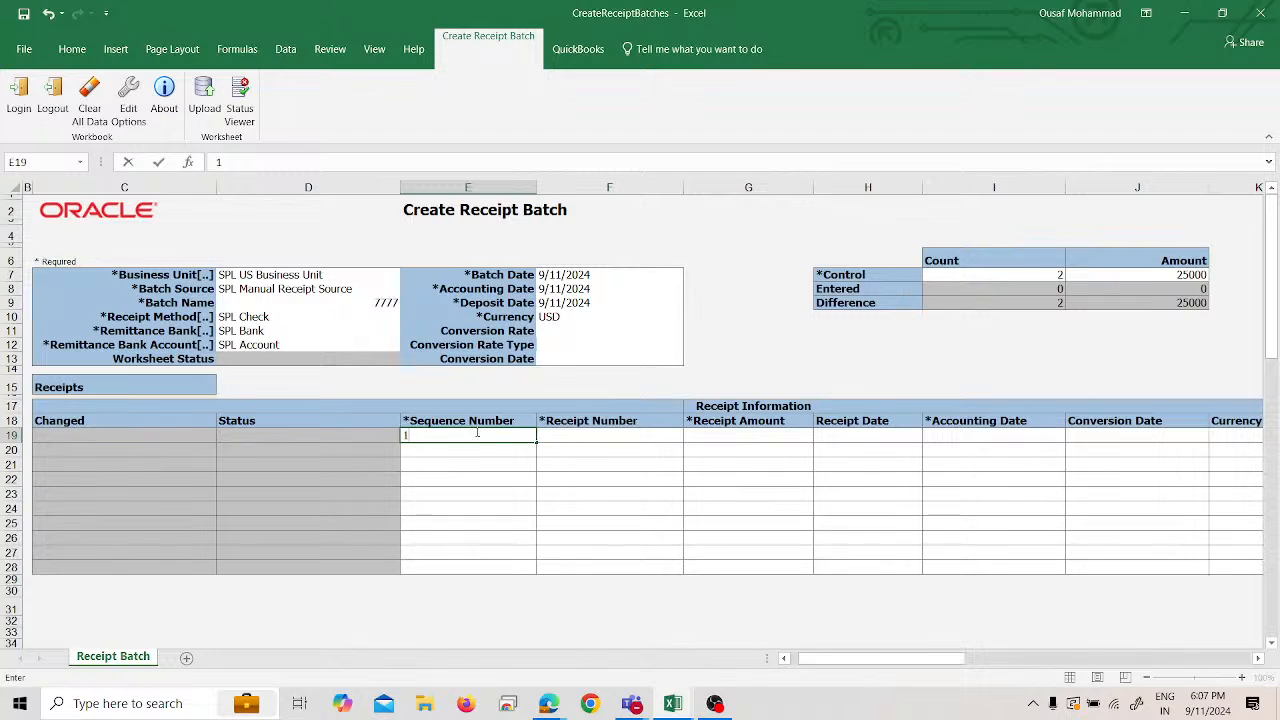
key(Tab)
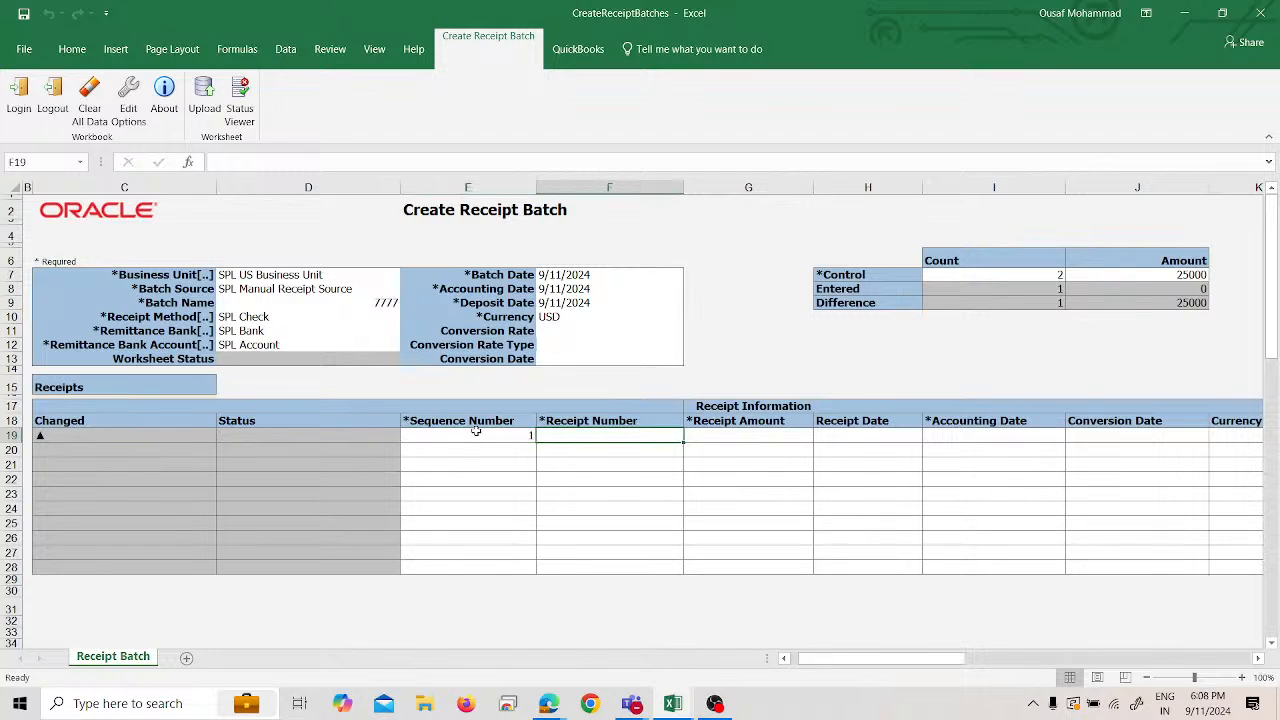
text(SR)
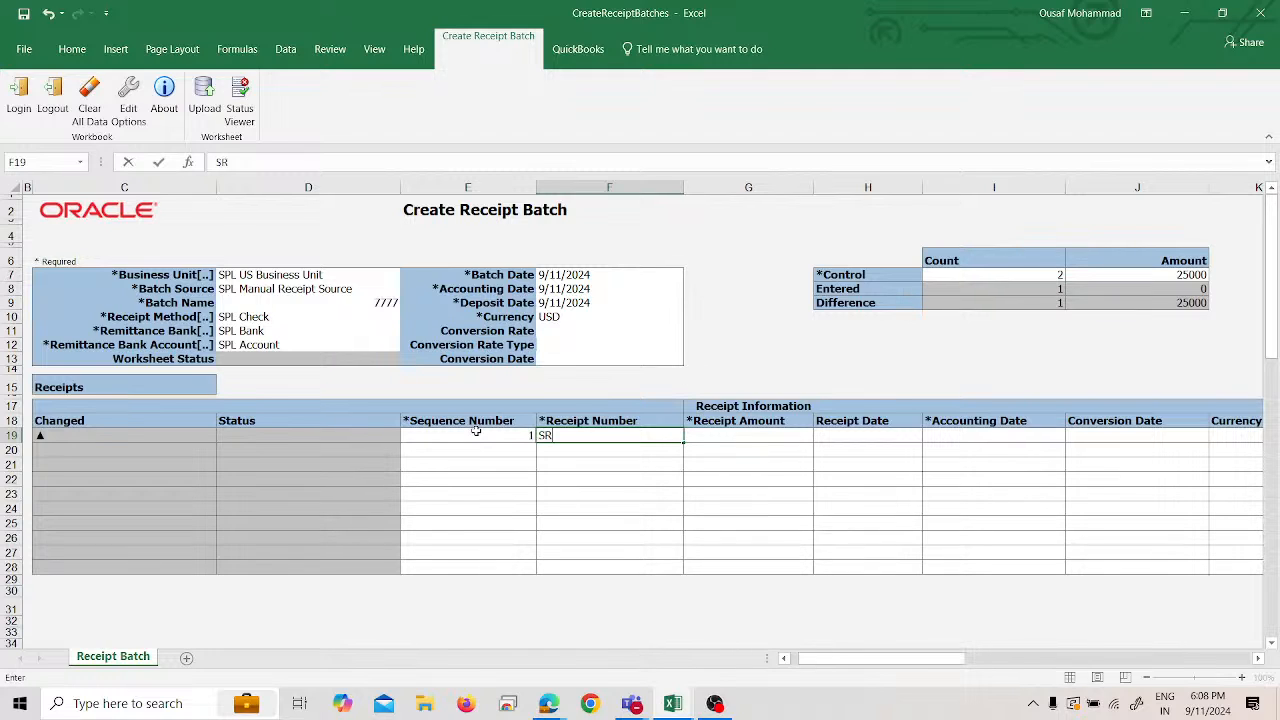
text( 1)
click(718, 446)
click(718, 433)
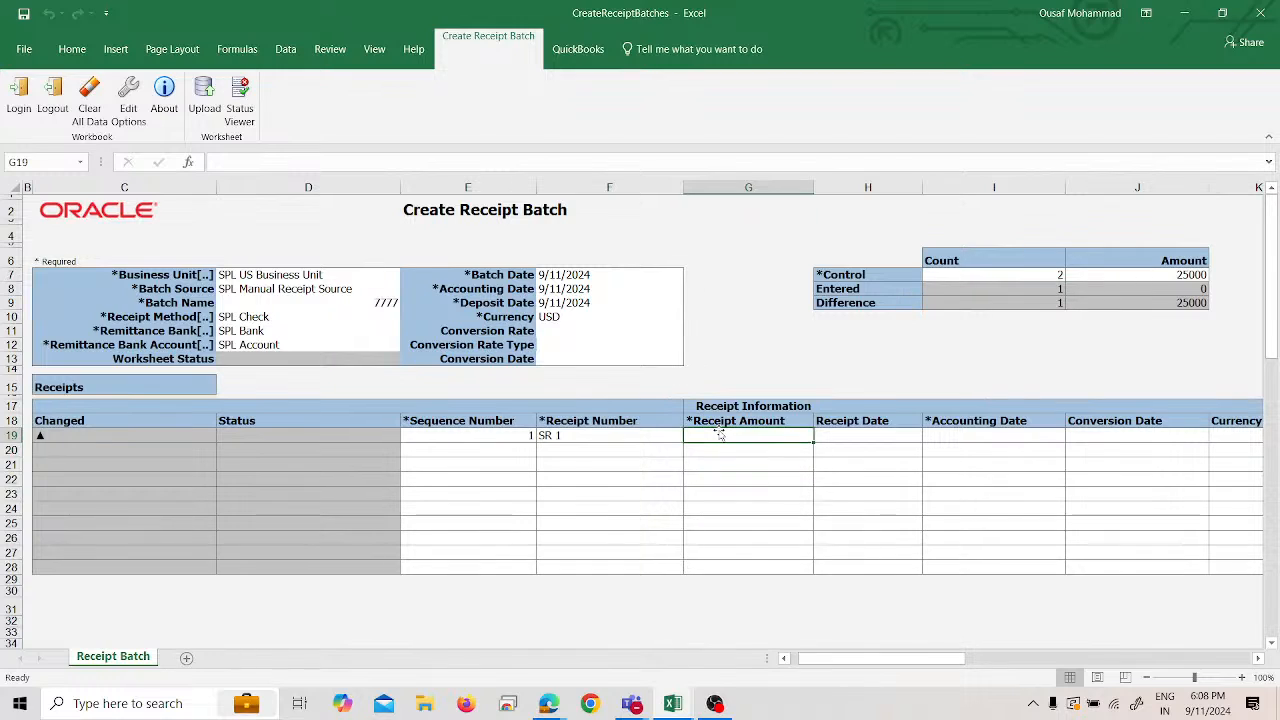
text(15000)
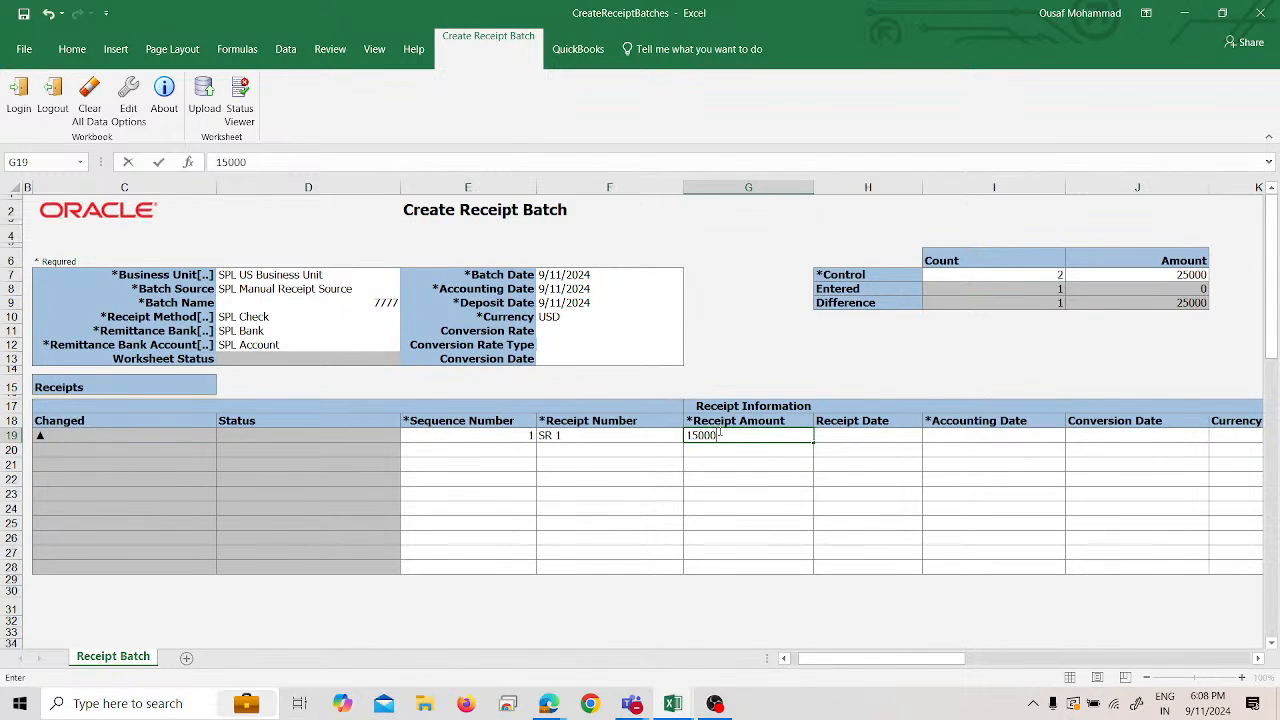
click(850, 447)
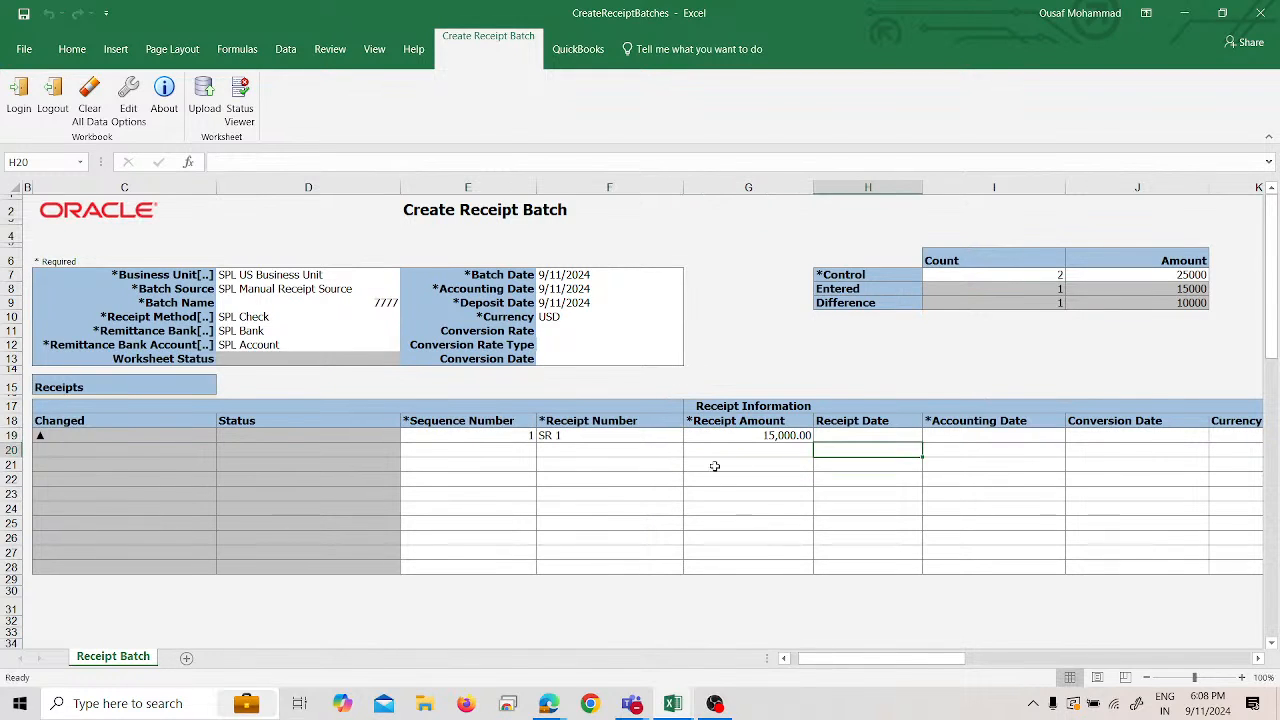
- Set SR 1's receipt date and accounting date to 9/11/2024
key(Up)
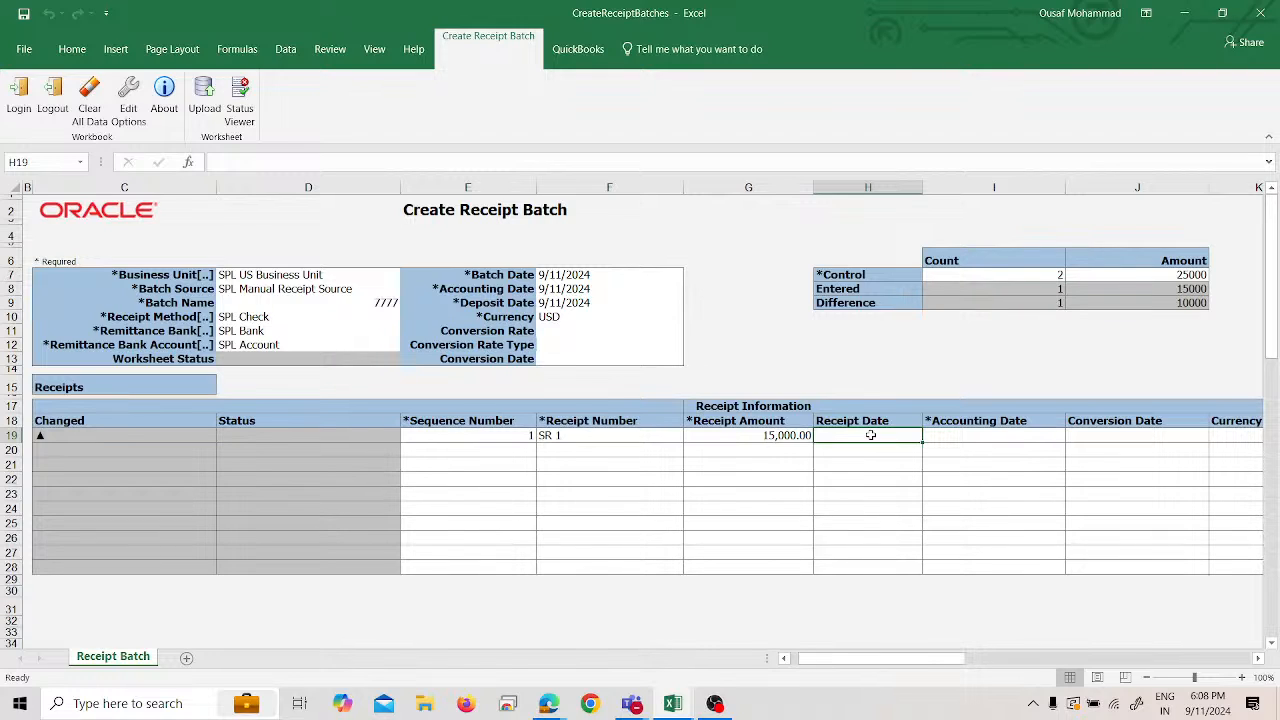
text(9/11/)
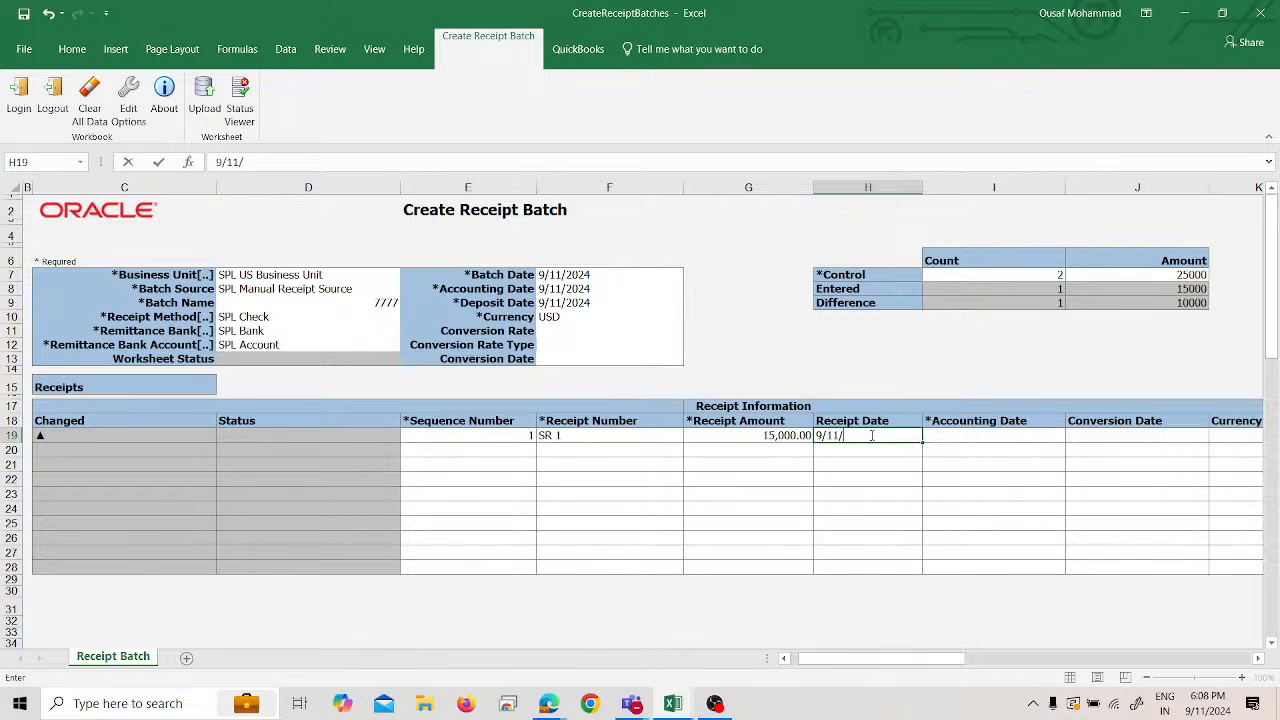
text(2024)
click(985, 432)
text(9/11/2024)
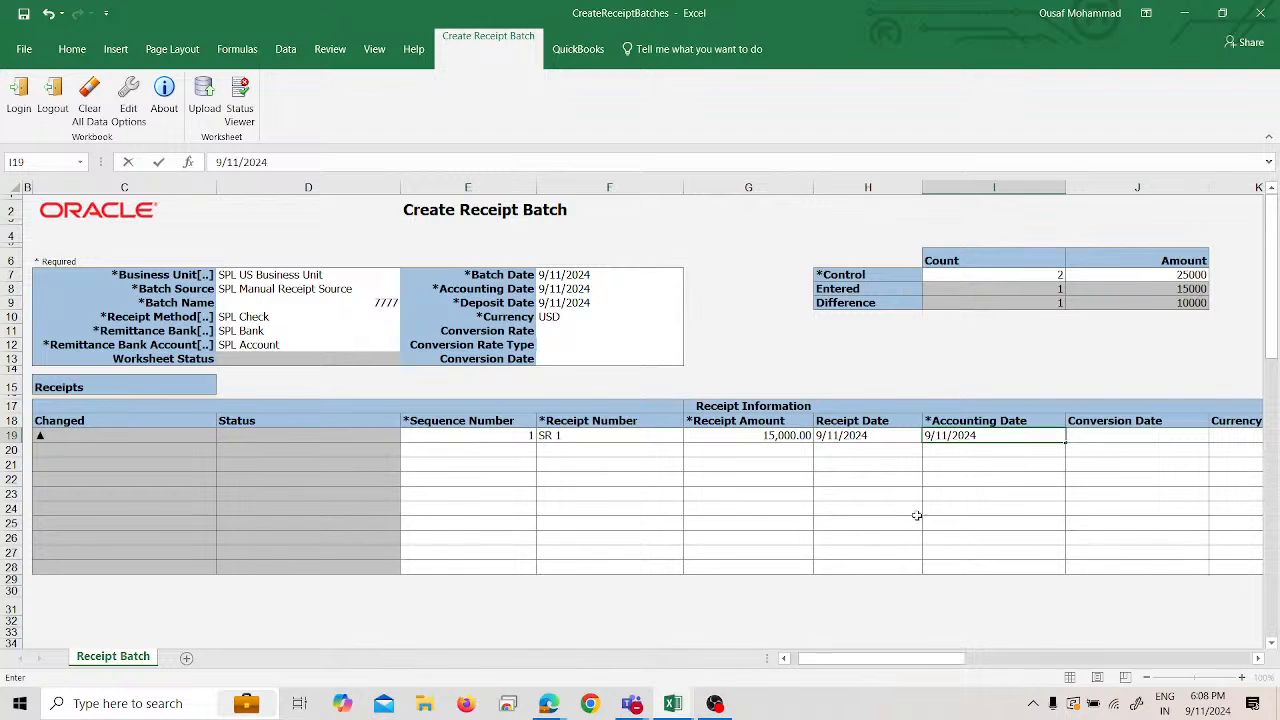
click(1080, 495)
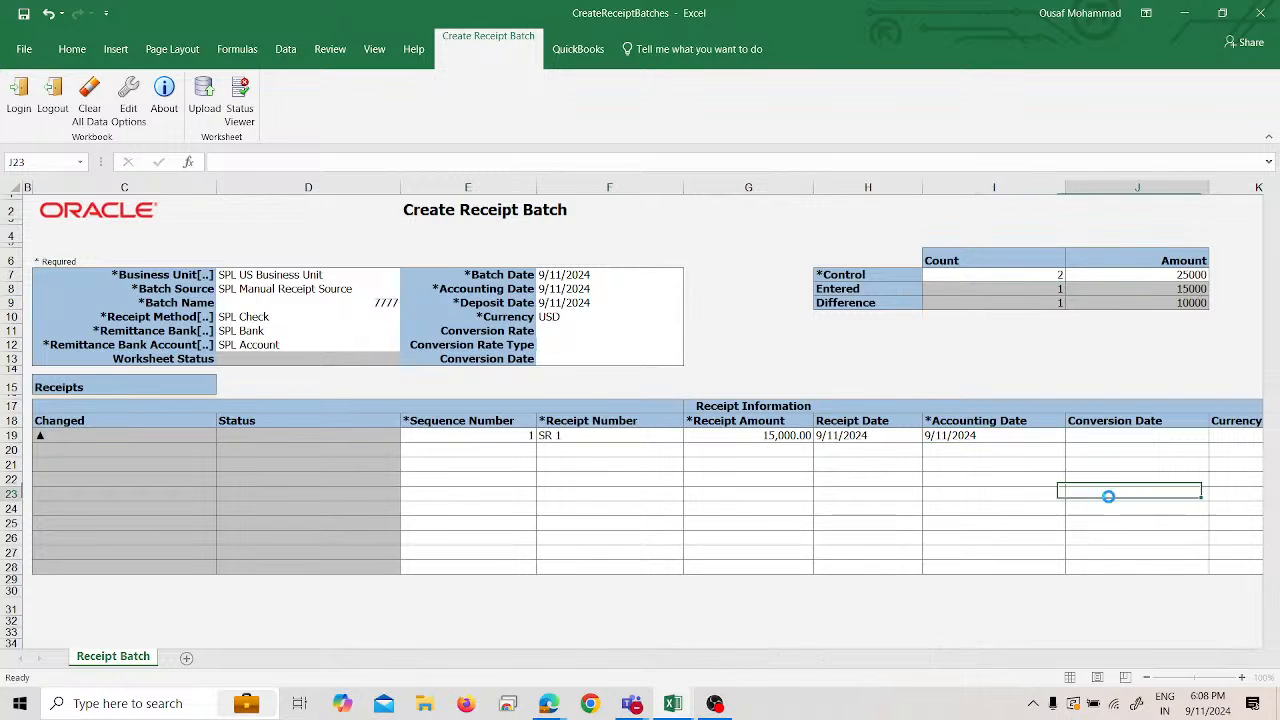
key(ctrl+Up)
- Set receipt SR 1's currency to USD
scroll(1253, 648, right, 3)
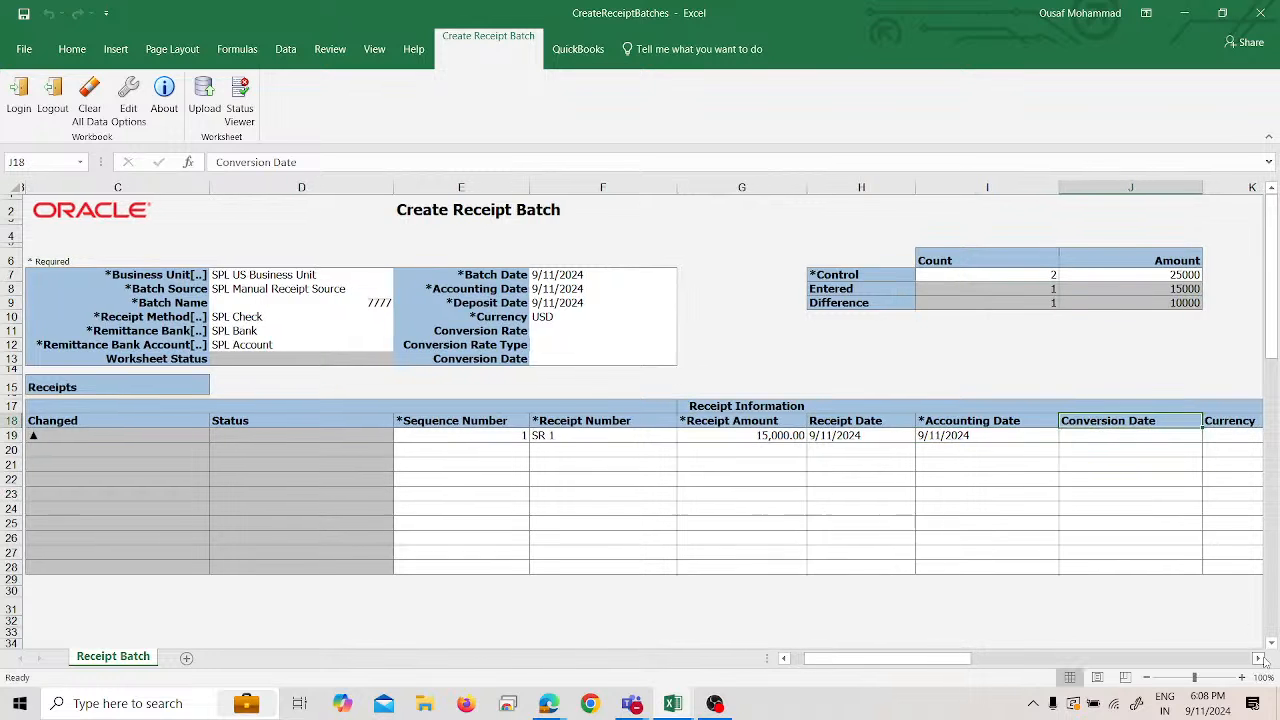
mouse_move(851, 658)
mouse_down()
mouse_move(866, 658)
mouse_move(837, 658)
mouse_up()
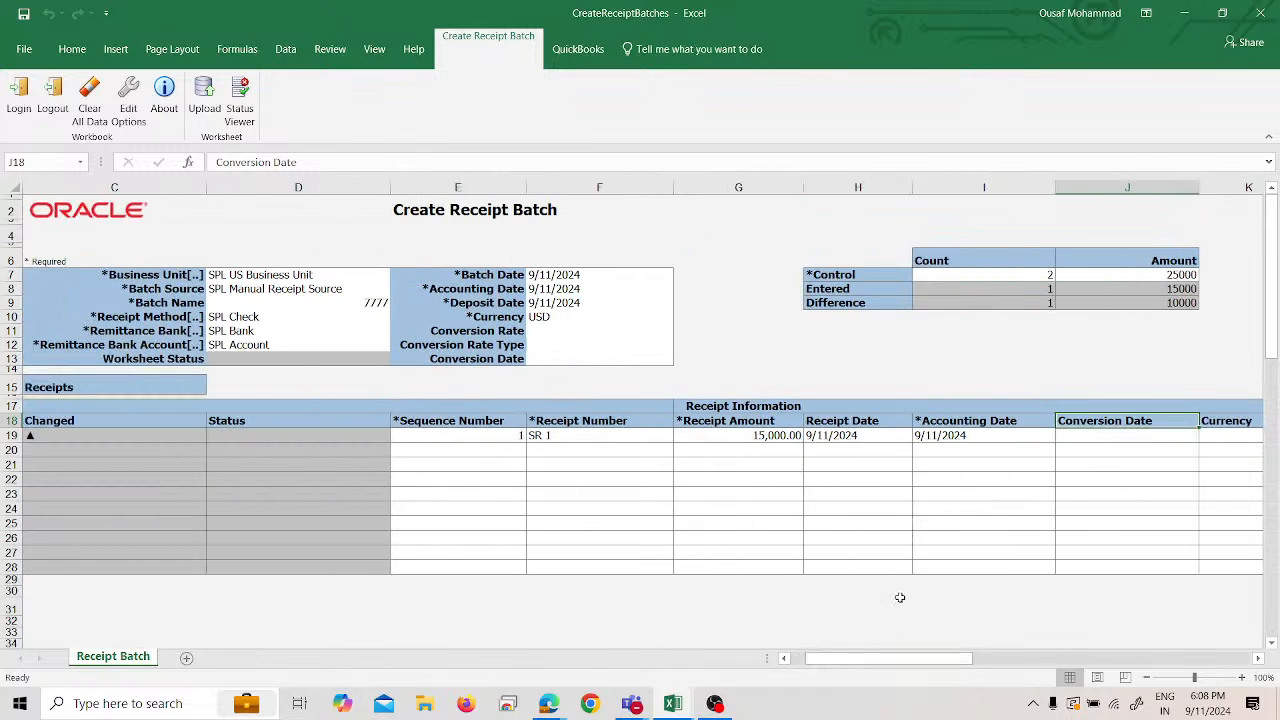
click(987, 435)
click(894, 437)
click(987, 437)
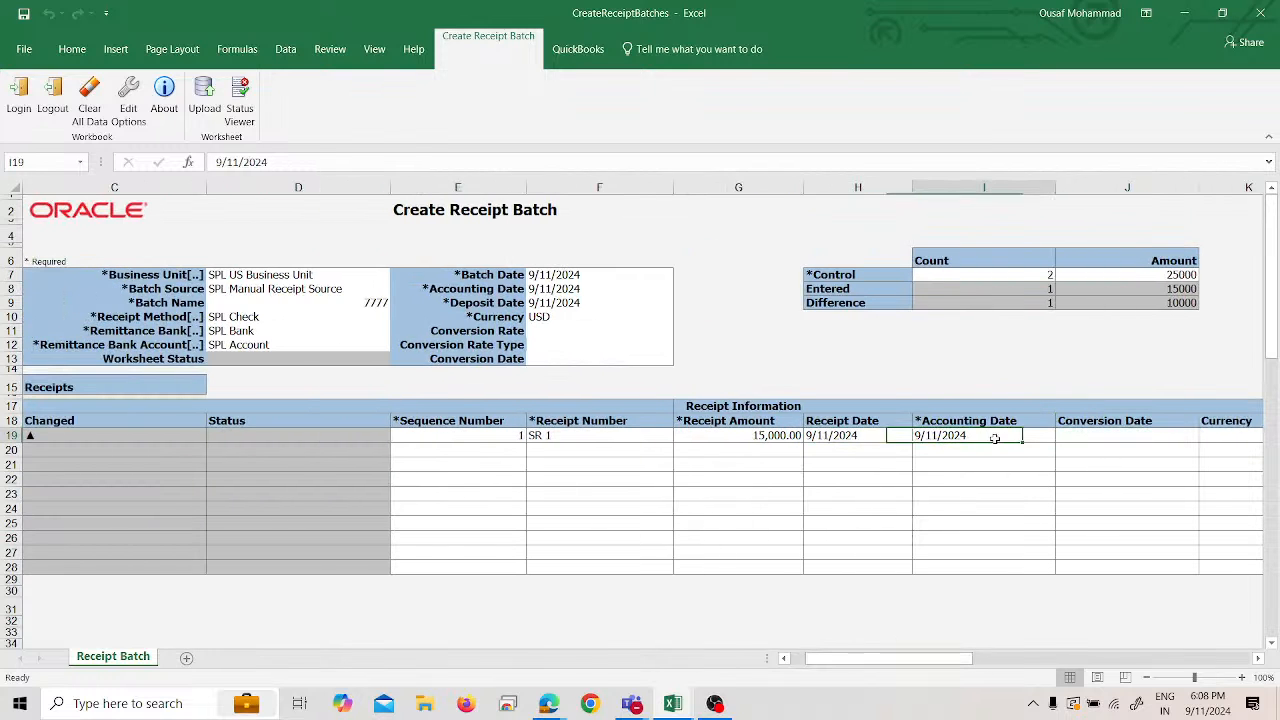
click(1093, 437)
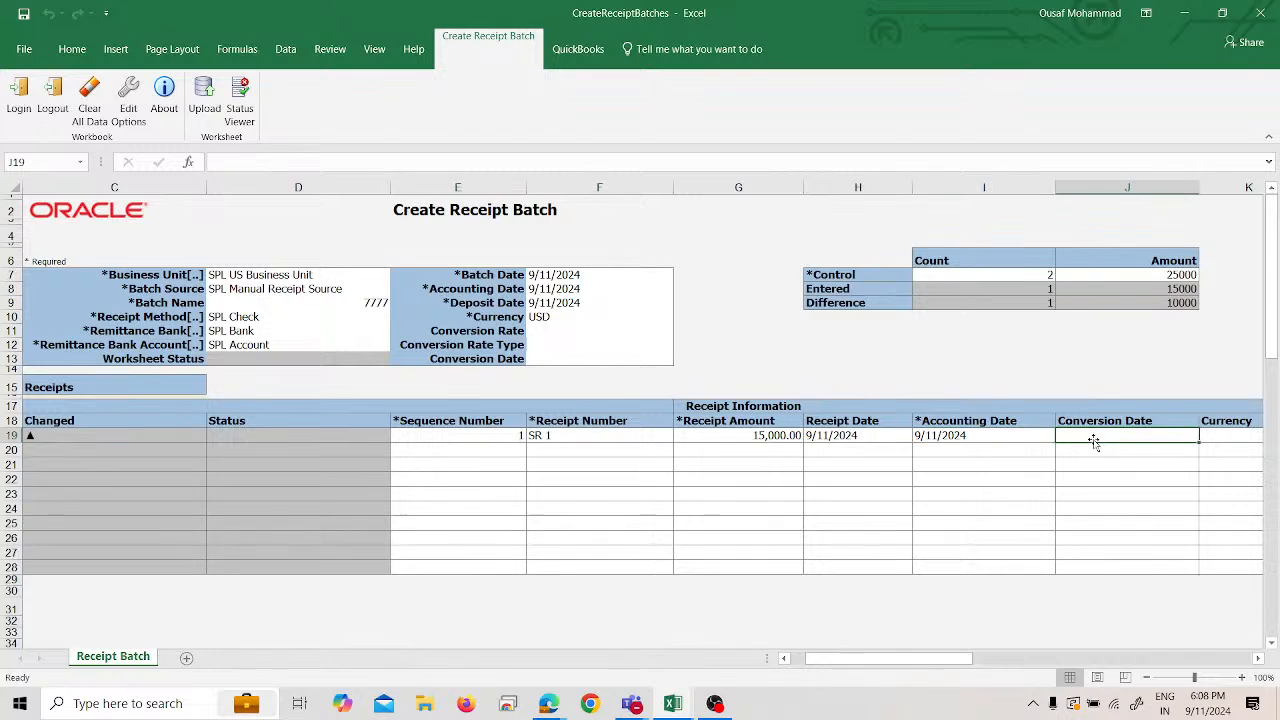
click(1259, 658)
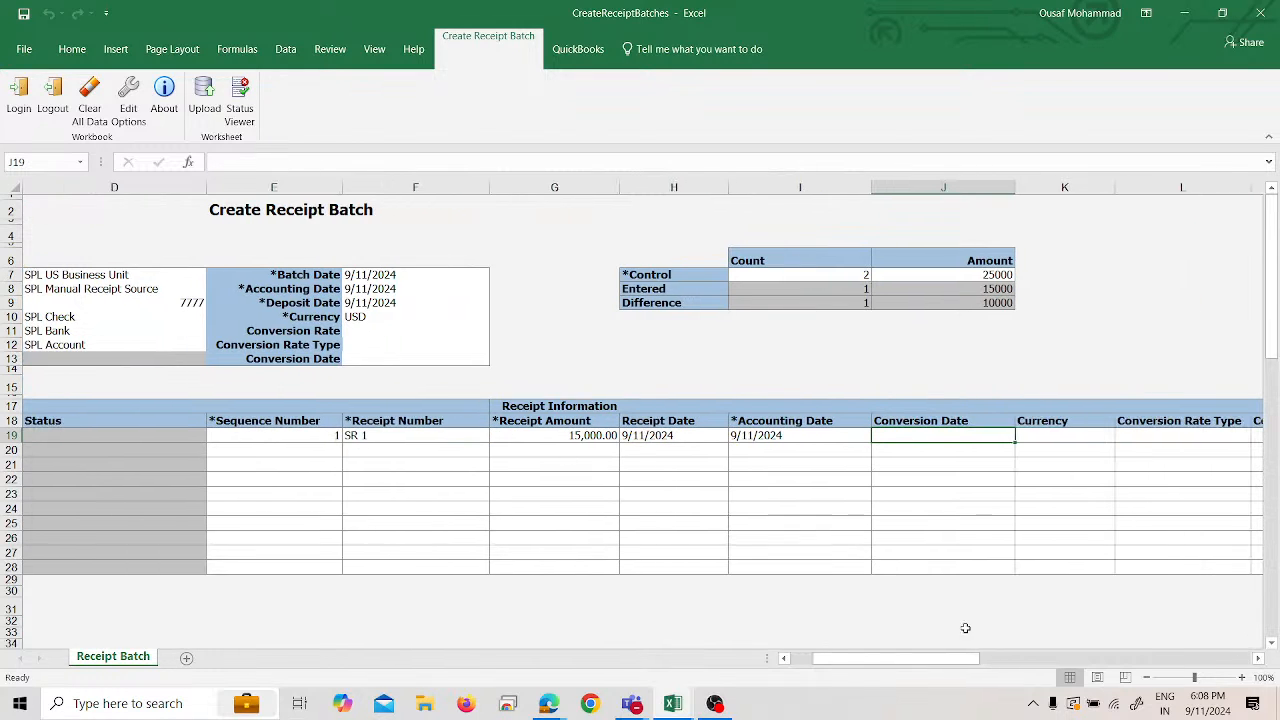
click(1260, 659)
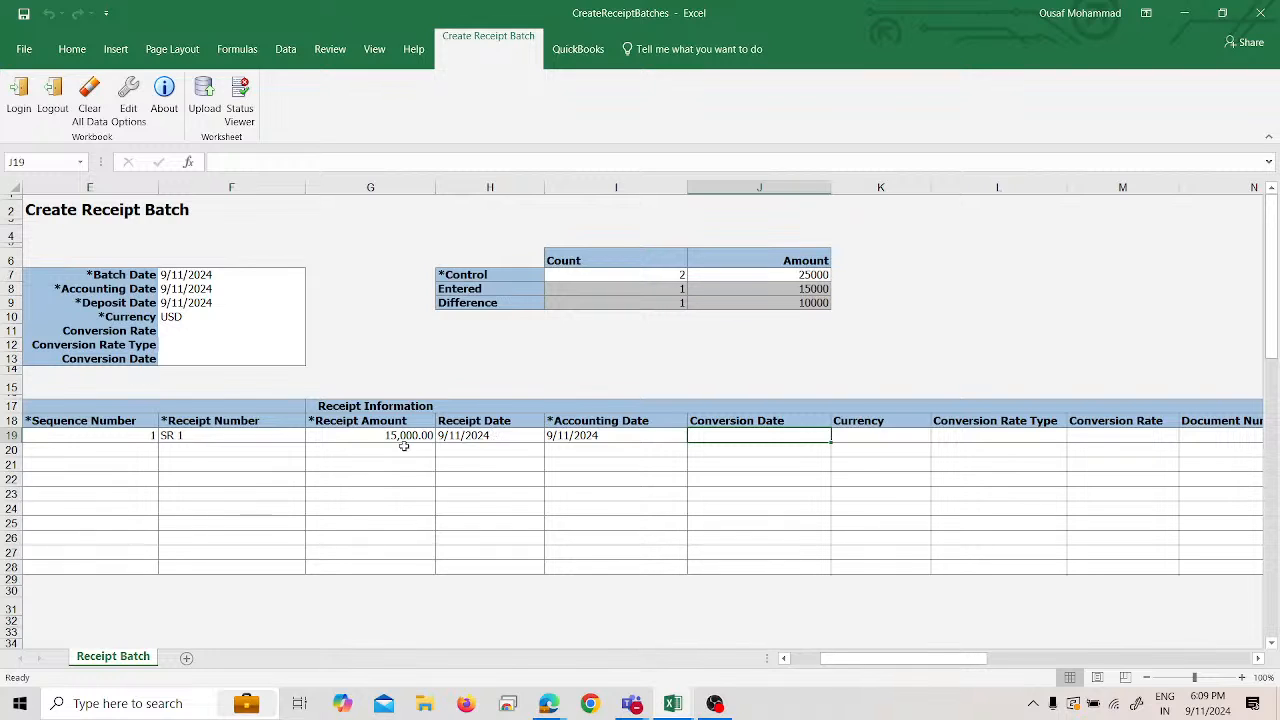
click(900, 439)
click(945, 436)
click(920, 436)
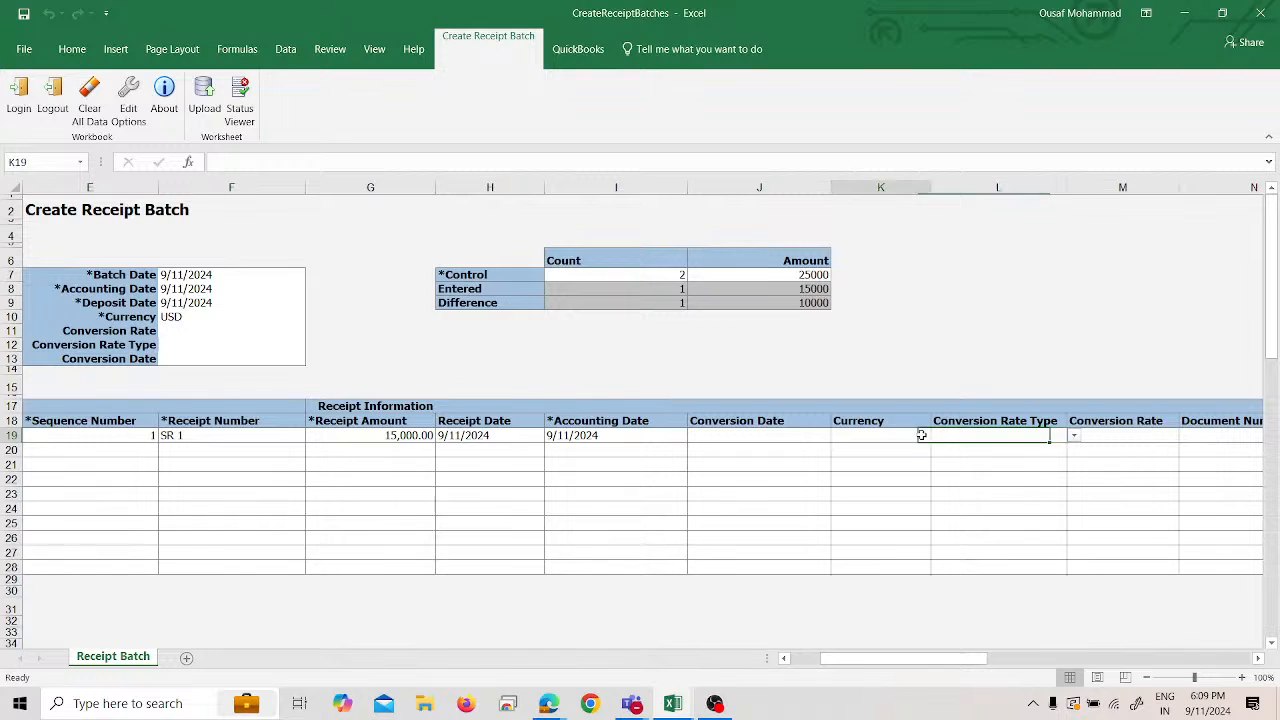
click(937, 437)
click(900, 461)
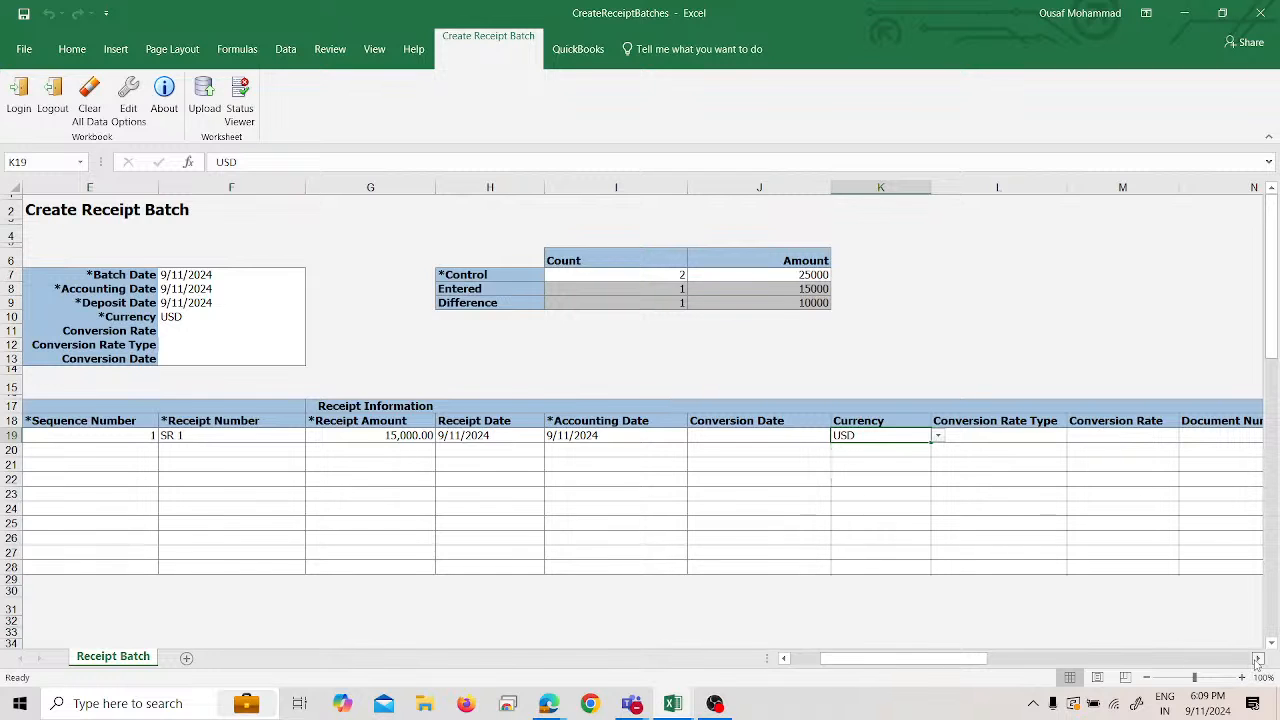
- Open the Customer Name search dialog for SR 1
click(1258, 661)
click(1258, 661)
click(1258, 661)
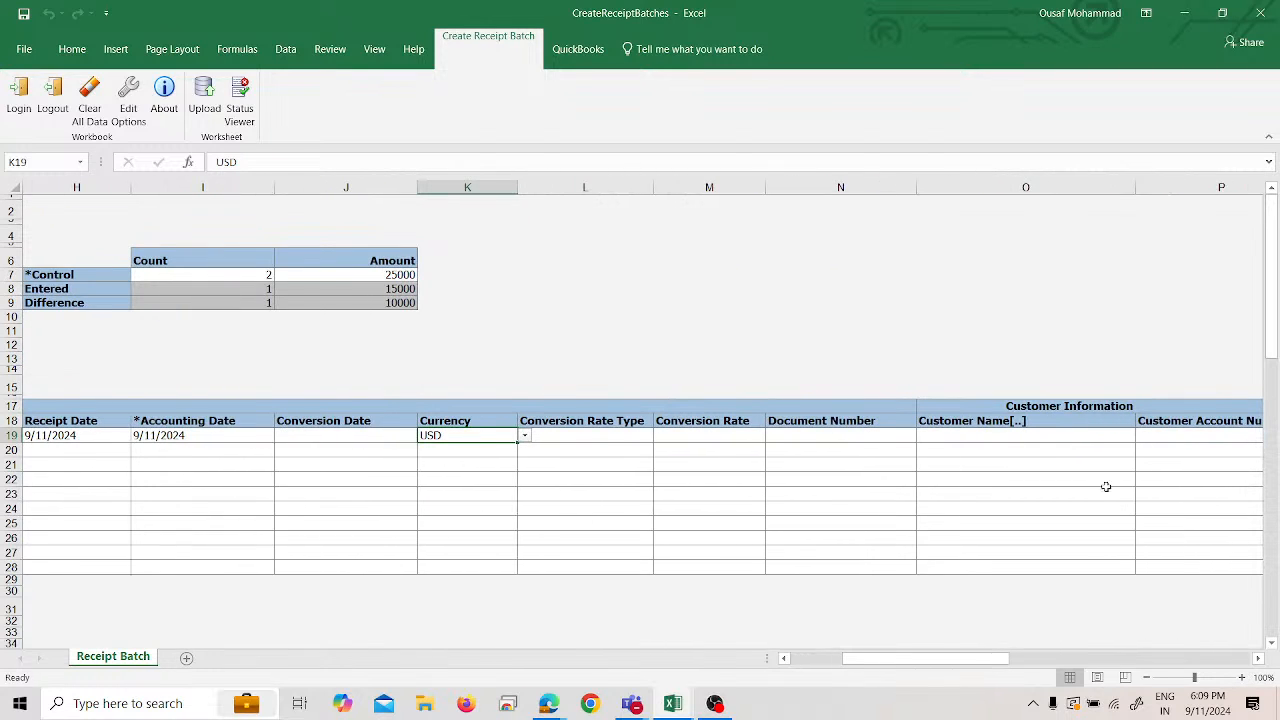
double_click(1000, 435)
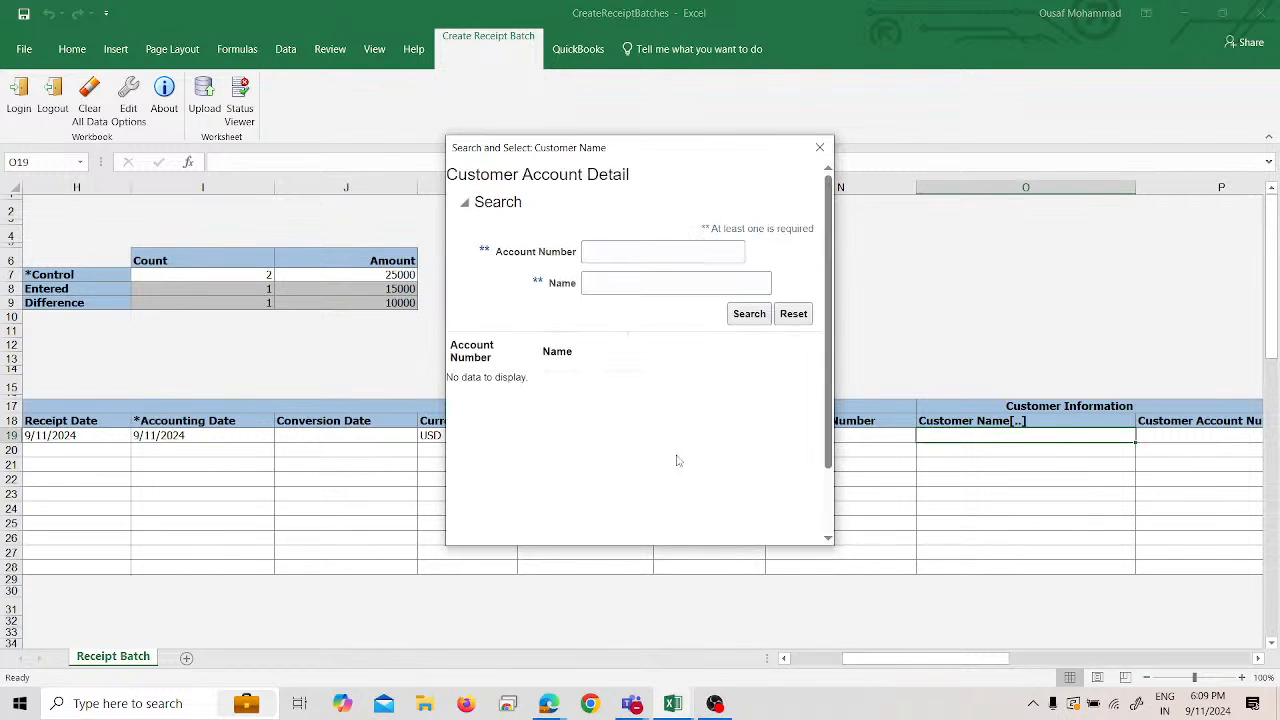
- Search customer names for 'spl' and assign SPL Customer to receipt SR 1
click(663, 282)
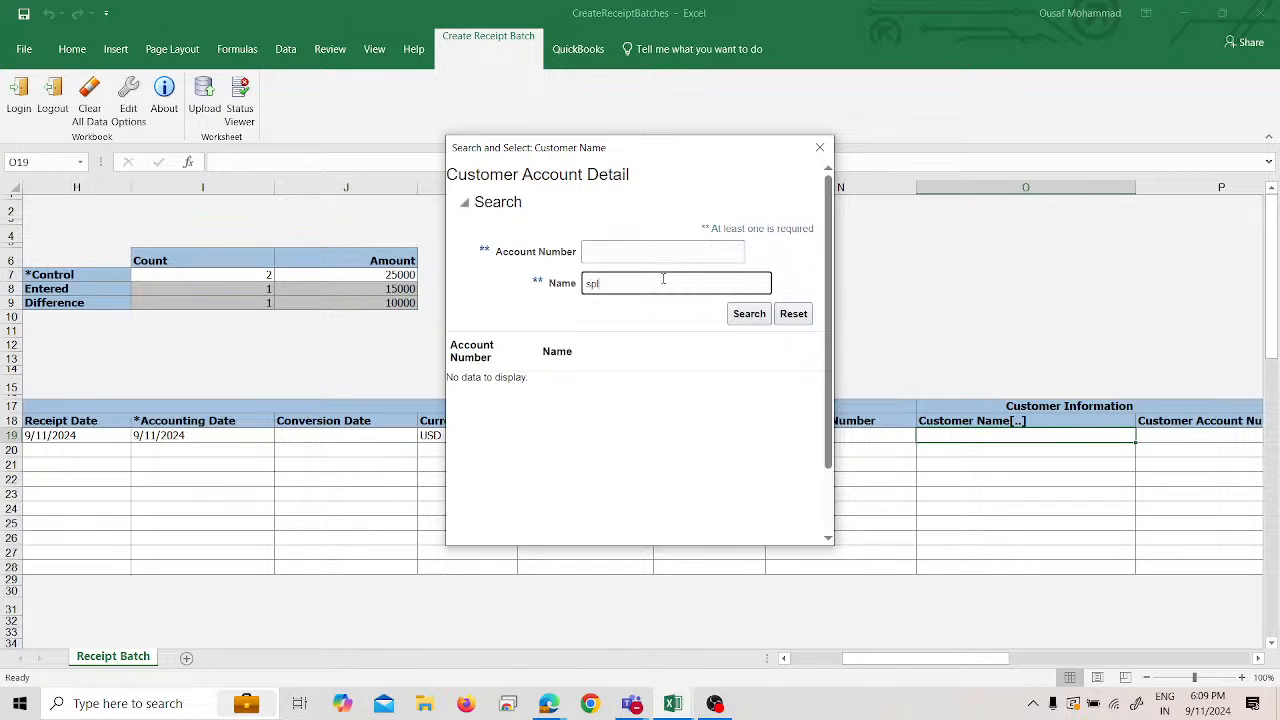
key(Return)
click(673, 384)
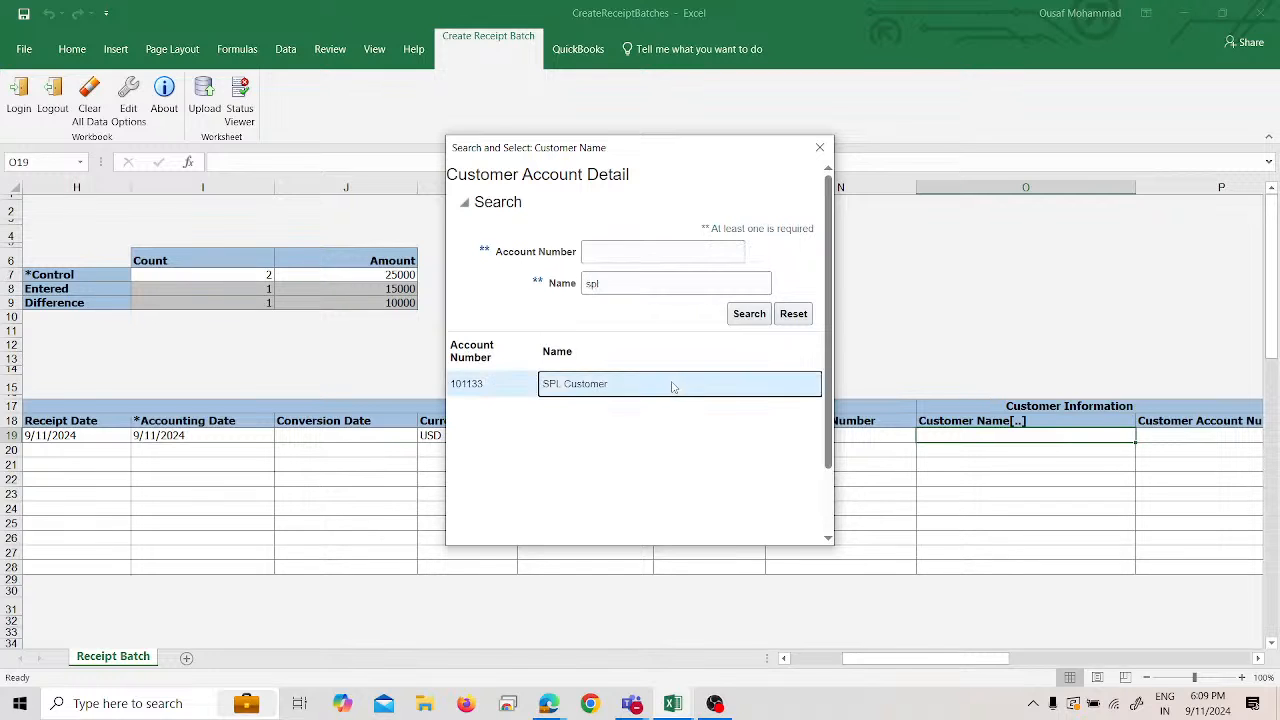
scroll(674, 480, down, 2)
click(461, 535)
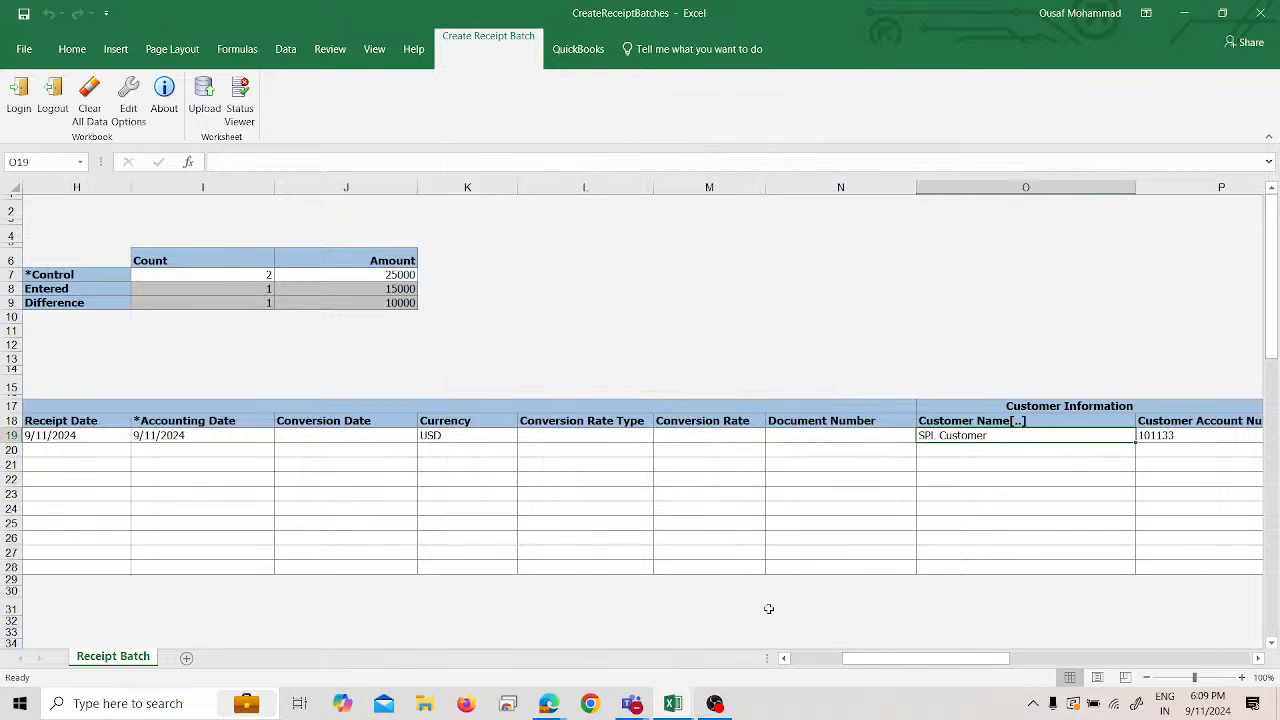
- Fill in SR 1's customer site with the primary site 99243
drag(968, 664, 932, 660)
click(1106, 437)
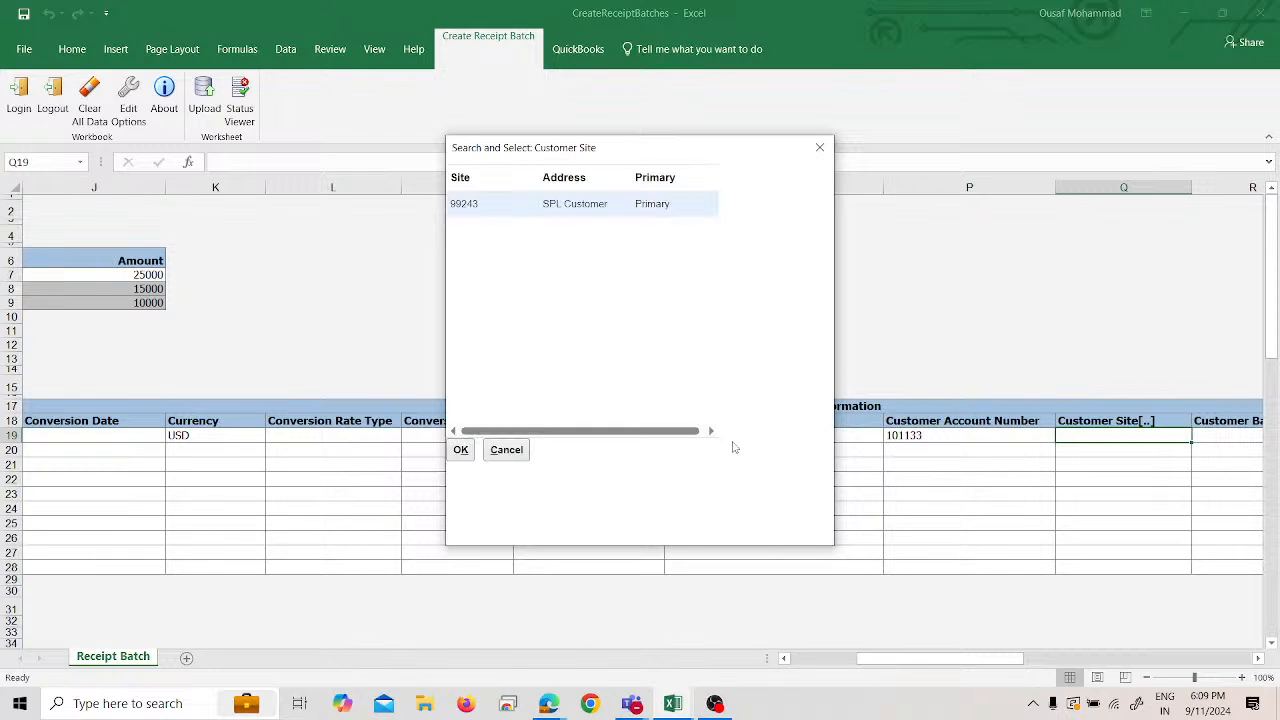
click(465, 451)
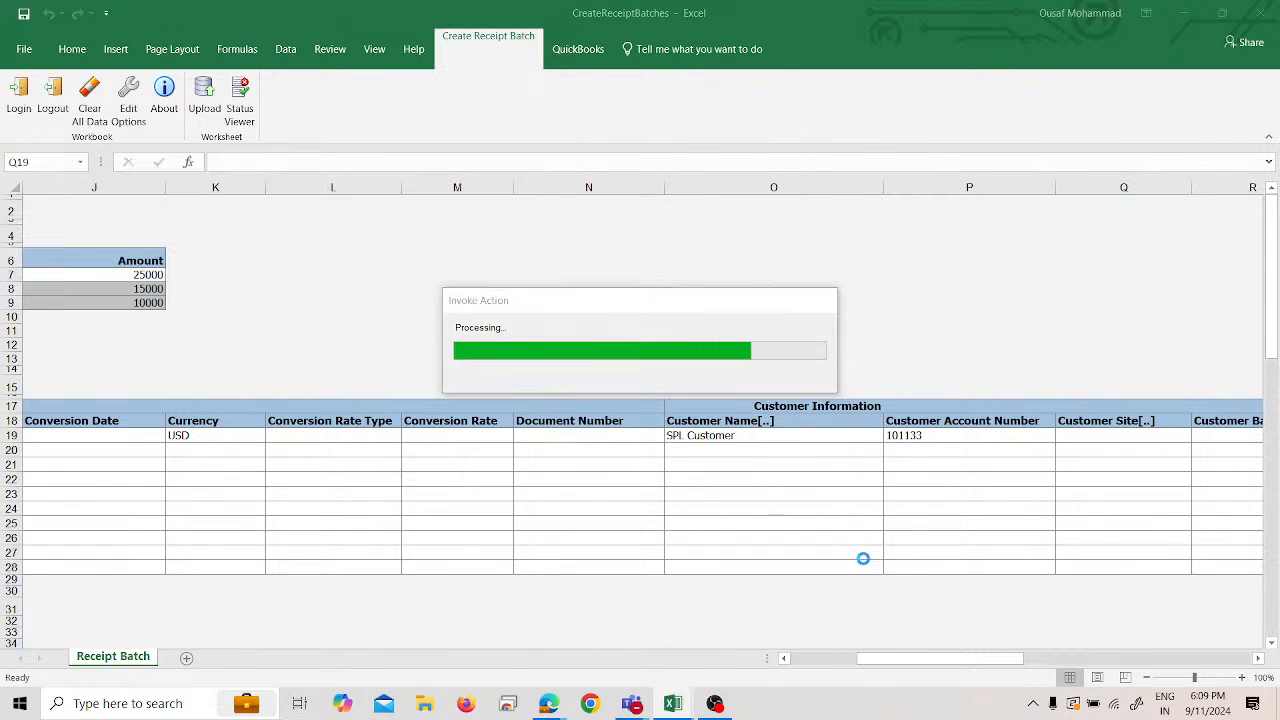
drag(912, 658, 928, 658)
click(1014, 444)
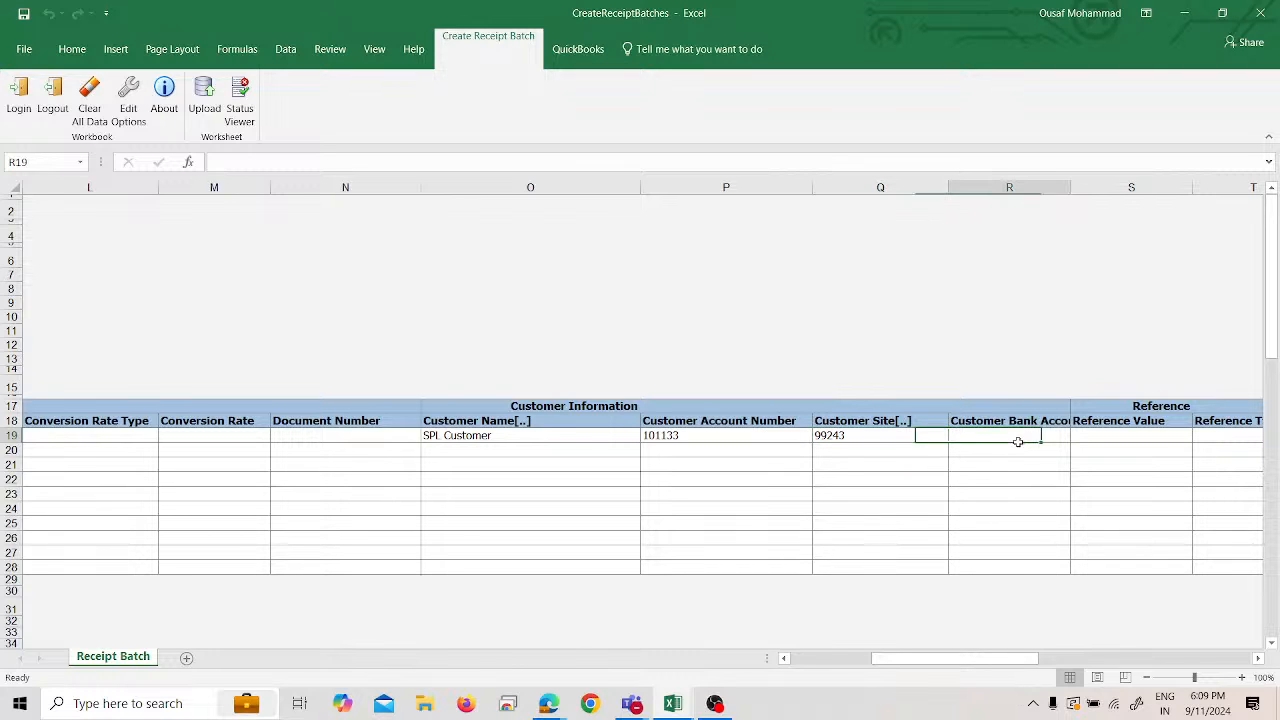
click(1000, 644)
drag(981, 661, 826, 661)
- Add the second receipt with sequence number 2, receipt number SR 2 and amount 10,000
click(500, 453)
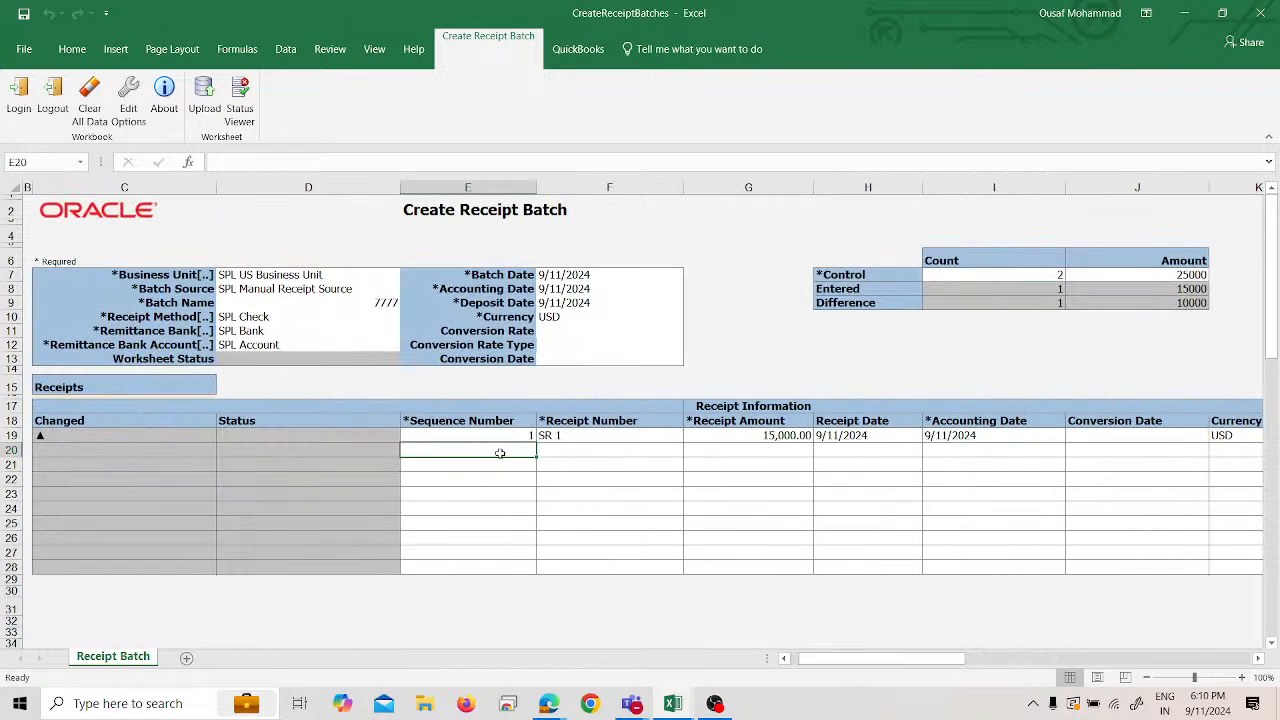
text(2)
key(Tab)
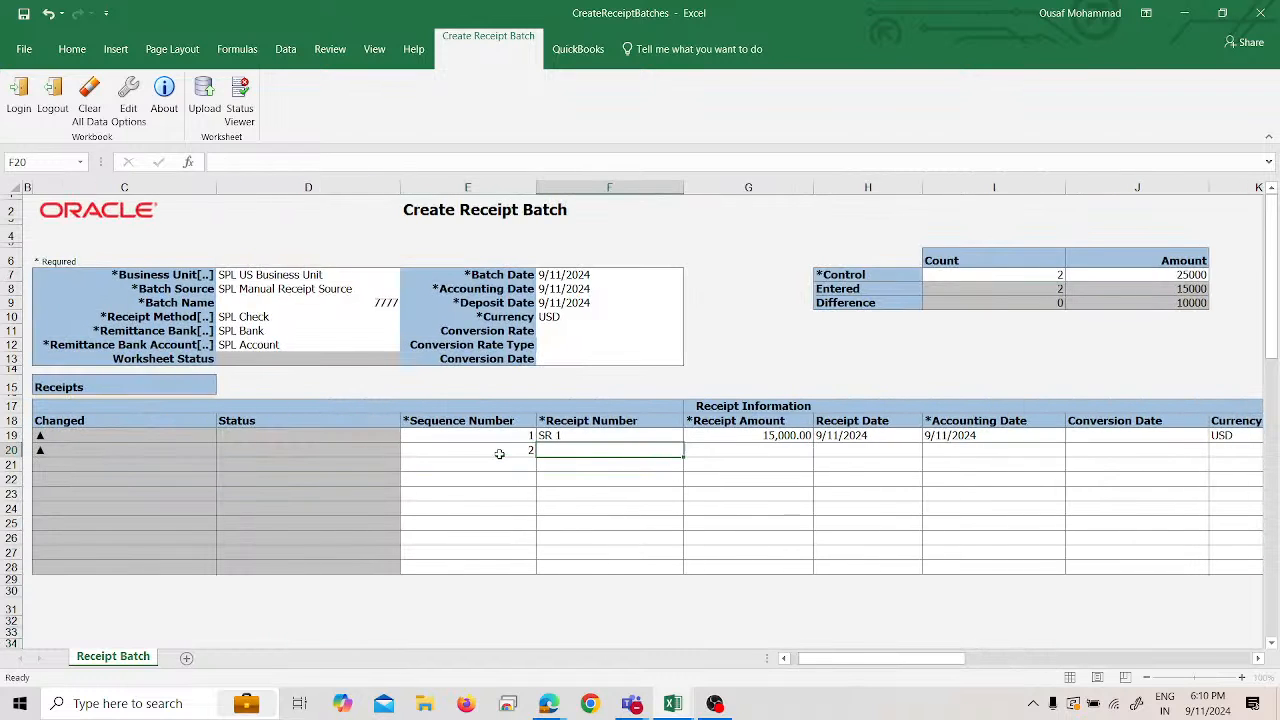
text(SR 1)
text(2)
key(Tab)
text(10000)
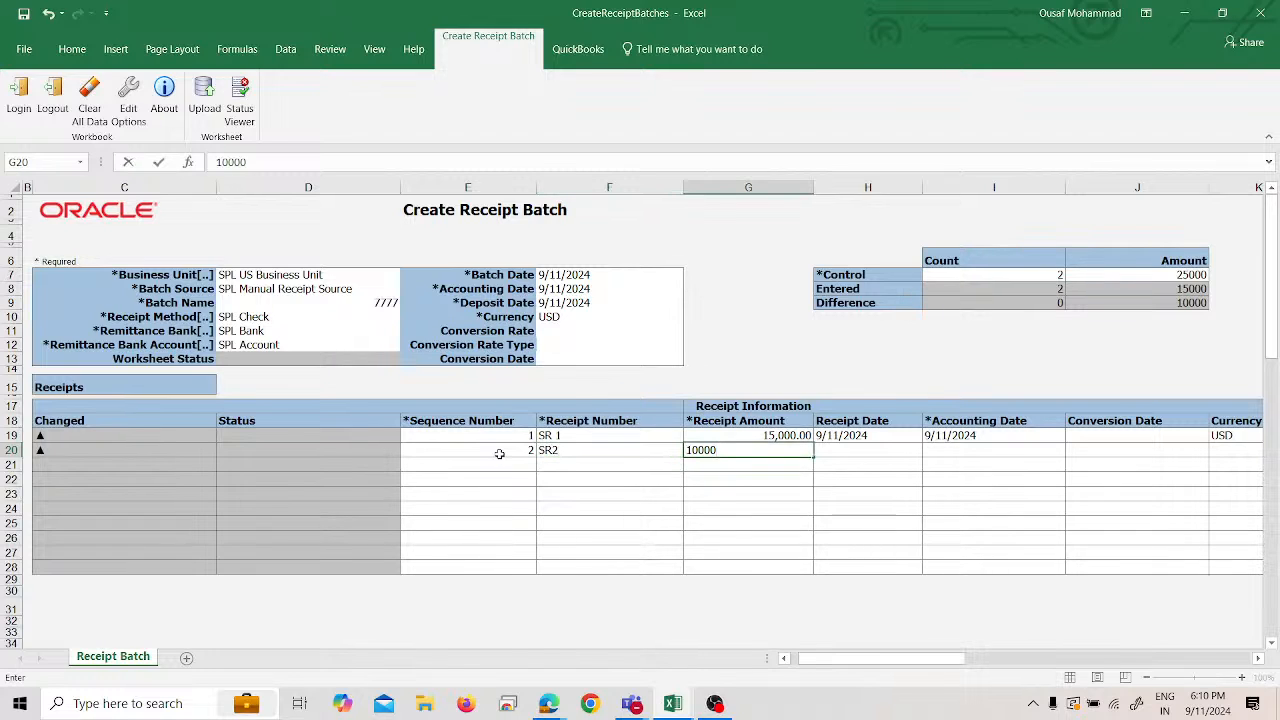
key(Tab)
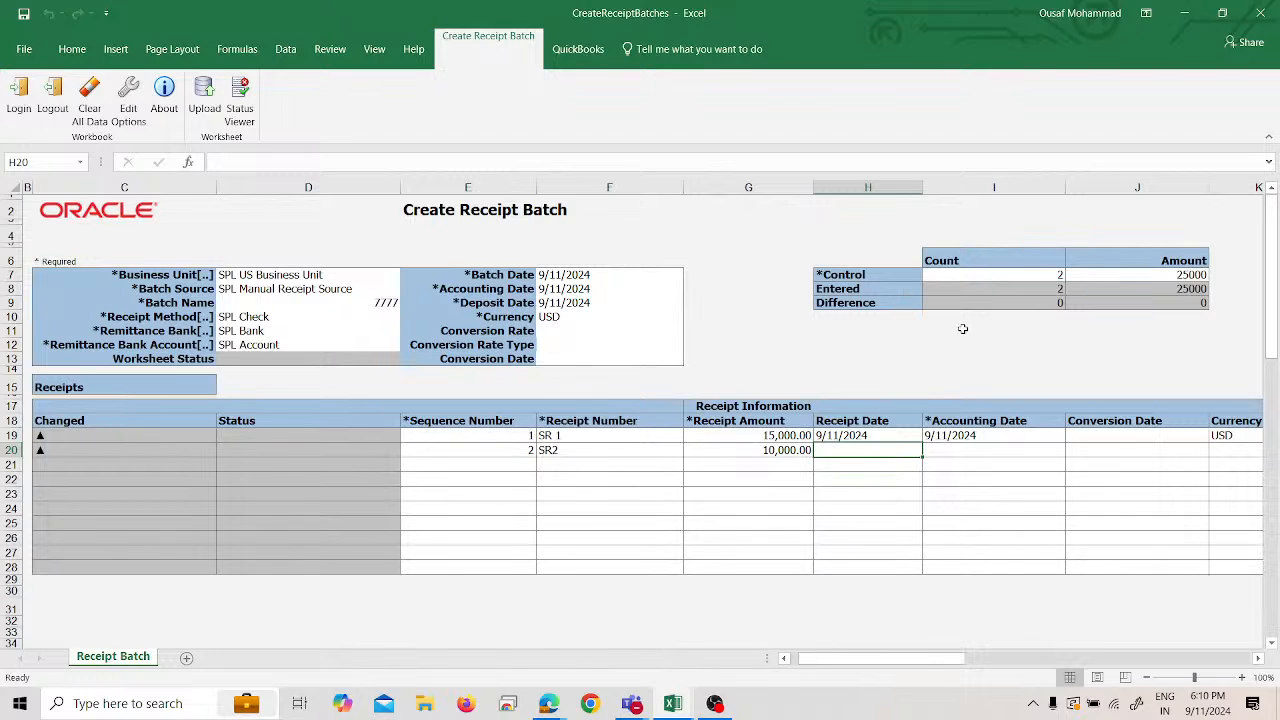
click(624, 440)
click(547, 451)
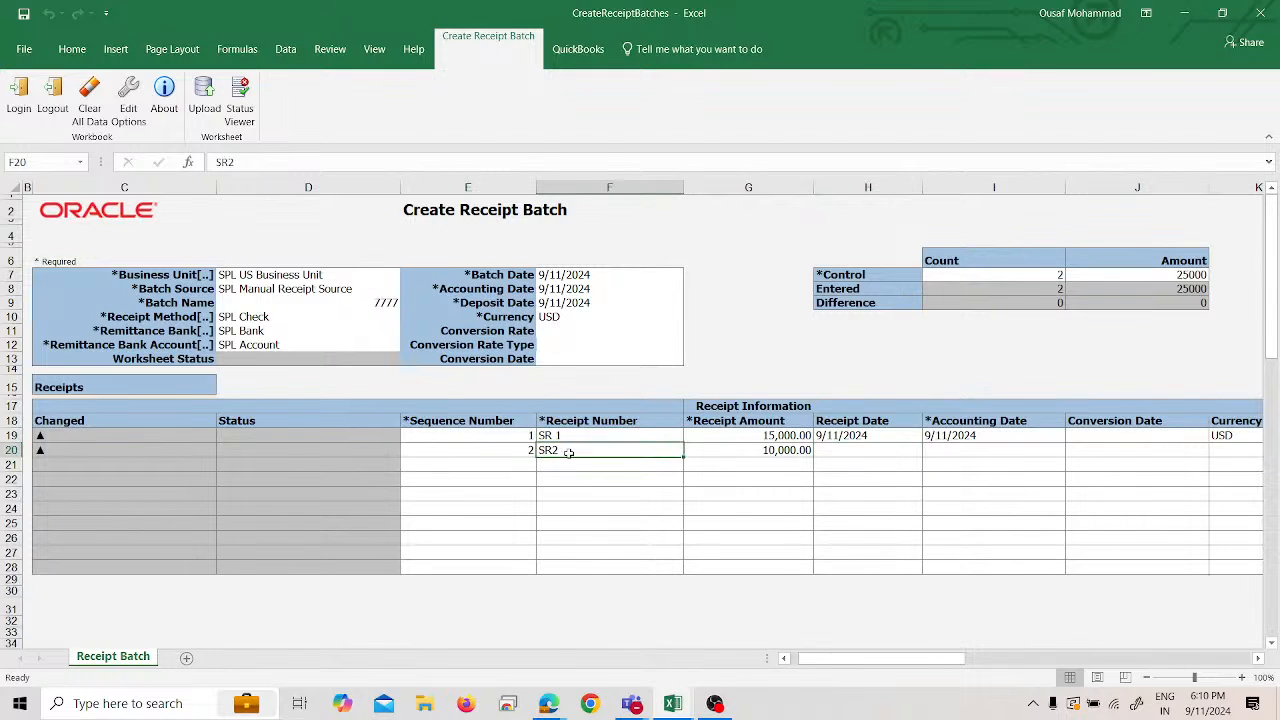
double_click(567, 452)
text(2)
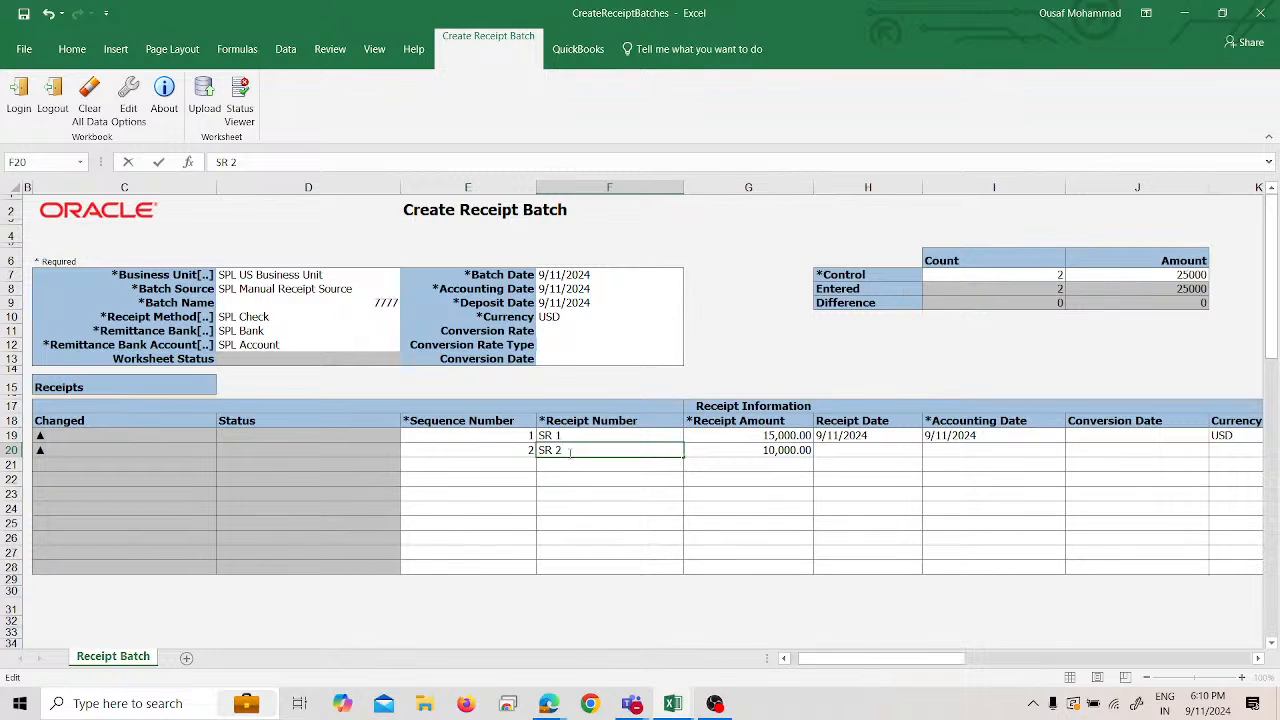
key(Tab)
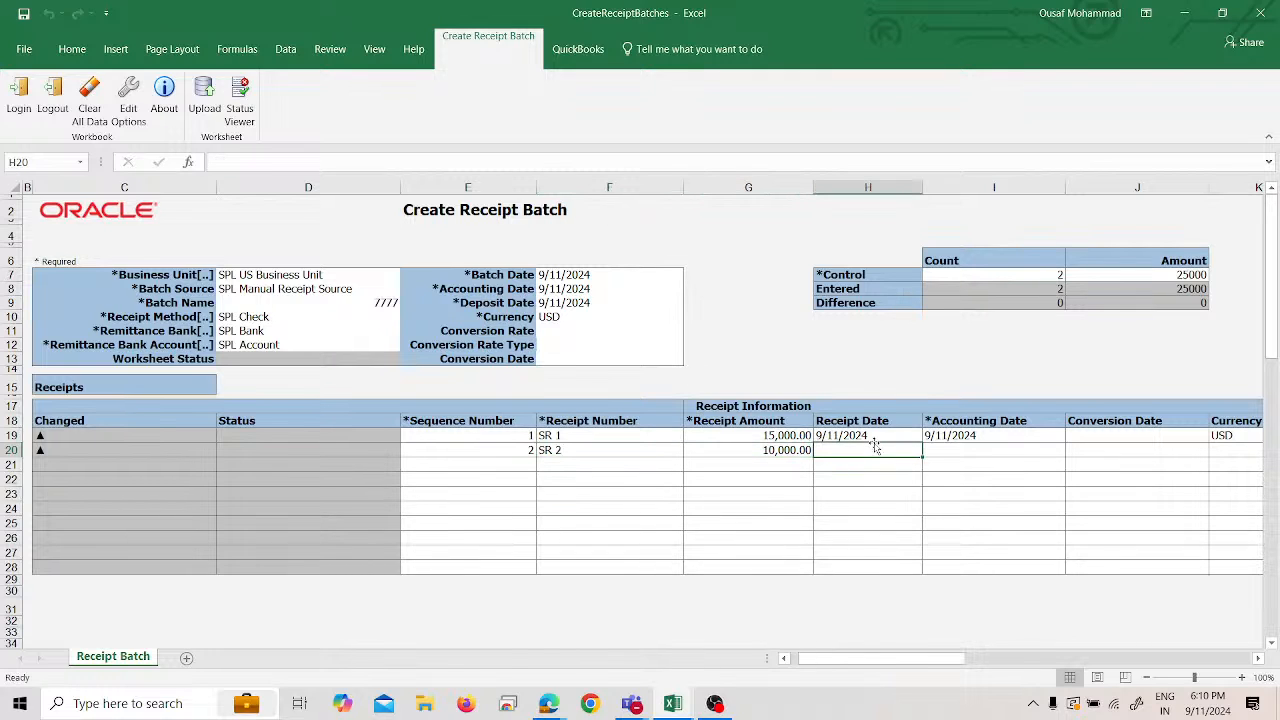
- Copy SR 1's 9/11/2024 receipt and accounting dates to SR 2
drag(875, 437, 943, 435)
key(ctrl+c)
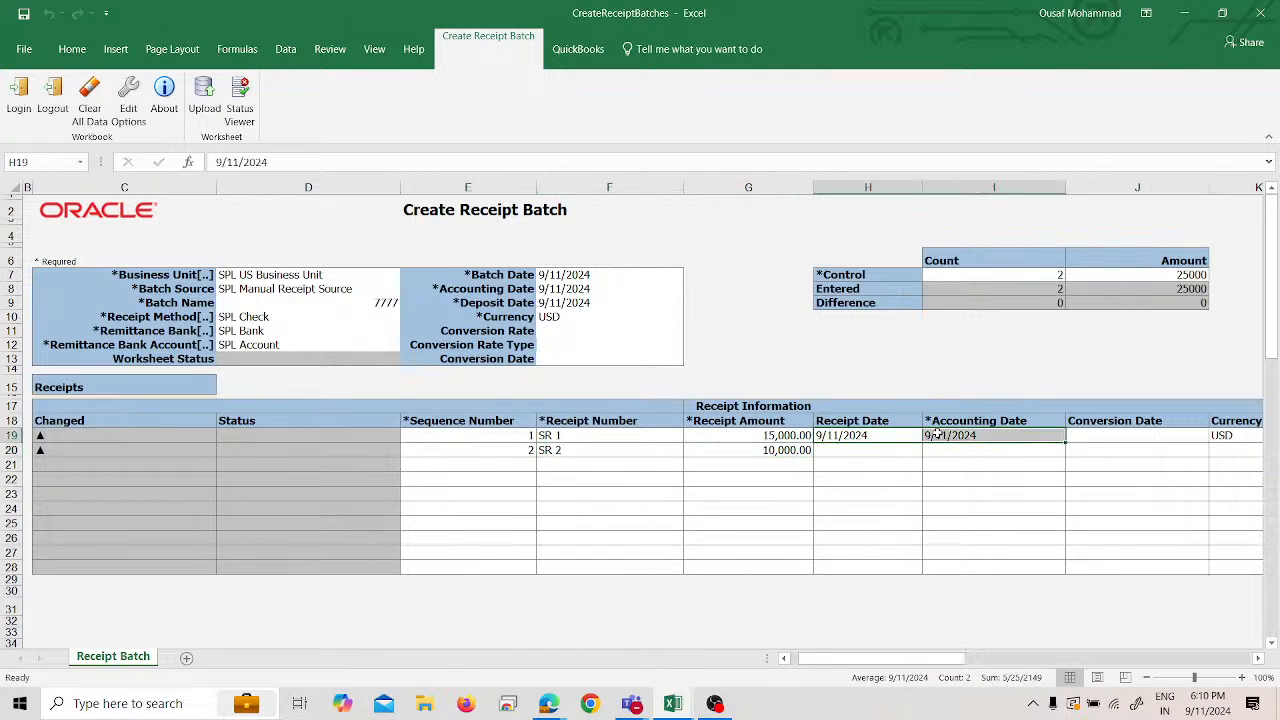
click(880, 450)
key(Return)
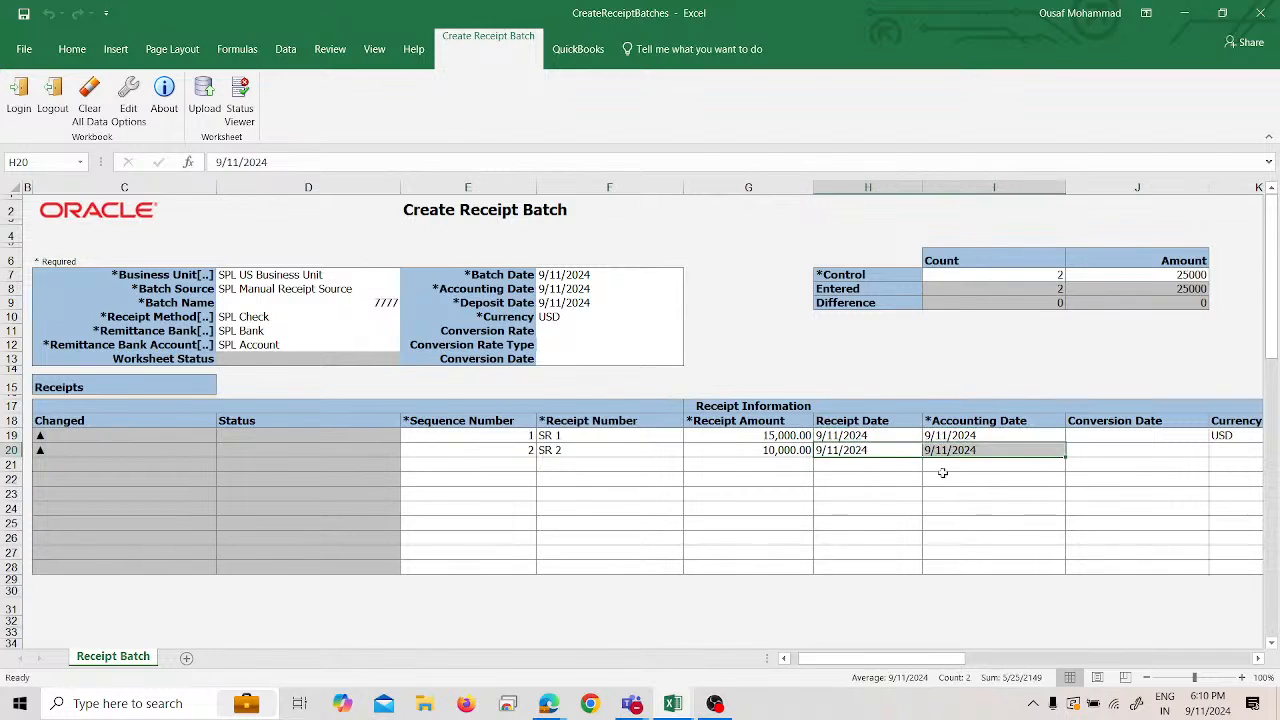
- Set receipt SR 2's currency to USD
click(1232, 451)
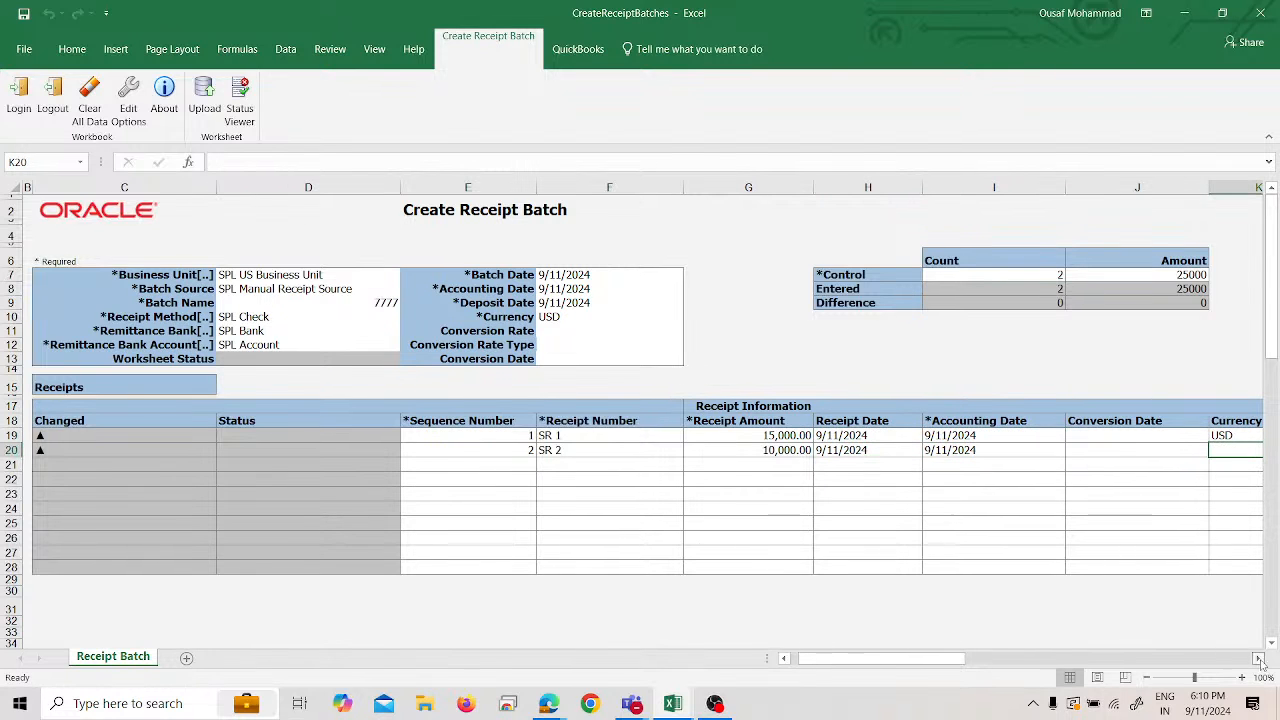
scroll(1258, 658, right, 4)
click(801, 453)
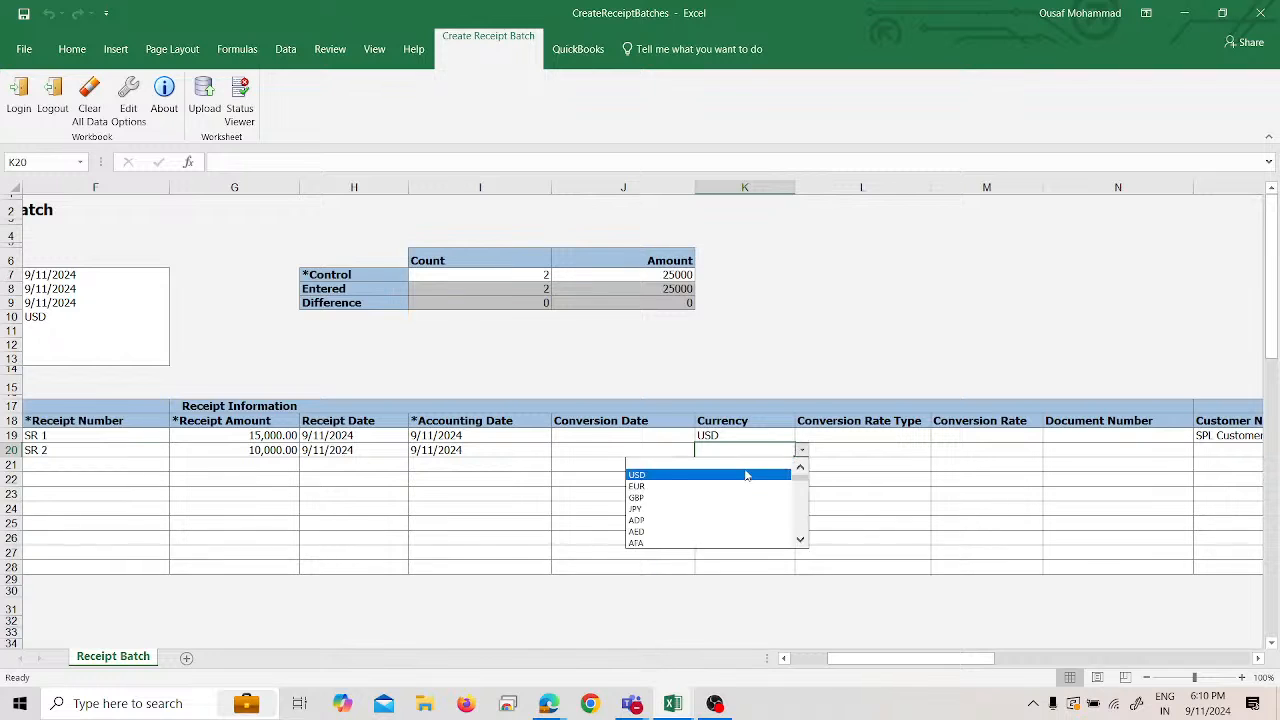
click(746, 471)
- Copy SR 1's customer name, account and site into SR 2's row
scroll(1258, 658, right, 4)
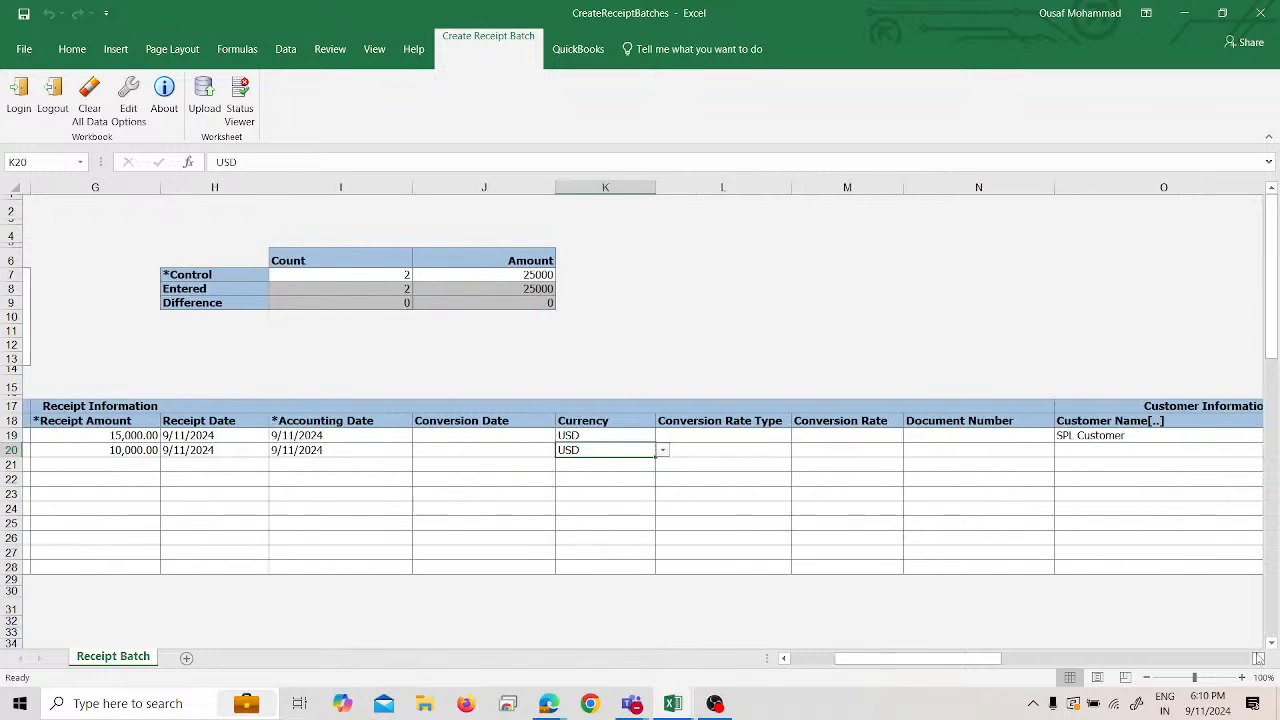
drag(795, 437, 1085, 435)
key(ctrl+c)
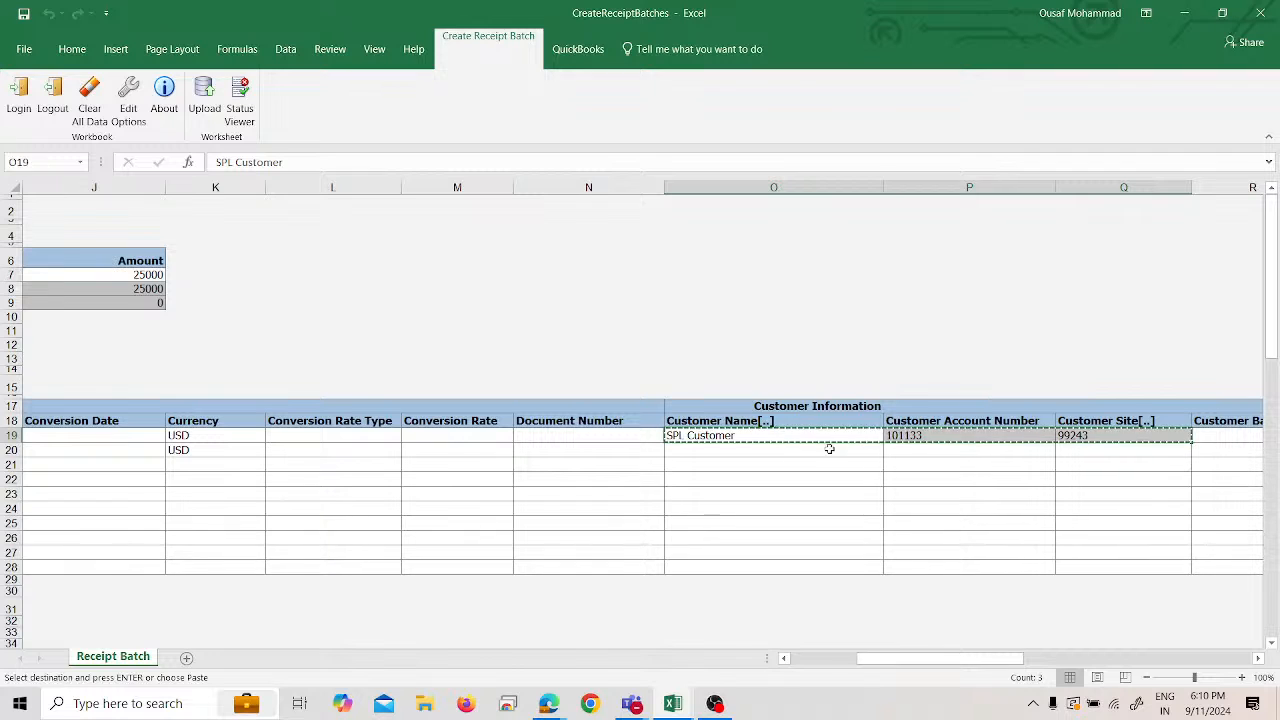
click(749, 459)
key(Return)
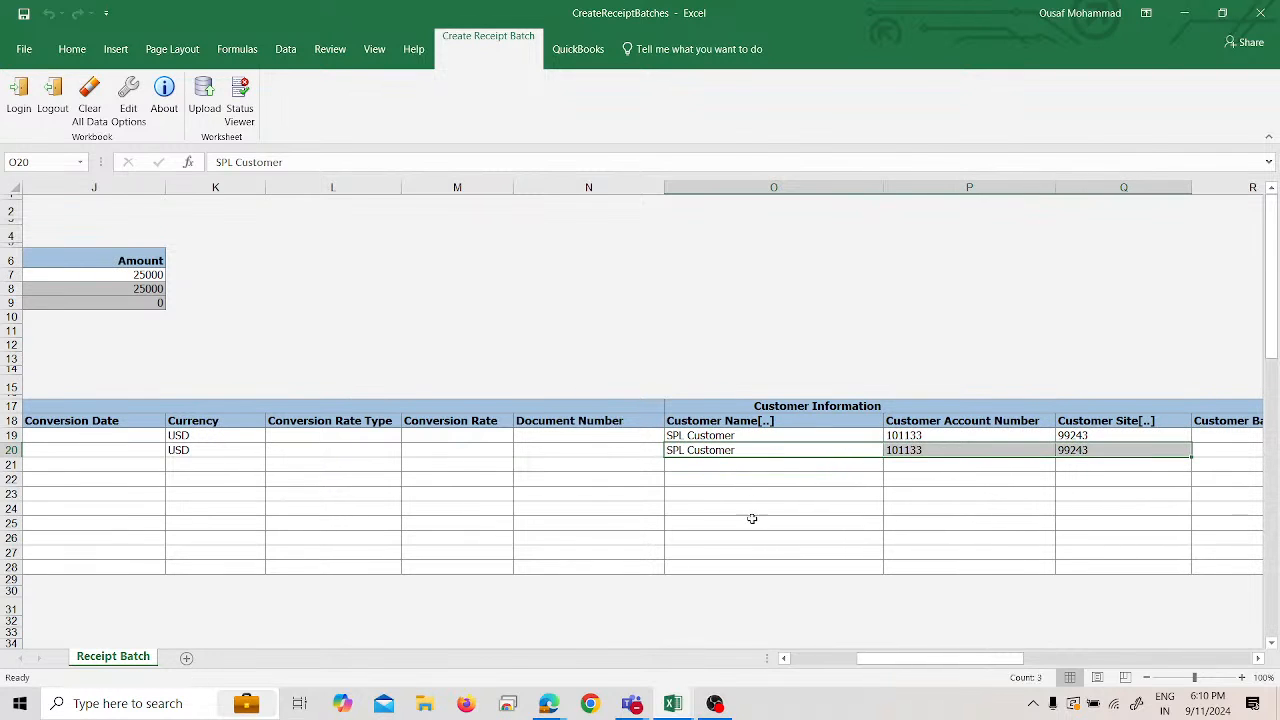
click(749, 520)
drag(950, 660, 891, 660)
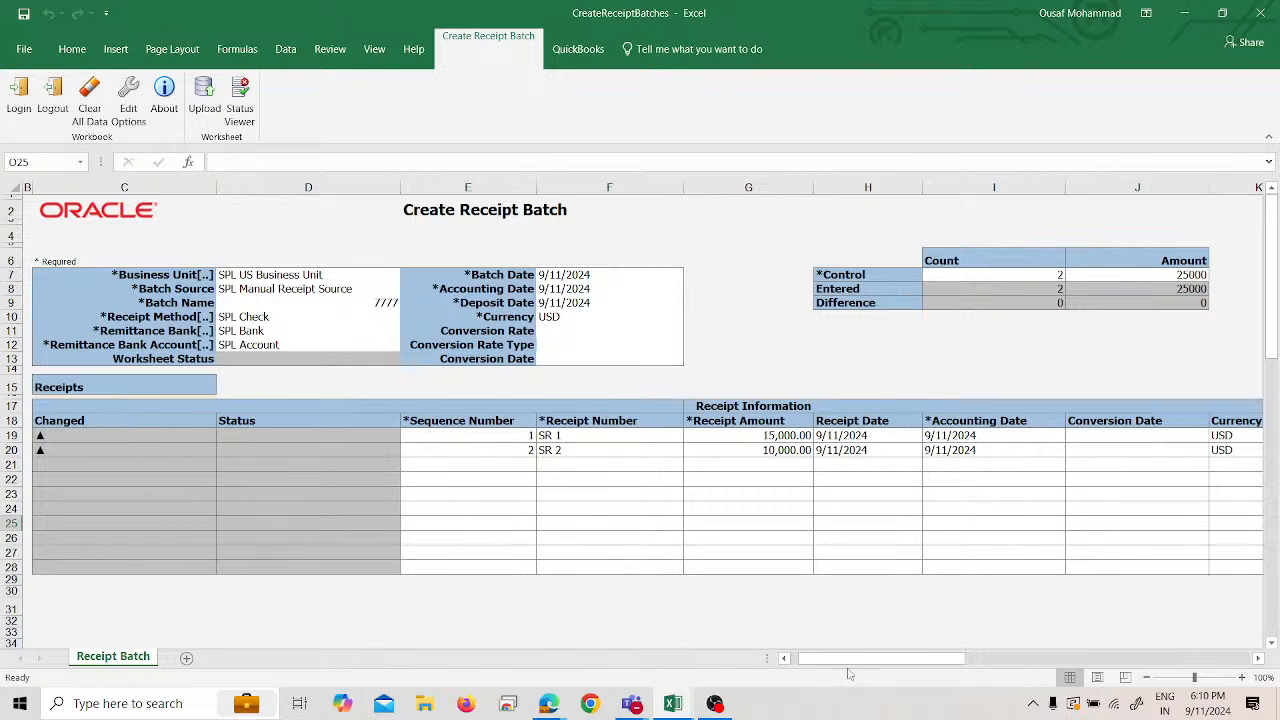
- Upload receipts SR 1 and SR 2 to Oracle with the default upload options
mouse_move(848, 675)
mouse_down()
mouse_move(968, 678)
mouse_move(871, 678)
mouse_up()
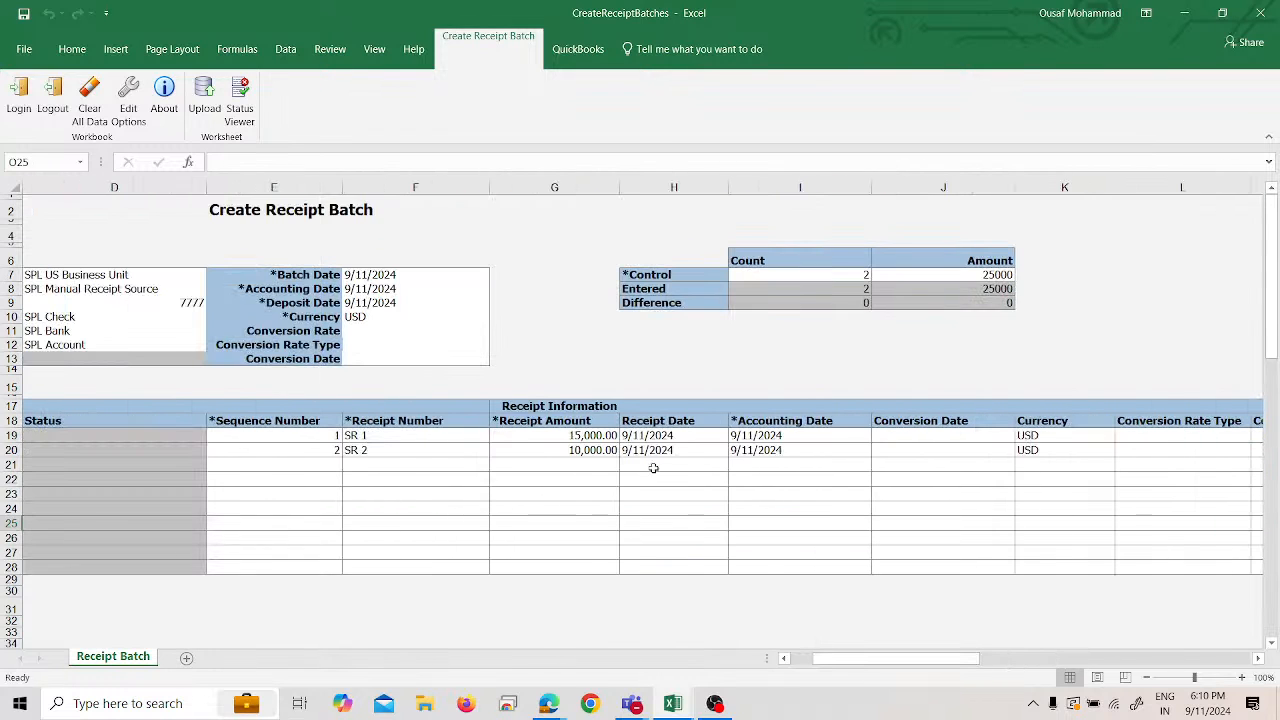
click(200, 100)
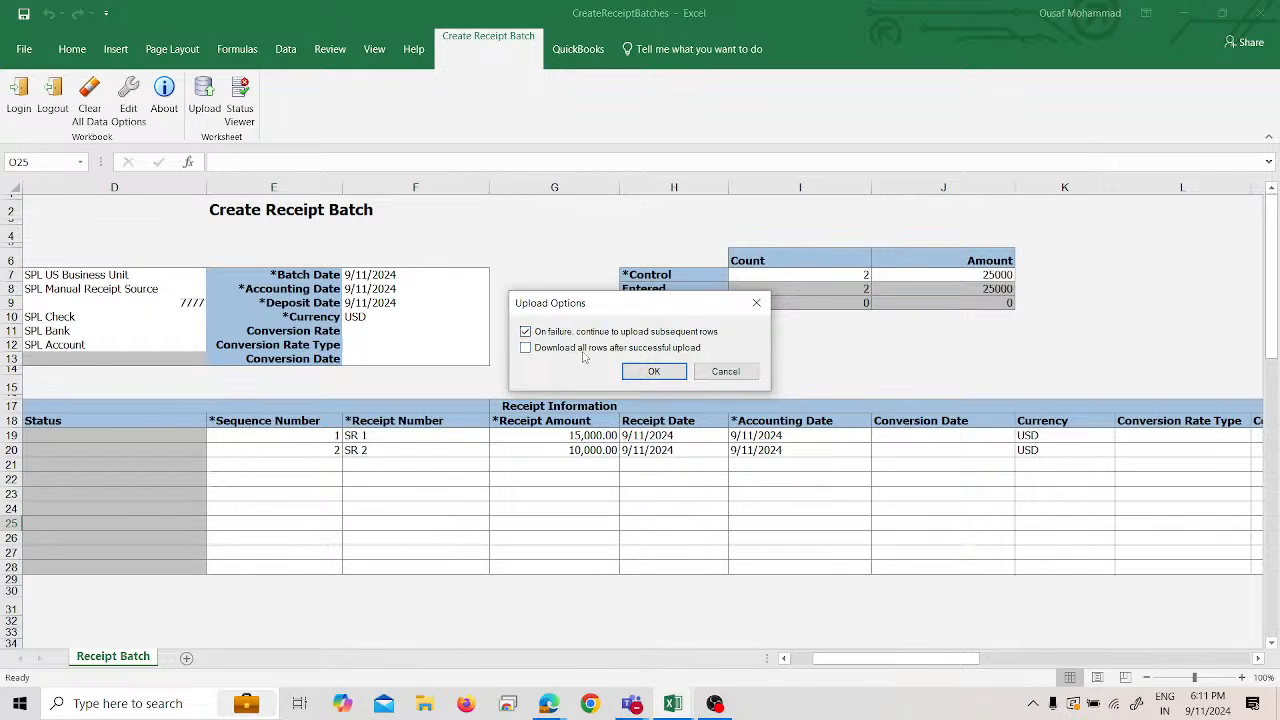
click(654, 371)
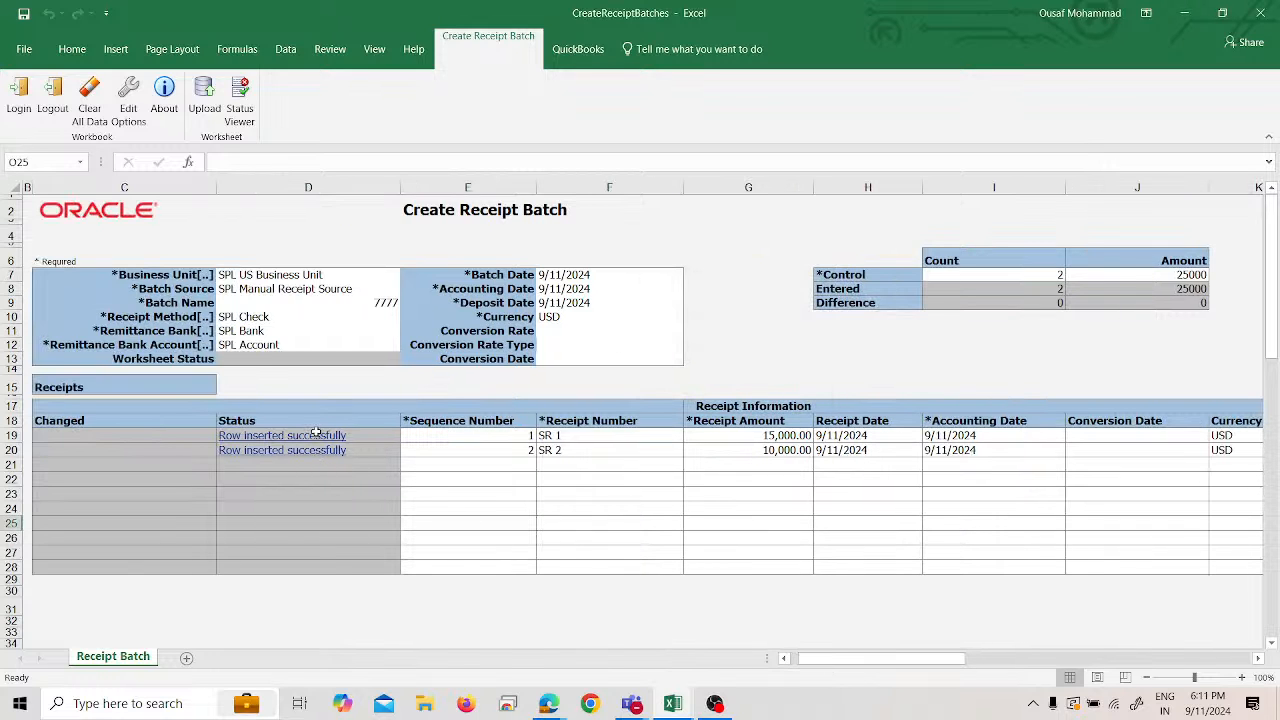
click(382, 304)
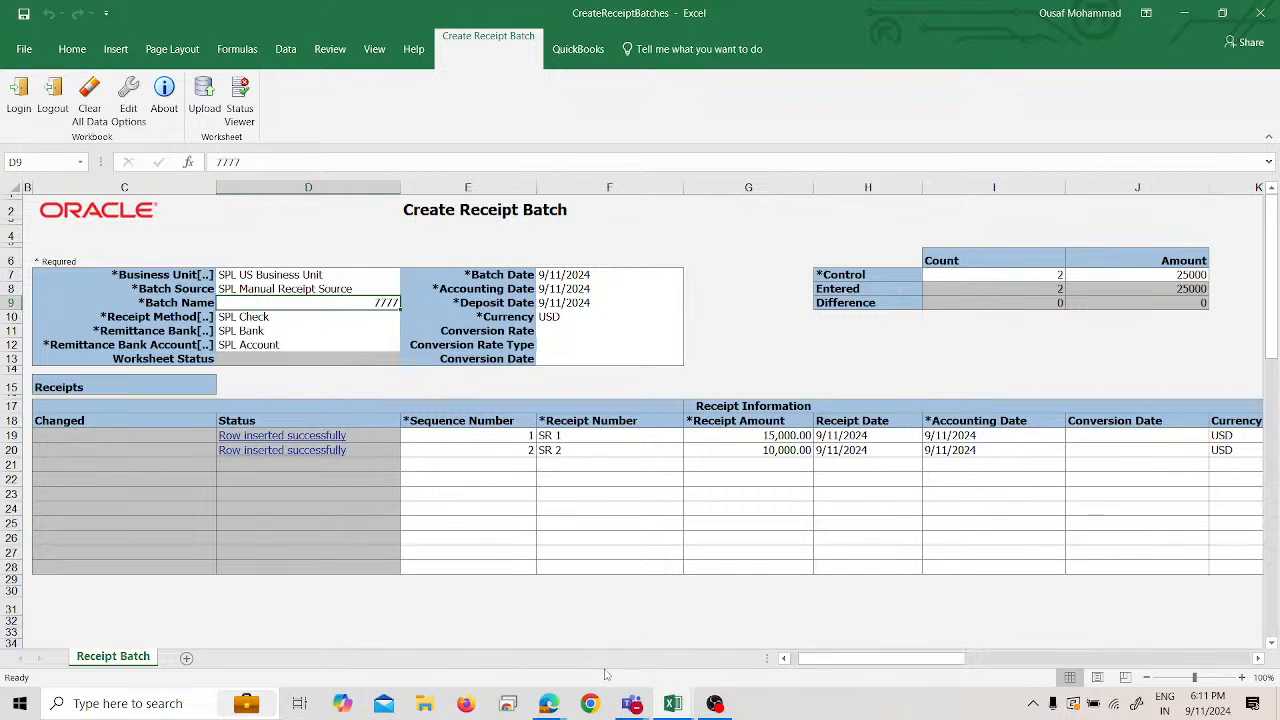
- Return to the browser and reopen Accounts Receivable from the Oracle home page to see batch 7777
mouse_move(560, 702)
click(476, 665)
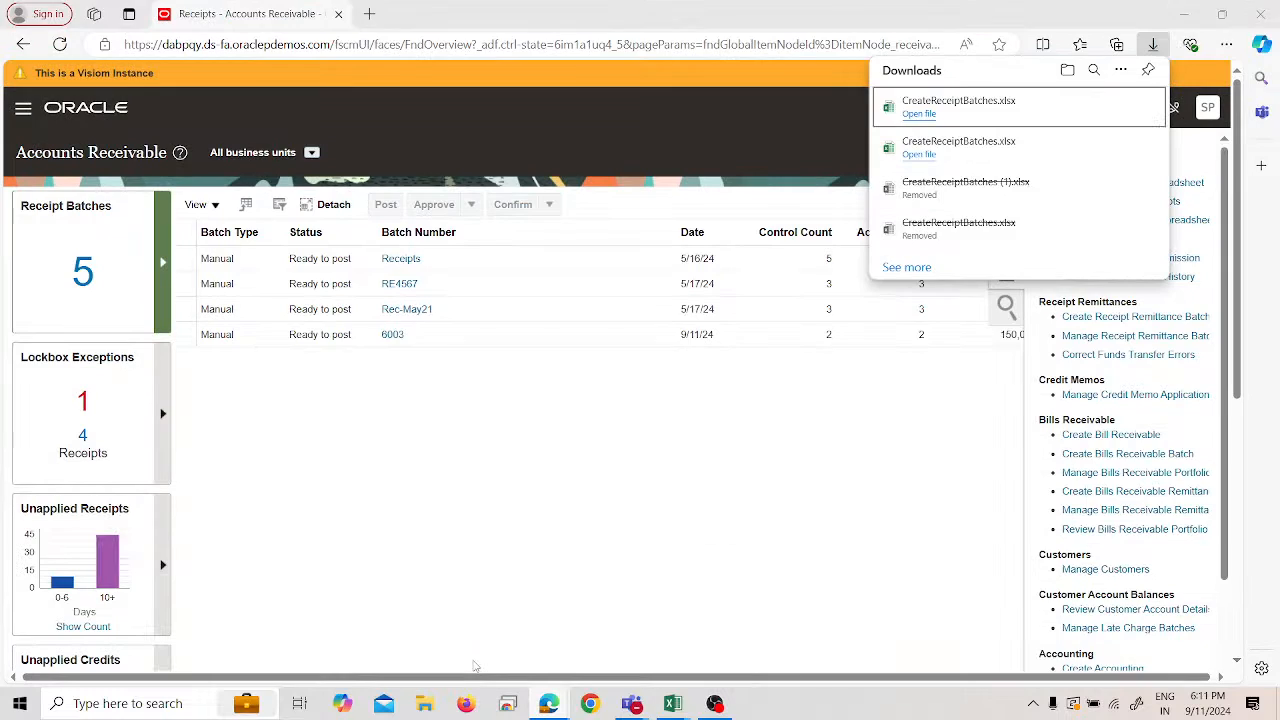
click(1153, 45)
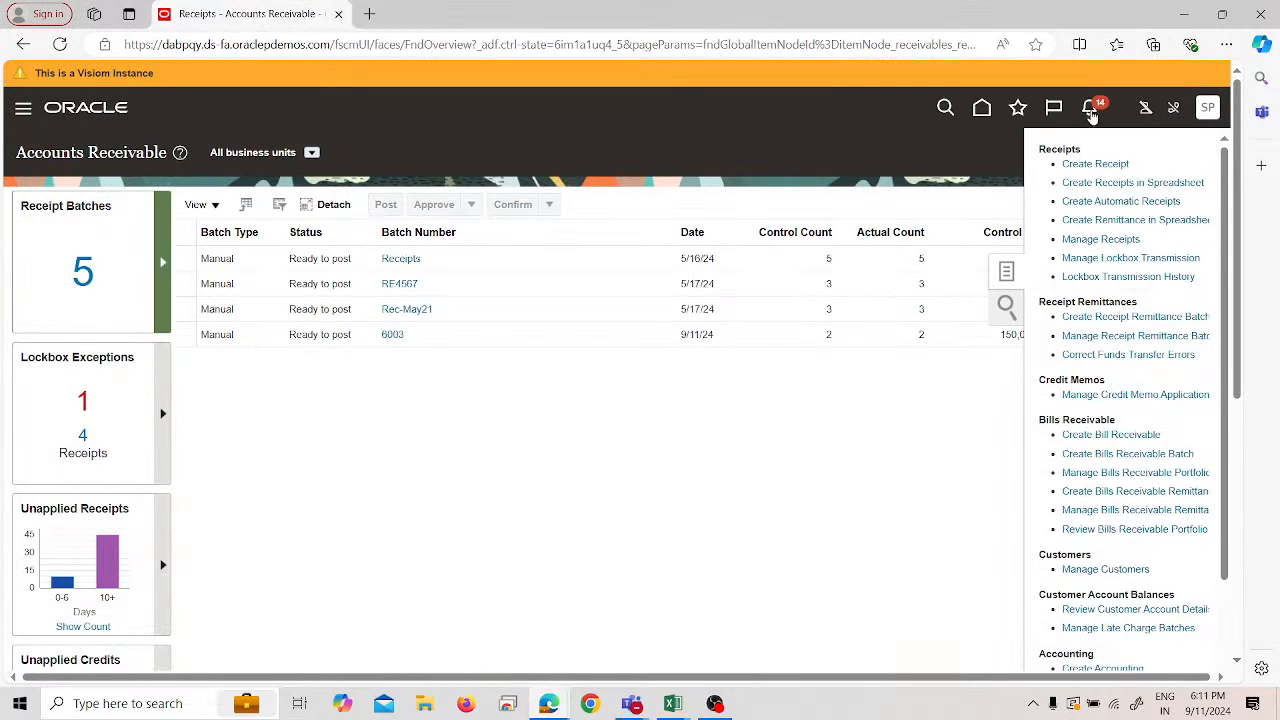
click(795, 472)
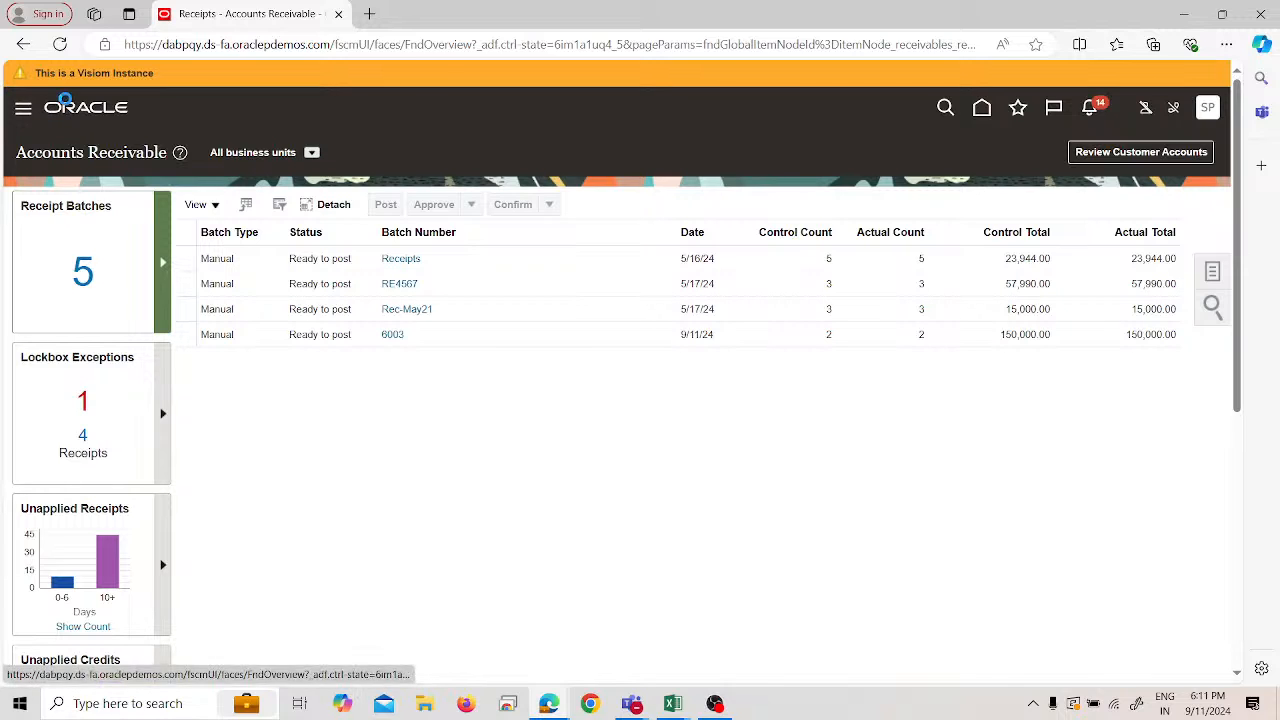
click(64, 104)
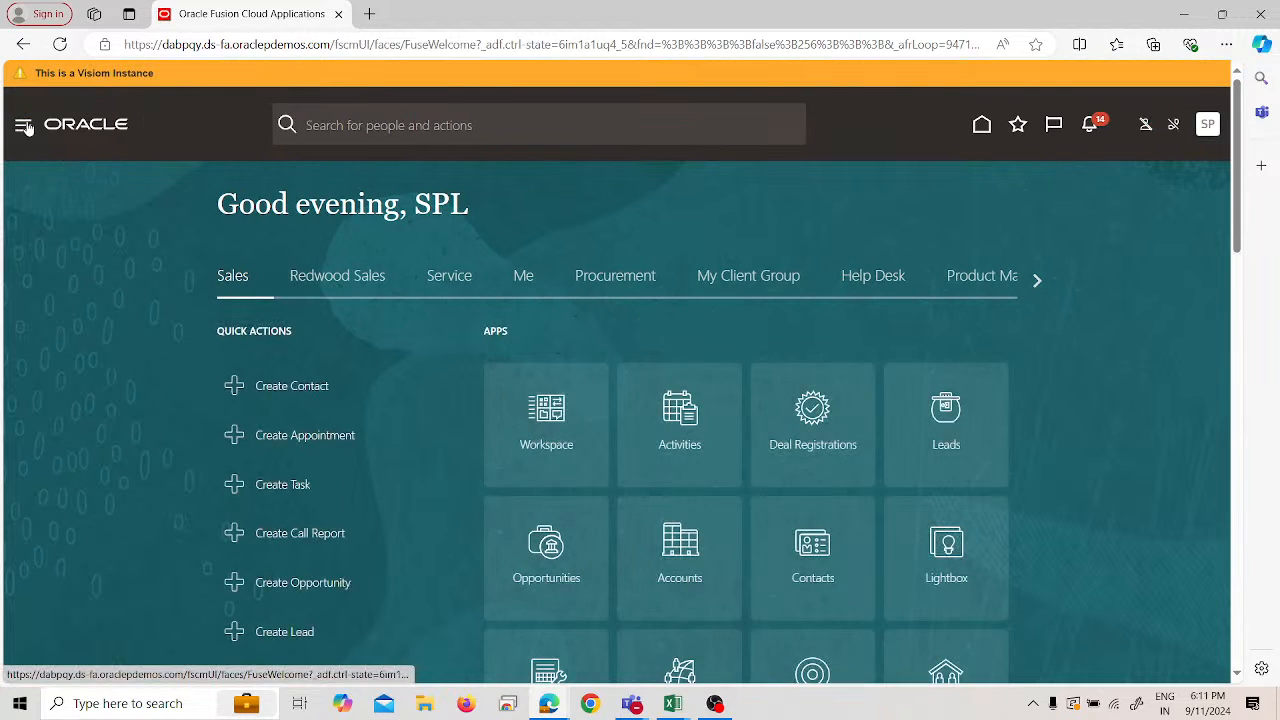
click(25, 127)
scroll(196, 384, down, 3)
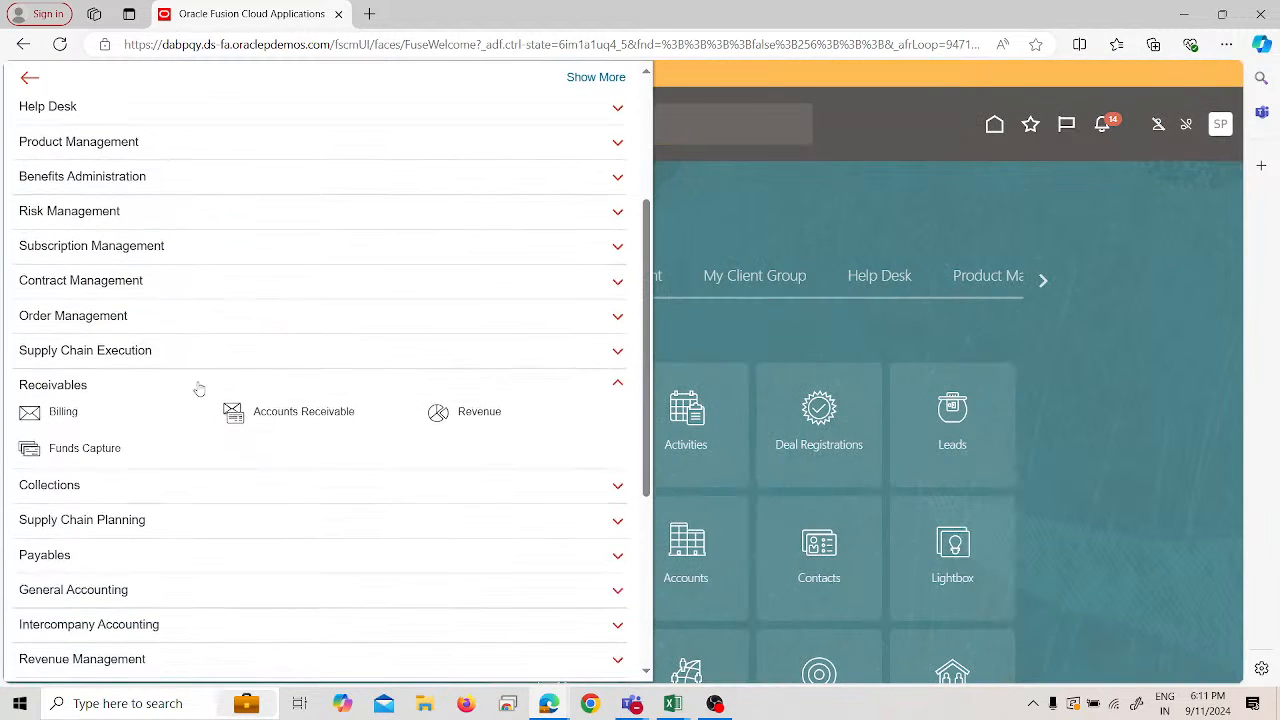
click(283, 404)
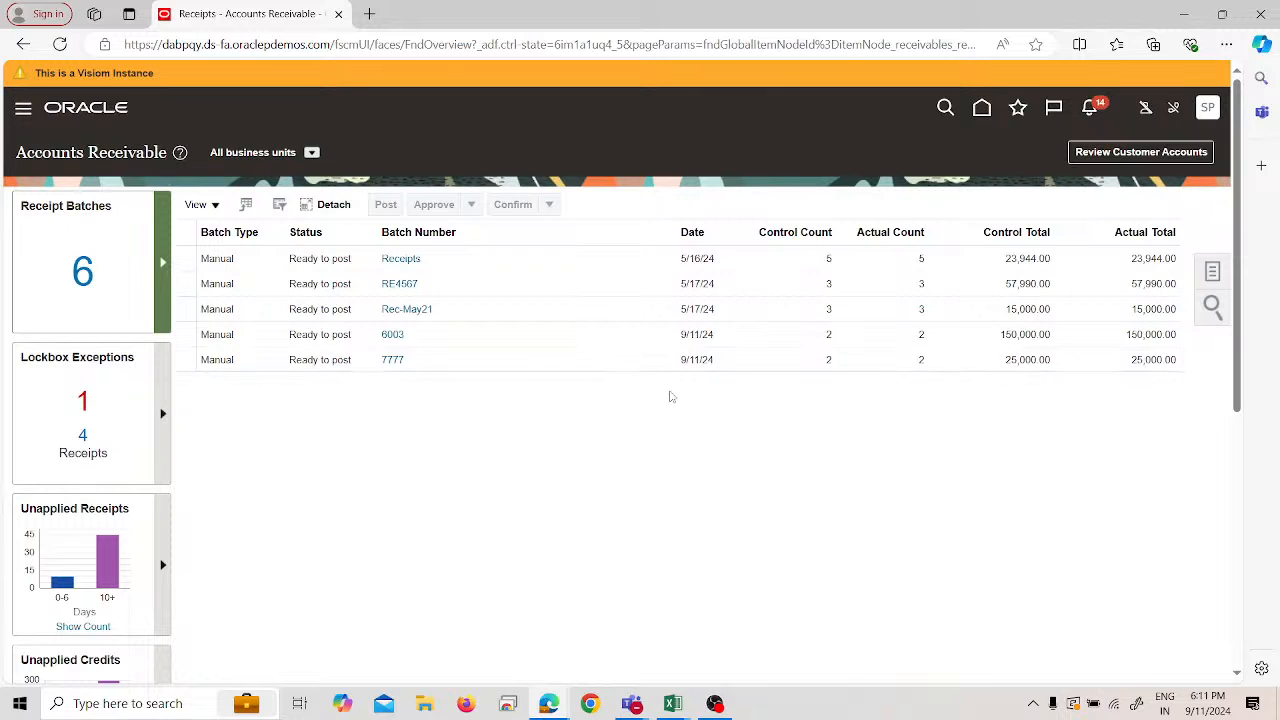
- Open receipt batch 7777, review its two receipts totalling 25,000.00, and save it
click(391, 359)
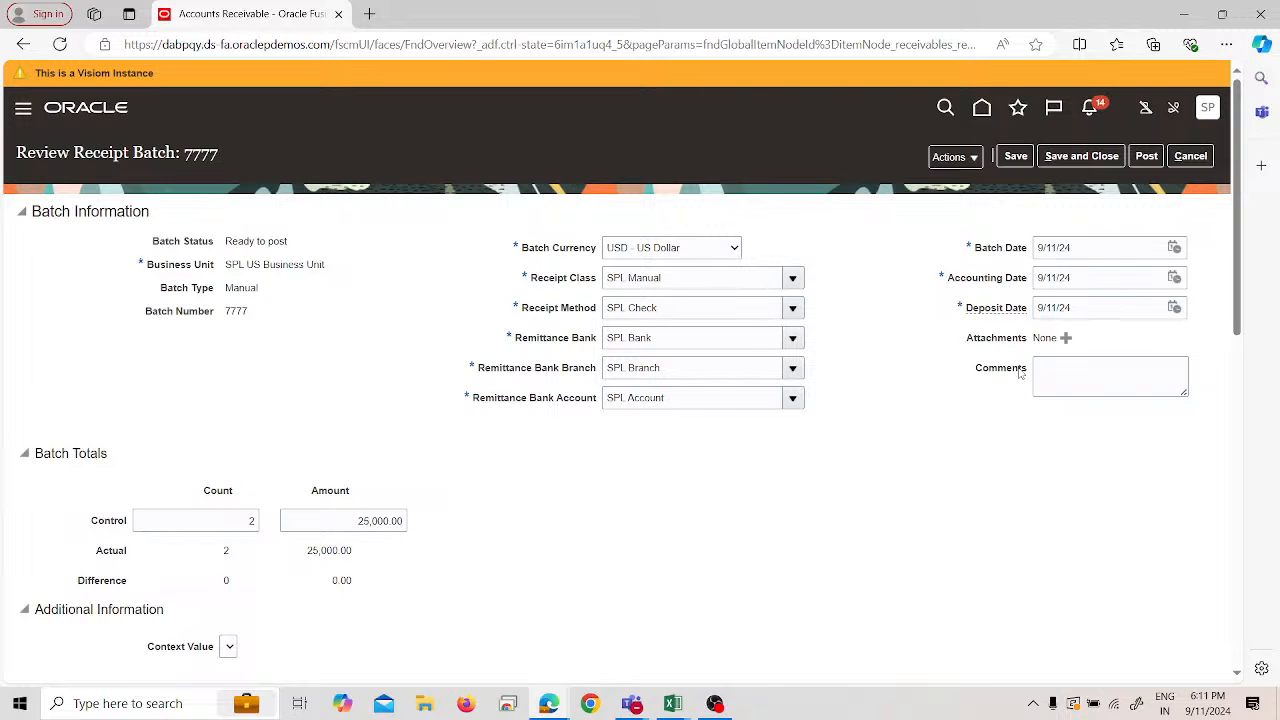
scroll(1055, 380, down, 3)
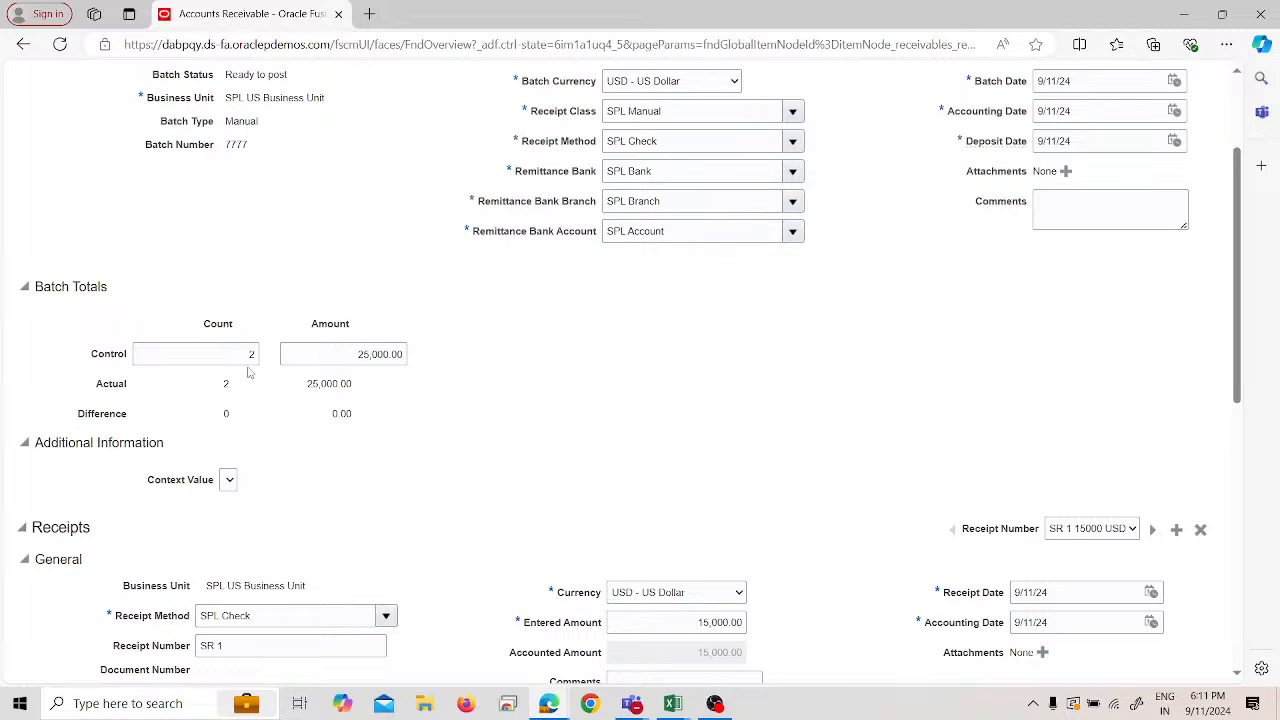
scroll(281, 402, down, 2)
scroll(281, 402, down, 2)
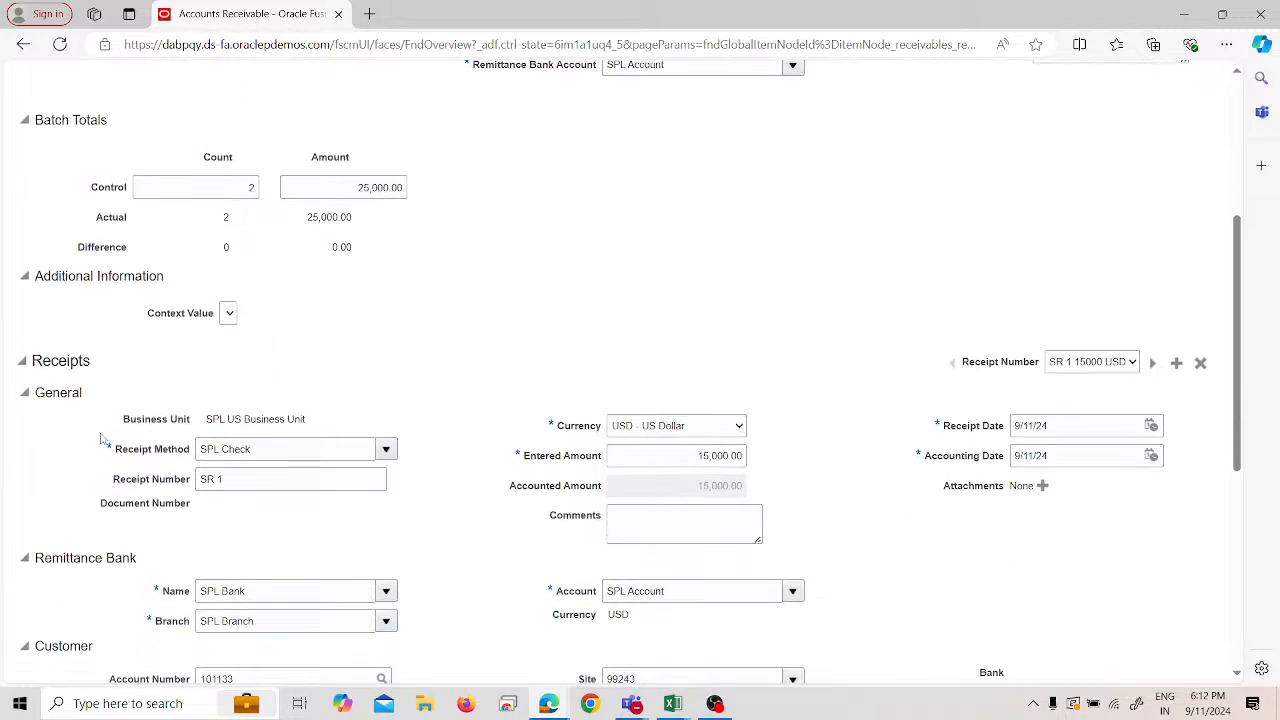
scroll(880, 457, down, 2)
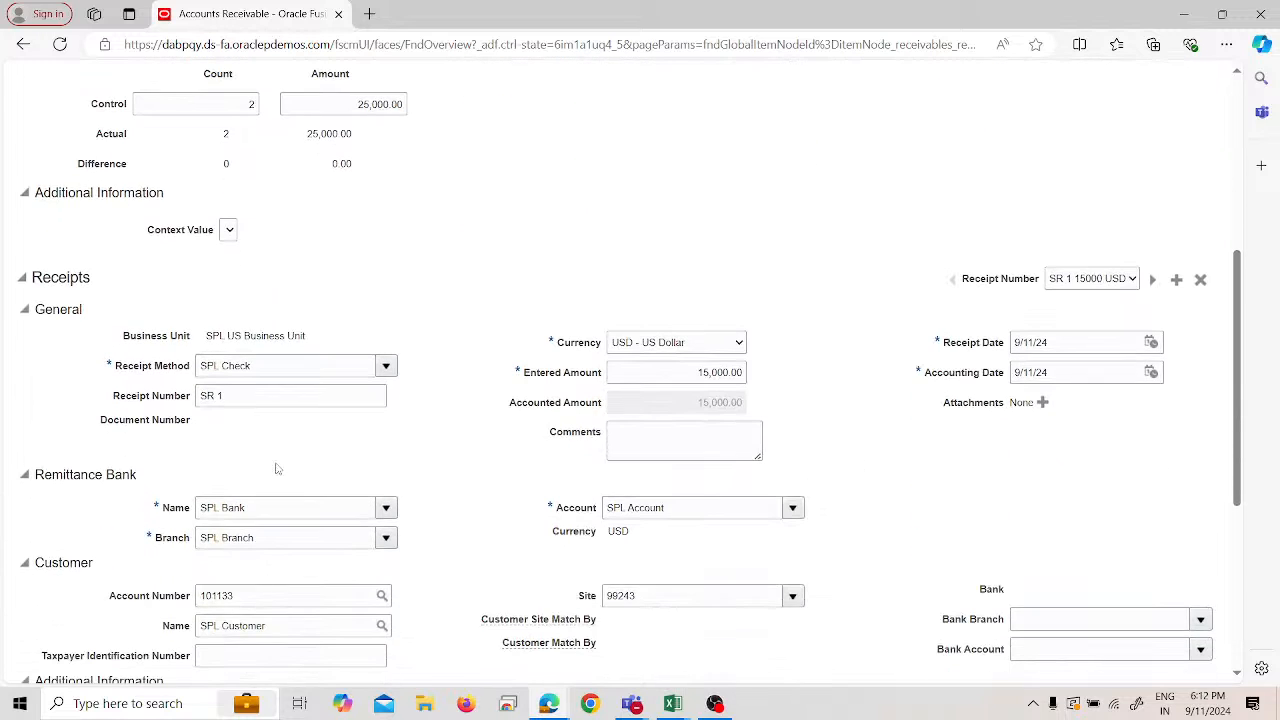
scroll(172, 507, down, 6)
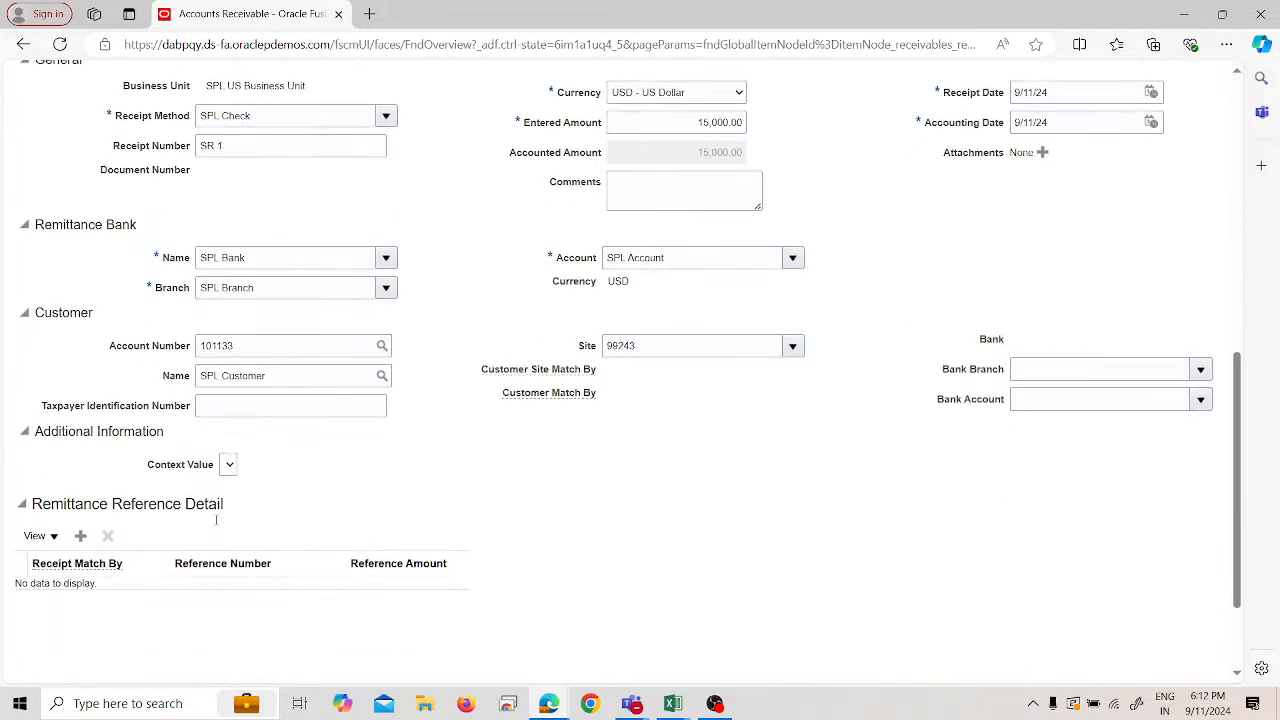
scroll(382, 512, up, 10)
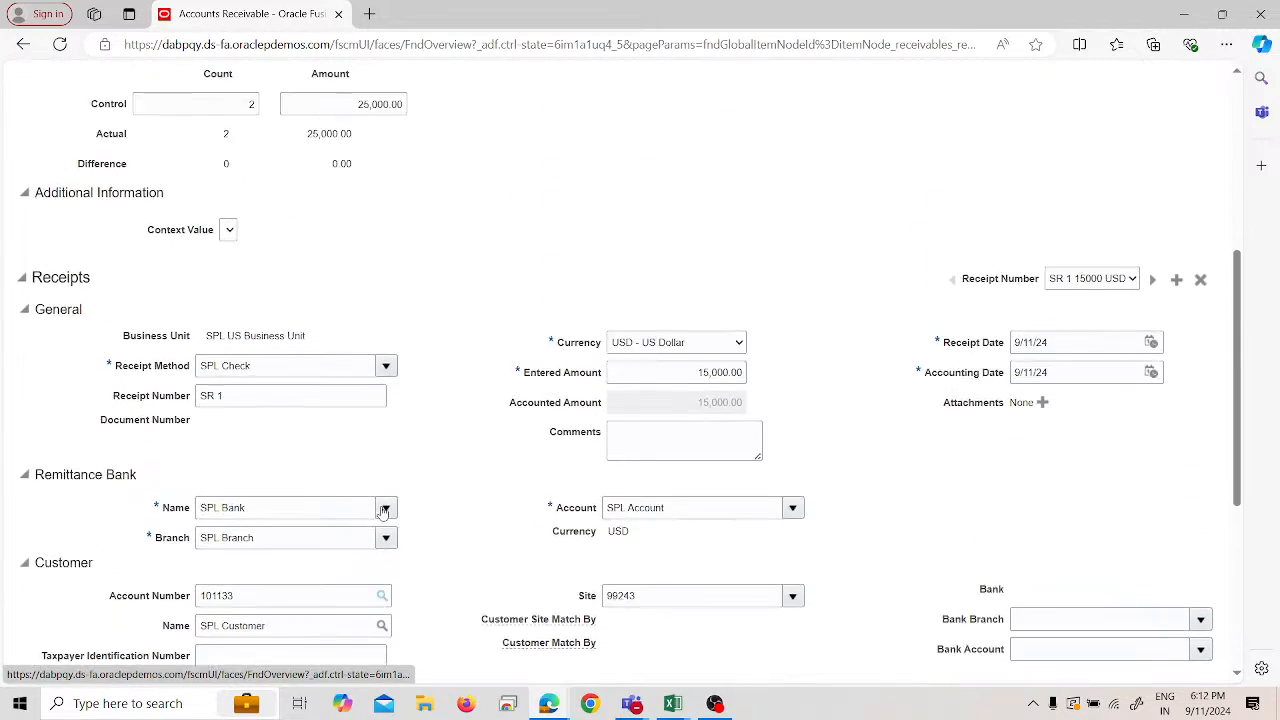
scroll(382, 512, up, 6)
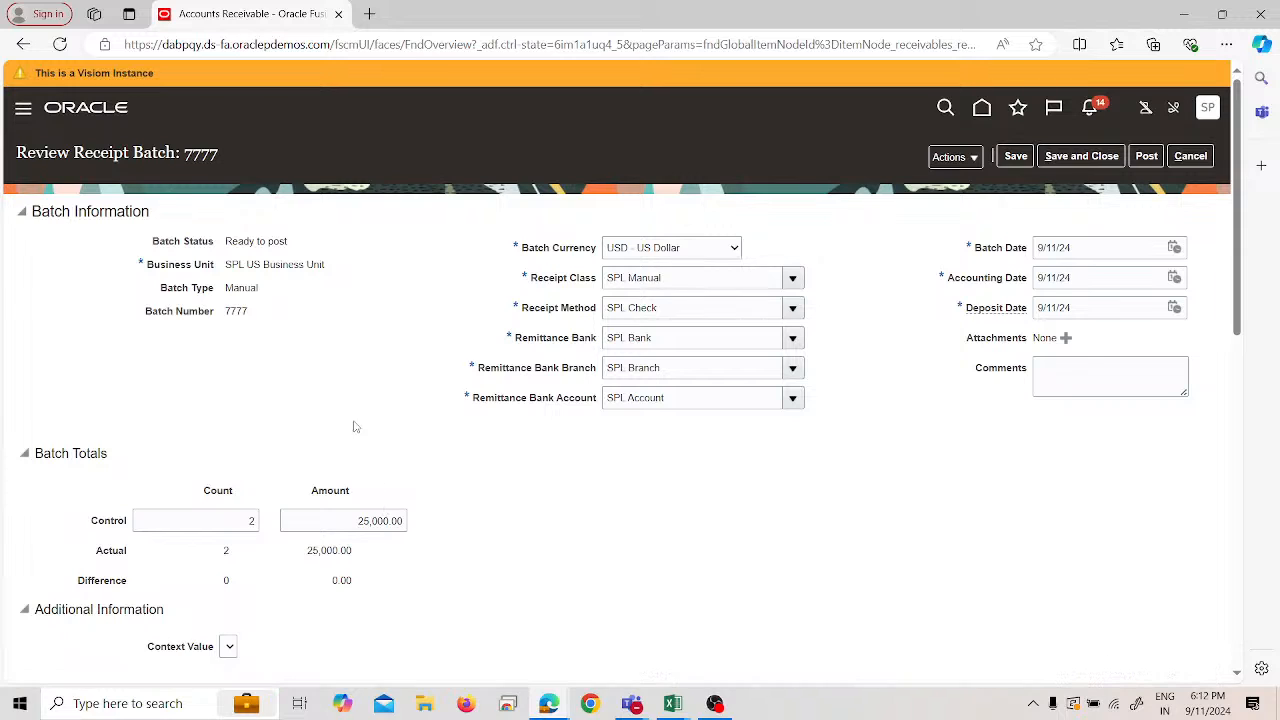
click(1018, 157)
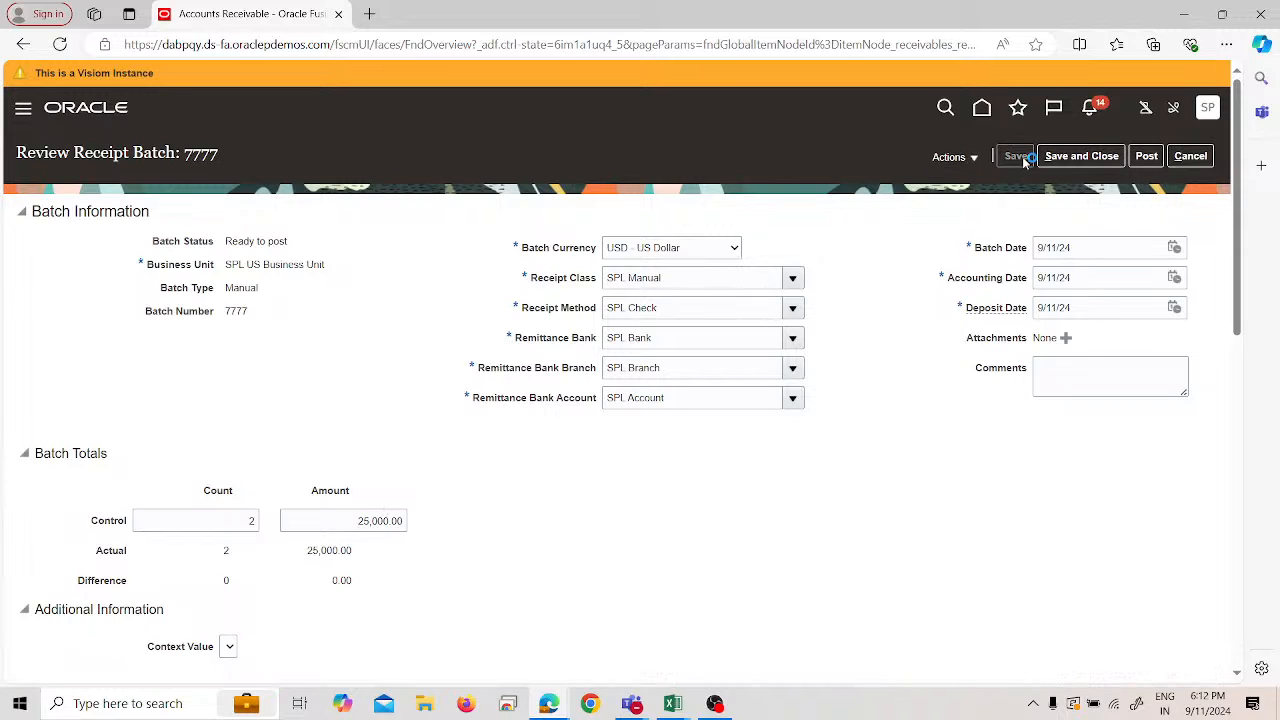
- Submit receipt batch 7777 for posting, then reopen the batch
click(1145, 157)
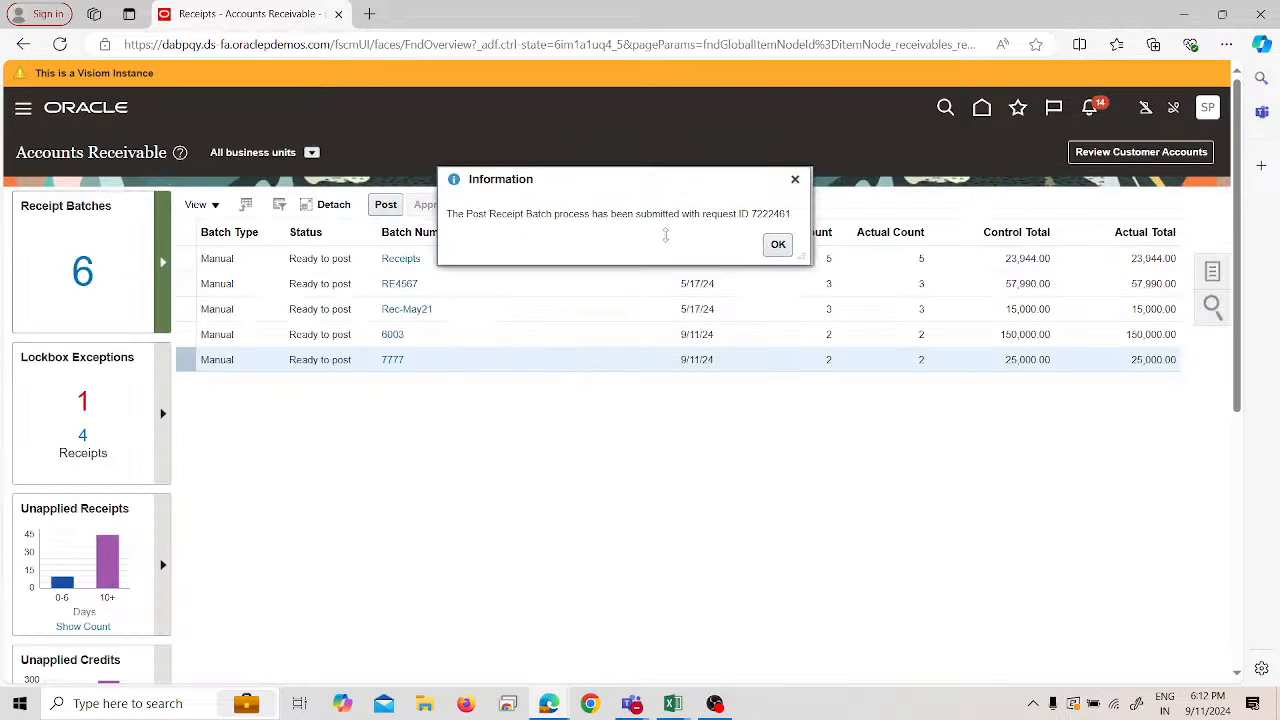
click(777, 245)
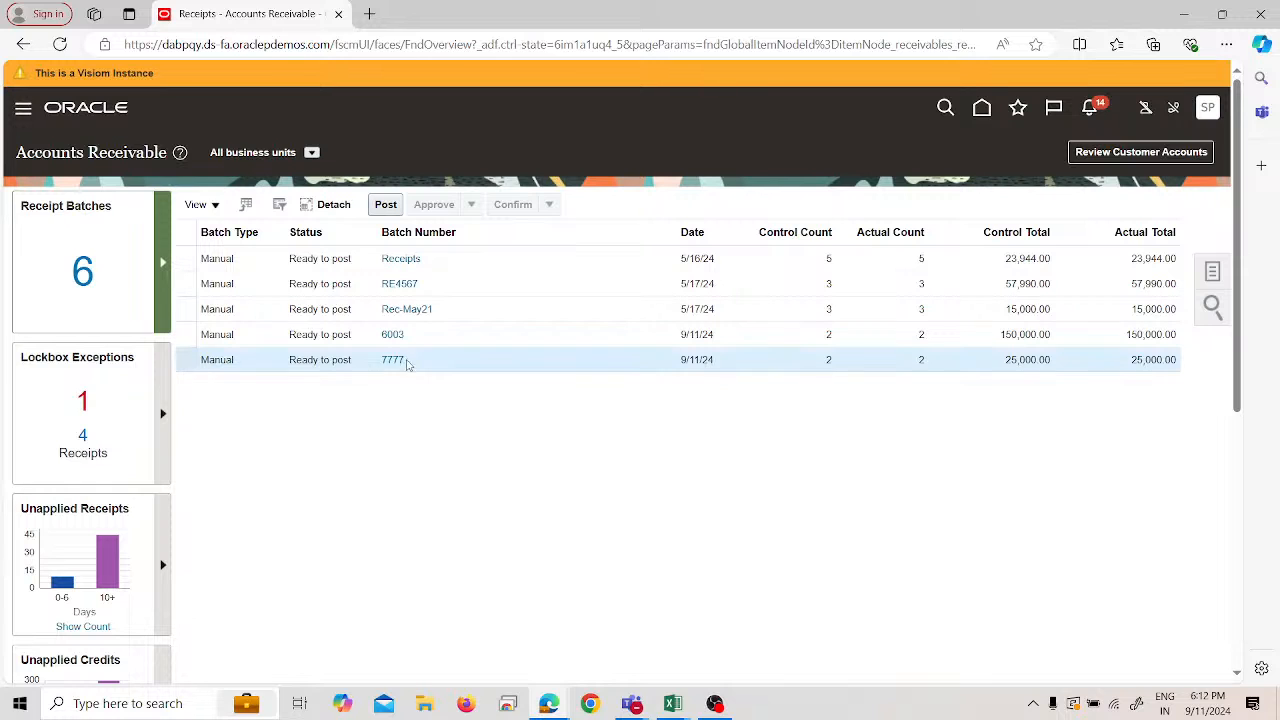
click(392, 359)
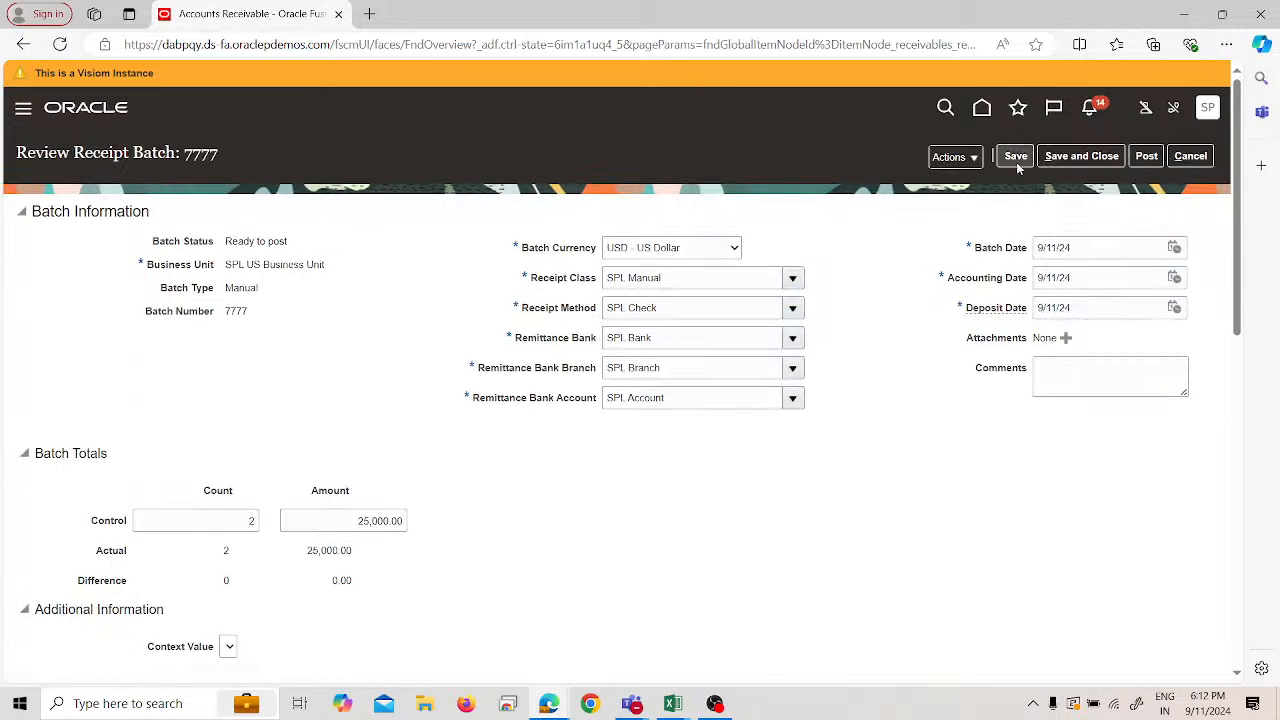
scroll(943, 240, down, 2)
scroll(591, 337, down, 7)
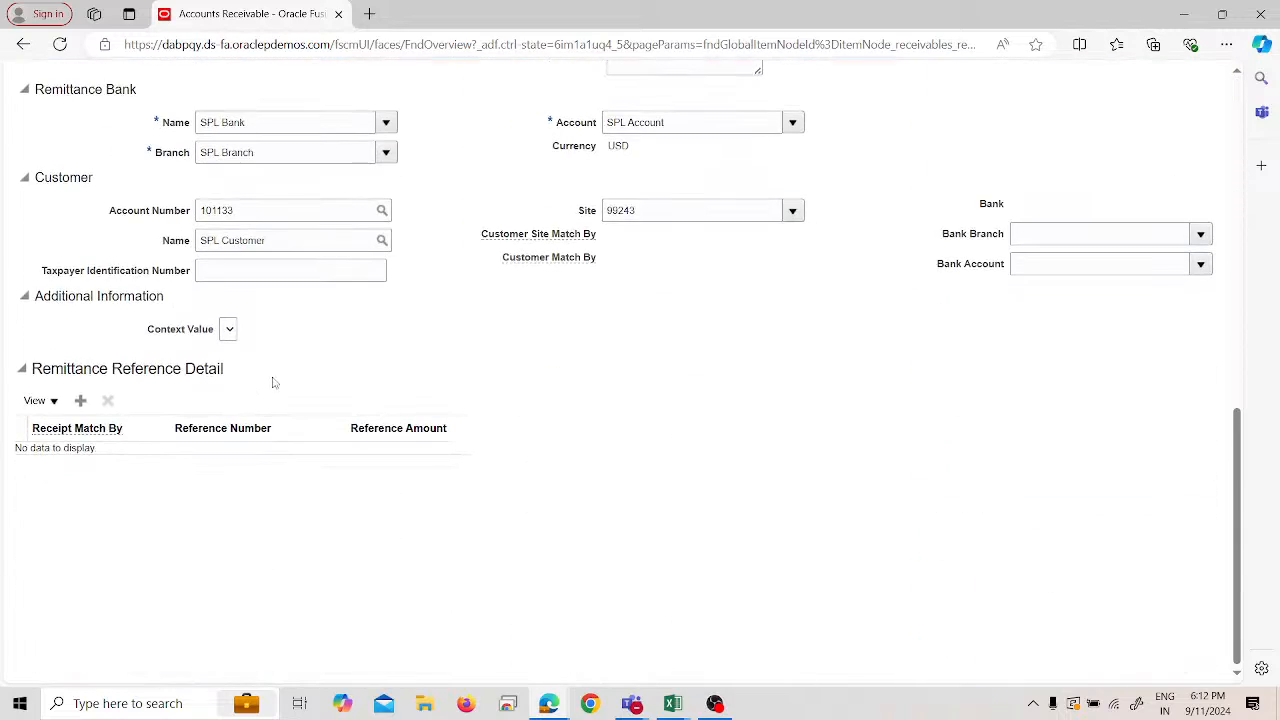
scroll(272, 388, up, 10)
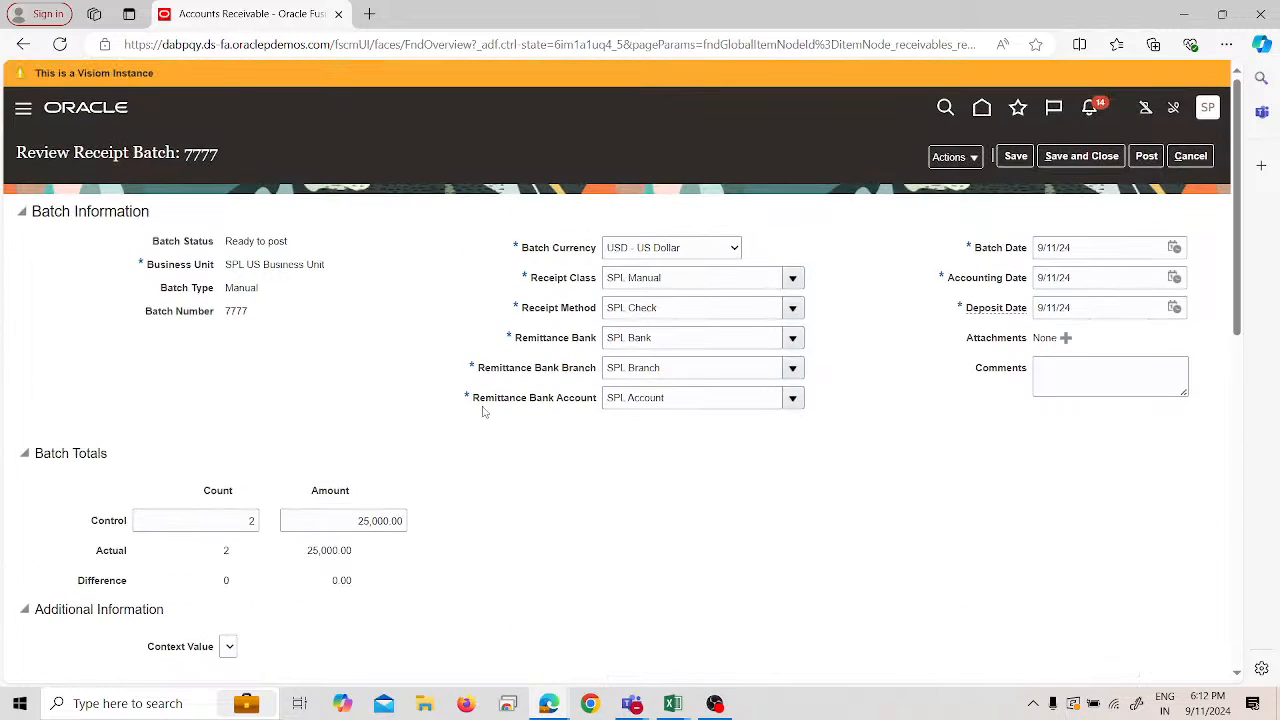
- Add a remittance reference row matched by Transaction Number, then cancel out of the batch review
click(961, 166)
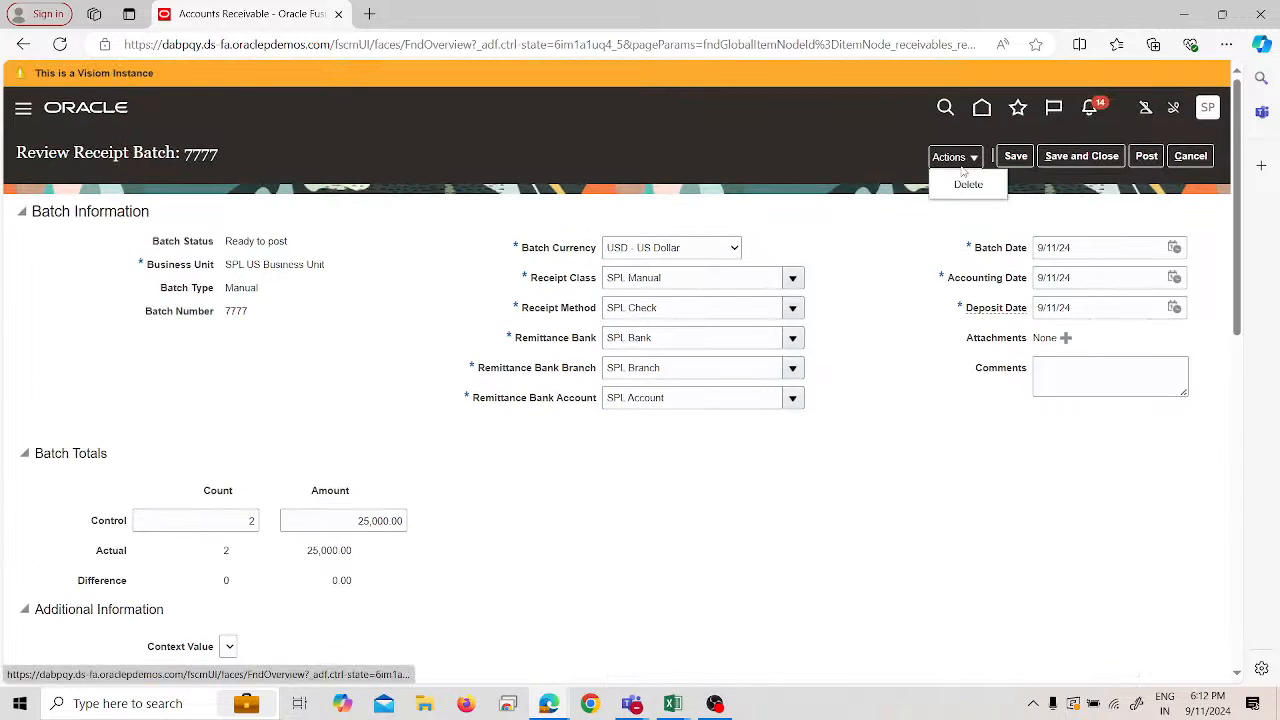
scroll(830, 300, down, 5)
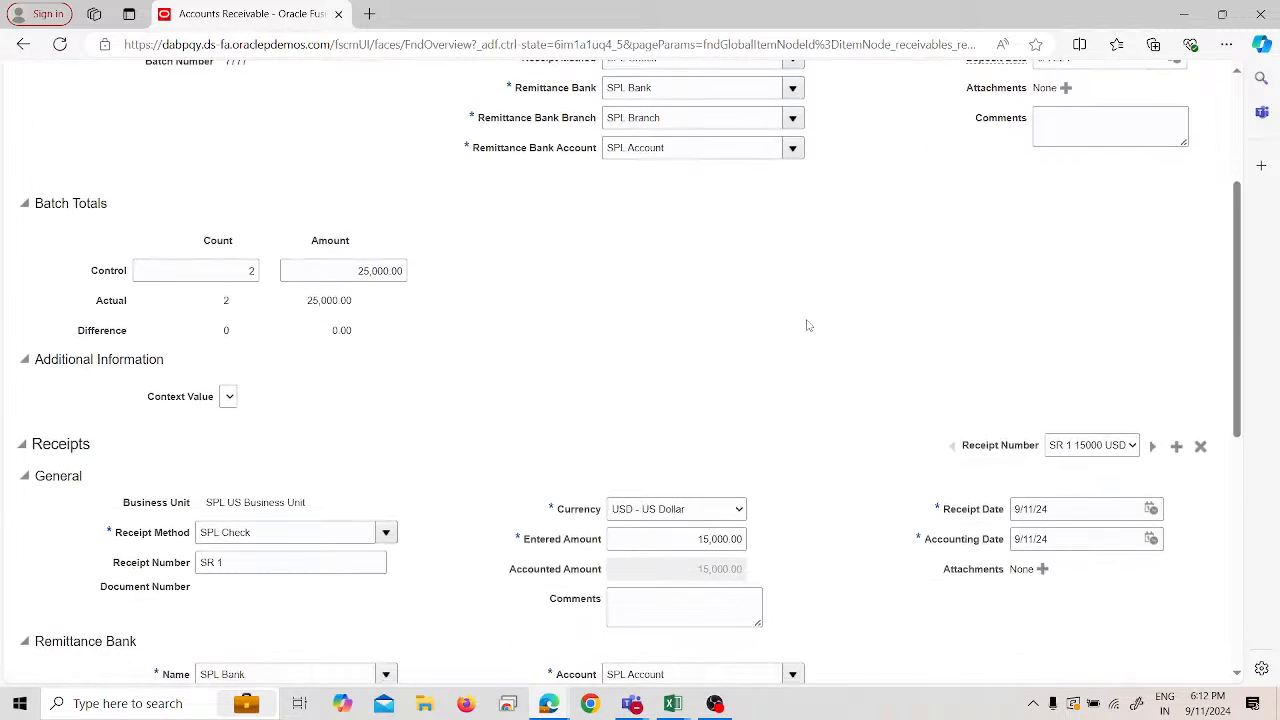
scroll(679, 306, down, 2)
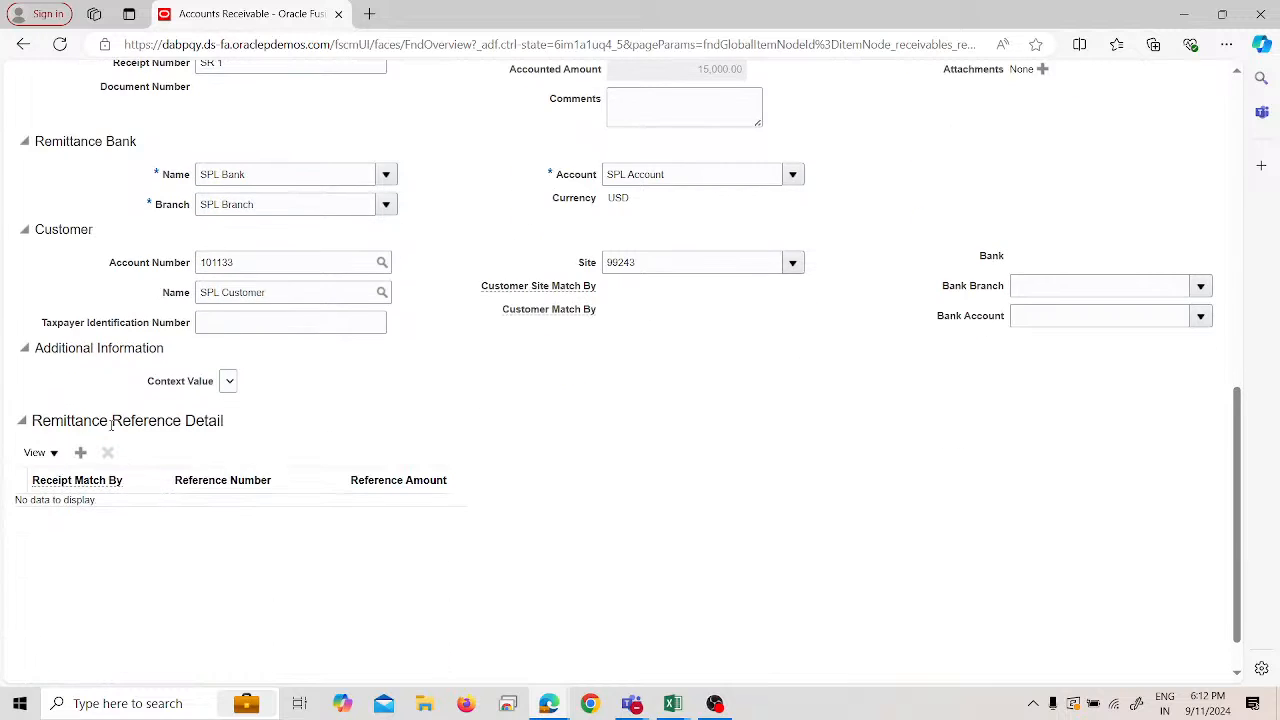
click(80, 453)
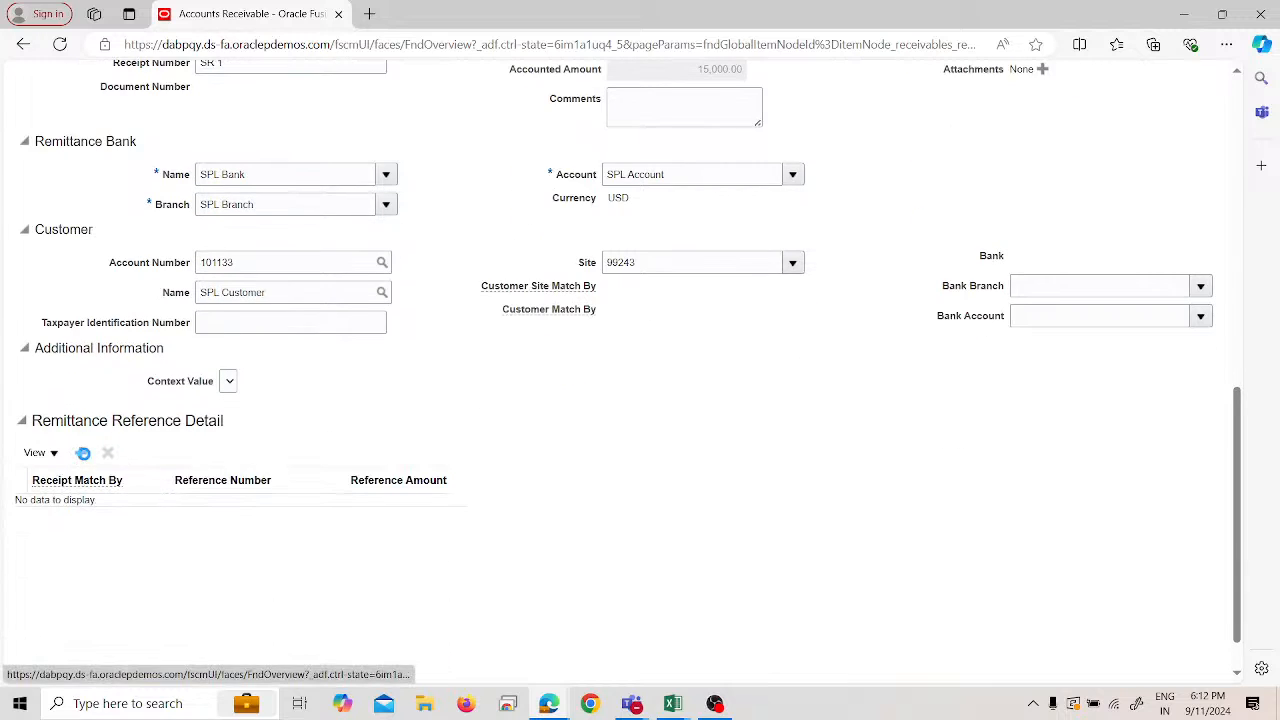
click(72, 556)
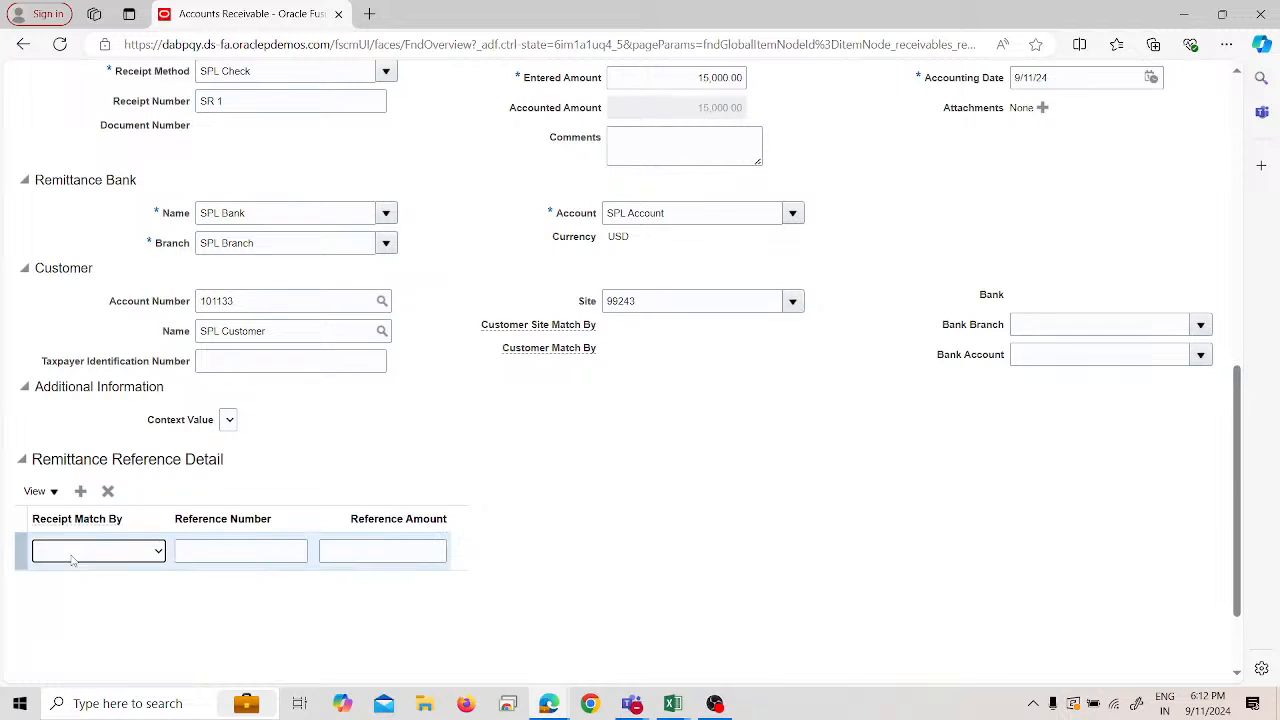
click(137, 556)
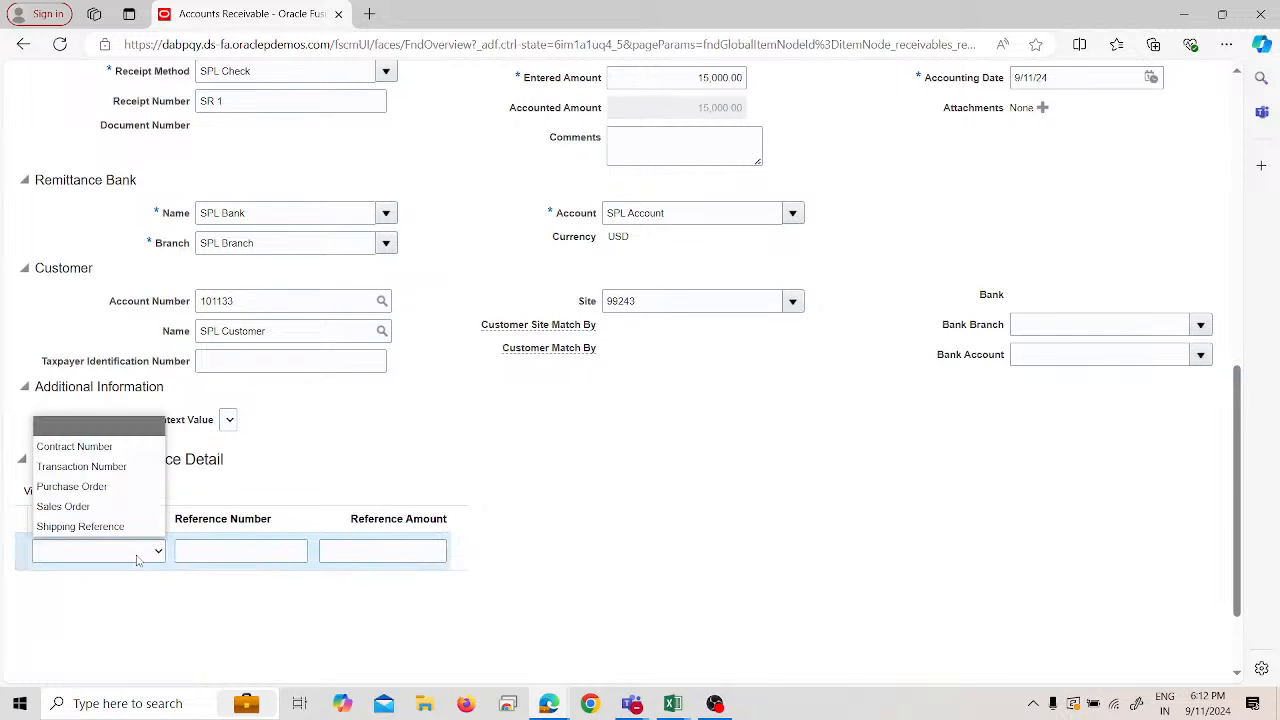
click(112, 466)
click(266, 554)
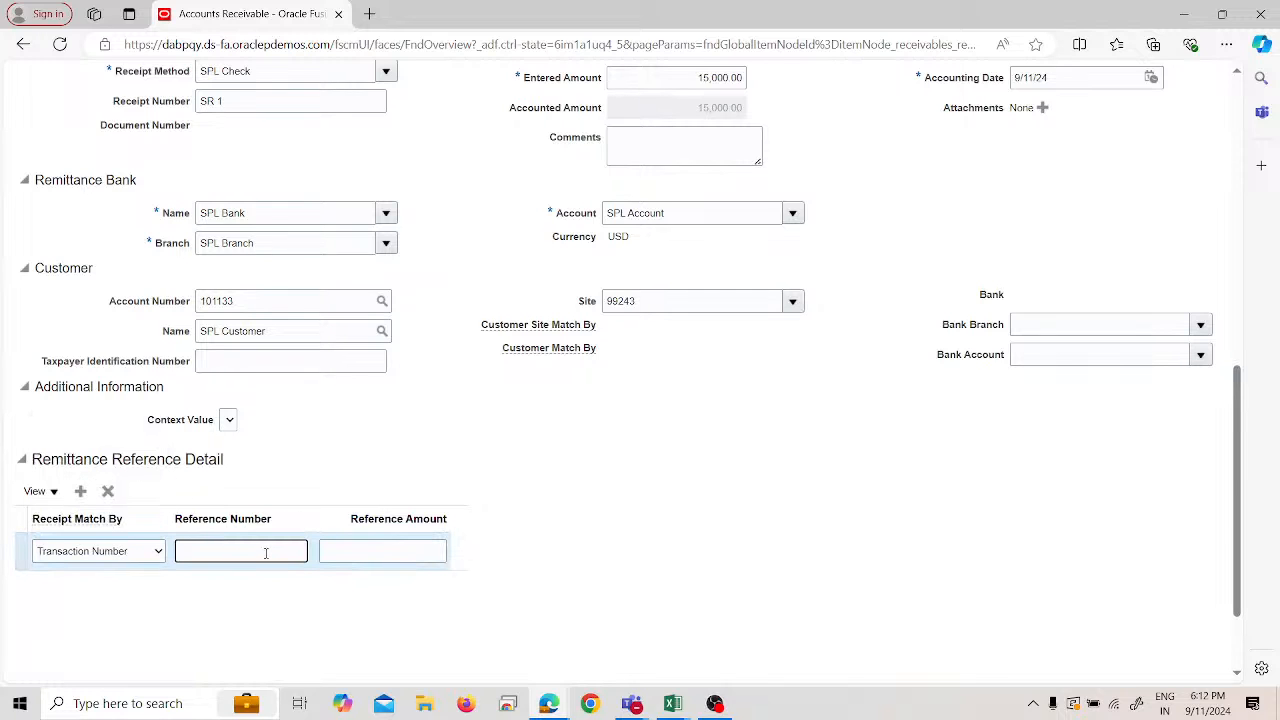
scroll(318, 500, up, 5)
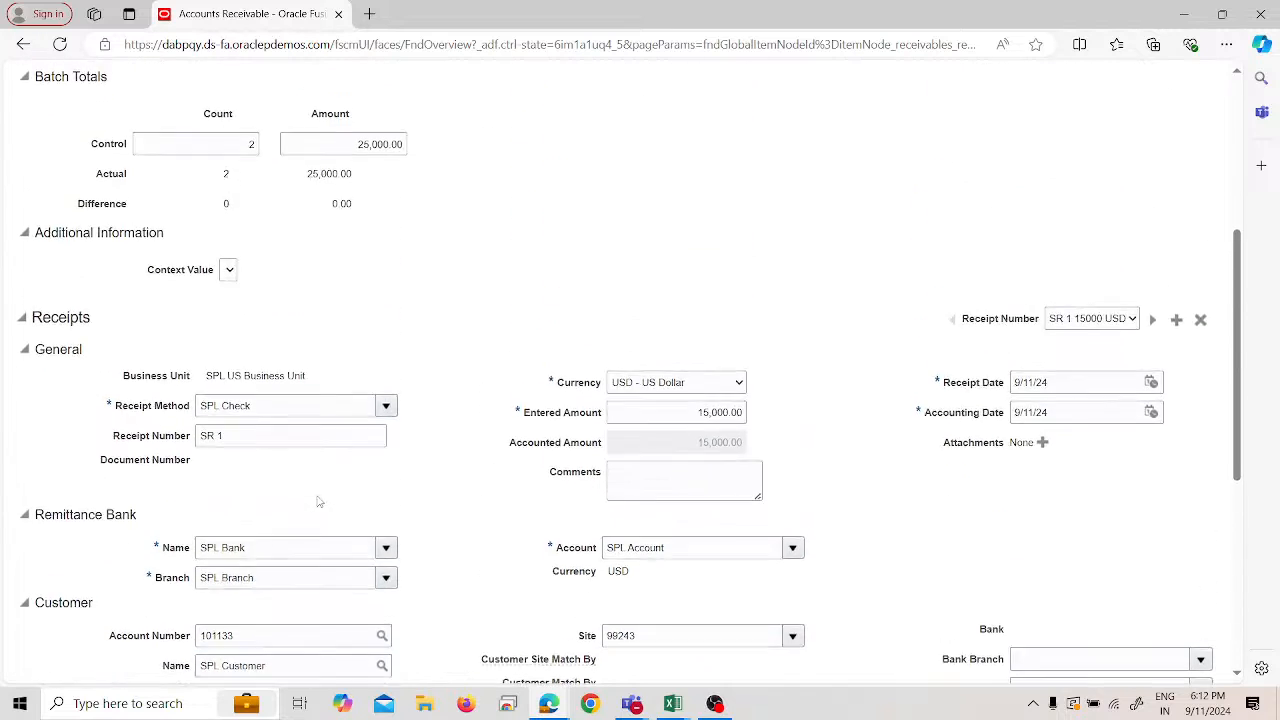
scroll(318, 500, up, 2)
click(1189, 156)
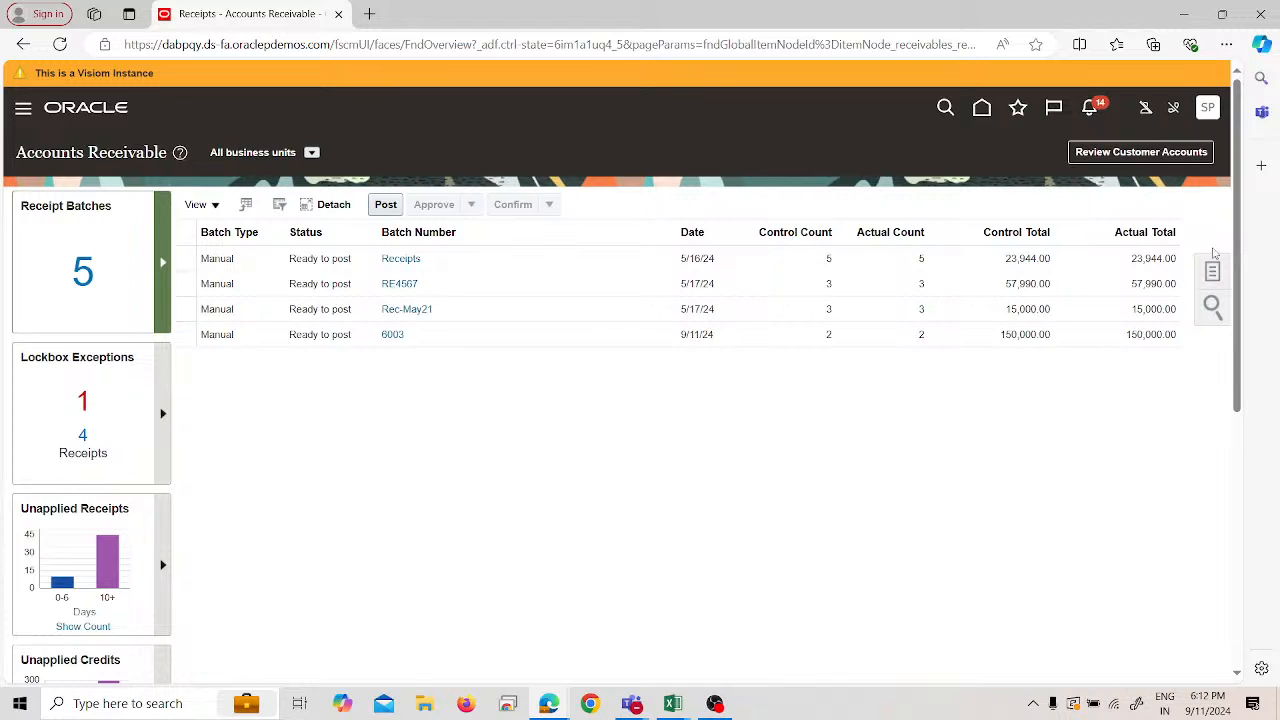
- Search Manage Receipts for batch 7777 and open receipt SR 1
click(1207, 273)
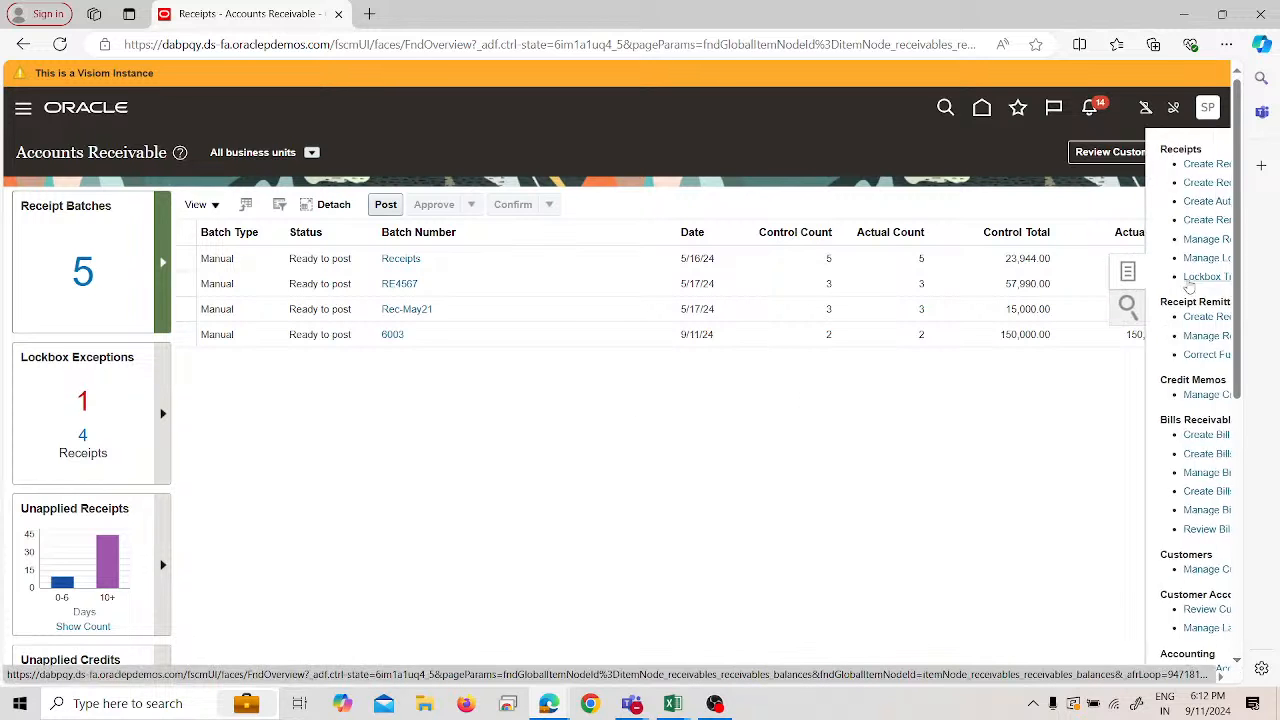
click(1108, 241)
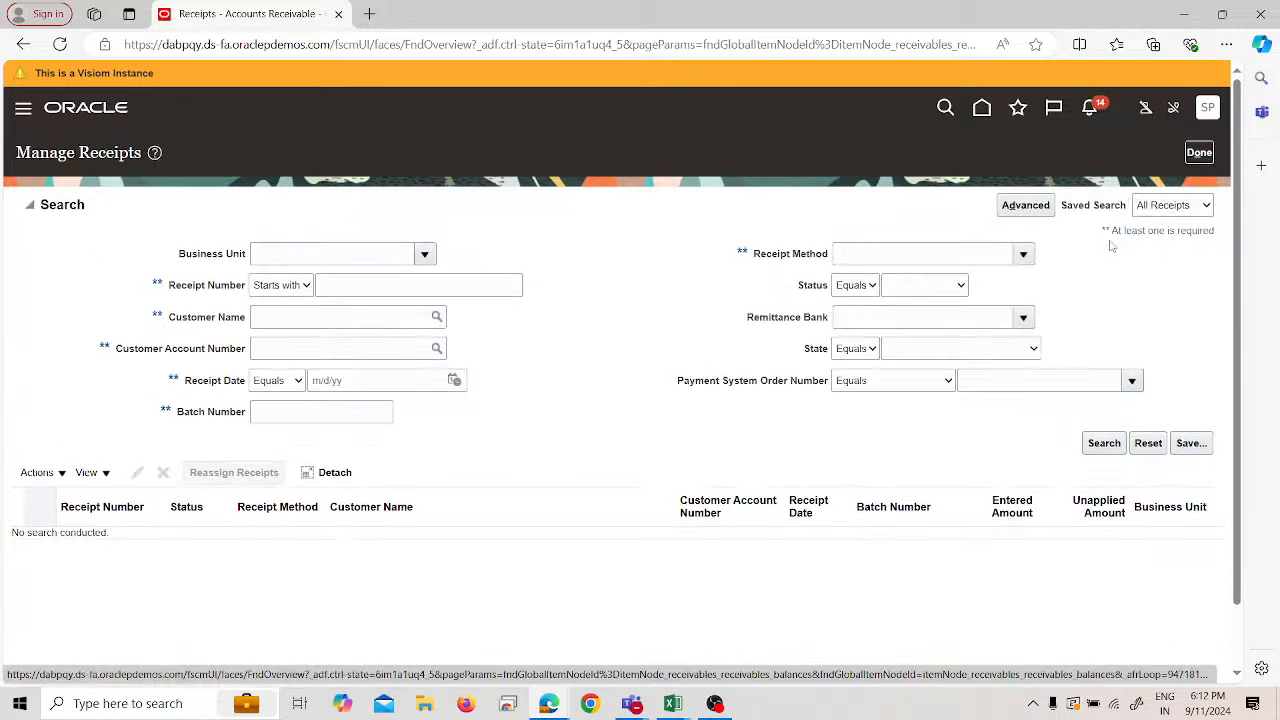
click(333, 413)
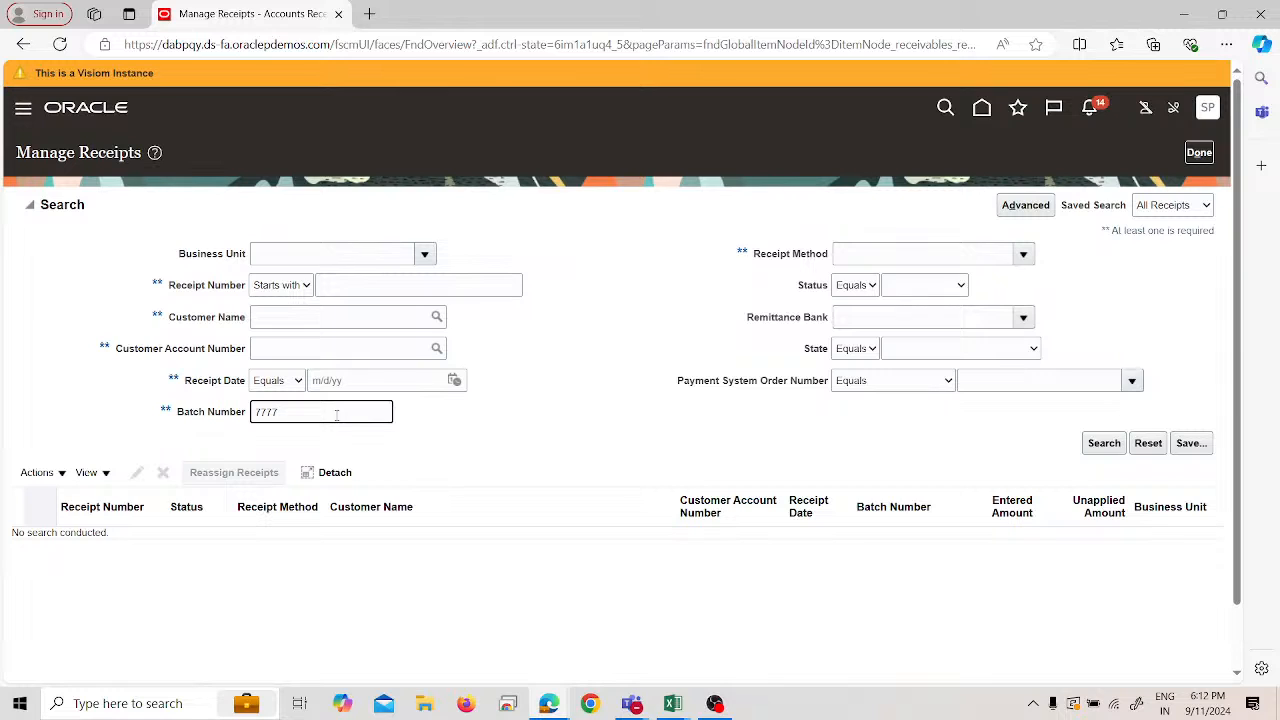
text(7777)
key(Return)
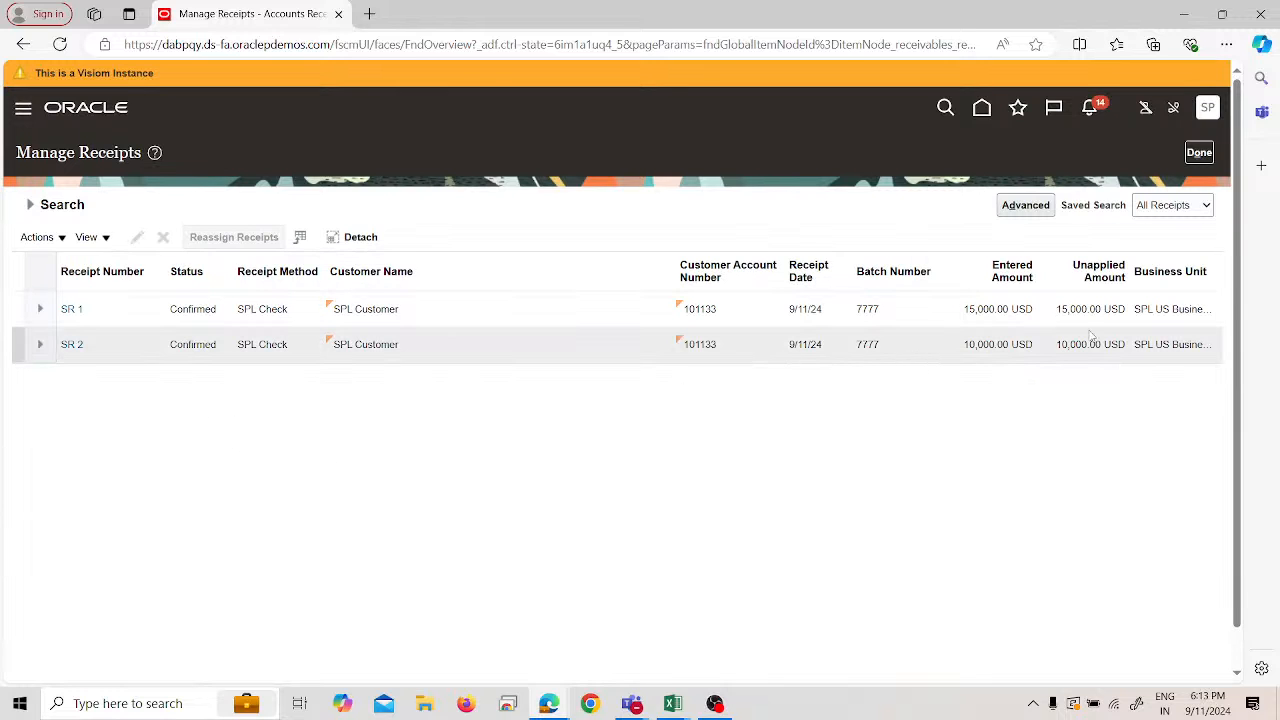
click(86, 322)
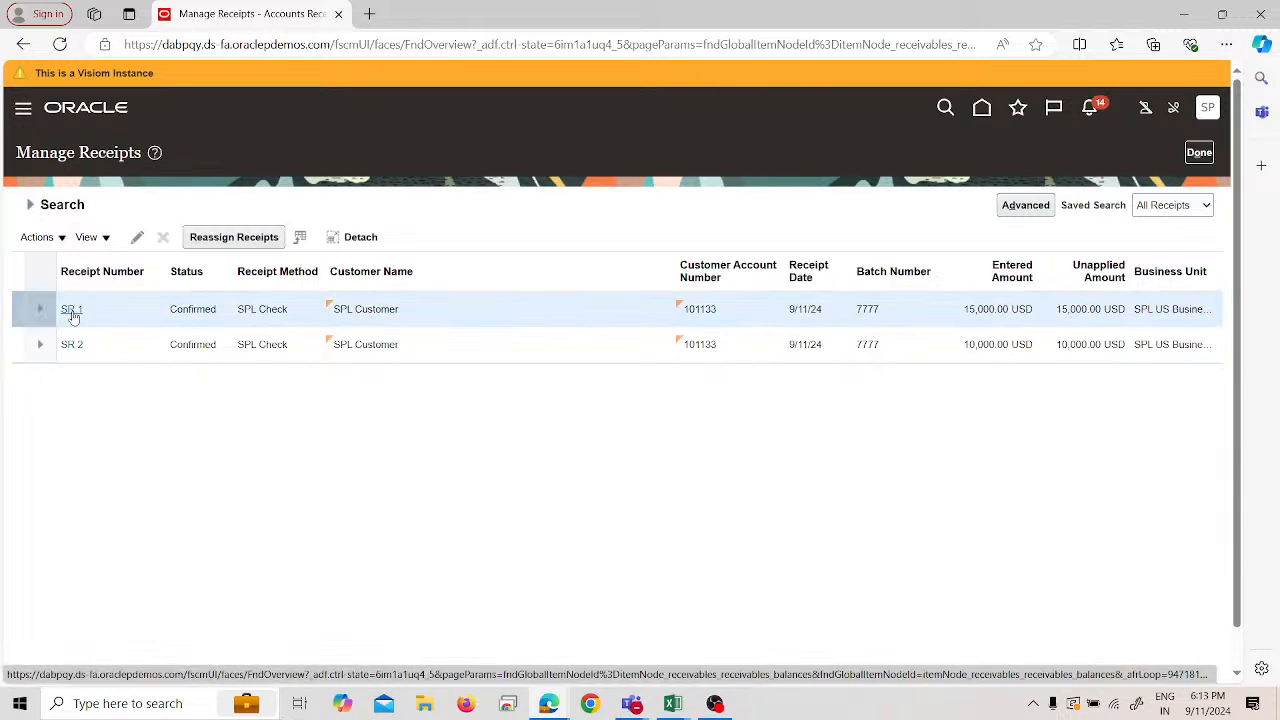
click(75, 315)
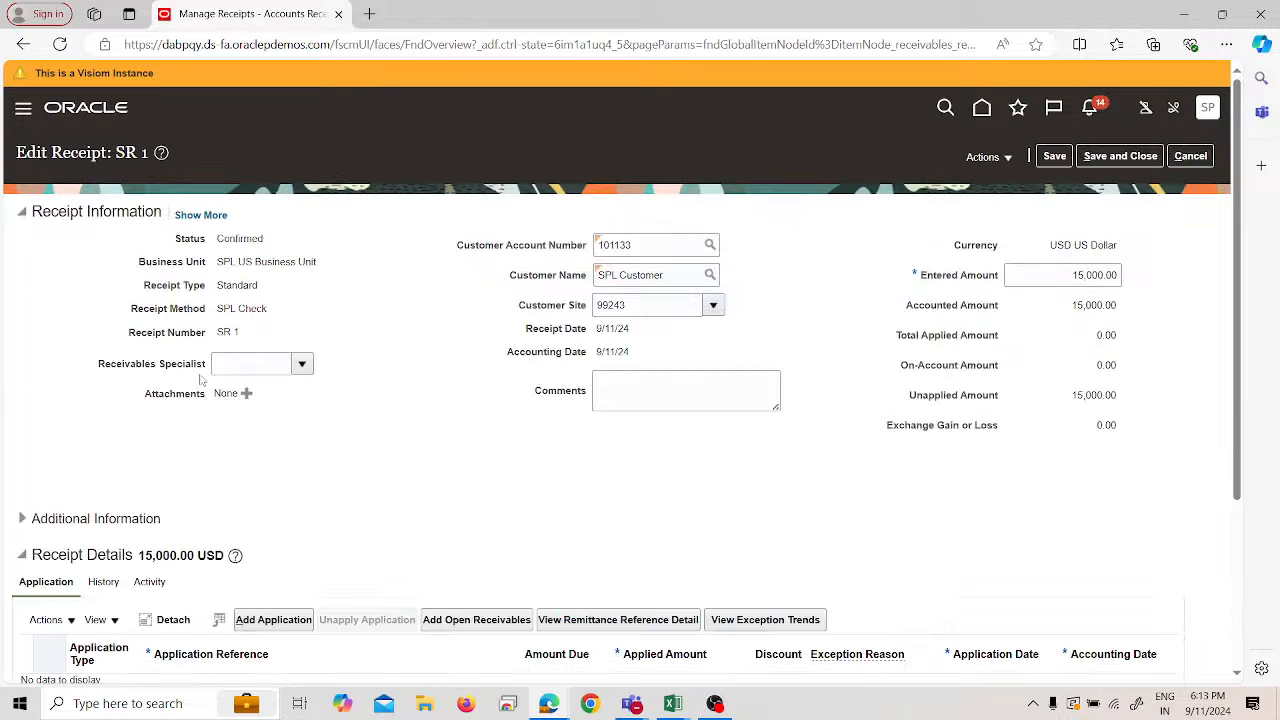
- Search open receivables to apply SR 1 against, find none, and cancel the search
click(995, 157)
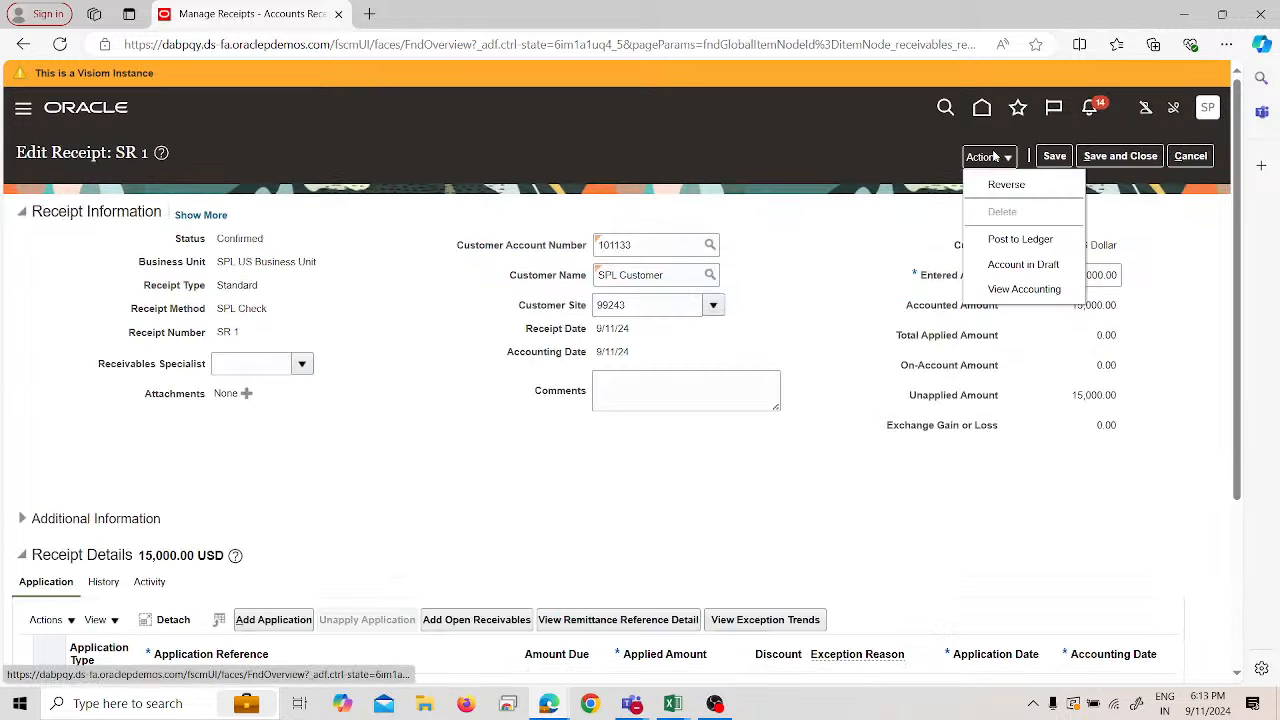
click(916, 208)
scroll(895, 271, down, 3)
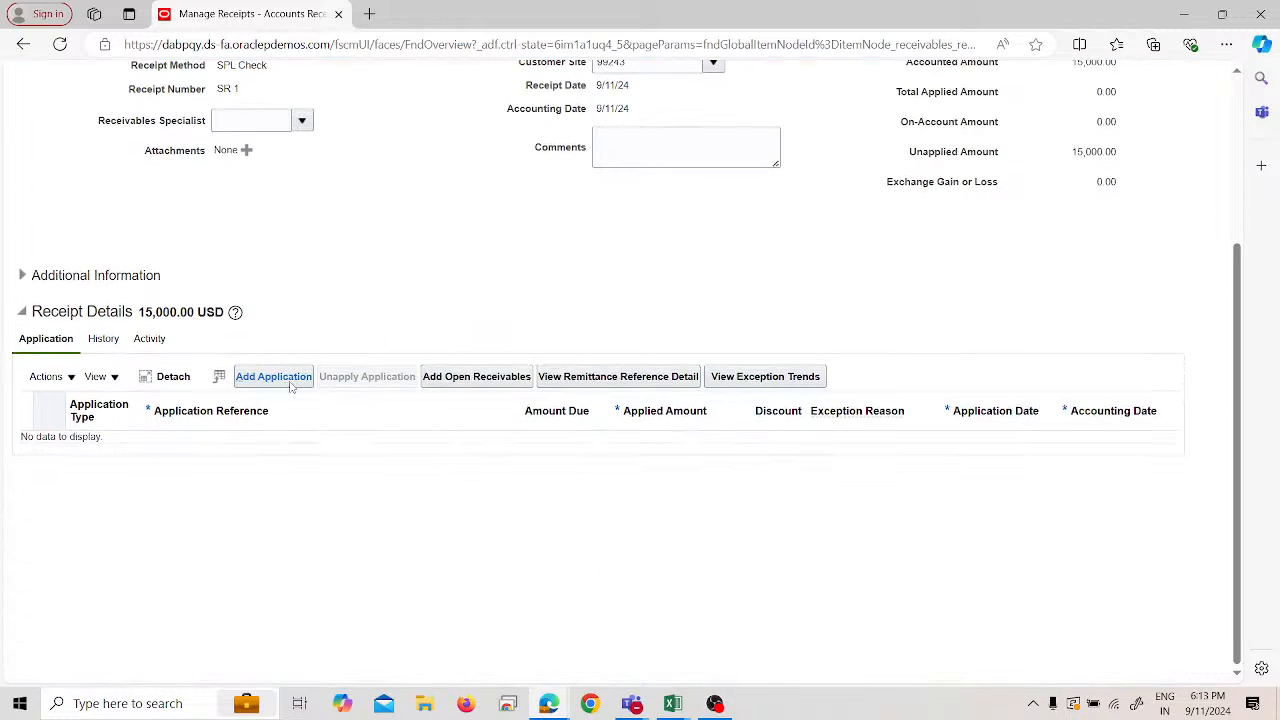
click(500, 380)
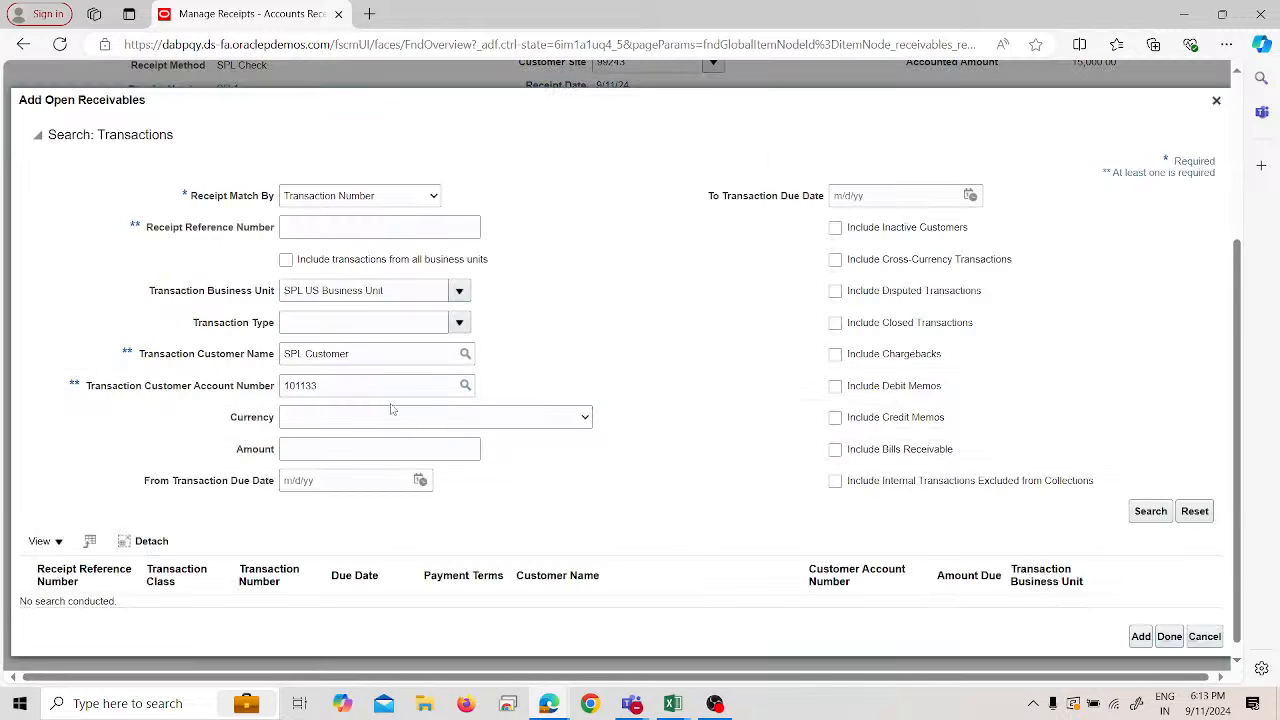
click(1148, 514)
click(1206, 637)
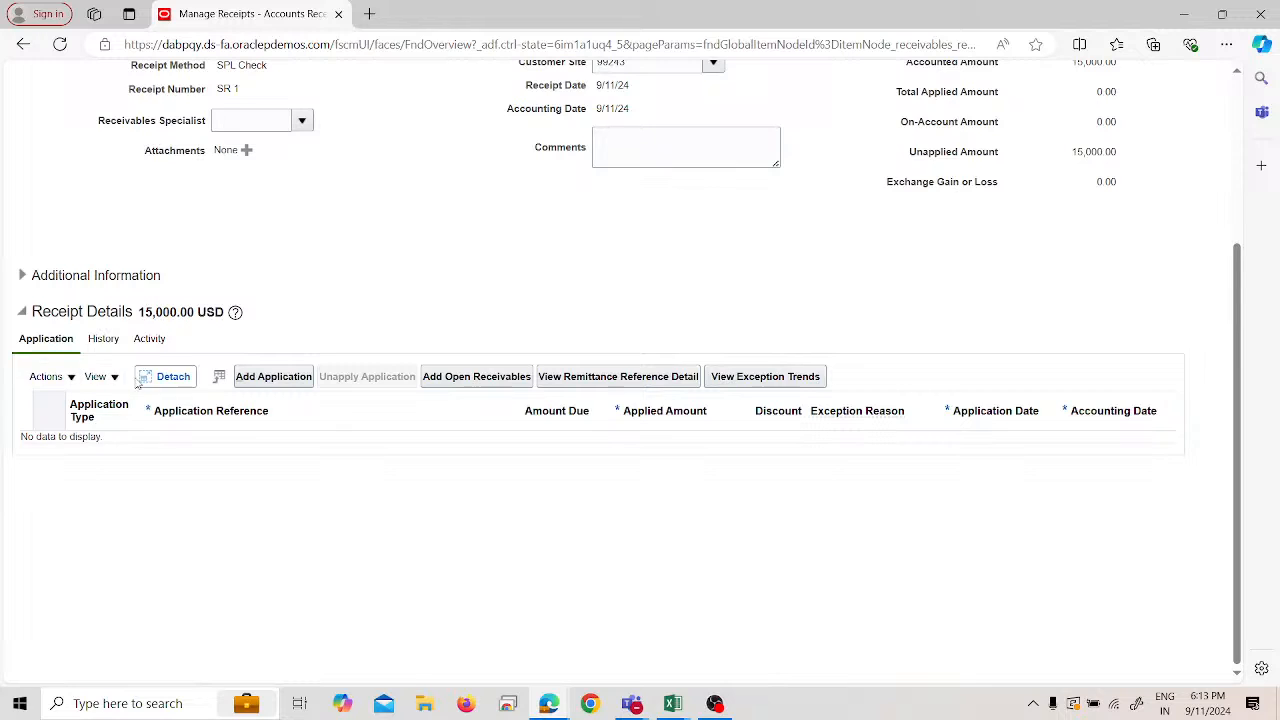
- Add an application line to SR 1, try references 6001, 5001 and 4001, then duplicate the tab
click(247, 380)
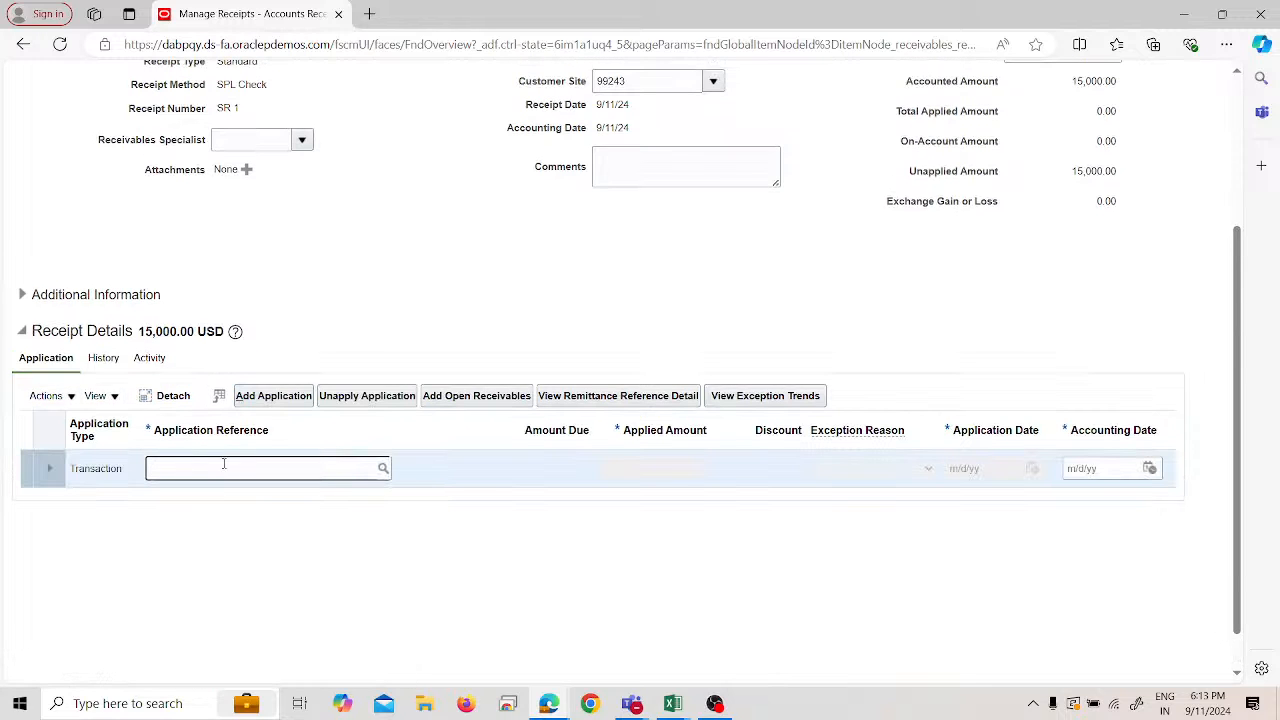
text(6001)
click(384, 469)
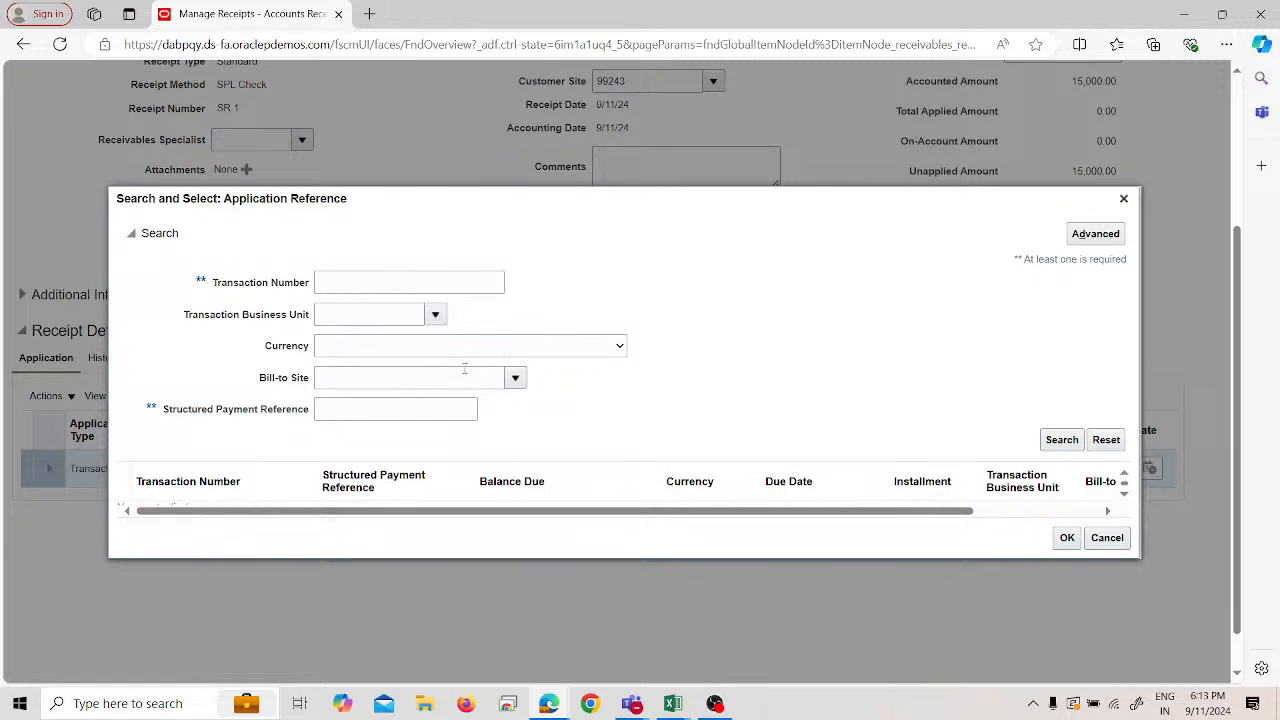
click(403, 278)
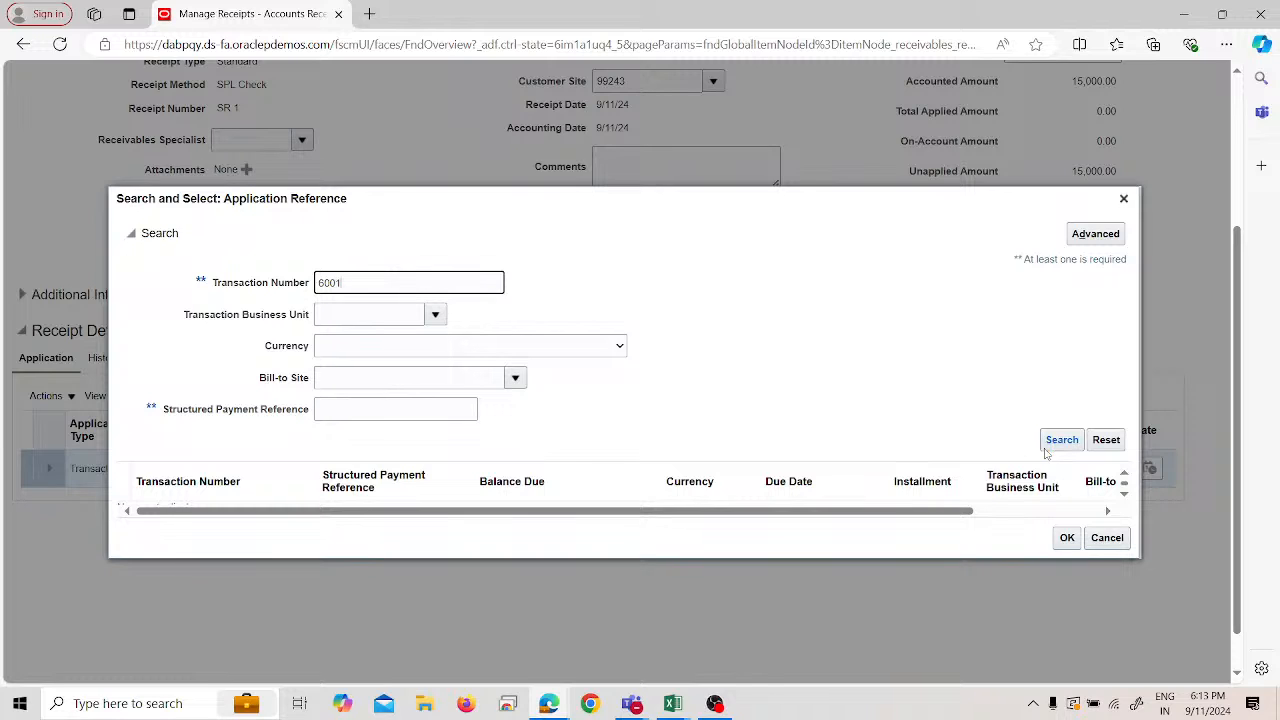
key(BackSpace)
key(BackSpace)
key(BackSpace)
key(BackSpace)
click(1064, 440)
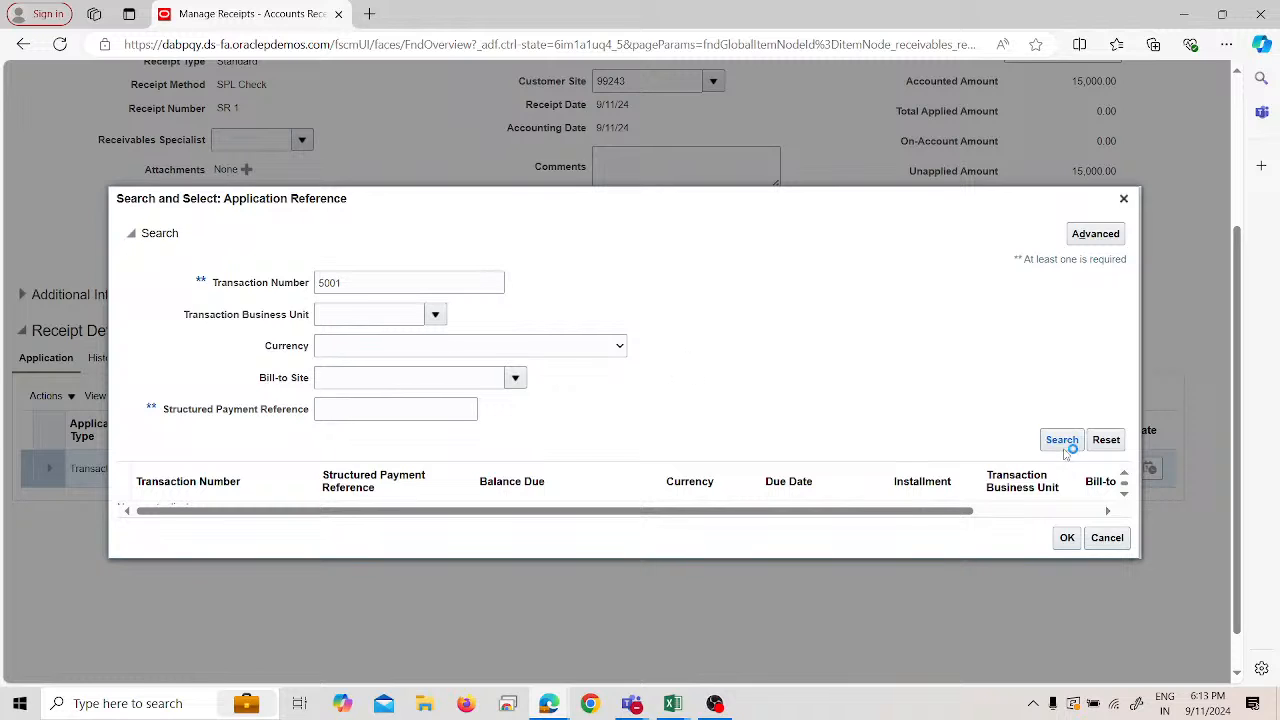
click(330, 283)
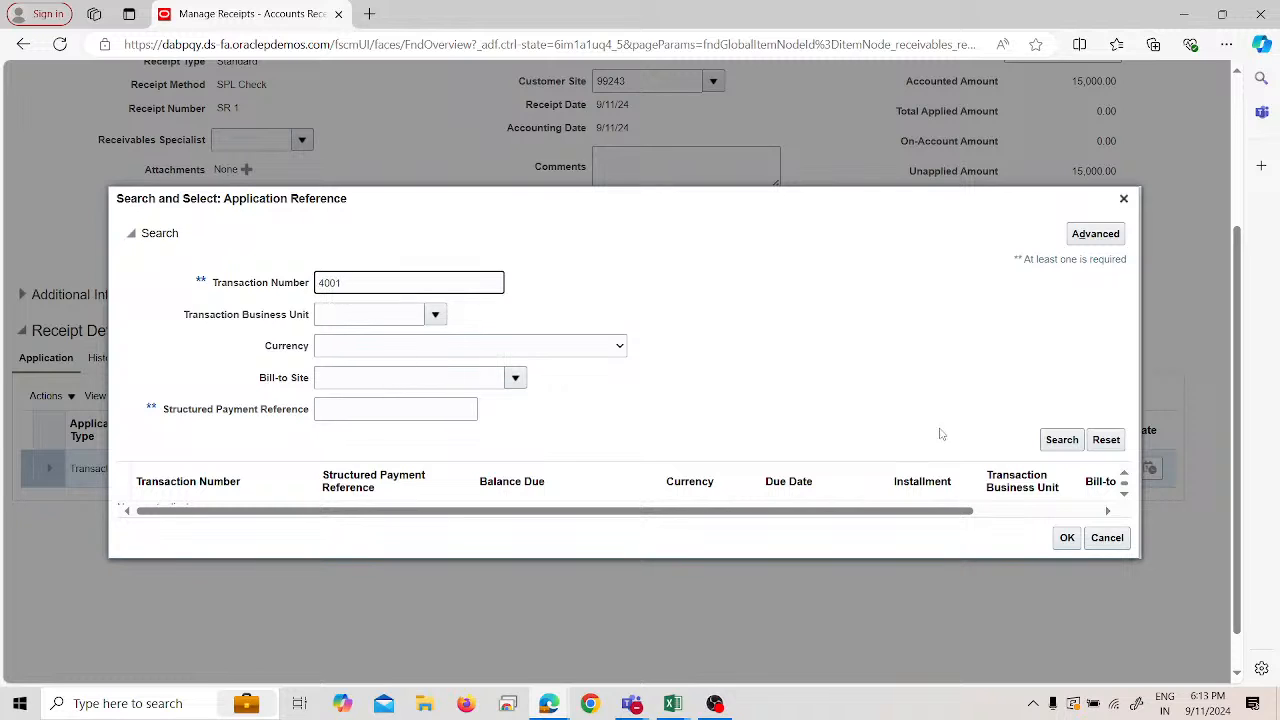
click(1062, 442)
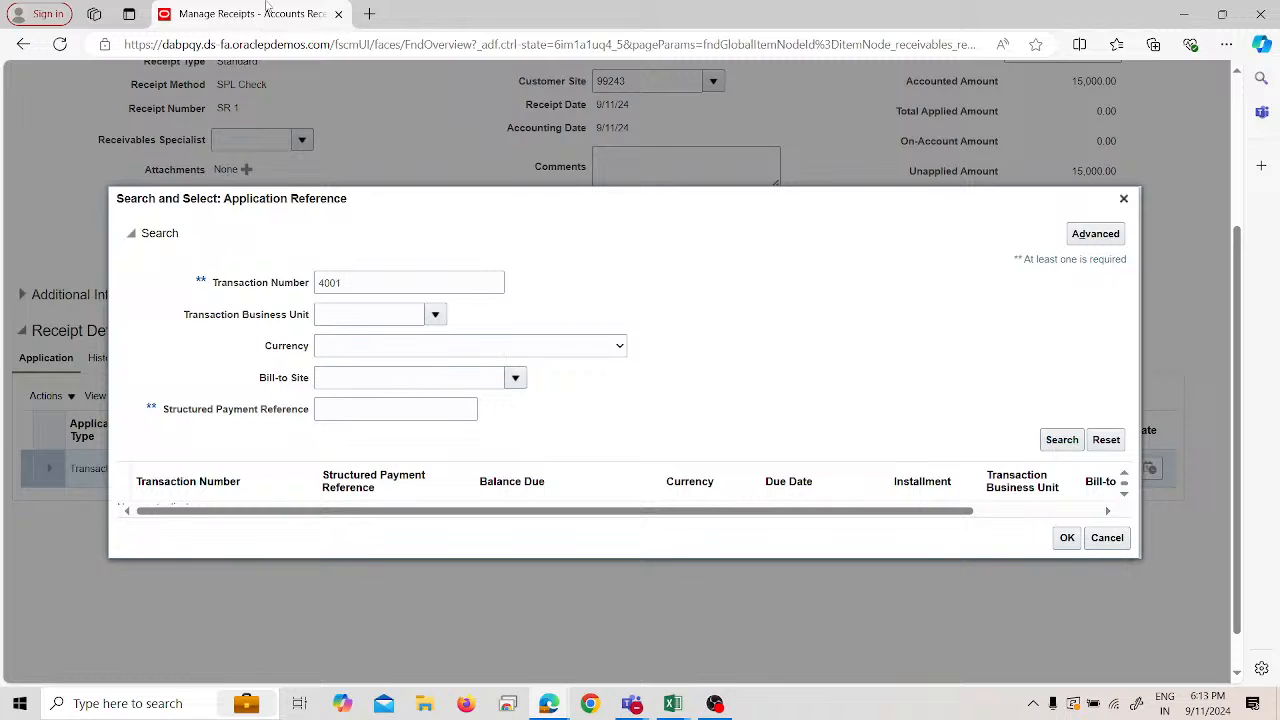
right_click(268, 10)
click(329, 99)
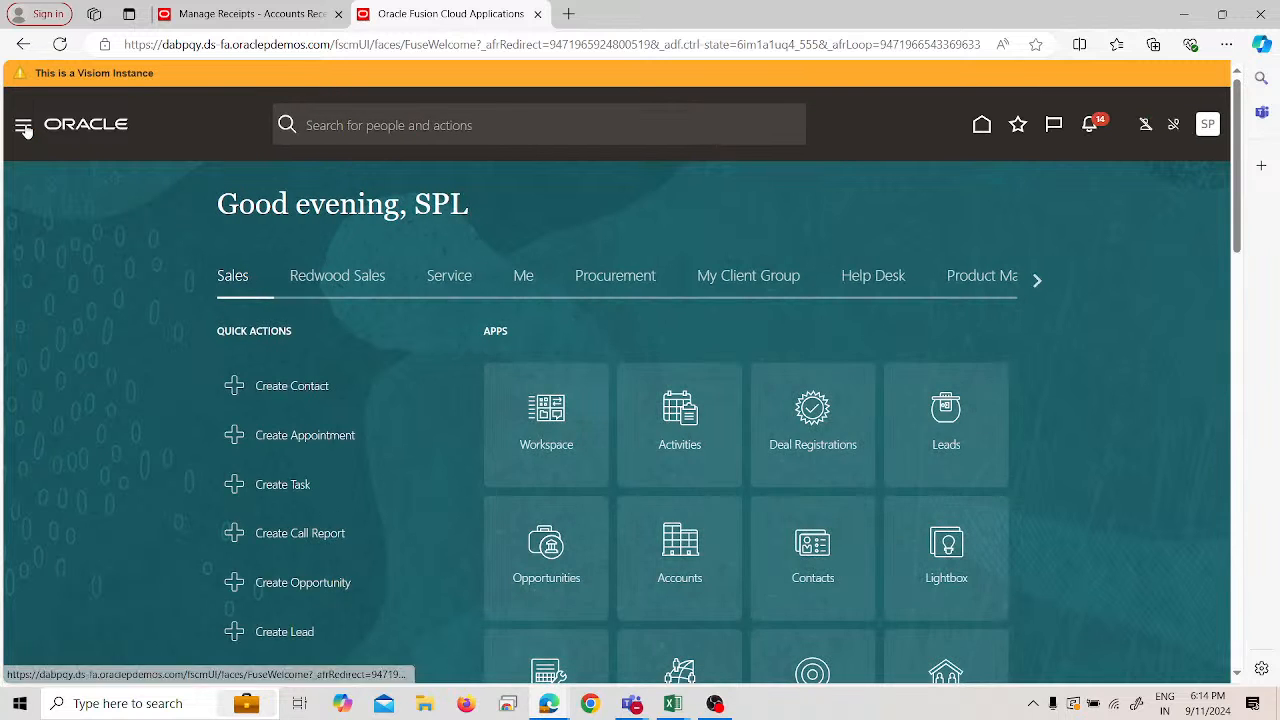
- Go from the home page to Manage Transactions in the Billing work area
click(23, 127)
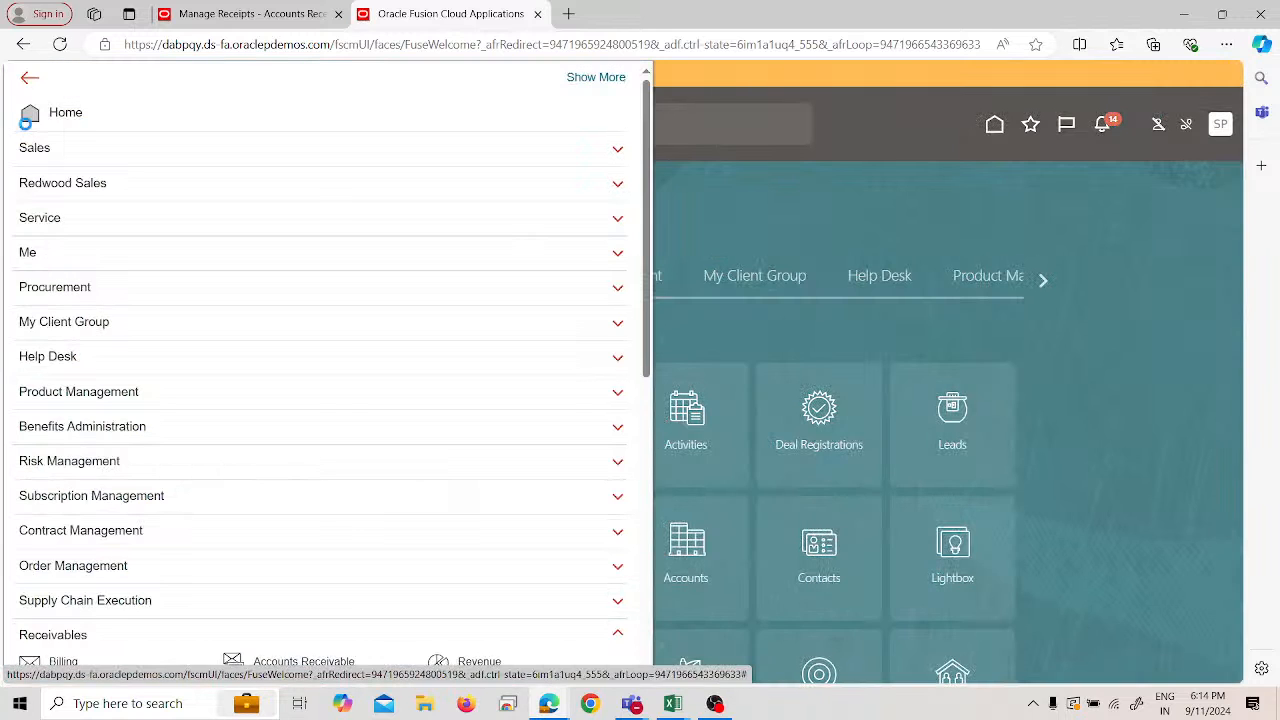
click(26, 121)
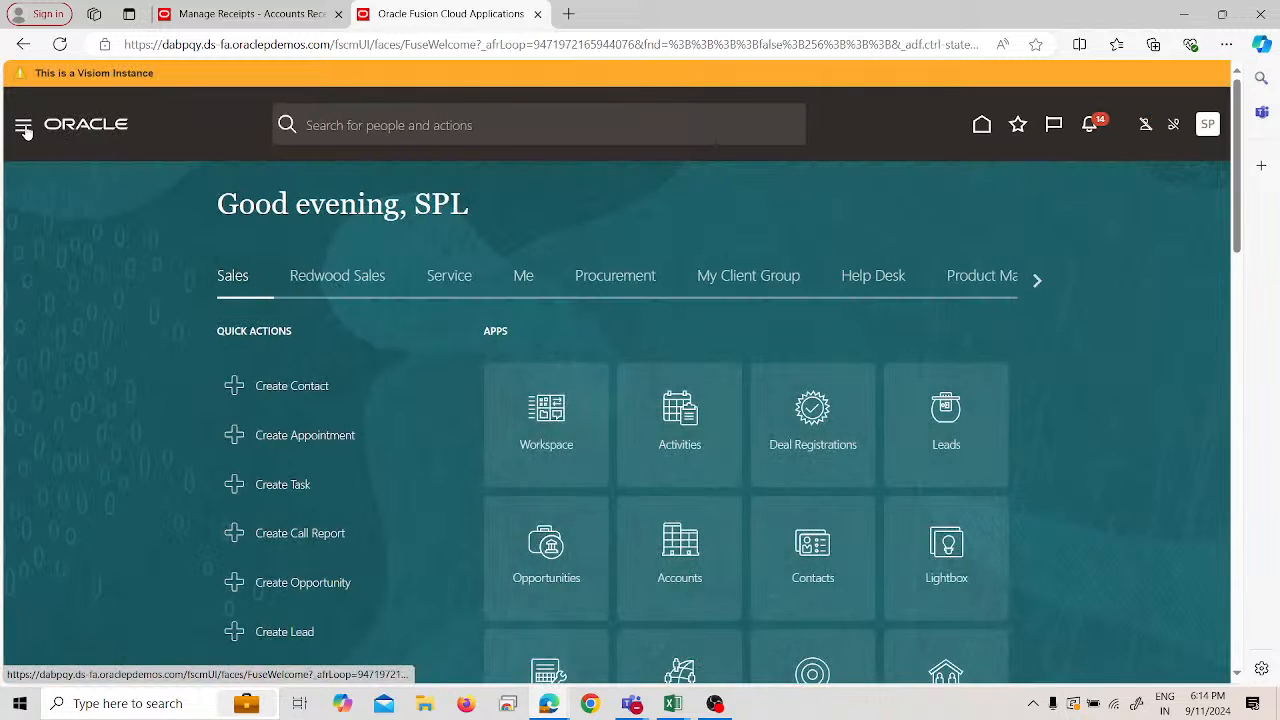
click(27, 130)
scroll(143, 341, down, 4)
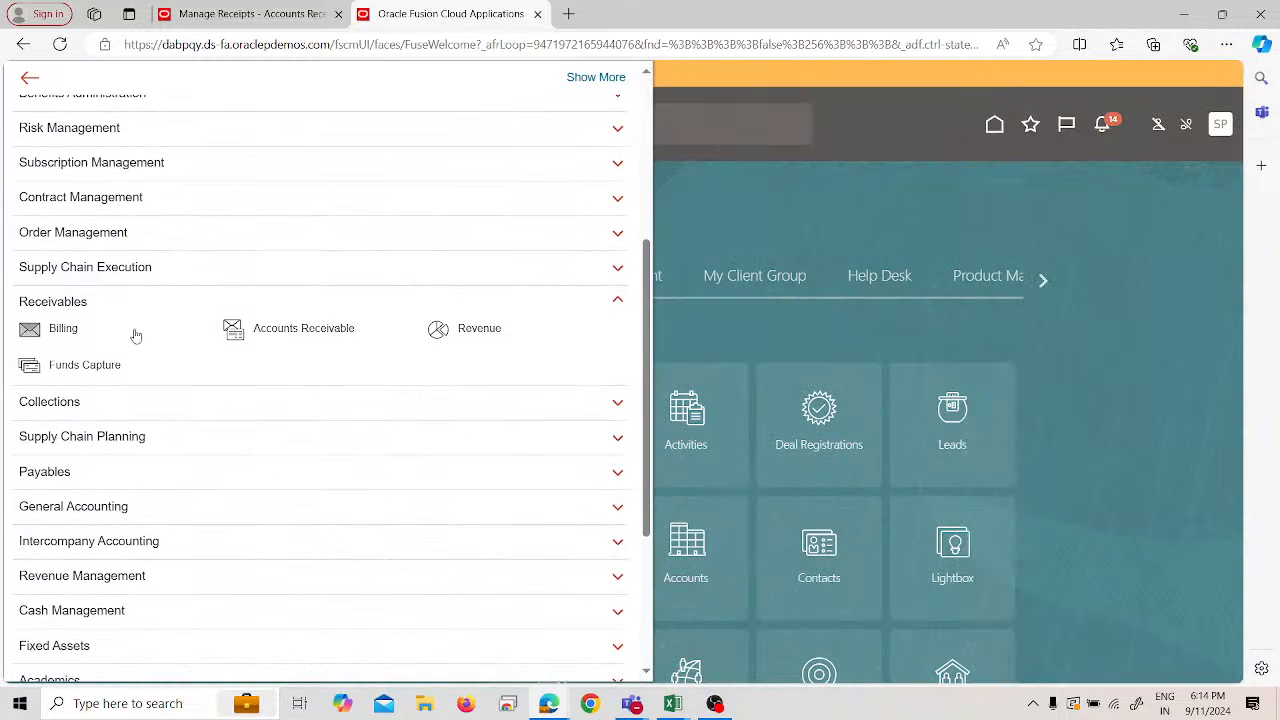
click(96, 324)
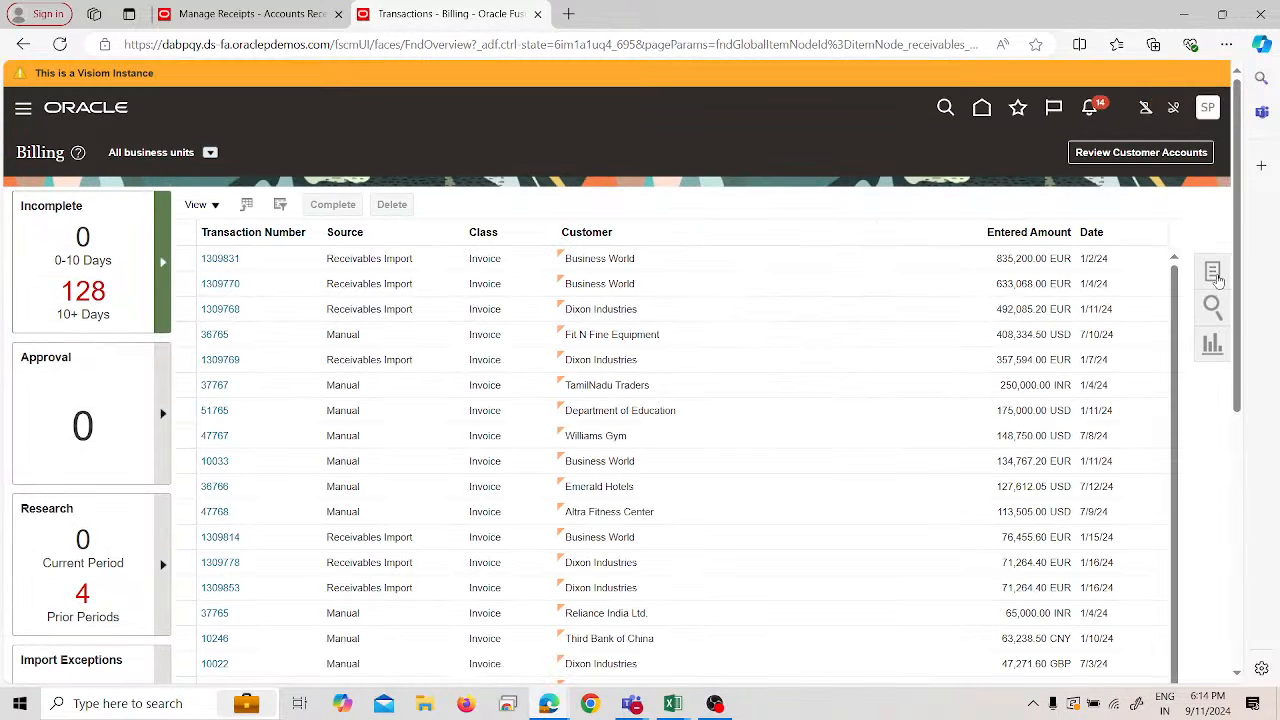
click(1212, 271)
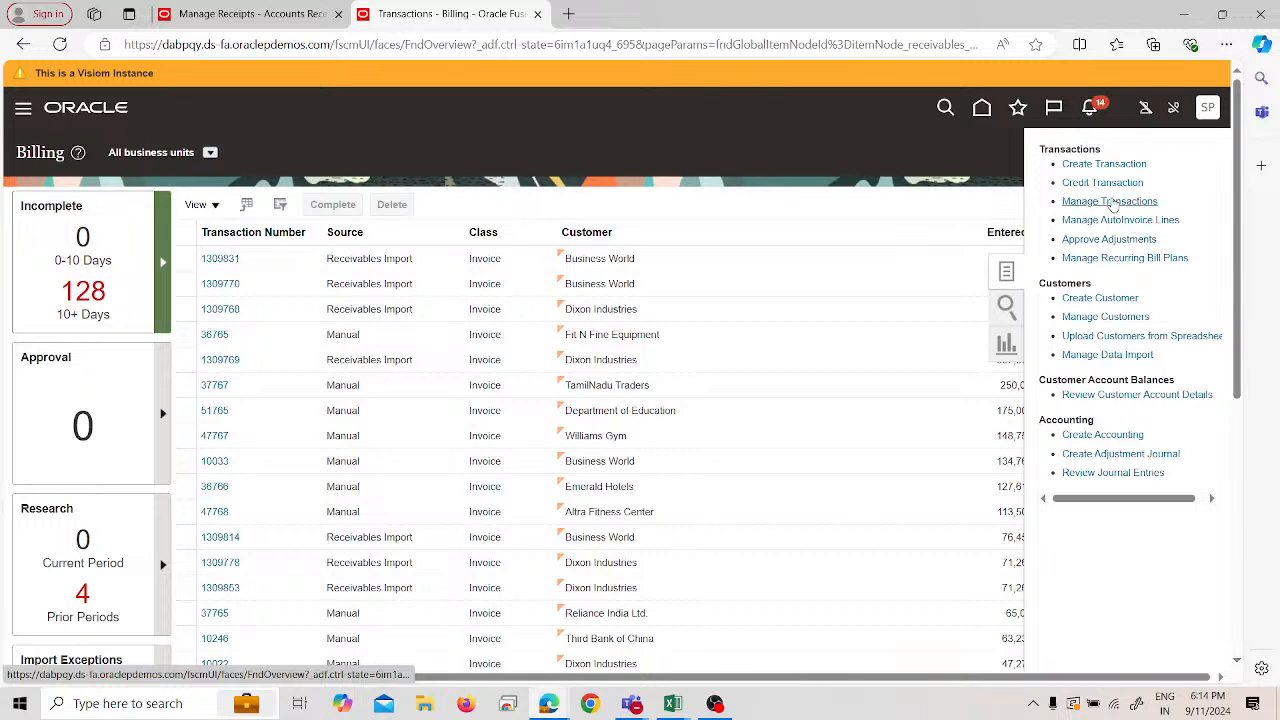
click(1111, 200)
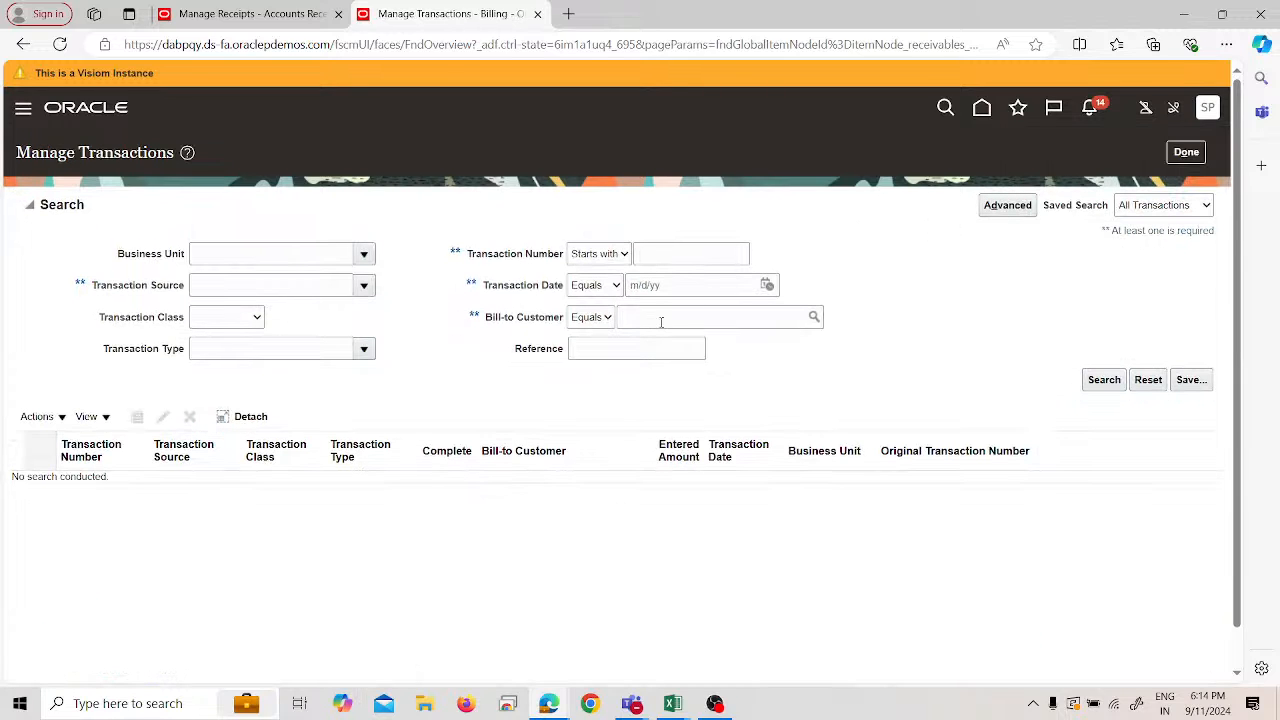
- Search transactions for bill-to customer SPL Customer and scroll through the results
click(661, 321)
text(spl)
key(Tab)
click(1101, 381)
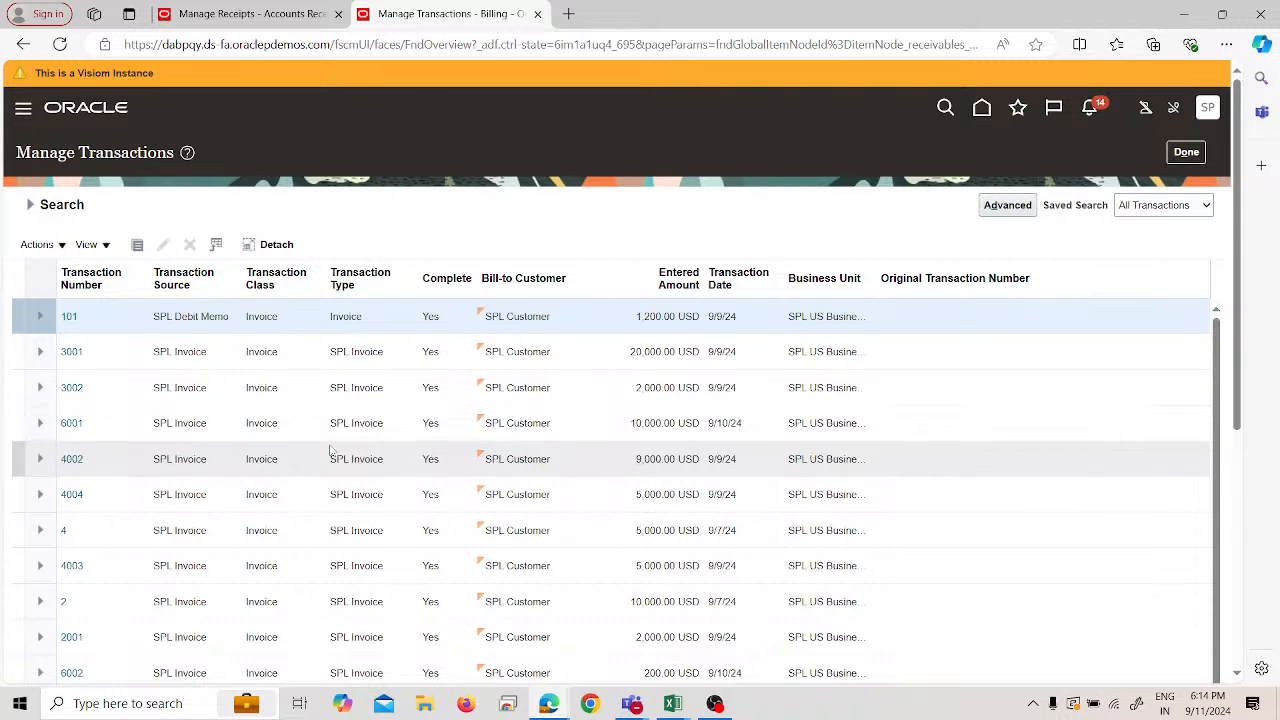
scroll(337, 457, down, 2)
scroll(336, 374, down, 5)
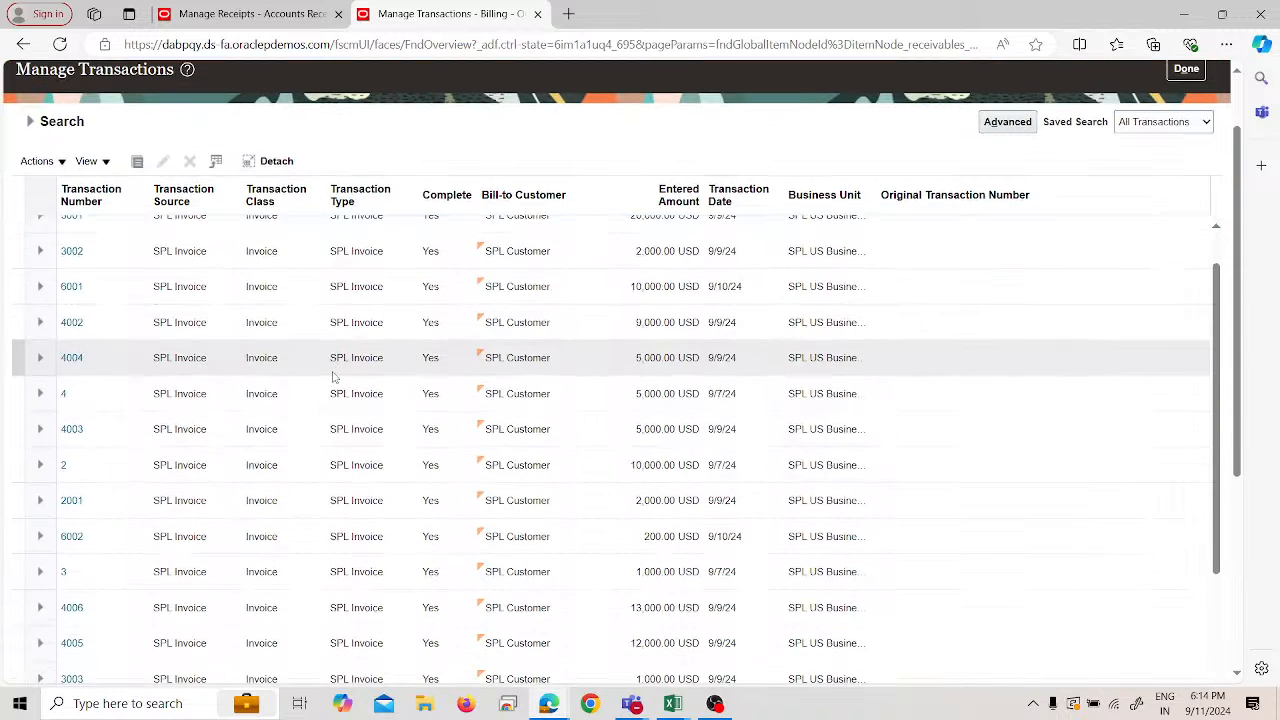
scroll(336, 380, down, 2)
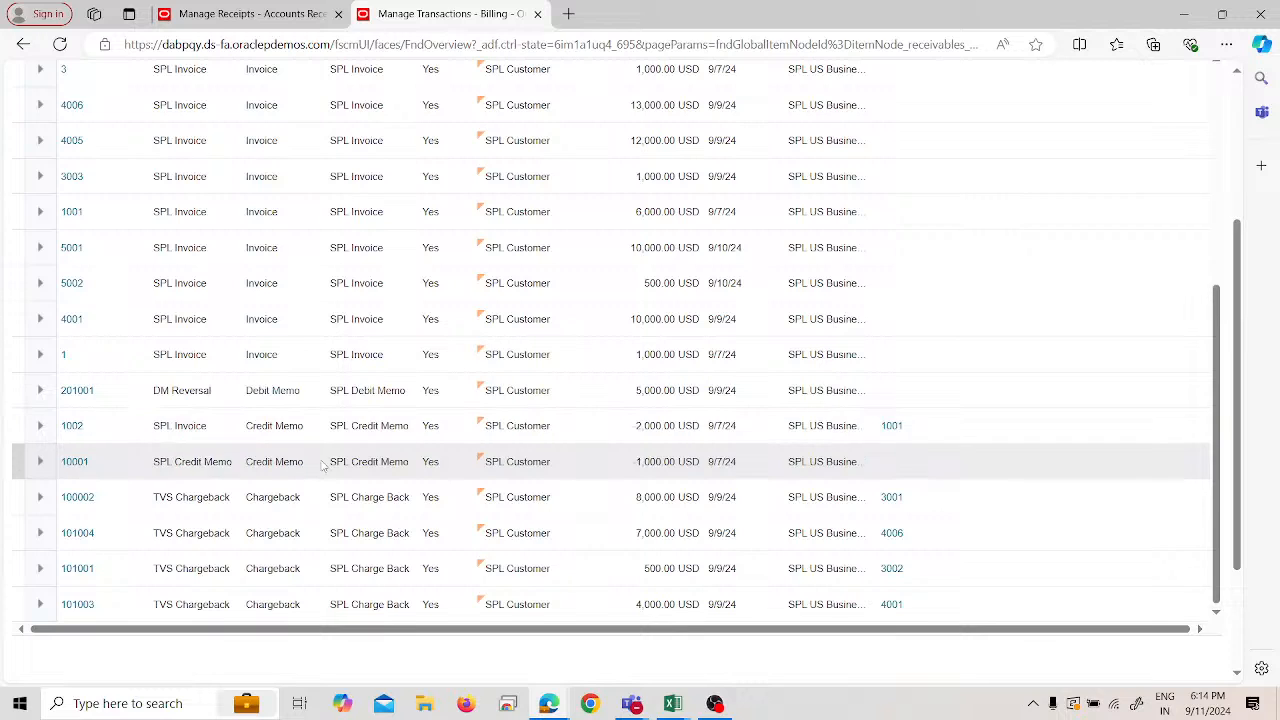
scroll(300, 440, up, 2)
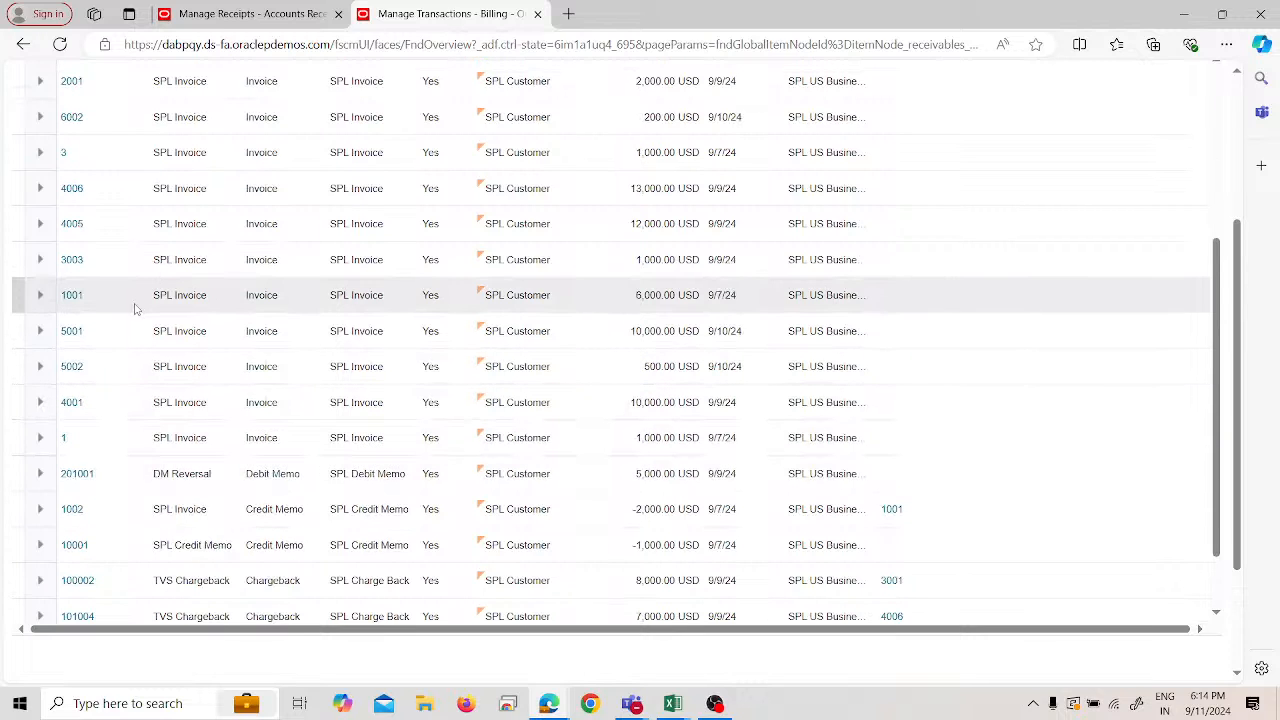
- Return to the receipt tab's Application Reference transaction search
click(220, 12)
click(428, 12)
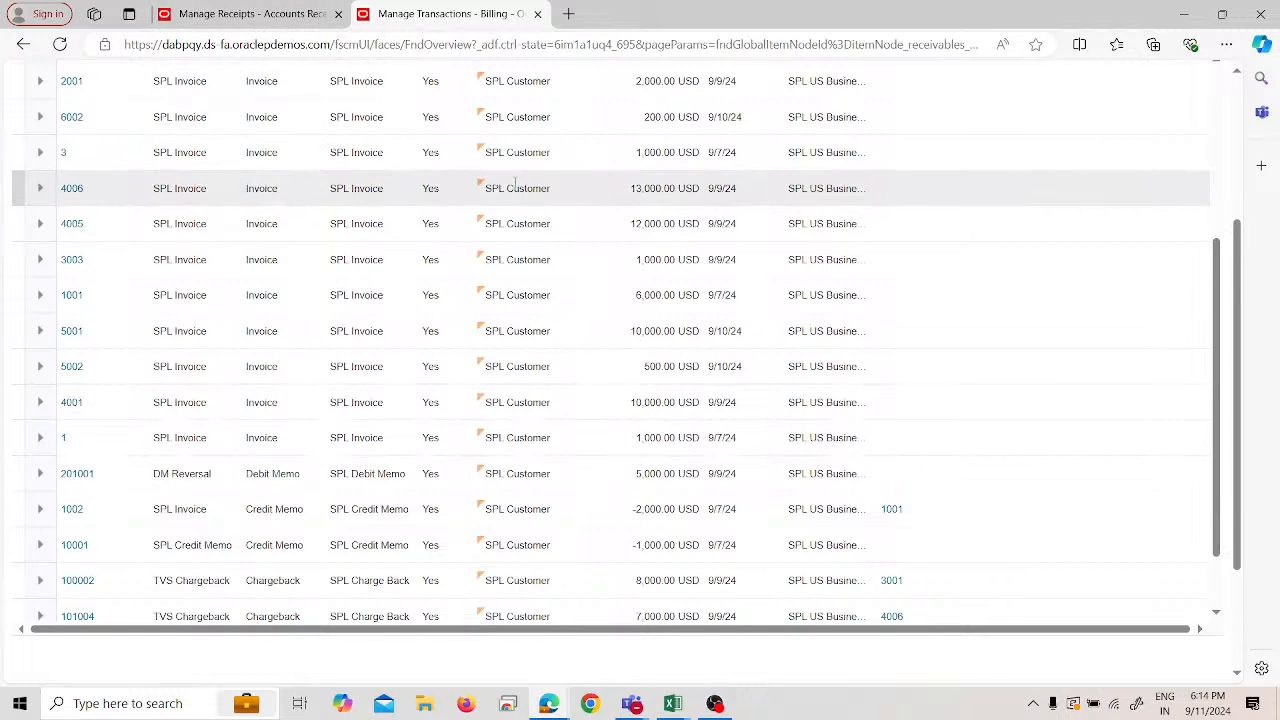
click(250, 13)
- Search Application Reference for 4006, then 1001, and confirm transaction 1001
double_click(353, 282)
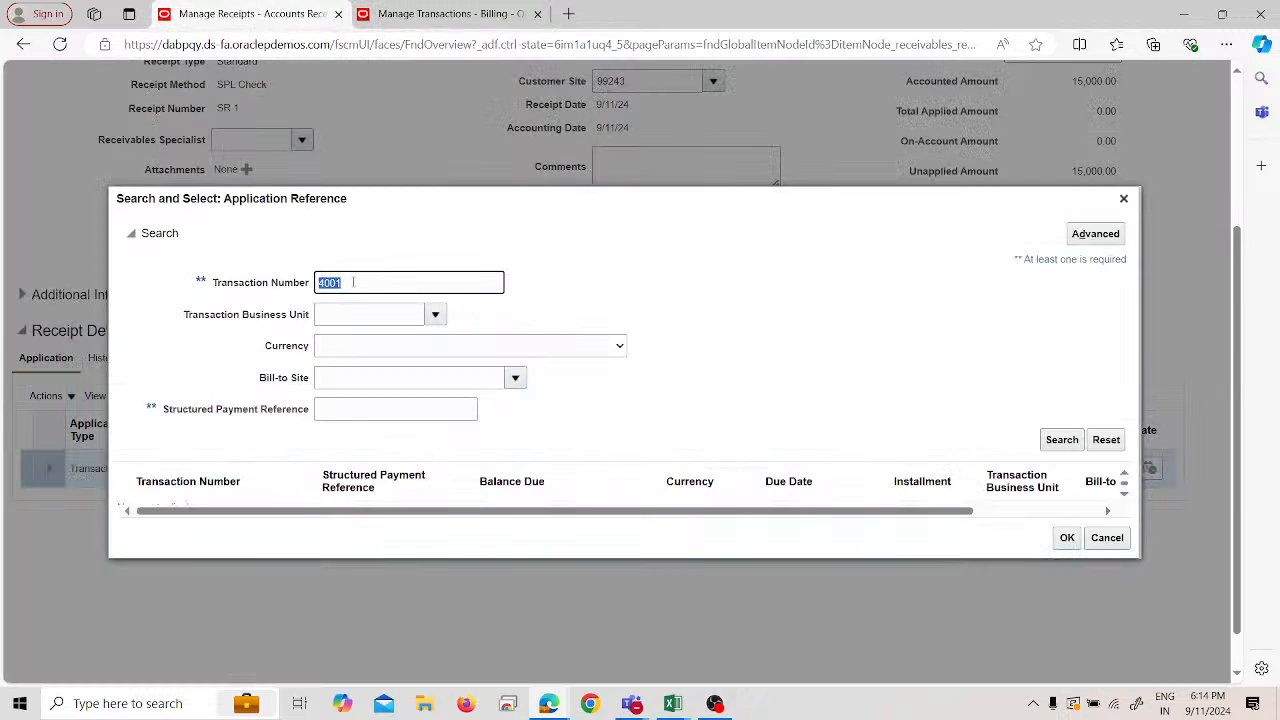
text(4006)
click(1060, 442)
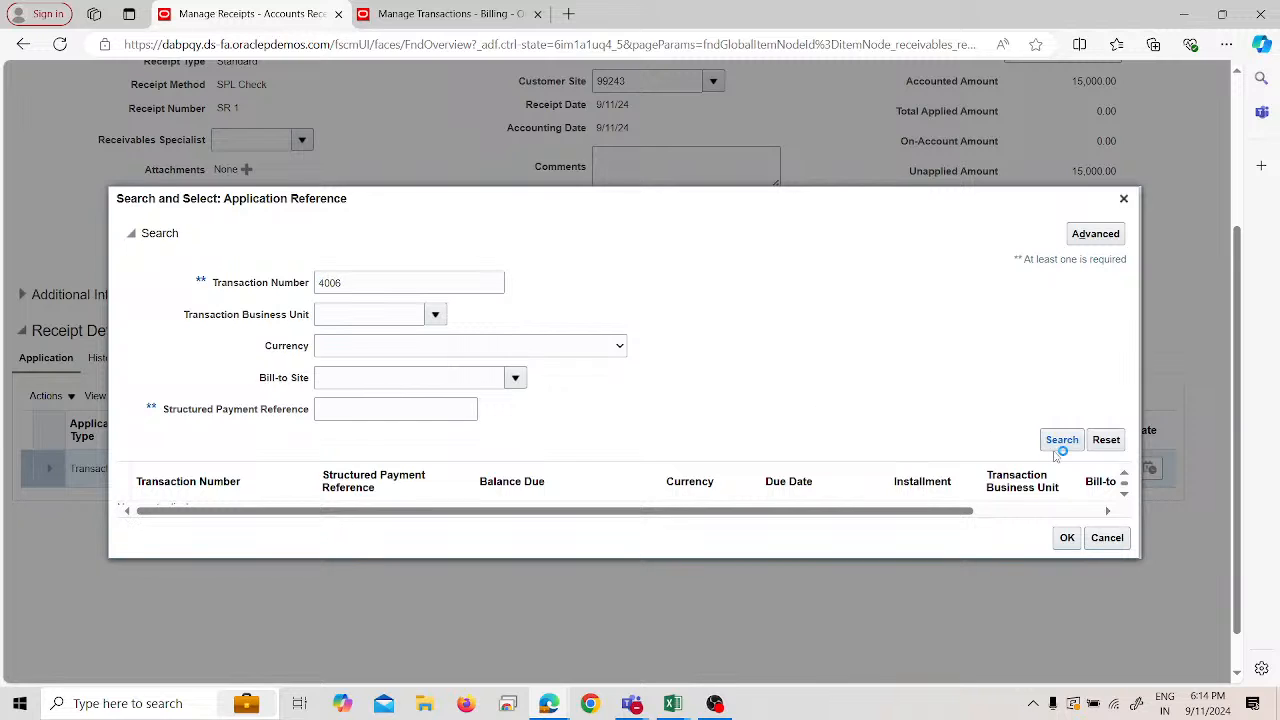
double_click(361, 274)
text(1001)
key(Return)
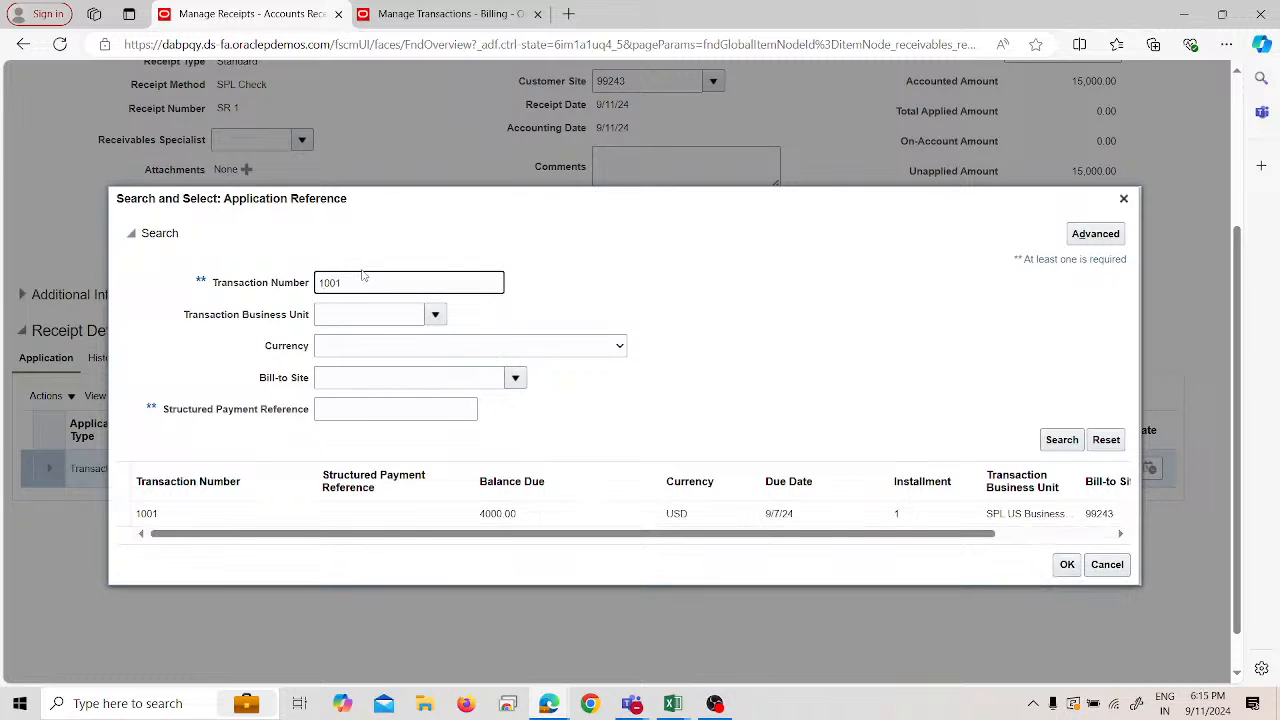
click(524, 516)
drag(488, 535, 398, 539)
drag(948, 540, 1062, 540)
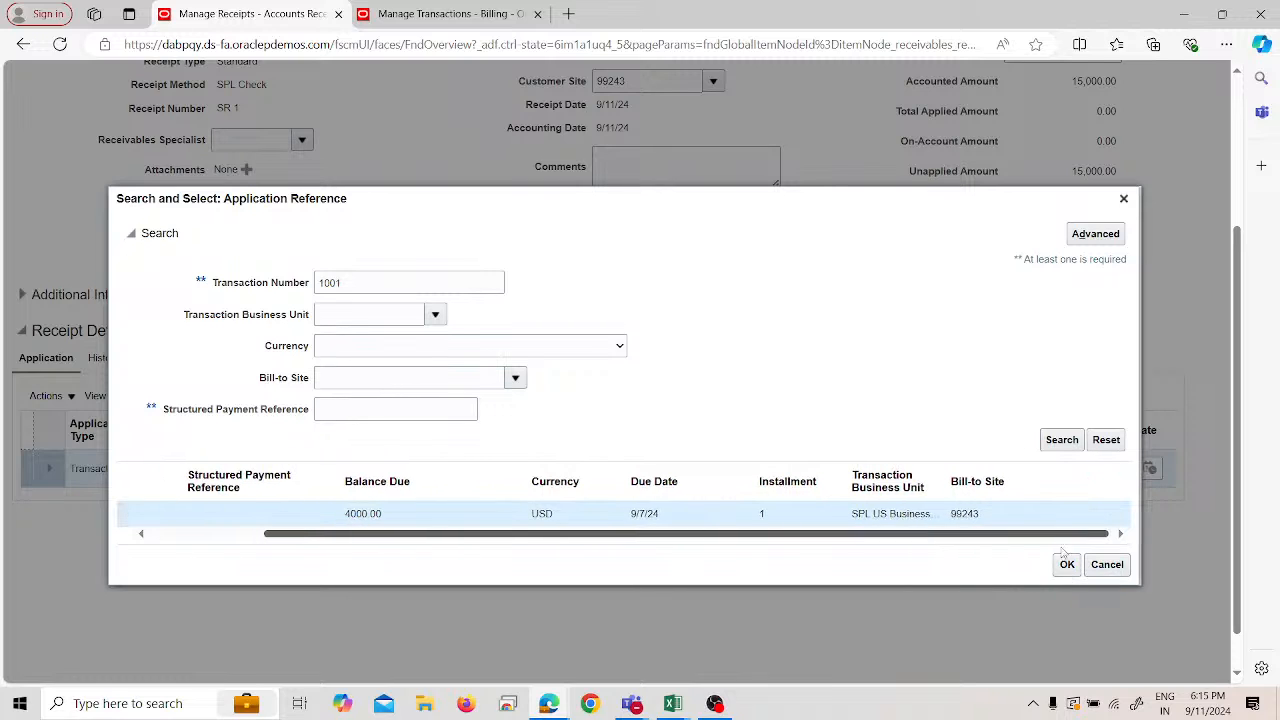
click(1068, 565)
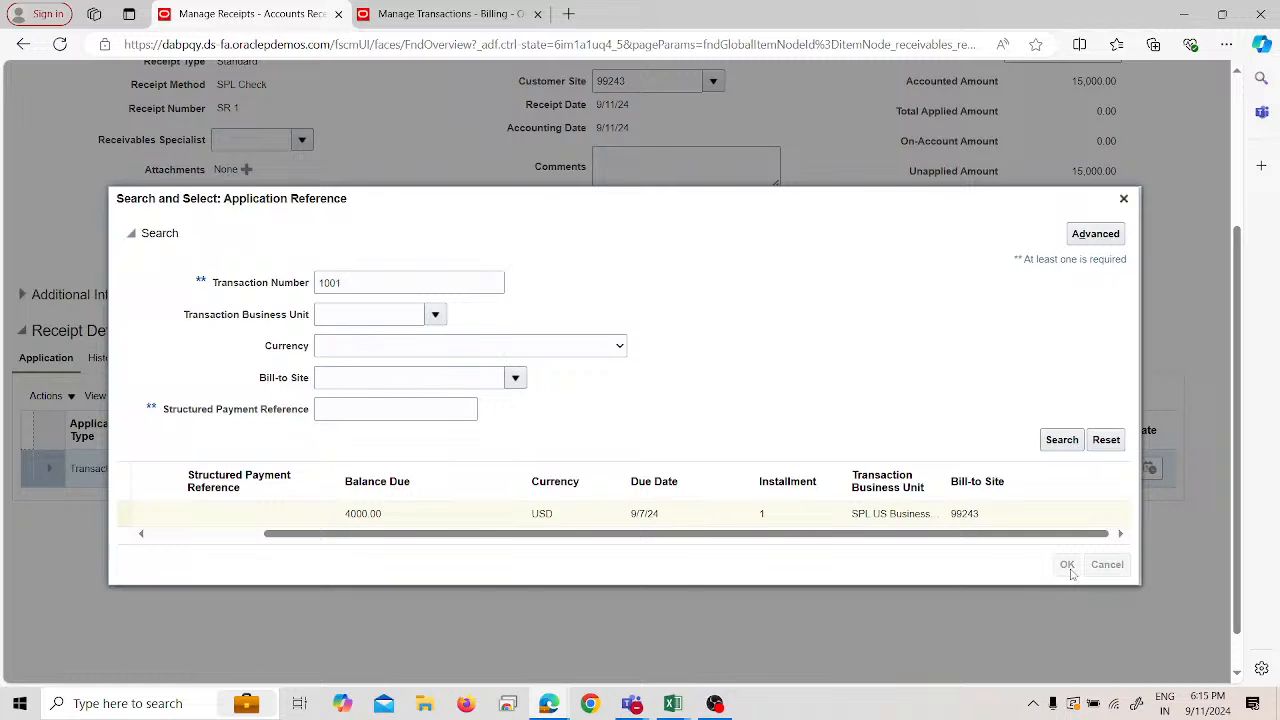
- Close the Manage Transactions tab and cancel the SR 1 receipt edit
scroll(916, 325, up, 1)
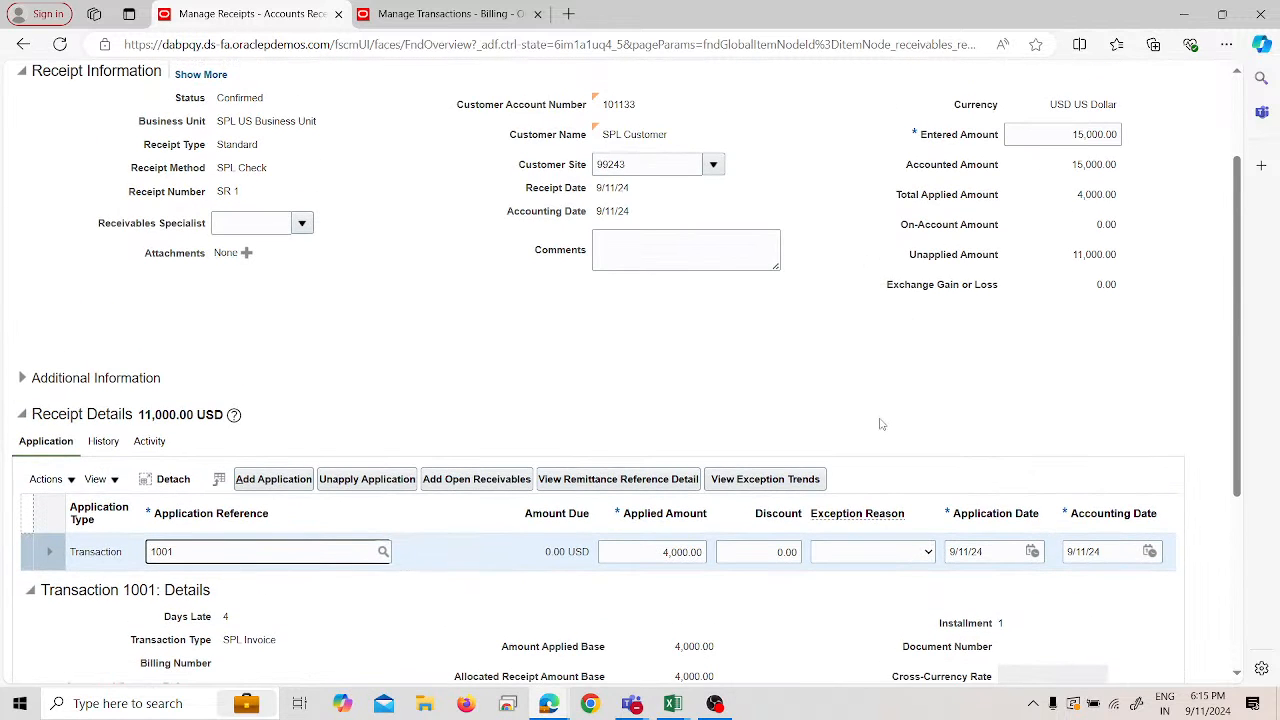
scroll(879, 424, up, 1)
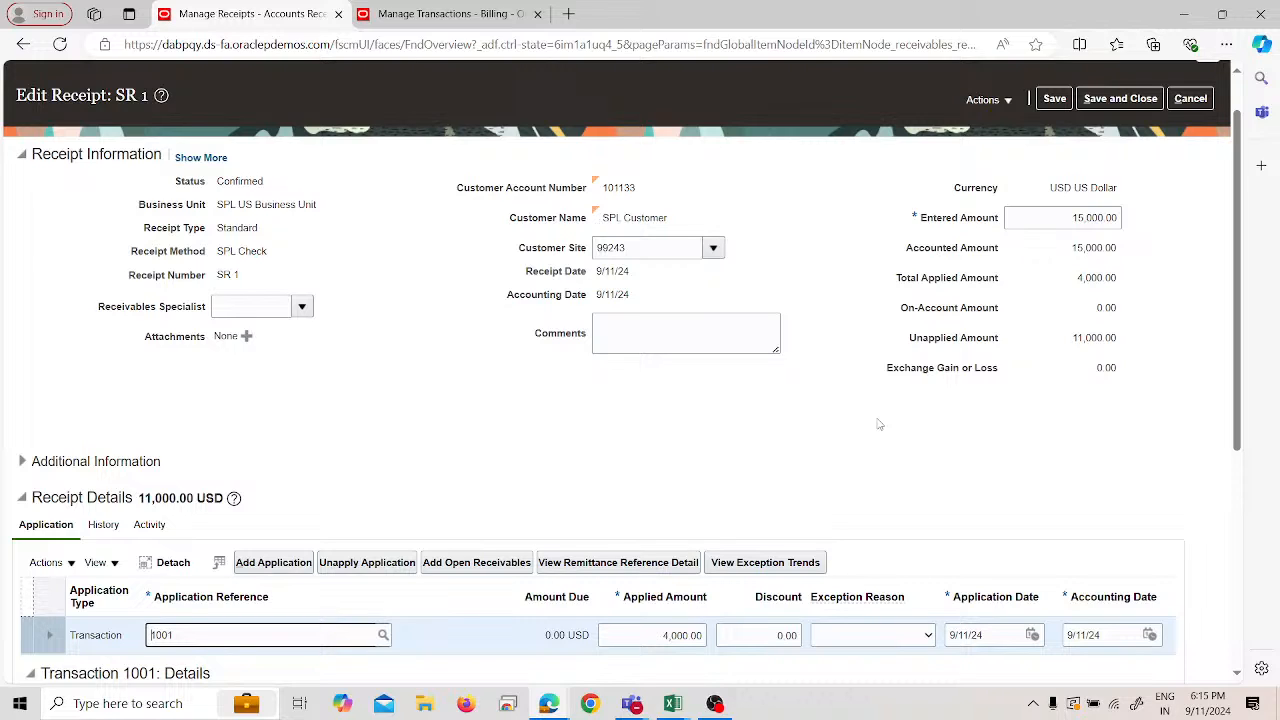
click(537, 14)
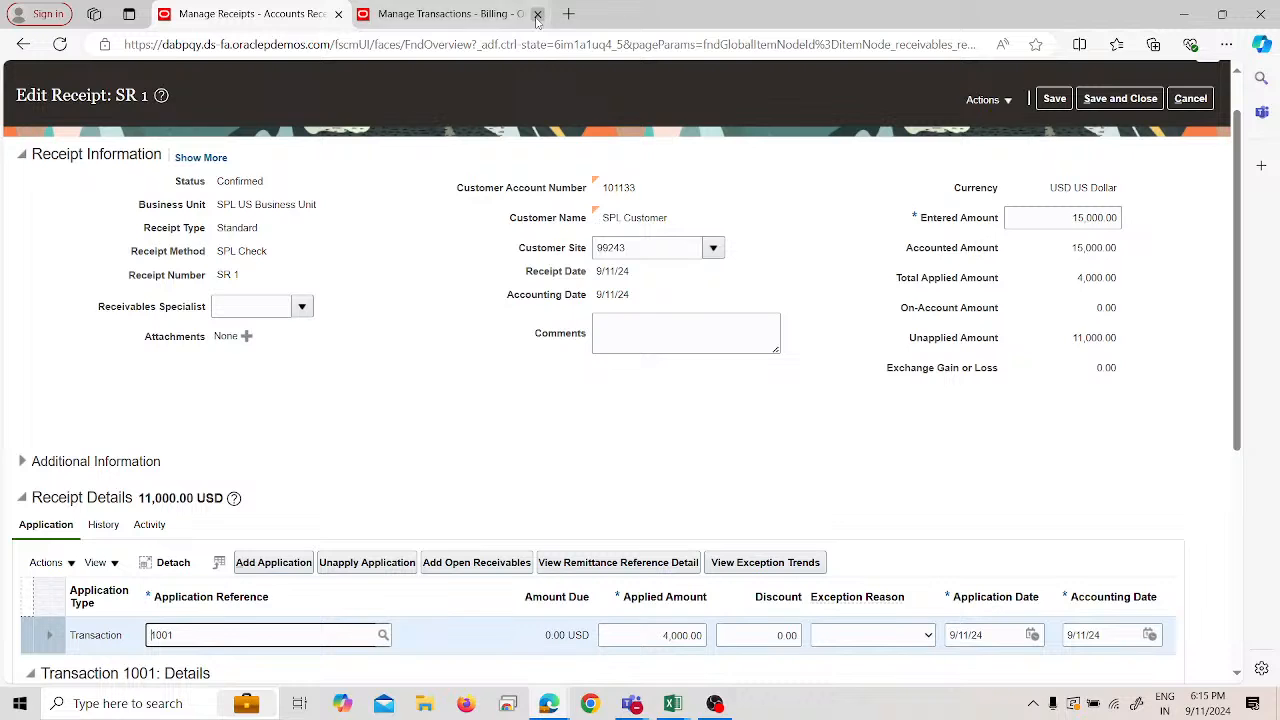
click(1190, 98)
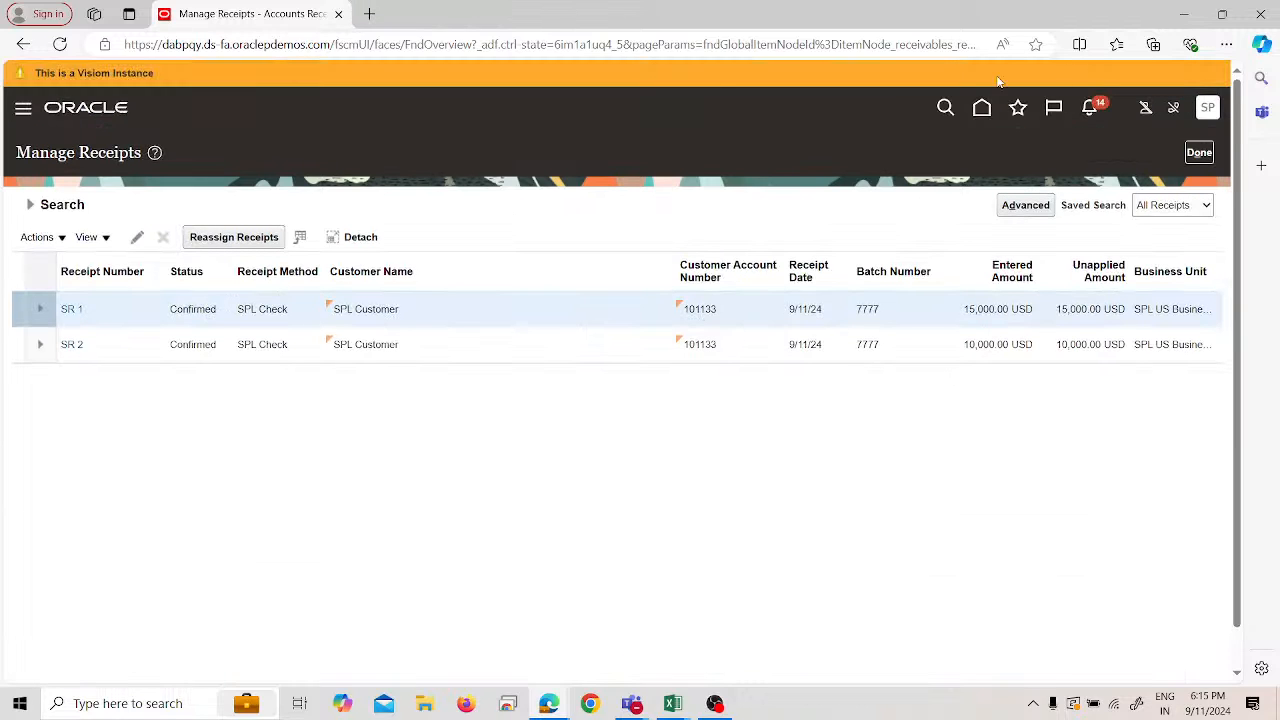
- Close CreateReceiptBatches.xlsx in Excel without saving and select cell A44 in the notes sheet
click(75, 108)
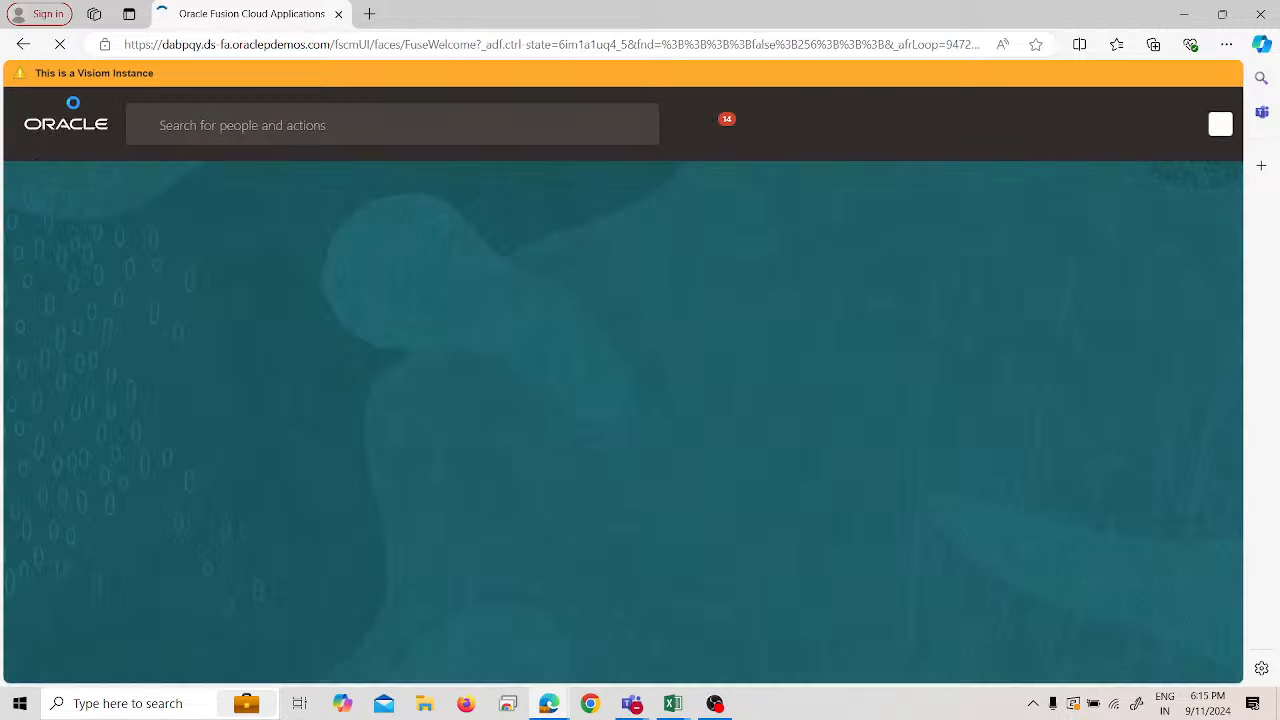
key(alt+Tab)
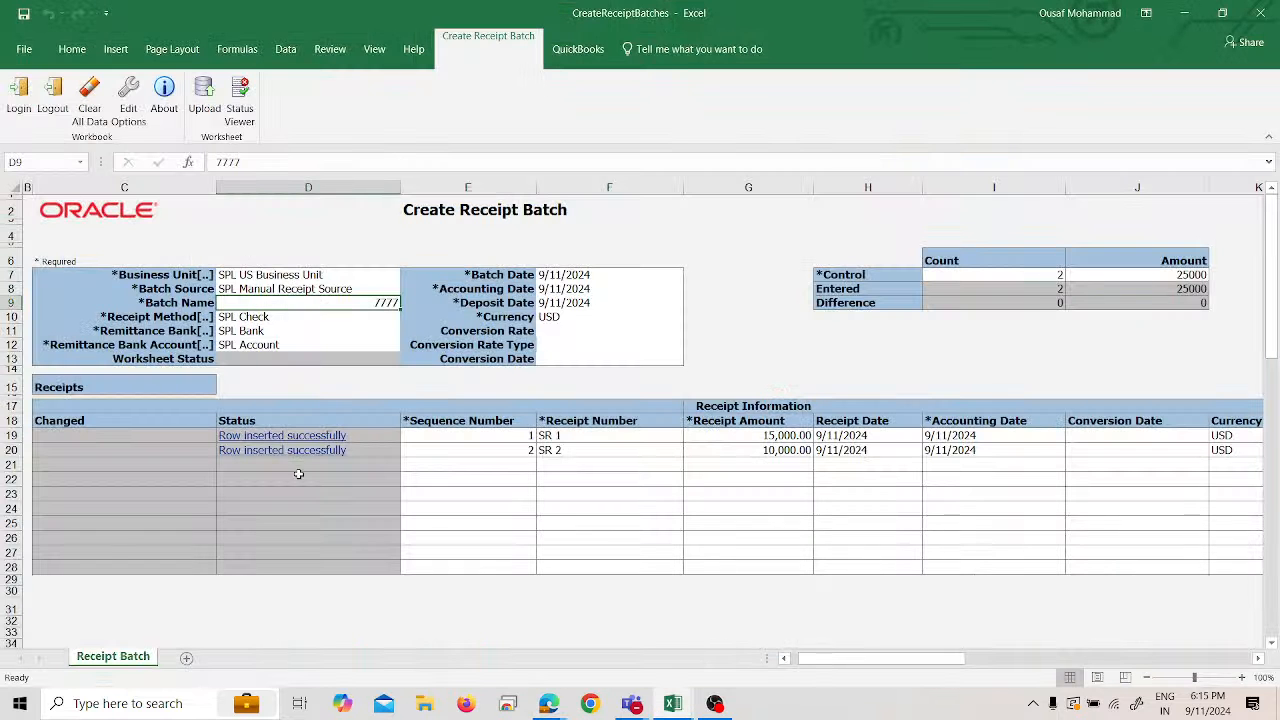
click(1258, 12)
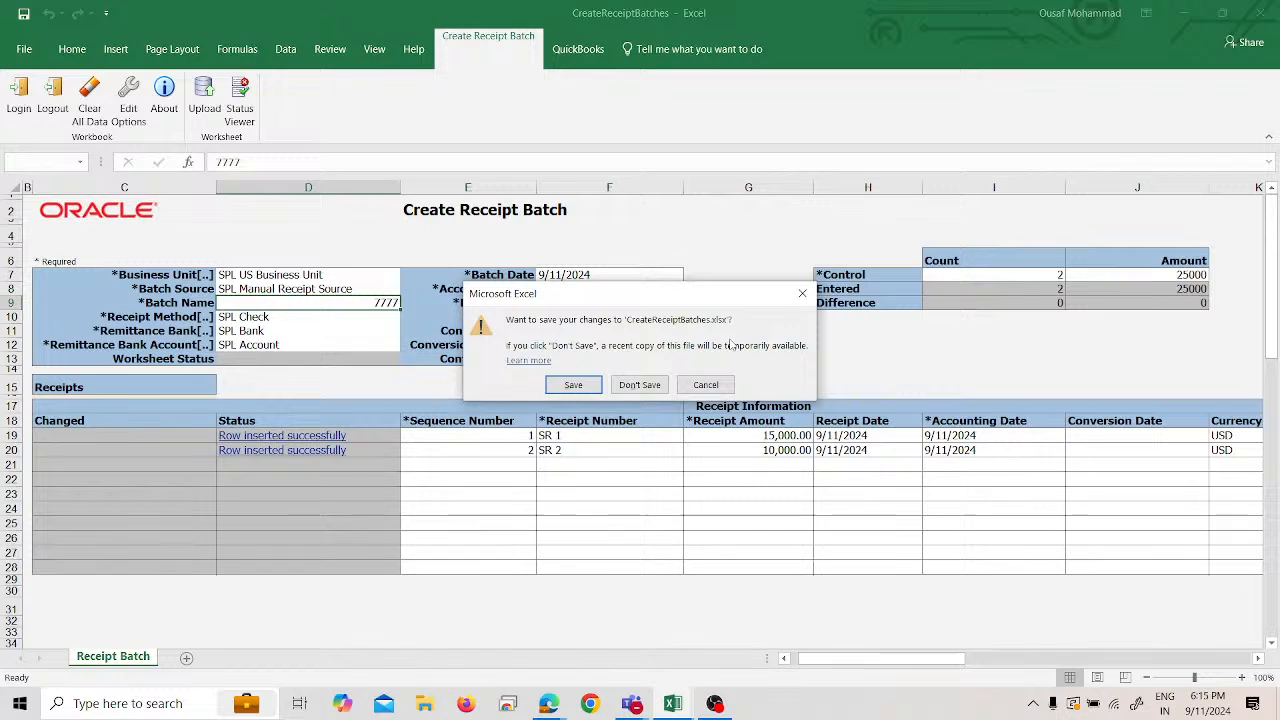
click(641, 382)
click(66, 595)
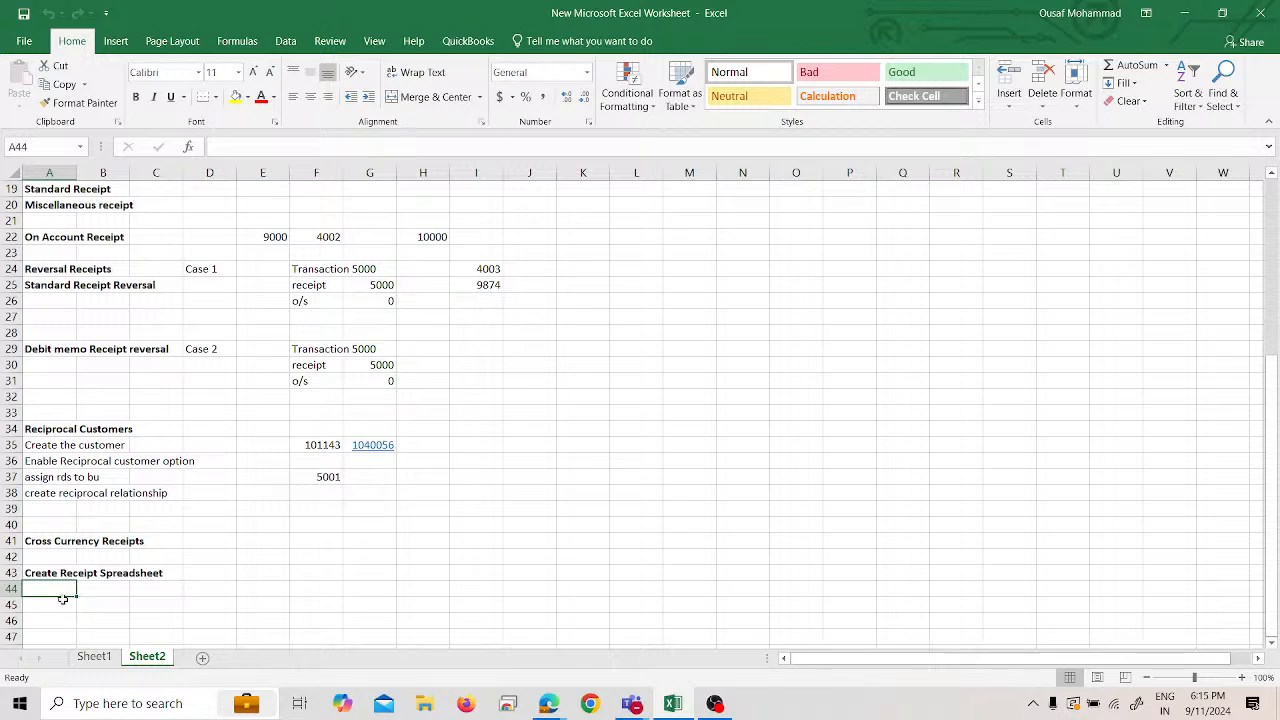
- Enter a bold 'Customer refund' heading in cell A45
click(62, 603)
text(Customer)
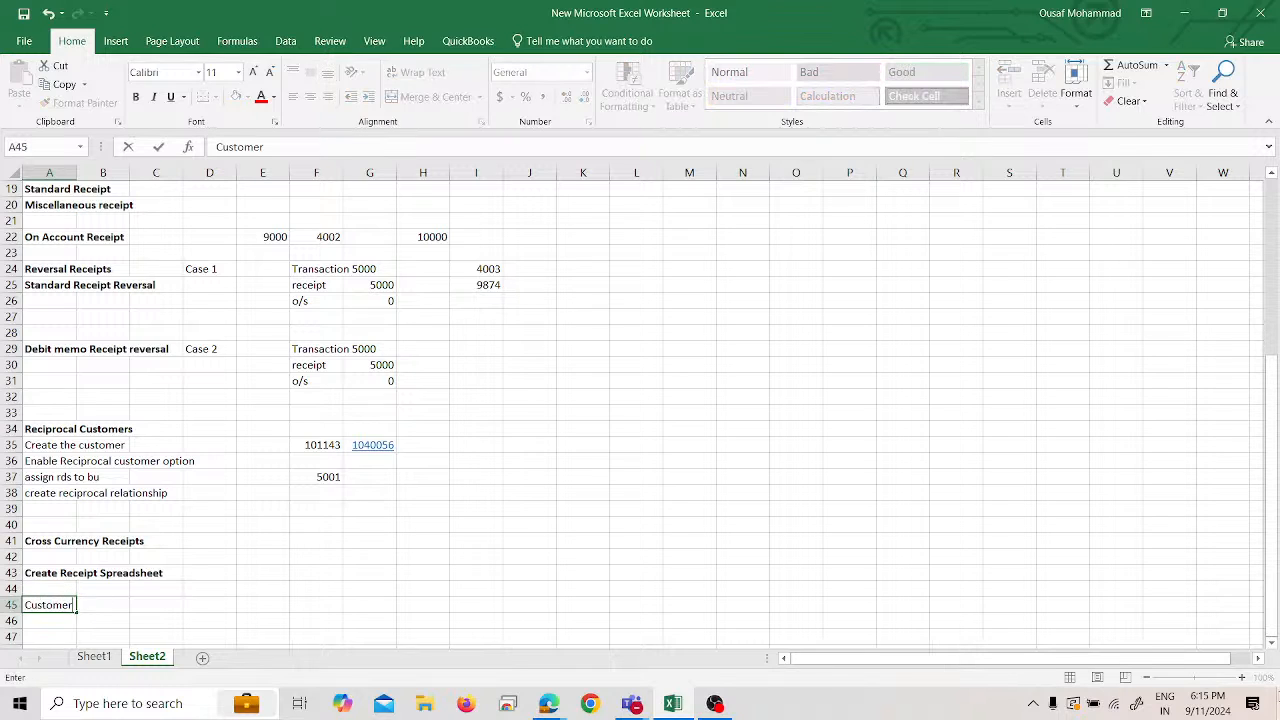
text( refud)
key(BackSpace)
text(nd)
key(Return)
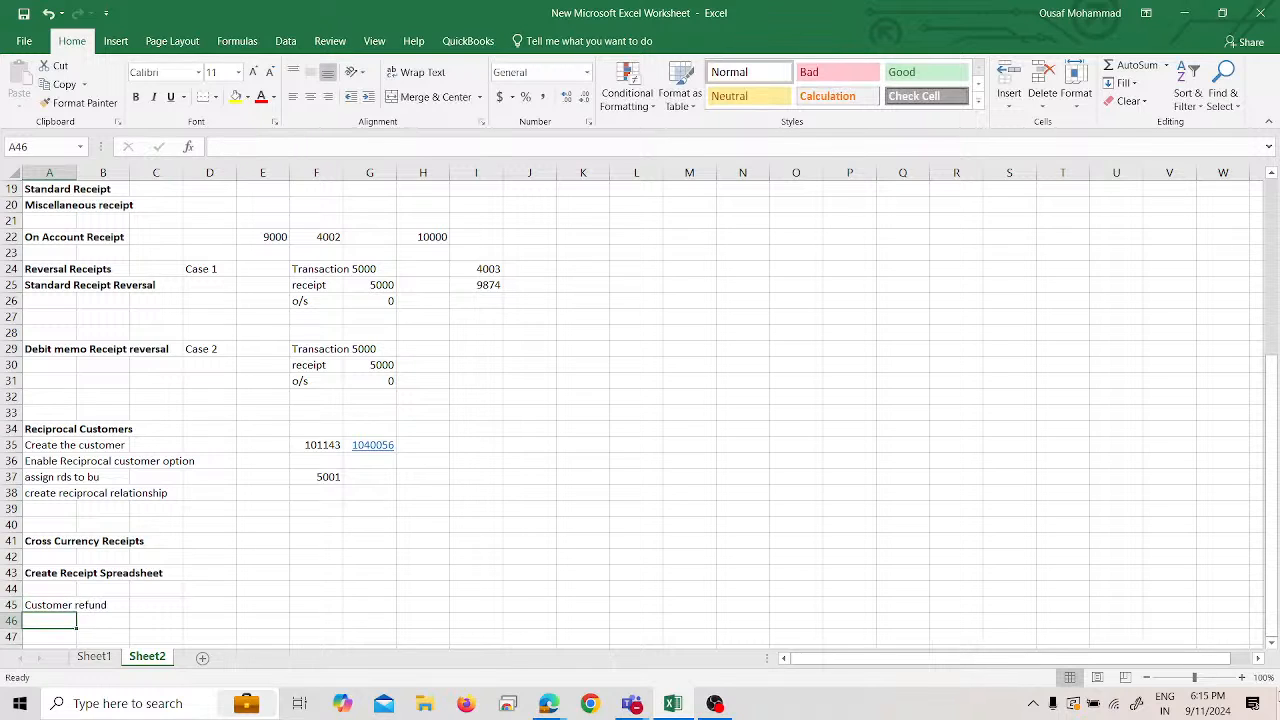
key(Up)
key(ctrl+b)
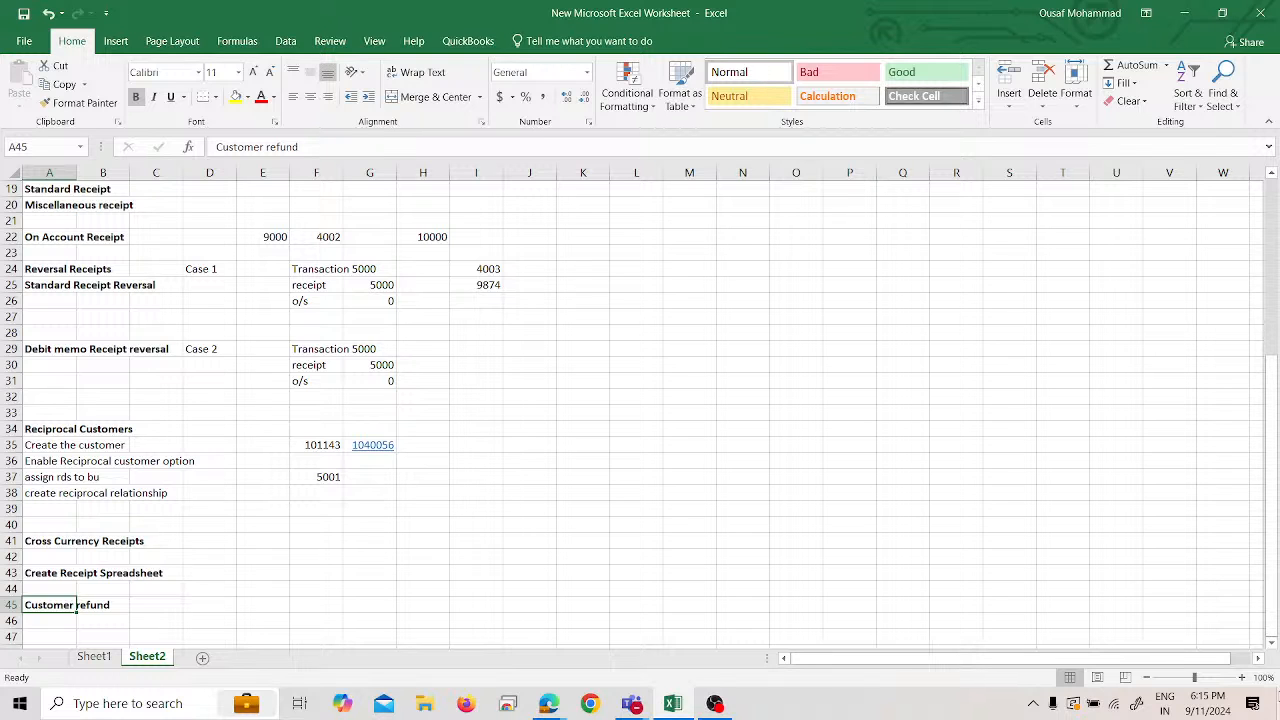
scroll(1197, 459, up, 3)
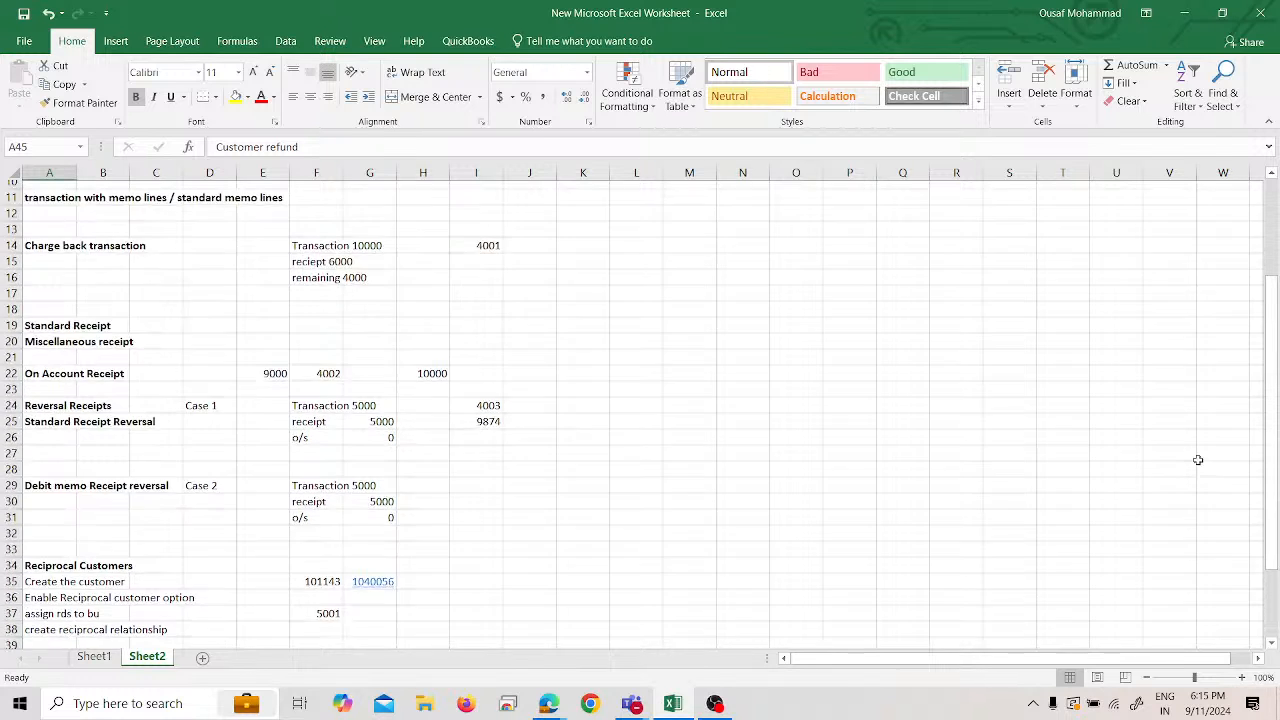
scroll(1195, 455, up, 1)
scroll(1194, 451, down, 1)
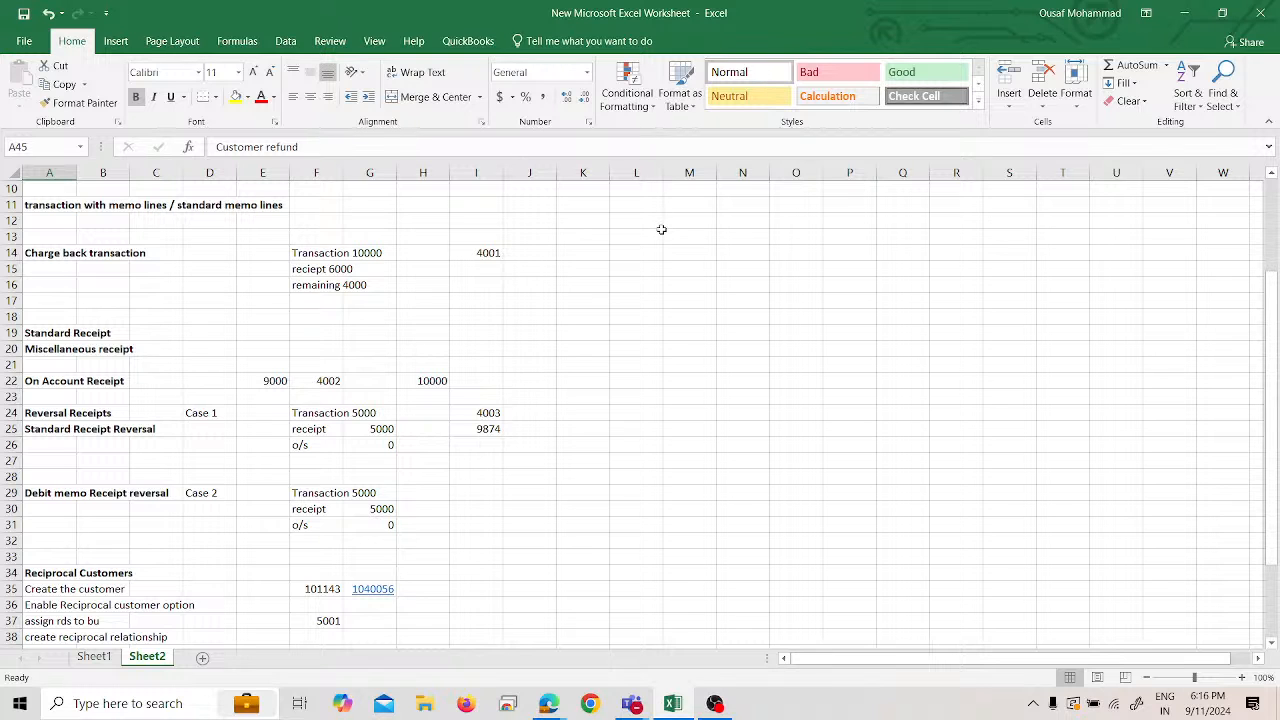
scroll(661, 230, down, 5)
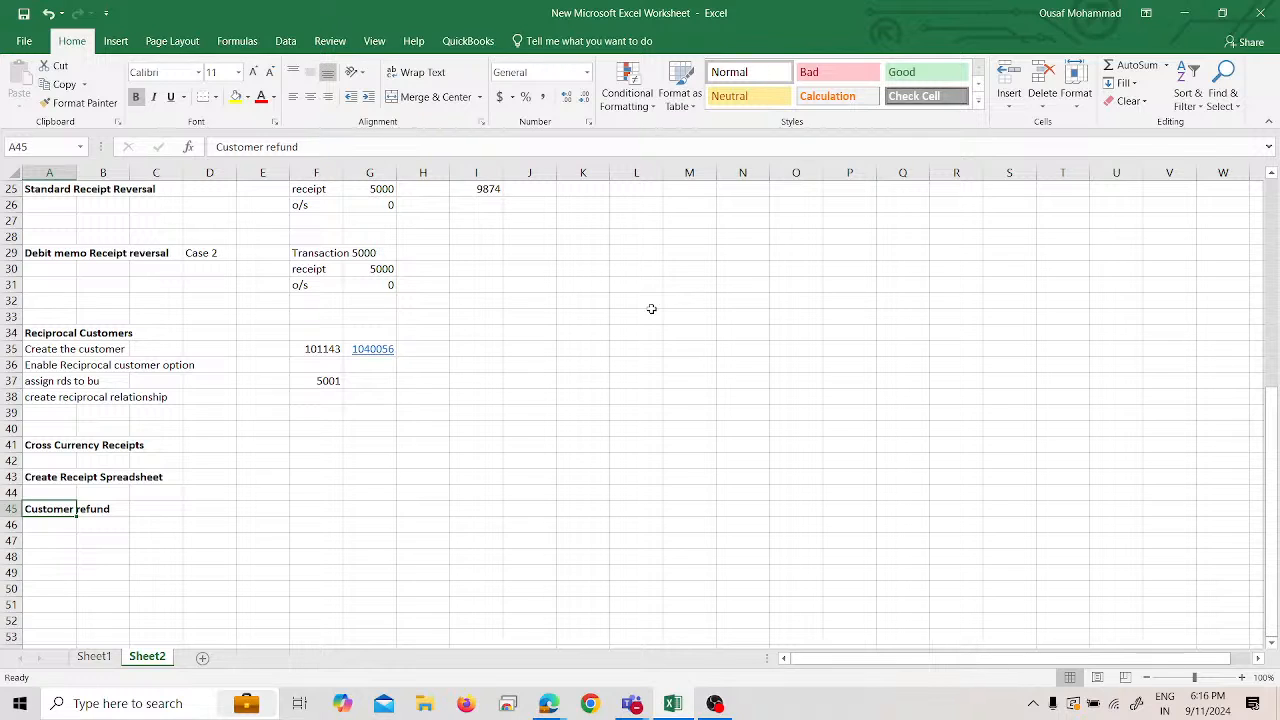
- Label D45 as transaction with amount 9000 in F45, correcting the mistyped 90000
key(Right)
key(Right)
key(Right)
text(tr)
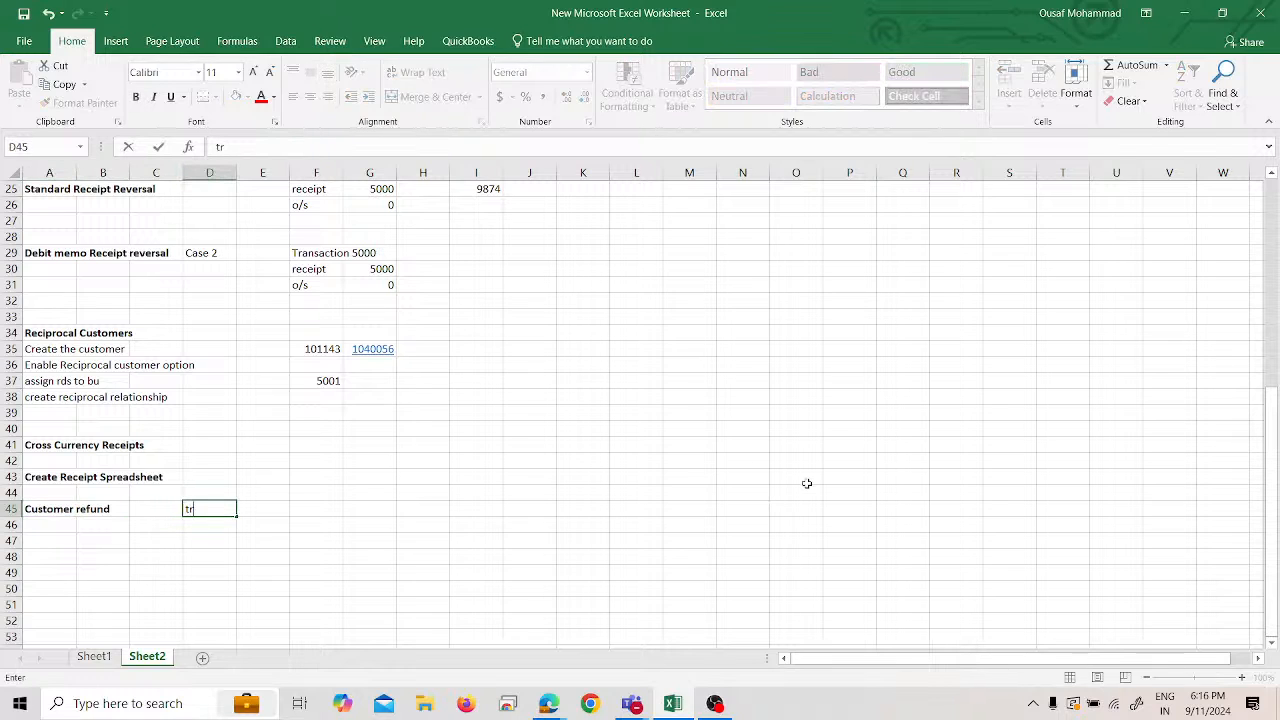
text(na)
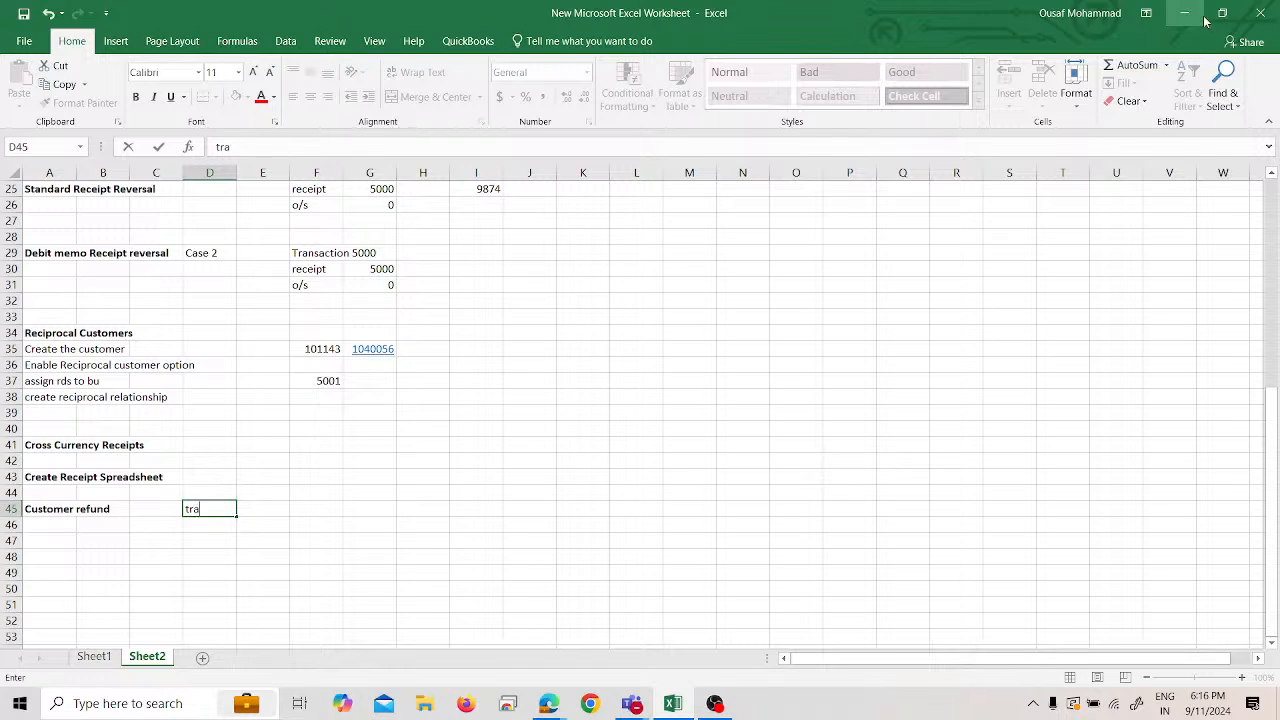
text(nsaction)
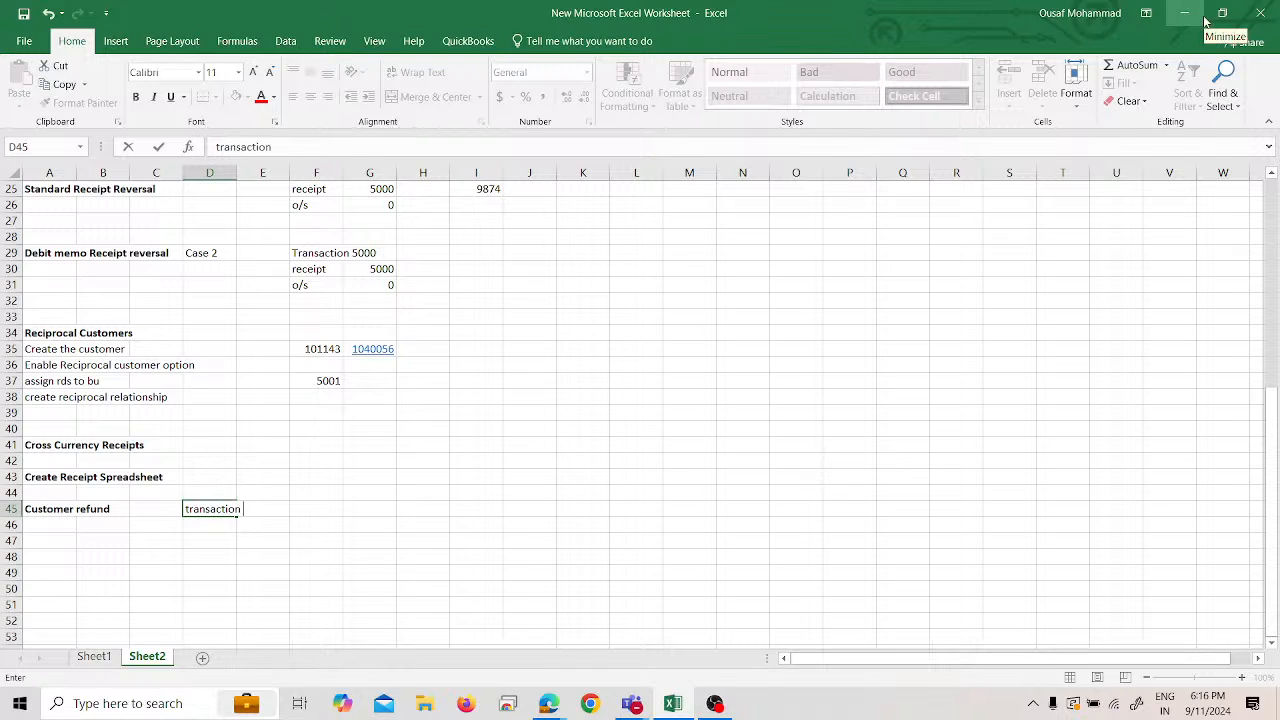
key(Right)
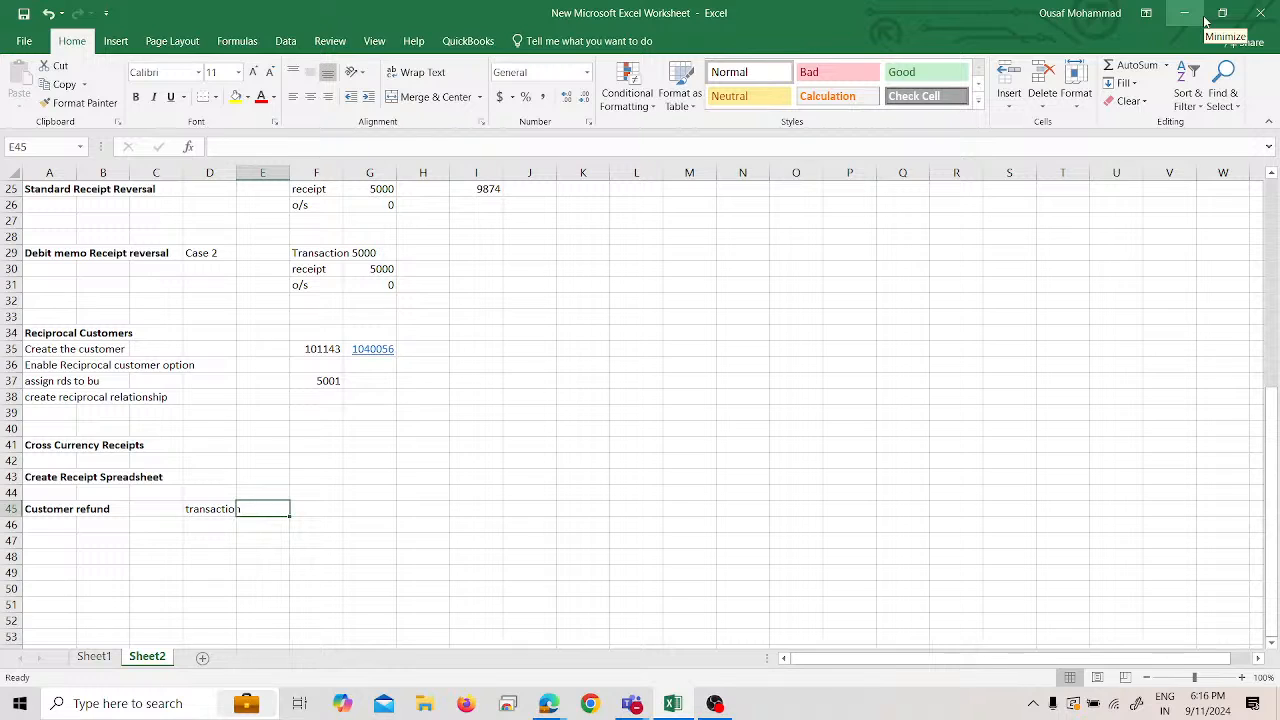
key(Right)
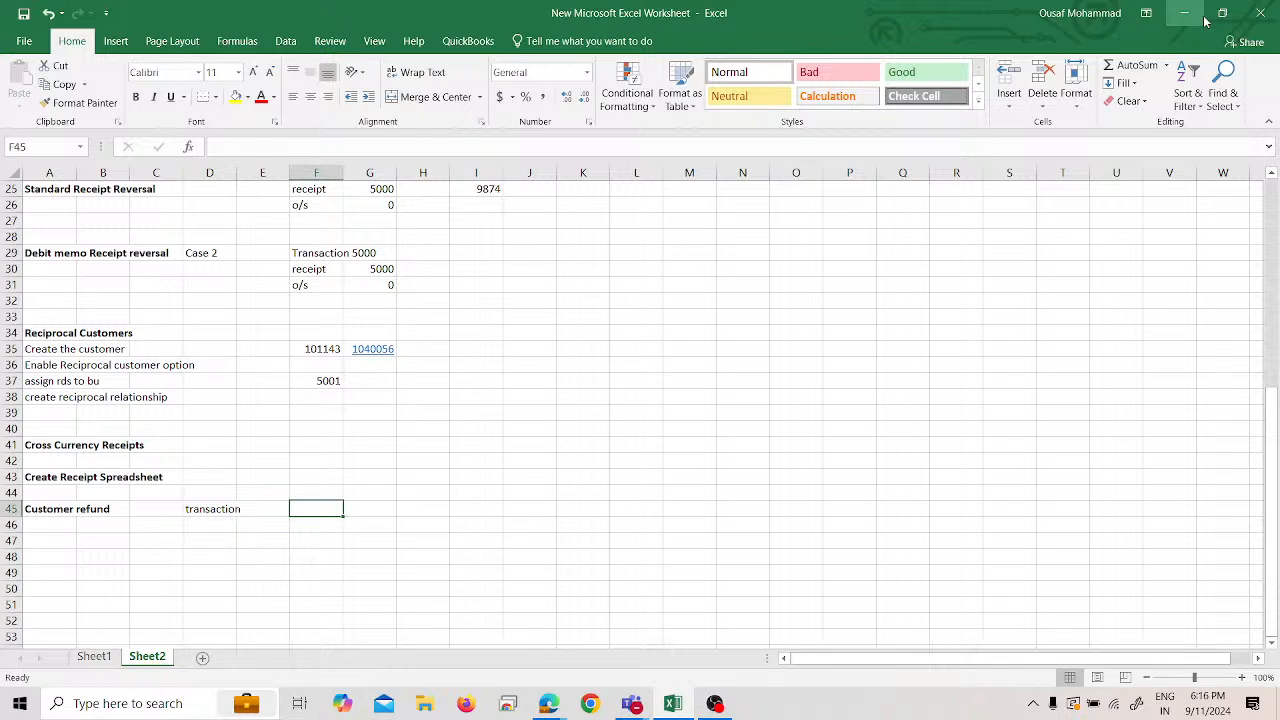
text(90000)
key(Return)
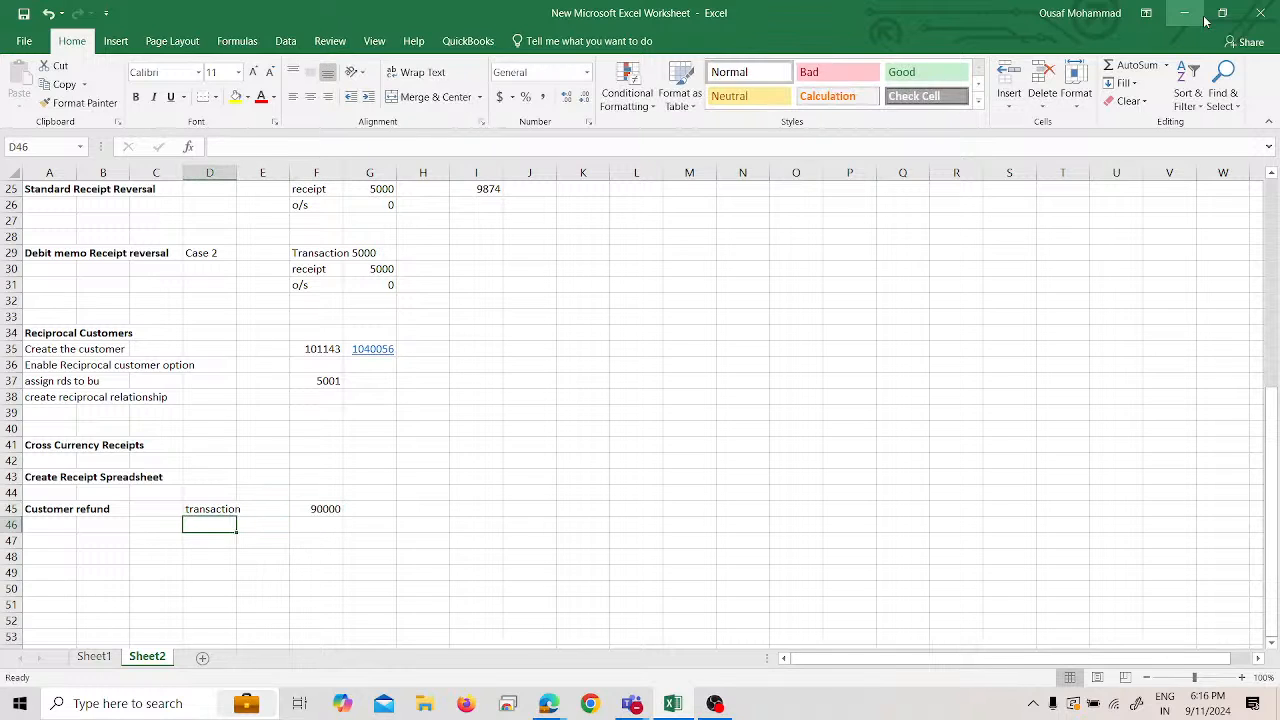
key(Up)
key(Right)
key(Right)
text(9000)
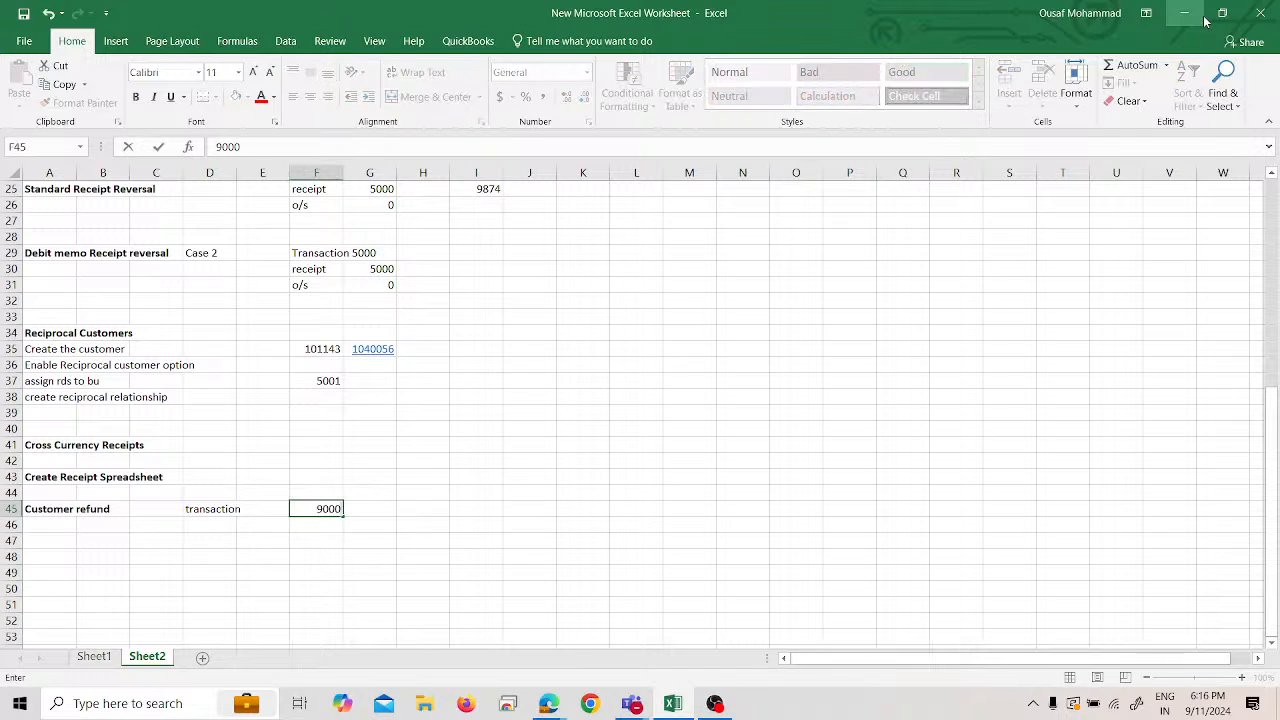
key(Return)
- Add Receipt 10000 in row 46 and Bal 1000 in row 47
key(Left)
key(Left)
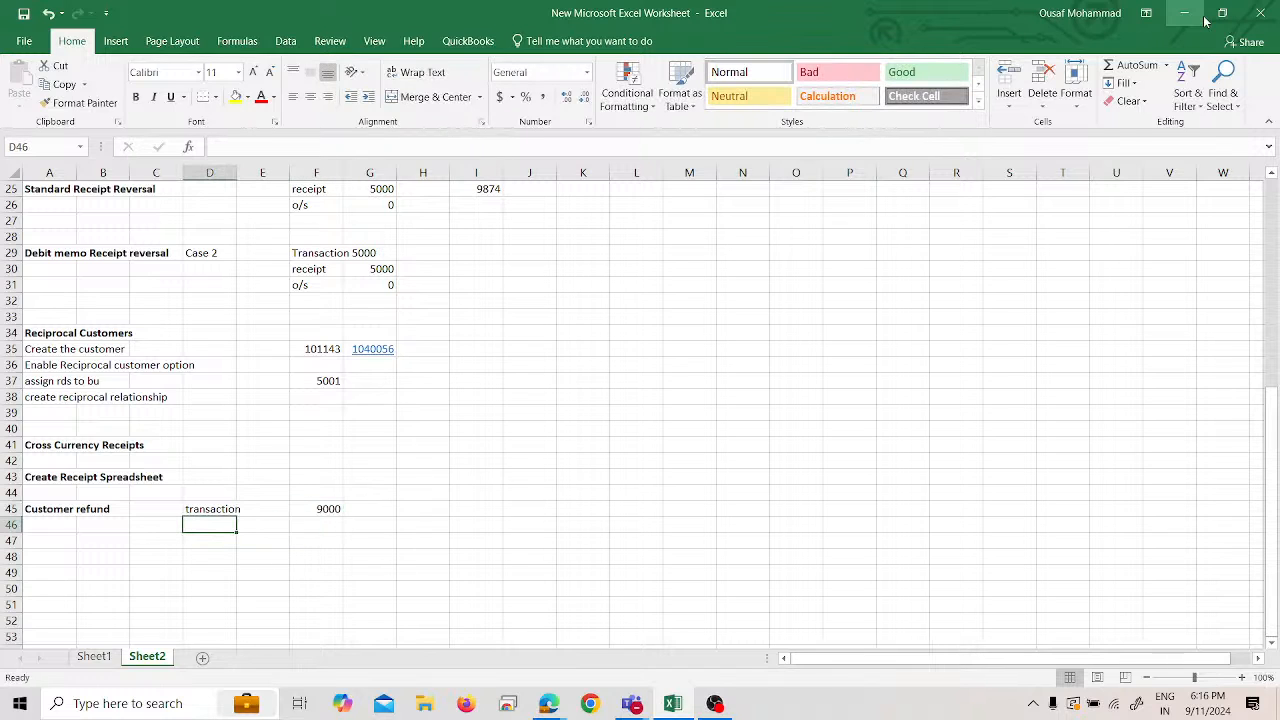
text(Receipt)
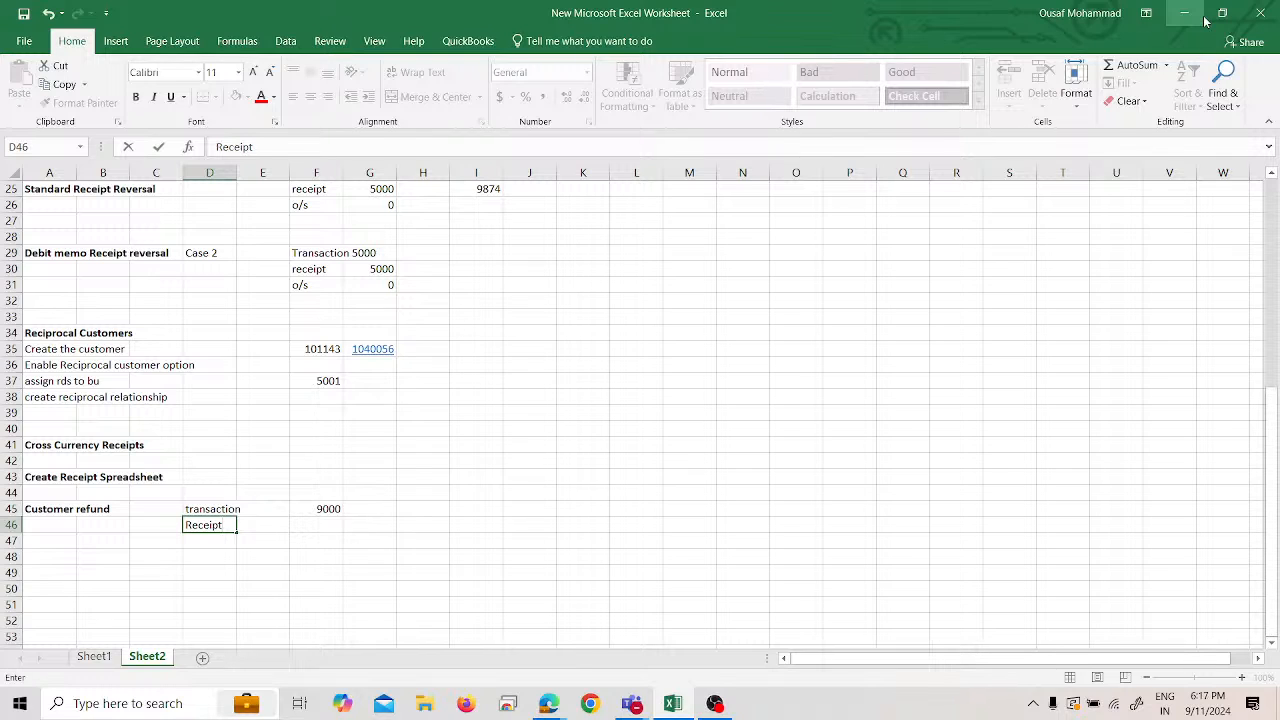
key(Right)
key(Right)
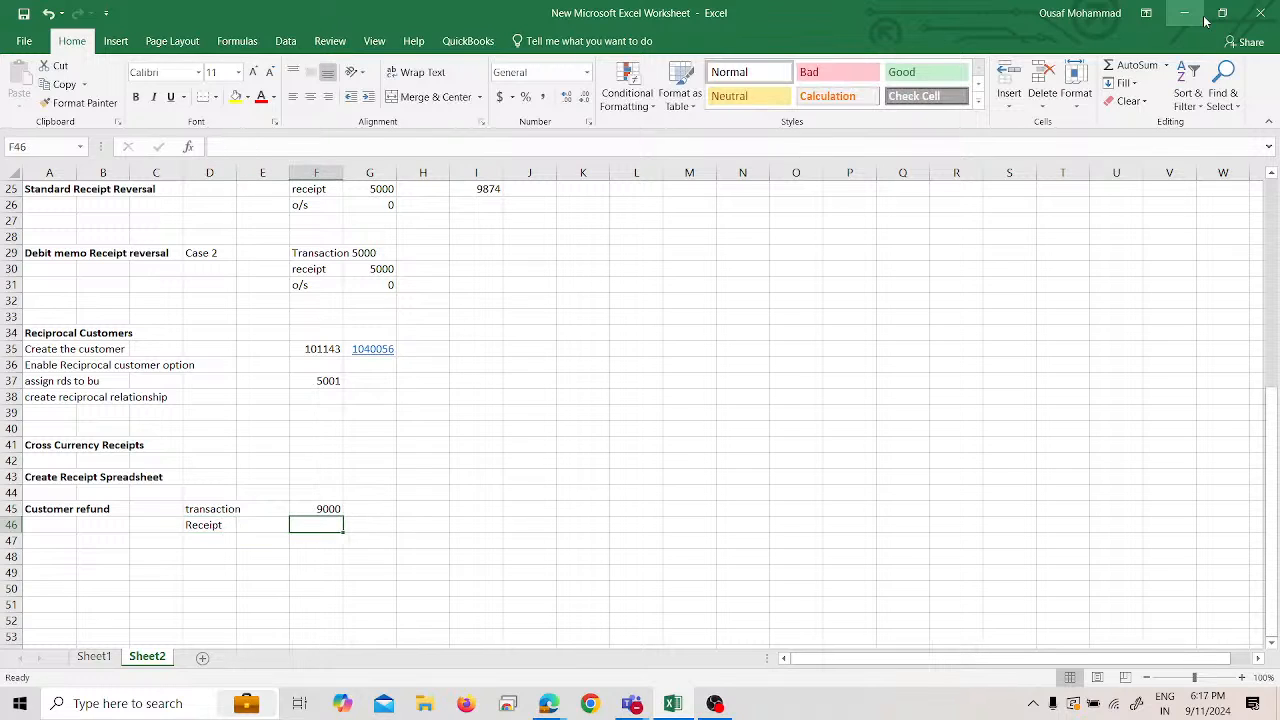
text(10000)
key(Return)
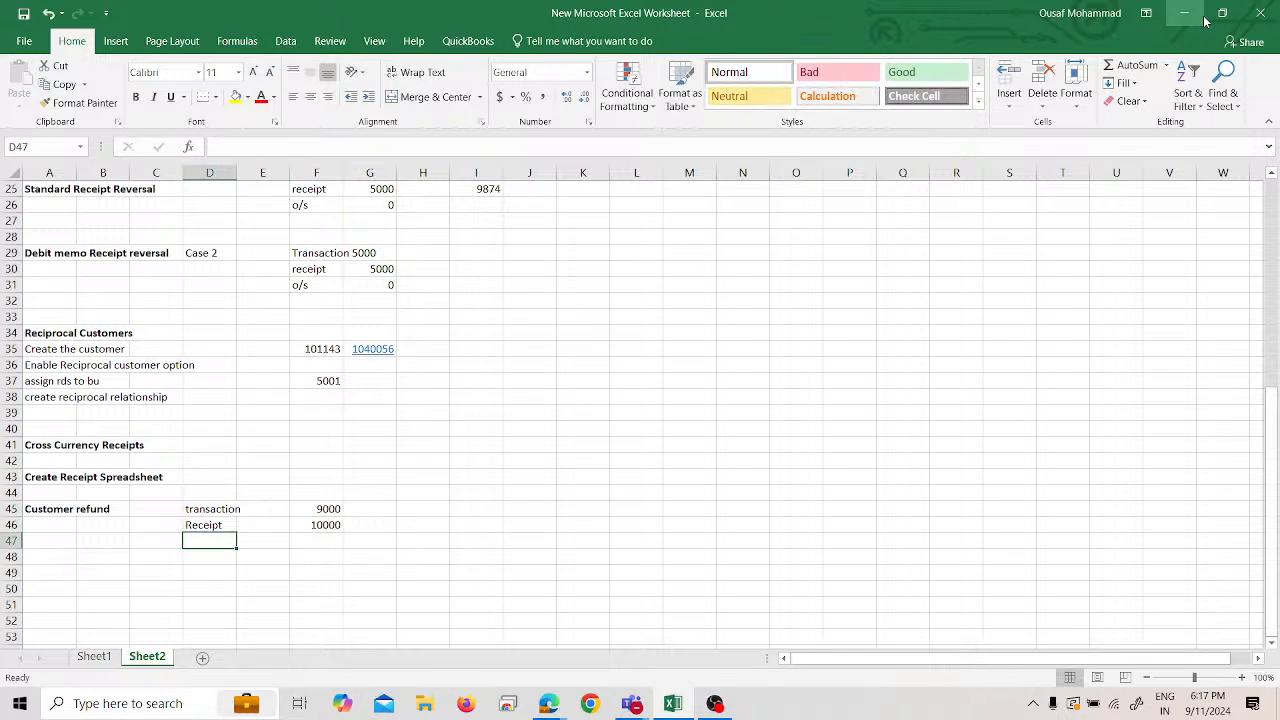
text(Ba)
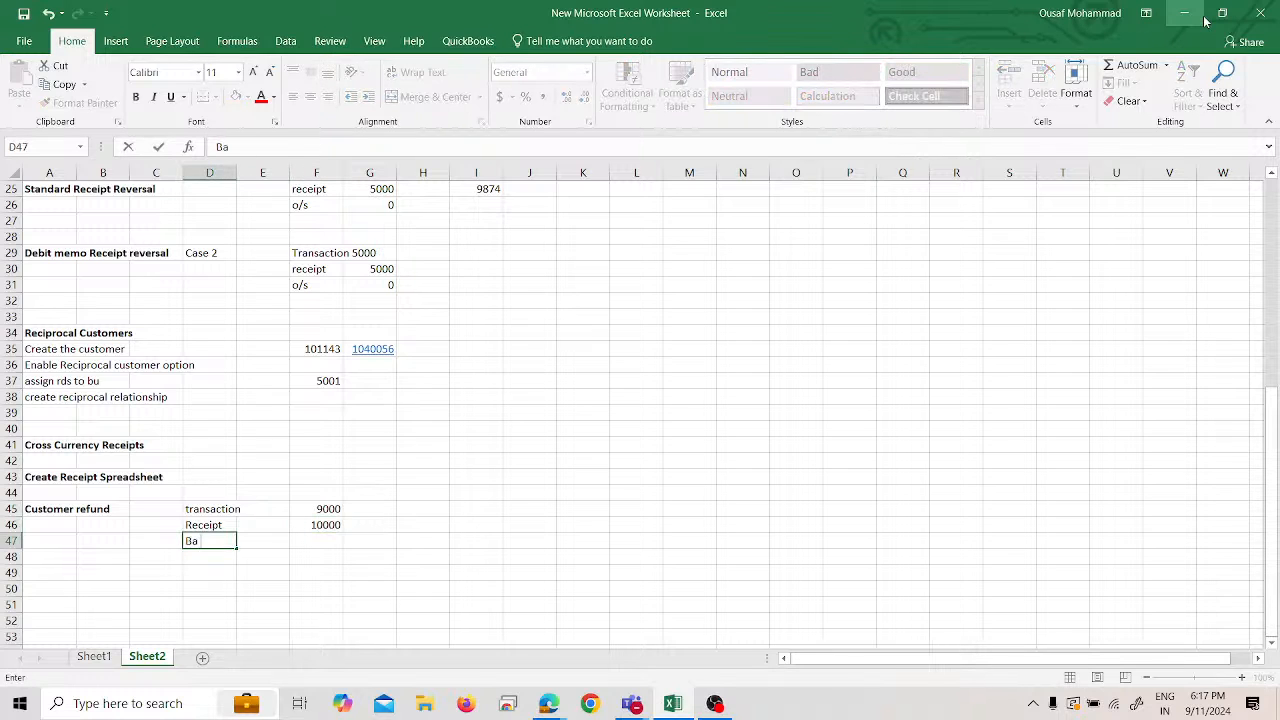
text(l /)
key(BackSpace)
key(BackSpace)
key(BackSpace)
key(BackSpace)
key(BackSpace)
text(Bal)
key(Tab)
key(Tab)
text(1000)
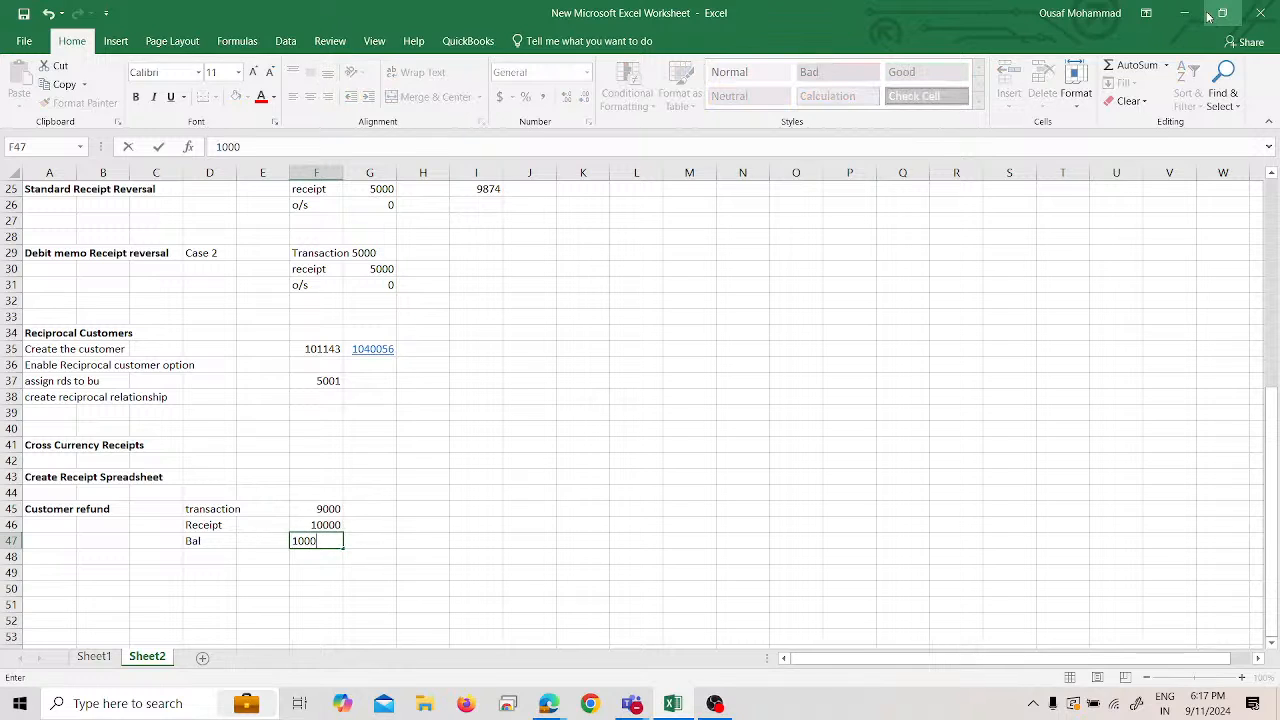
key(Return)
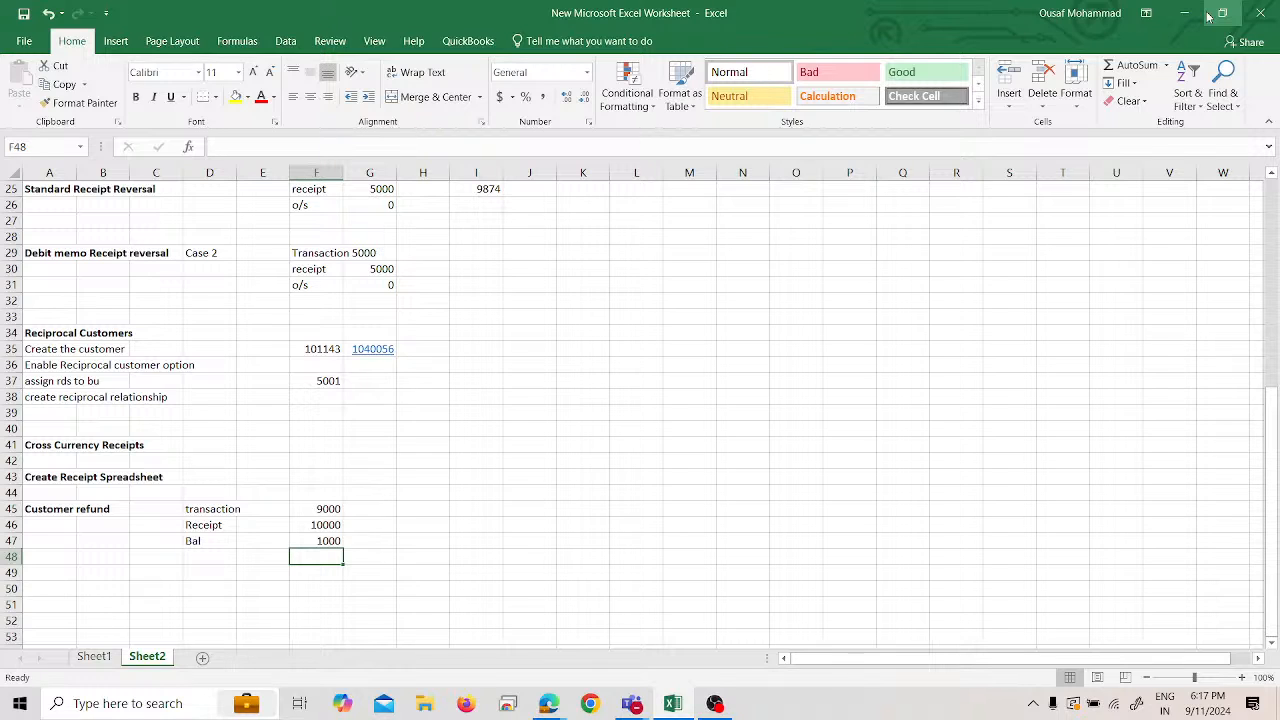
- Open project SPL_IMPL from the Setup and Maintenance Implementation Projects overview
click(1200, 13)
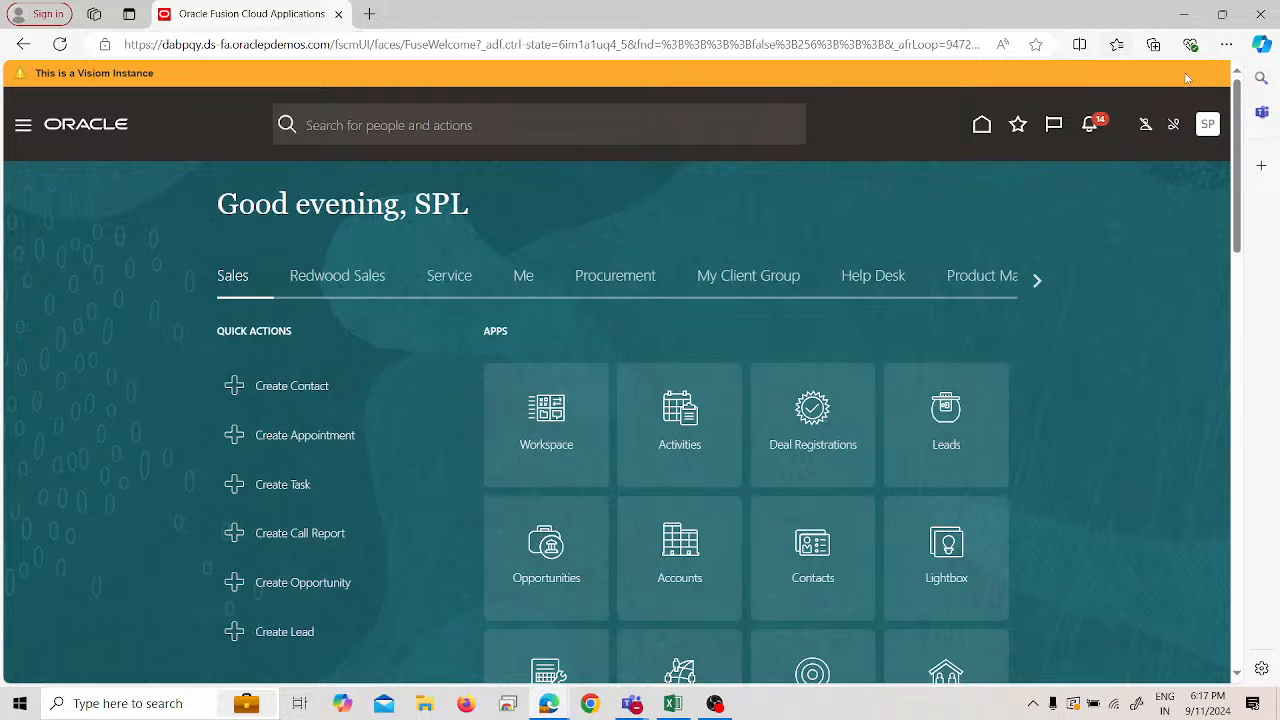
click(1205, 130)
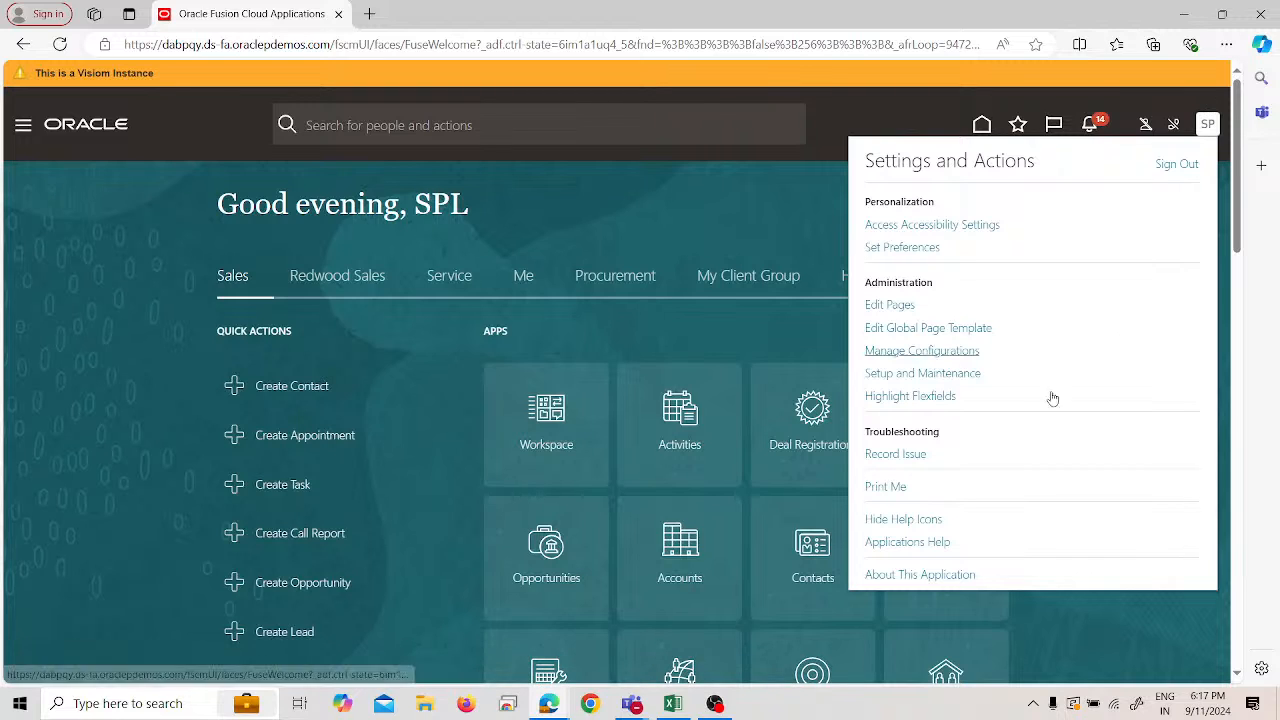
click(966, 376)
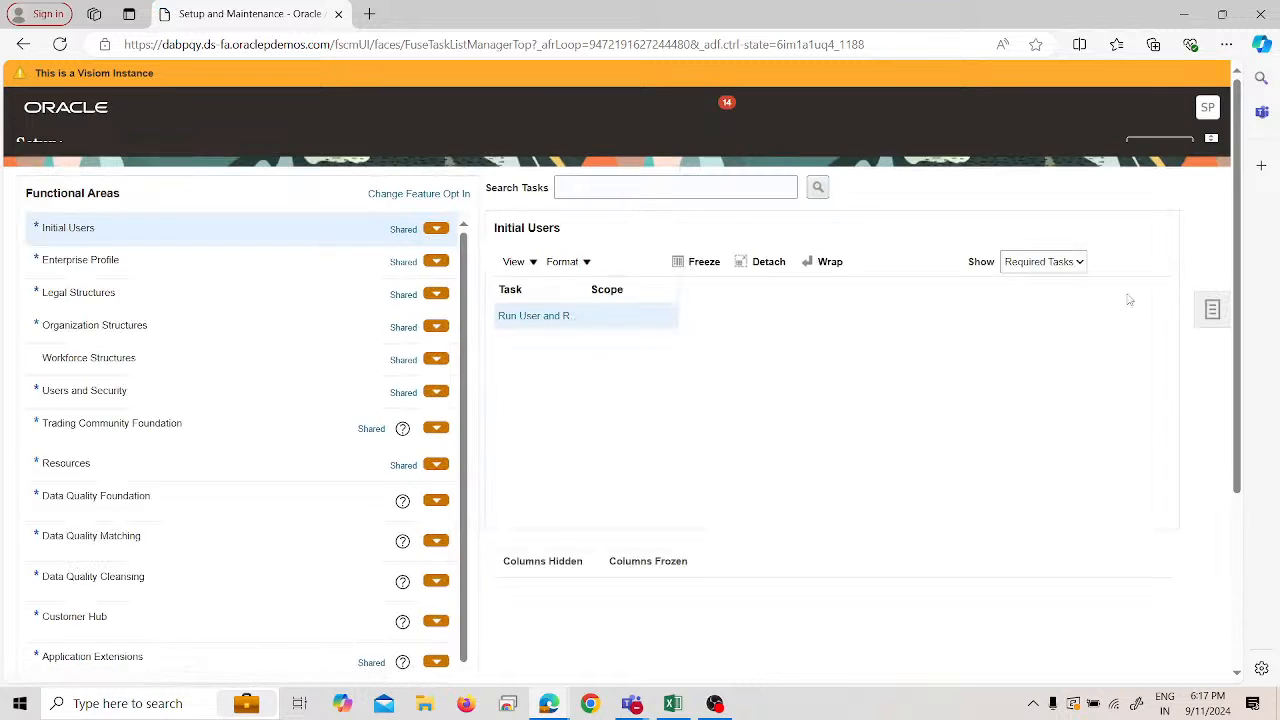
click(1208, 335)
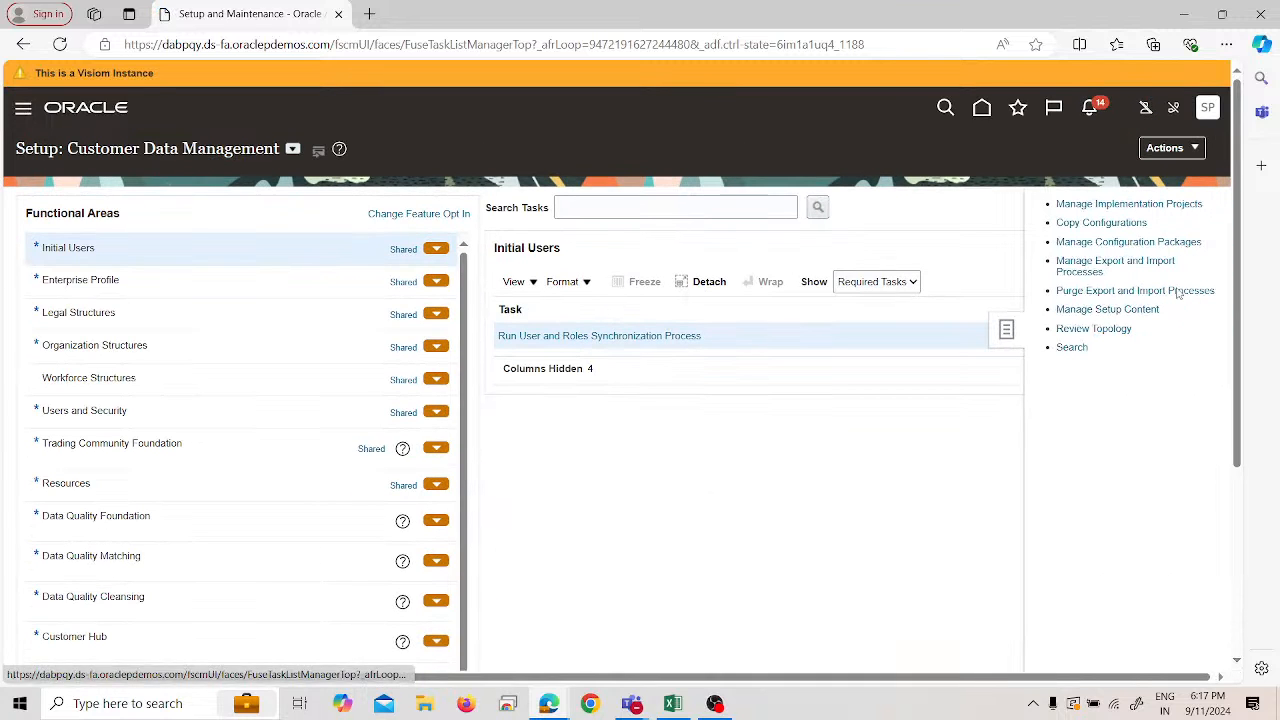
click(1148, 206)
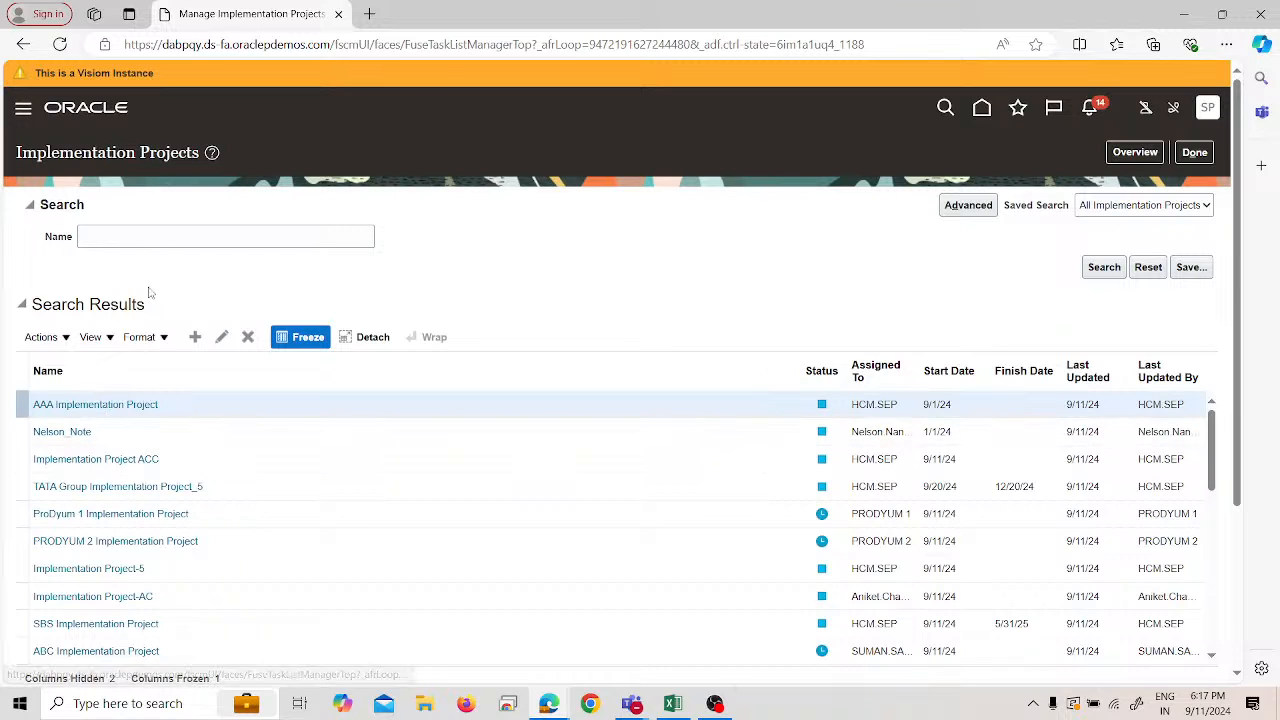
click(1121, 154)
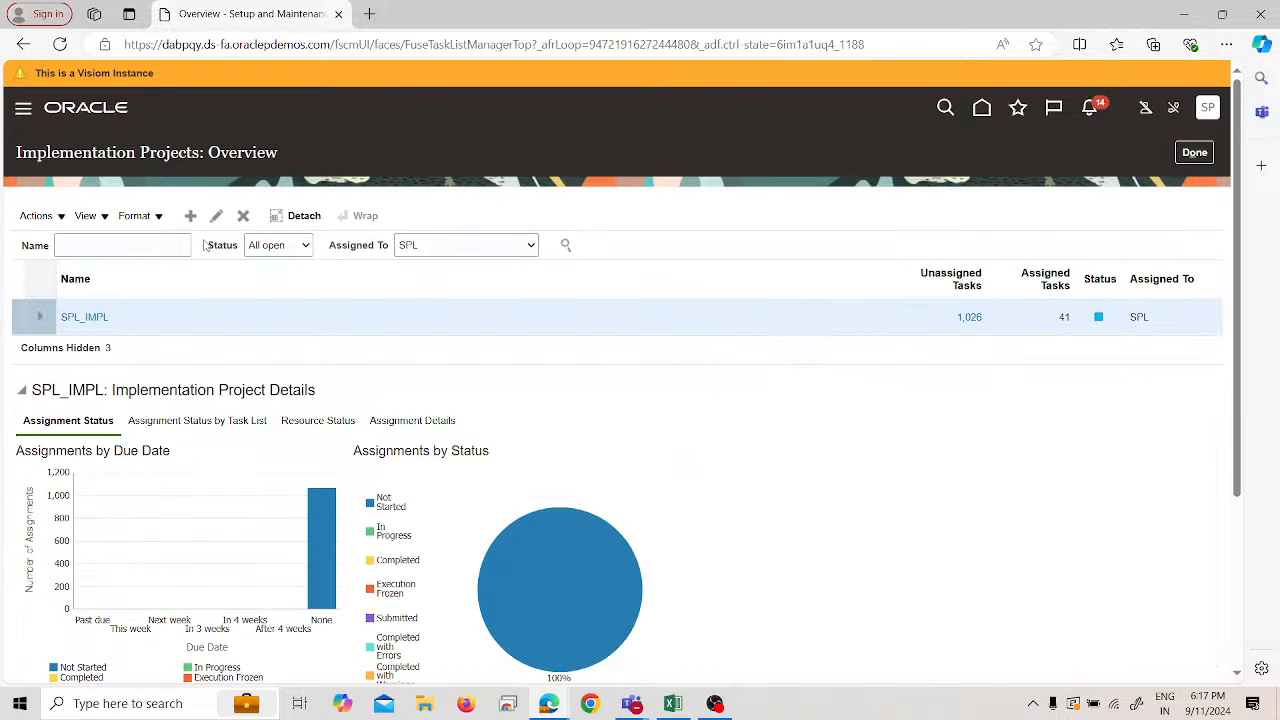
click(151, 246)
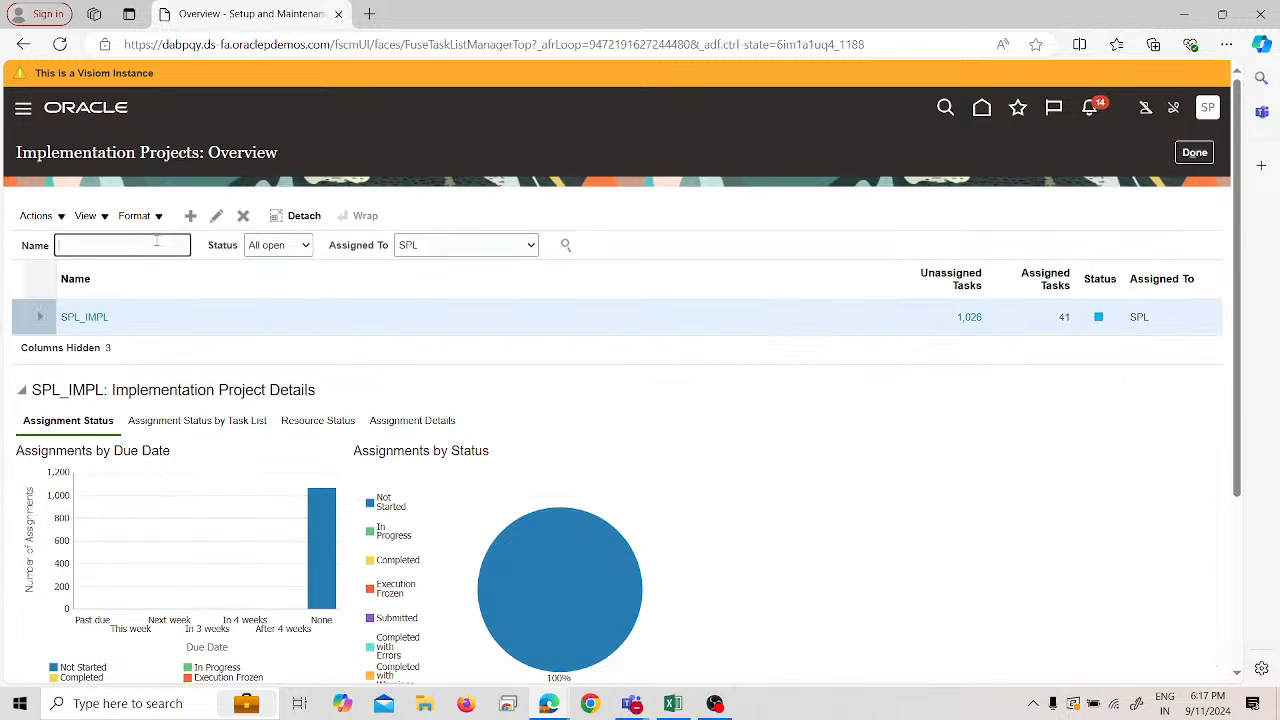
click(95, 316)
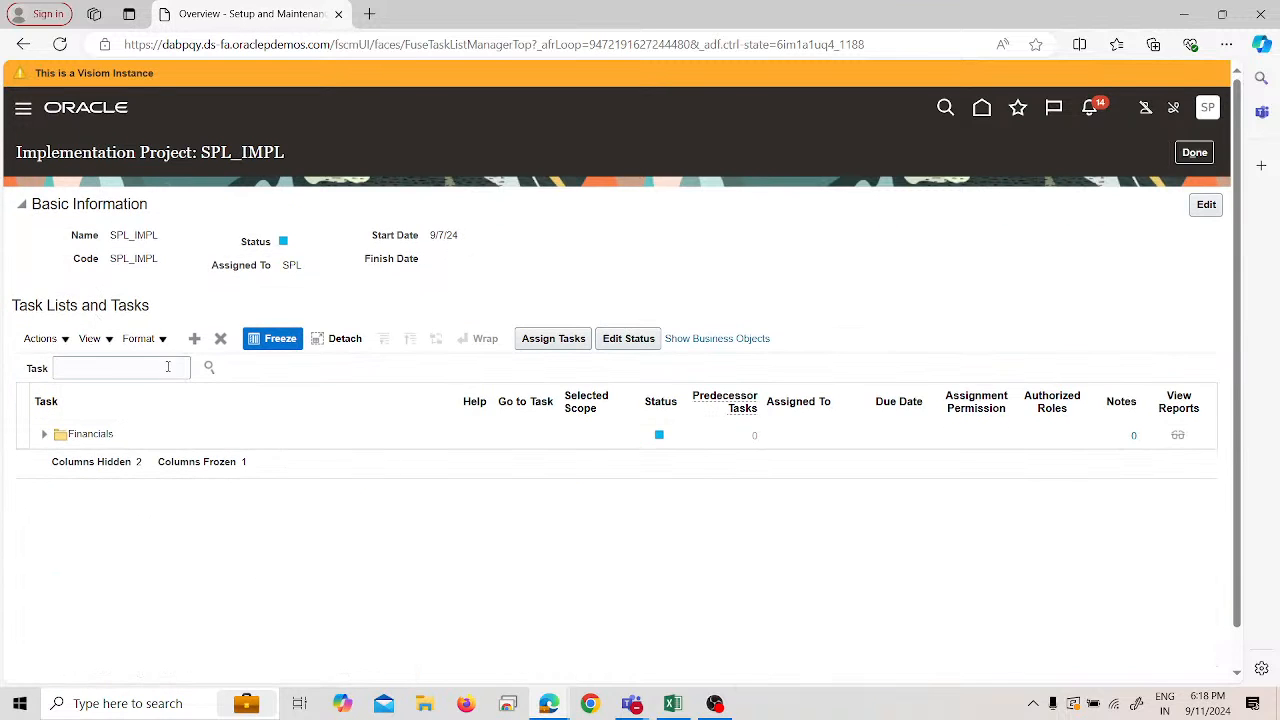
- Search SPL_IMPL tasks for 'system options' and open Manage Receivables System Options
click(168, 368)
text(ystem options)
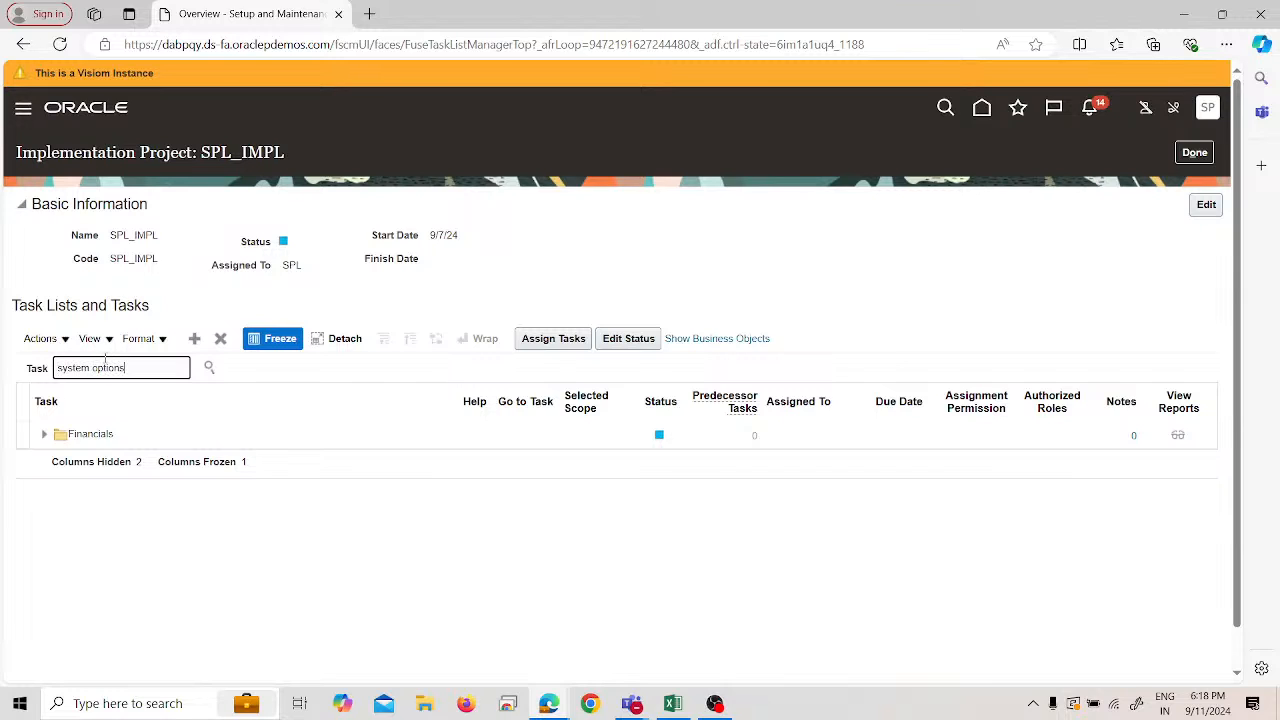
key(Return)
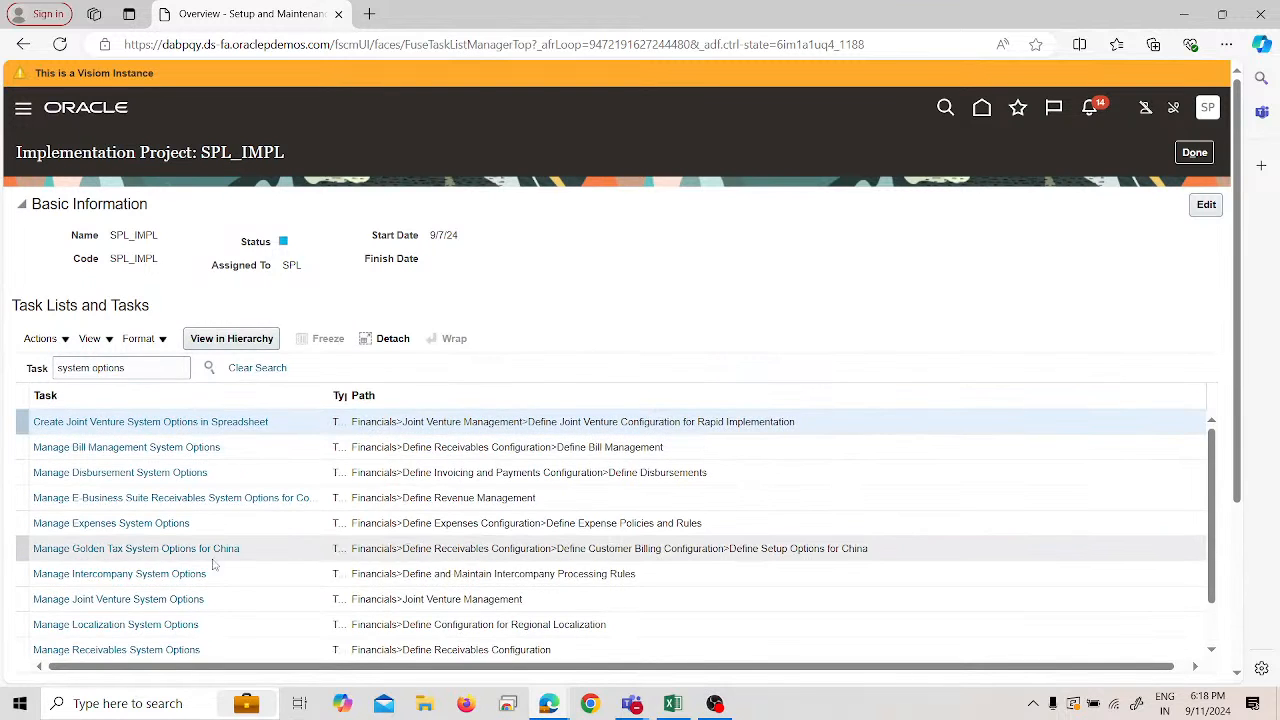
scroll(214, 563, down, 5)
click(167, 513)
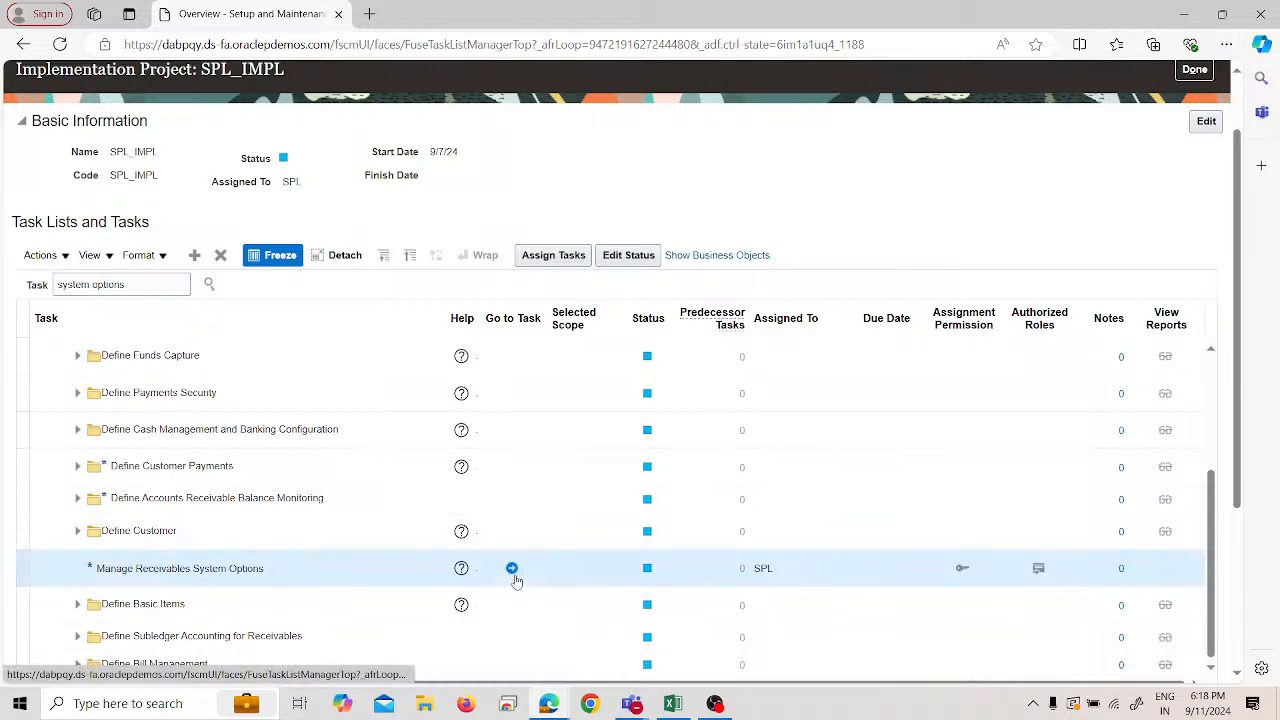
click(512, 569)
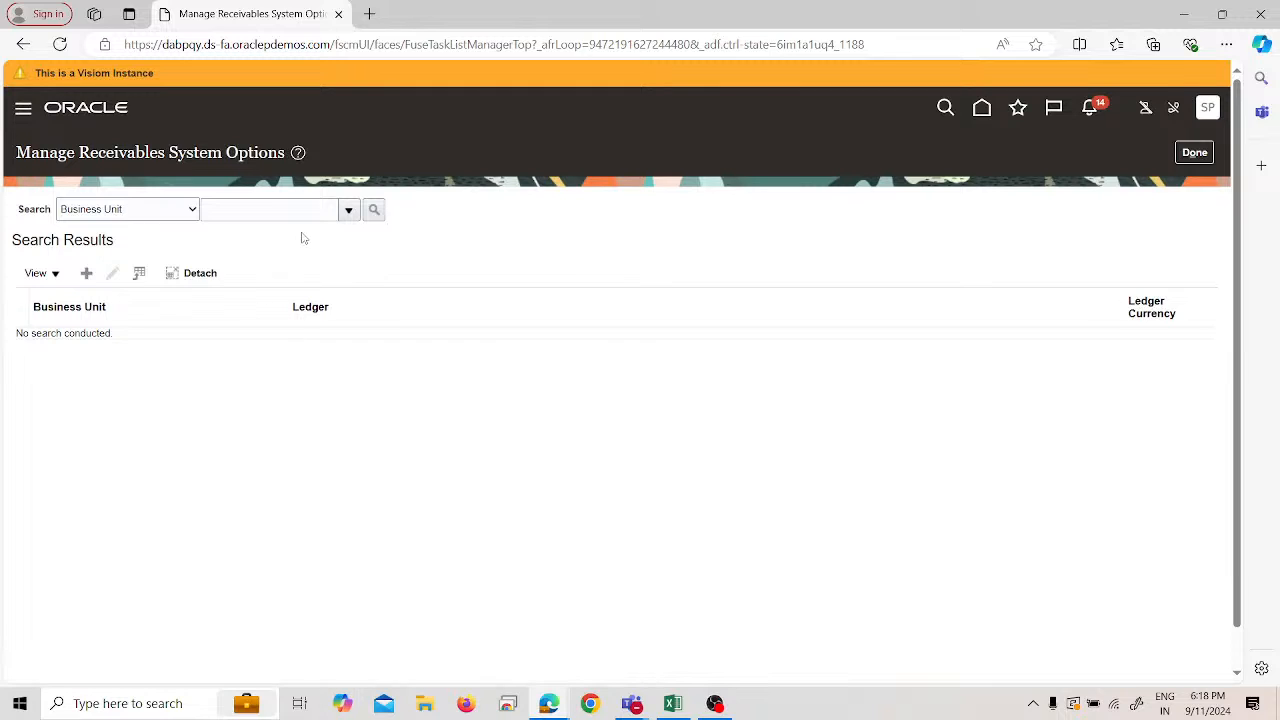
- Start a new receivables system options record, then abandon it without saving
click(87, 273)
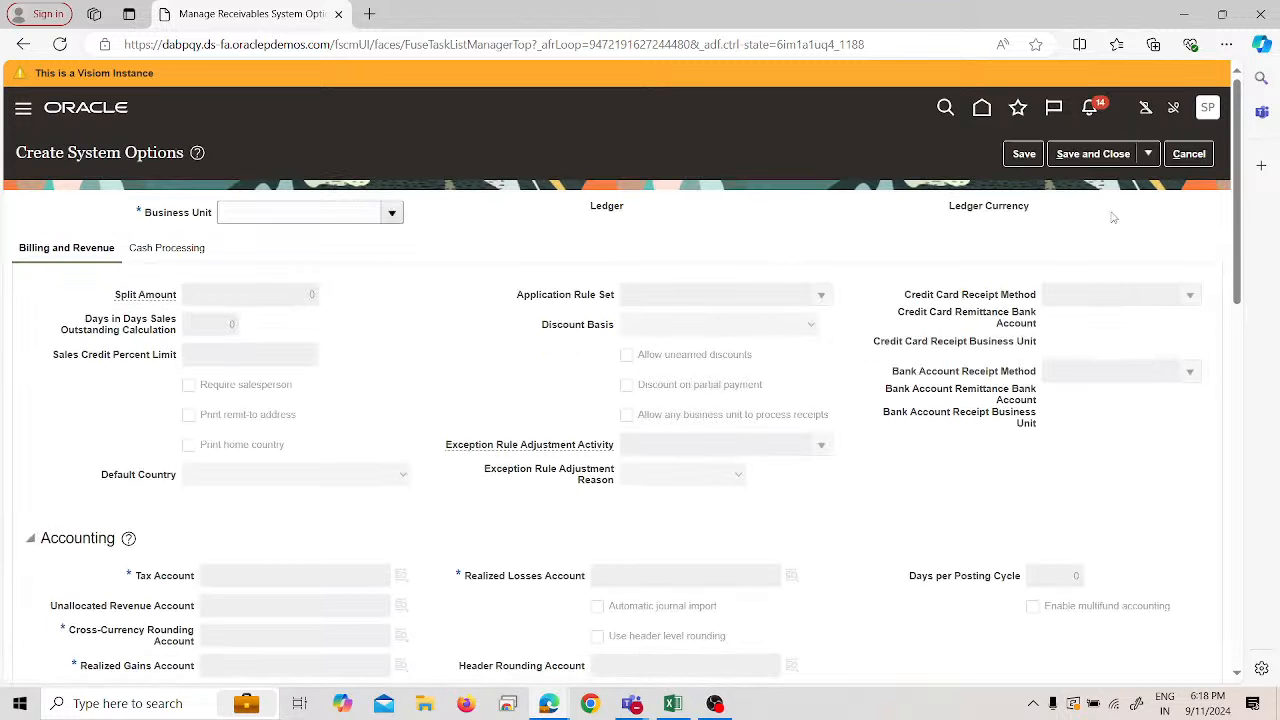
click(1188, 155)
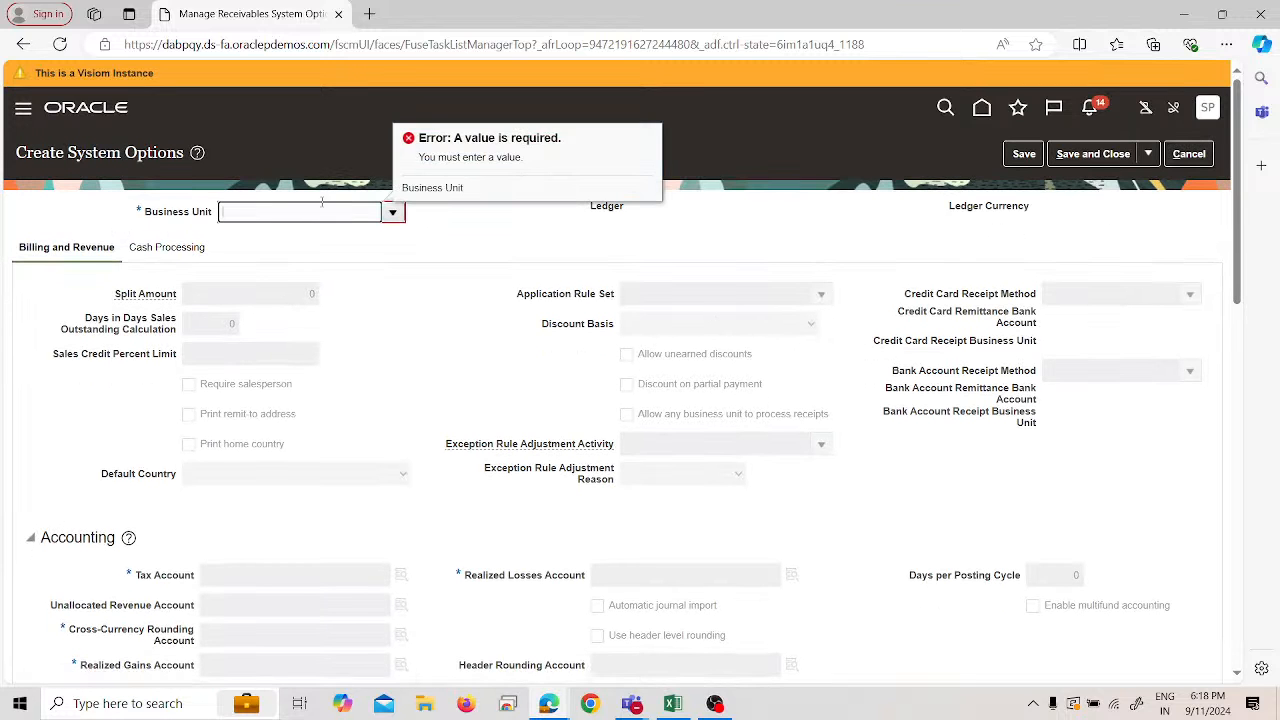
click(340, 214)
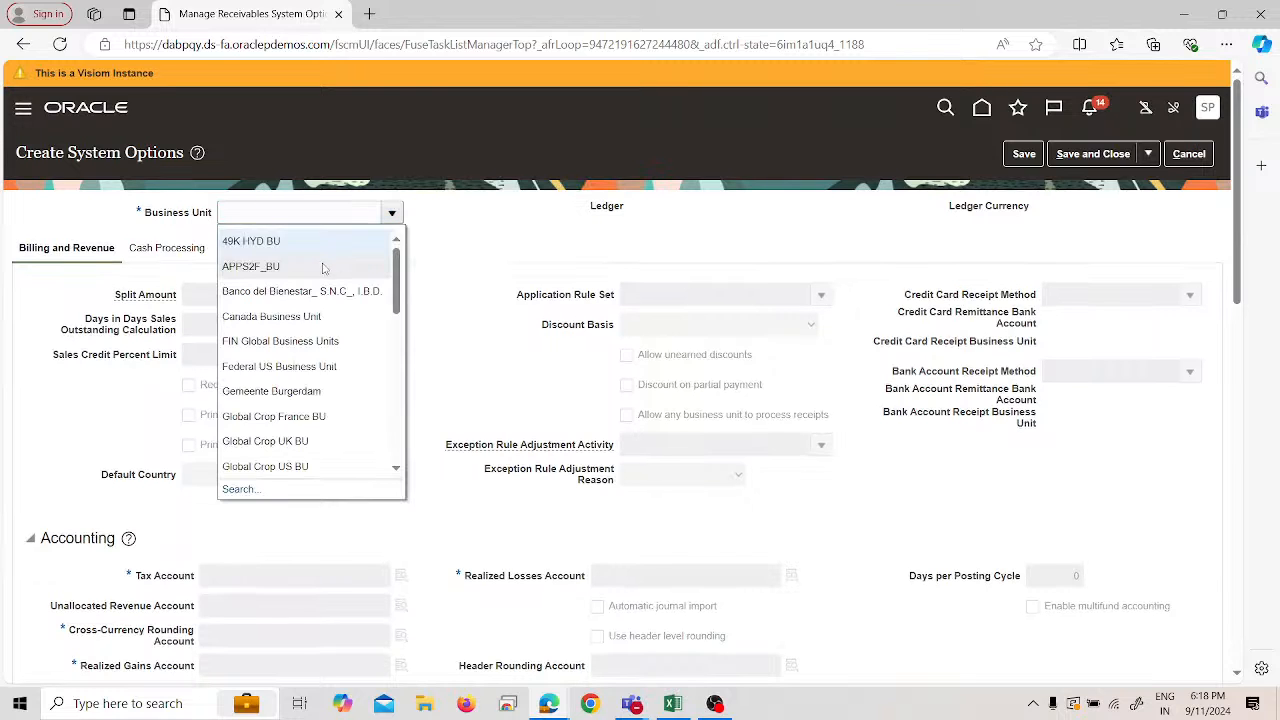
click(450, 259)
click(1182, 162)
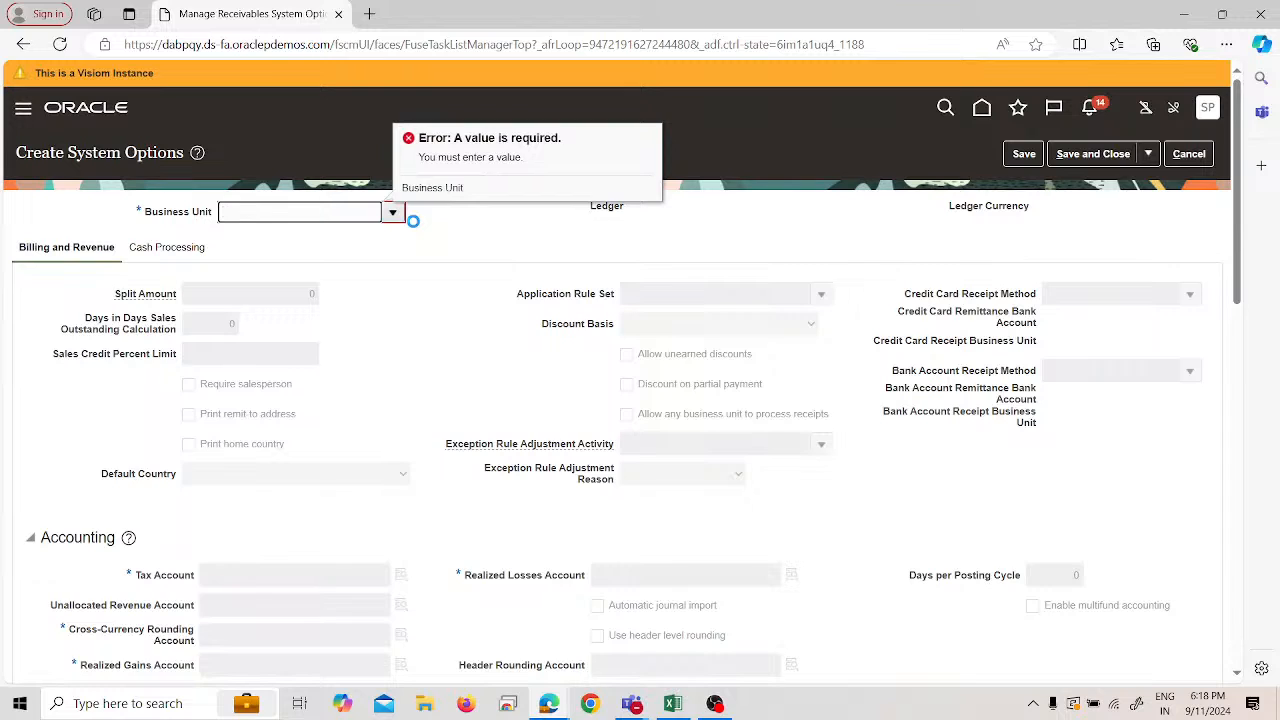
click(1210, 156)
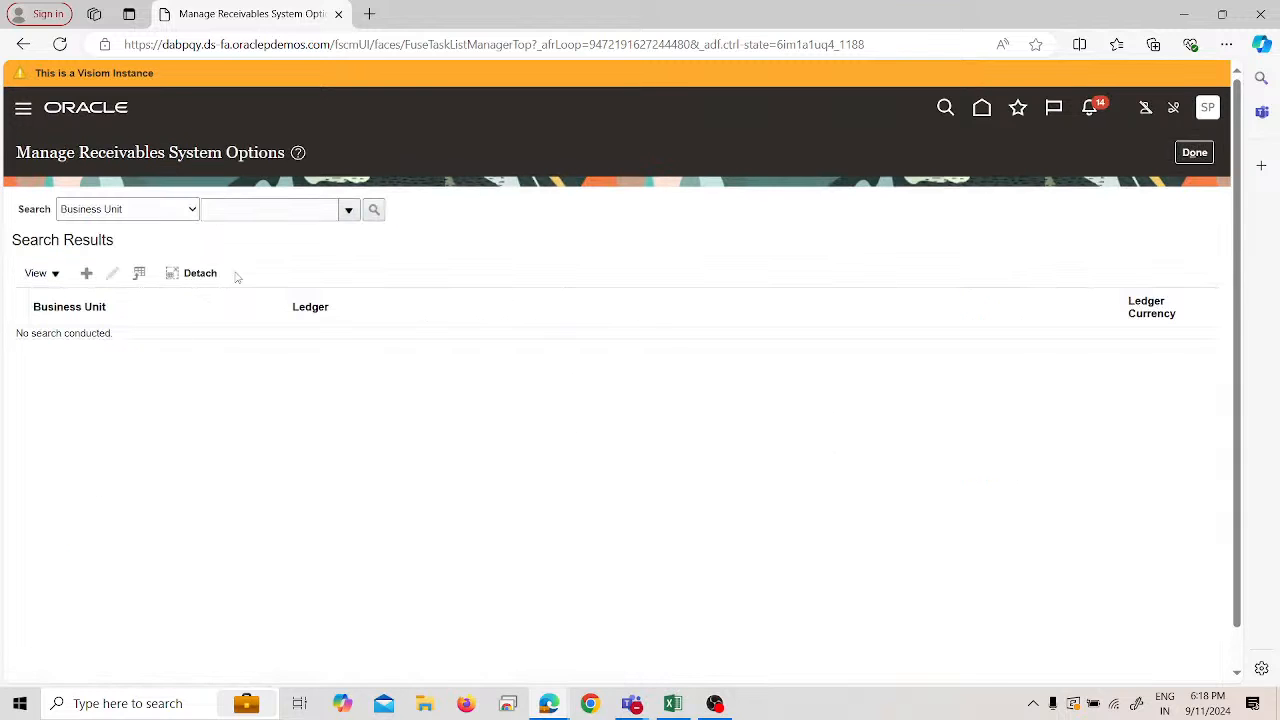
- Search system options for business unit SPL US Business Unit using Contains, and select it
click(276, 208)
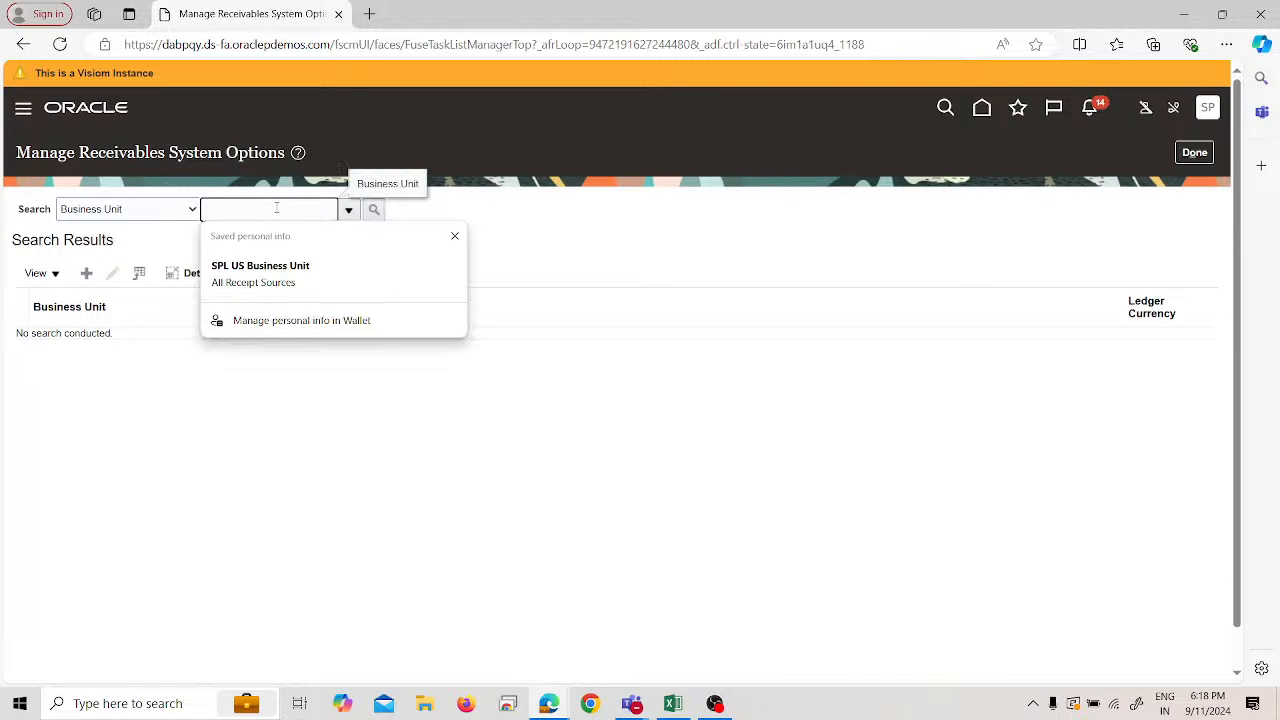
text(SPL)
key(Return)
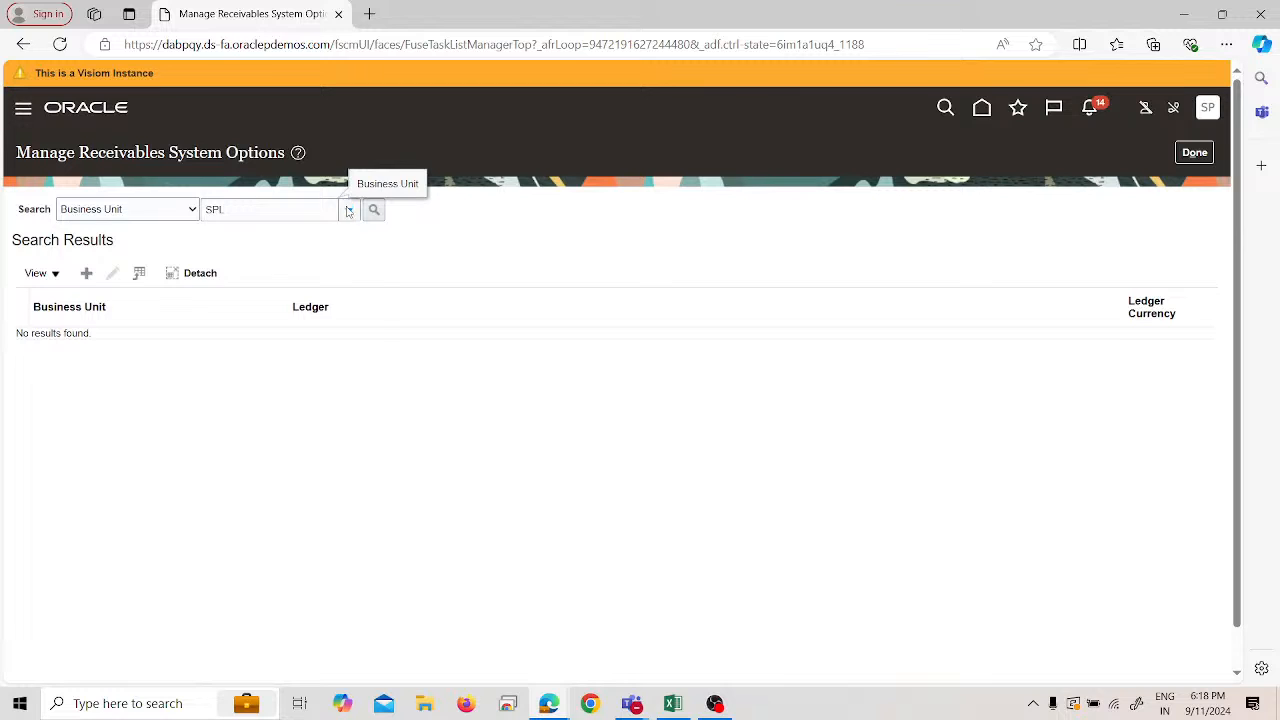
click(348, 210)
click(222, 496)
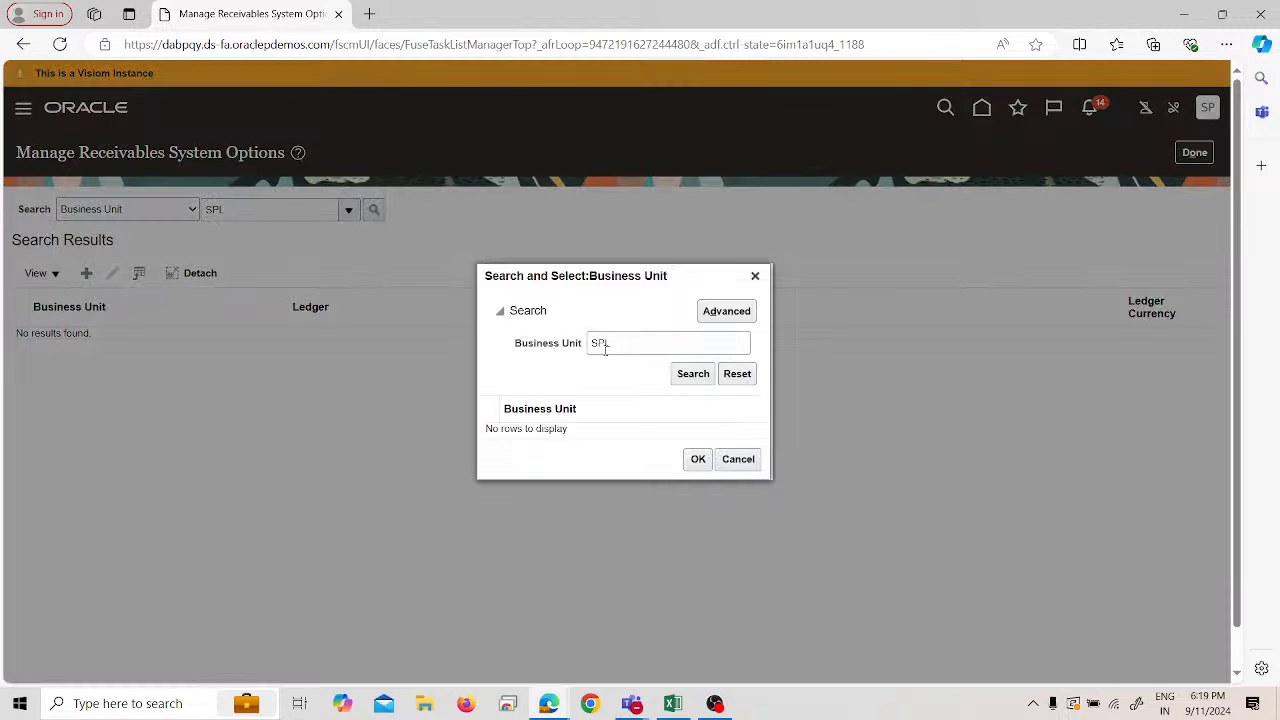
click(727, 311)
click(573, 348)
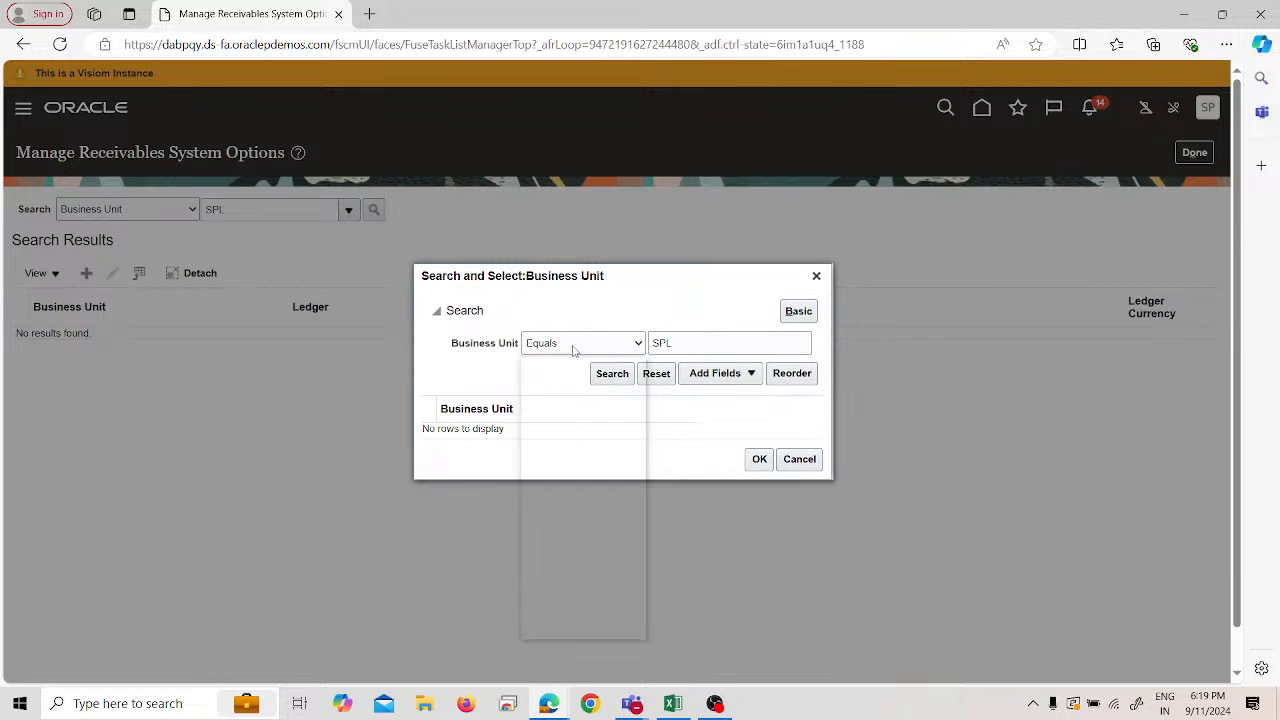
click(589, 569)
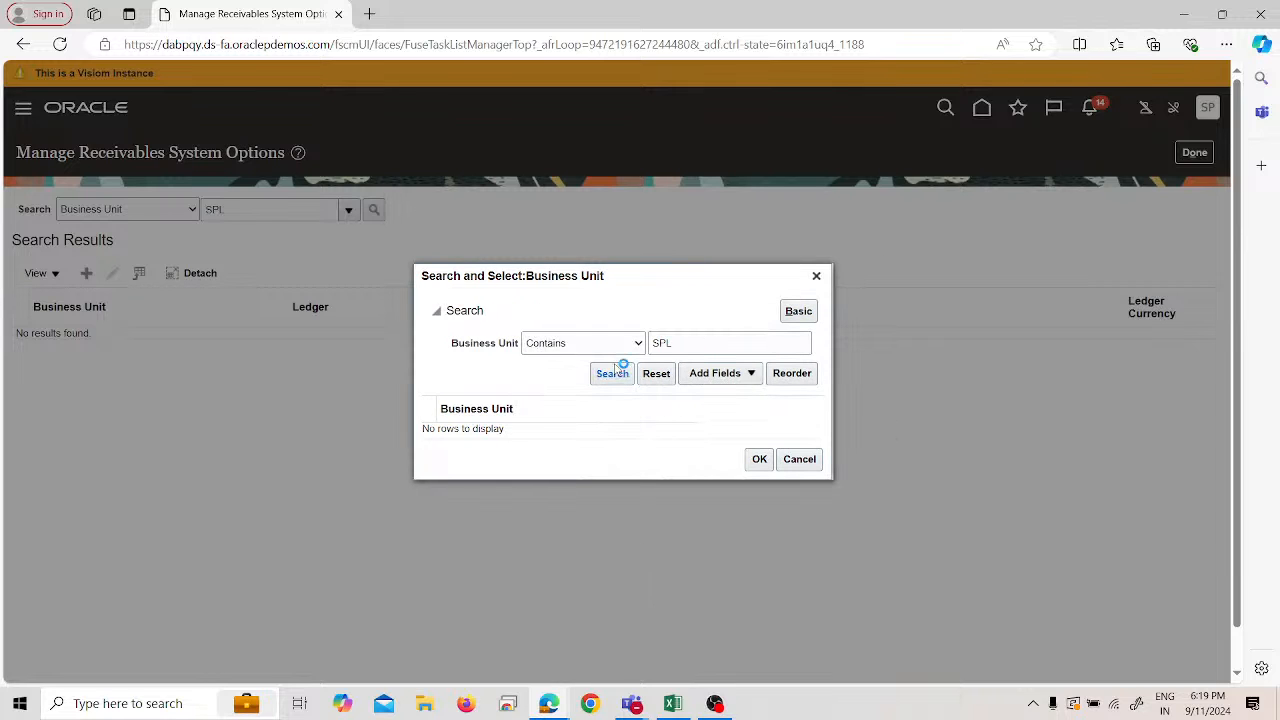
click(752, 468)
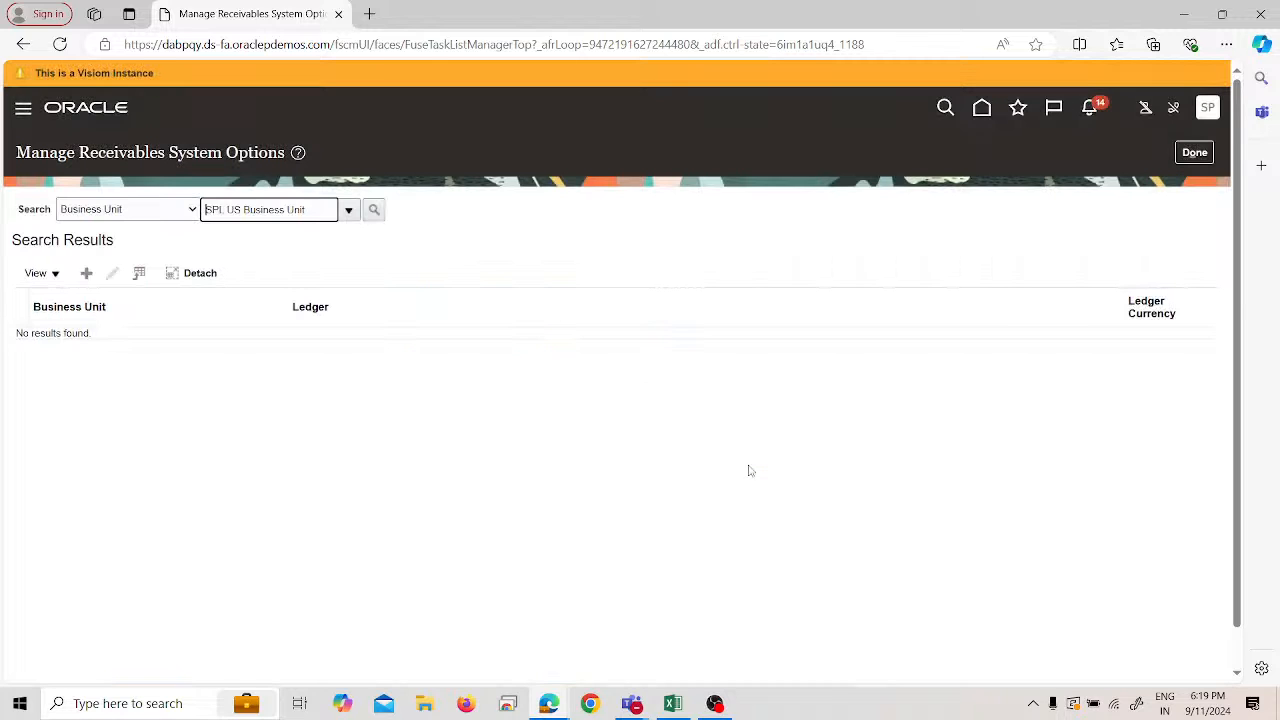
click(376, 215)
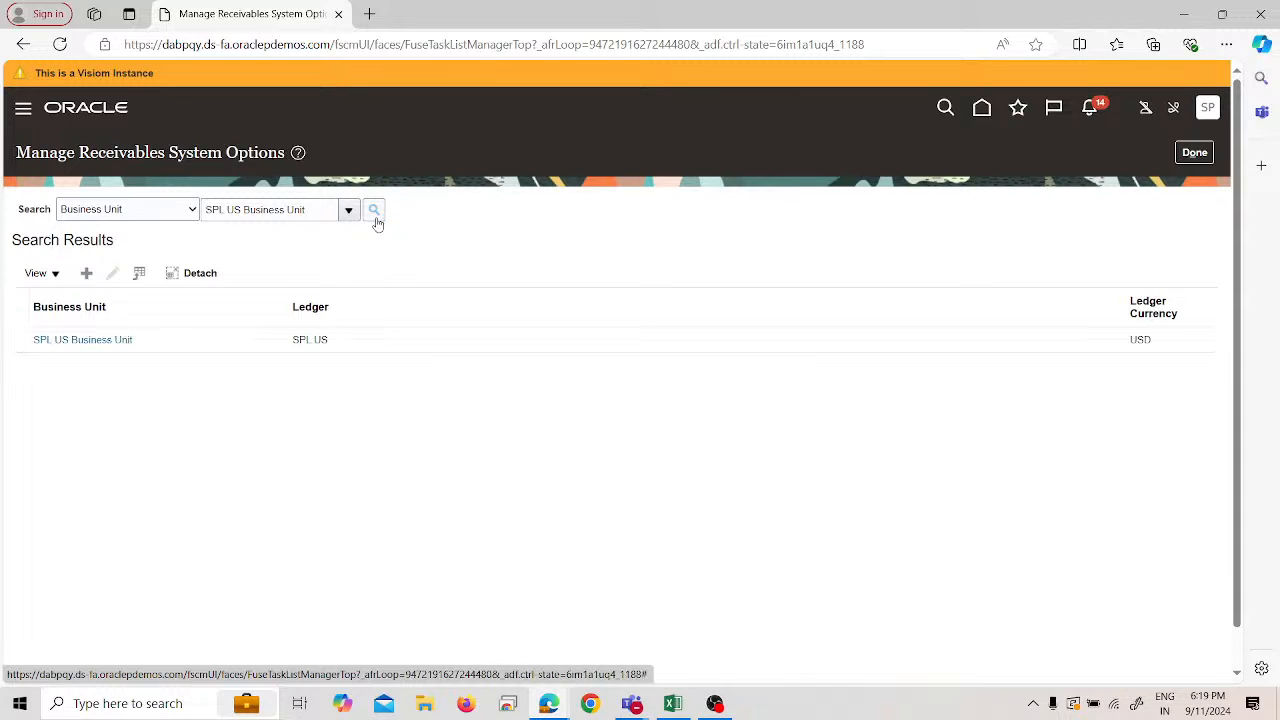
click(150, 339)
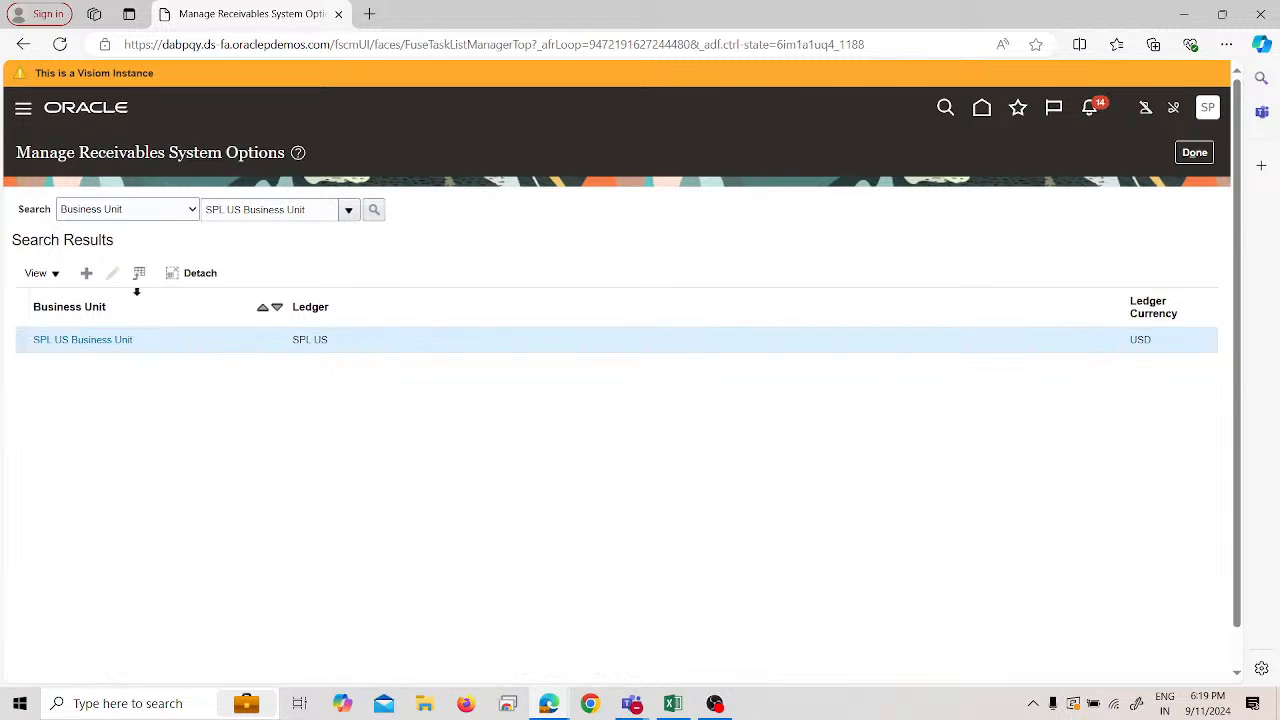
- Set SPL US Business Unit's Cash Processing minimum refund amount to 10, save, and return to SPL_IMPL
click(112, 273)
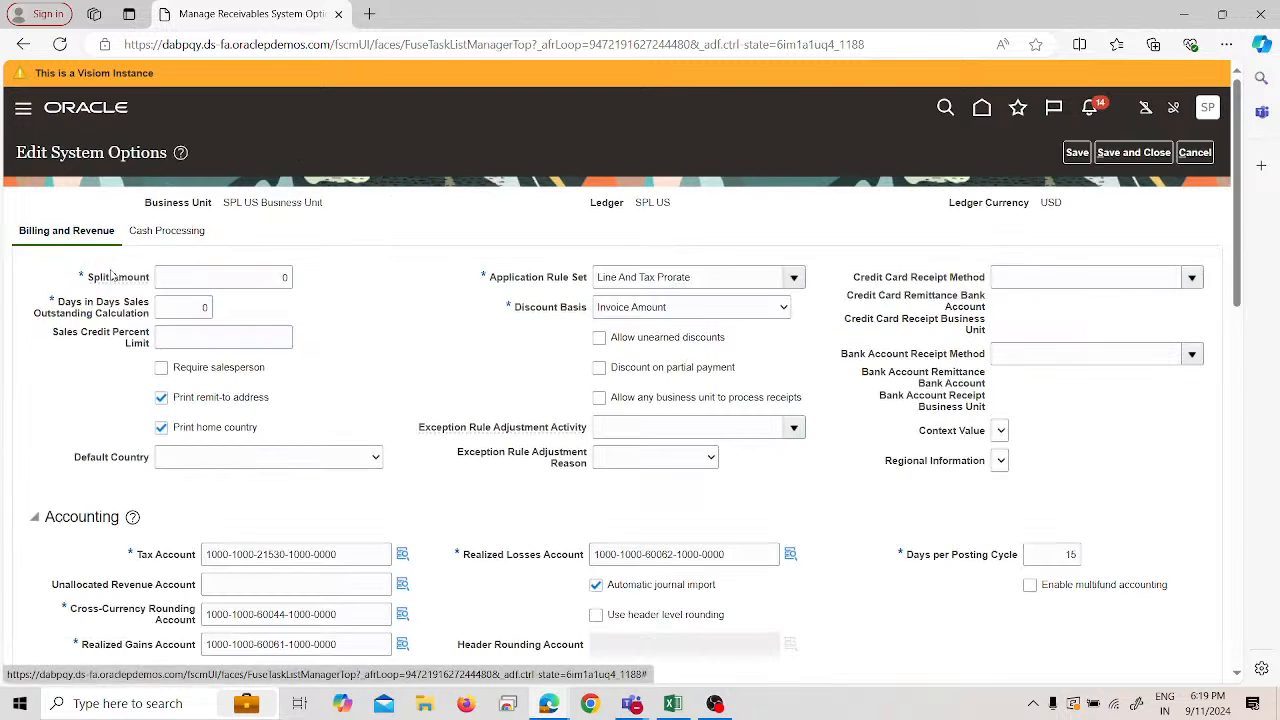
click(168, 234)
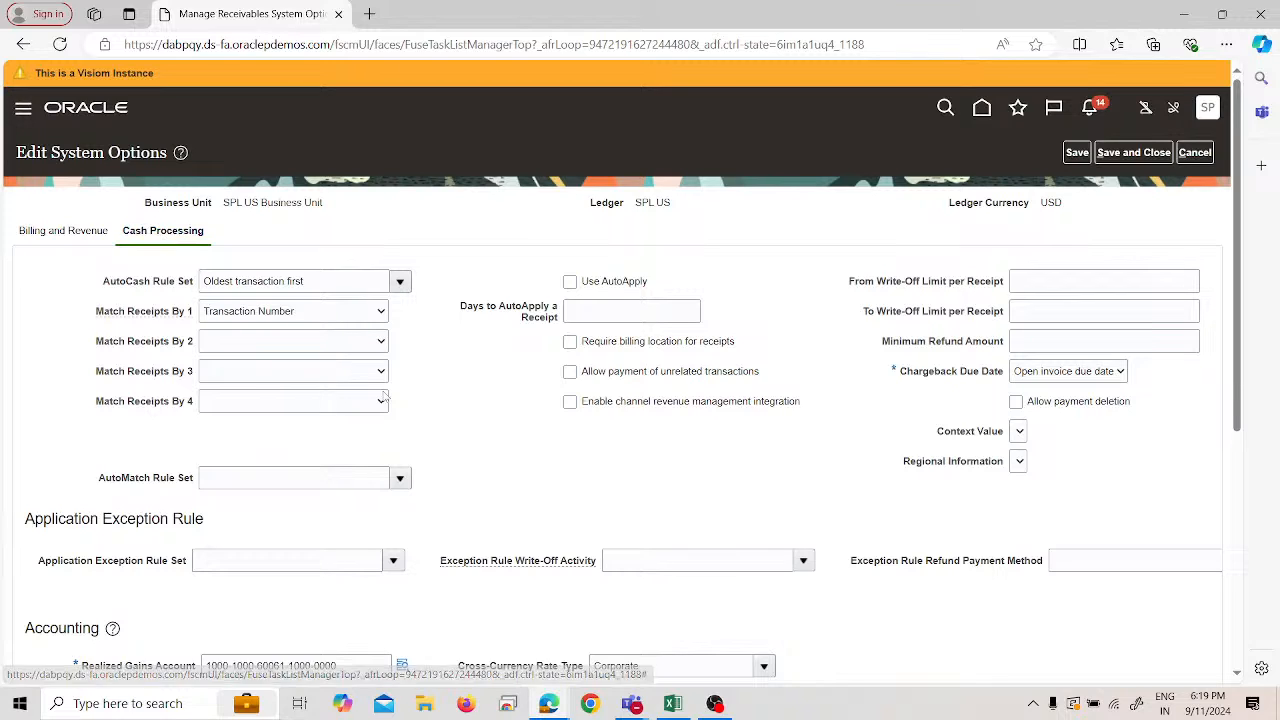
click(1020, 341)
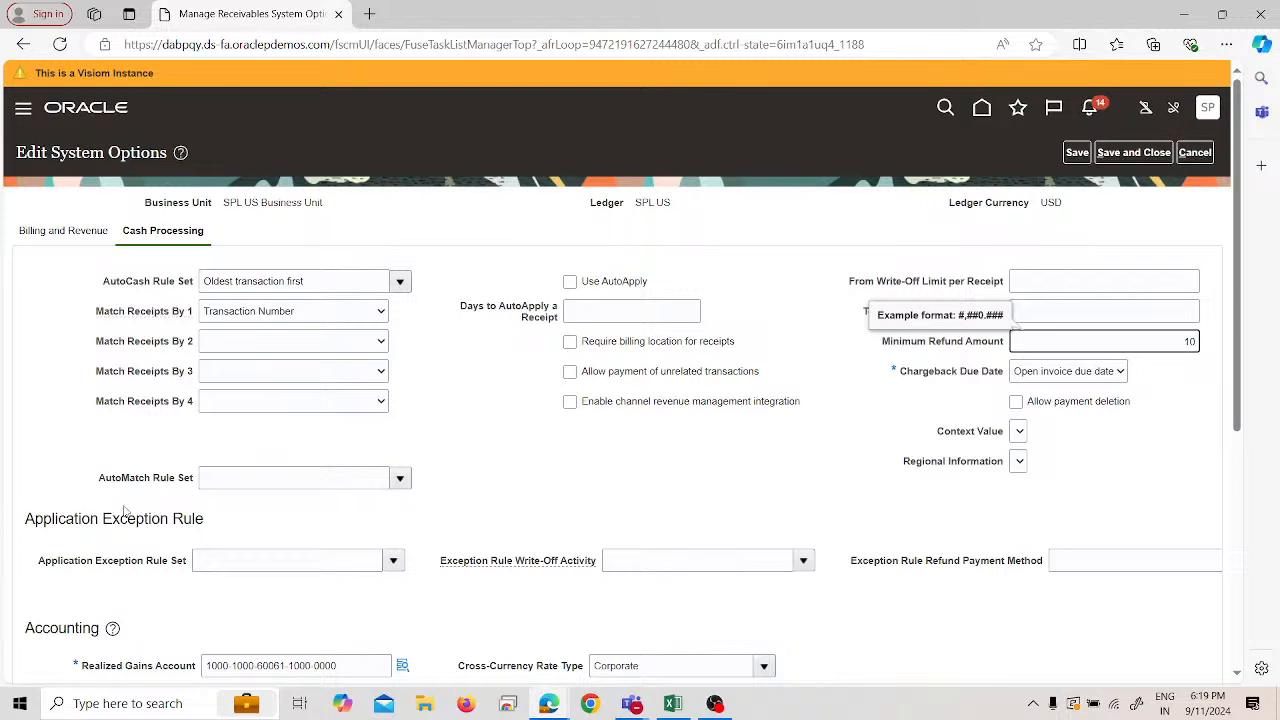
click(526, 460)
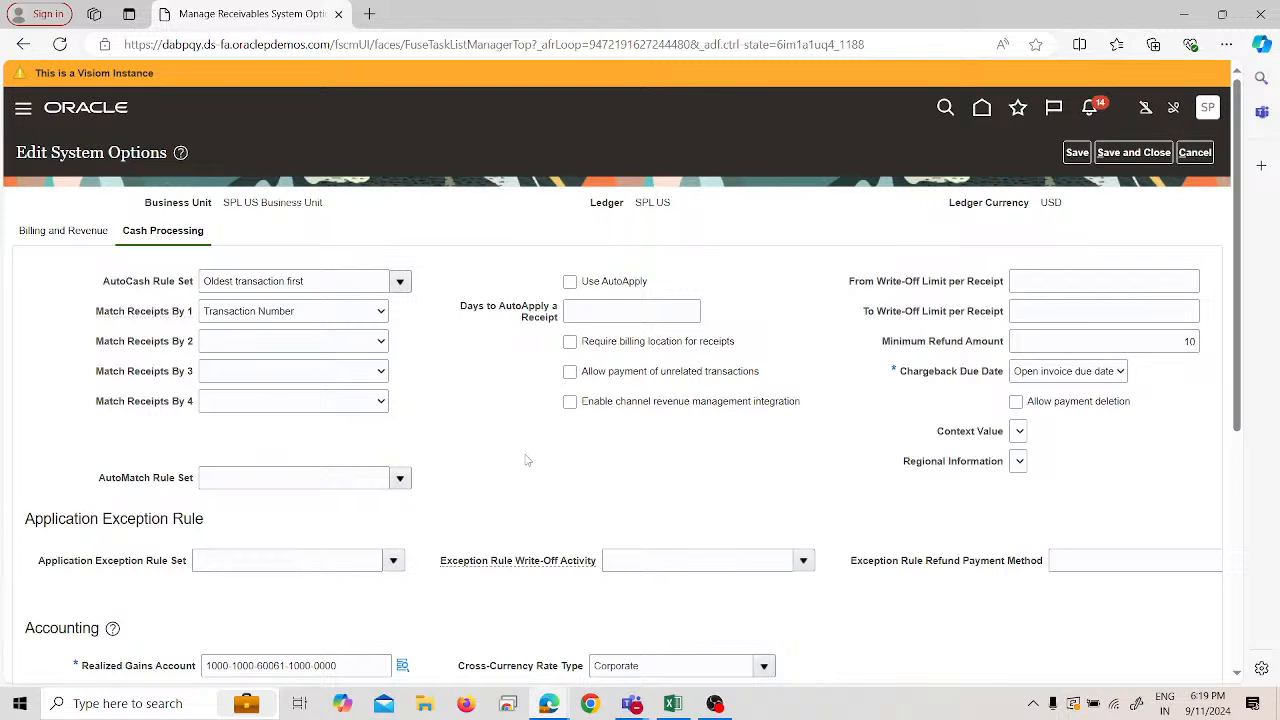
click(1122, 156)
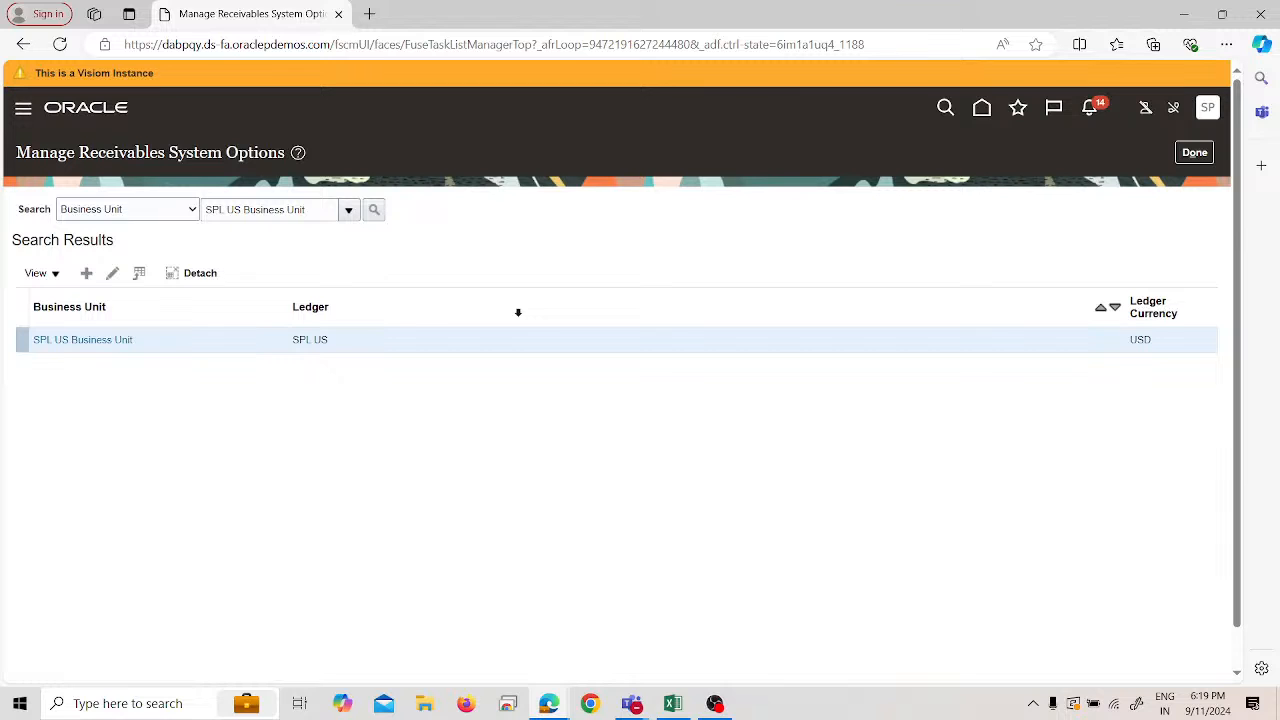
click(1196, 156)
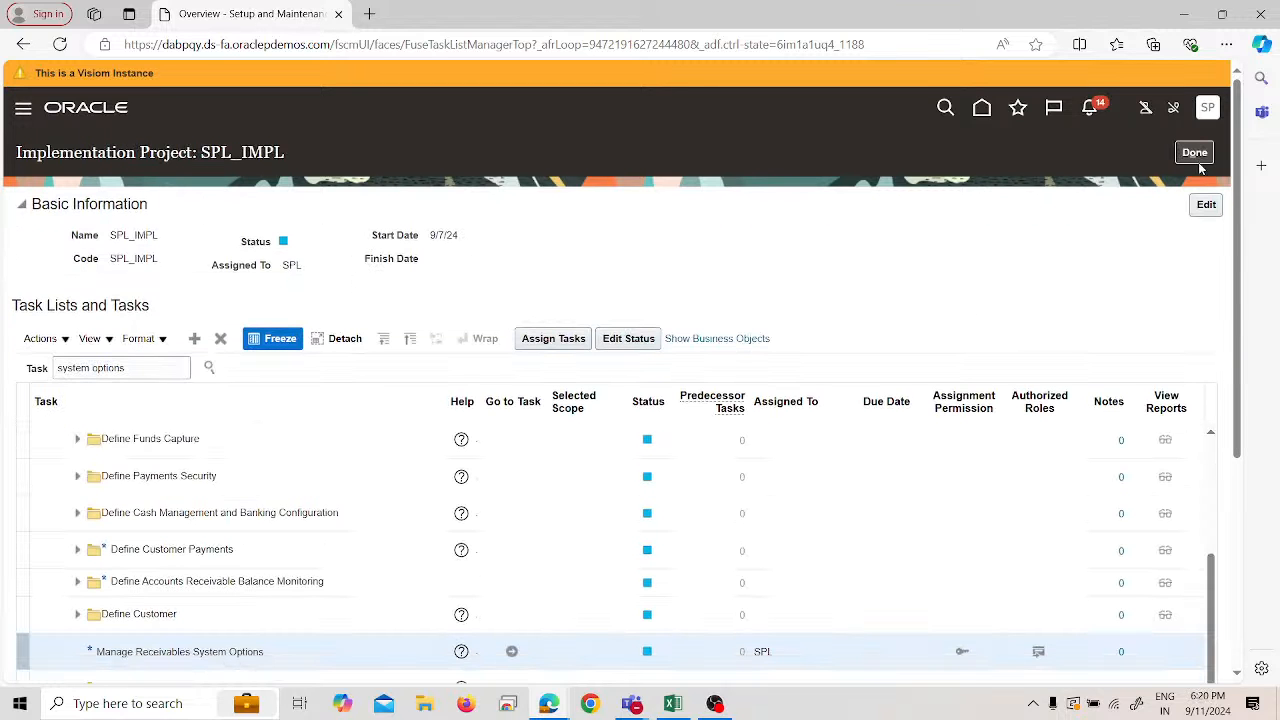
double_click(163, 378)
triple_click(163, 378)
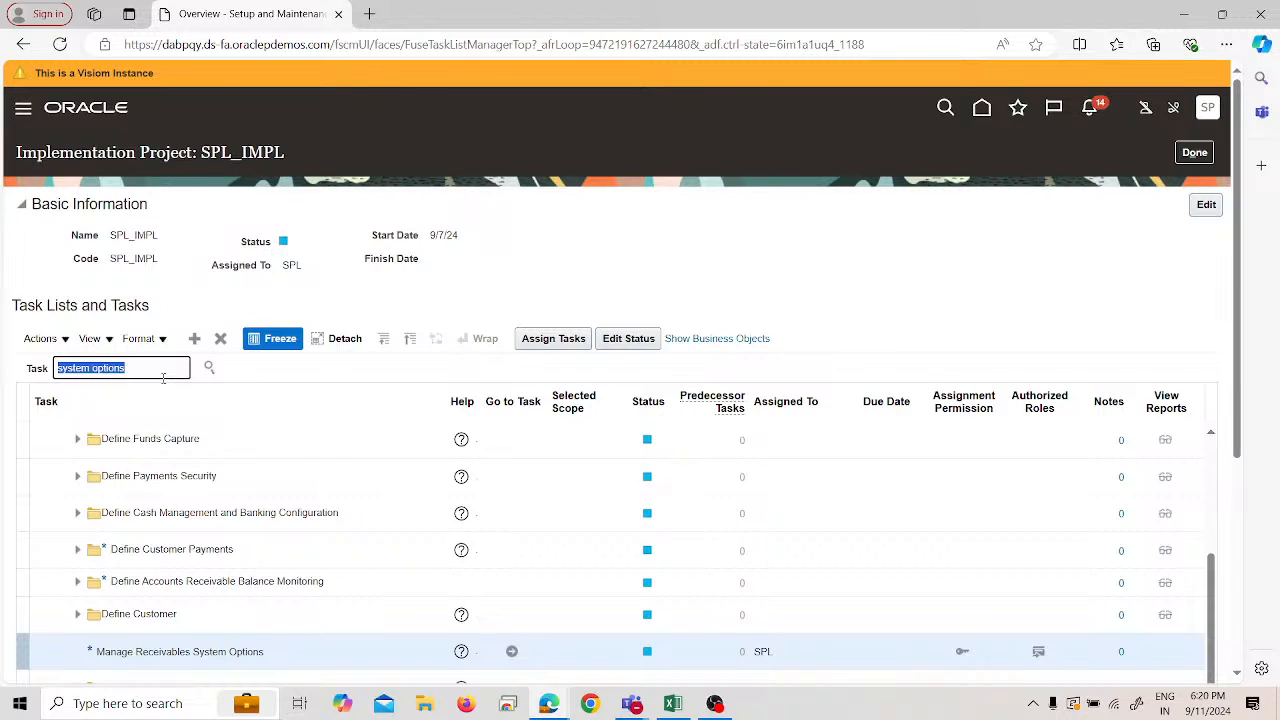
- Search SPL_IMPL tasks for 'approval limits' and open Manage Approval Limits
text(approval limits)
key(Return)
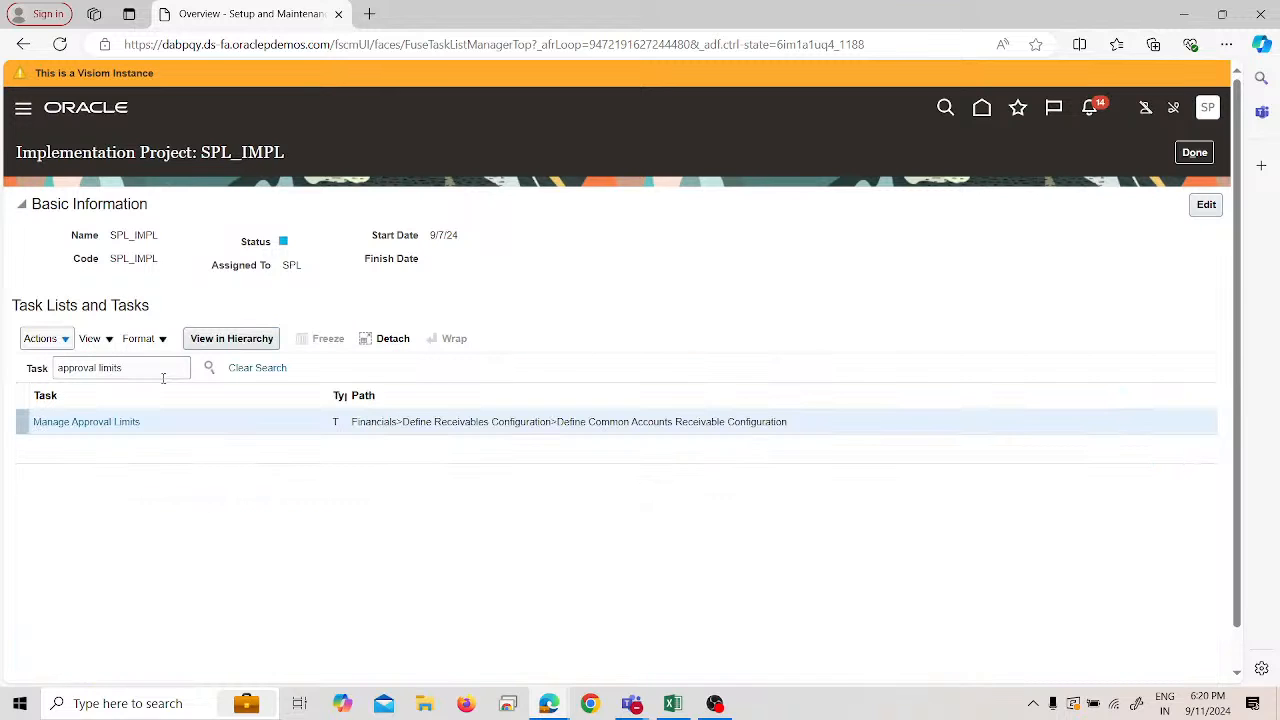
click(115, 422)
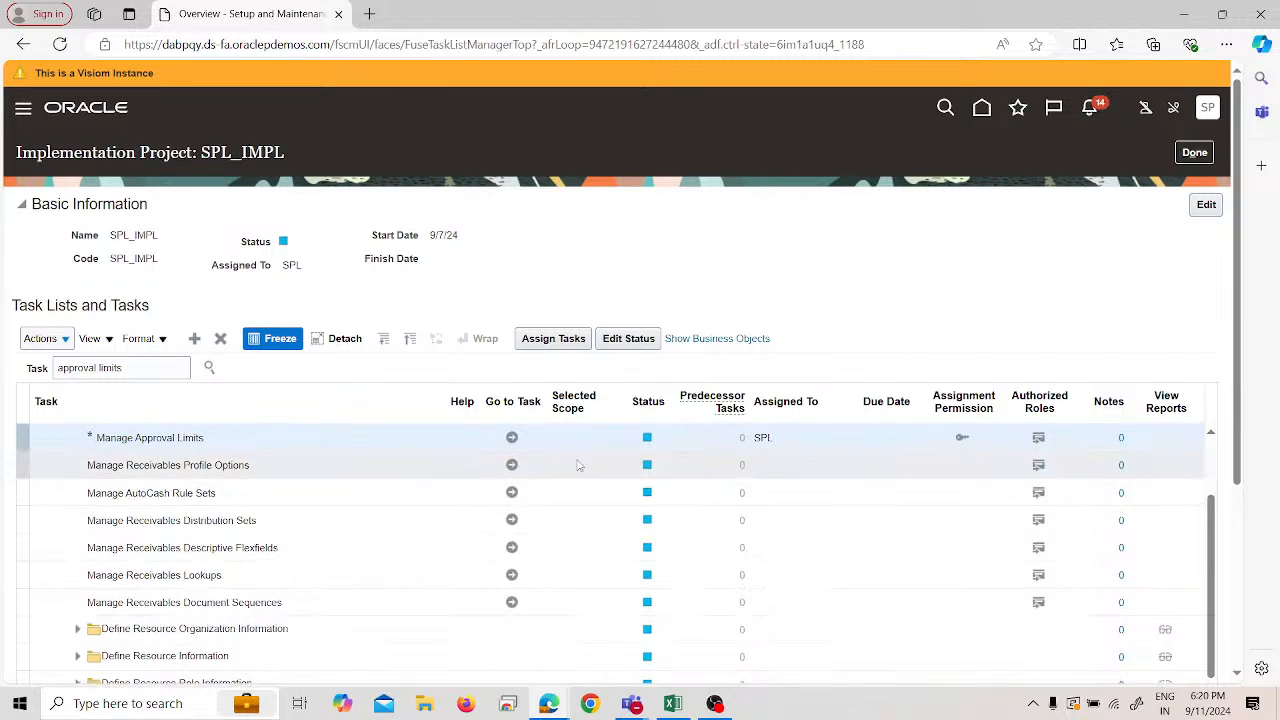
click(511, 437)
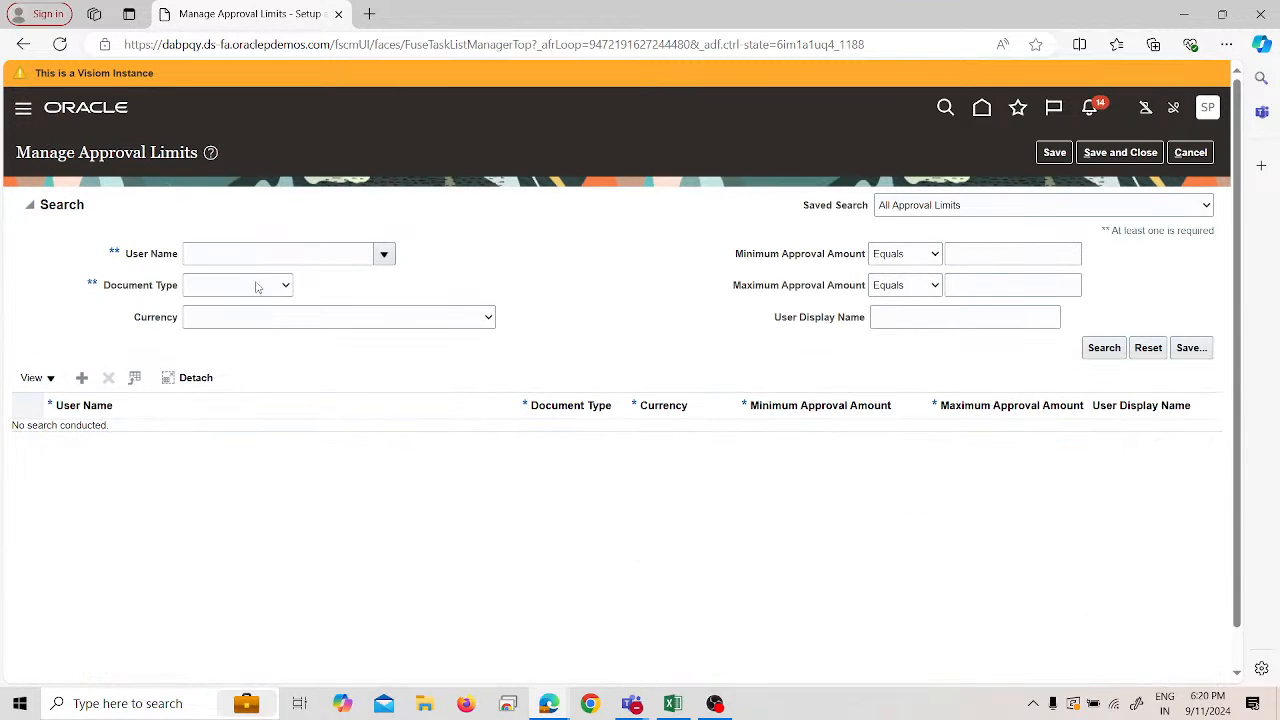
- Try adding an approval limit row for user SPL, dismiss the self-limit error, and cancel unsaved
click(84, 377)
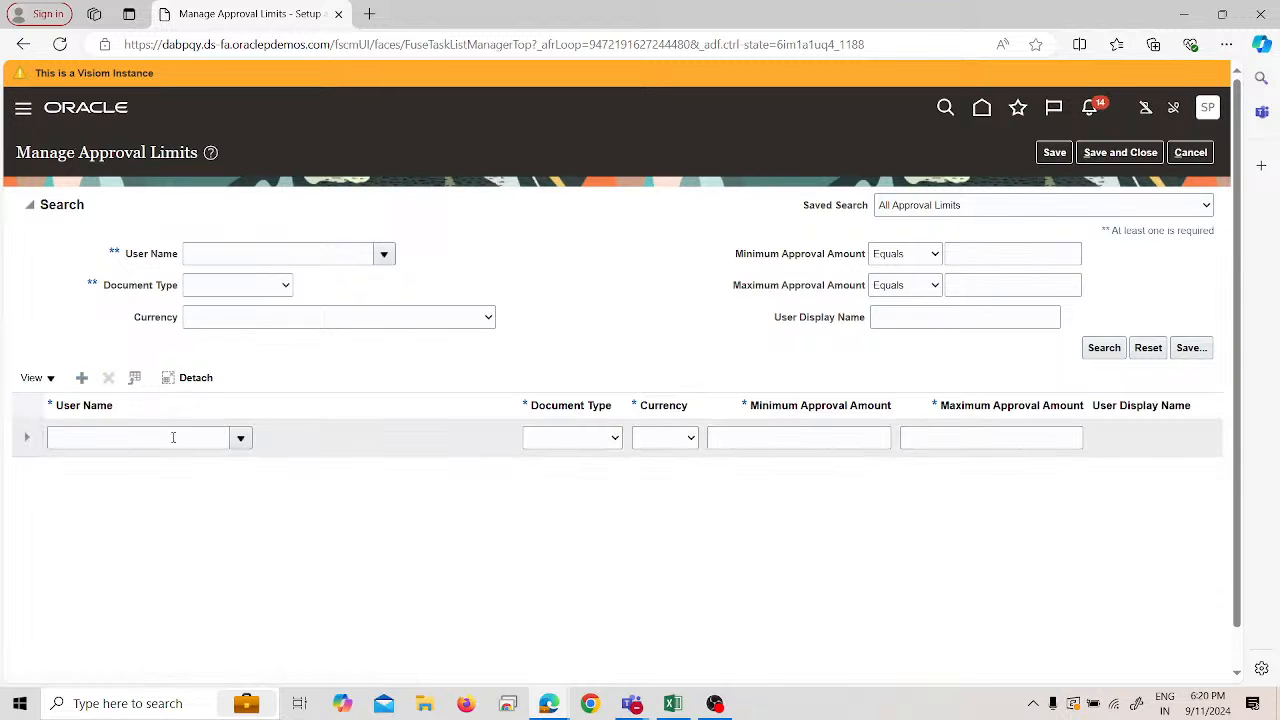
click(236, 440)
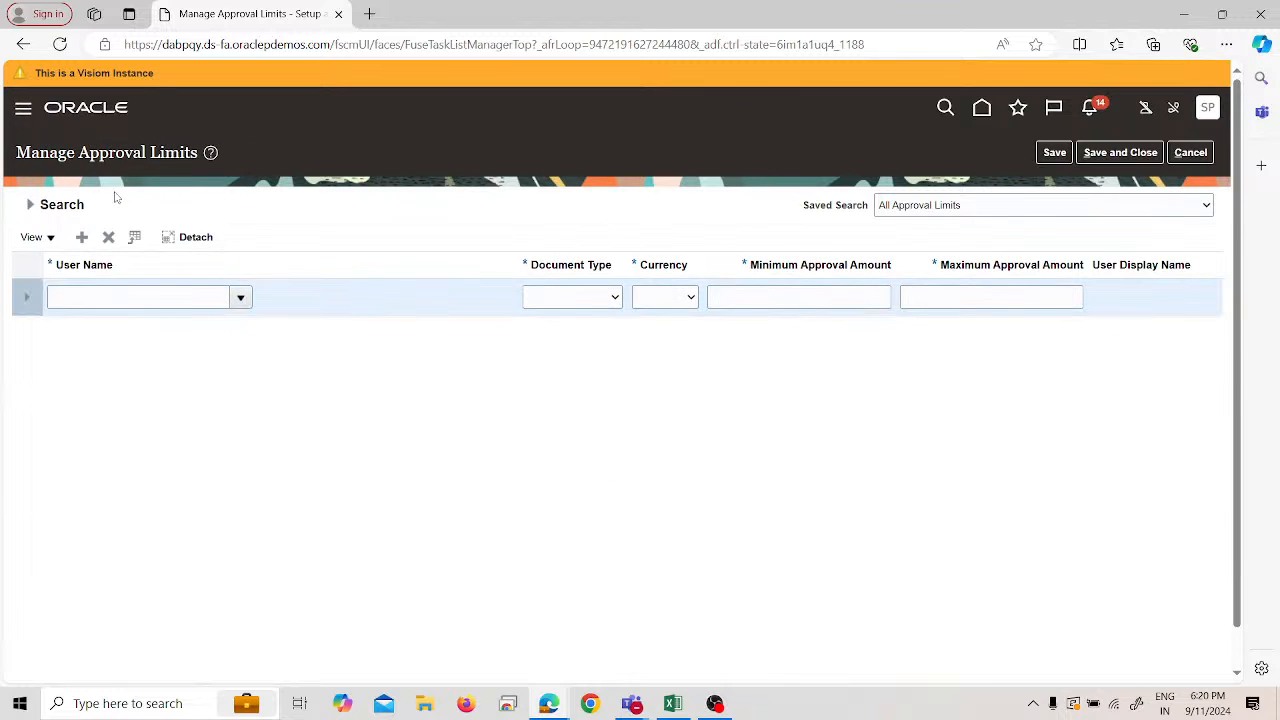
click(136, 293)
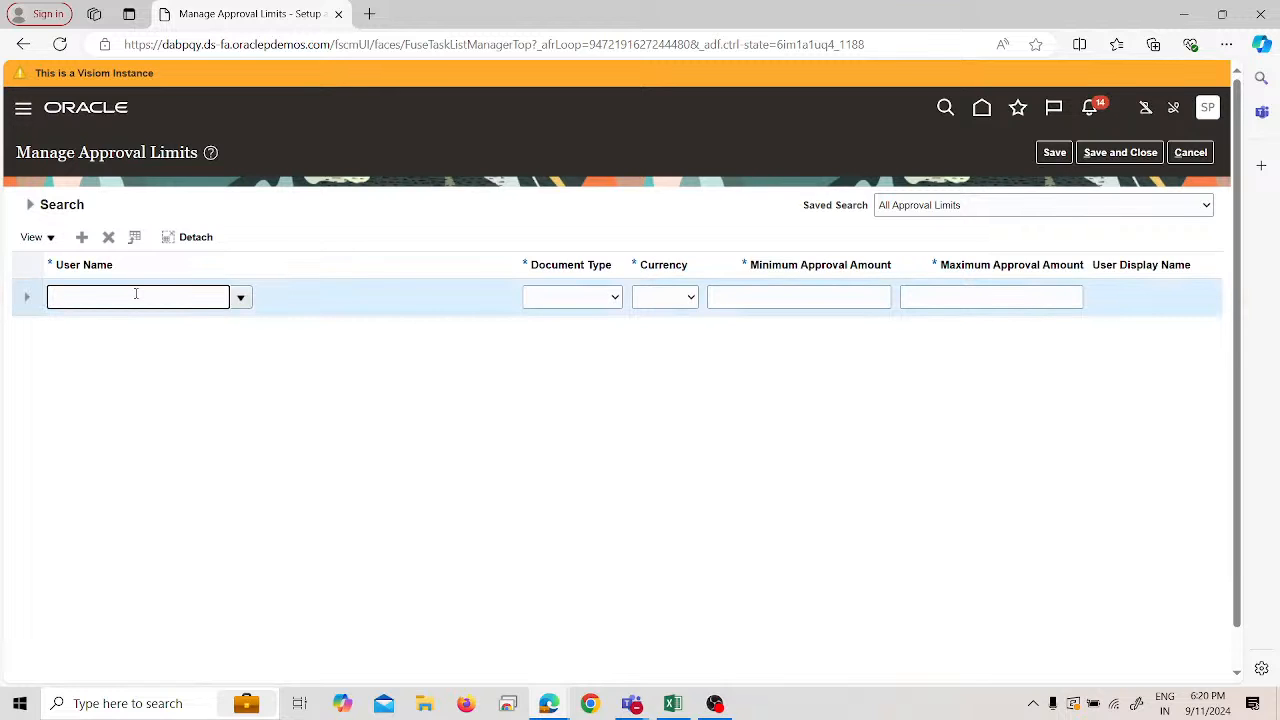
text(SPL)
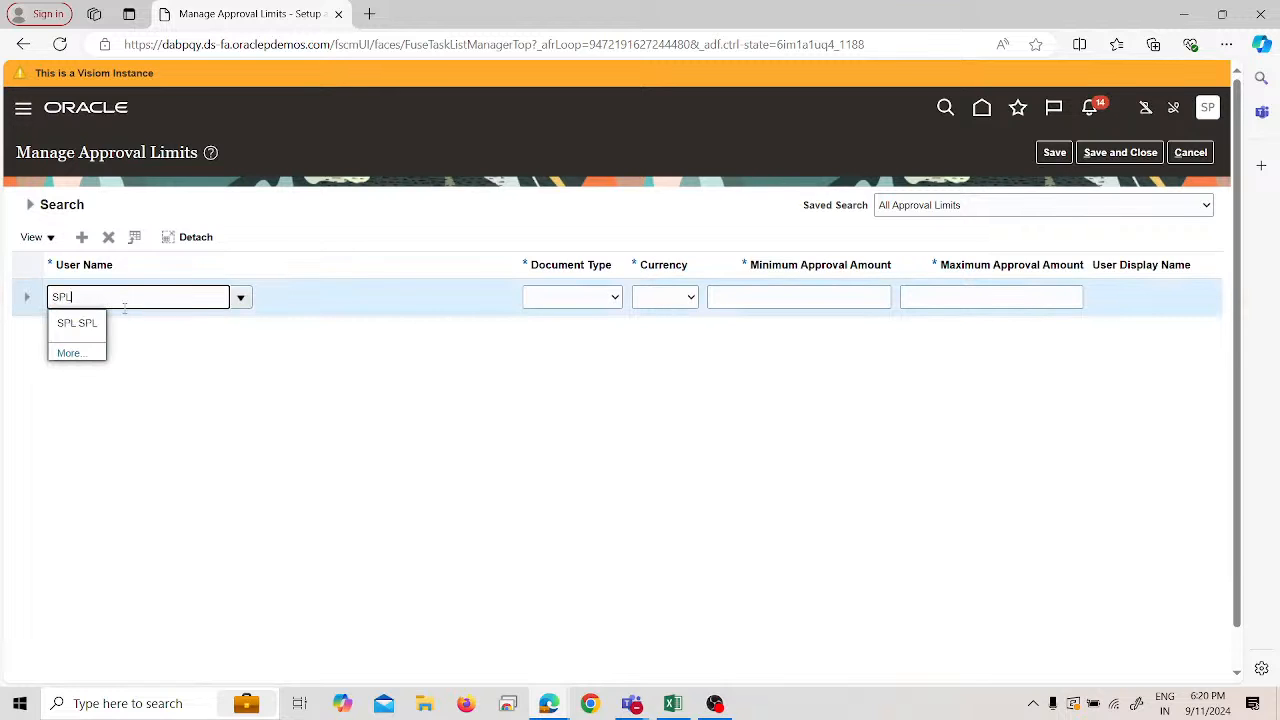
click(78, 321)
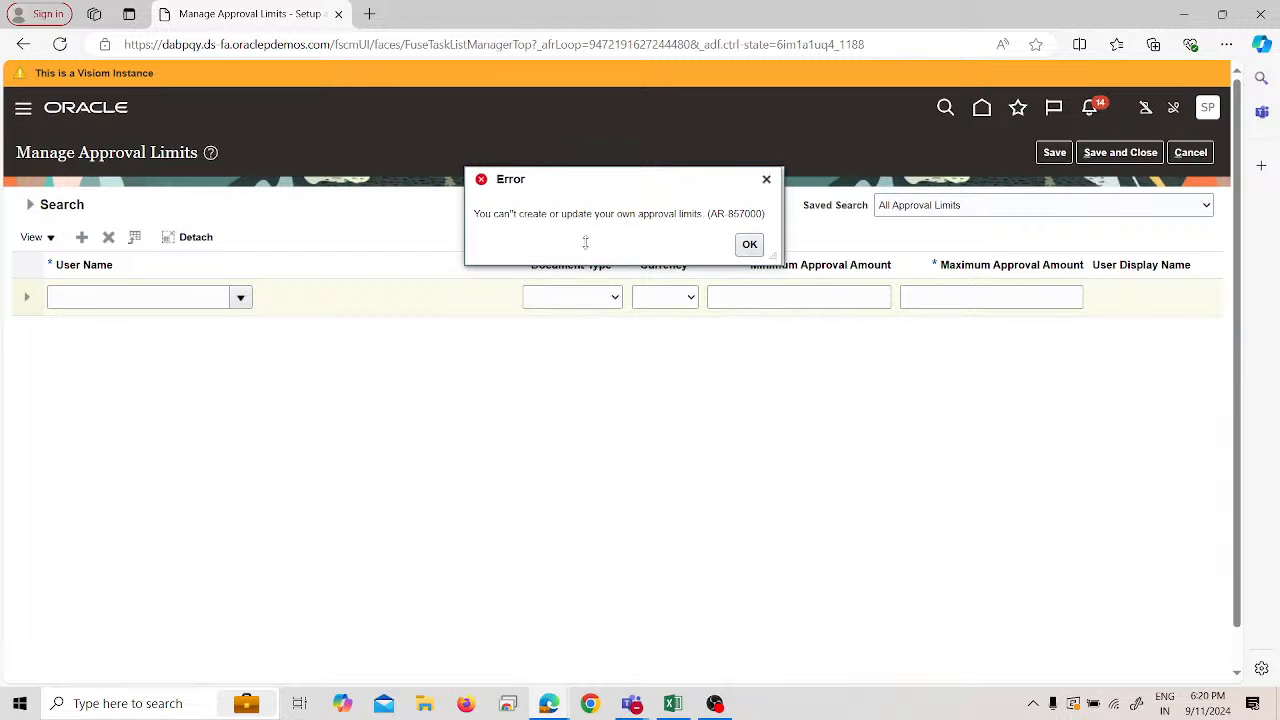
click(750, 245)
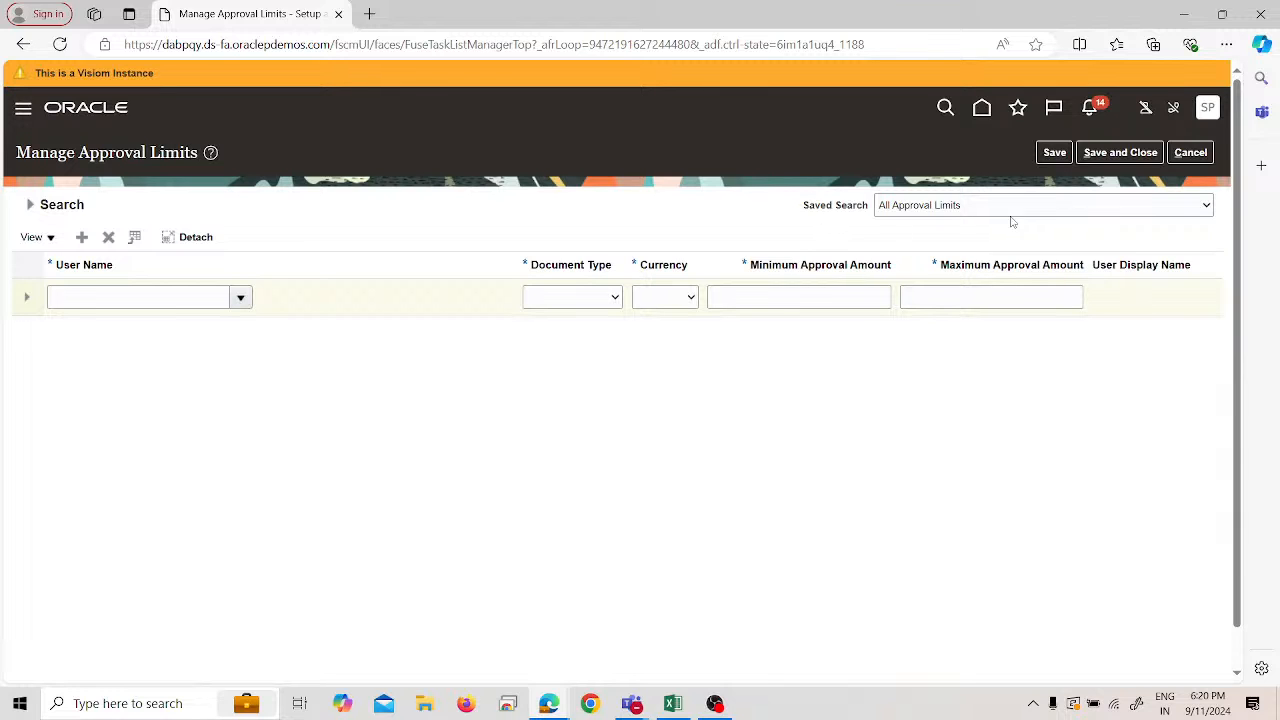
click(1188, 152)
- Sign out of Oracle Fusion Cloud Applications
click(1206, 110)
click(1178, 148)
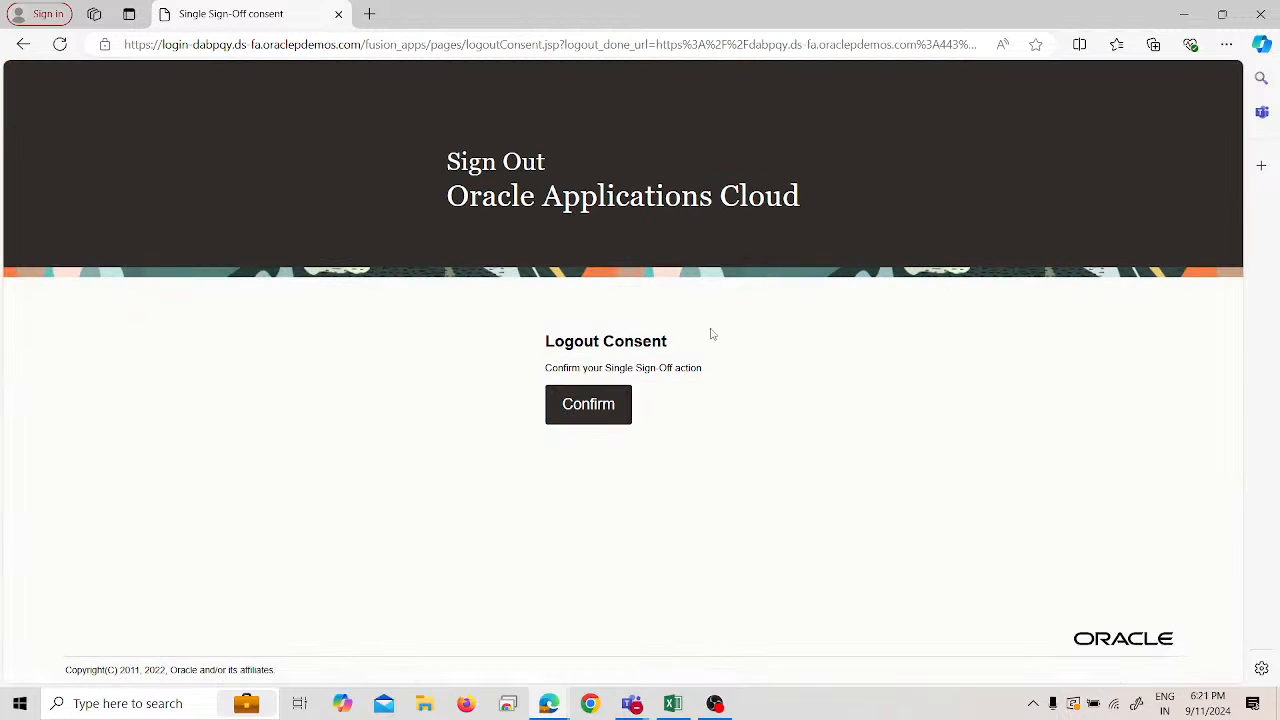
click(591, 405)
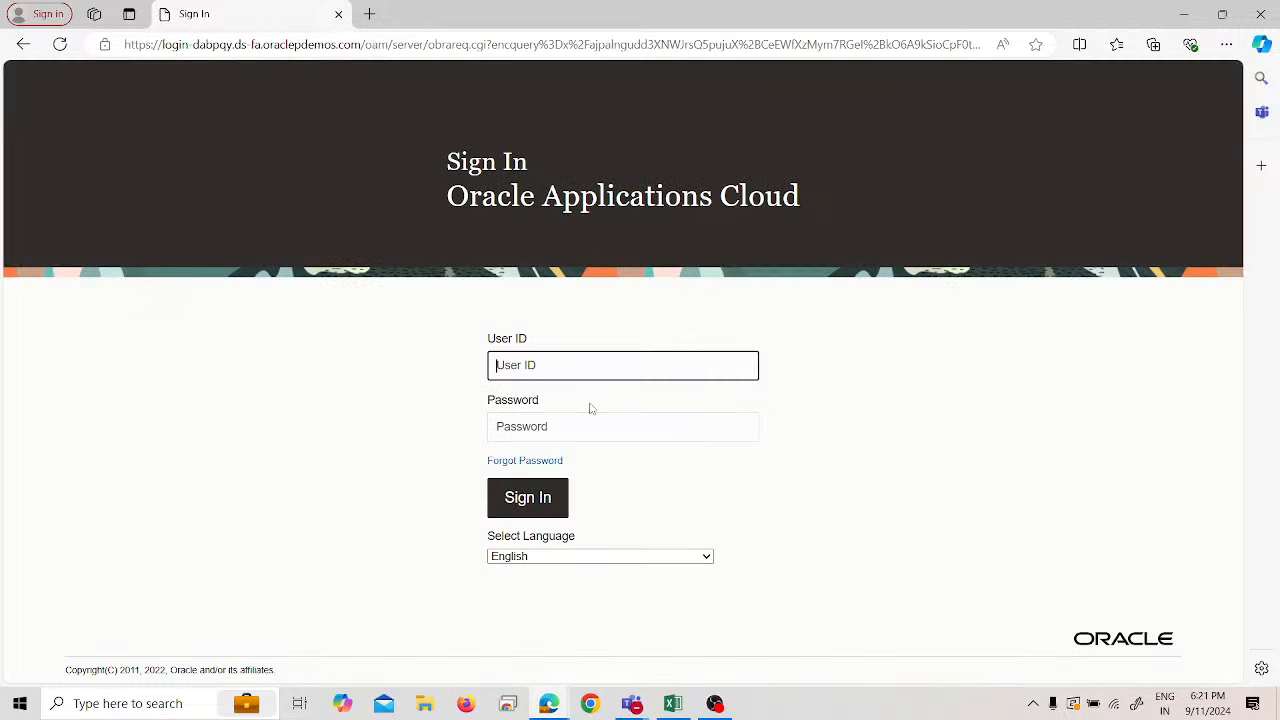
- Attempt signing in with two different typed user IDs
click(531, 372)
double_click(531, 372)
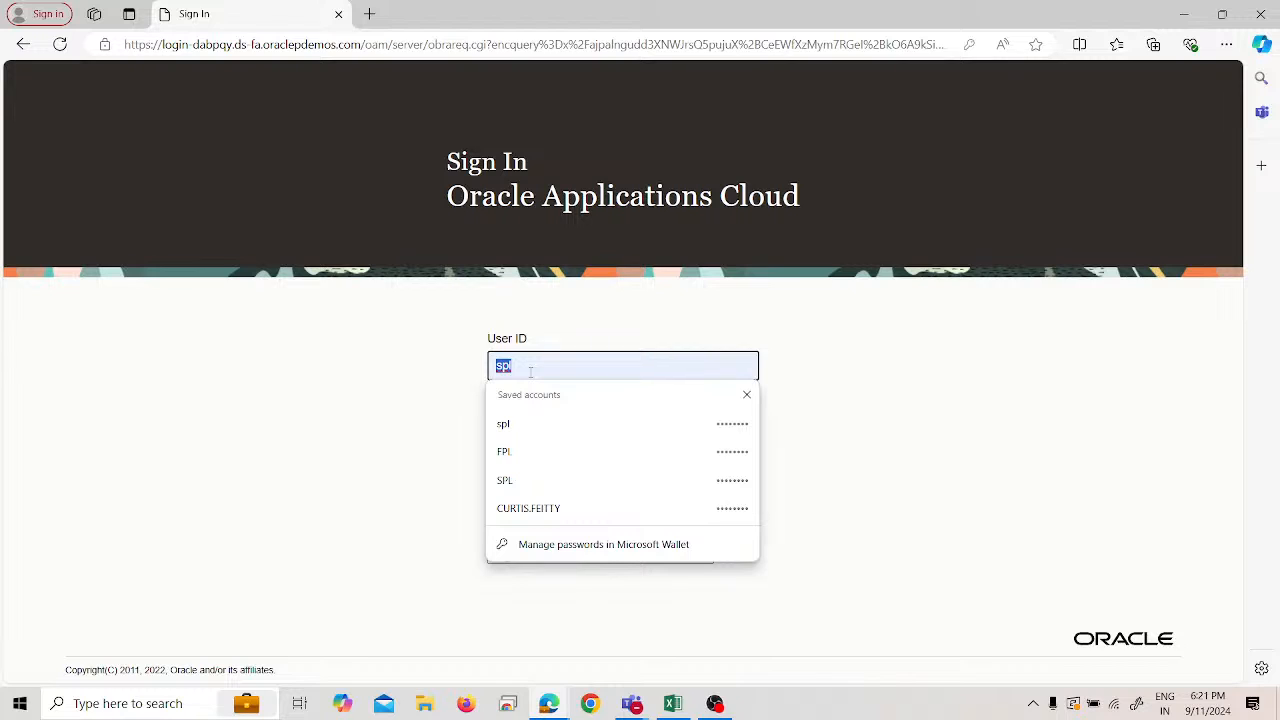
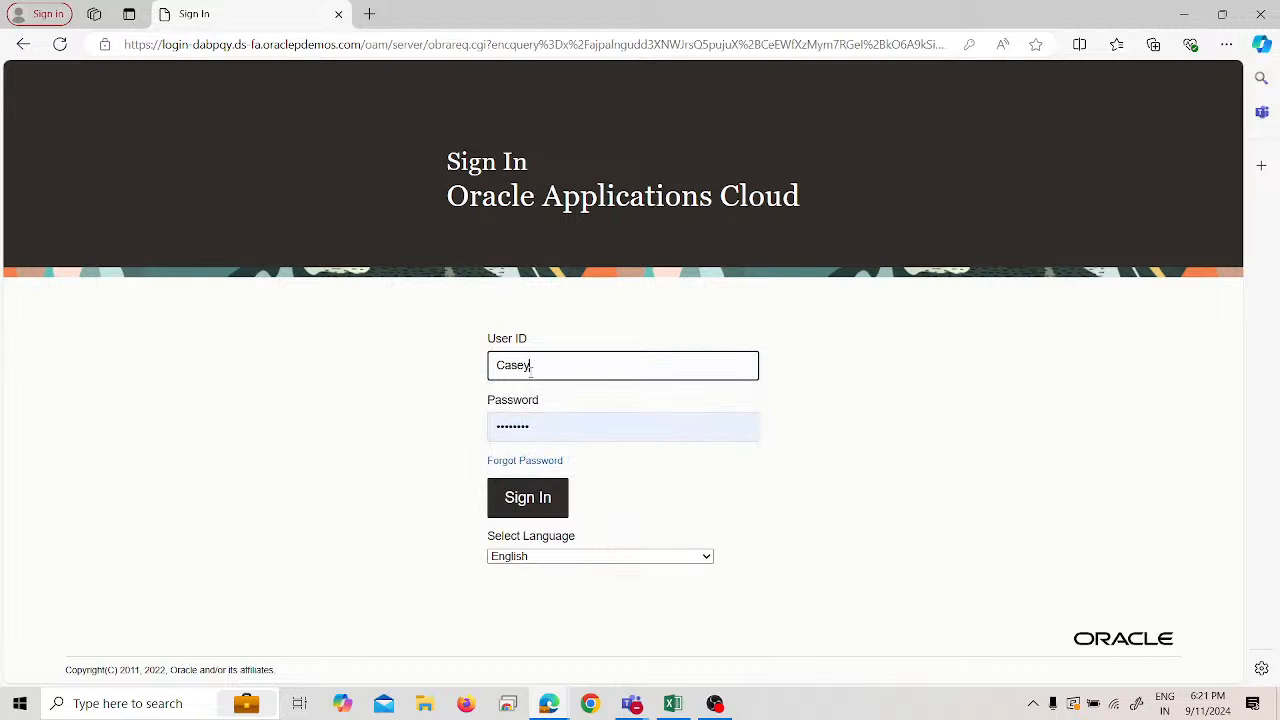
key(Return)
click(540, 379)
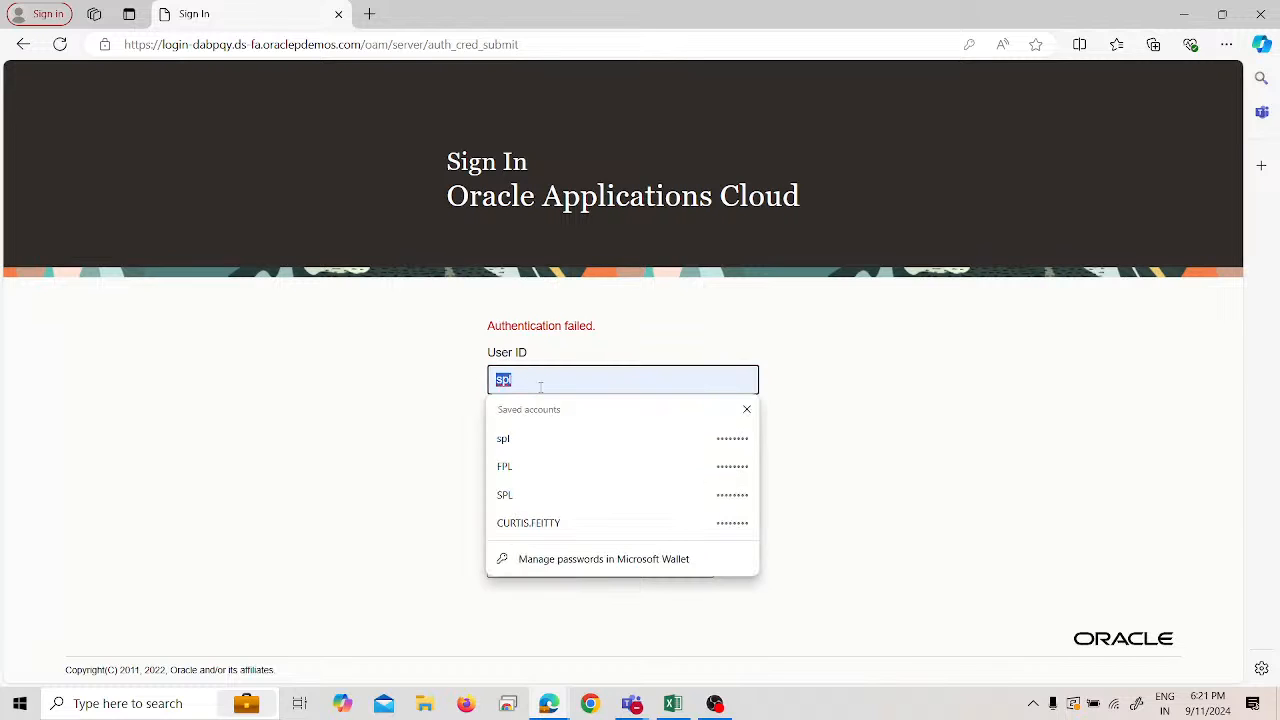
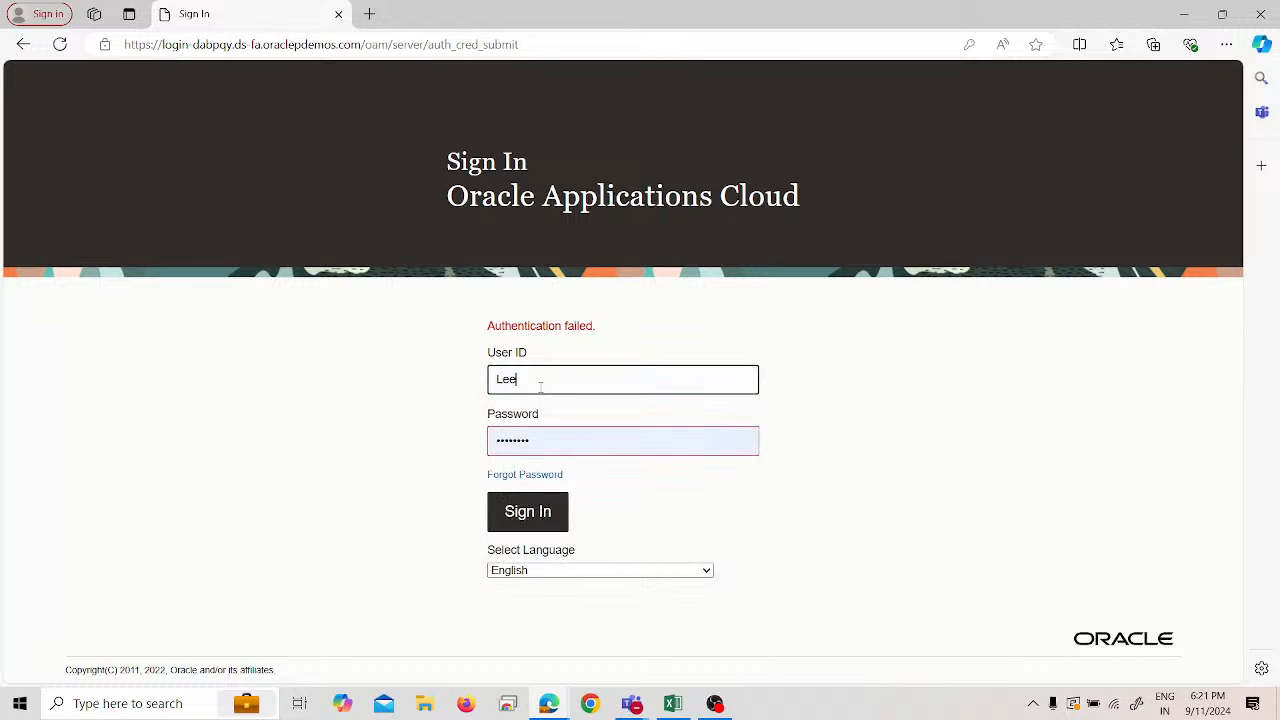
key(Return)
- Fill the sign-in form from a saved account, paste the account password, and submit
click(540, 382)
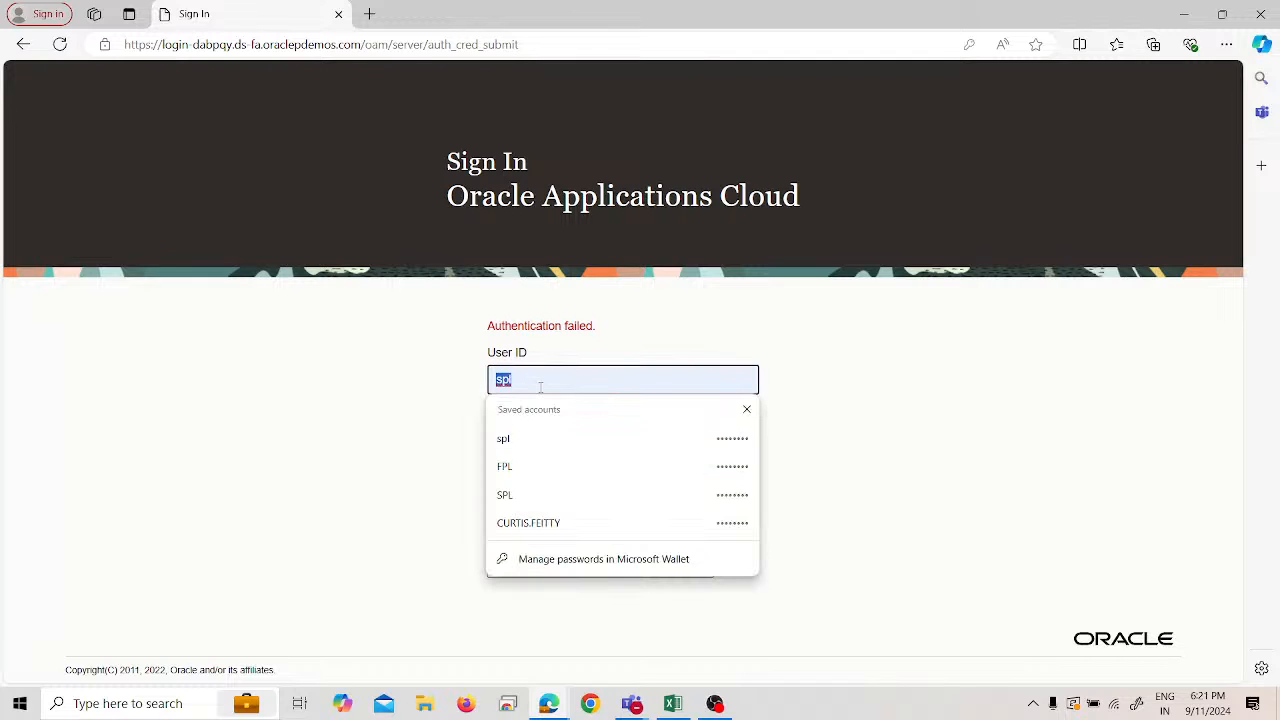
click(557, 528)
click(551, 443)
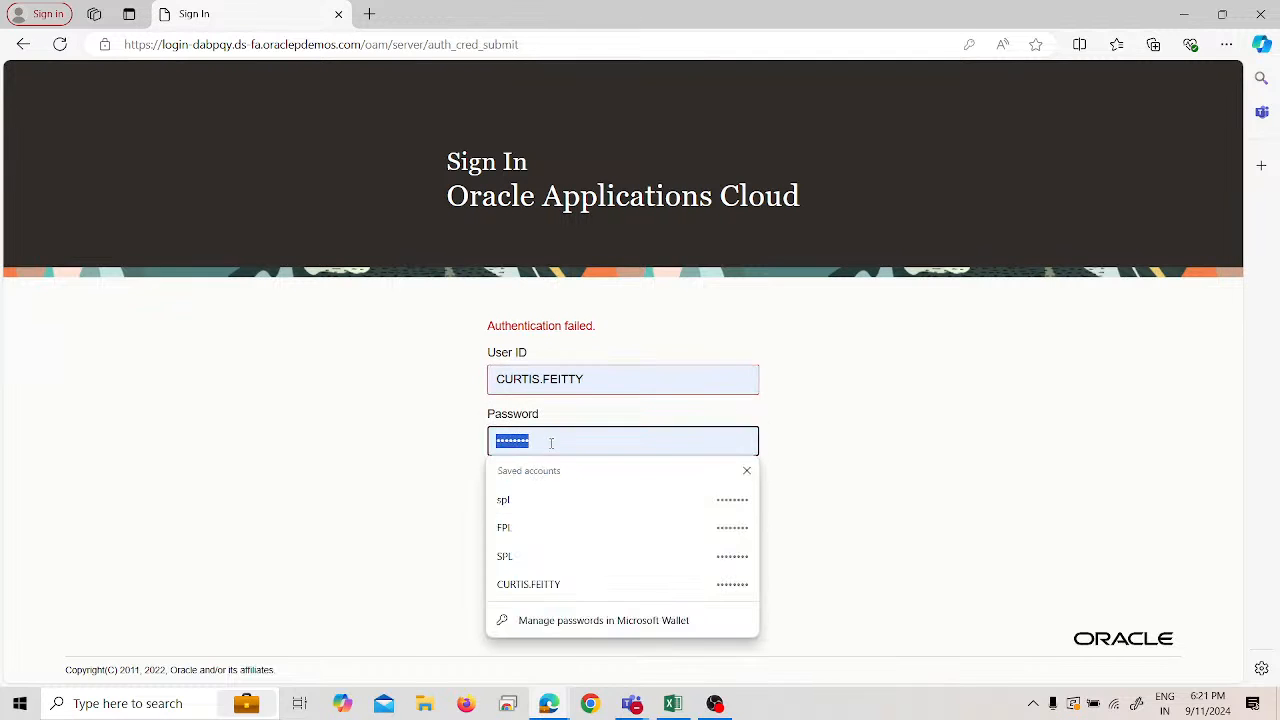
key(super+v)
scroll(547, 236, down, 3)
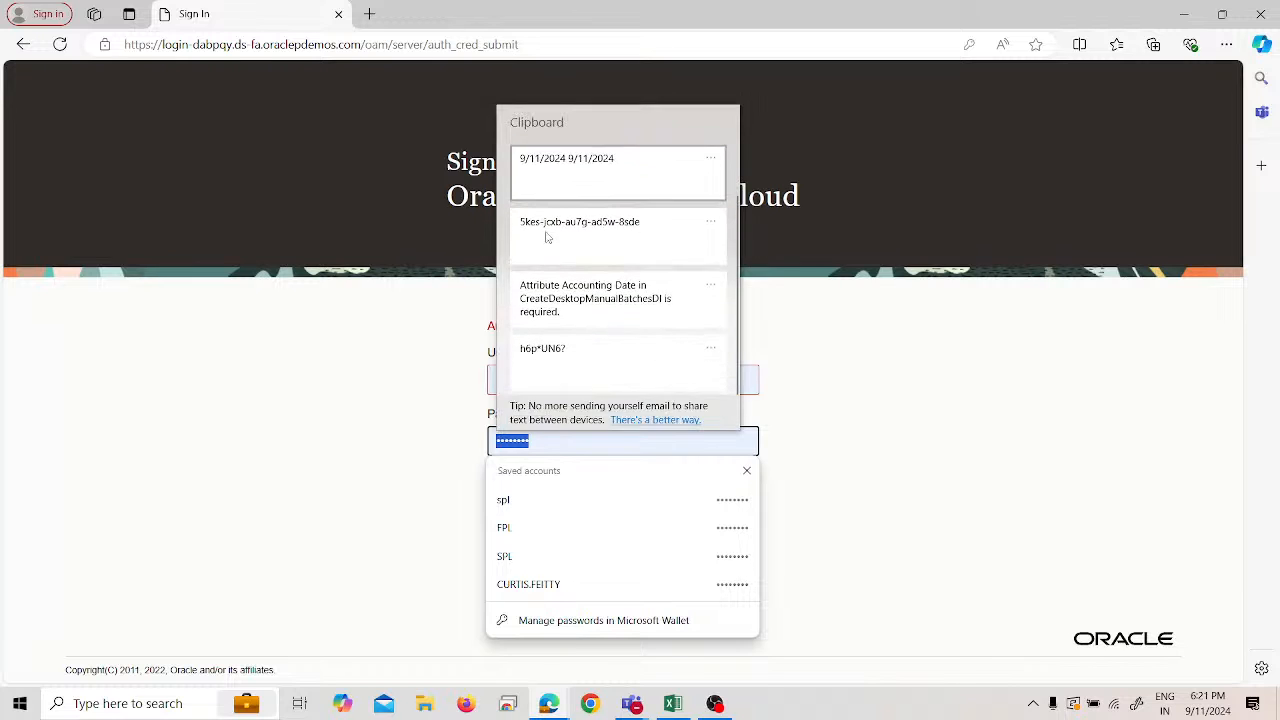
click(563, 320)
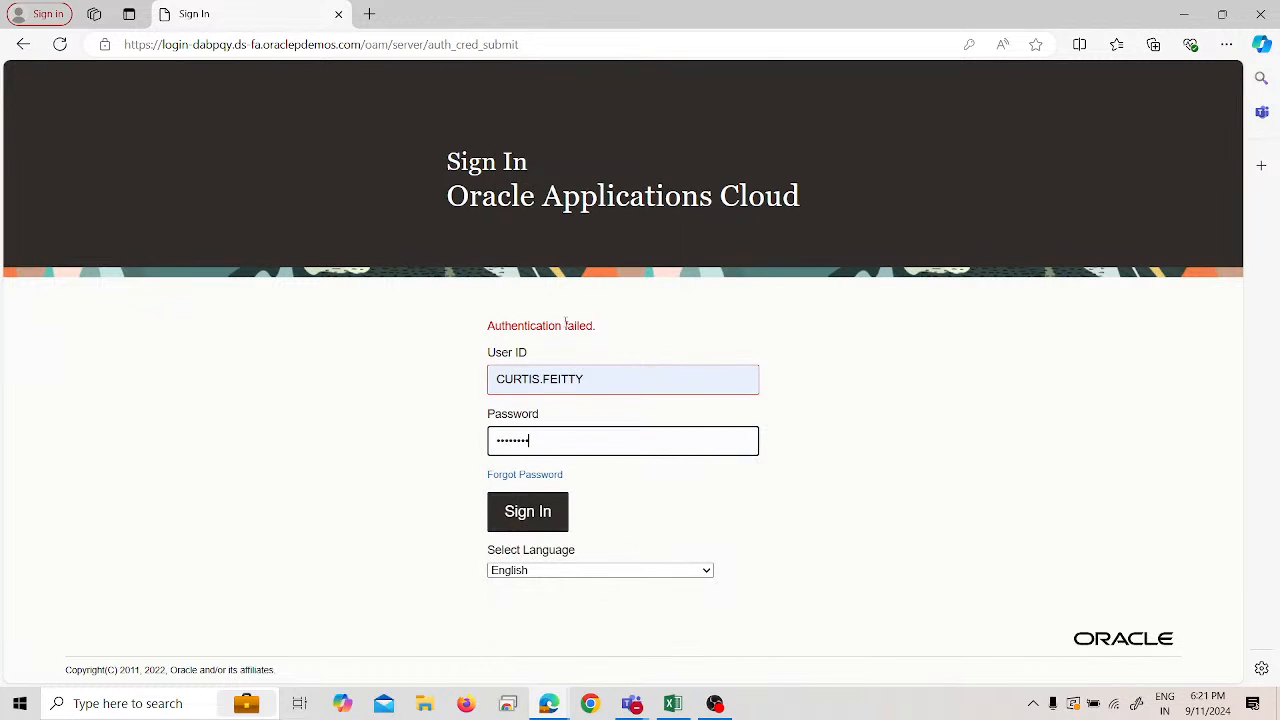
click(547, 520)
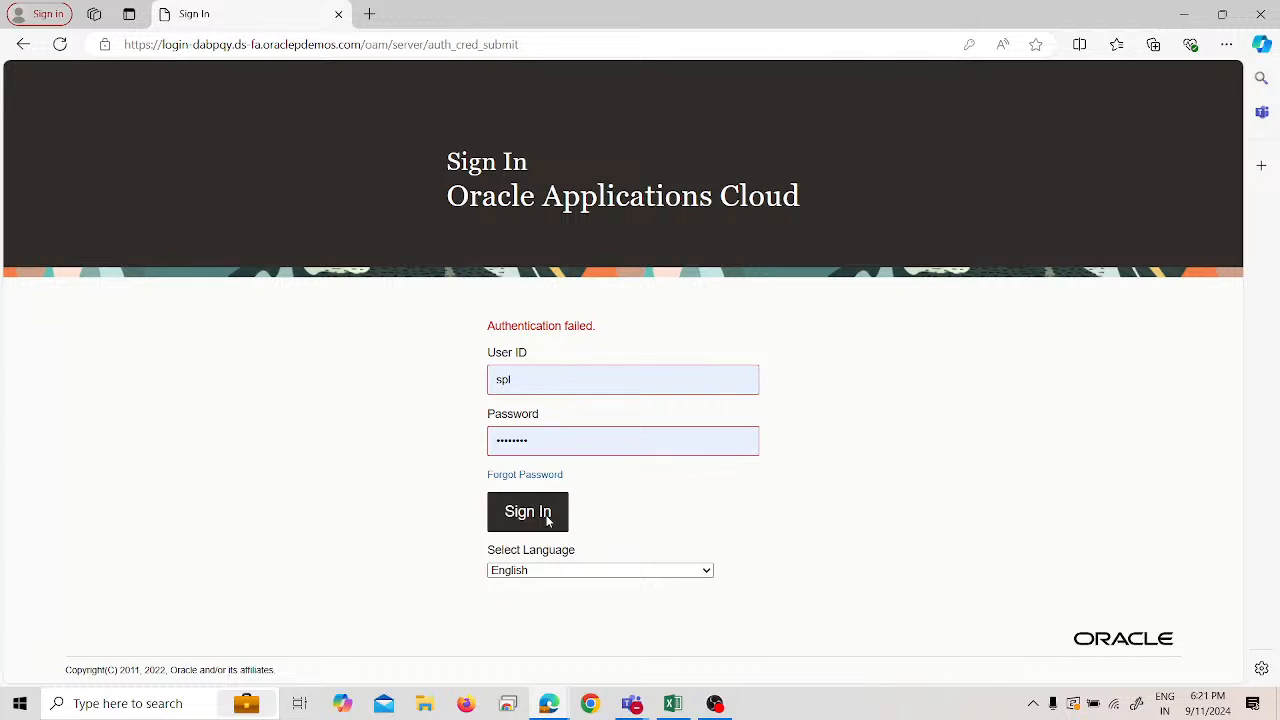
- Sign in with the saved implementation account
double_click(503, 379)
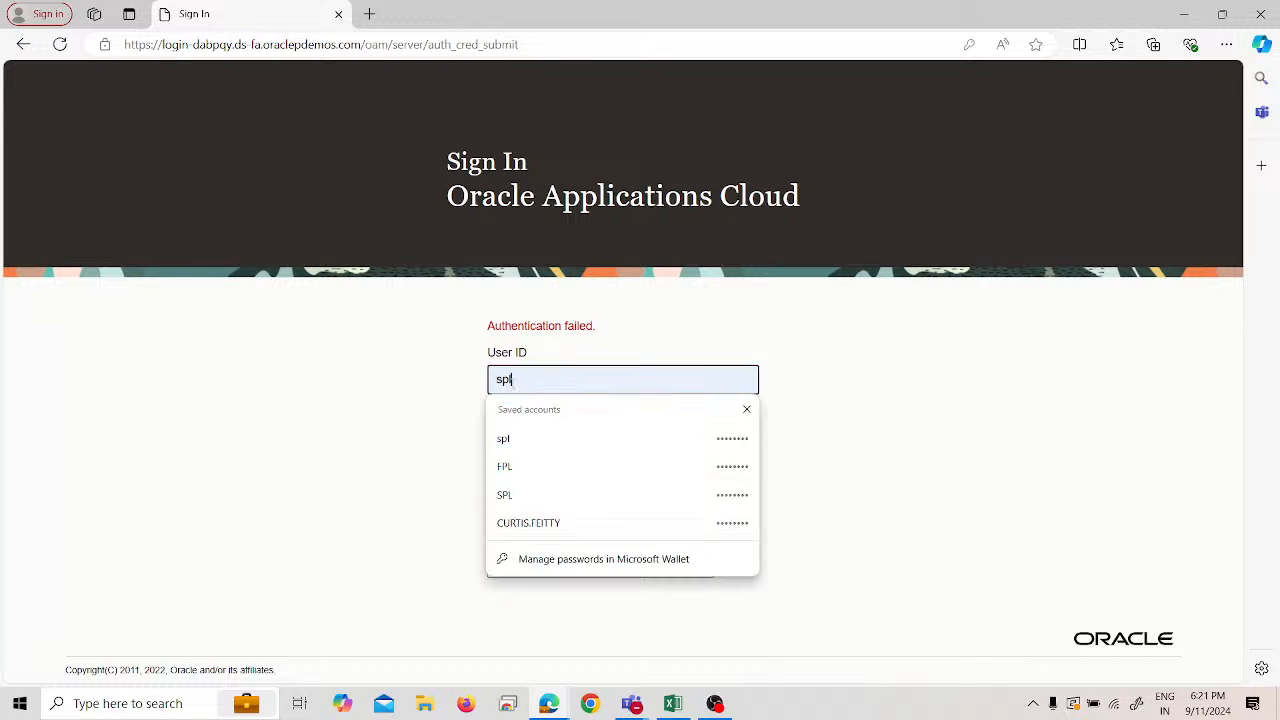
click(516, 470)
click(528, 515)
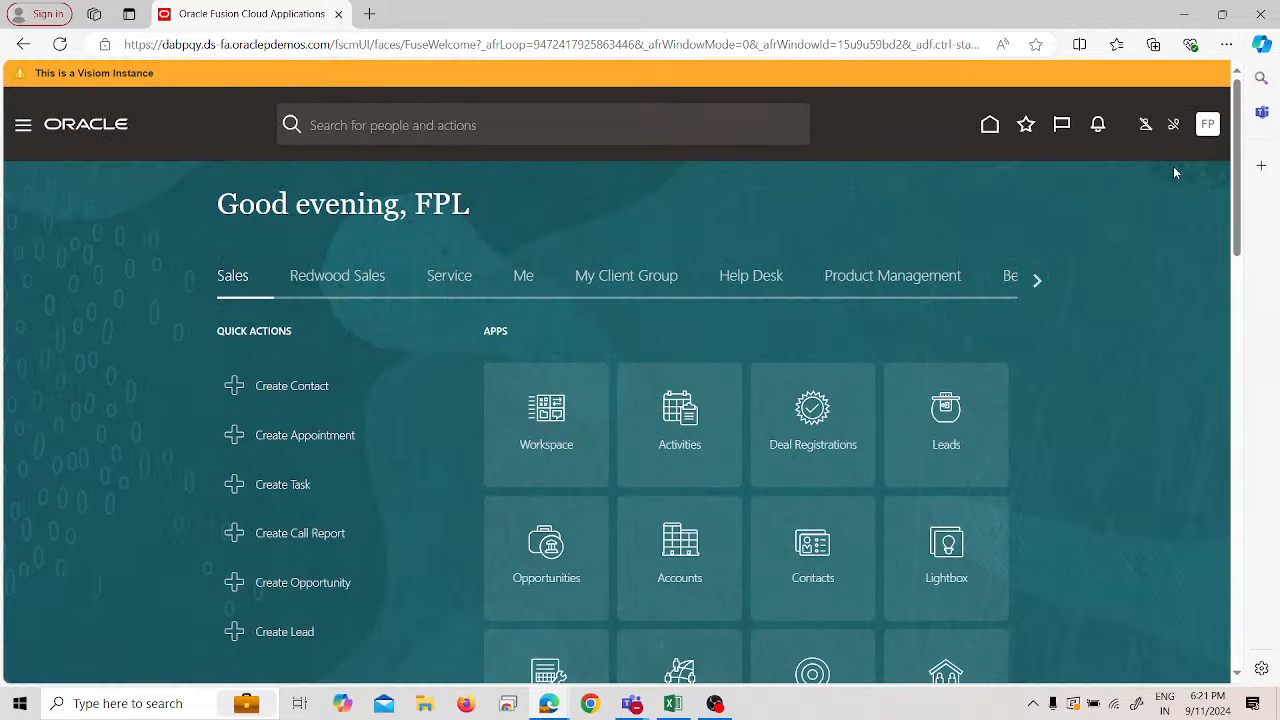
- From Setup and Maintenance, search tasks for 'approval limits' and open Manage Approval Limits
click(1206, 125)
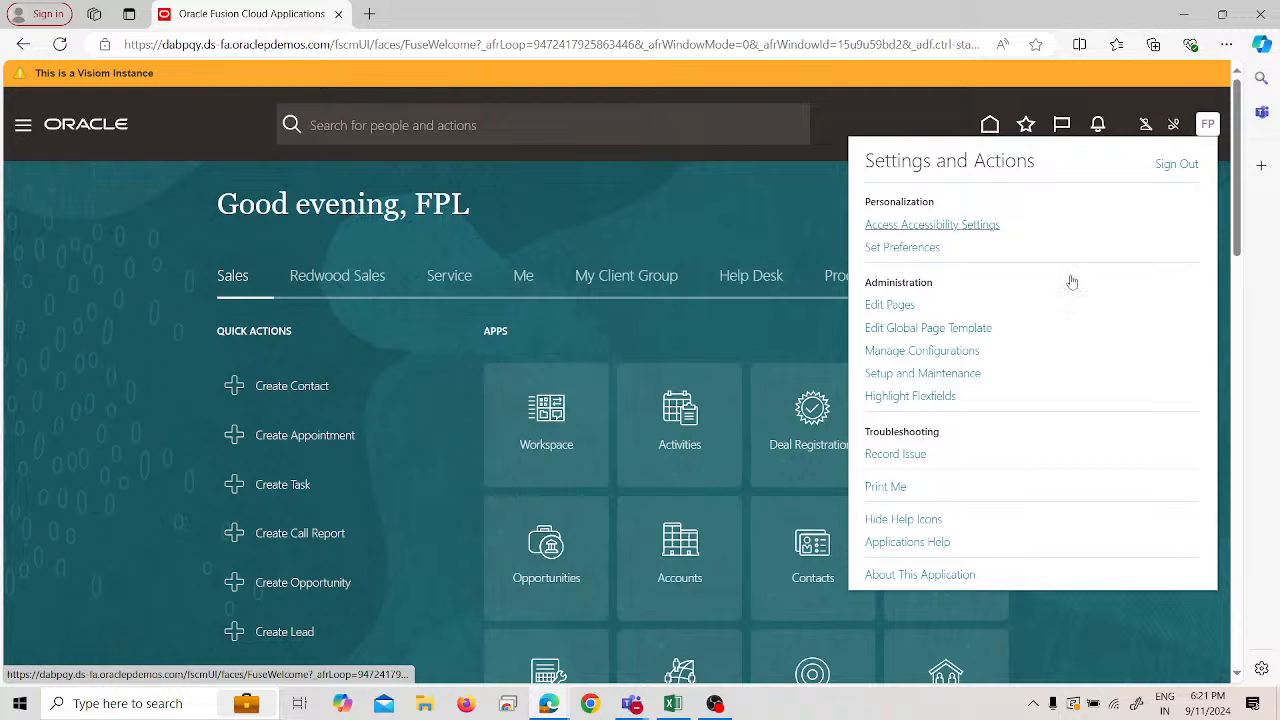
click(958, 374)
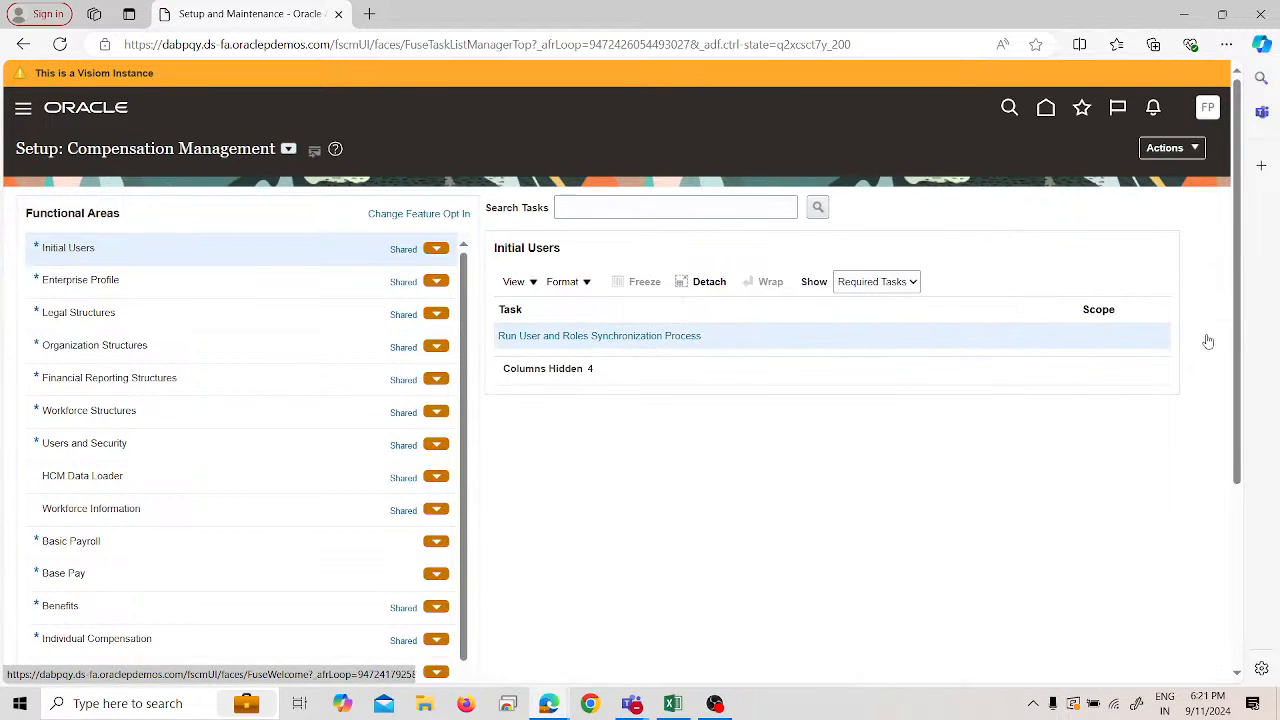
click(1211, 331)
click(1068, 347)
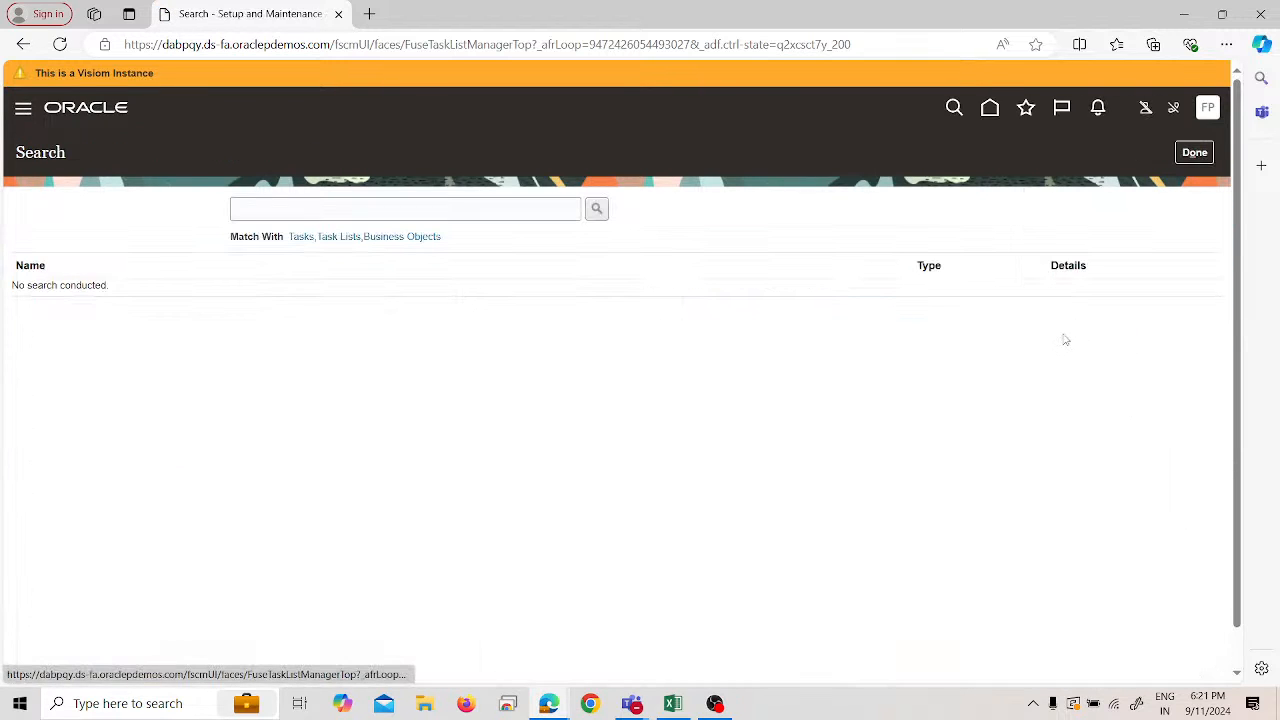
click(431, 207)
text(a)
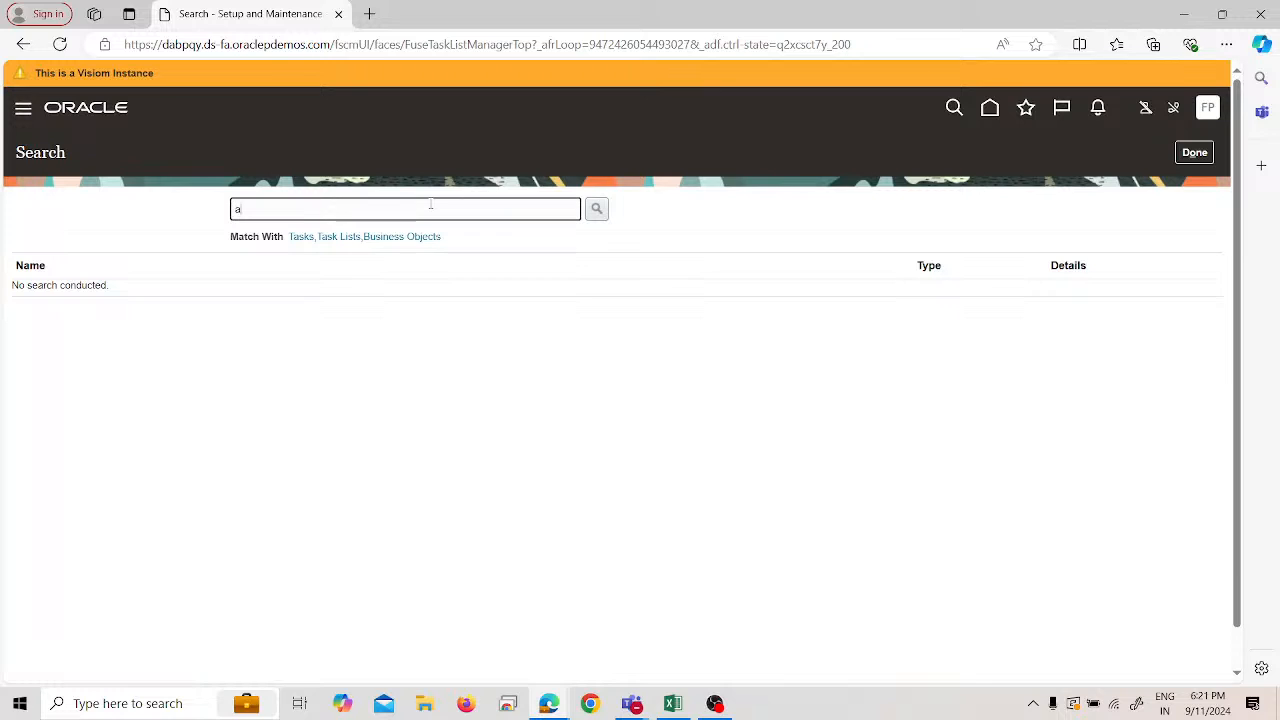
text(pproval limits)
key(Return)
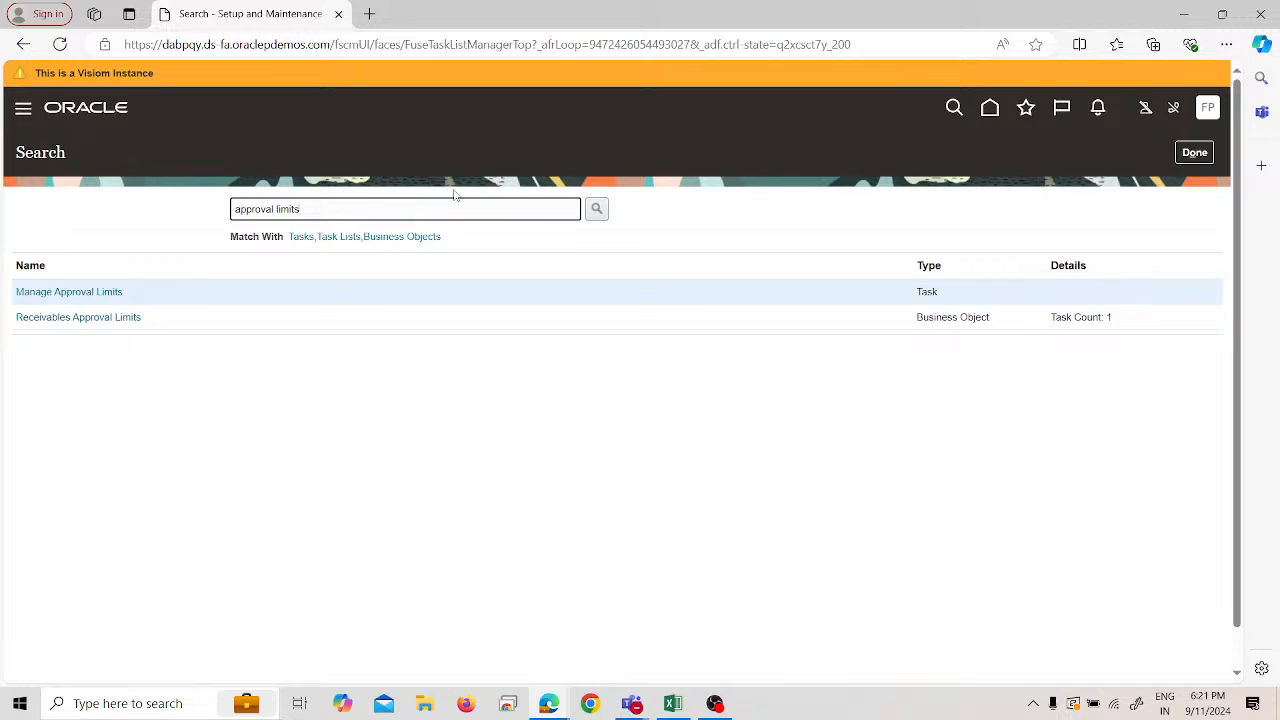
click(70, 291)
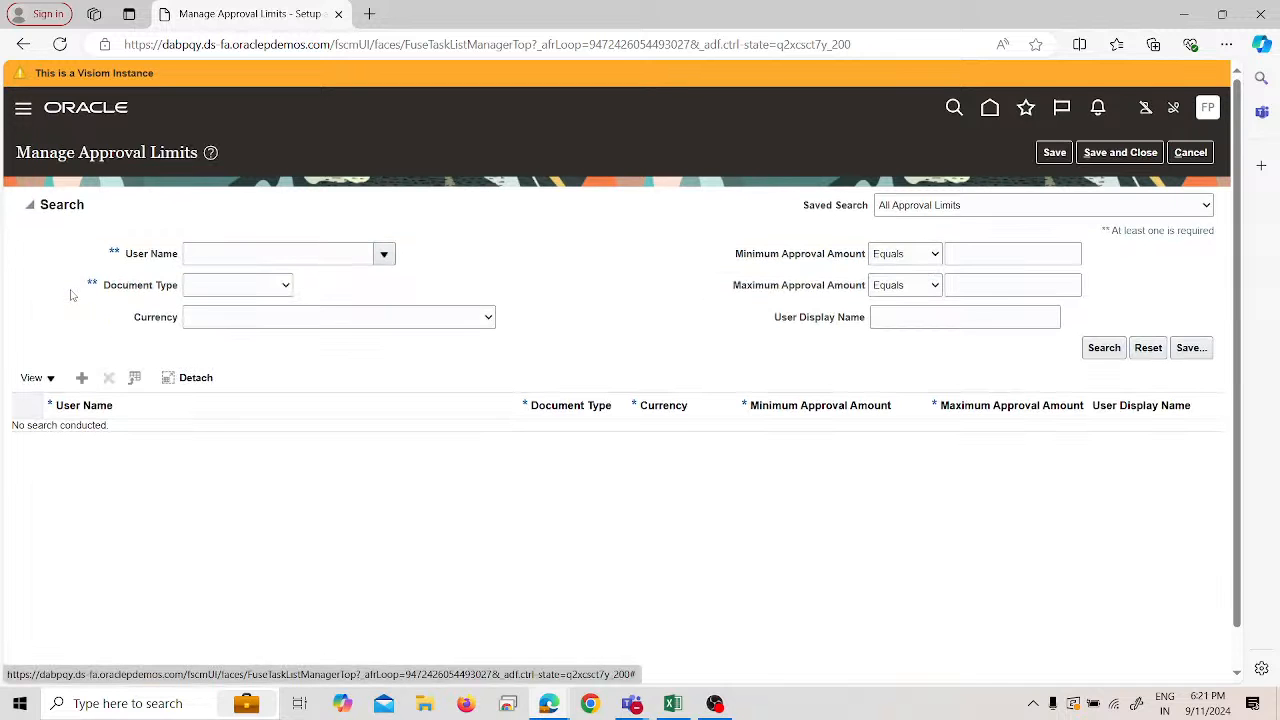
- Add an approval limit row for user SPL with document type Credit Memo Refund in USD
click(81, 378)
text(sp)
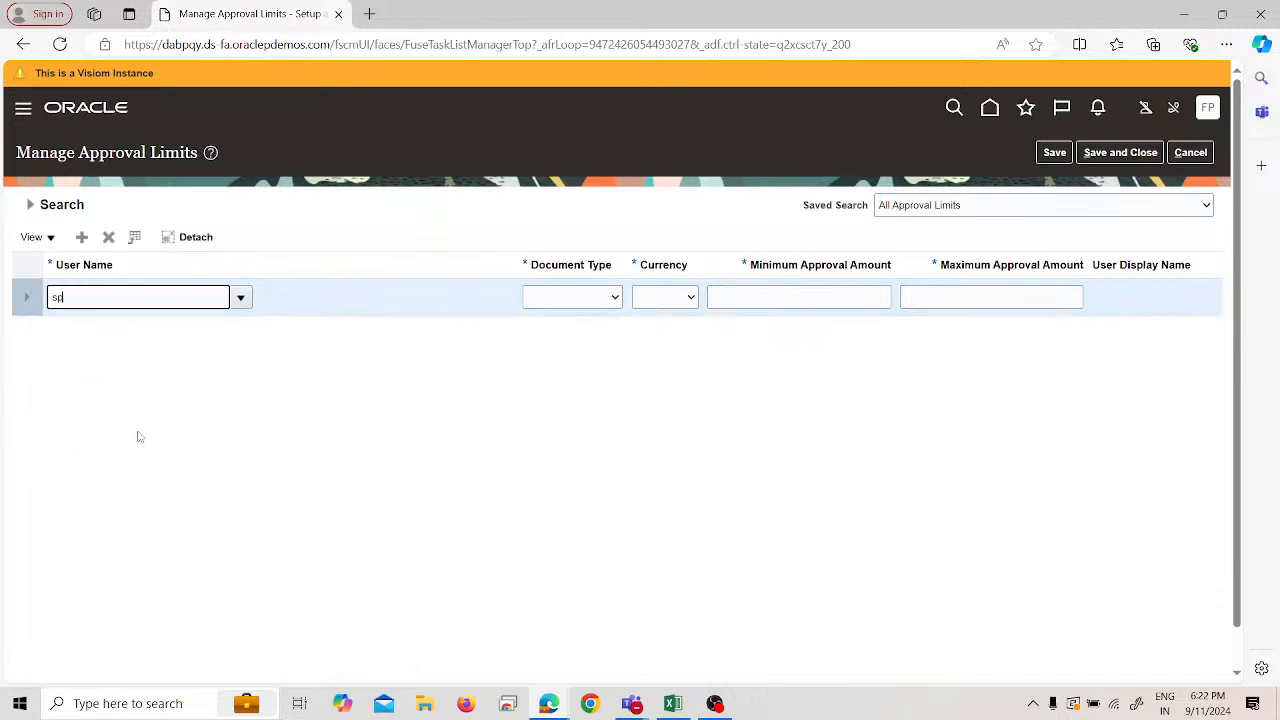
text(l)
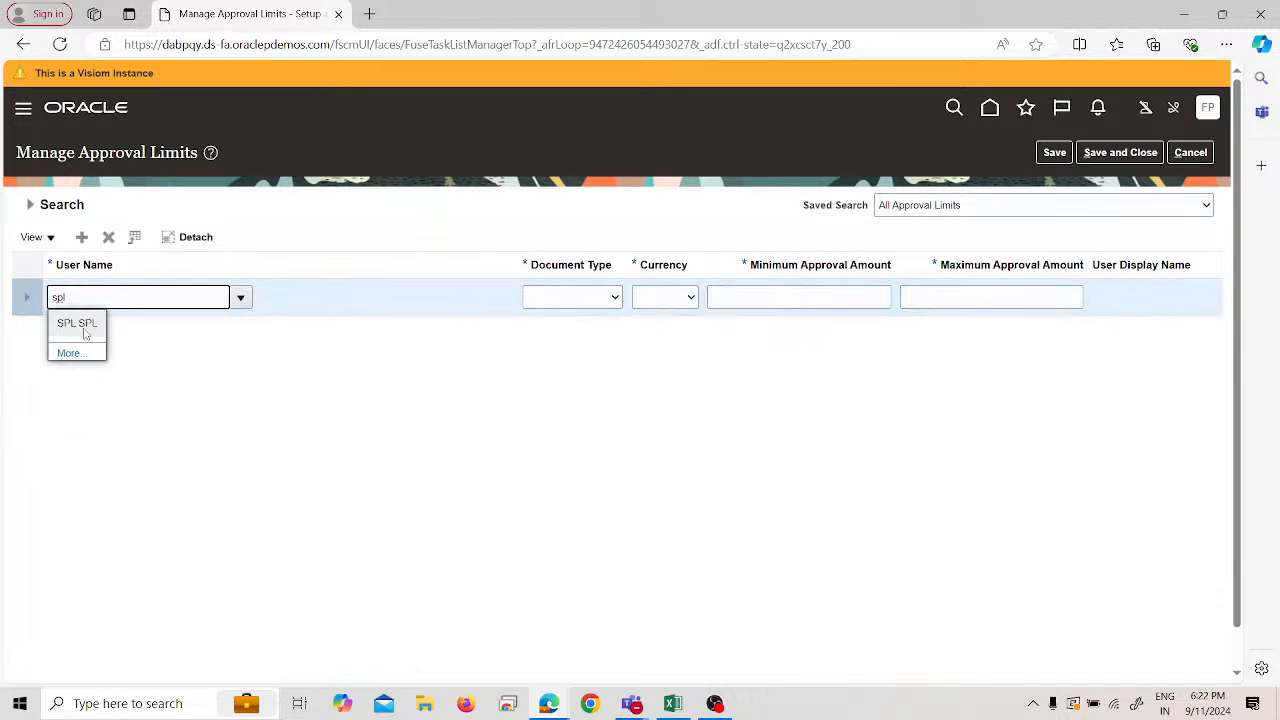
click(80, 322)
click(577, 300)
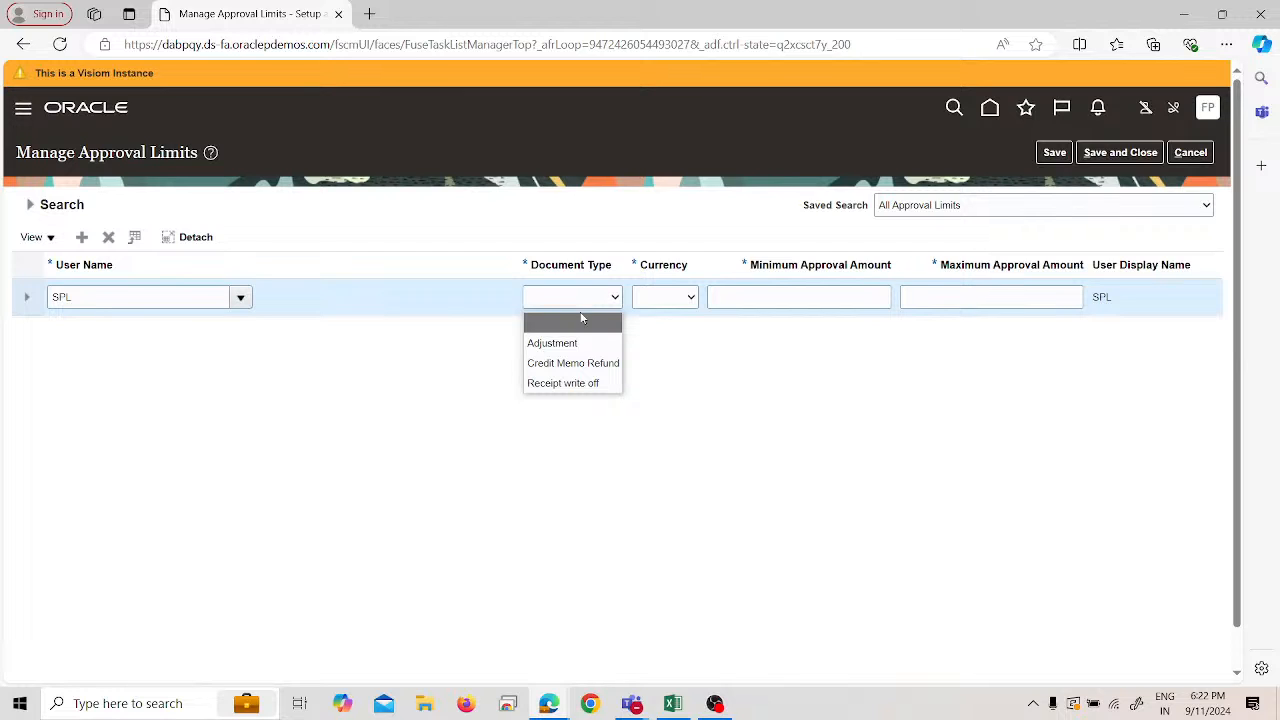
click(590, 363)
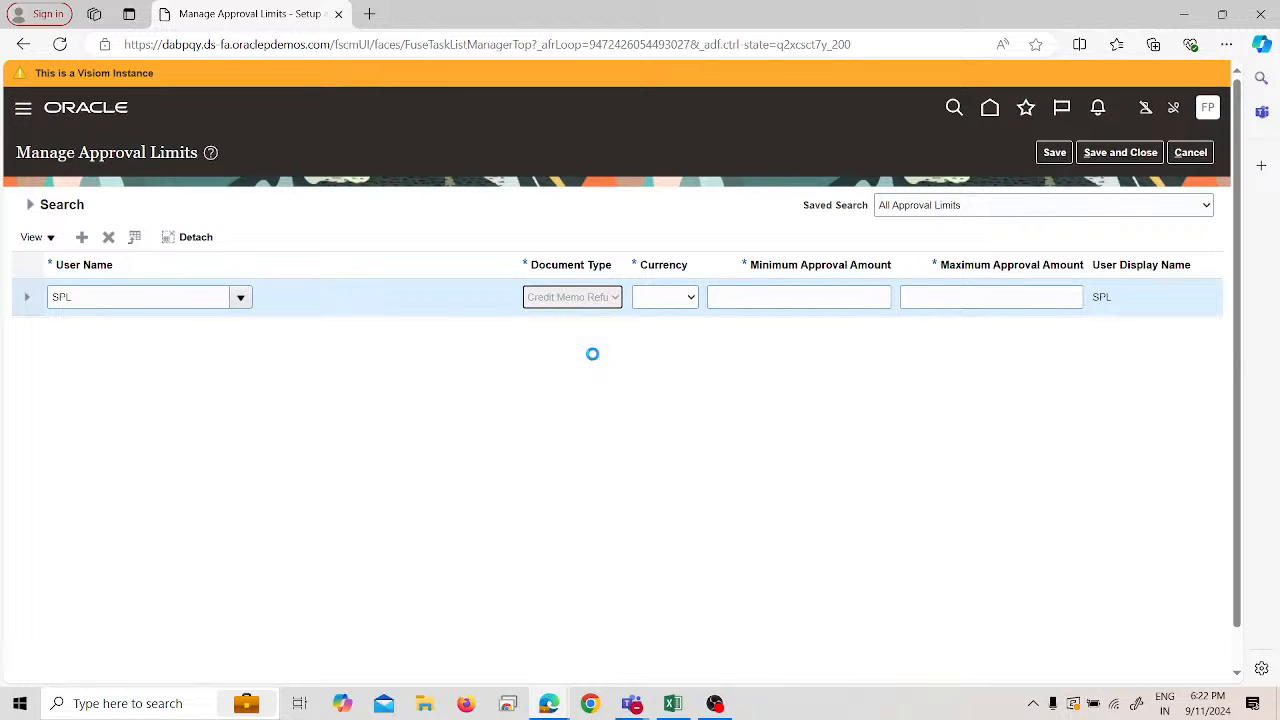
click(663, 297)
click(688, 338)
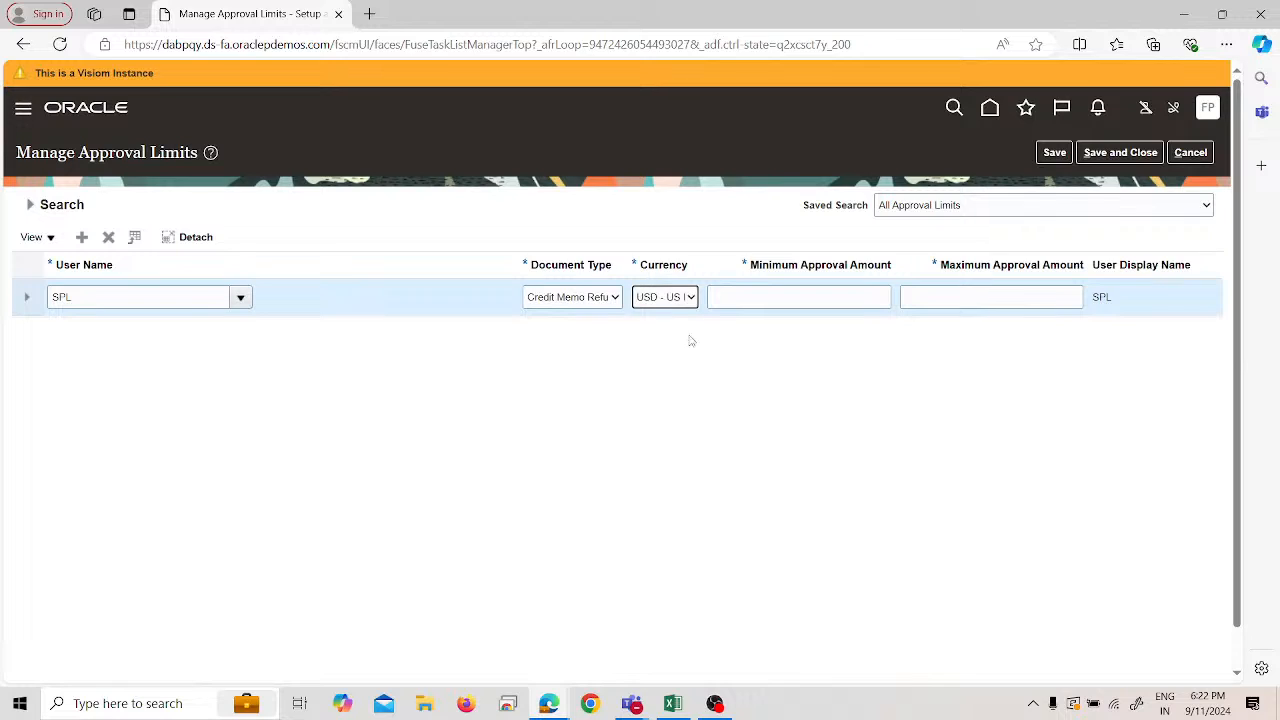
- Set the limit range to 0.00–6,000.00 and save the approval limit
click(786, 308)
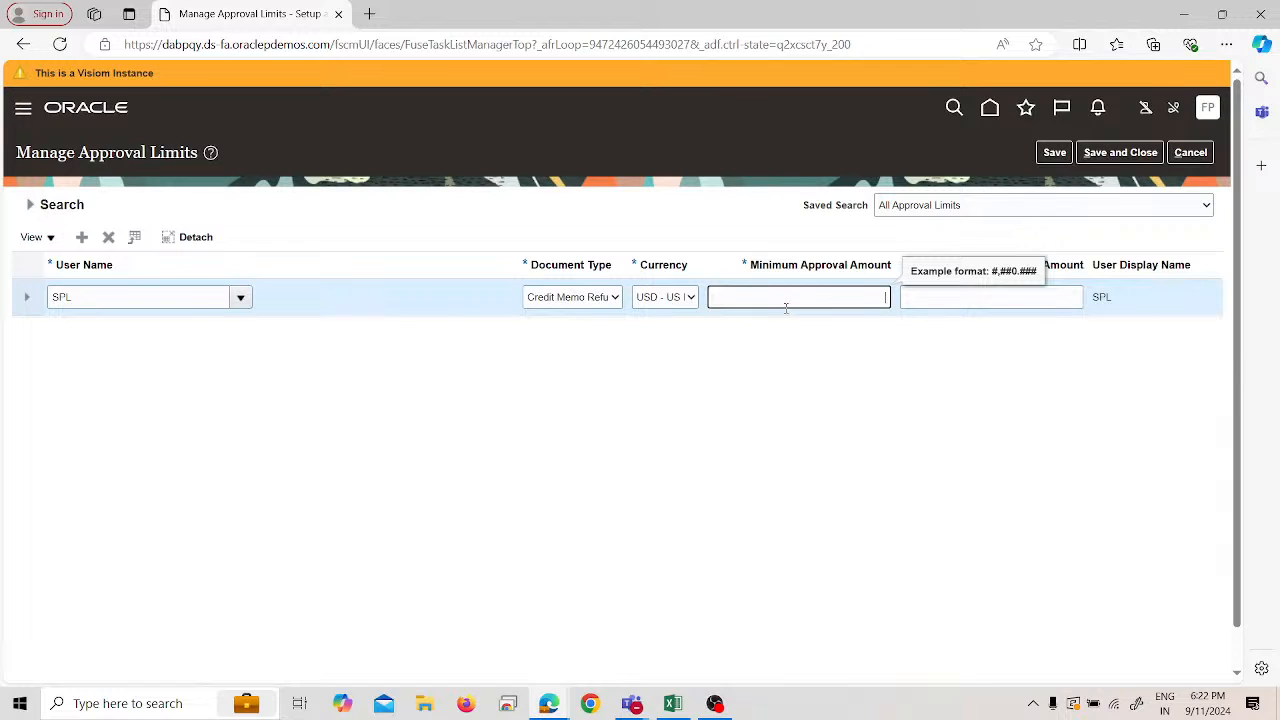
click(1000, 300)
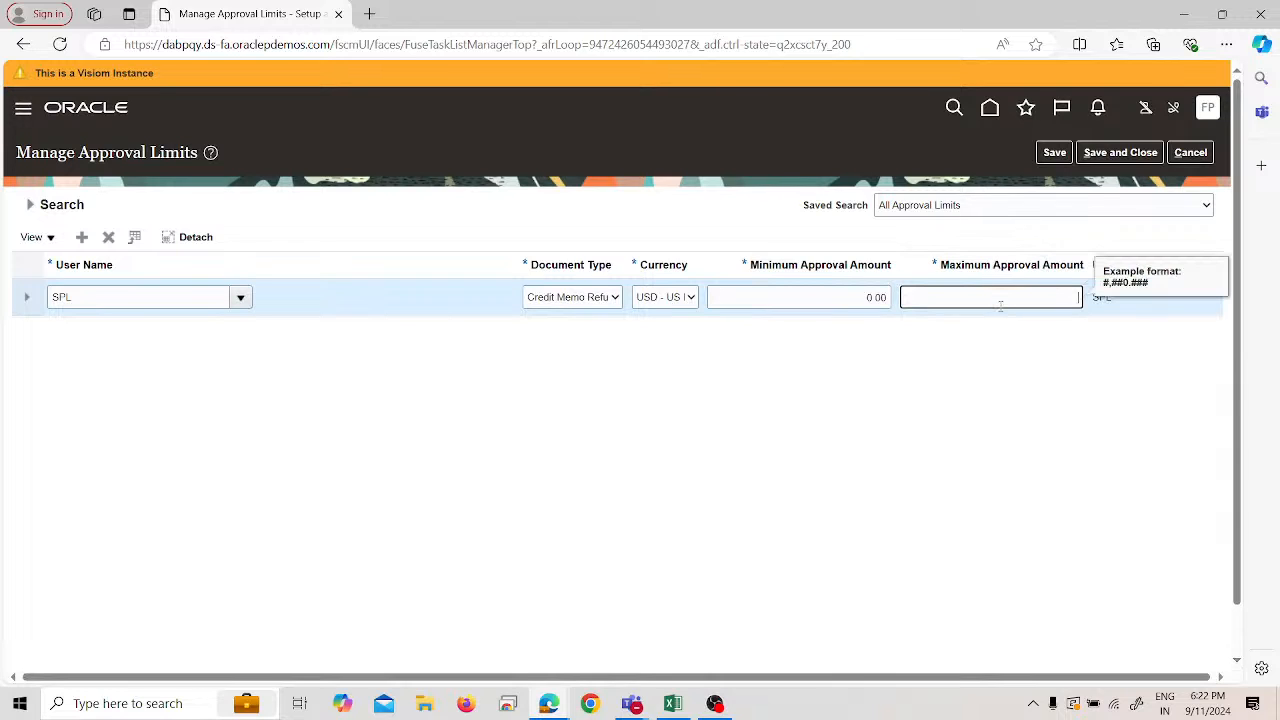
text(6000)
click(1001, 386)
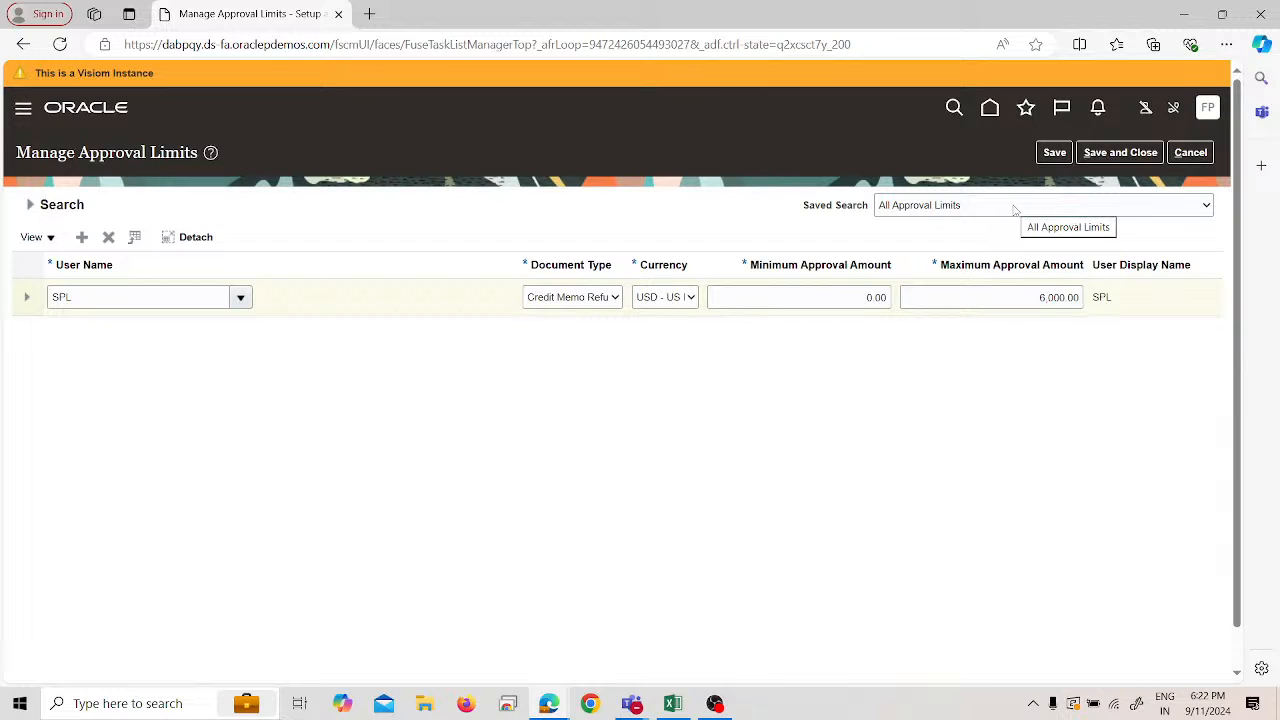
click(1124, 158)
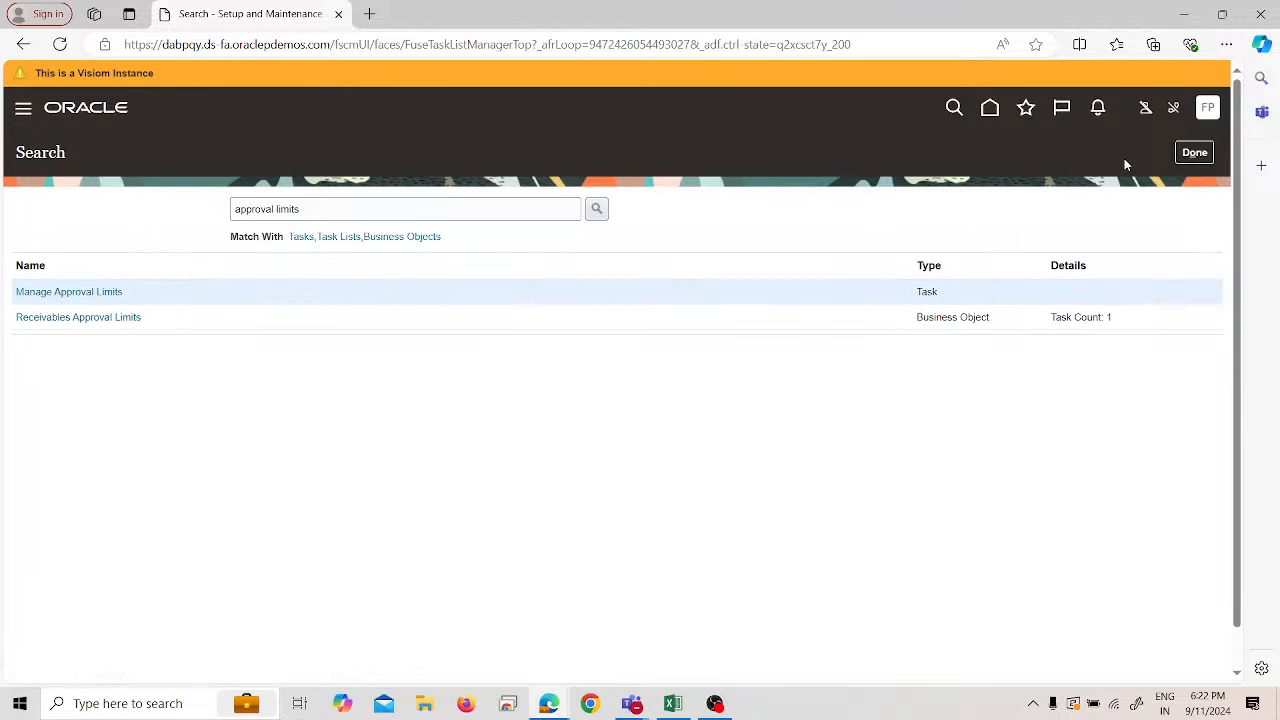
- Leave the setup task and sign out of the current session
click(1188, 149)
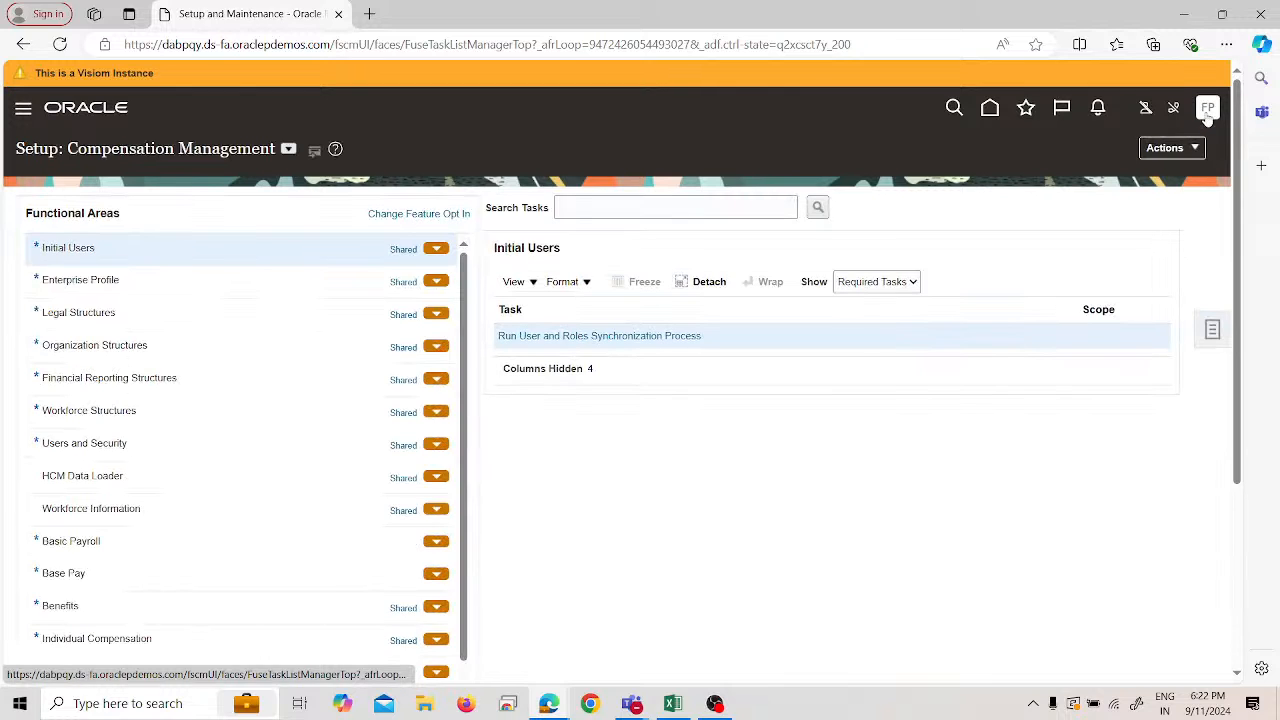
click(1206, 115)
click(1160, 146)
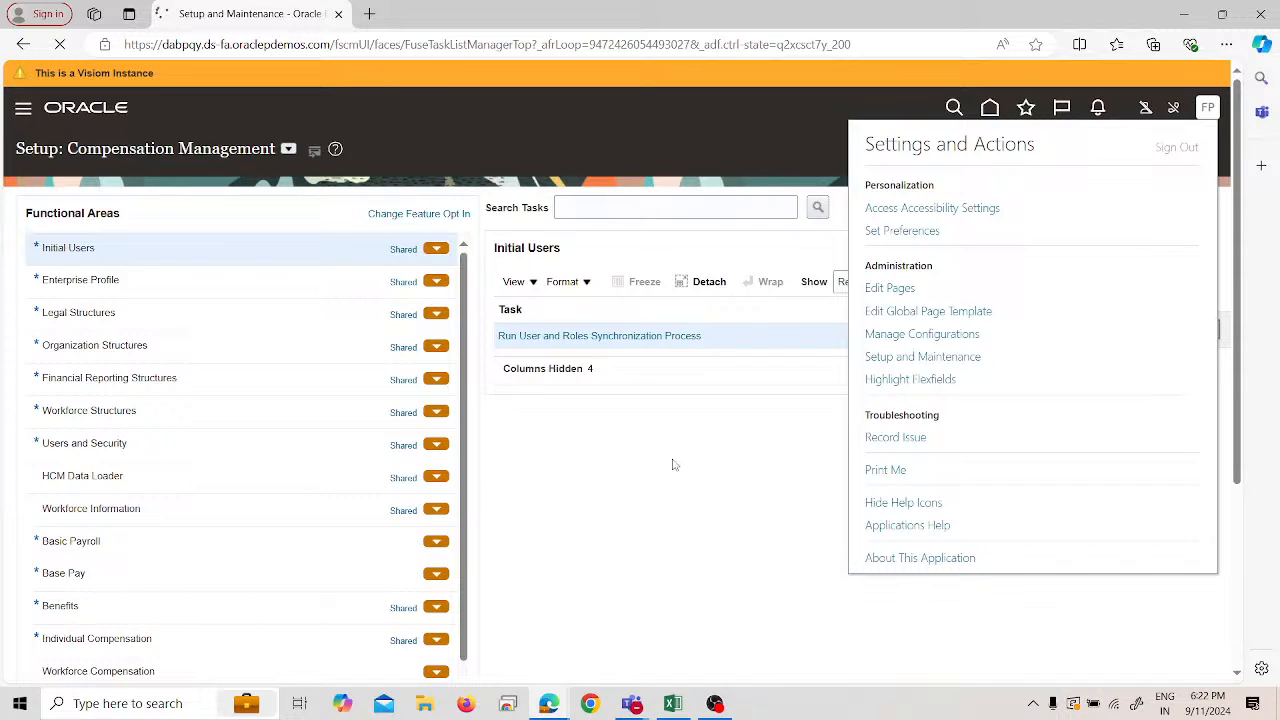
click(595, 414)
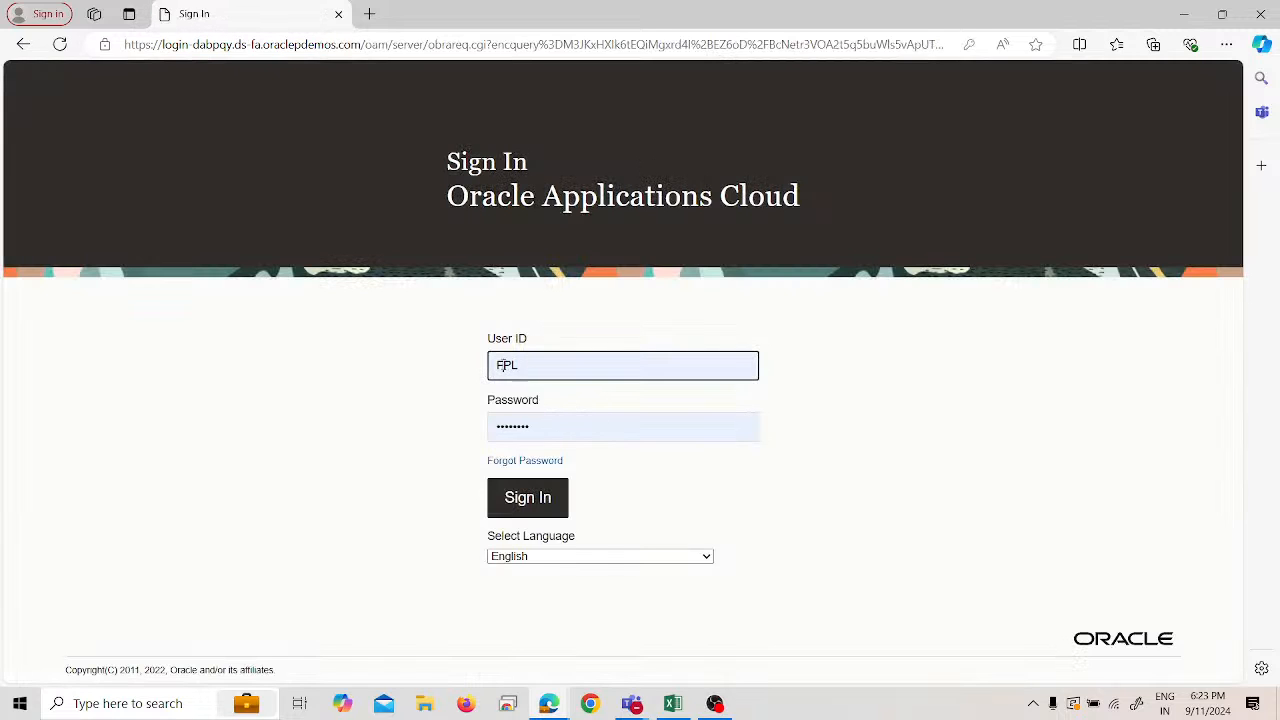
- Sign in as the other user using their saved account
click(500, 365)
click(503, 453)
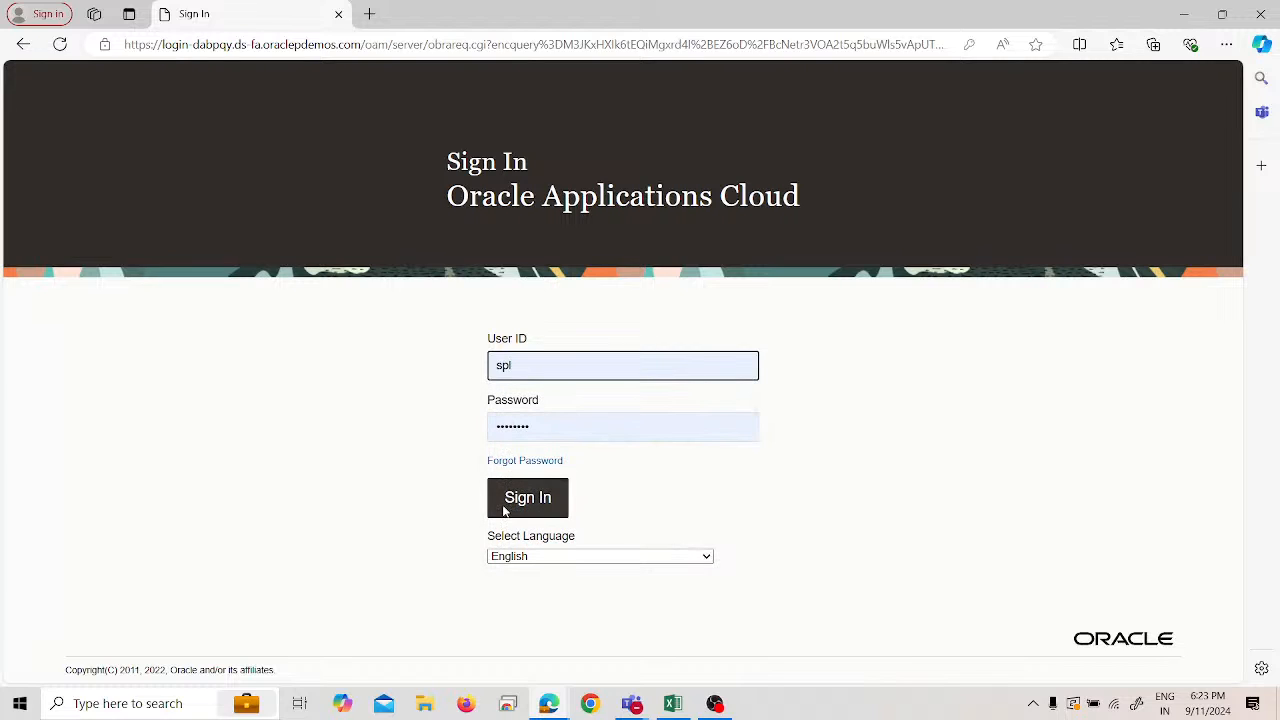
click(504, 511)
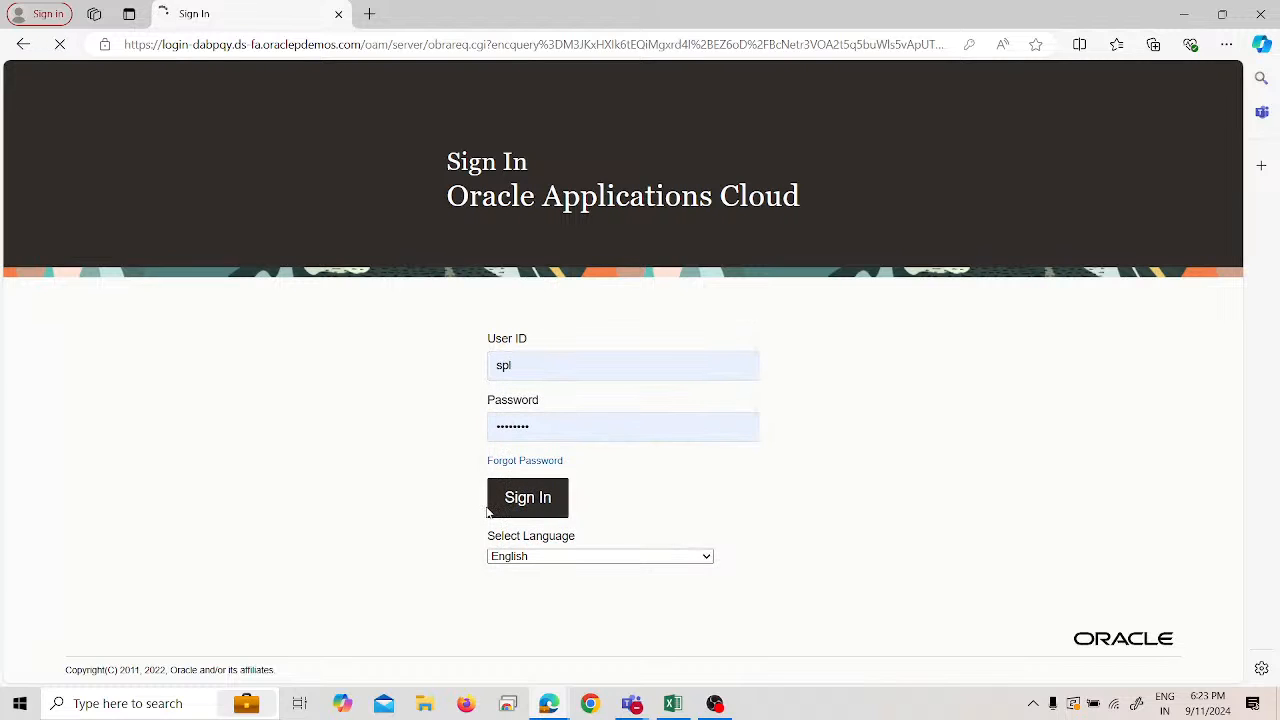
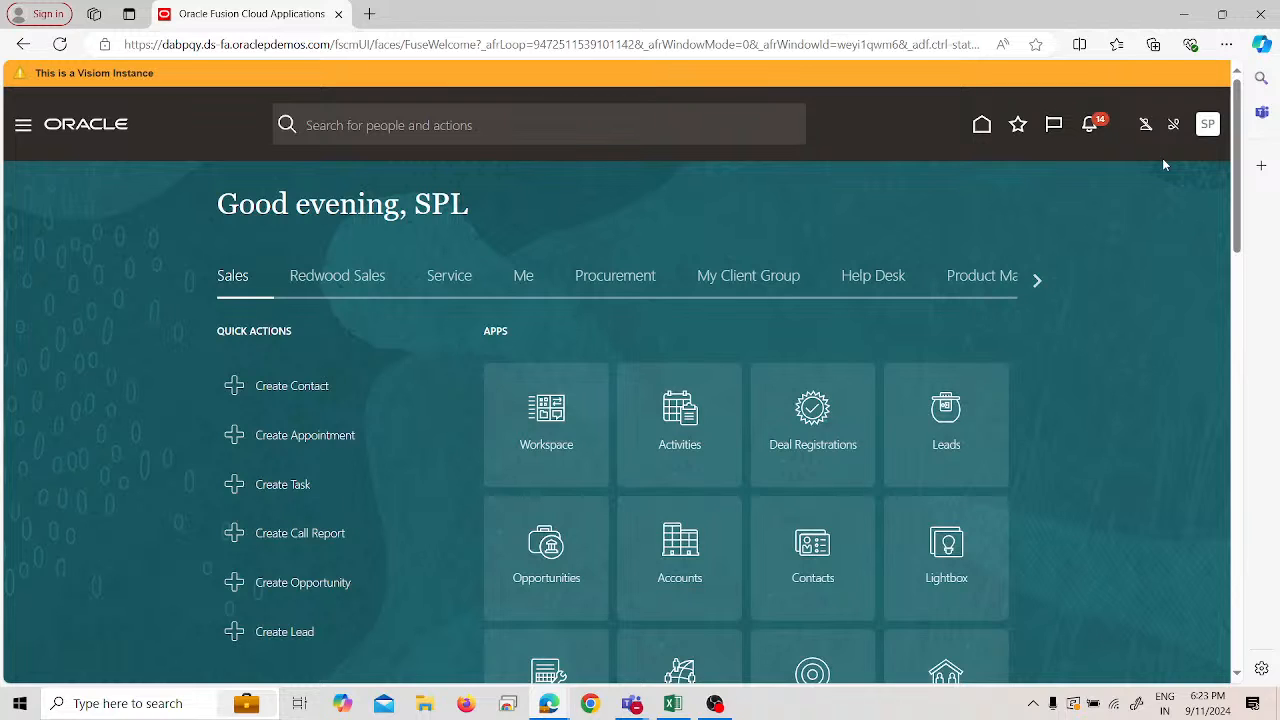
- Open the SPL_IMPL implementation project from Setup and Maintenance
click(1210, 126)
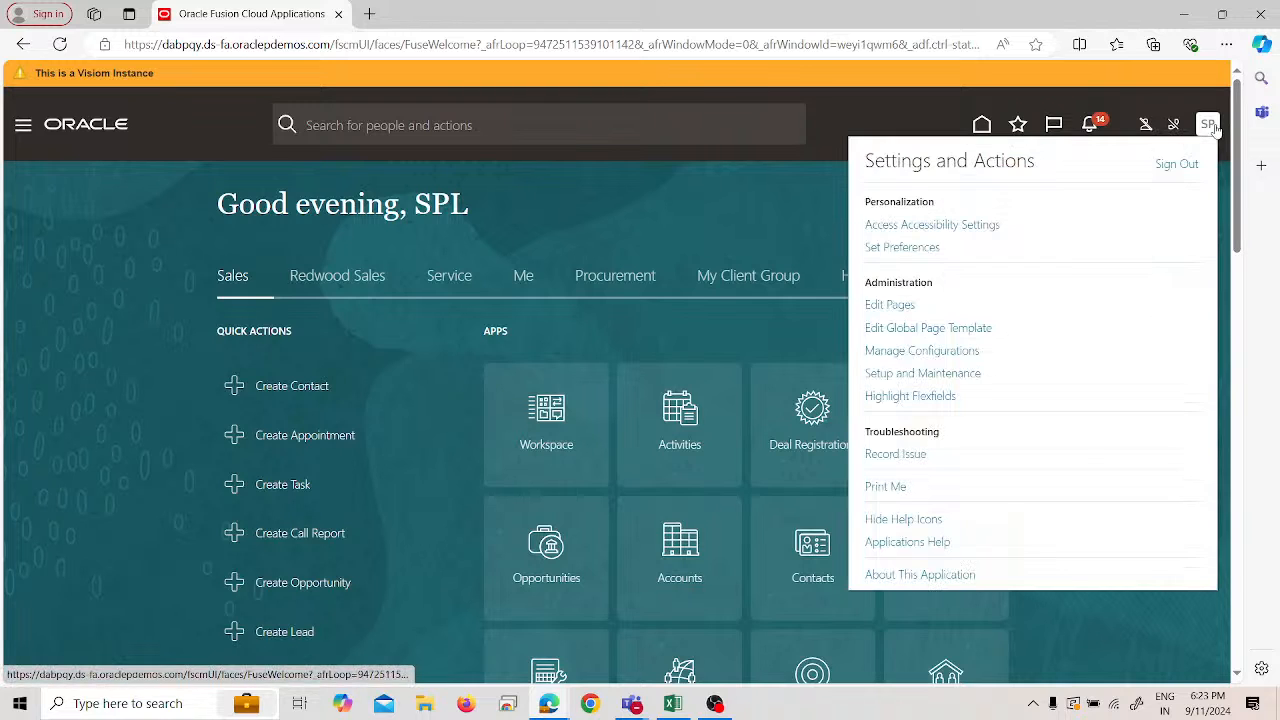
click(938, 374)
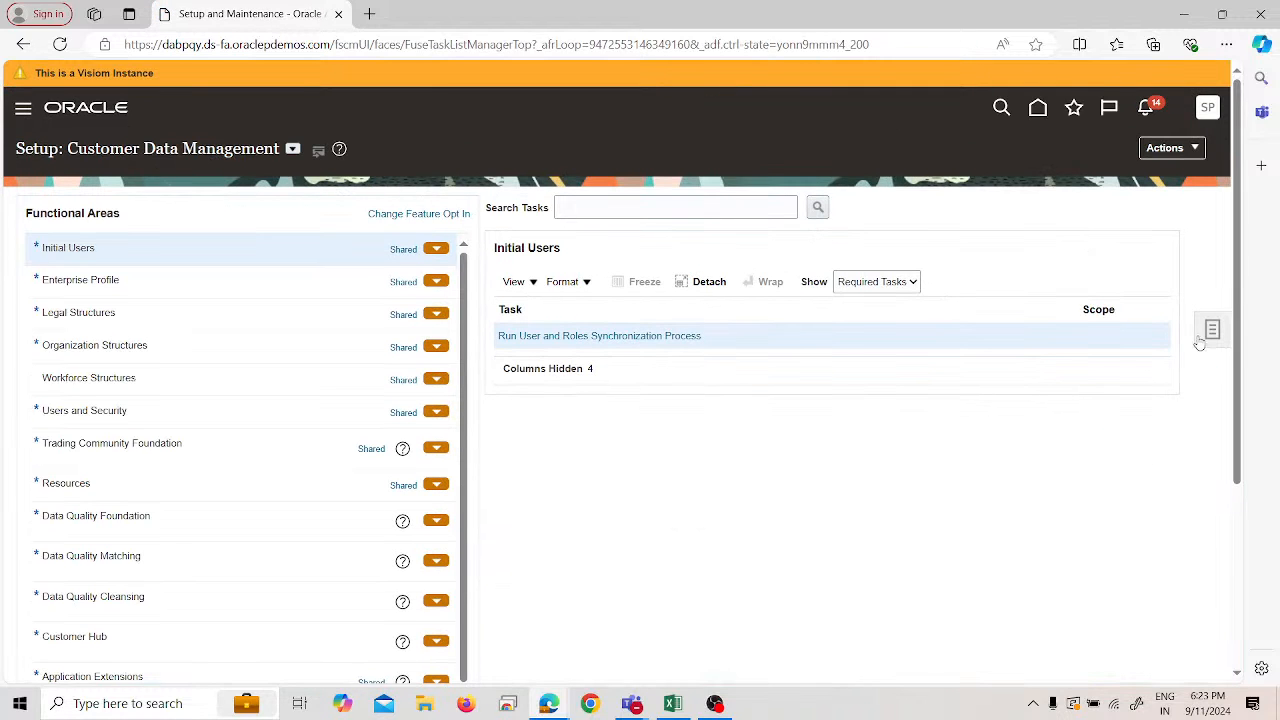
click(1210, 330)
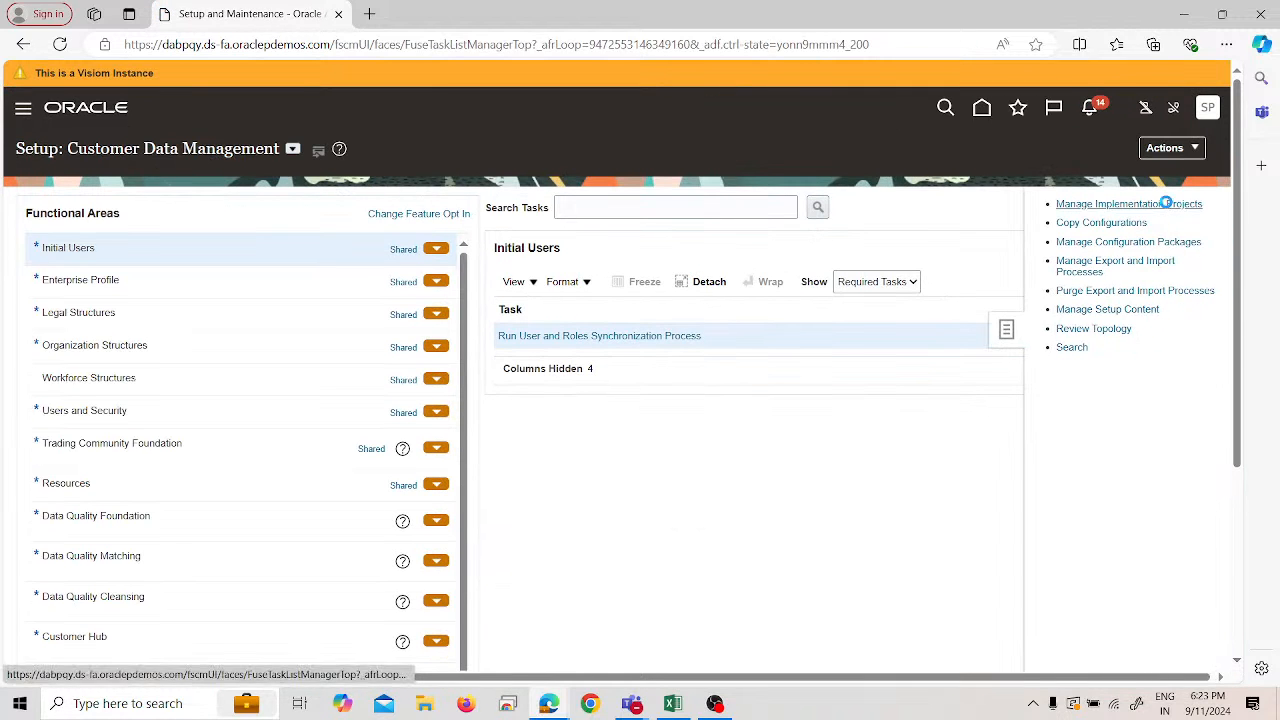
click(1166, 203)
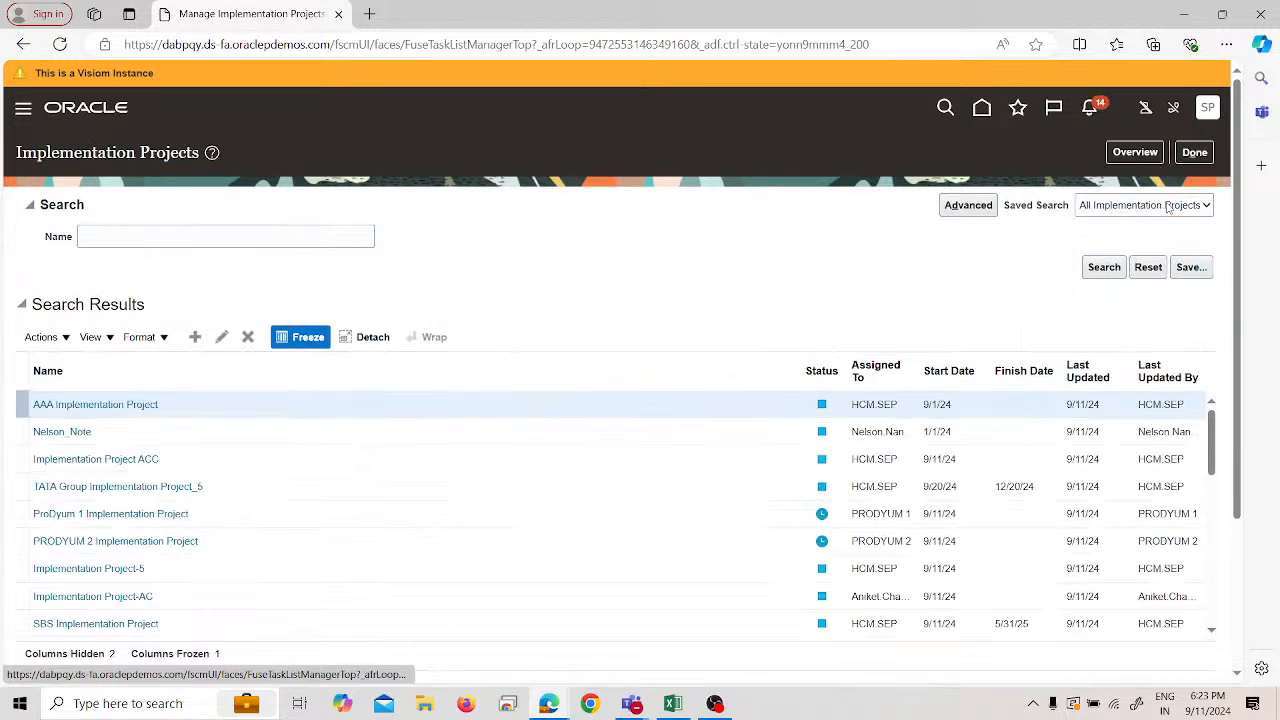
click(1117, 155)
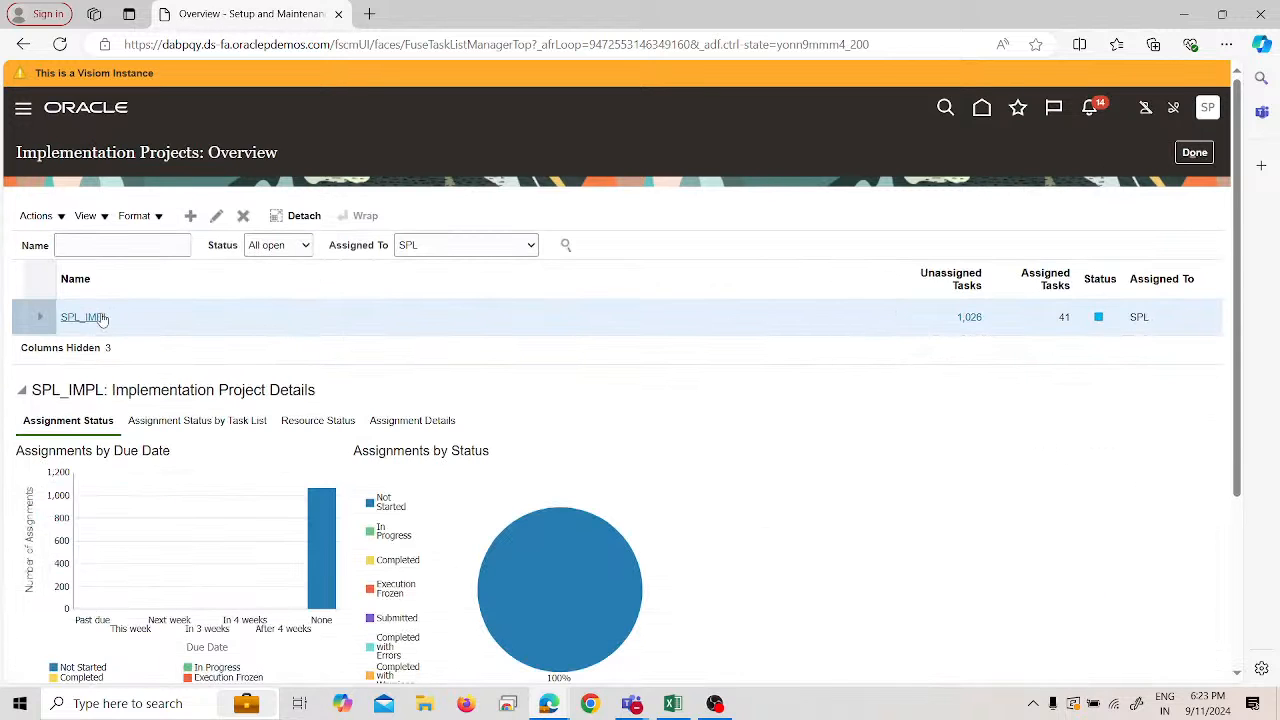
click(101, 313)
- Search the project's tasks for 'receivables activities' and show the match in the hierarchy
click(139, 370)
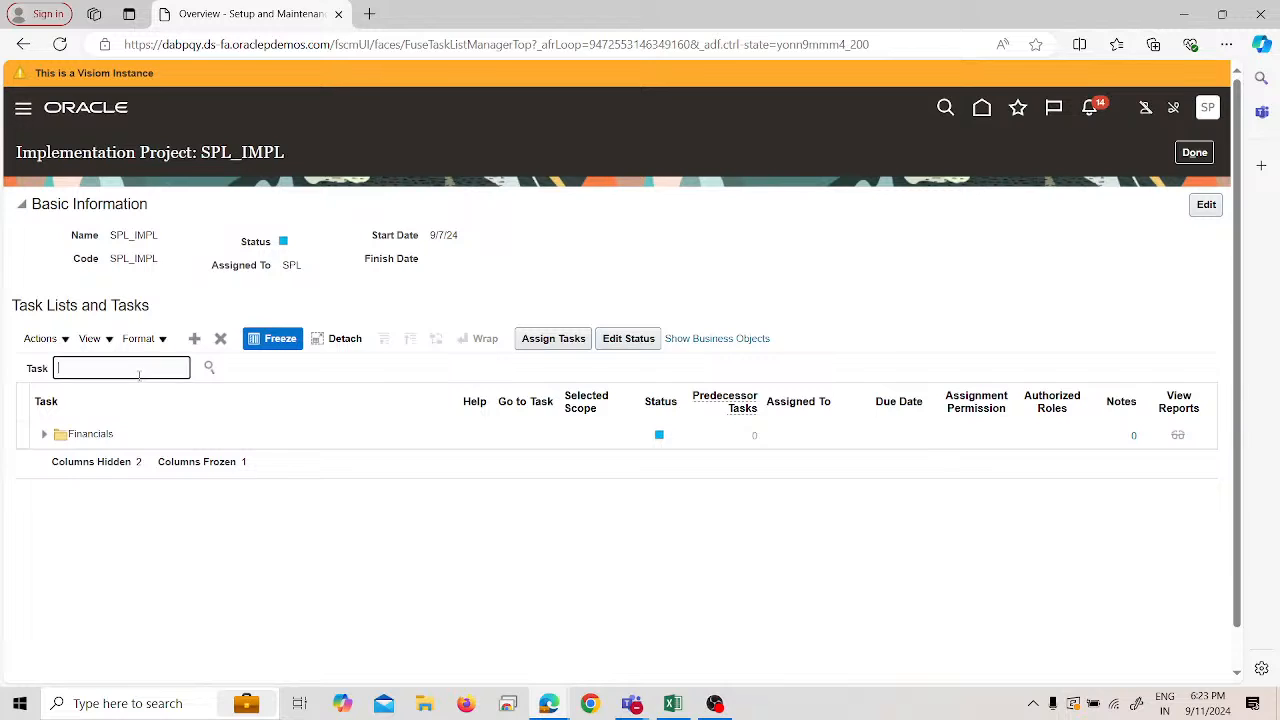
text(receivables activities)
key(Return)
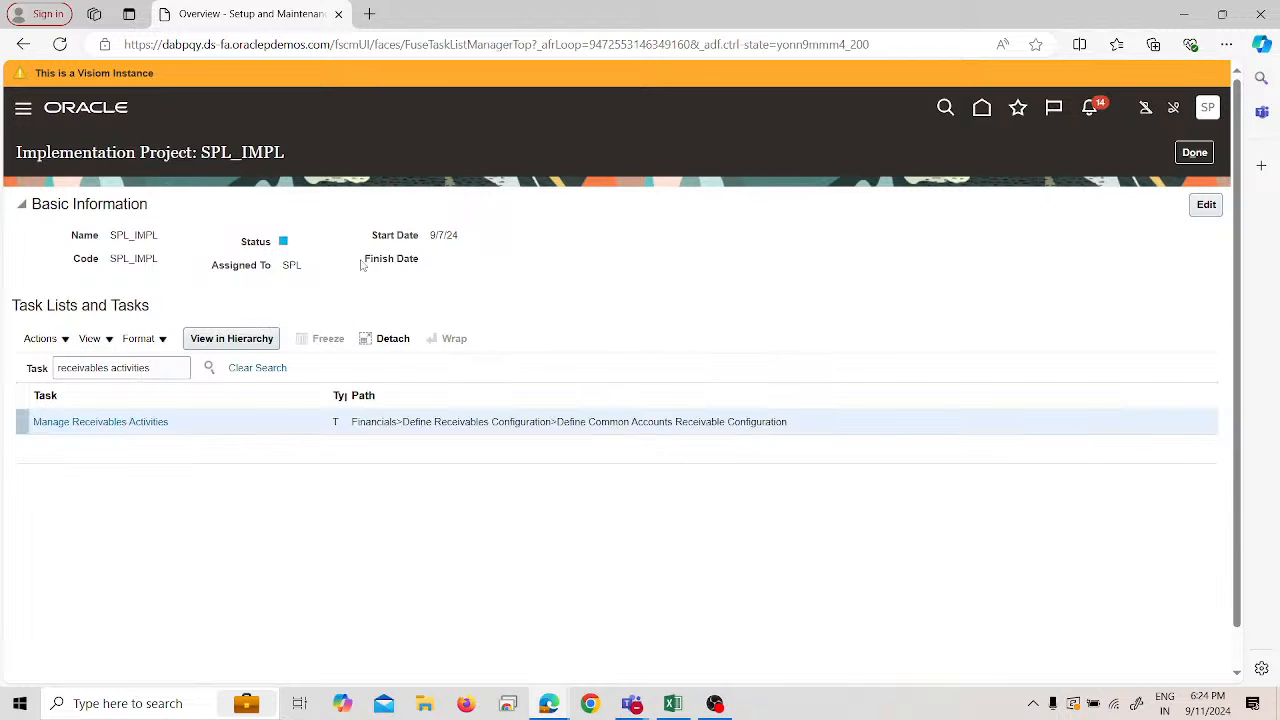
click(145, 421)
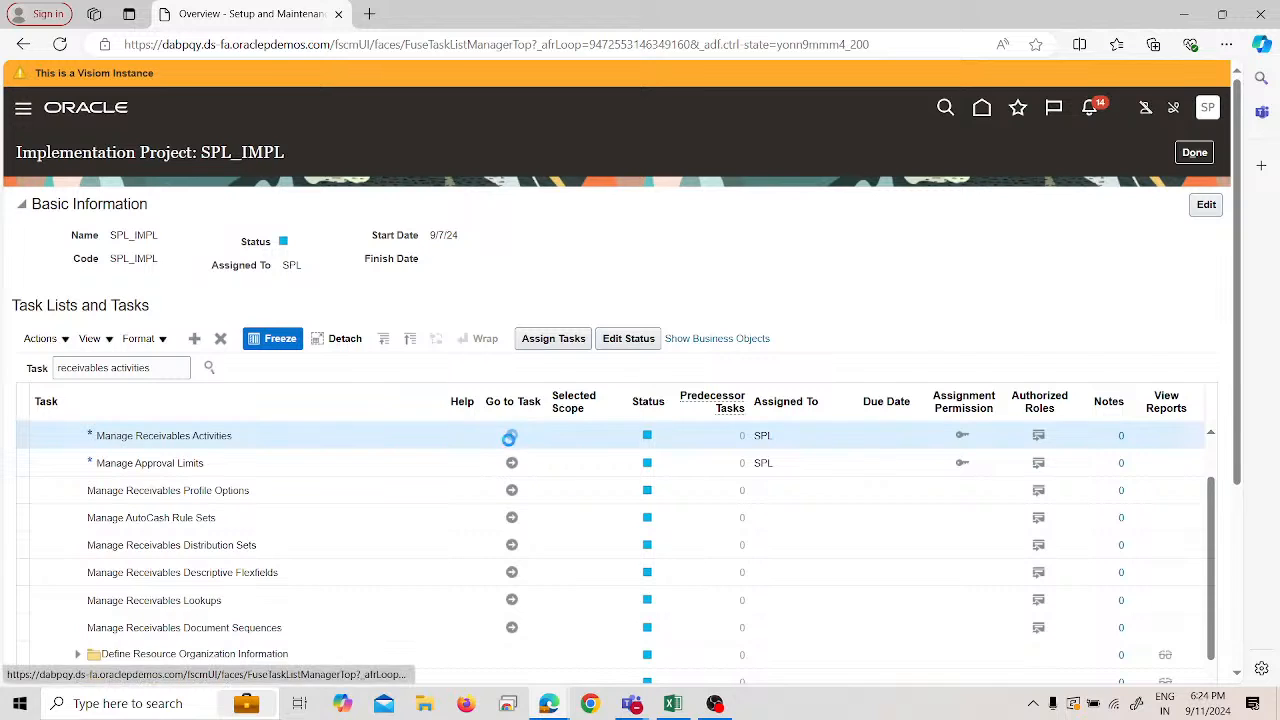
- Open Manage Receivables Activities and try entering SPL as the business unit
click(509, 437)
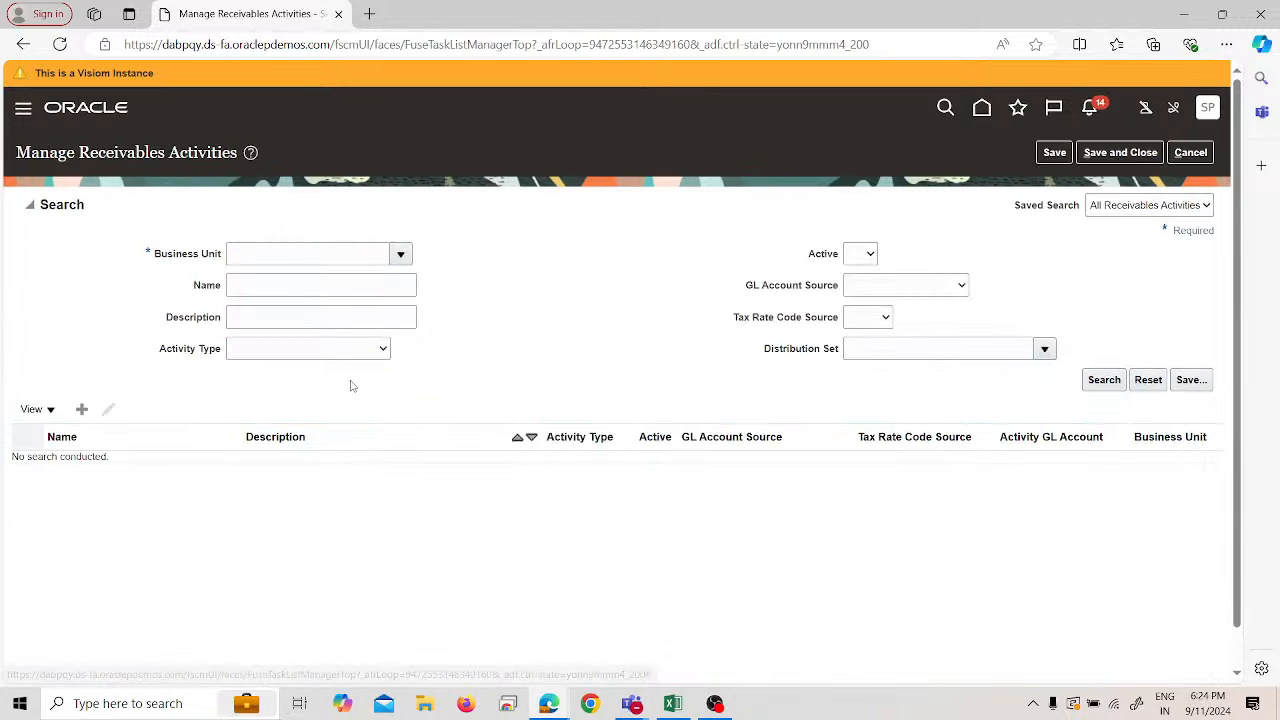
click(346, 254)
click(401, 254)
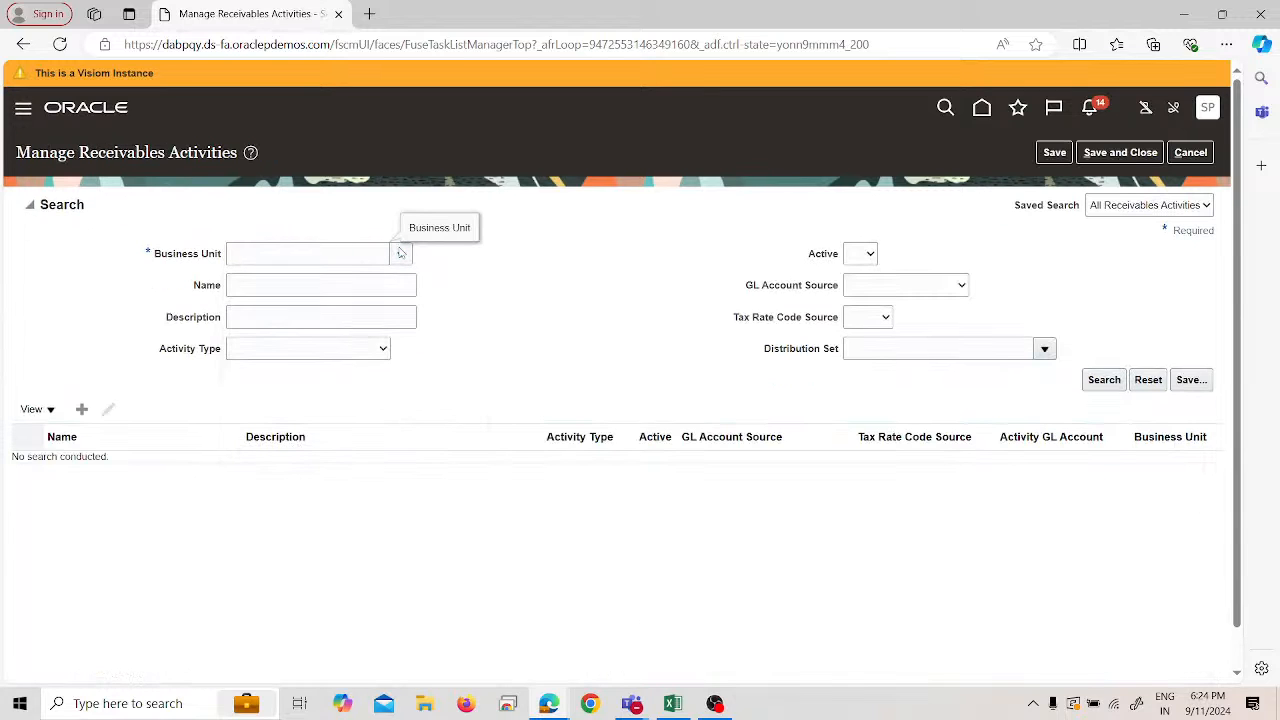
click(353, 253)
text(SPL)
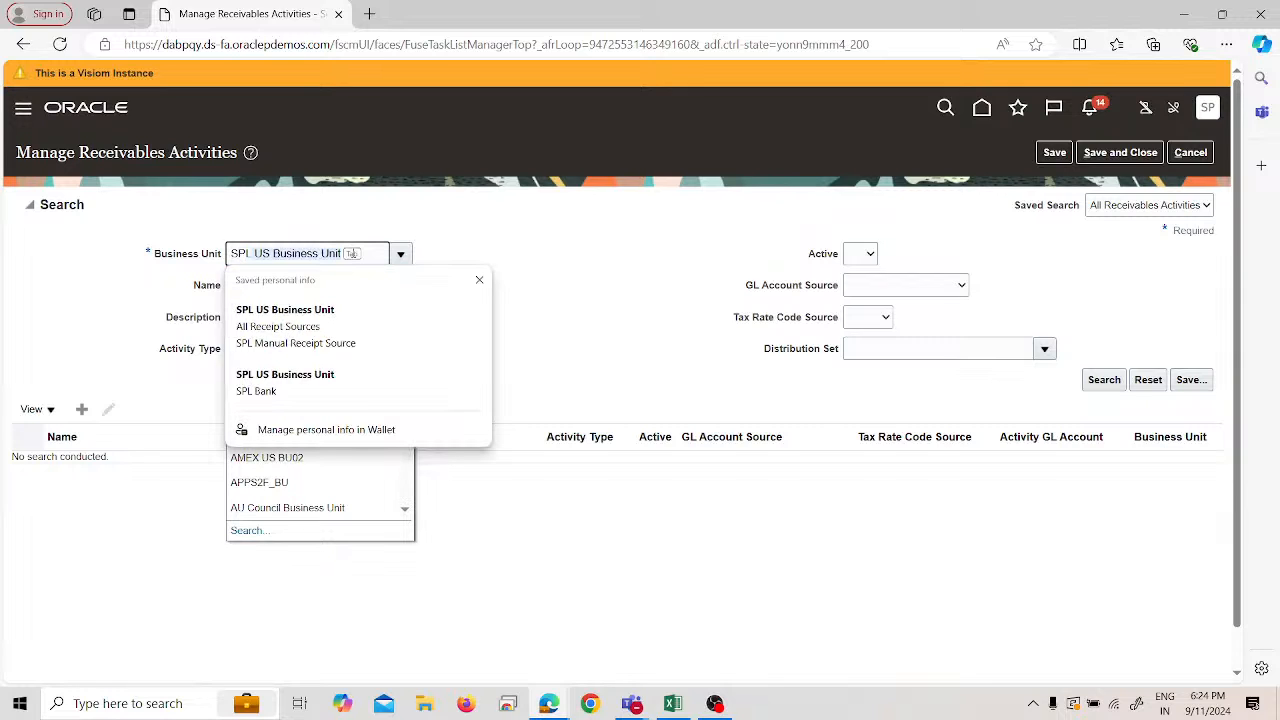
click(523, 222)
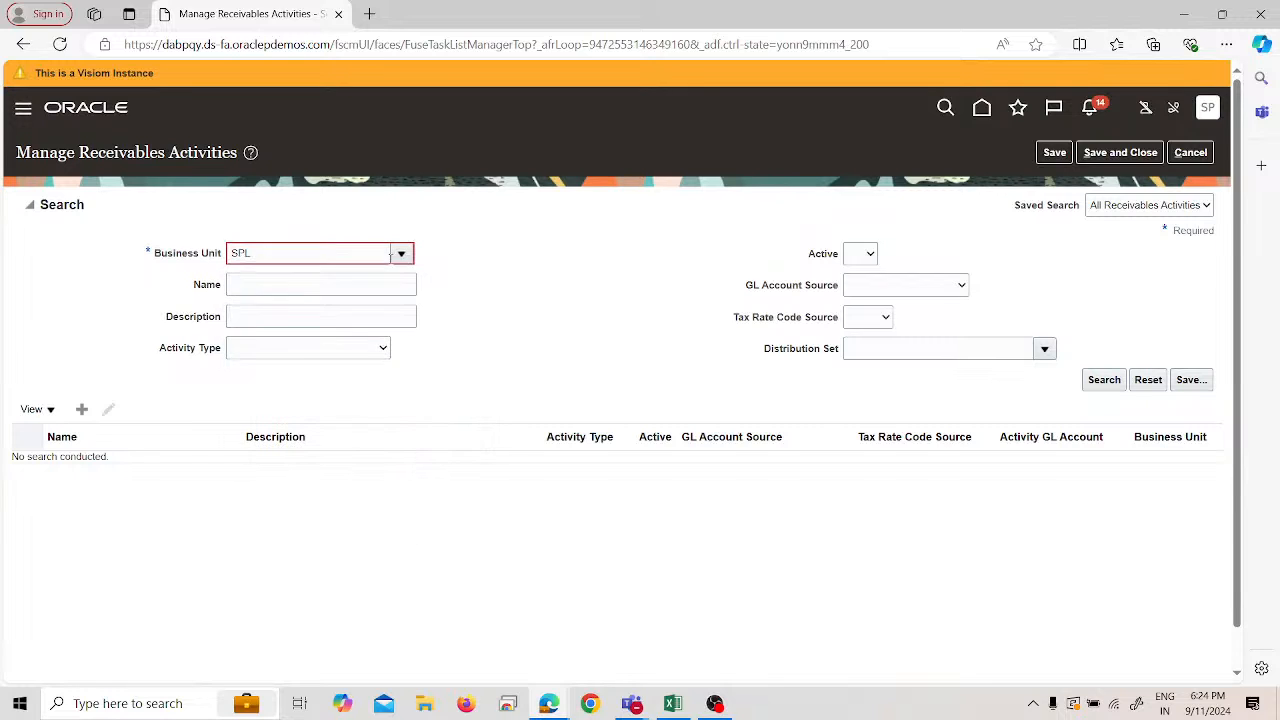
click(393, 260)
click(305, 509)
- Select SPL US Business Unit using an advanced search where the name contains SPL
click(410, 254)
click(306, 532)
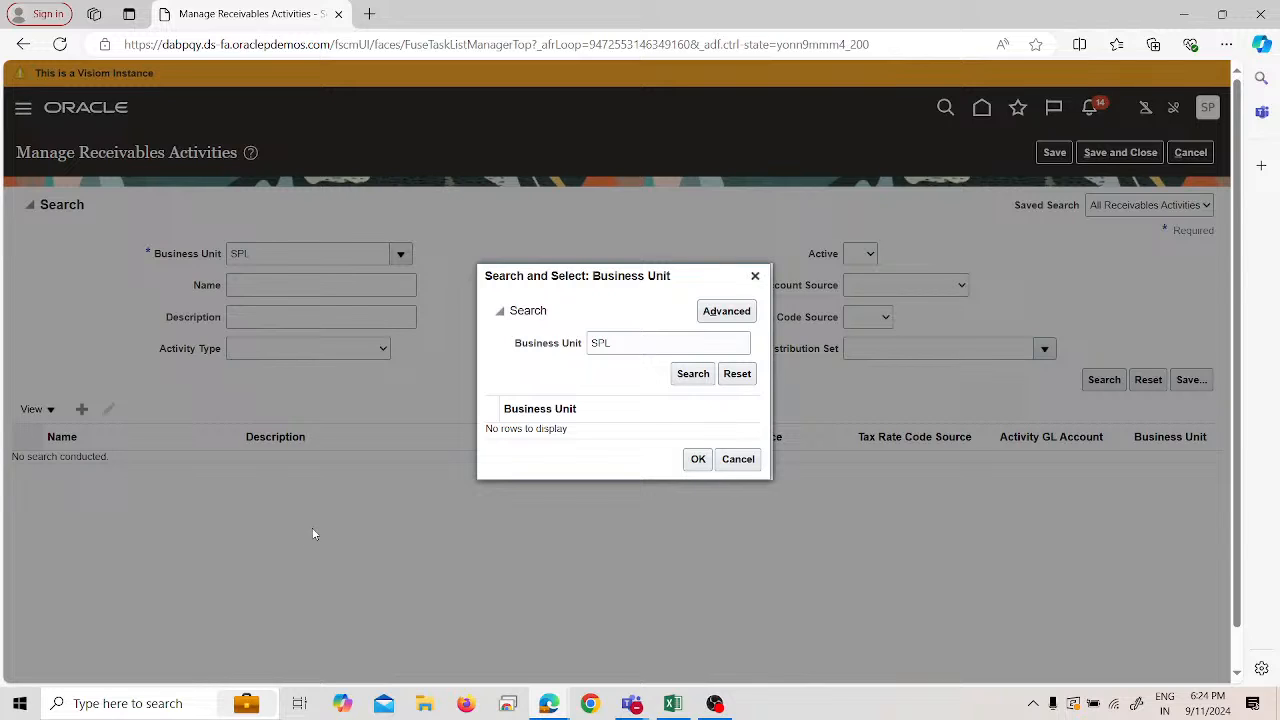
click(690, 374)
click(686, 367)
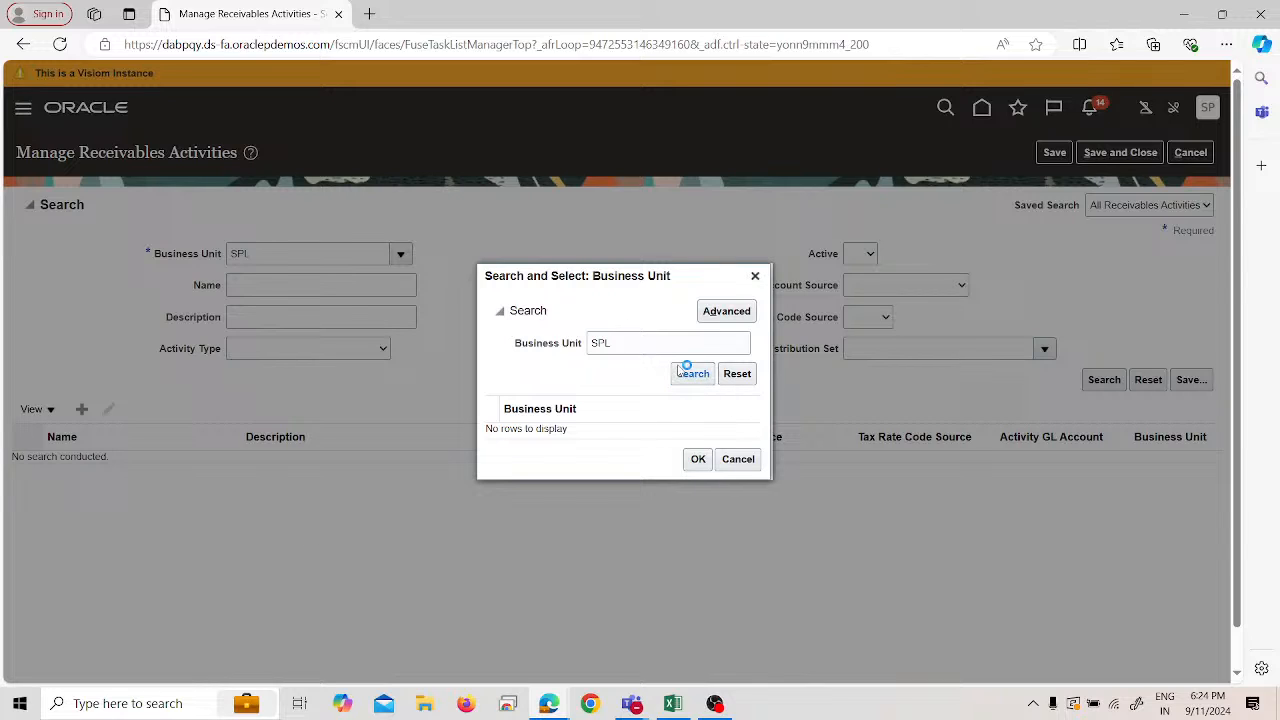
click(737, 312)
click(640, 345)
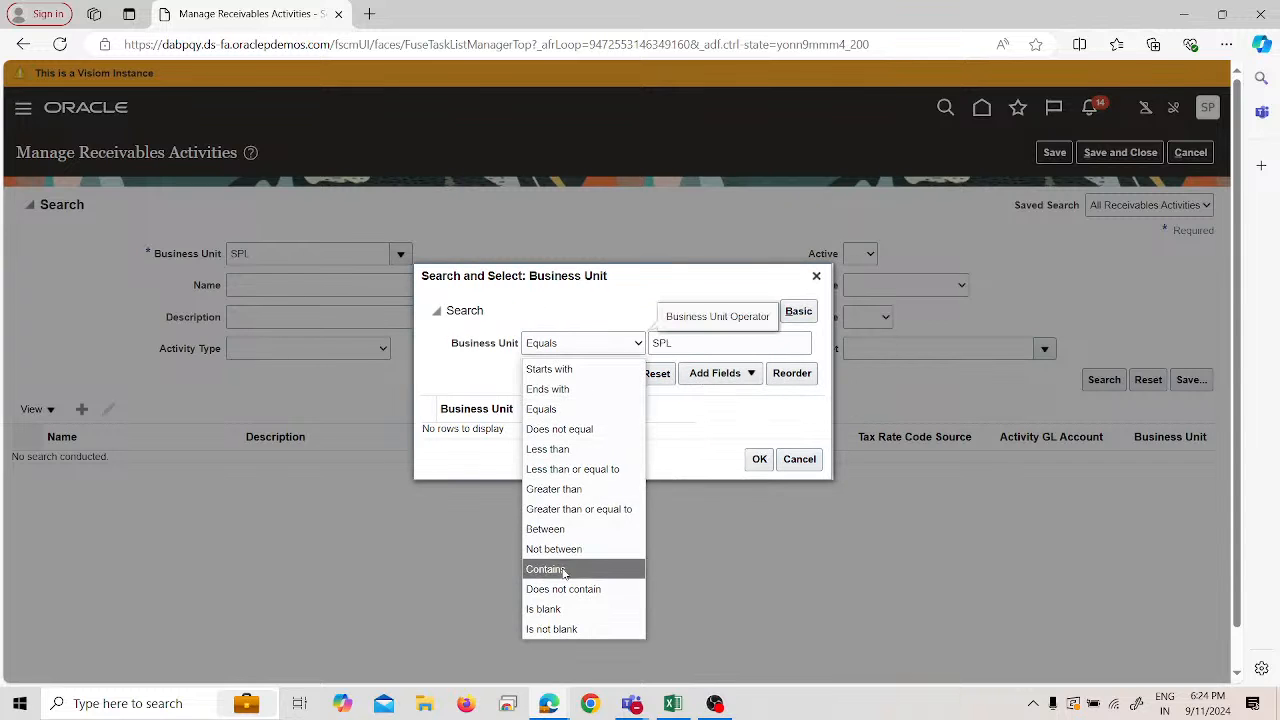
click(548, 569)
click(625, 374)
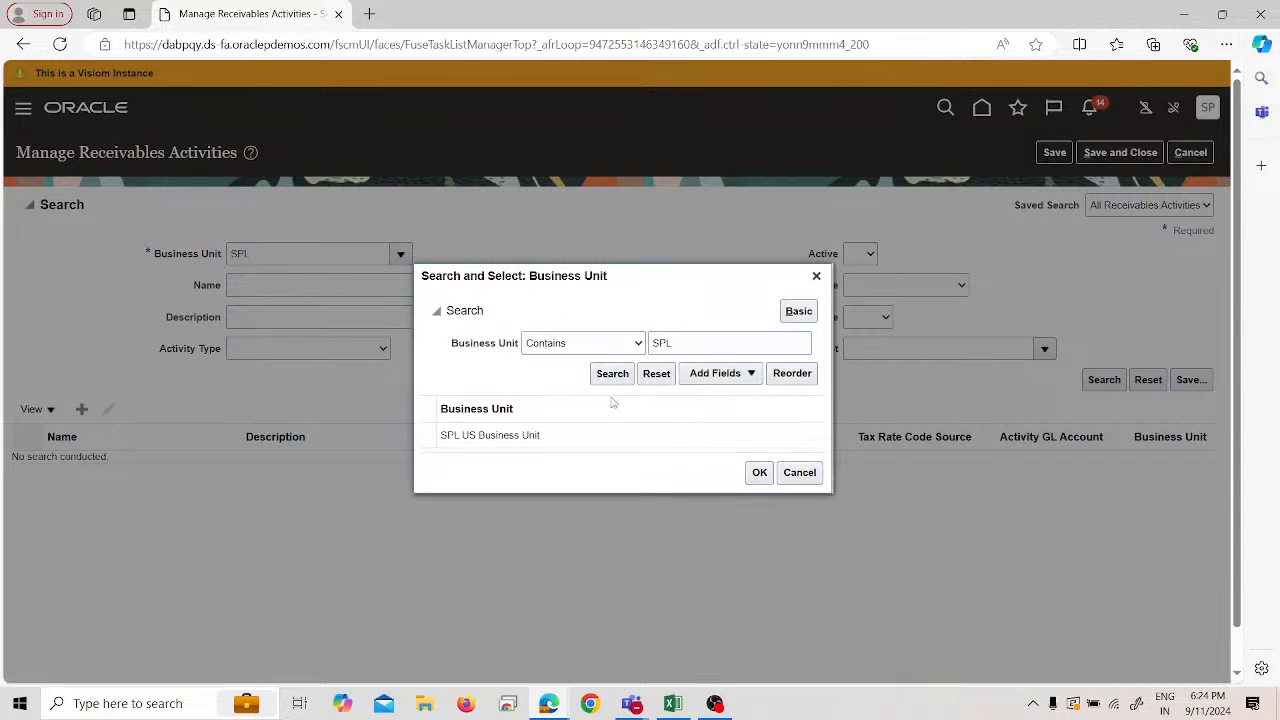
click(600, 429)
click(759, 459)
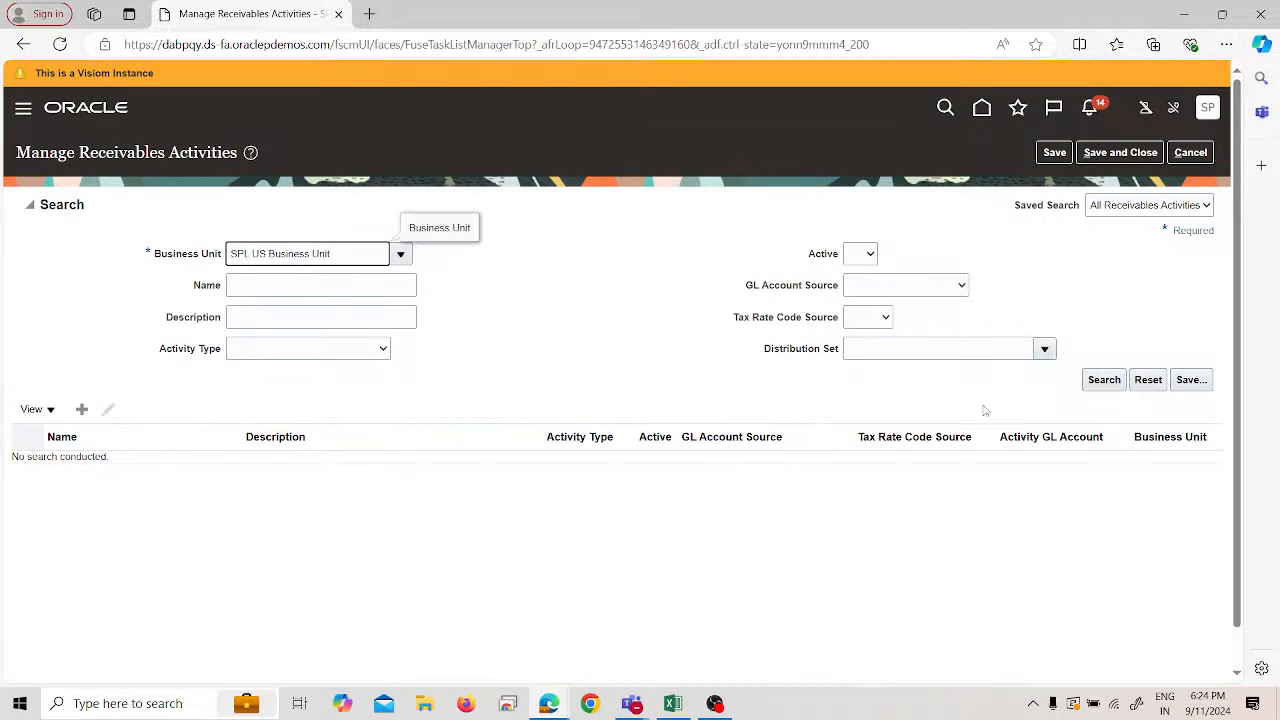
- List SPL US Business Unit's receivables activities and begin a new activity
click(1104, 379)
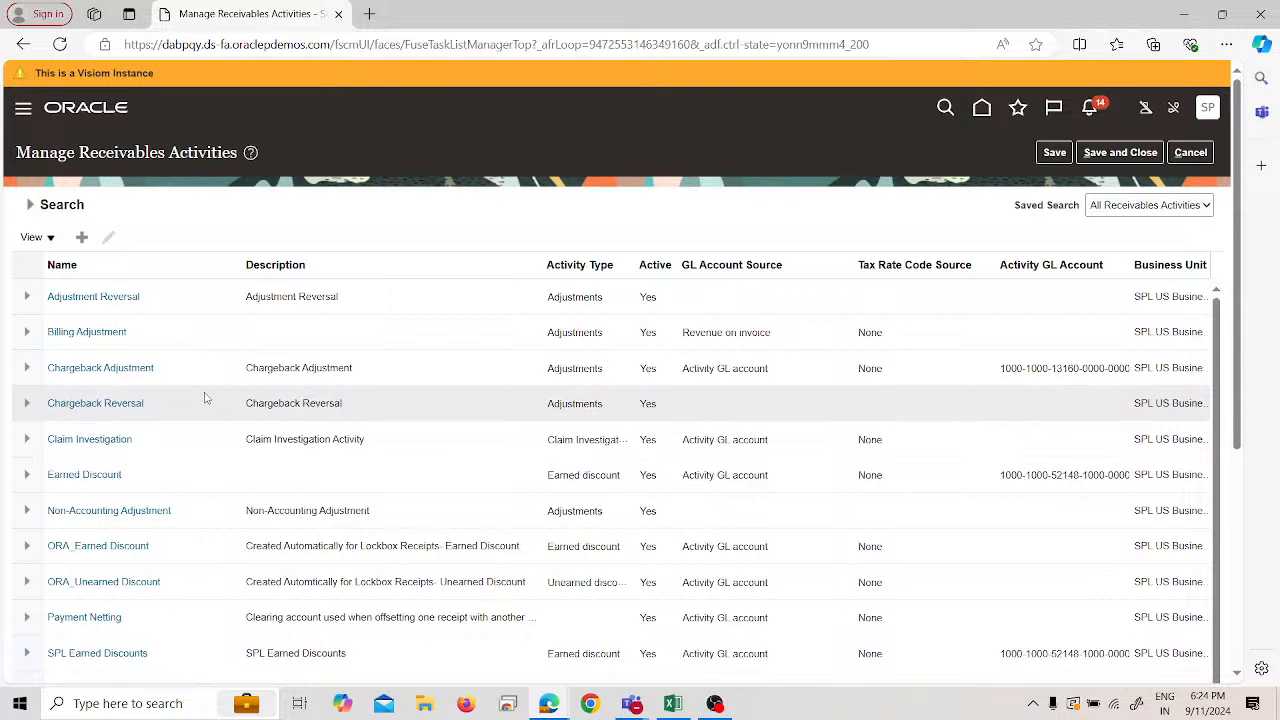
scroll(195, 447, down, 3)
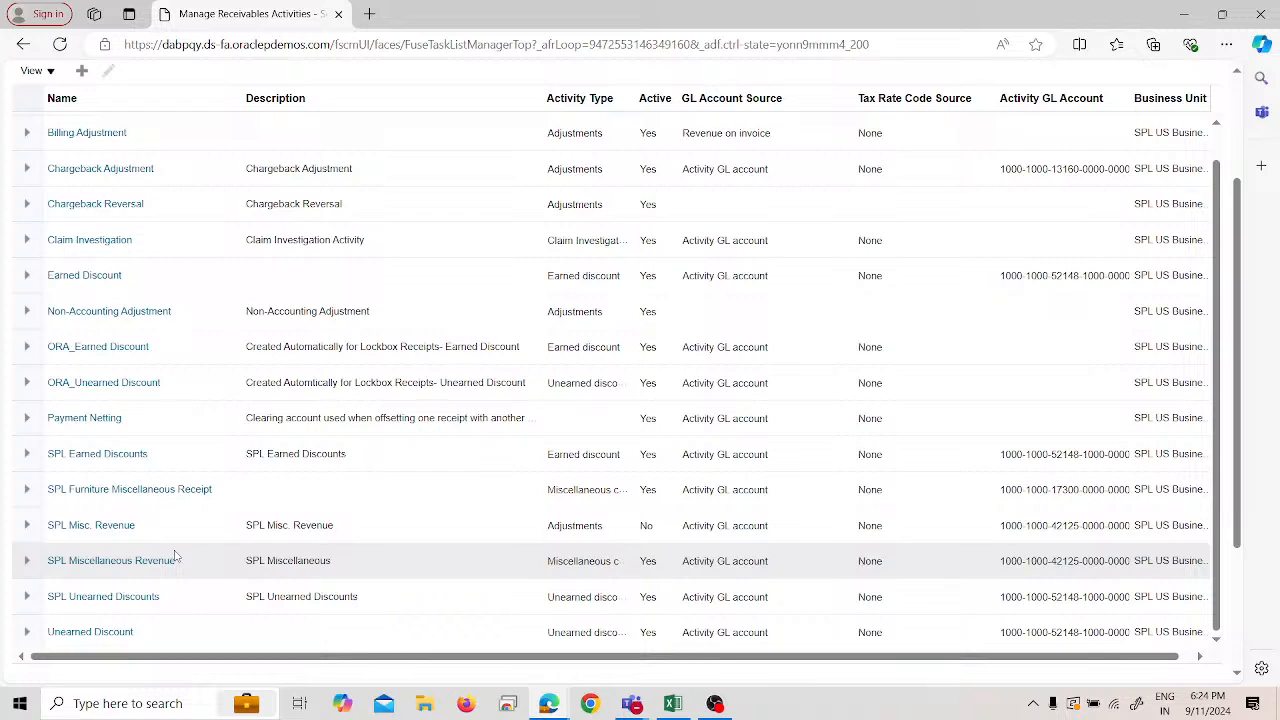
scroll(175, 556, down, 3)
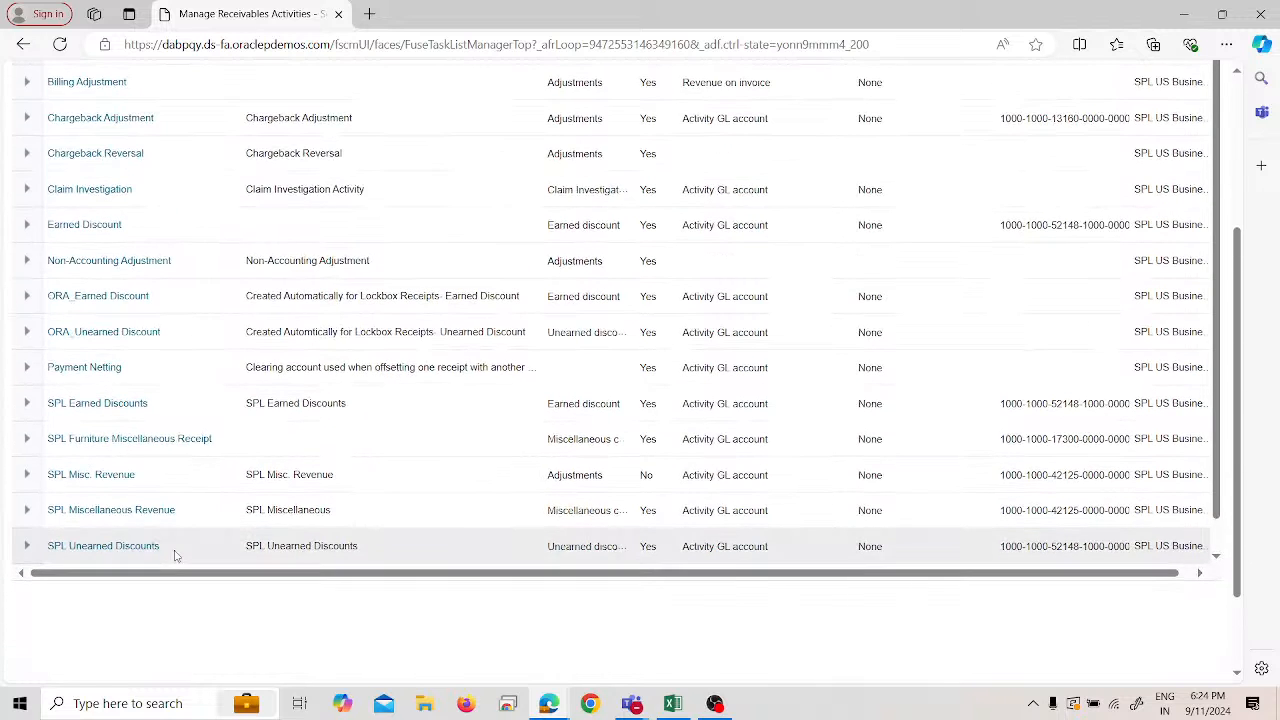
scroll(175, 556, up, 2)
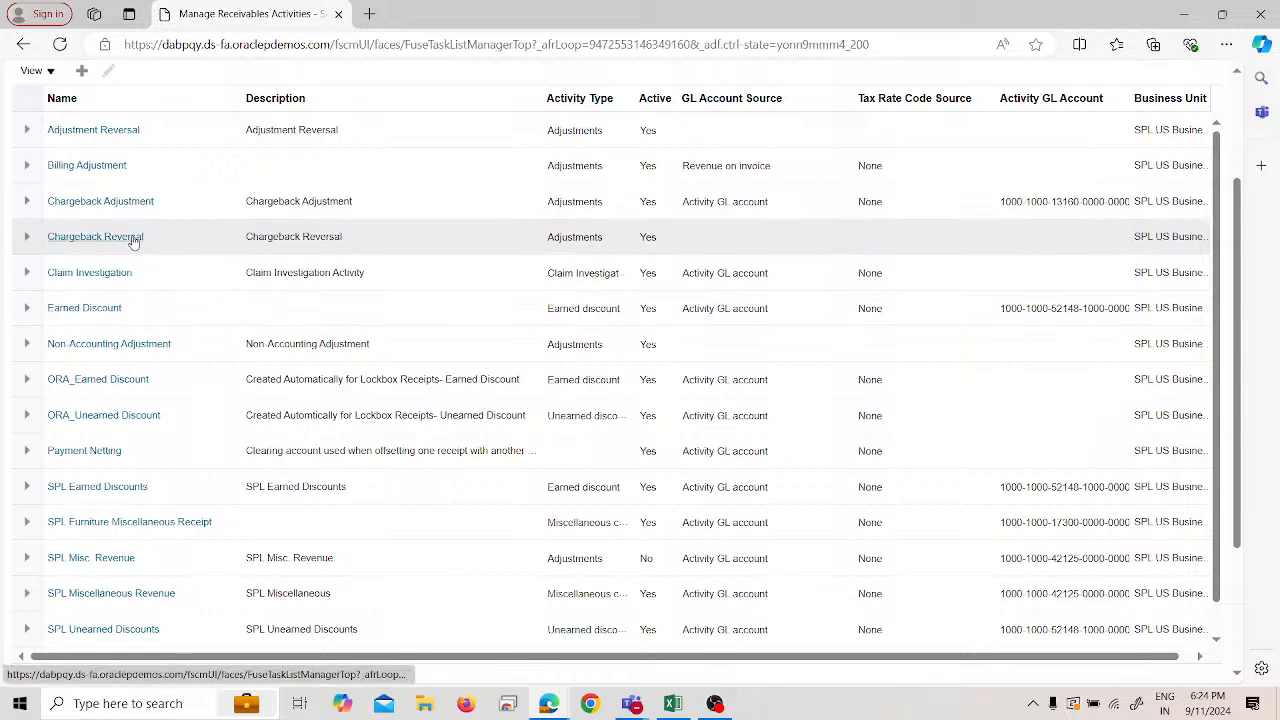
scroll(124, 133, up, 2)
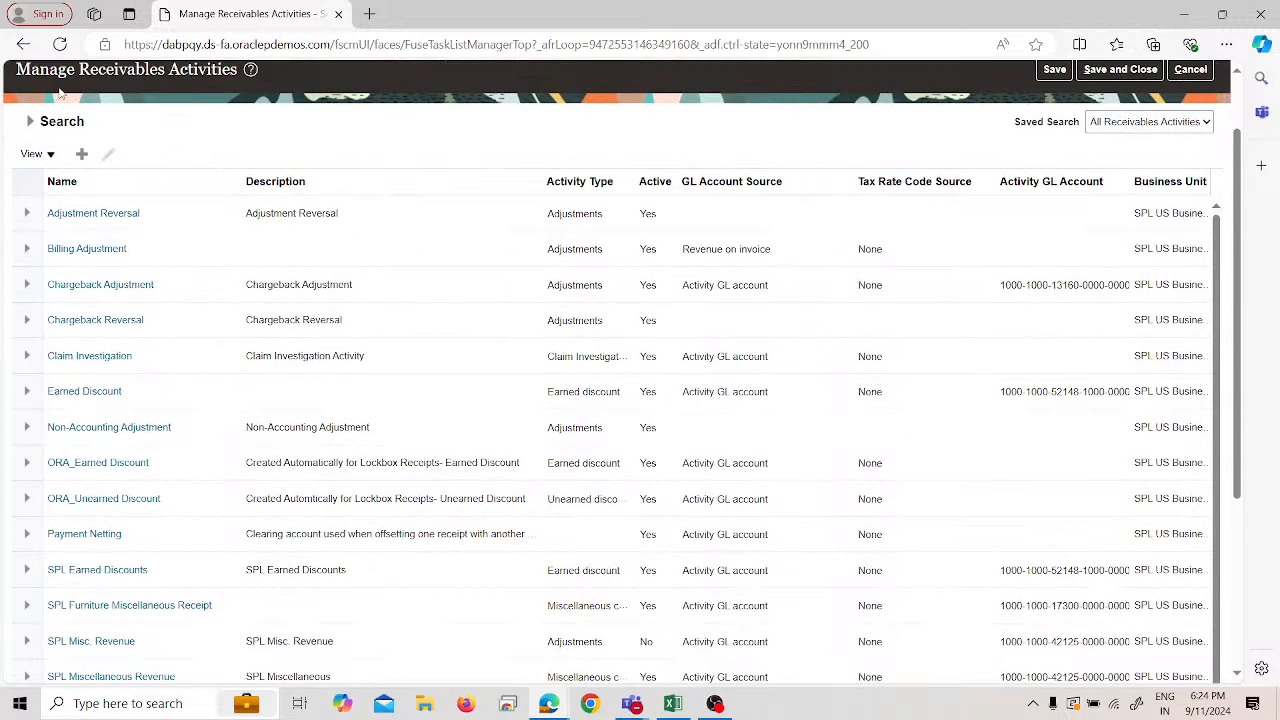
click(81, 153)
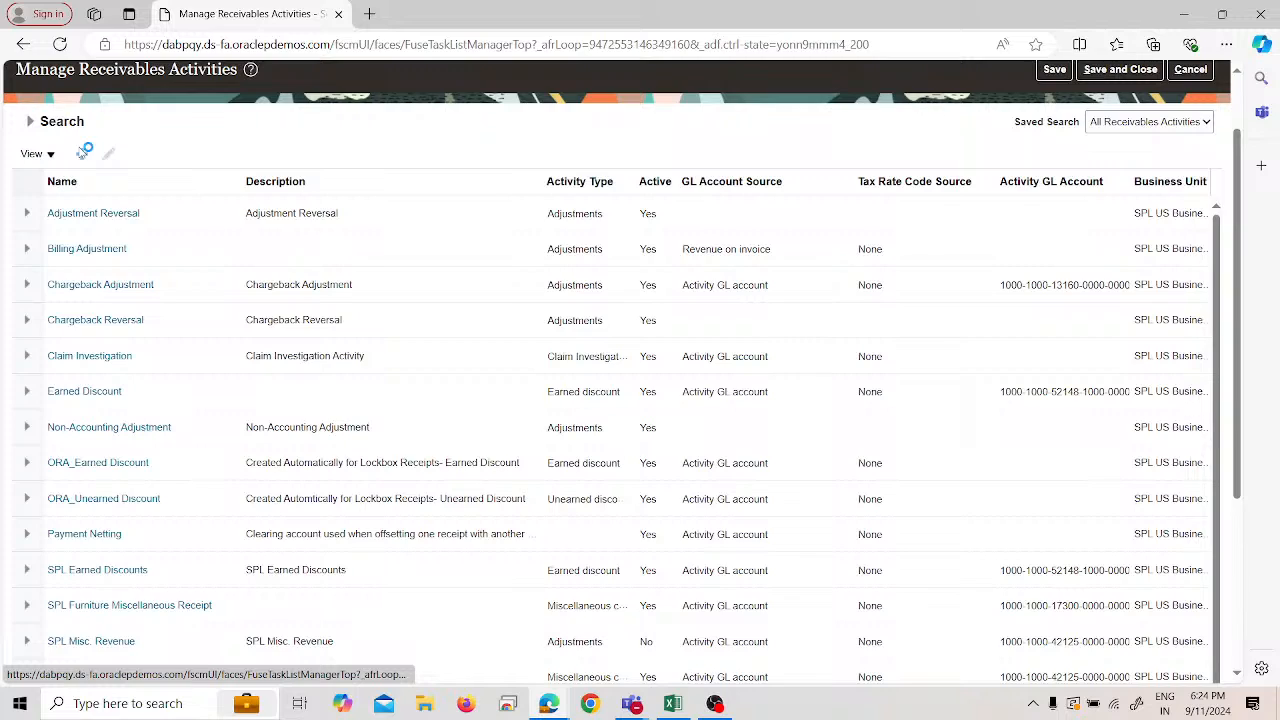
- Choose SPL US Business Unit and enter 'SPL Refund' as both name and description
click(496, 215)
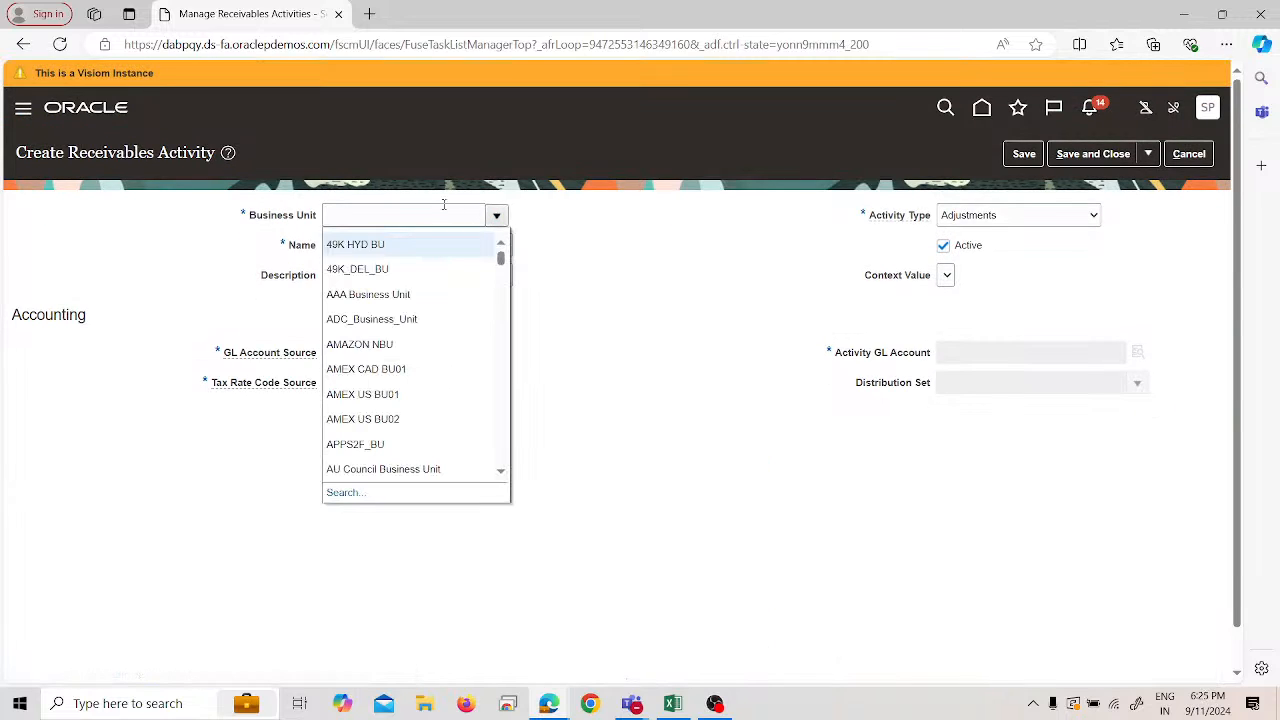
text(SPL US Business Unit)
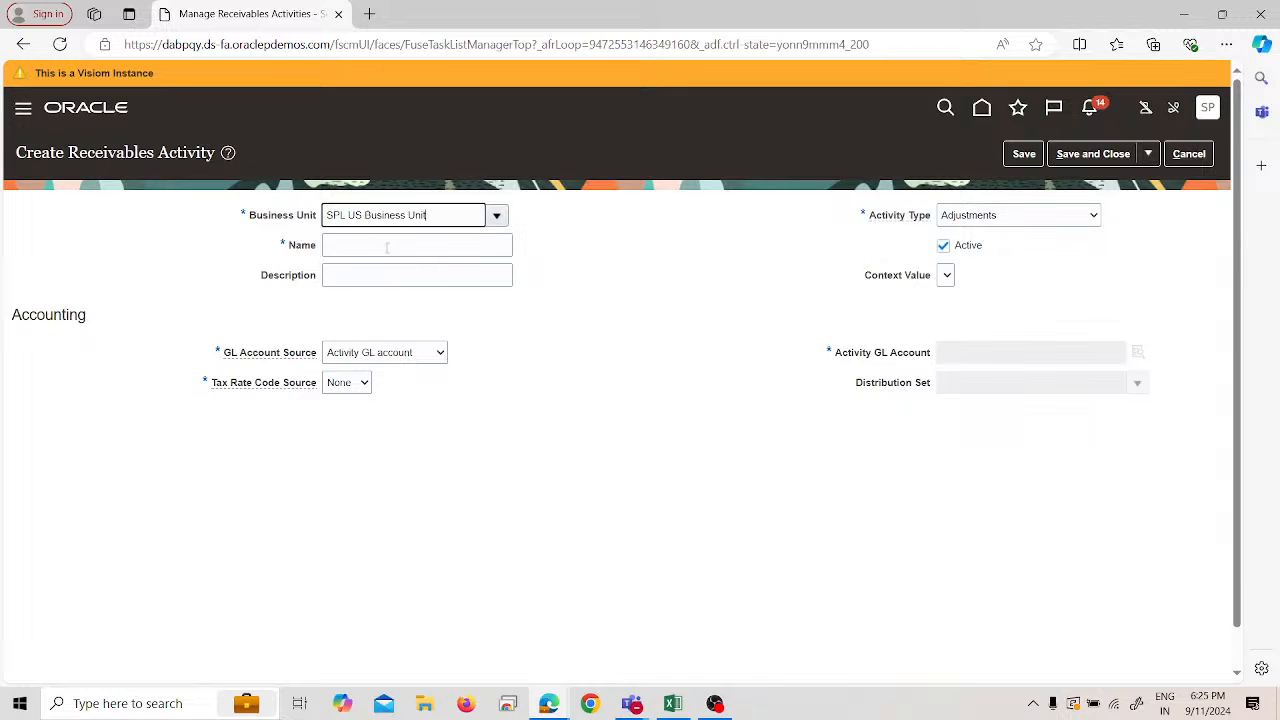
click(390, 246)
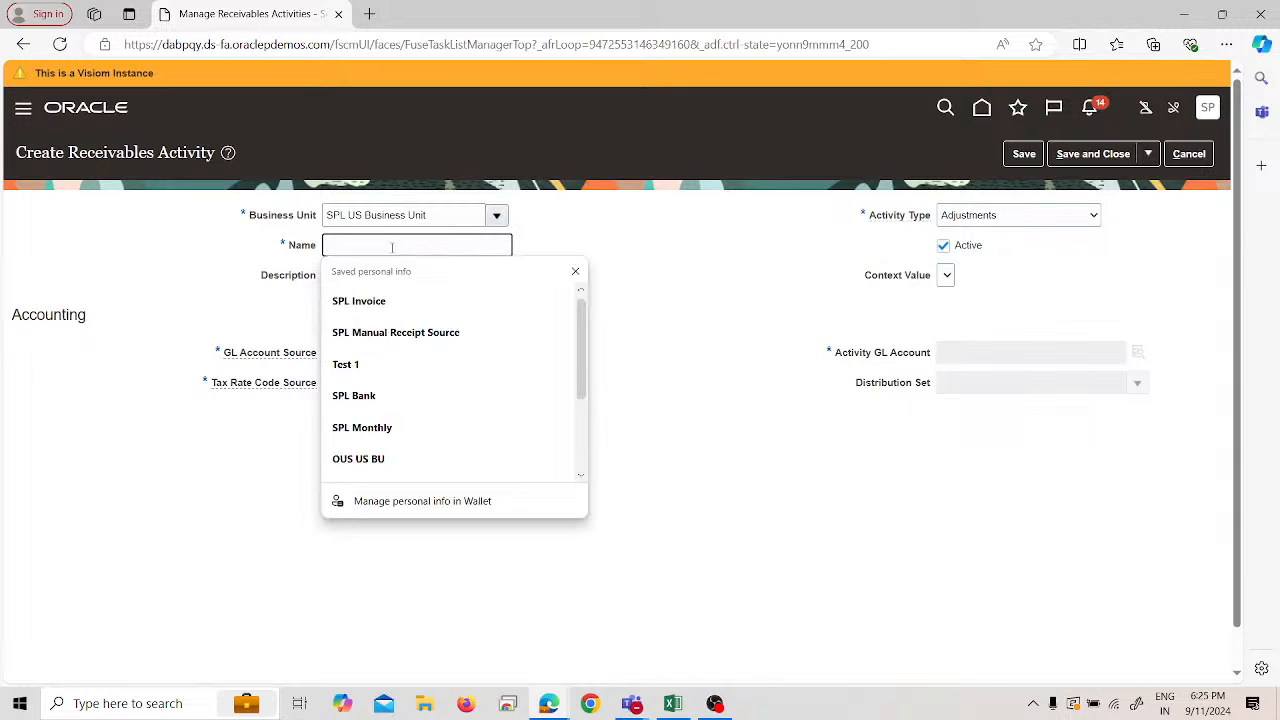
text(SPL)
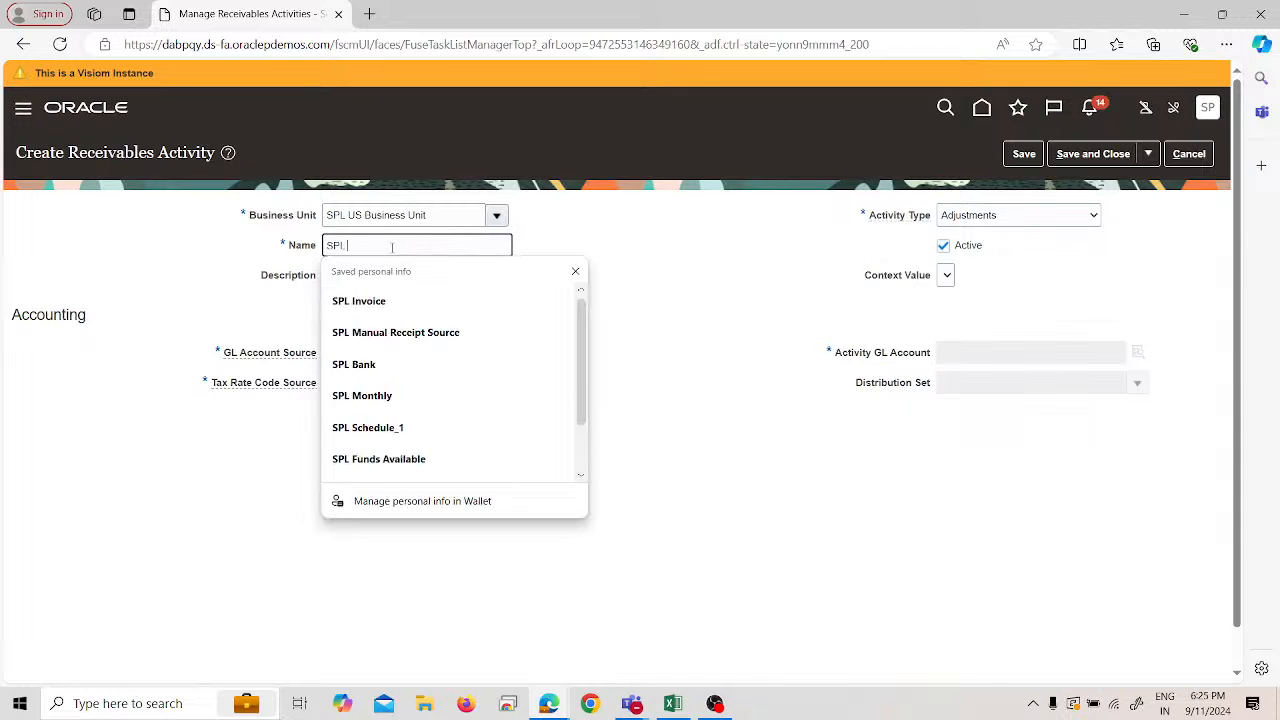
text( Refund)
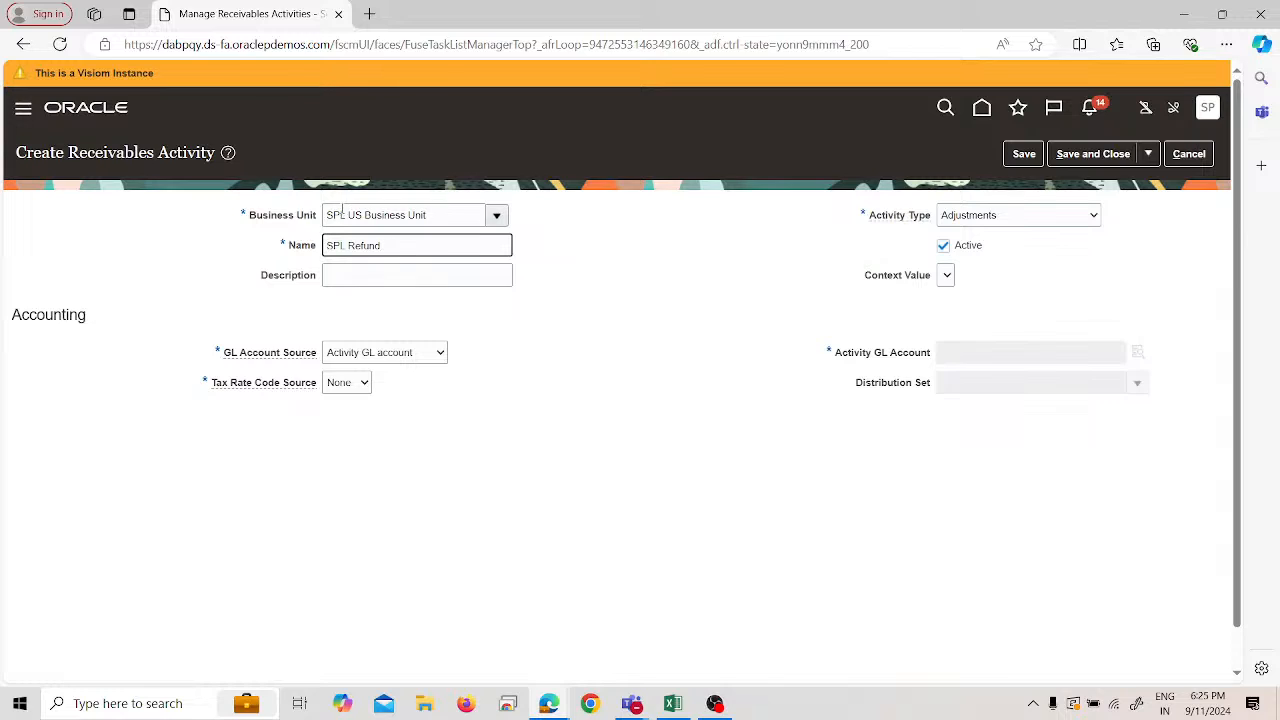
triple_click(398, 250)
key(ctrl+c)
click(406, 277)
key(ctrl+v)
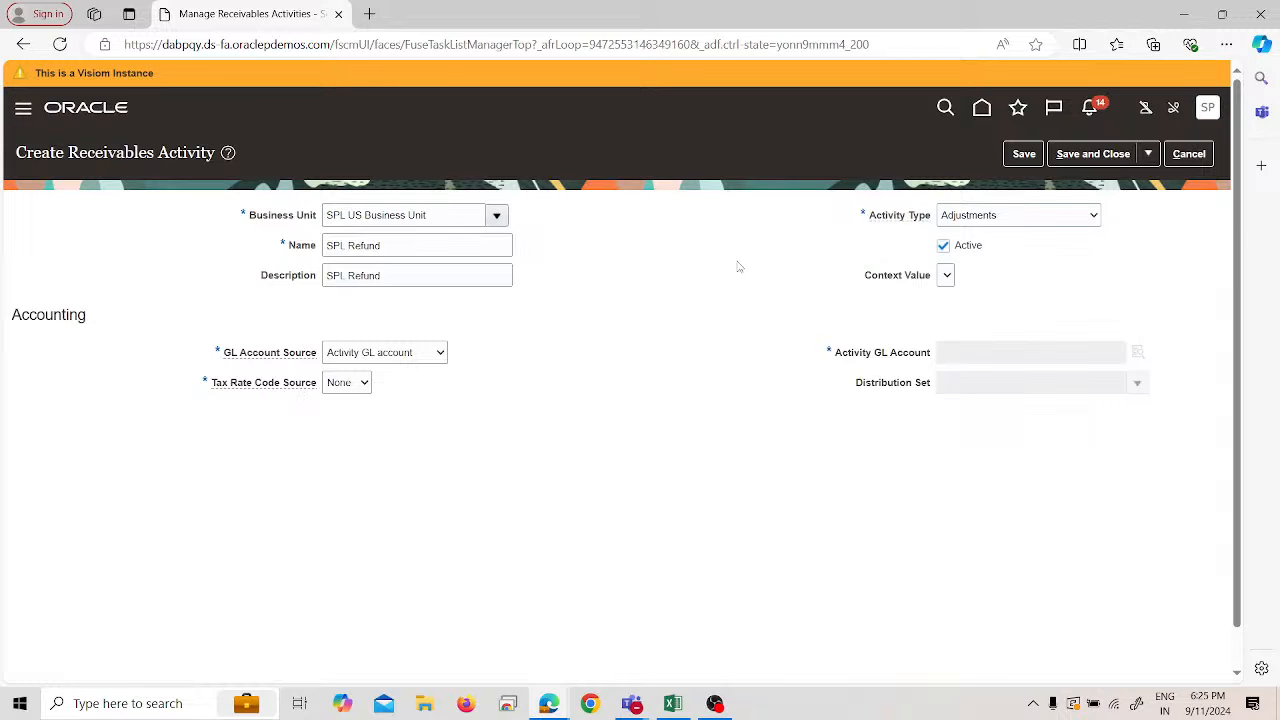
click(1012, 218)
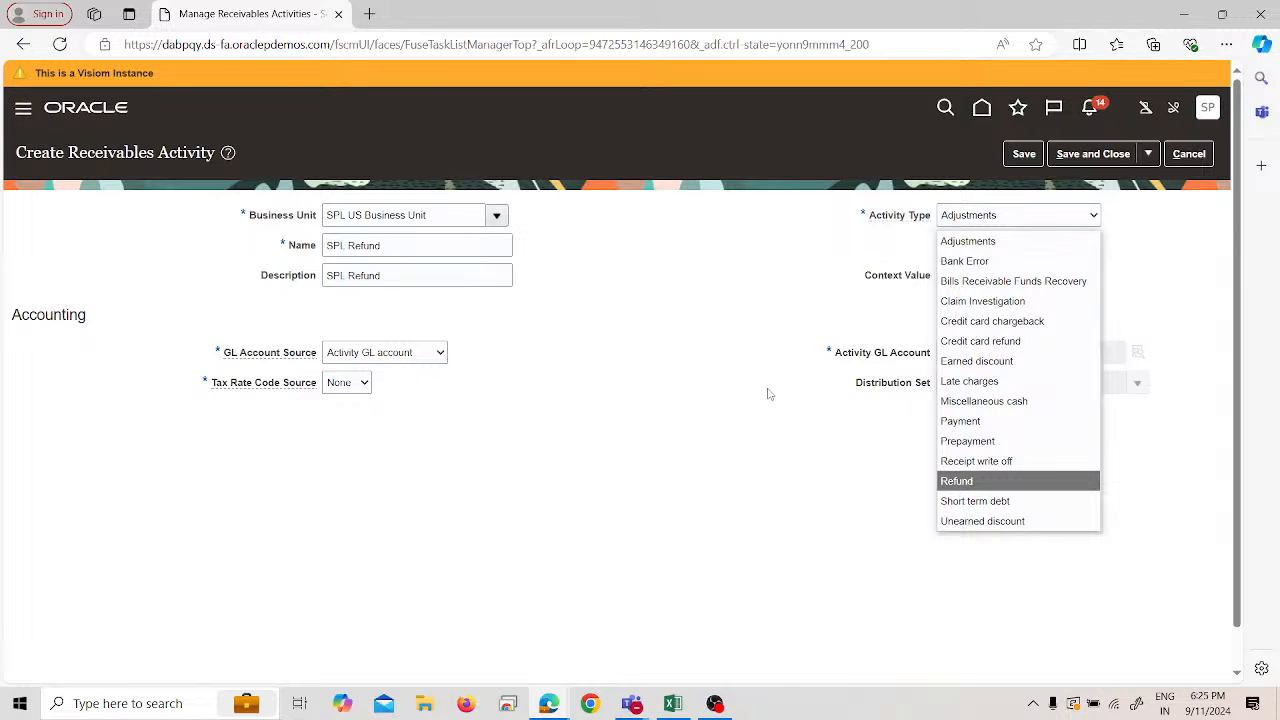
- Set activity type to Refund and search account values by description with Contains
click(955, 481)
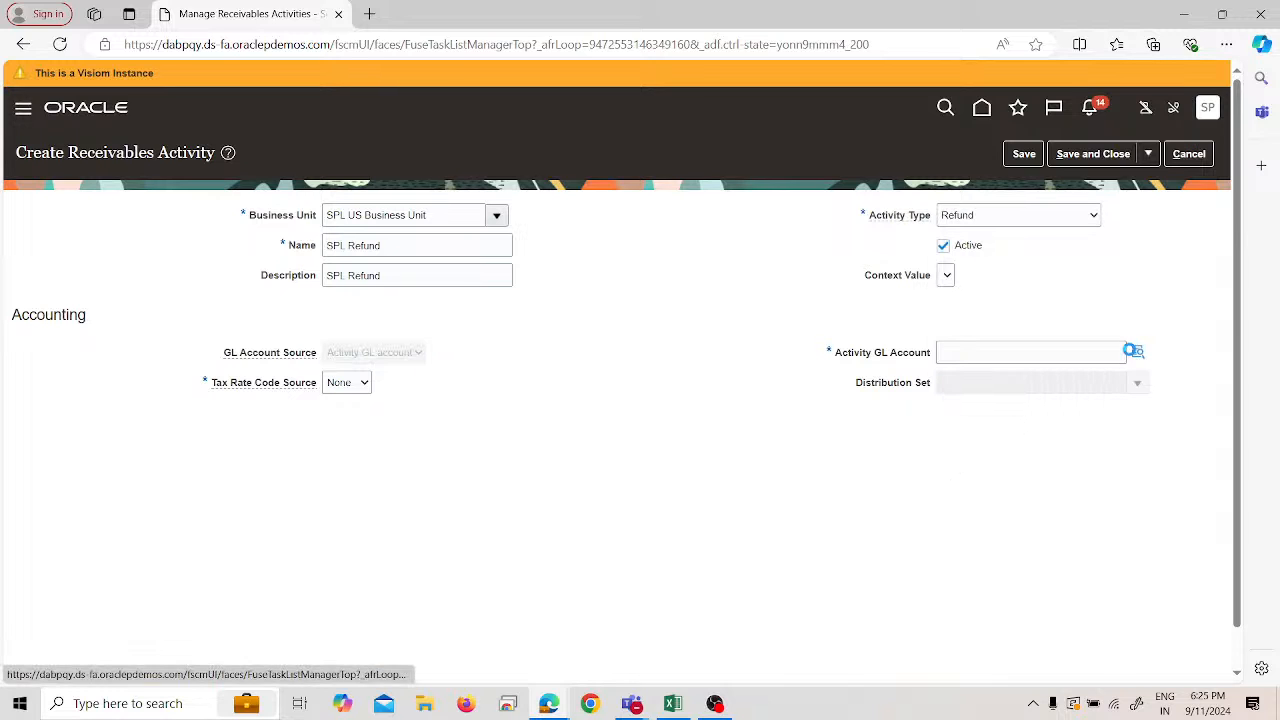
click(1137, 352)
click(677, 377)
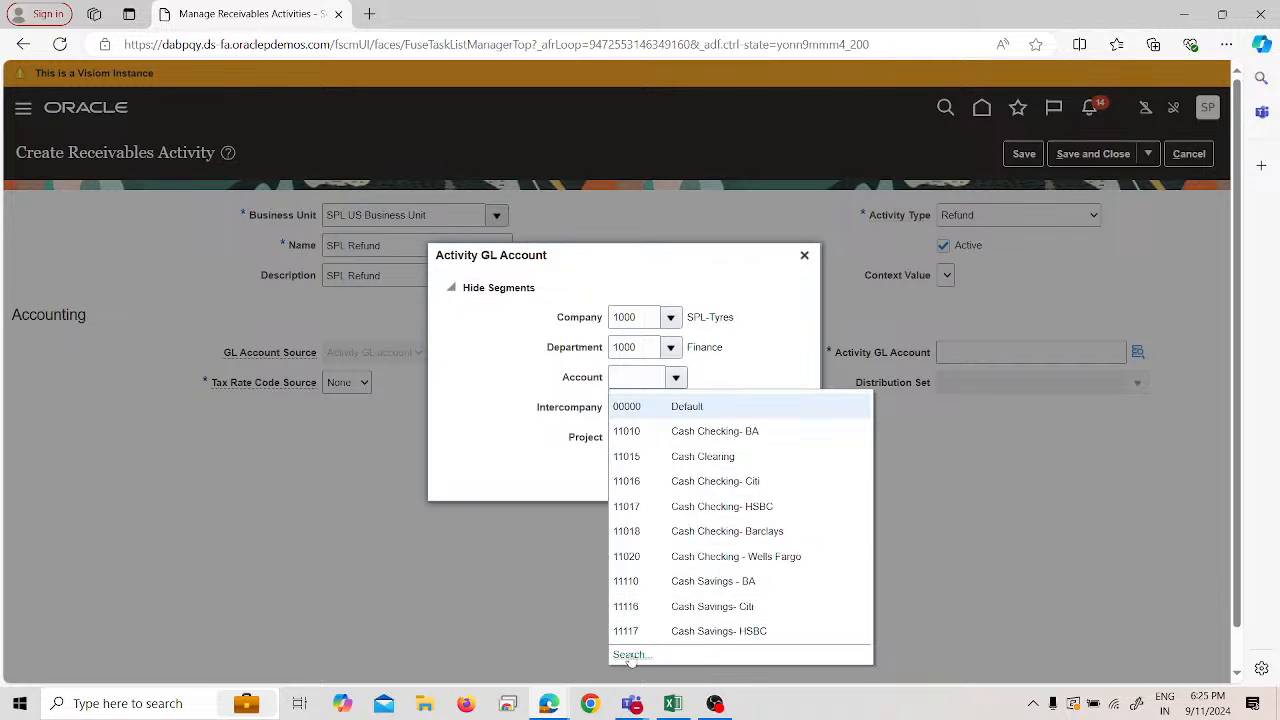
click(629, 655)
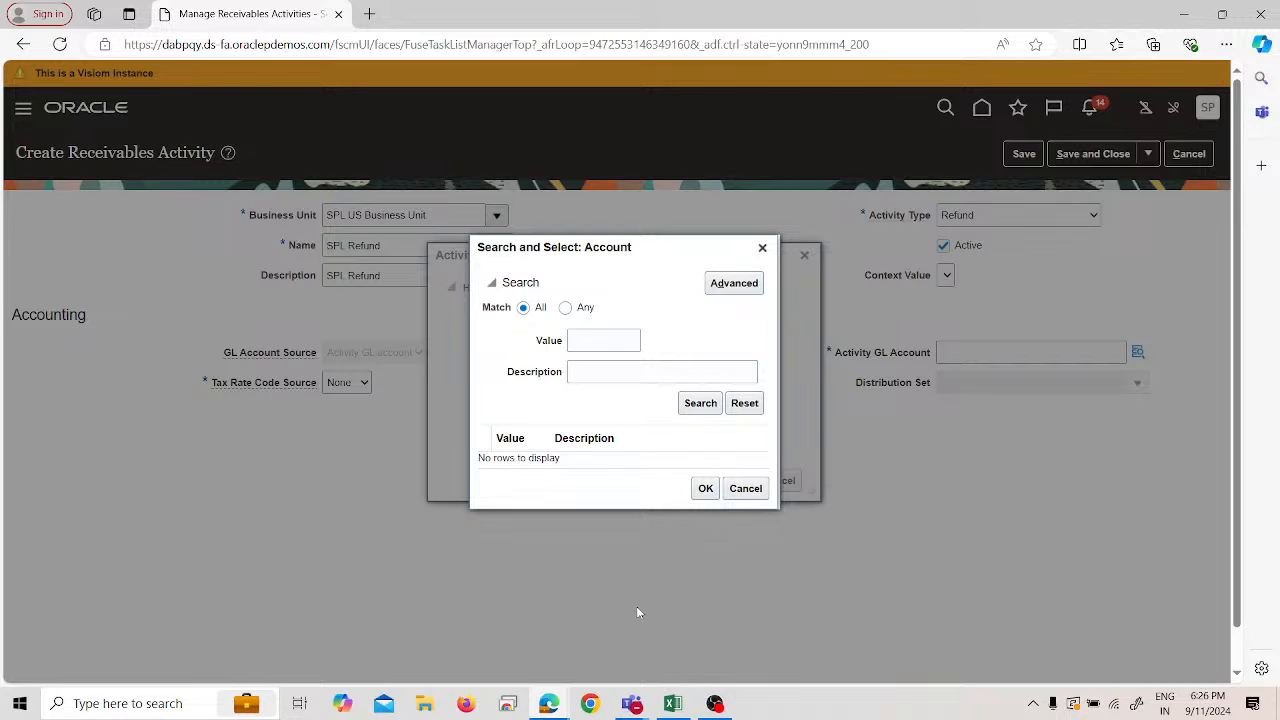
click(716, 281)
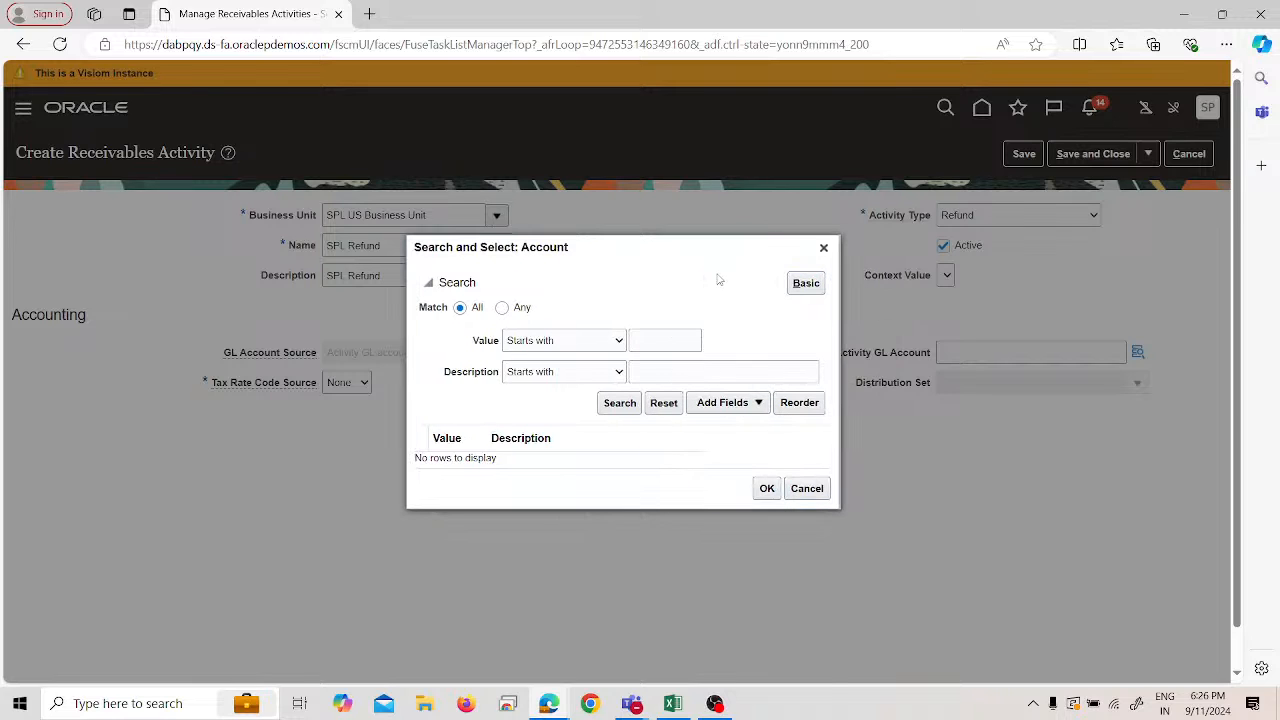
click(586, 371)
click(559, 598)
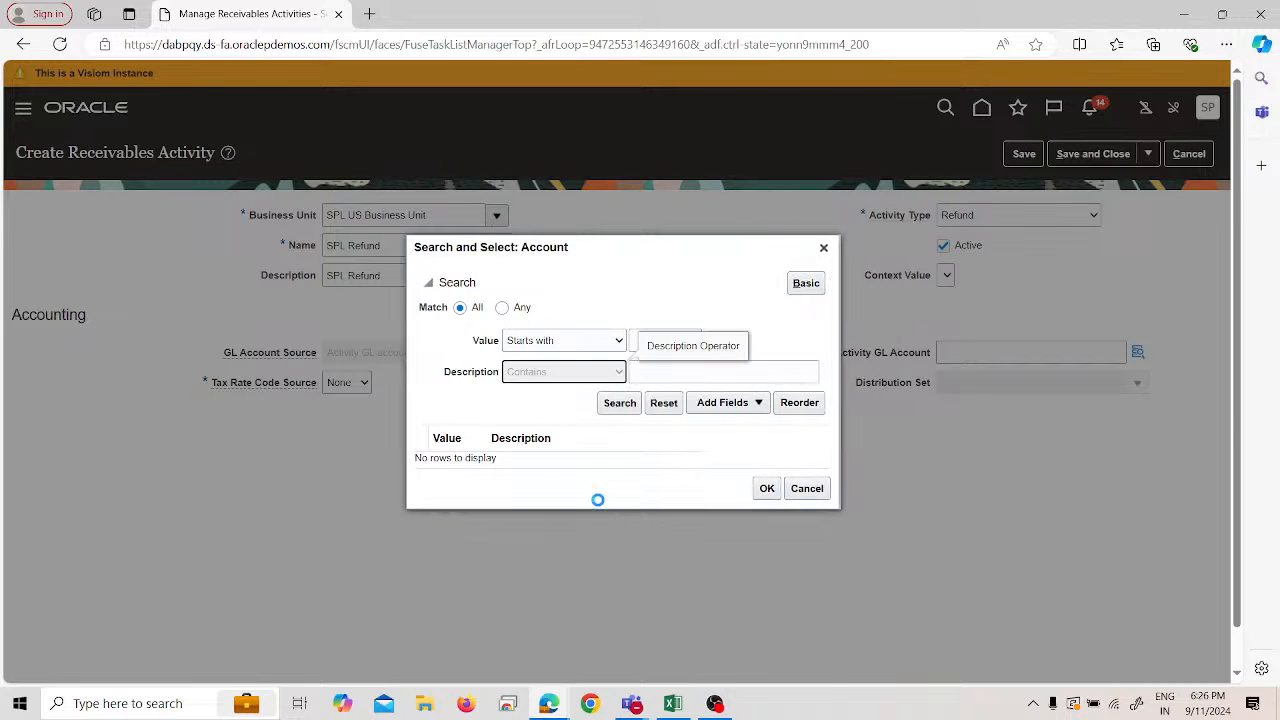
click(673, 375)
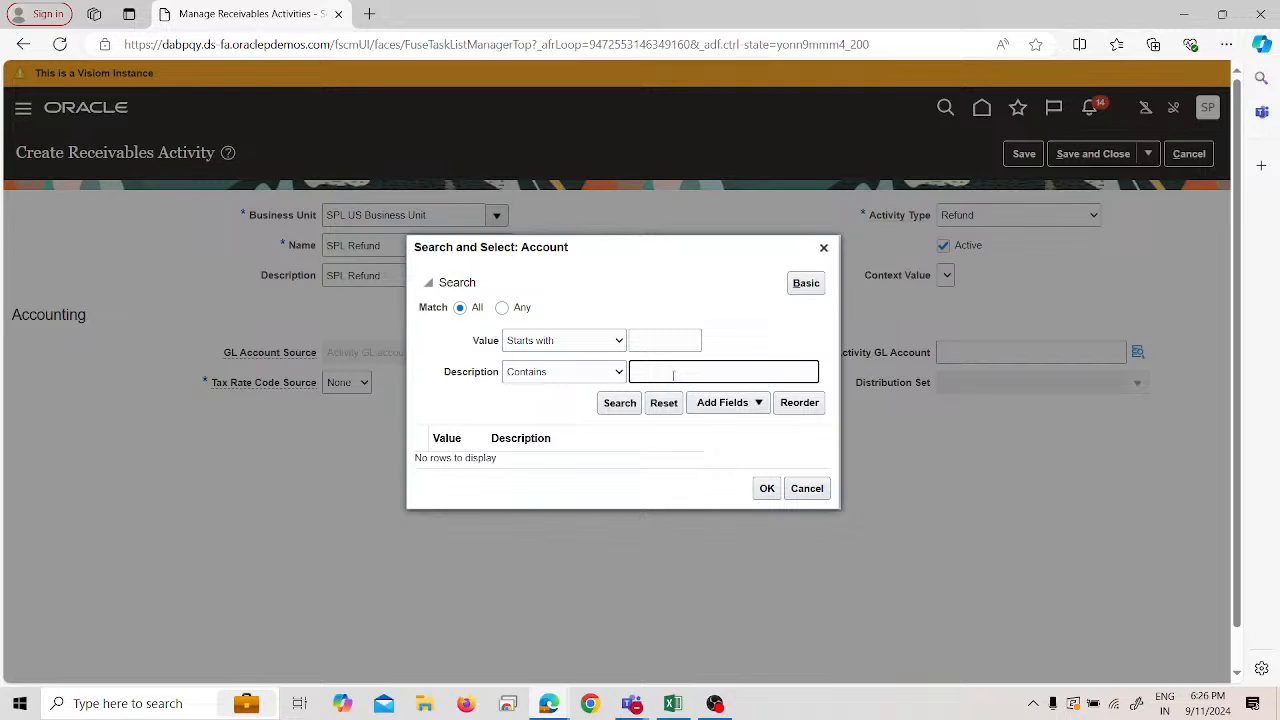
text(refund)
key(Return)
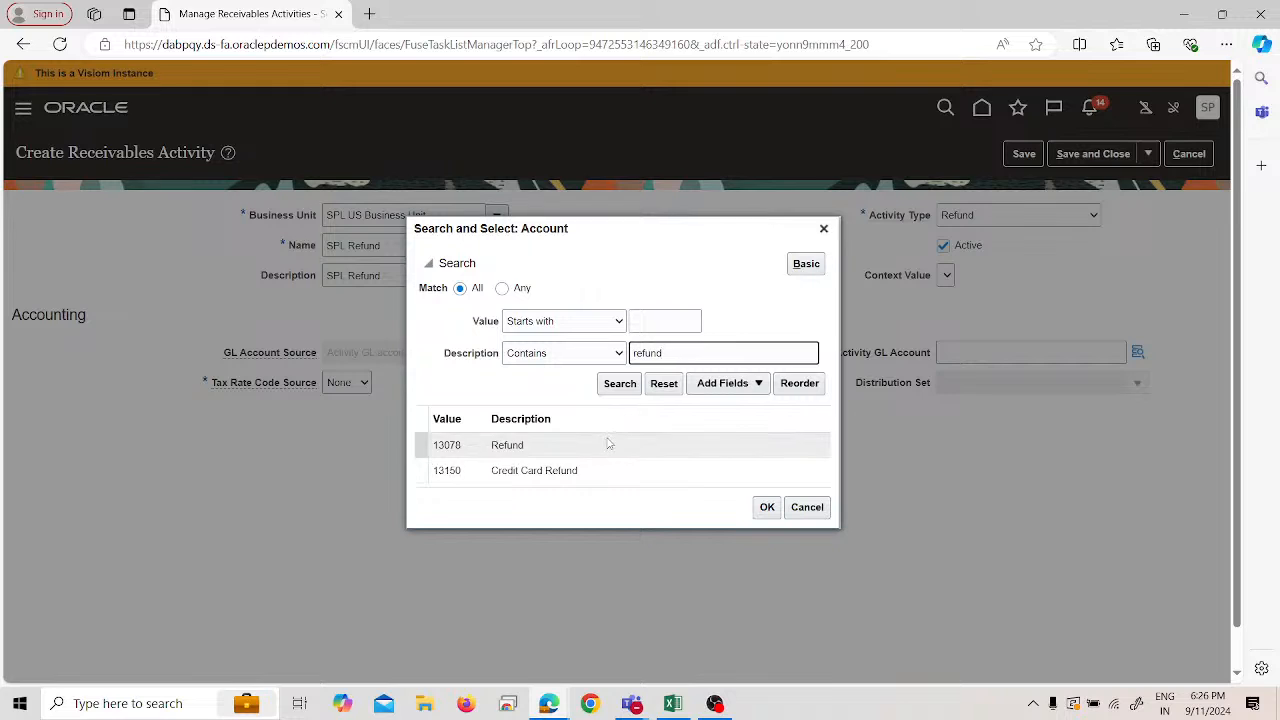
click(606, 444)
click(766, 507)
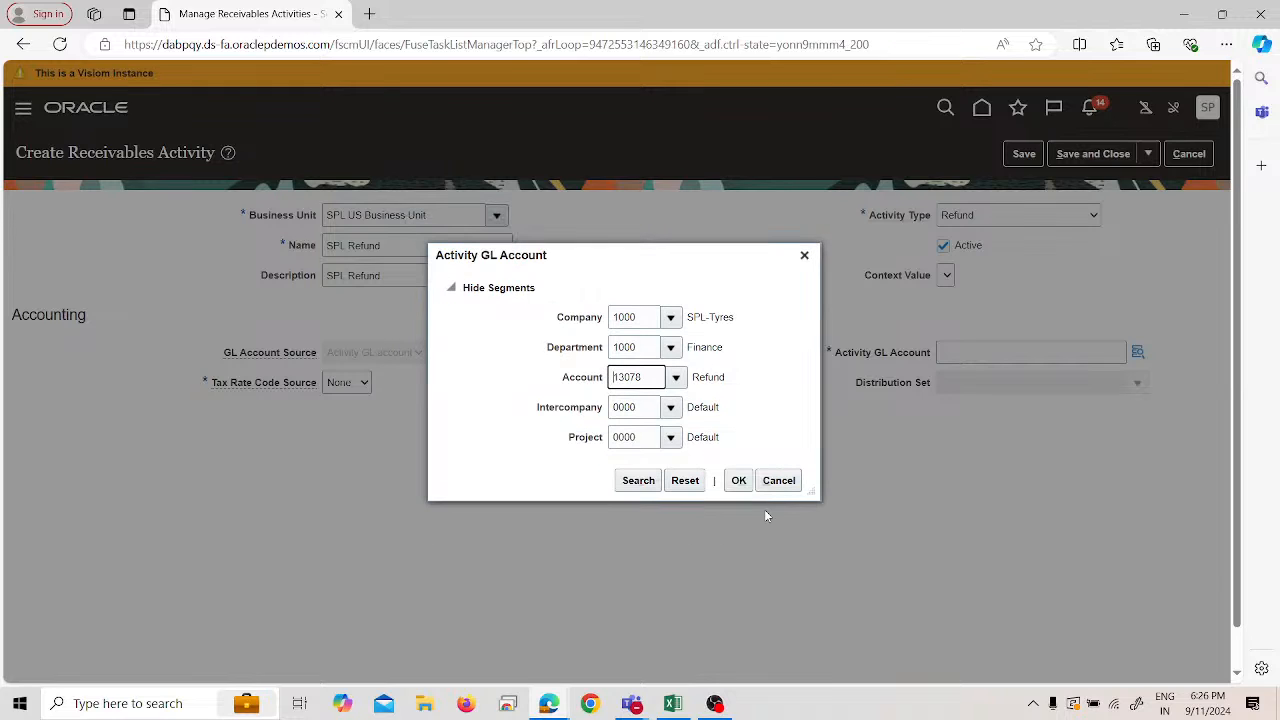
click(738, 480)
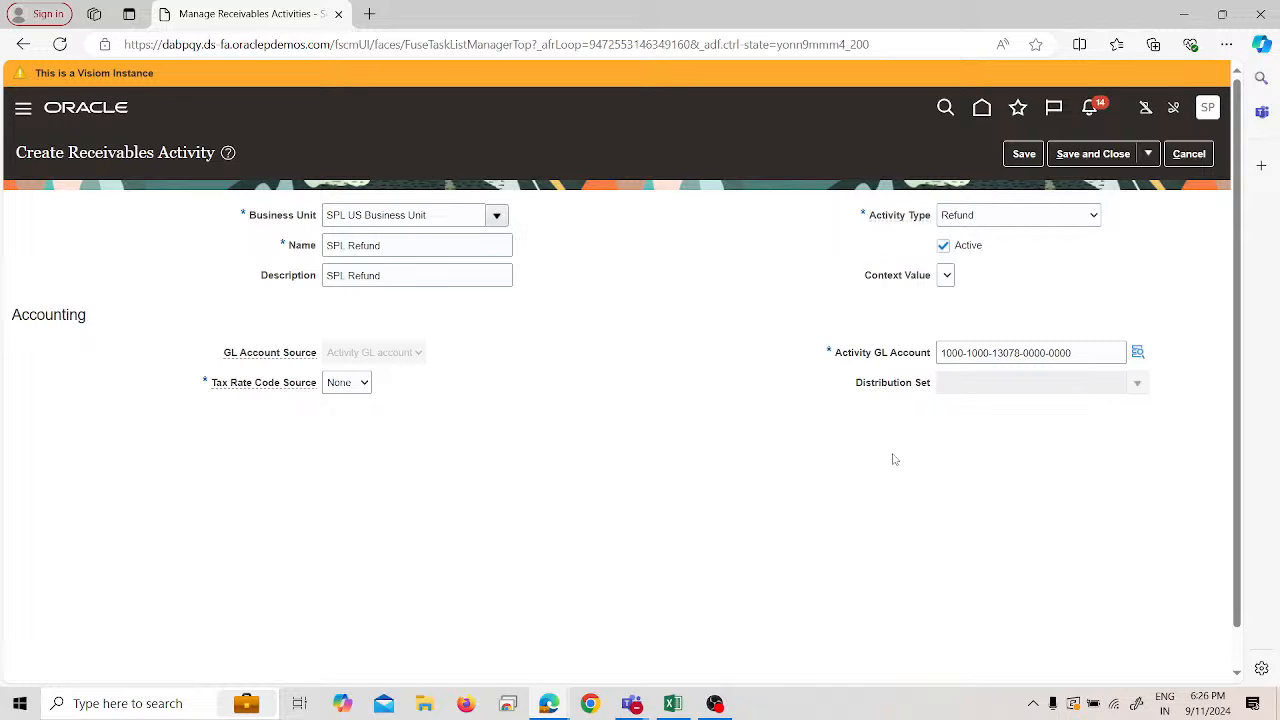
click(1100, 157)
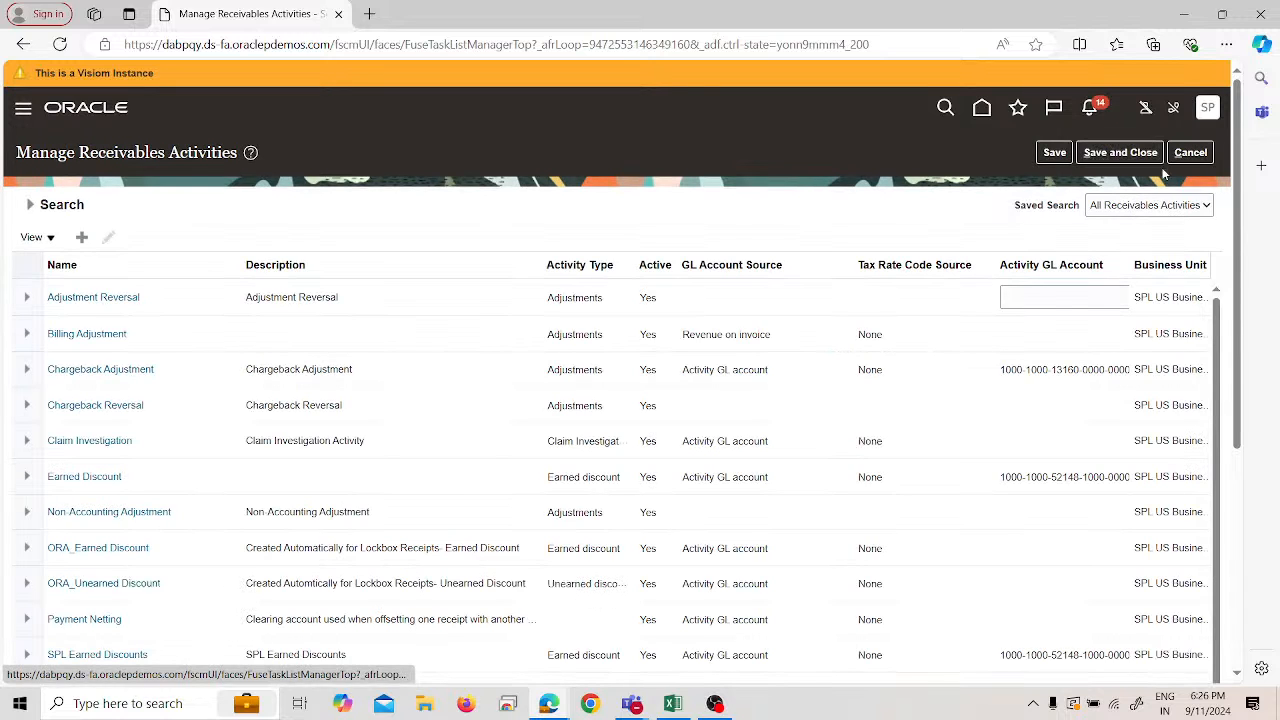
click(1135, 155)
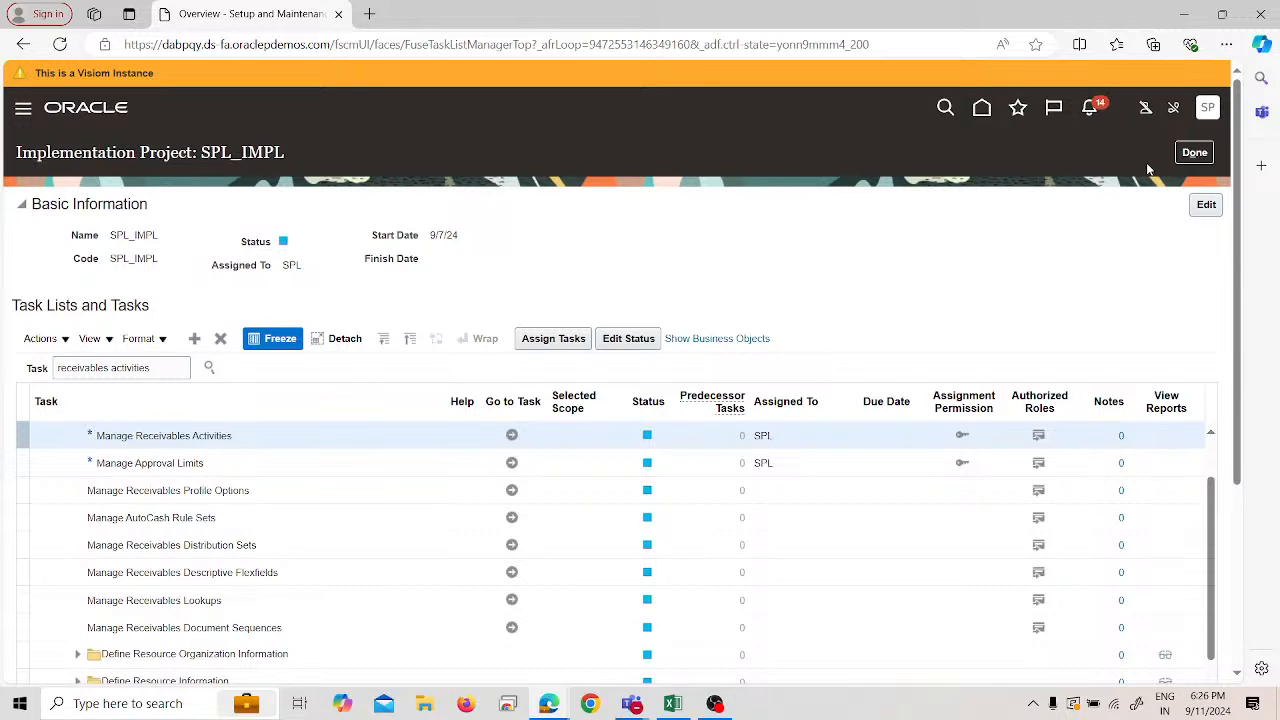
- Close the SPL_IMPL project and check the customer refund figures in Excel
click(1199, 156)
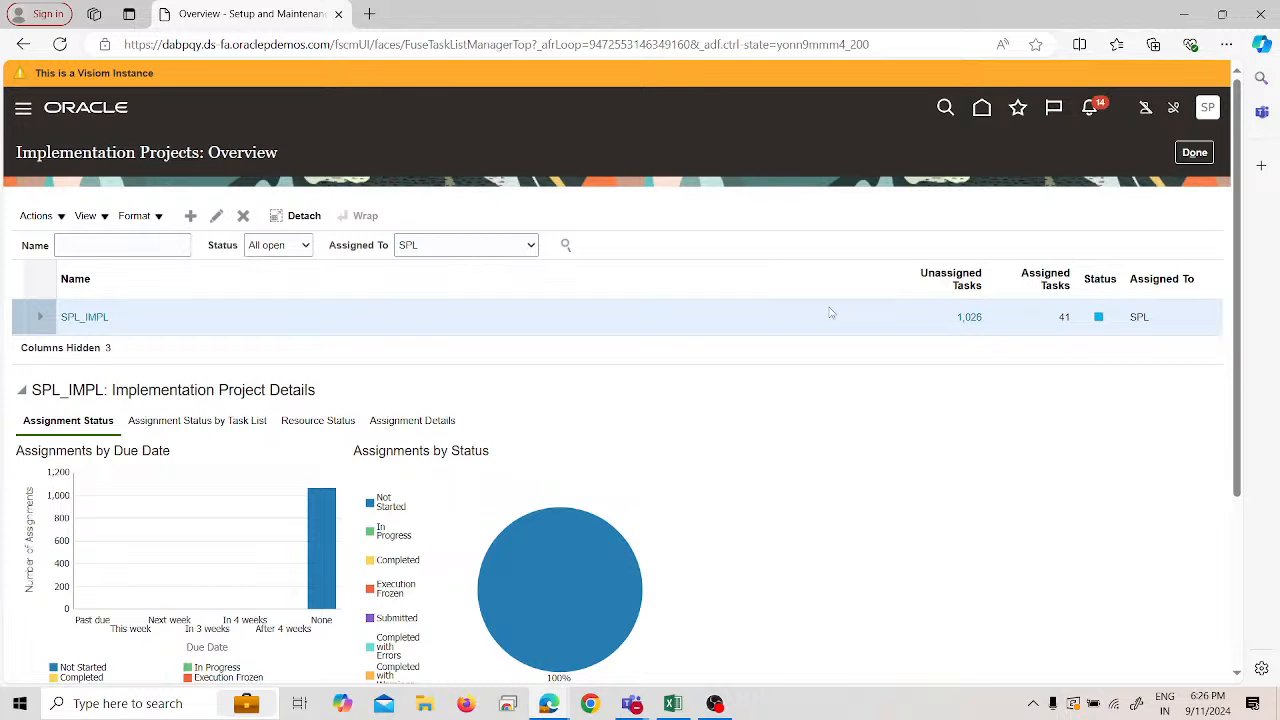
key(alt+Tab)
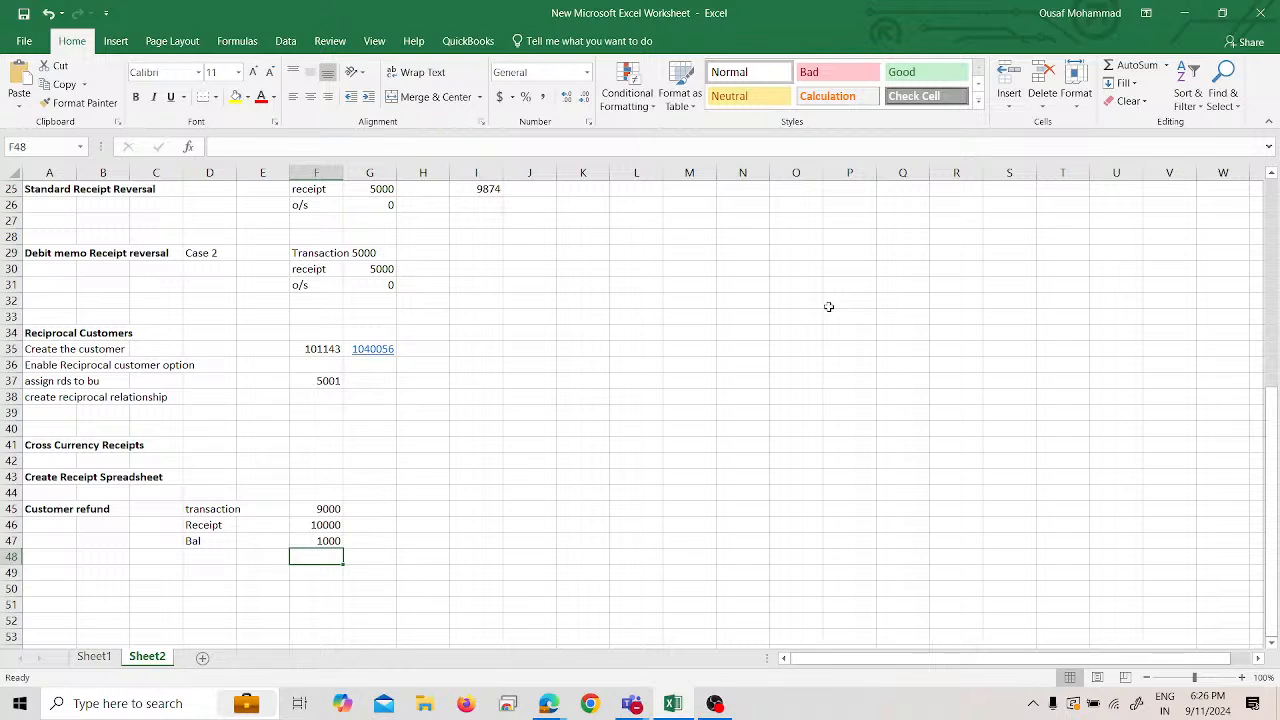
key(alt+Tab)
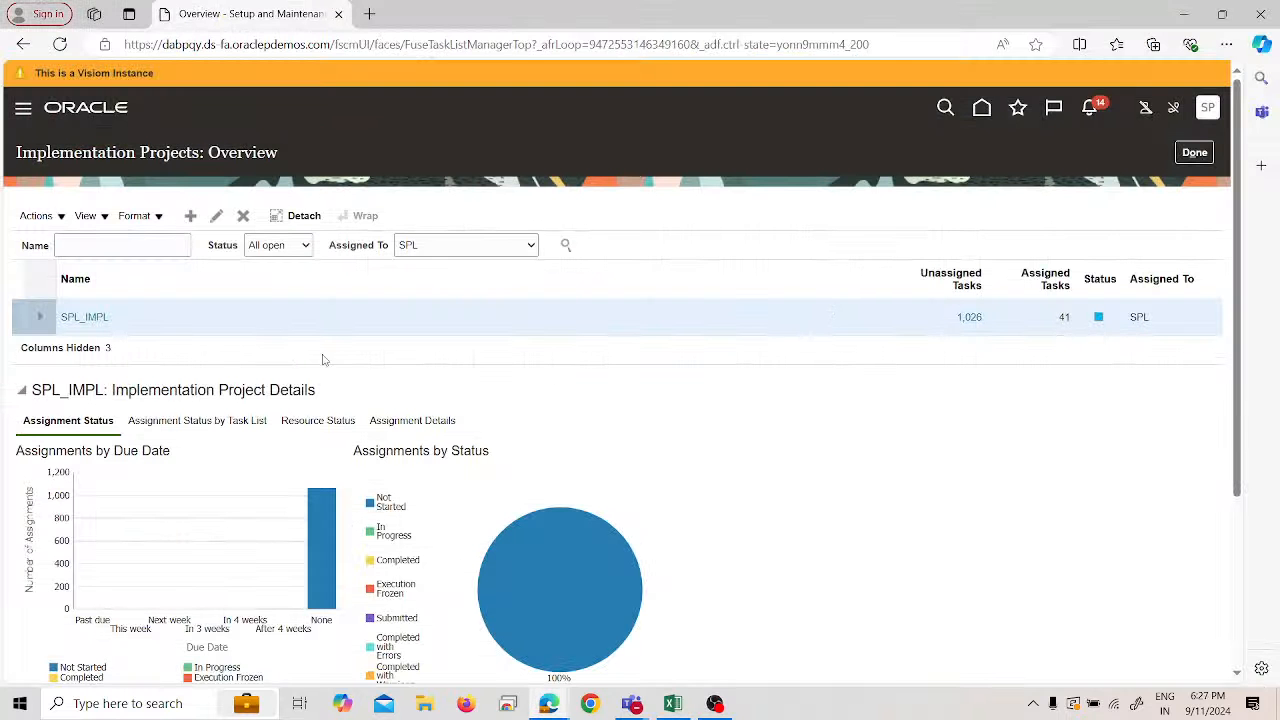
- Go to the Receivables Billing work area and start a new transaction
click(22, 108)
scroll(301, 502, down, 1)
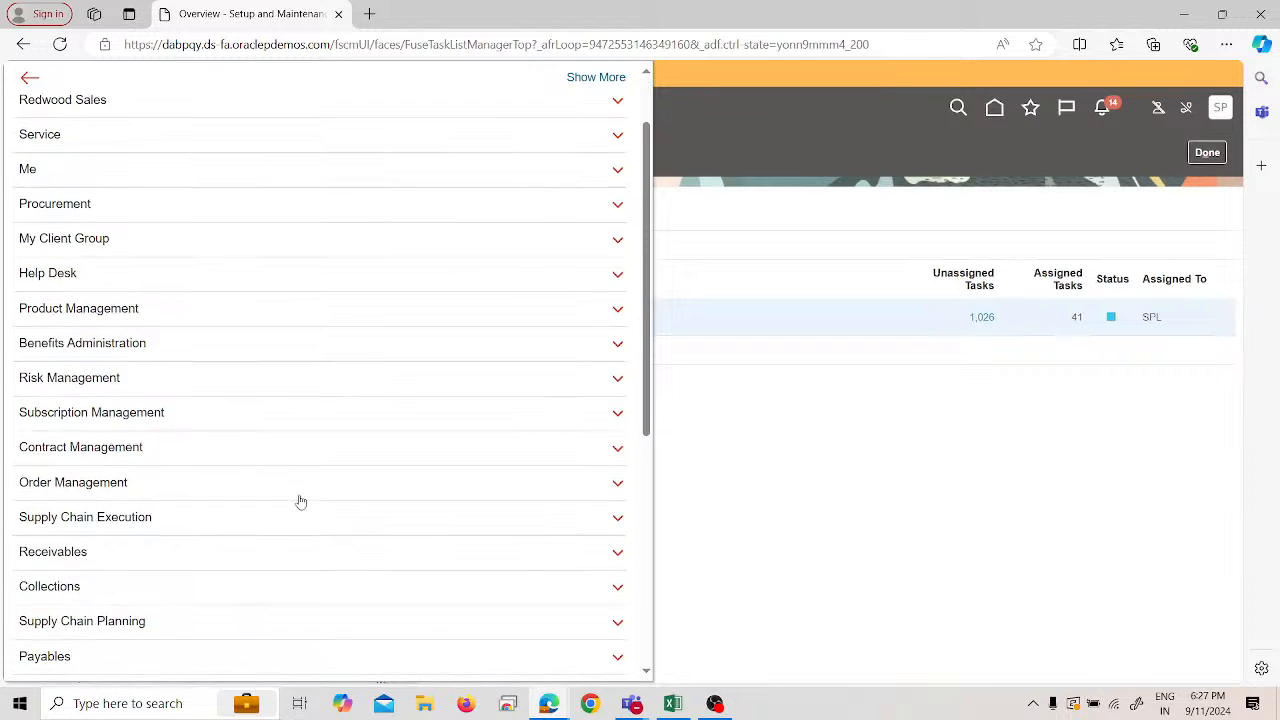
scroll(295, 505, down, 4)
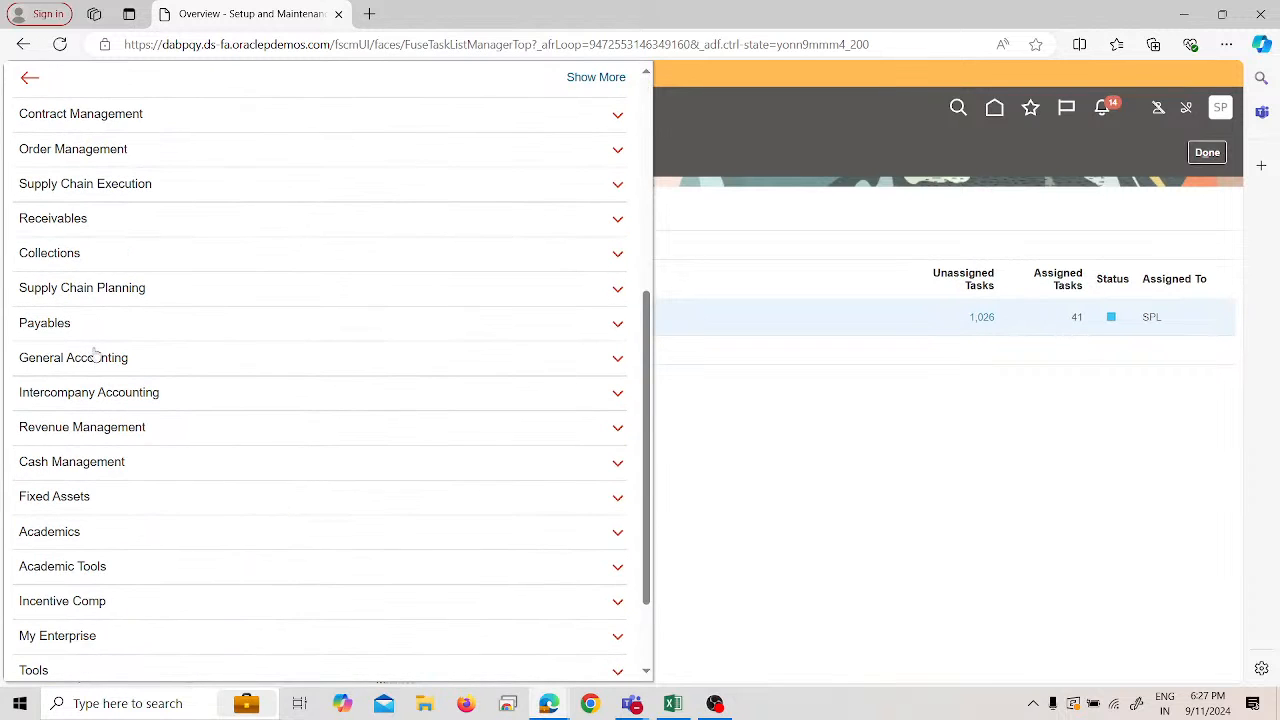
scroll(100, 355, down, 2)
click(109, 115)
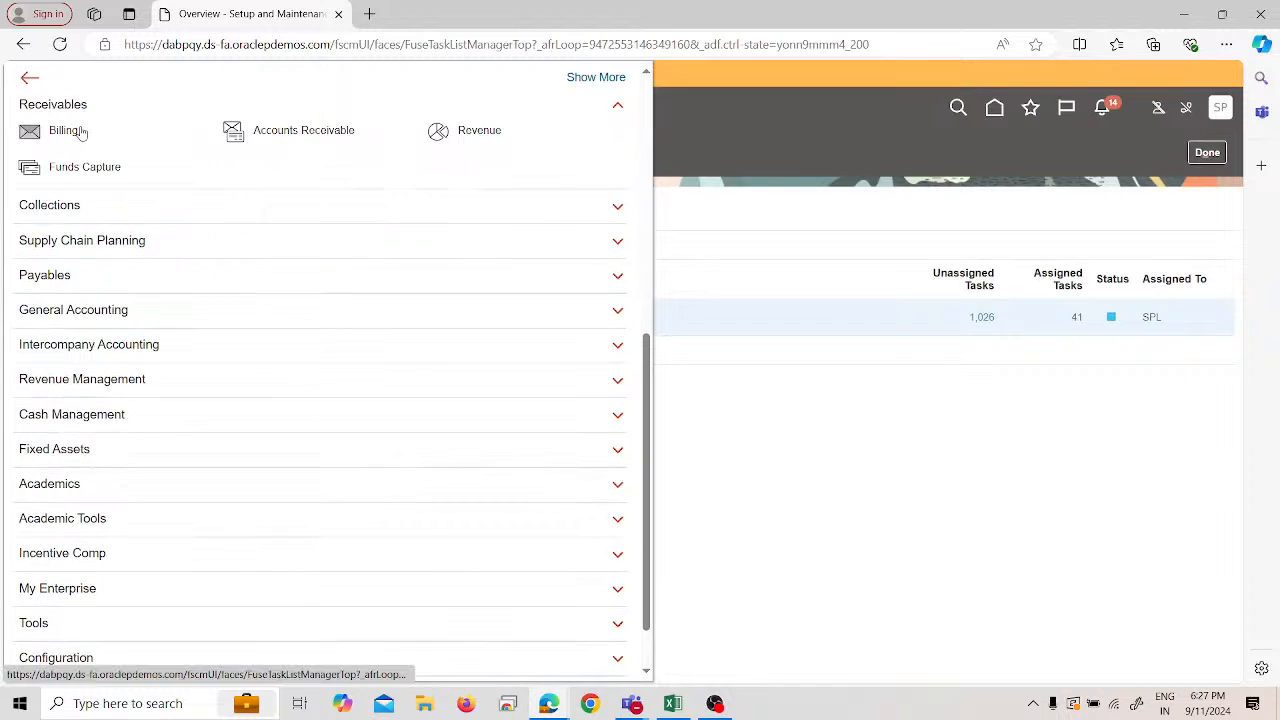
click(68, 131)
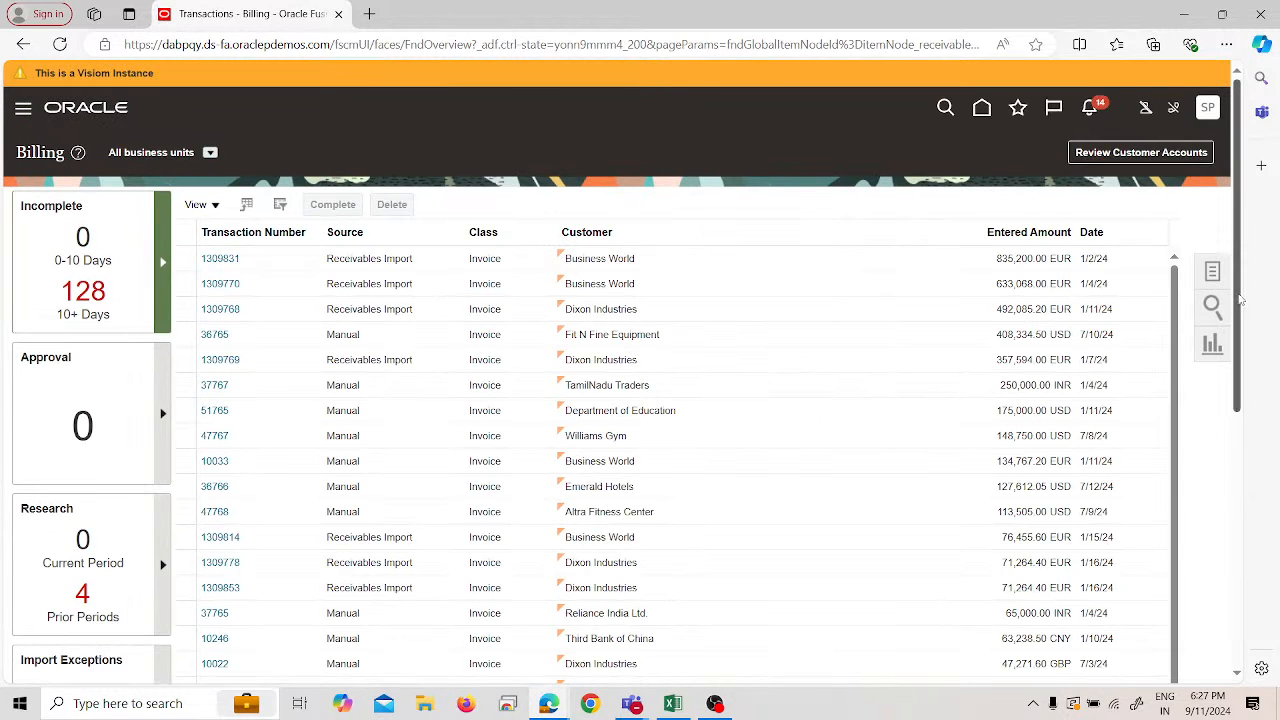
click(1212, 271)
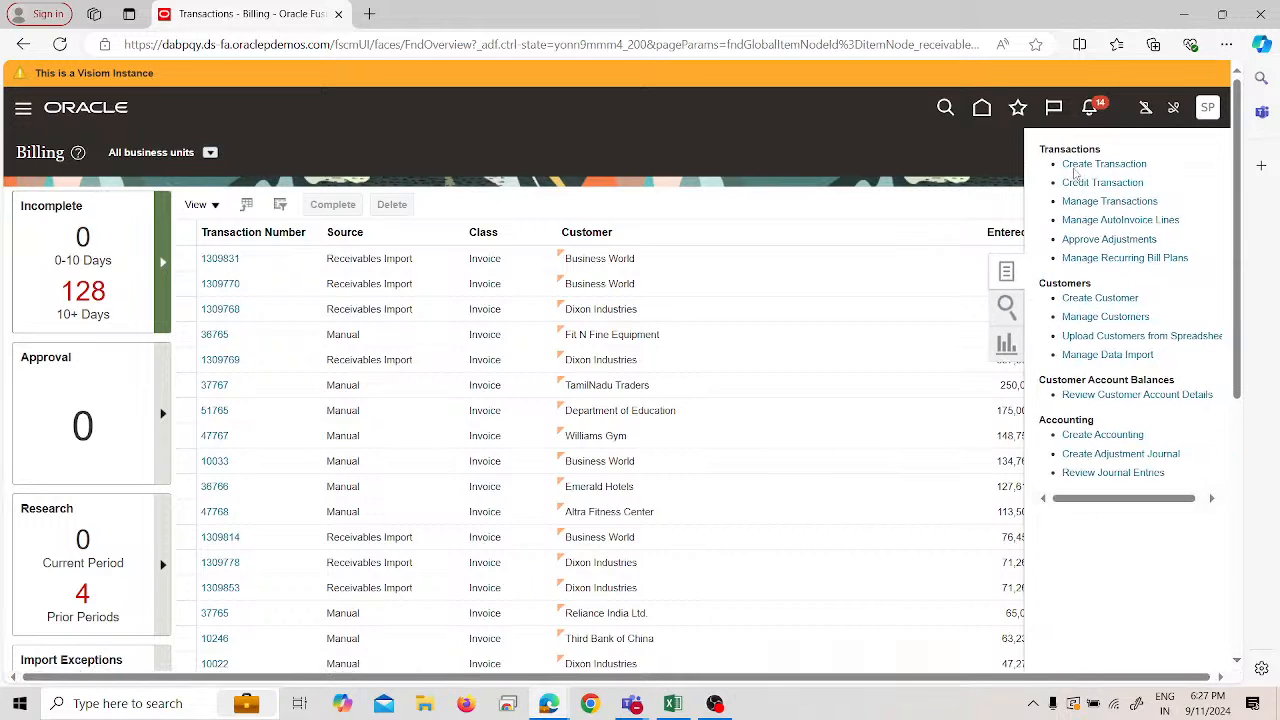
click(1072, 163)
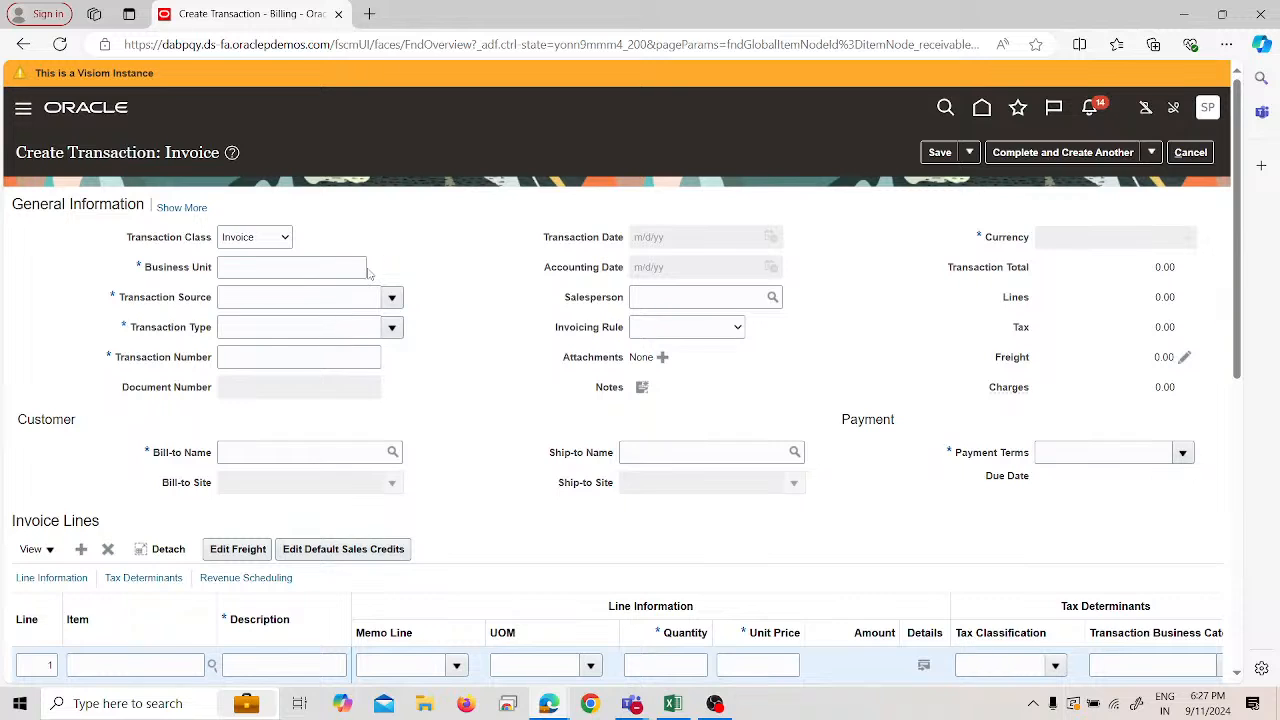
- Set business unit SPL US Business Unit, source SPL Invoice and type SPL Invoice
click(369, 267)
click(358, 298)
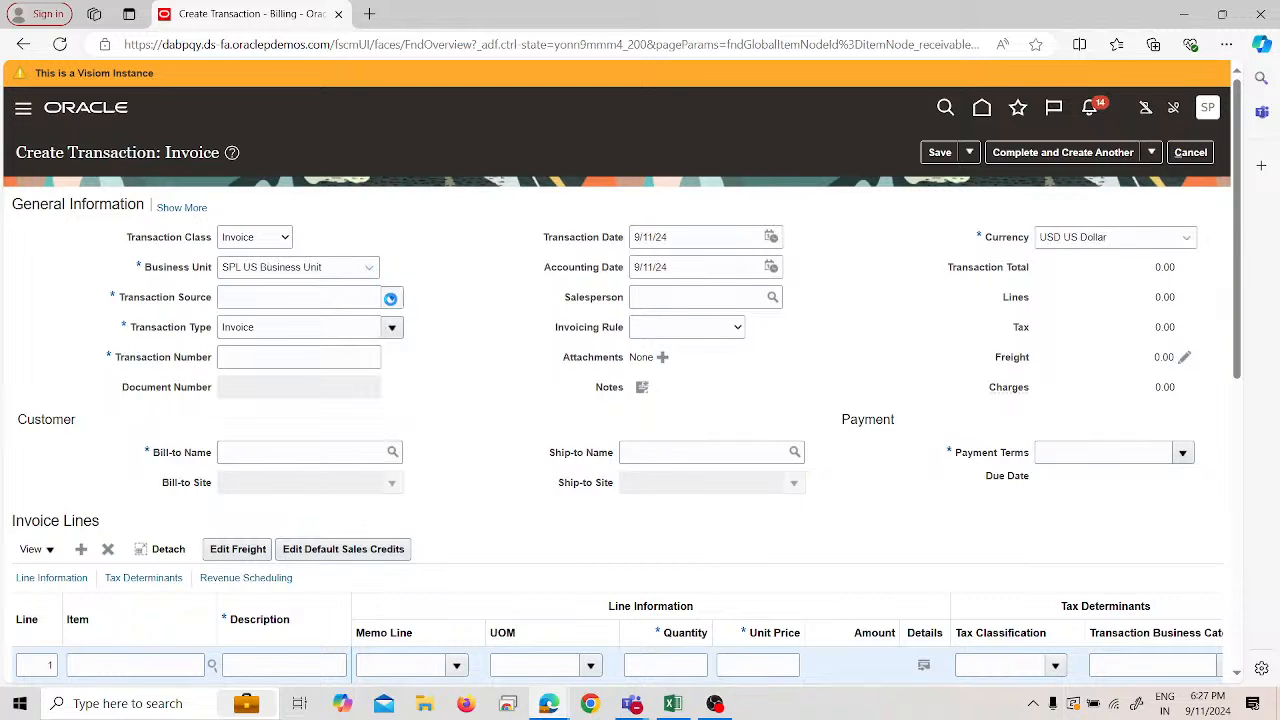
click(390, 298)
scroll(405, 428, down, 5)
scroll(405, 428, down, 2)
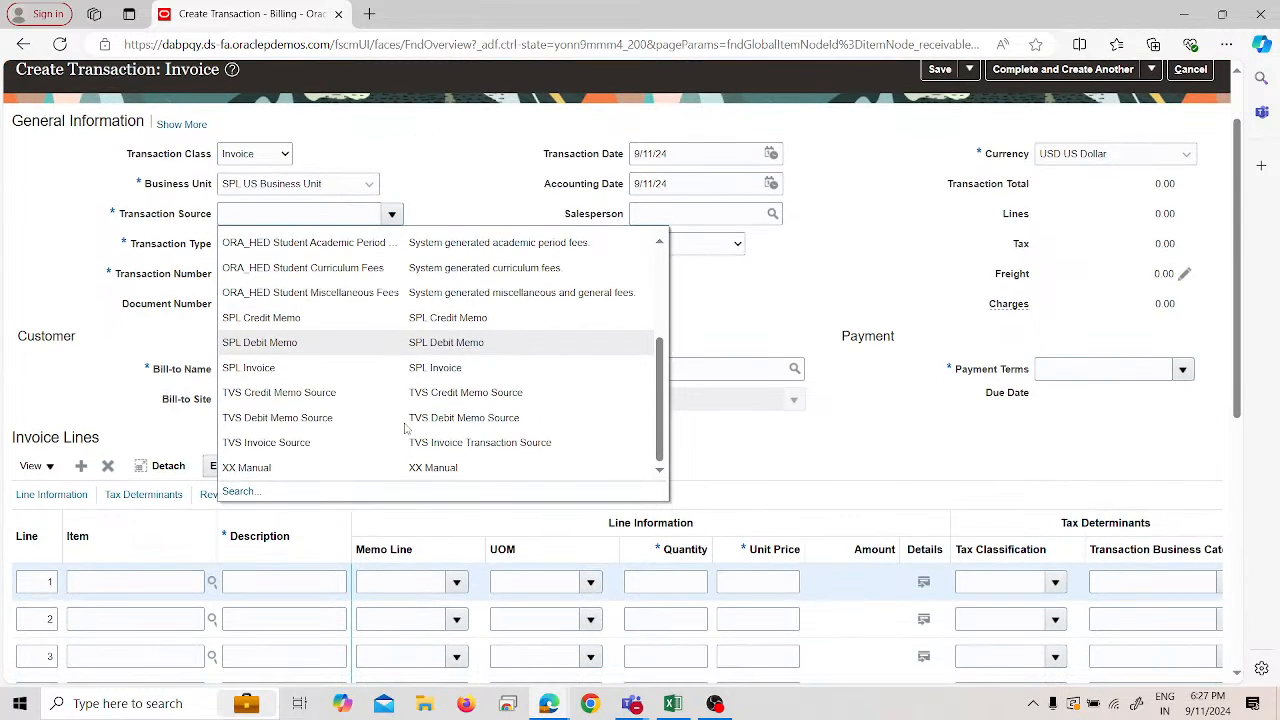
click(298, 293)
click(392, 160)
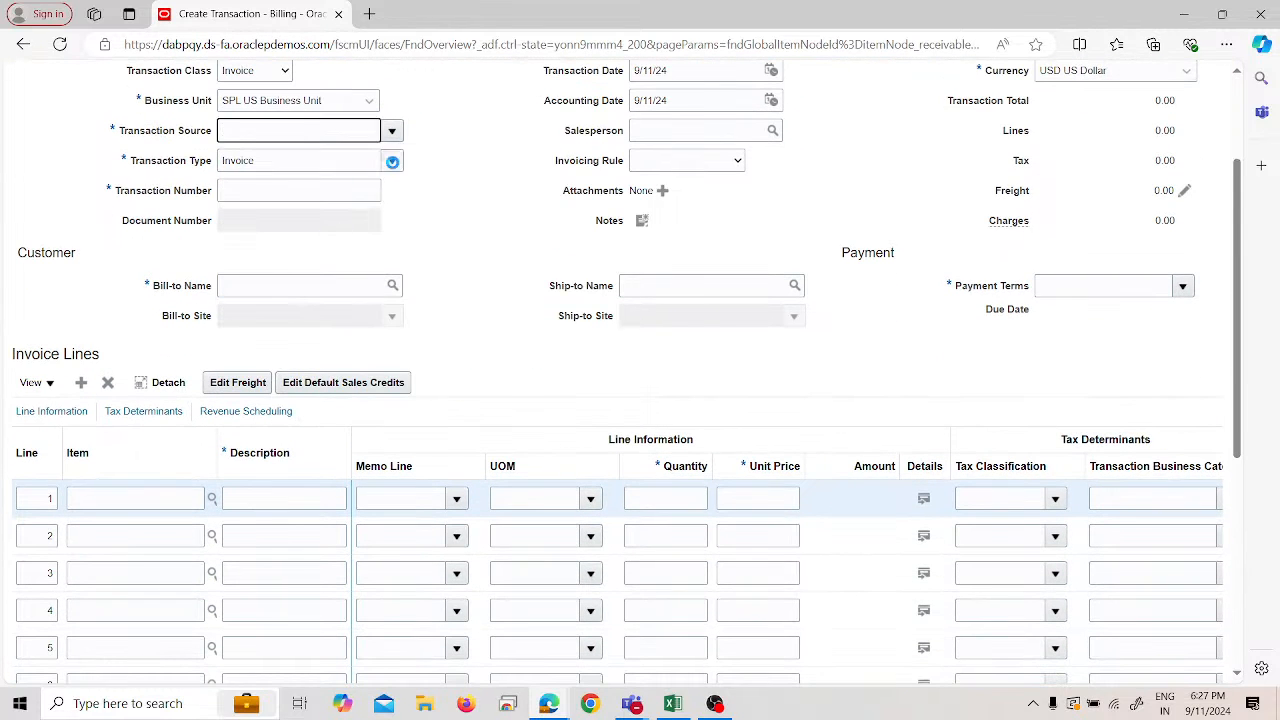
scroll(316, 352, down, 3)
scroll(316, 352, down, 4)
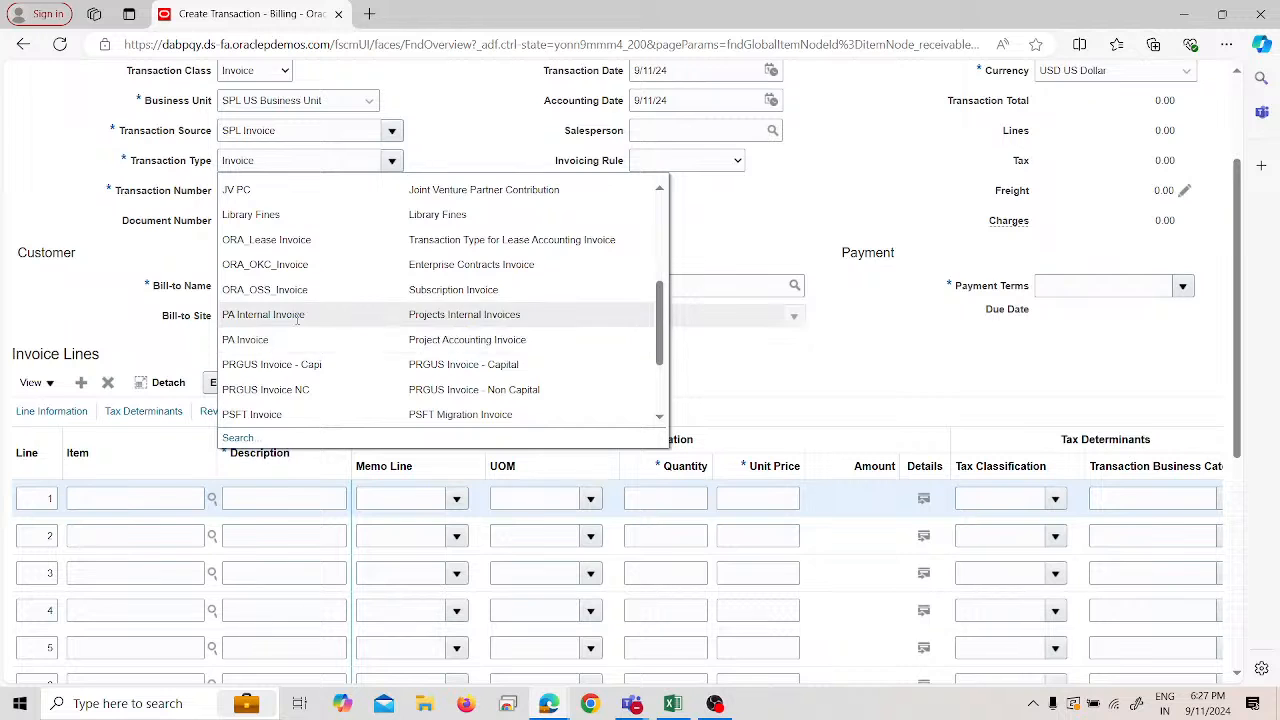
click(283, 258)
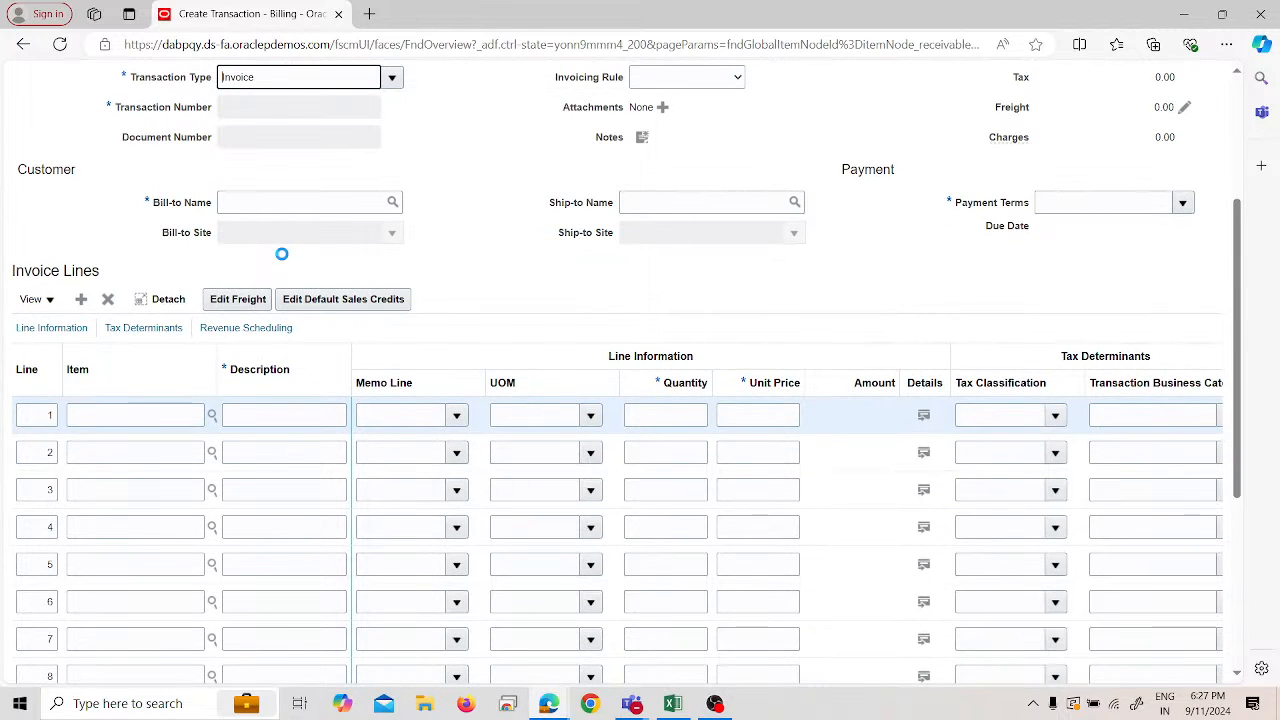
scroll(473, 216, up, 2)
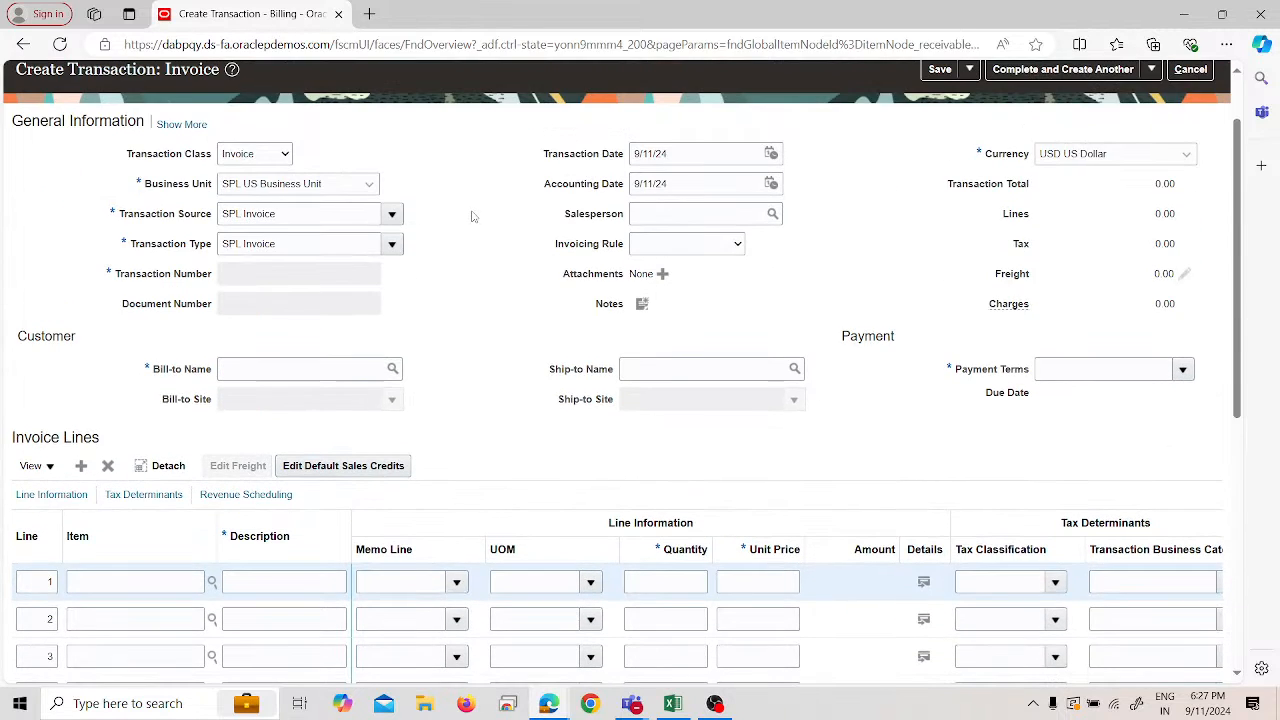
- Set the bill-to customer to SPL Customer with site 99243
click(281, 369)
text(spl)
click(529, 273)
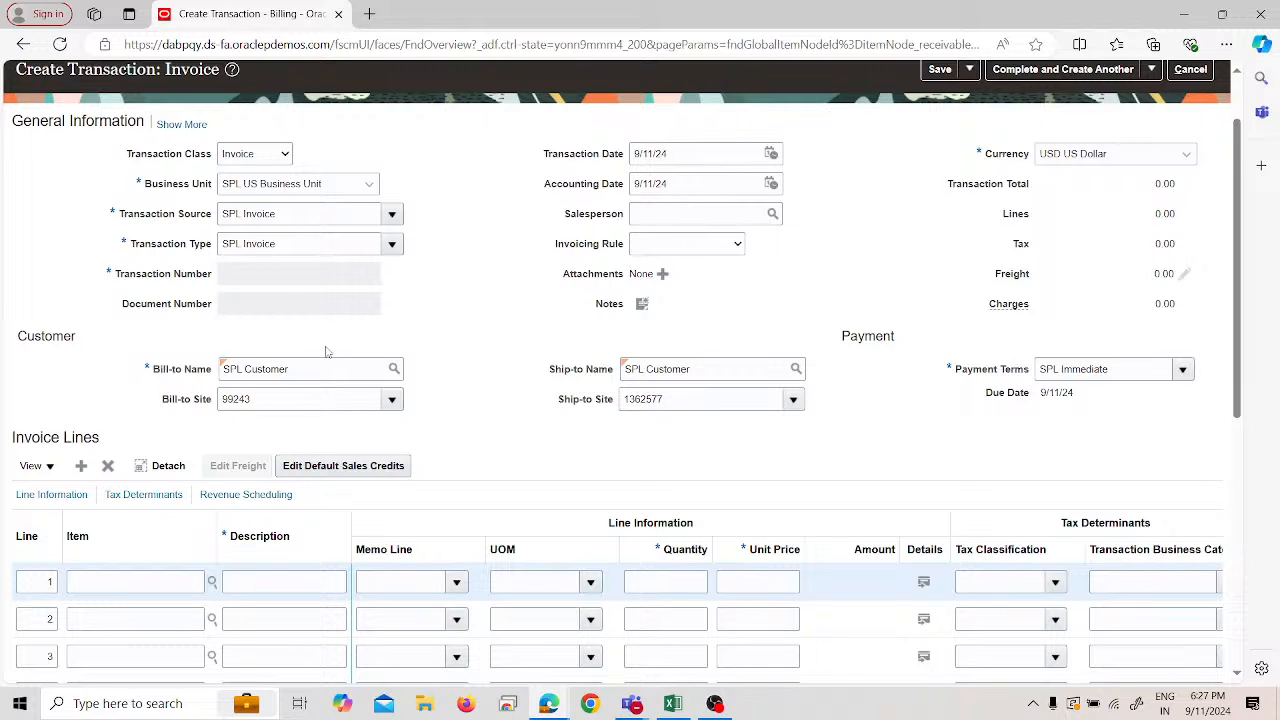
scroll(318, 400, down, 1)
- Add line 1 'Goods Supplied', quantity 1 at unit price 9000
click(313, 499)
text(G)
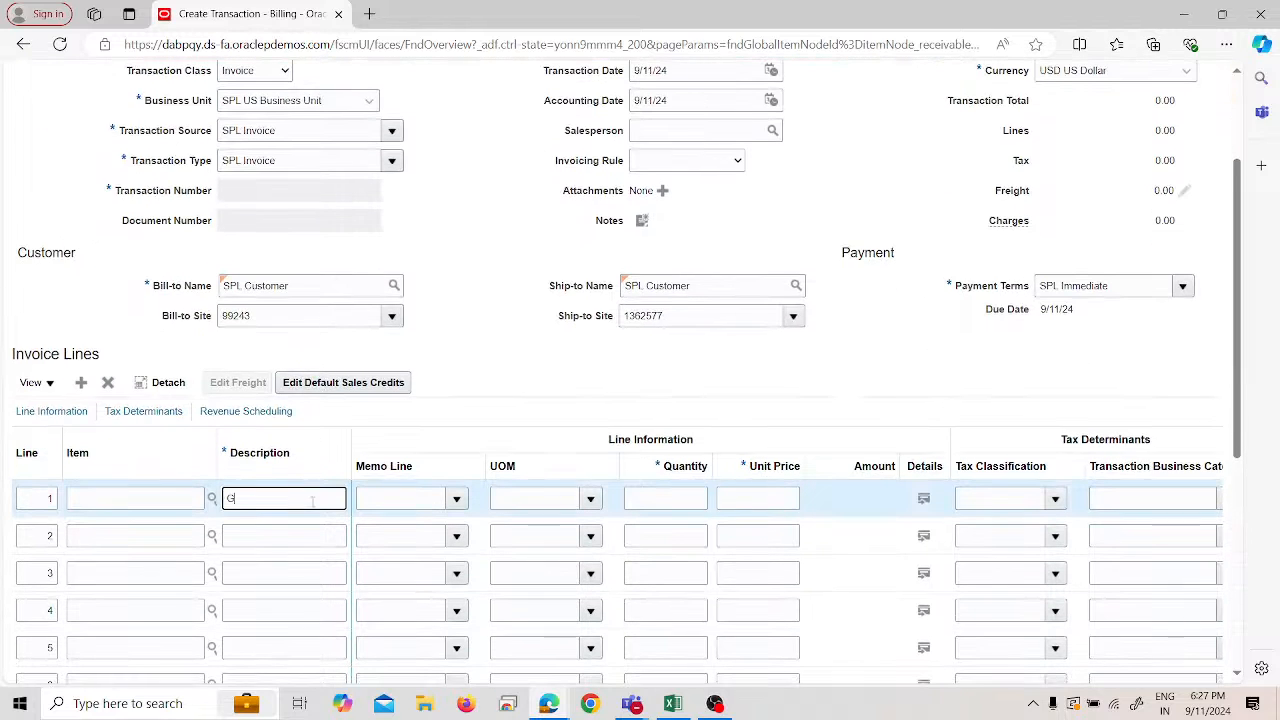
text(oods Supplied)
click(667, 497)
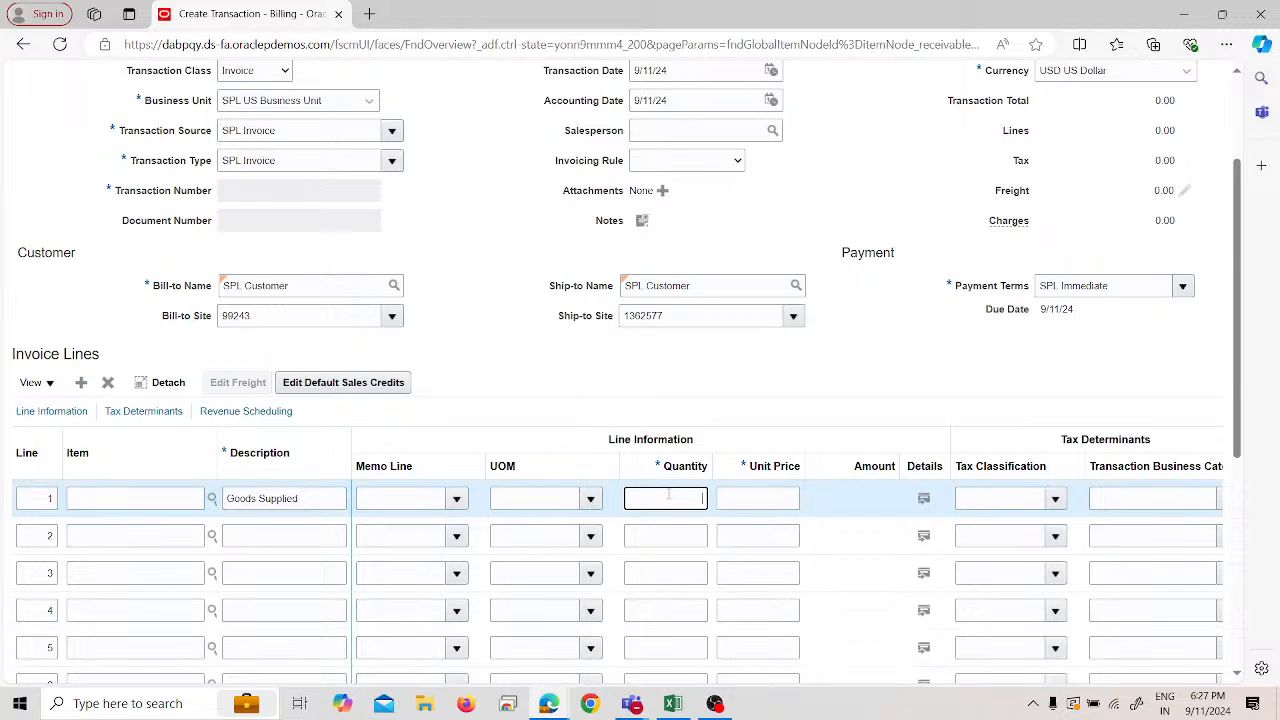
text(1)
key(Tab)
text(9000)
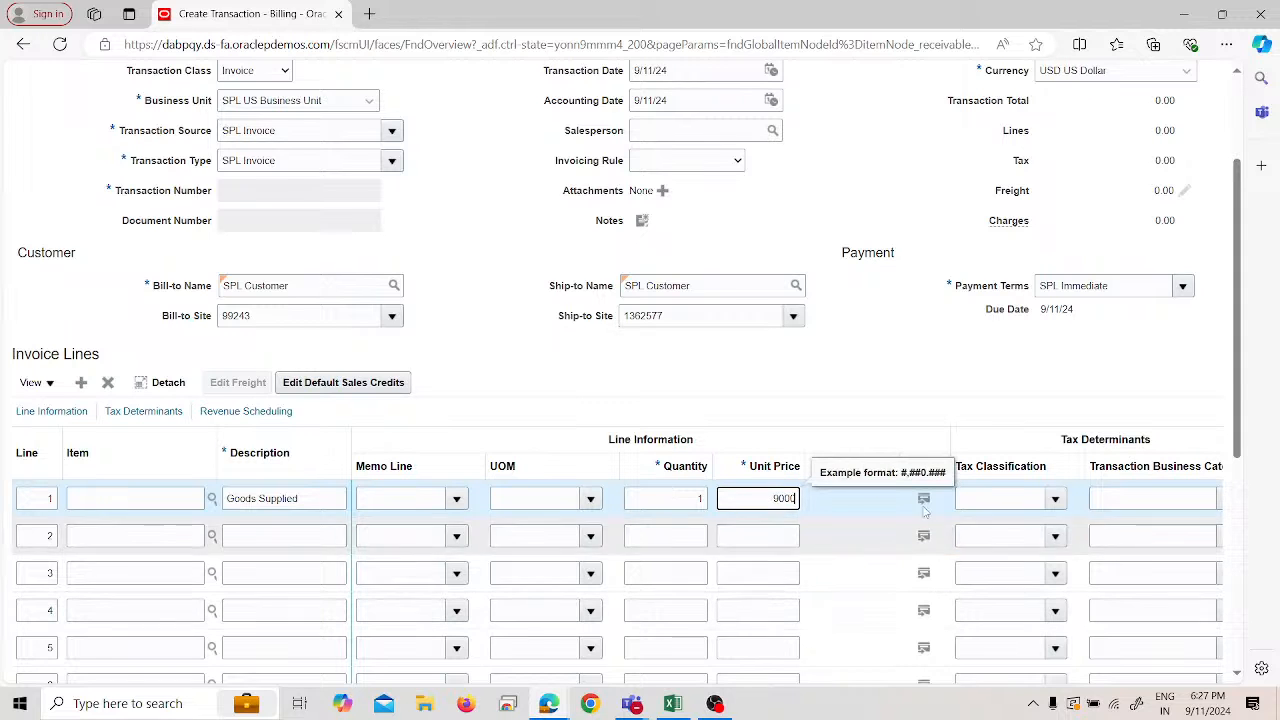
click(906, 406)
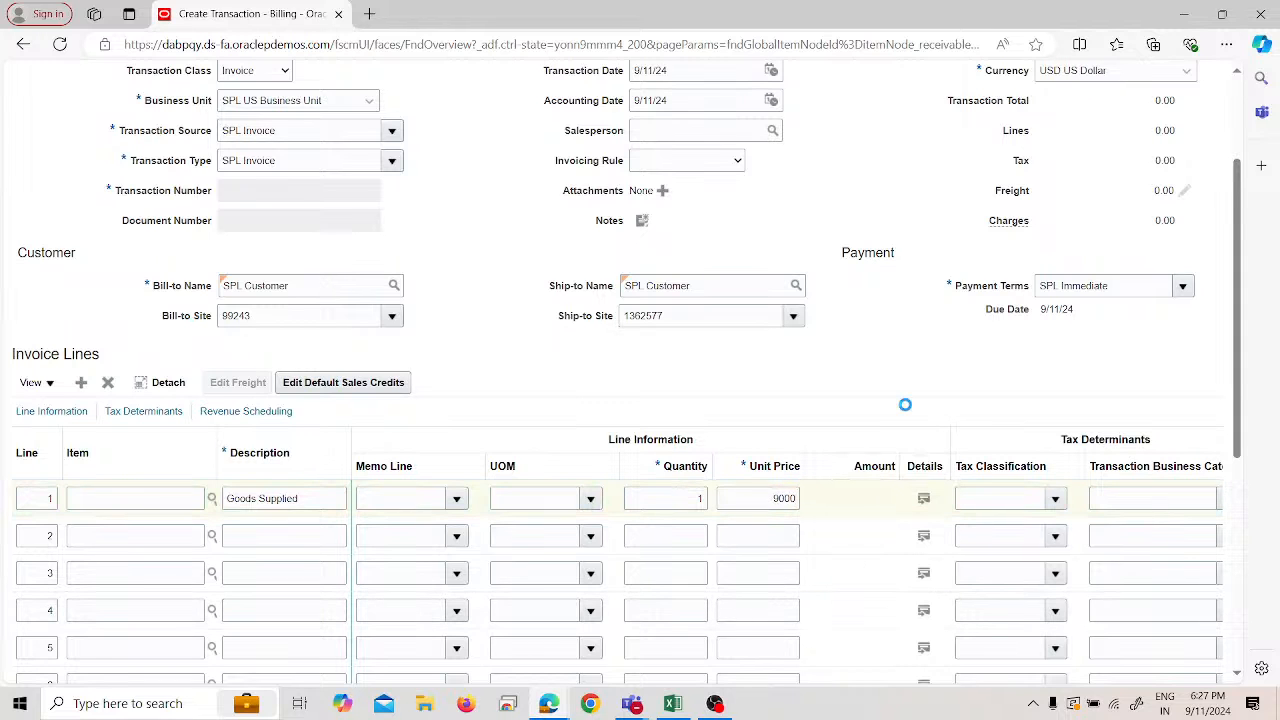
scroll(907, 406, up, 3)
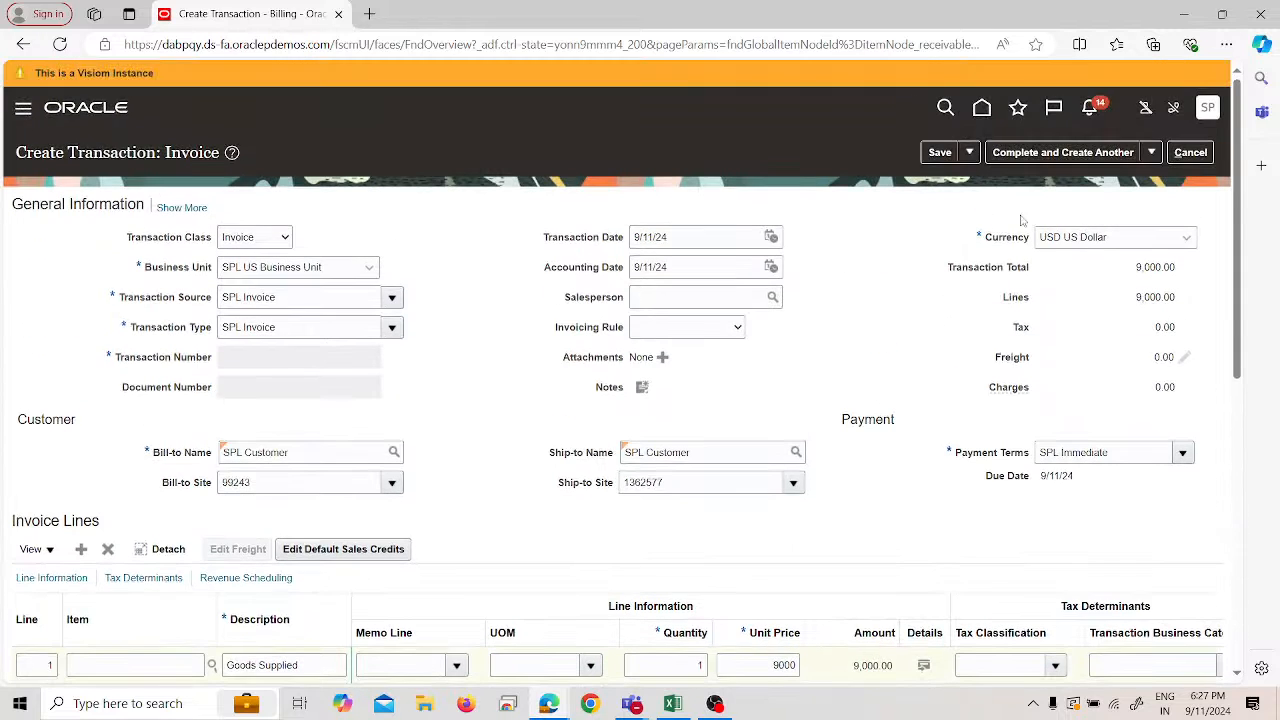
click(1153, 151)
- Complete the invoice and record transaction number 7001 in Excel cell G45
click(1106, 197)
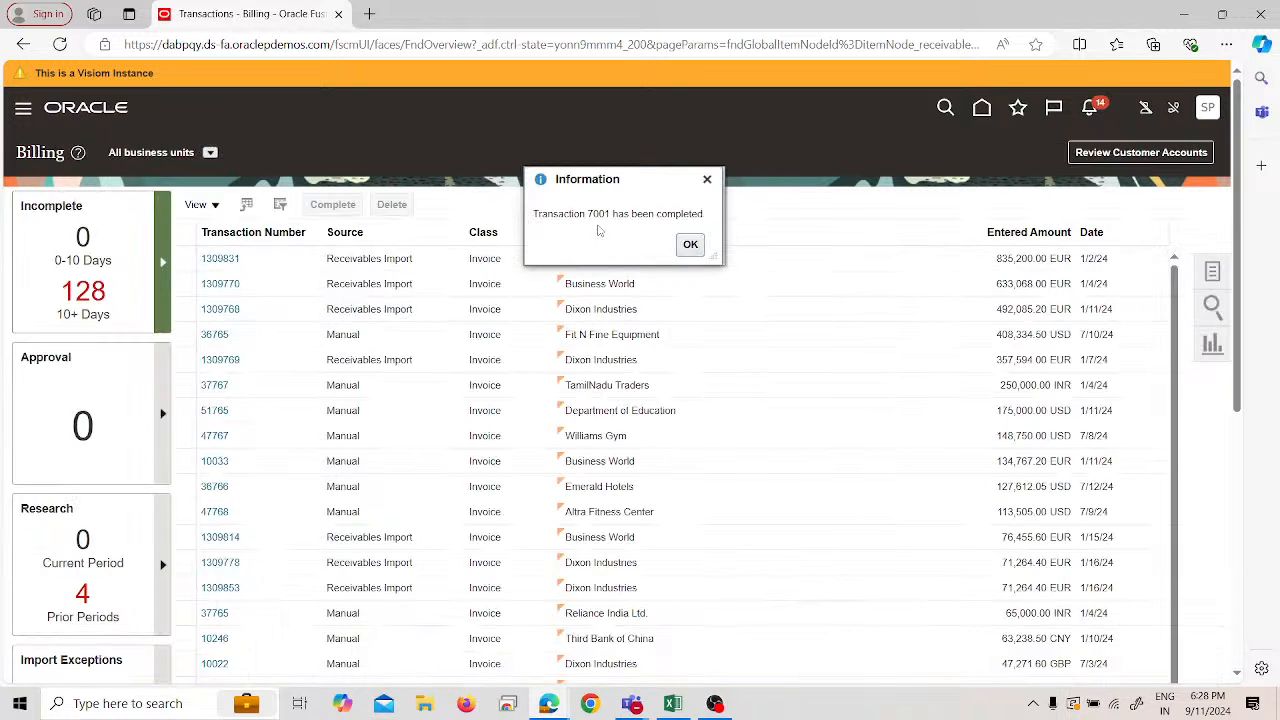
key(alt+Tab)
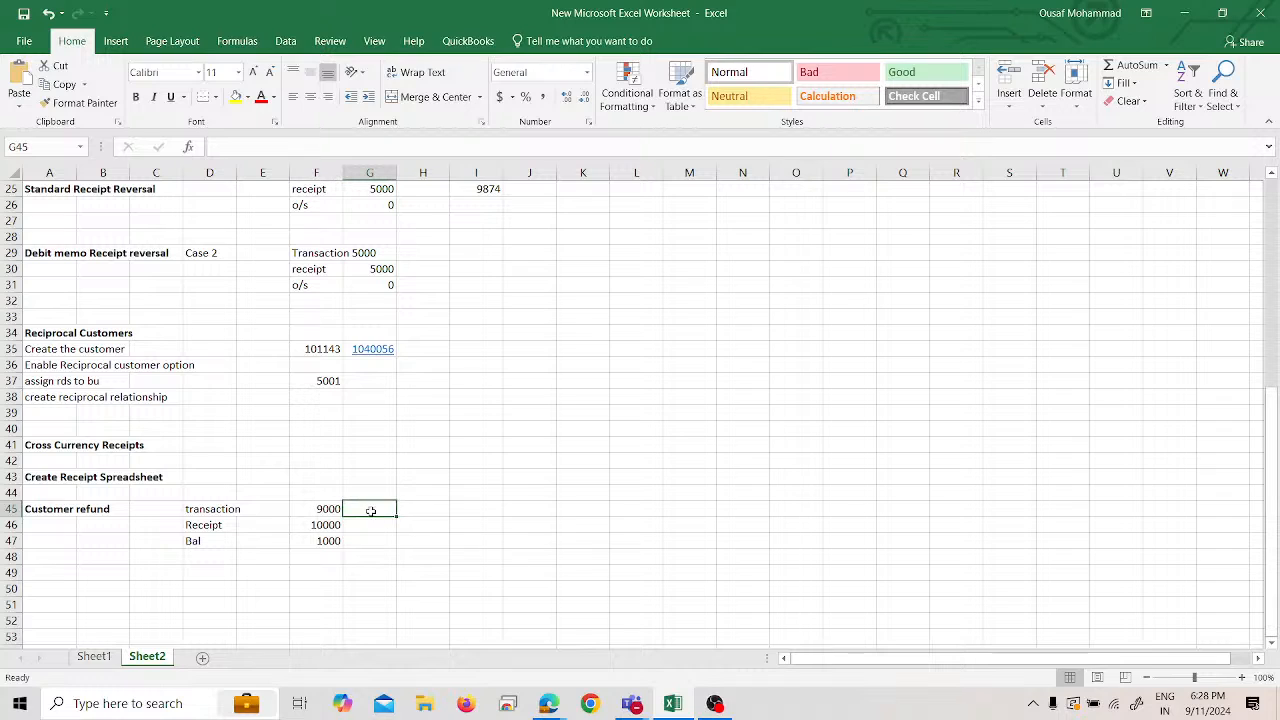
text(7\00)
key(BackSpace)
key(BackSpace)
key(BackSpace)
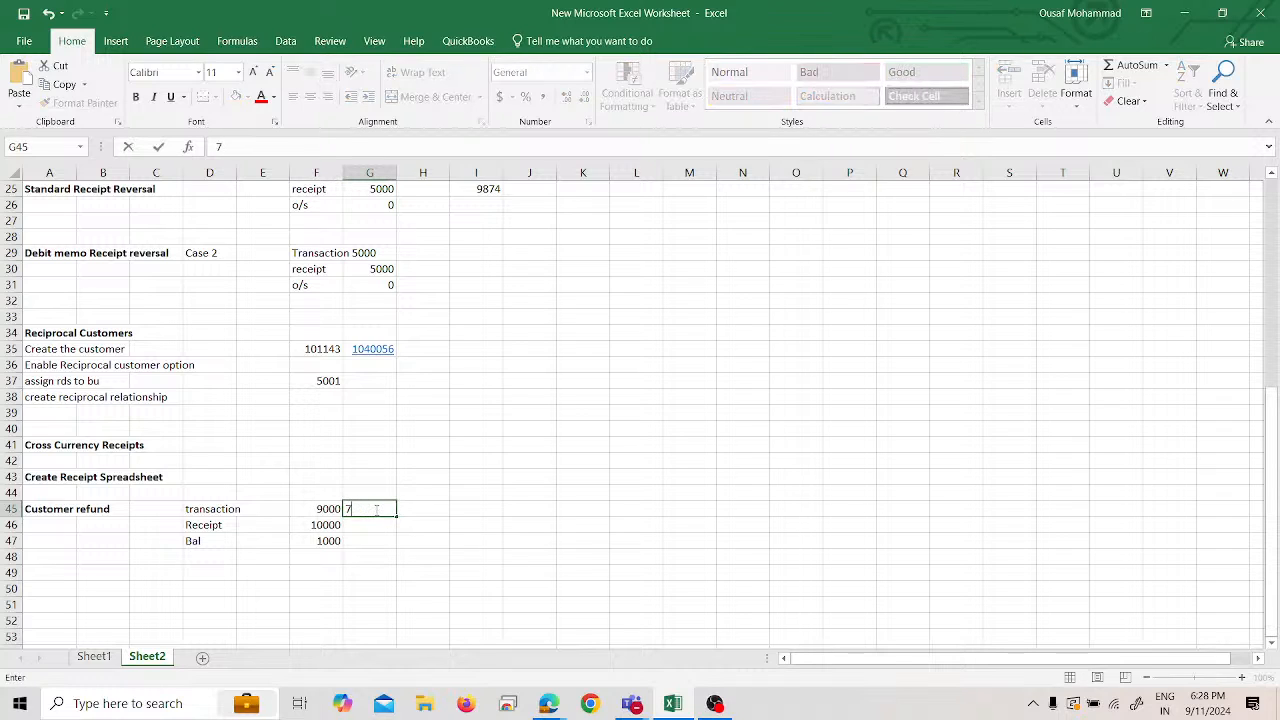
text(001)
key(Return)
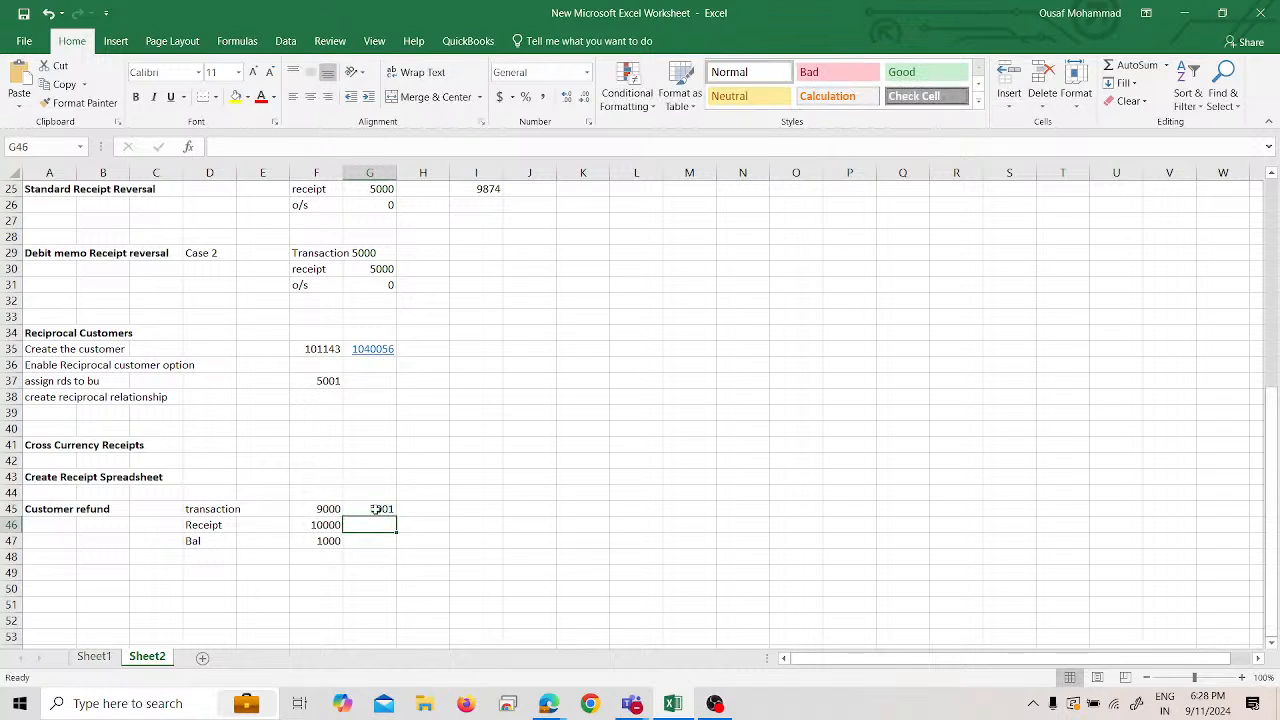
key(alt+Tab)
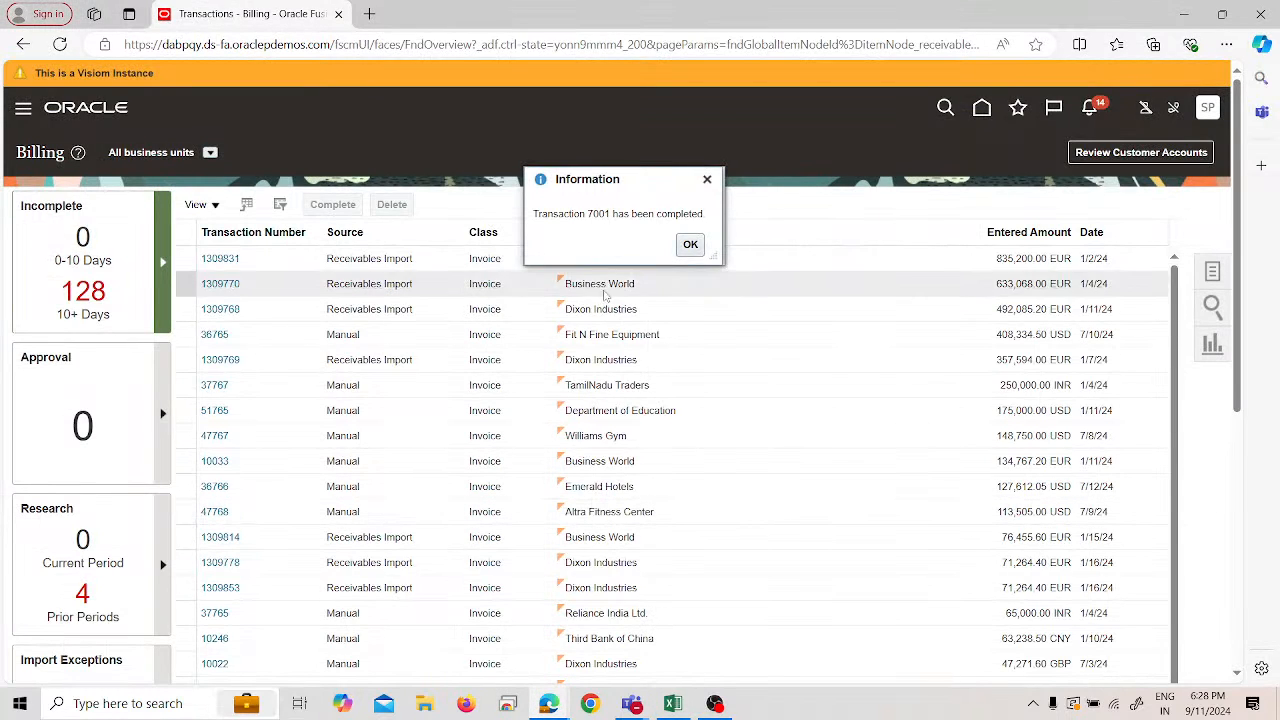
click(690, 244)
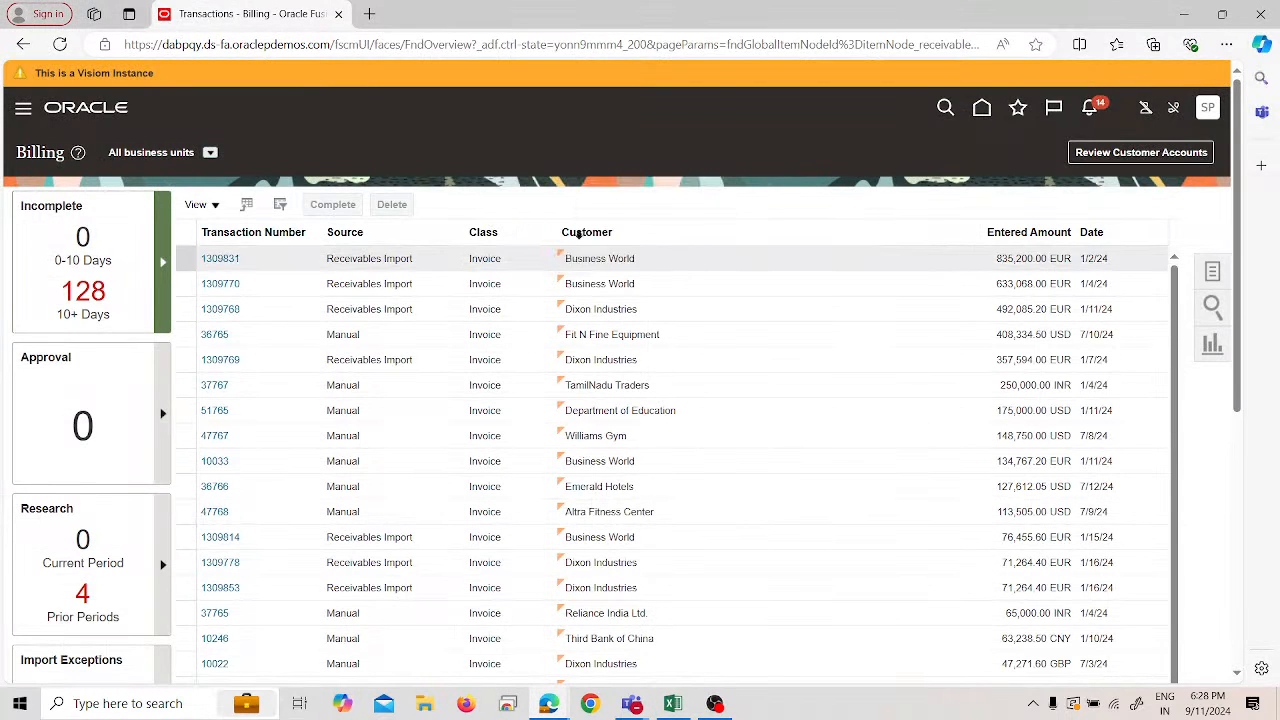
- Go to the Accounts Receivable work area and start a new receipt
click(23, 115)
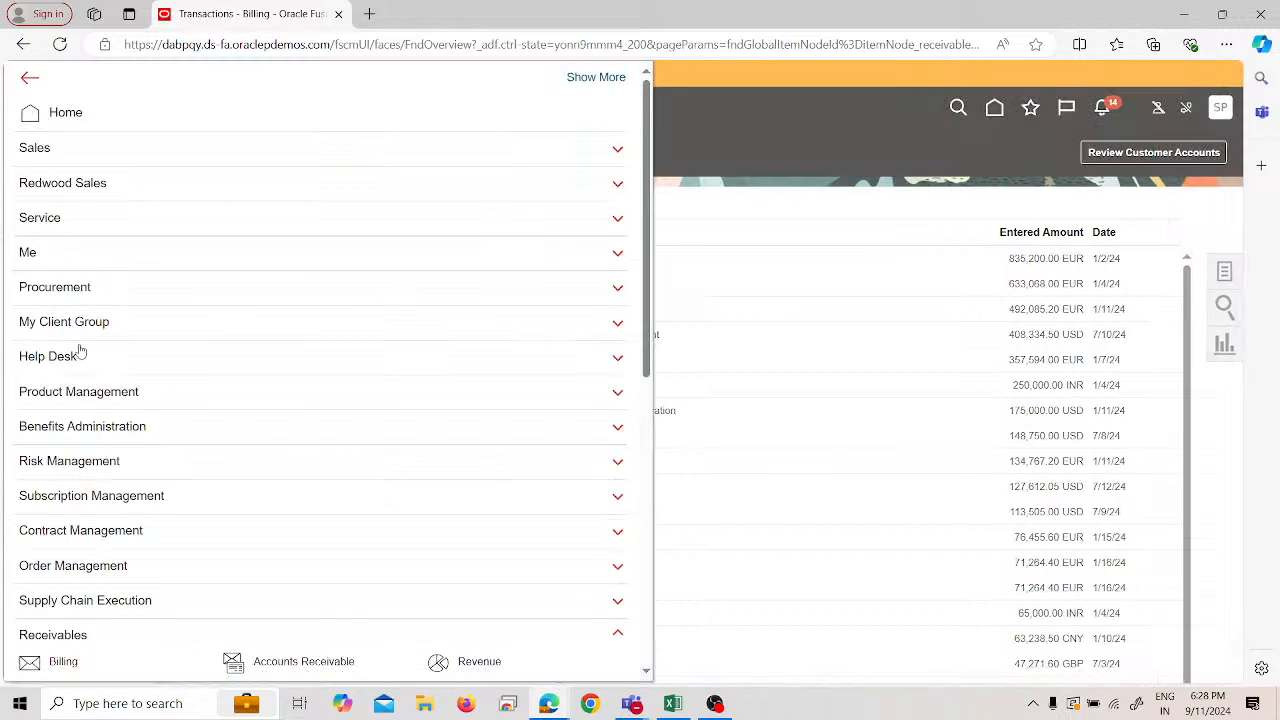
scroll(397, 543, down, 1)
click(467, 577)
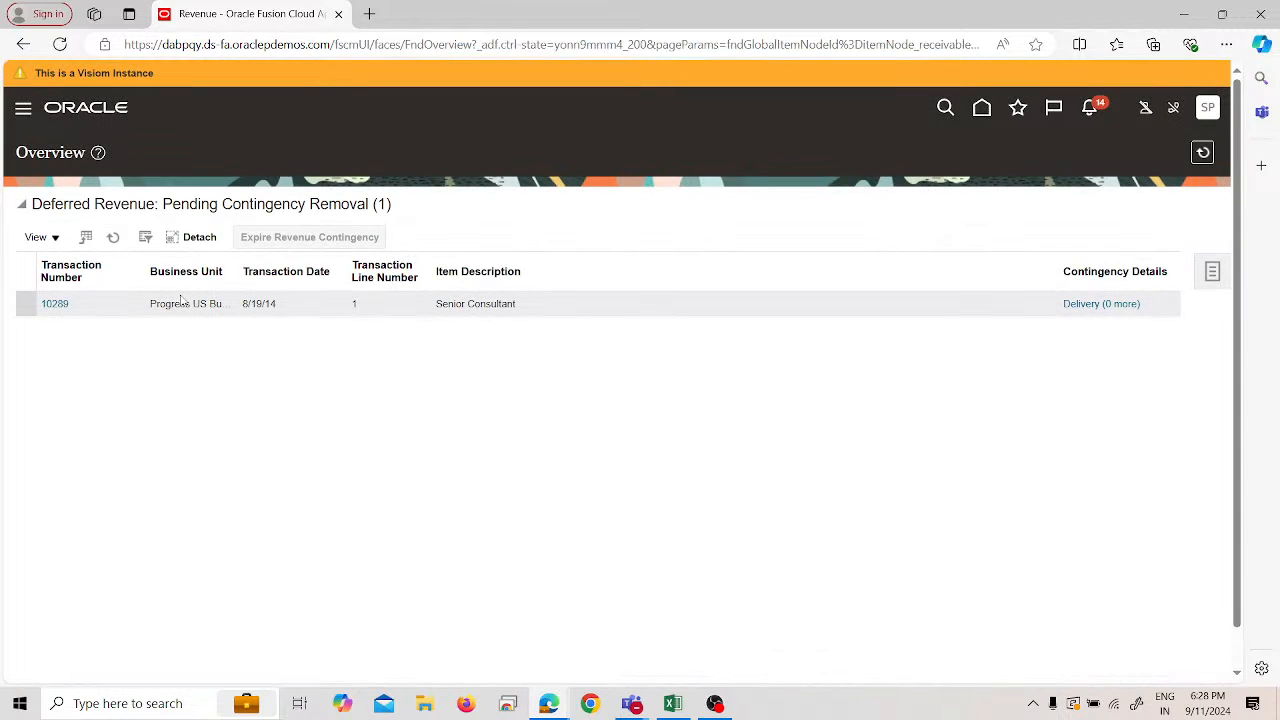
click(27, 108)
scroll(227, 617, down, 3)
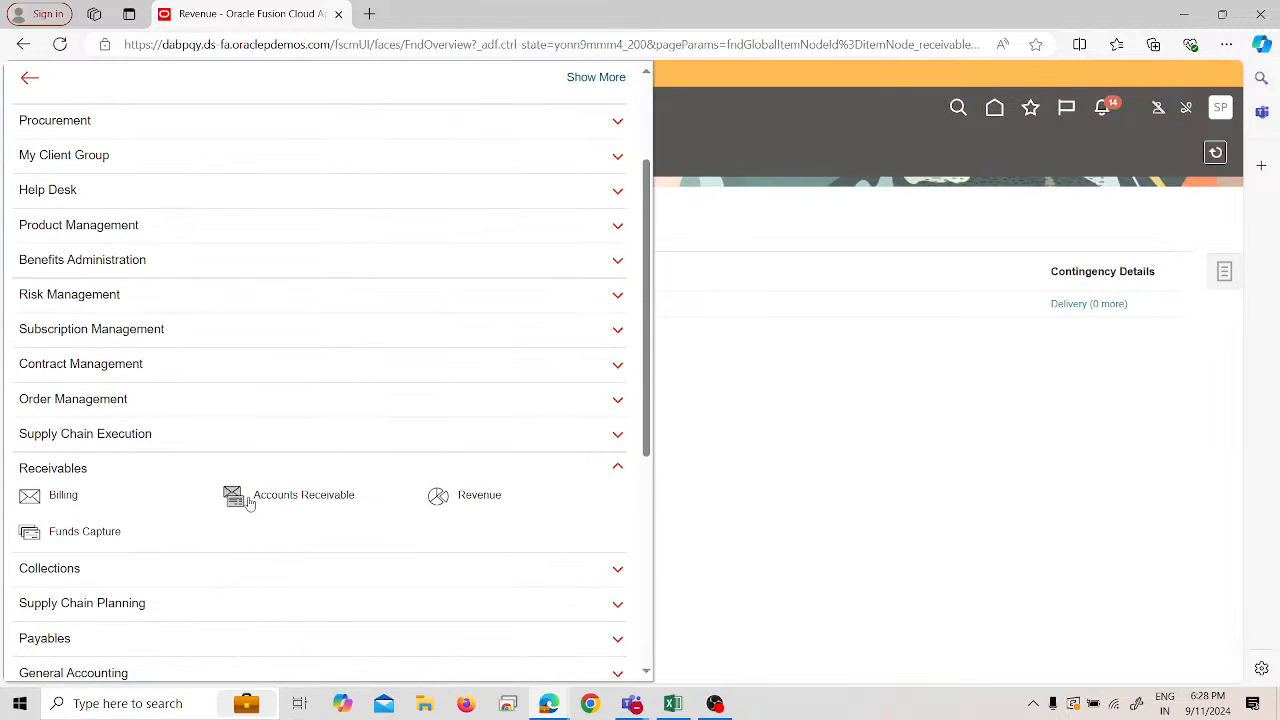
click(247, 496)
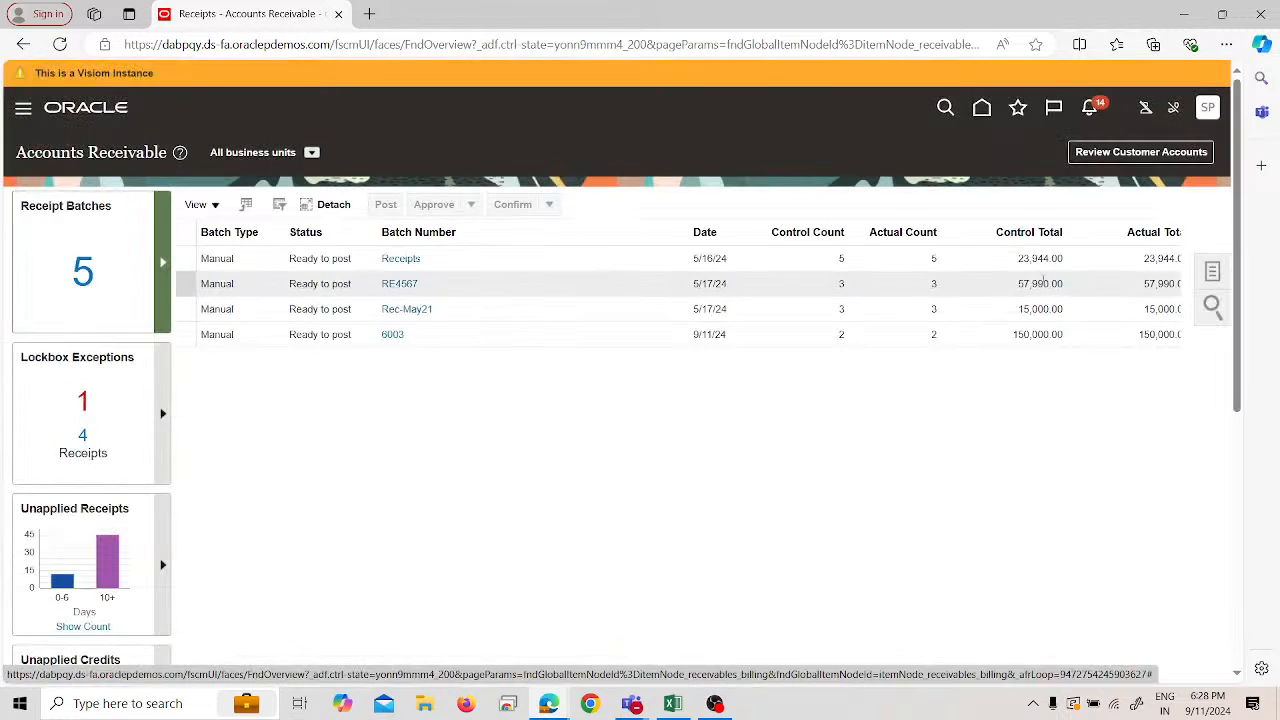
click(1212, 272)
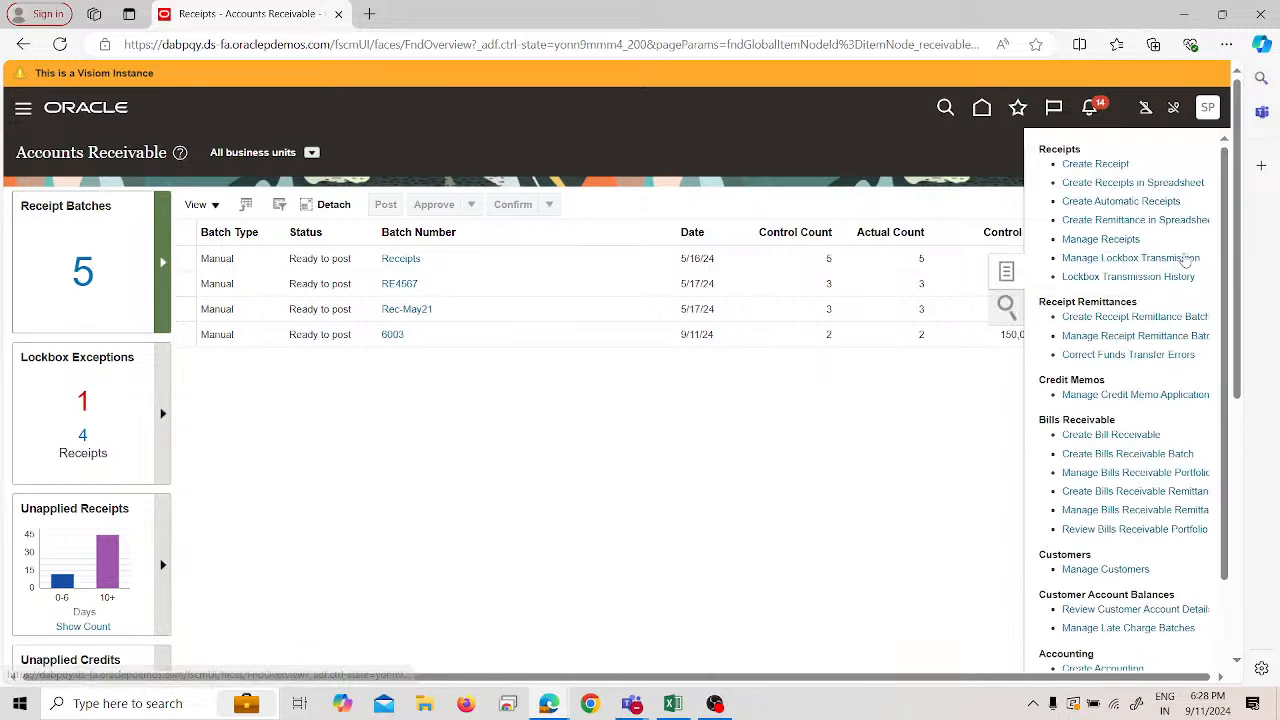
click(1100, 164)
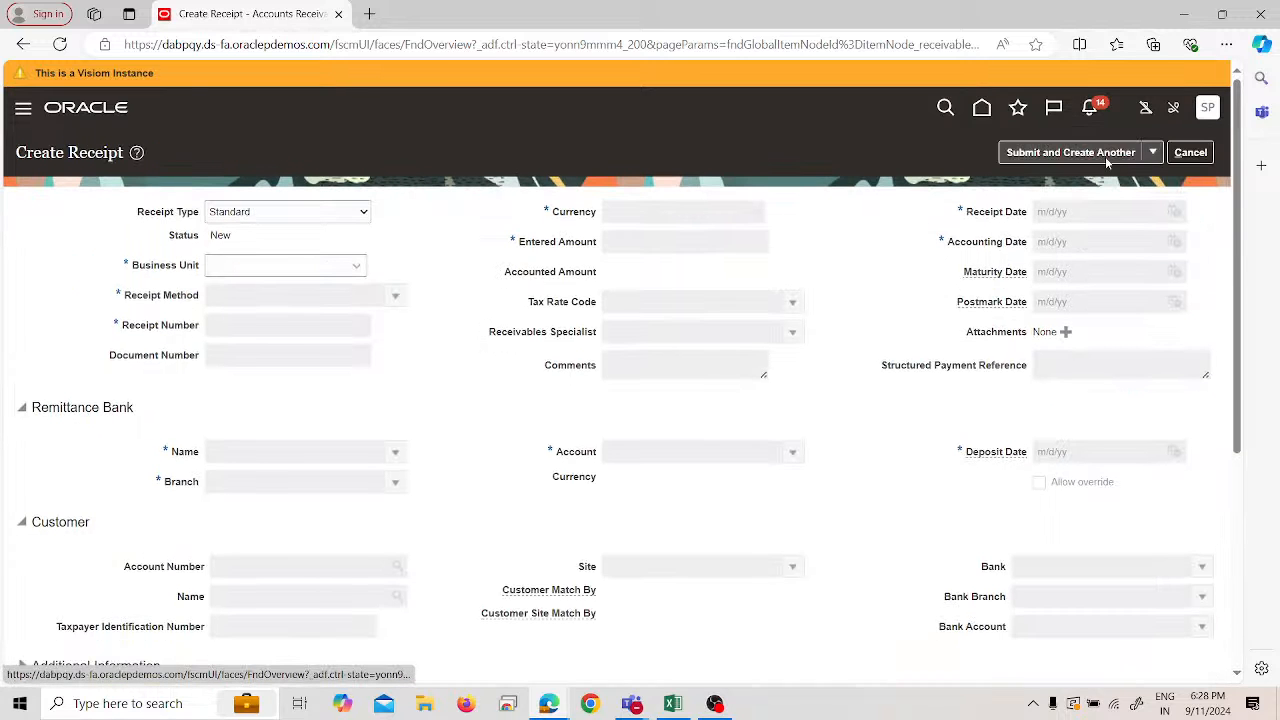
- Enter SPL US Business Unit, method SPL Check, receipt number 333333 and amount 10000
click(358, 266)
click(331, 305)
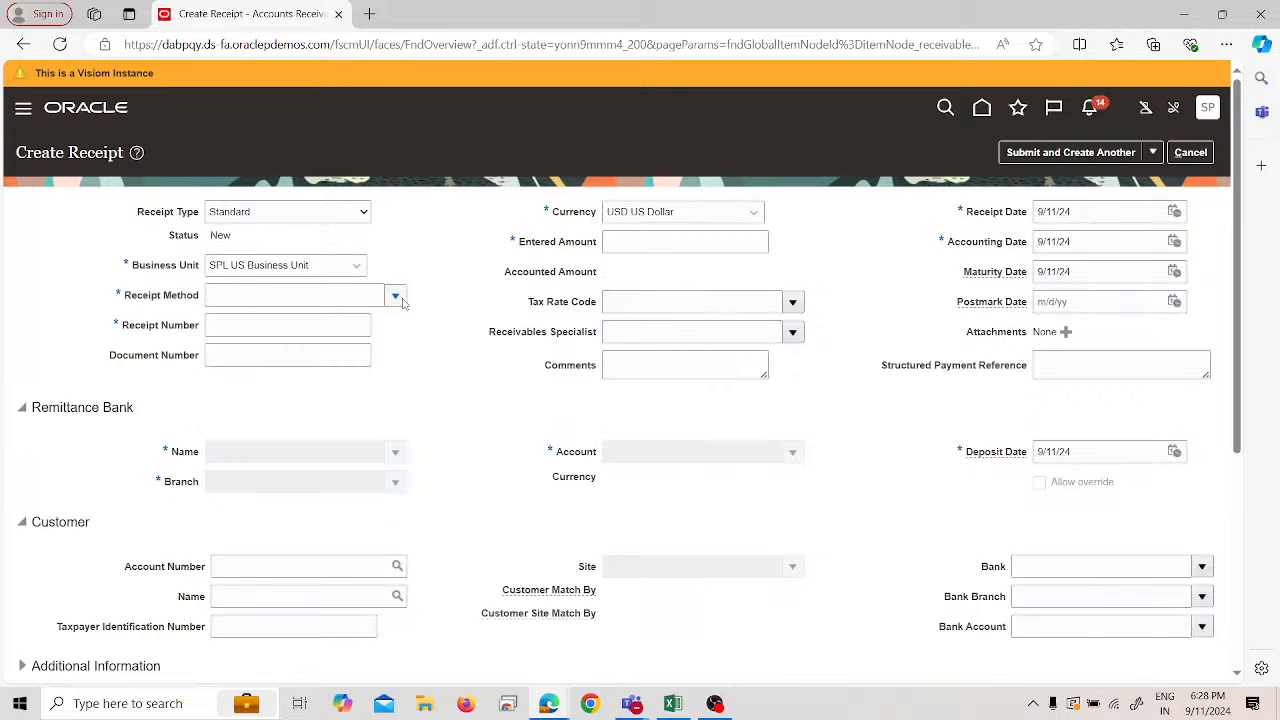
click(397, 298)
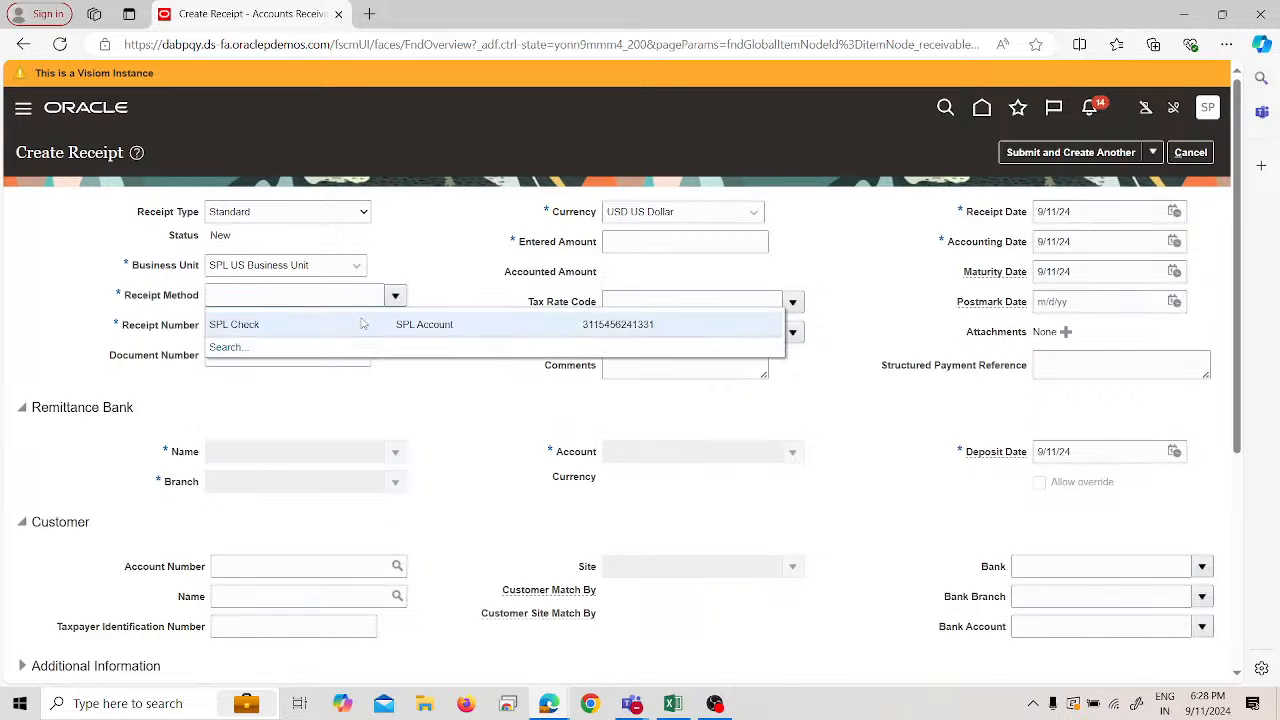
click(362, 319)
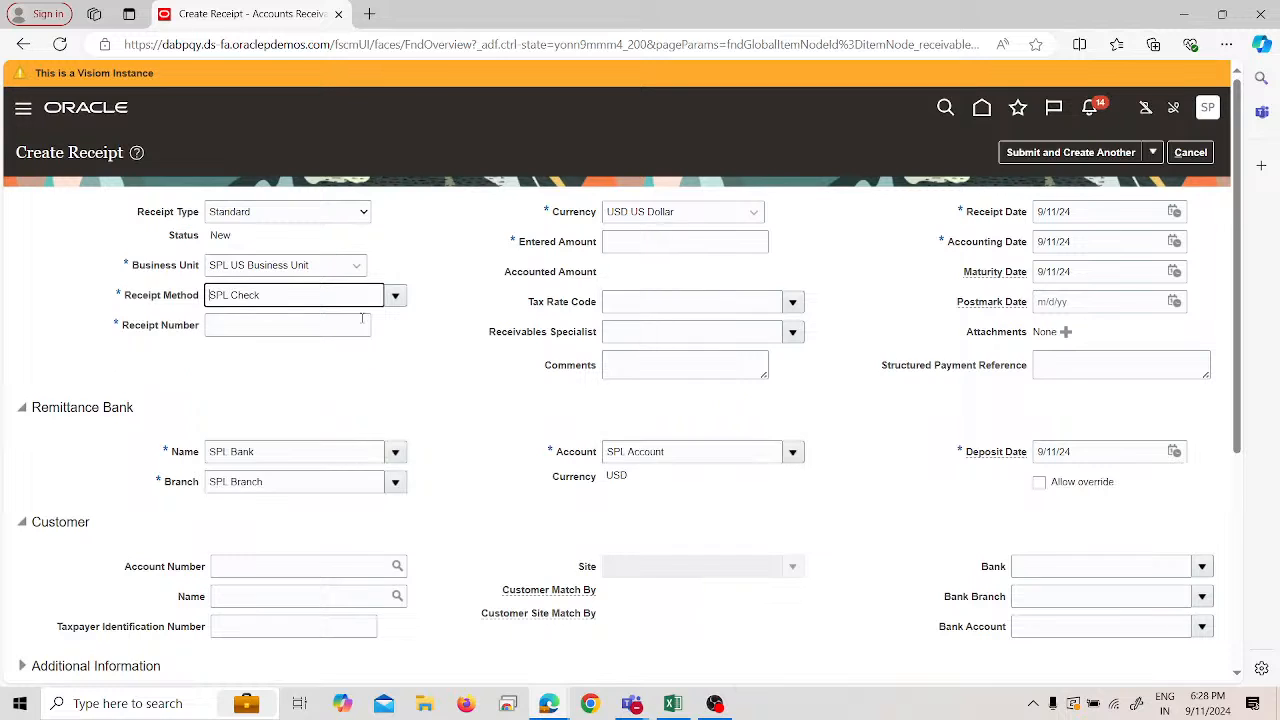
click(365, 327)
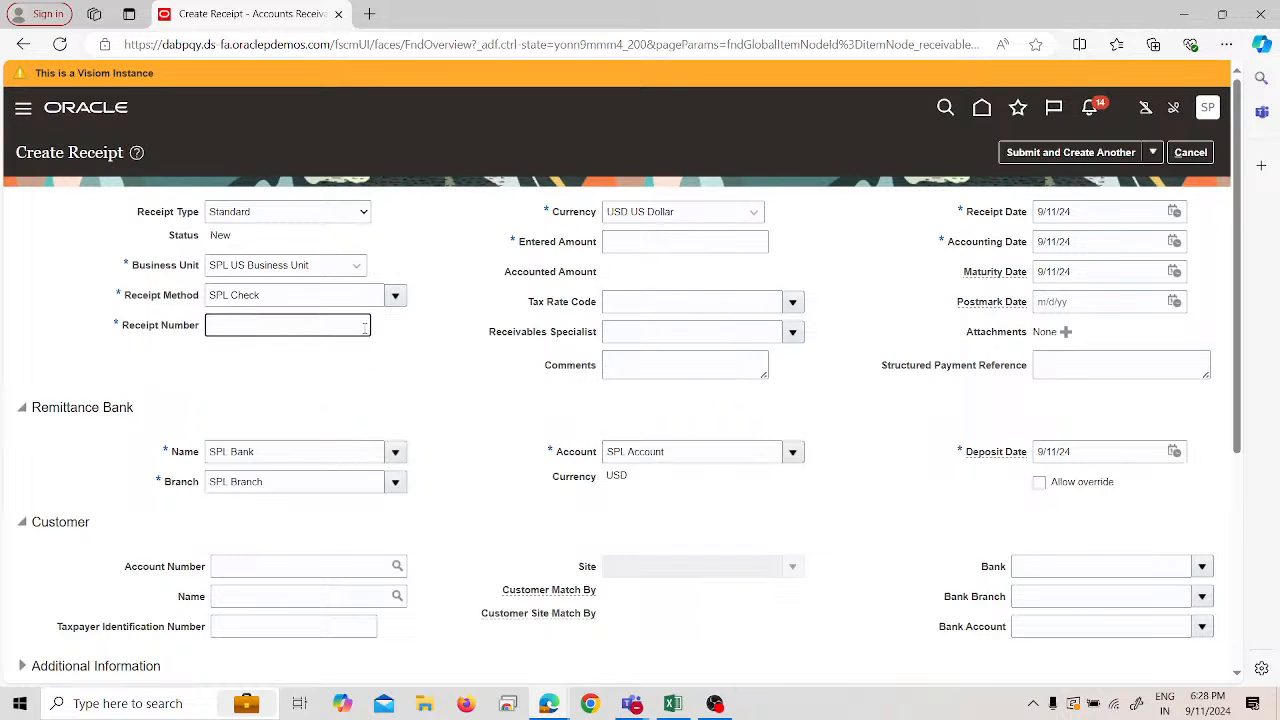
right_click(282, 20)
click(320, 118)
click(250, 13)
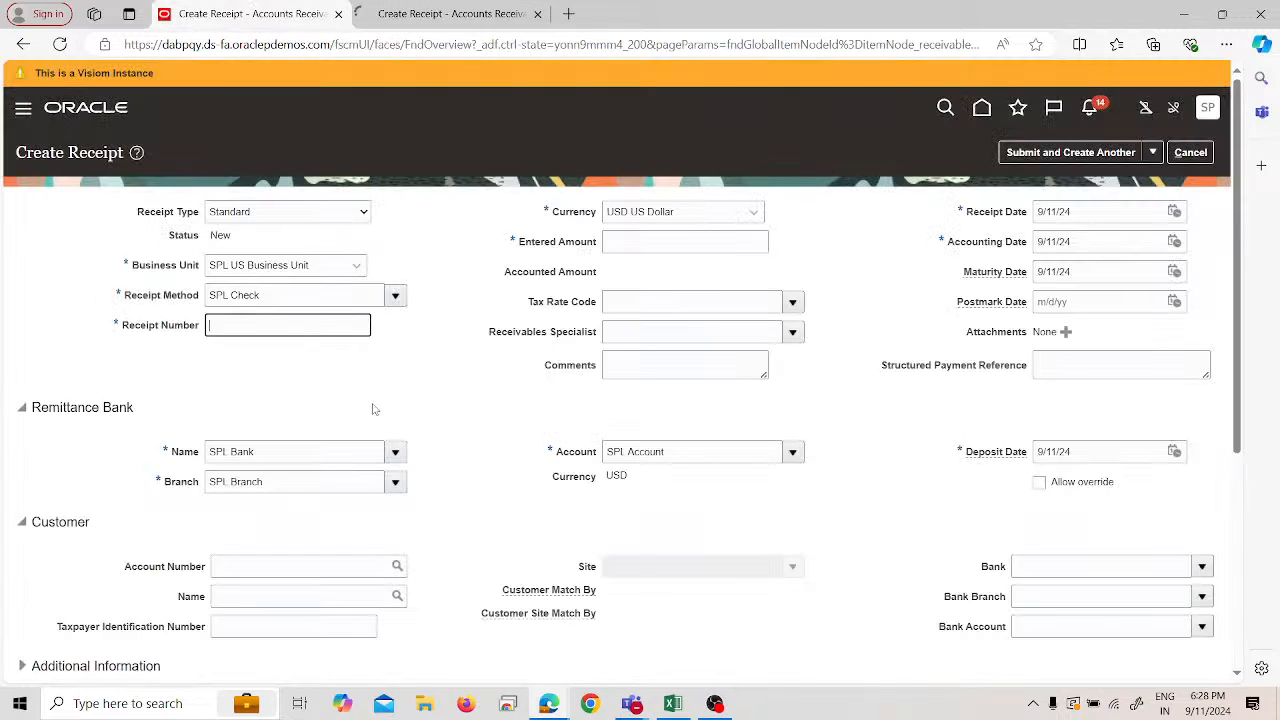
text(333333)
click(326, 369)
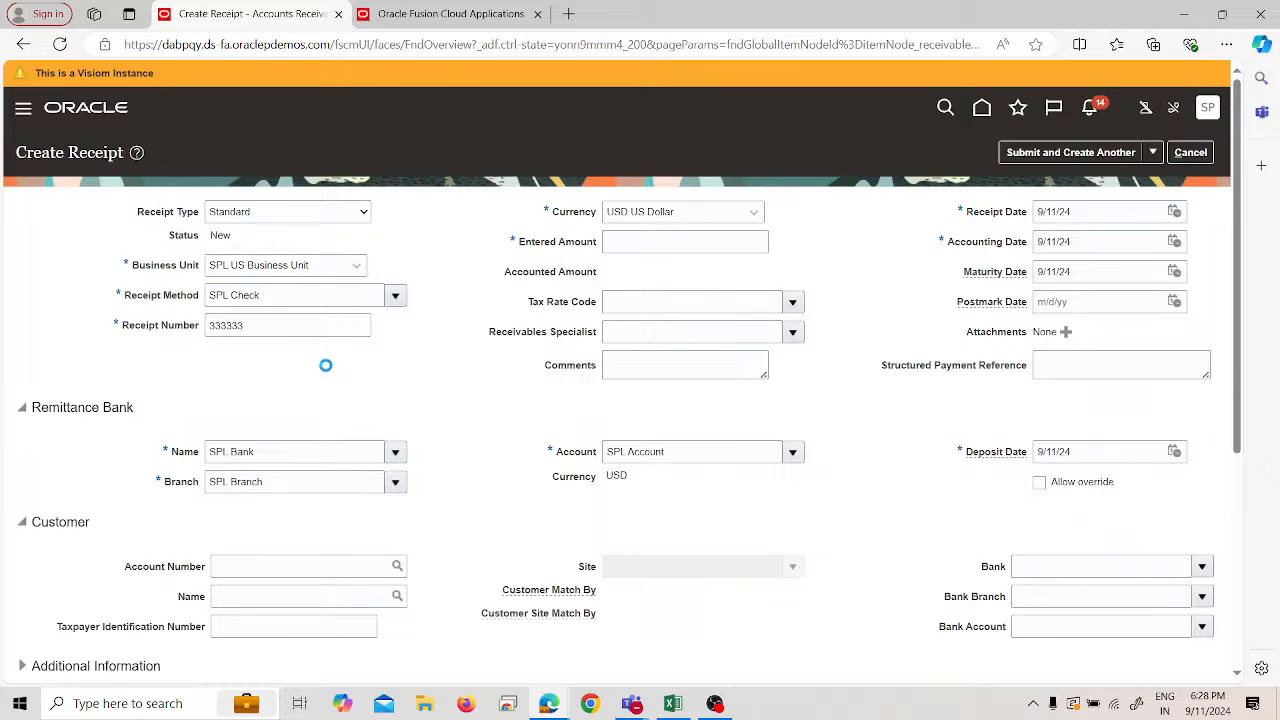
click(641, 249)
text(10000)
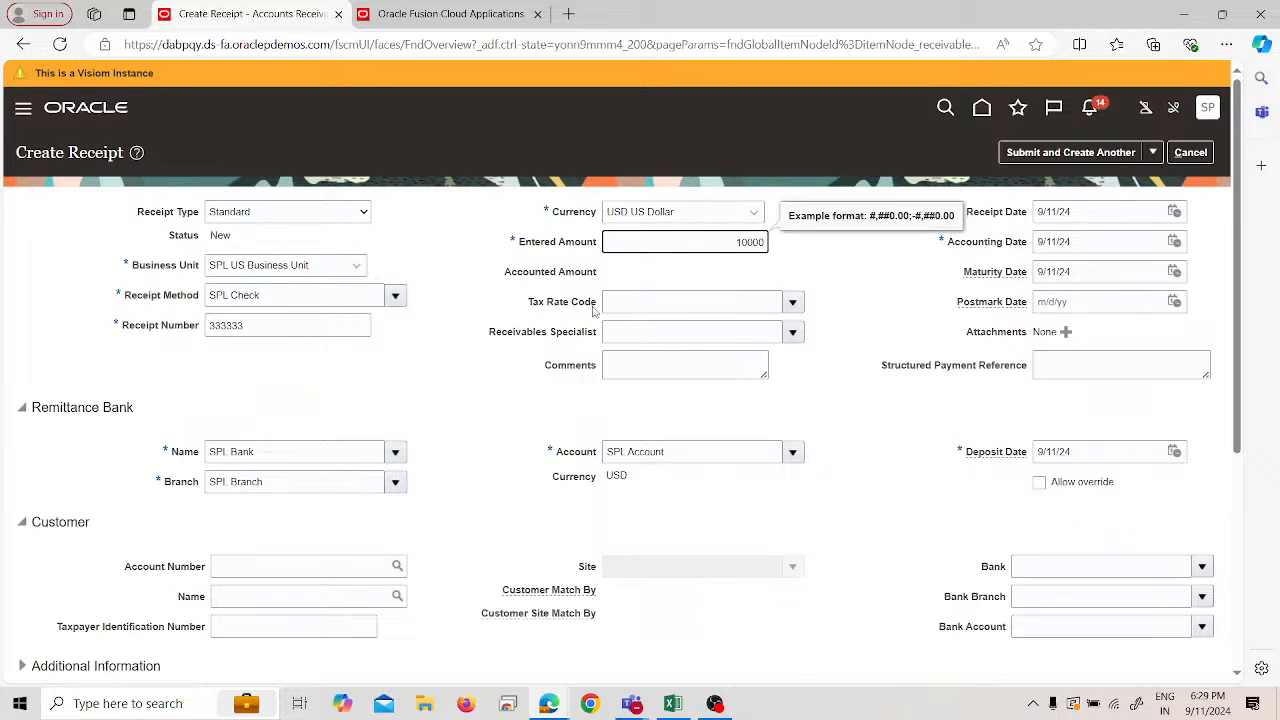
click(448, 377)
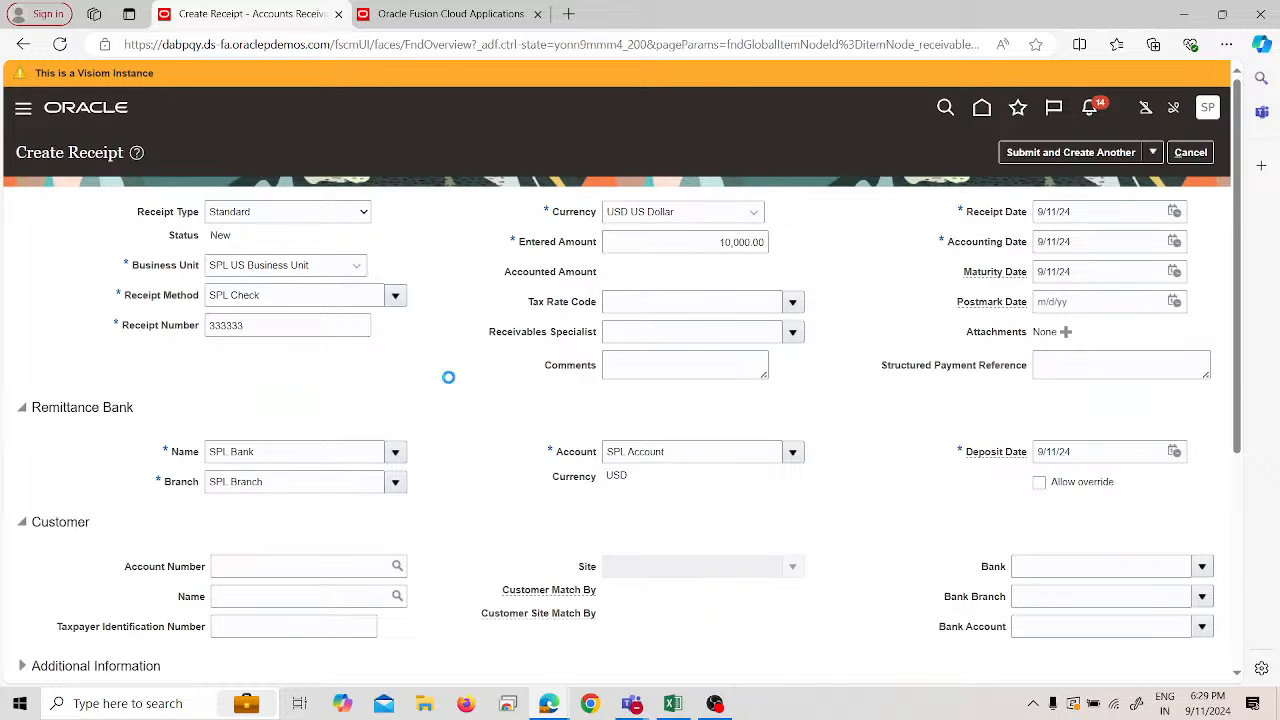
- Set customer SPL Customer with site 99243 and submit the receipt for manual application
scroll(449, 383, down, 1)
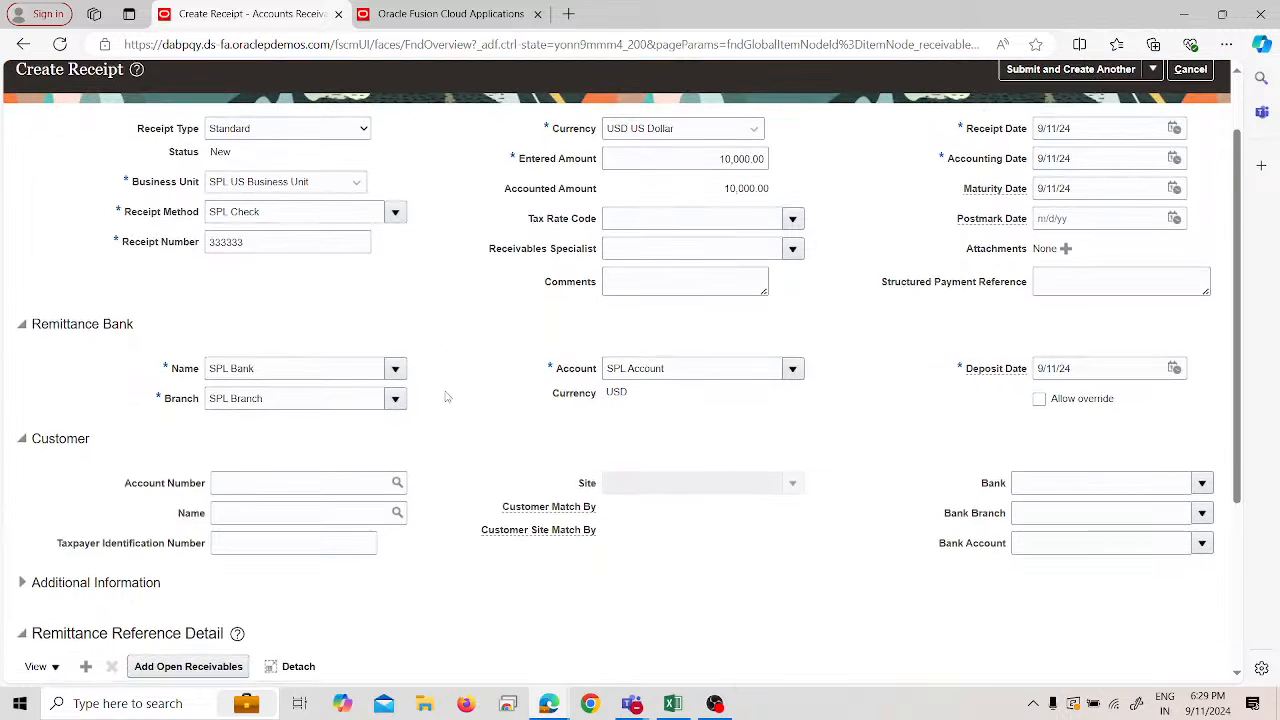
click(320, 512)
text(spl)
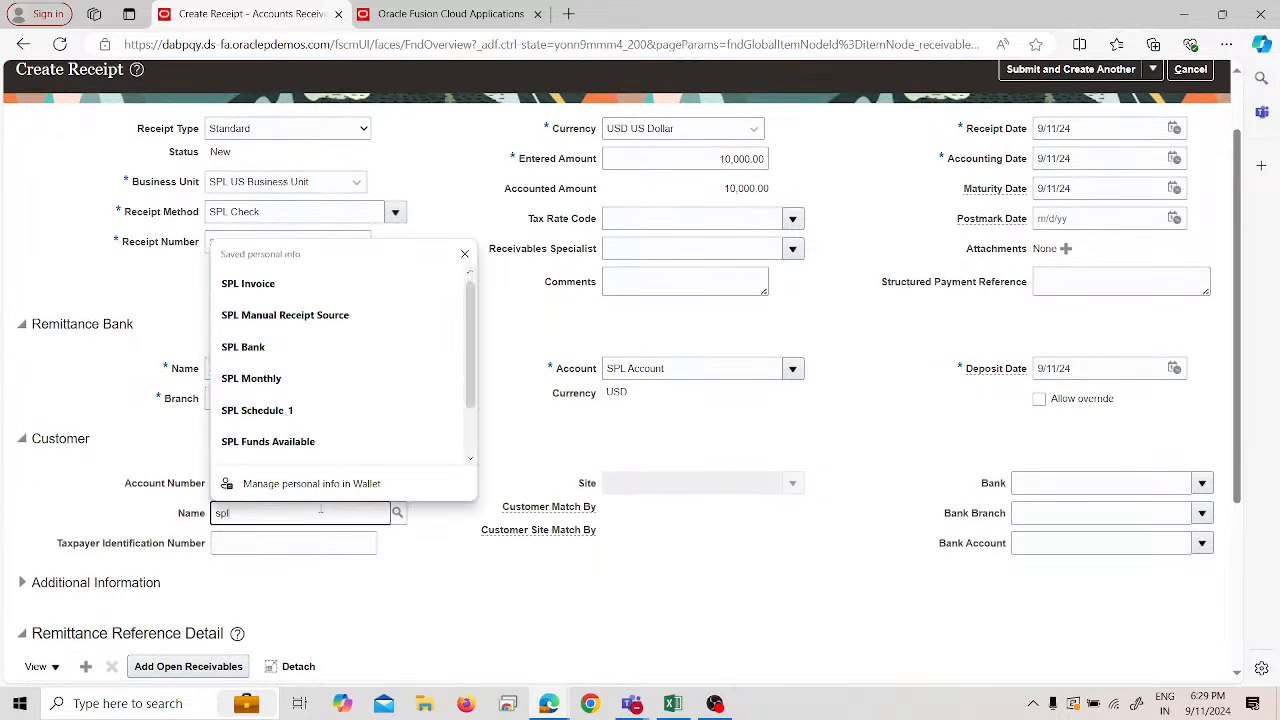
key(Tab)
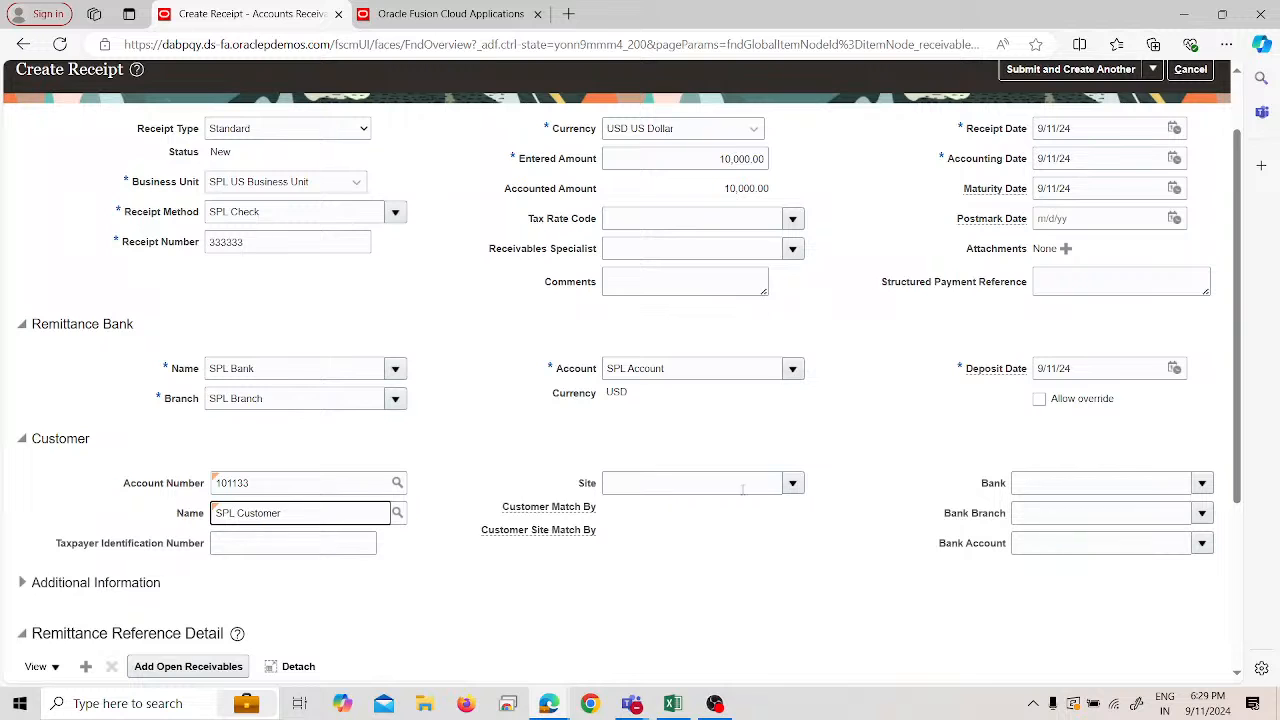
click(792, 483)
click(760, 513)
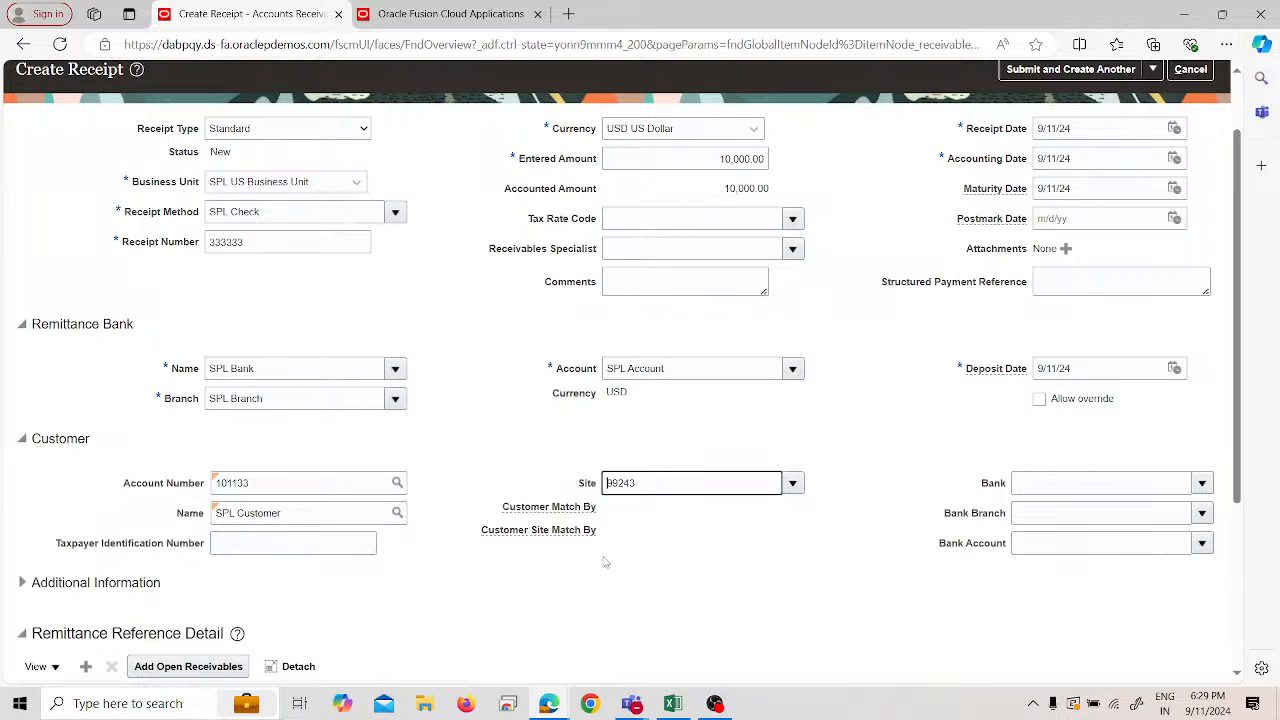
scroll(574, 583, down, 2)
scroll(574, 583, up, 3)
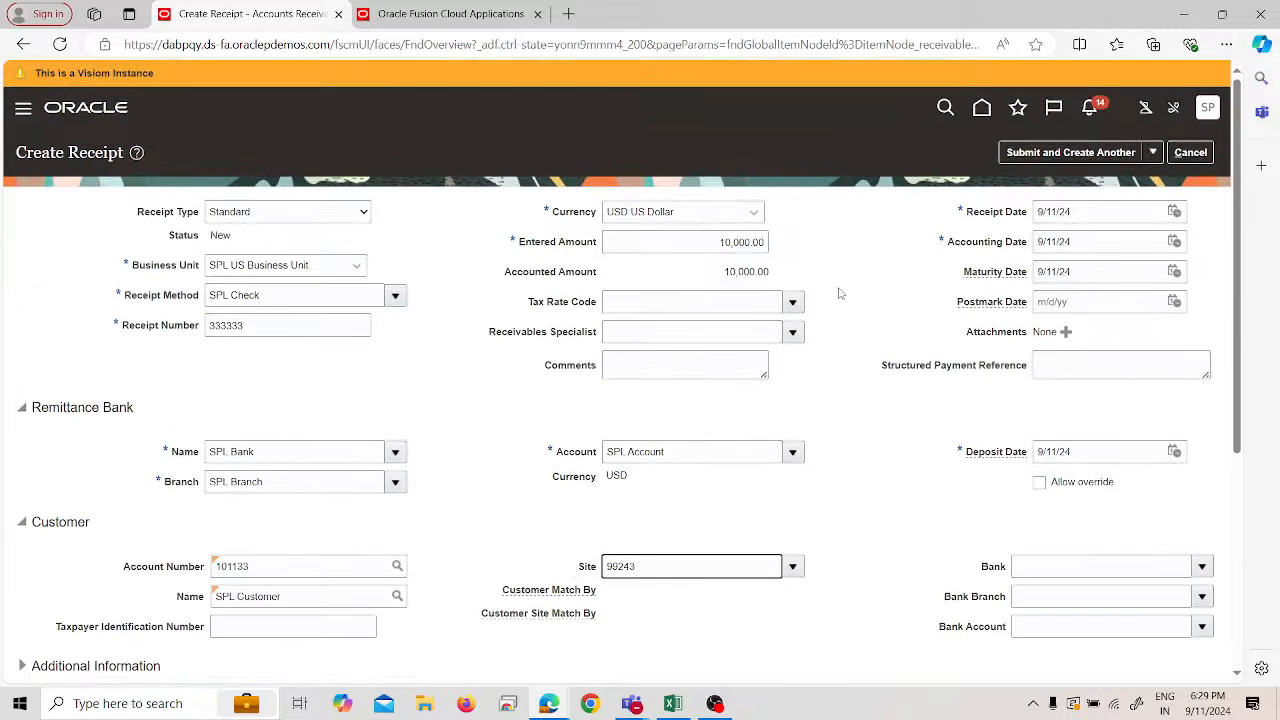
click(1148, 153)
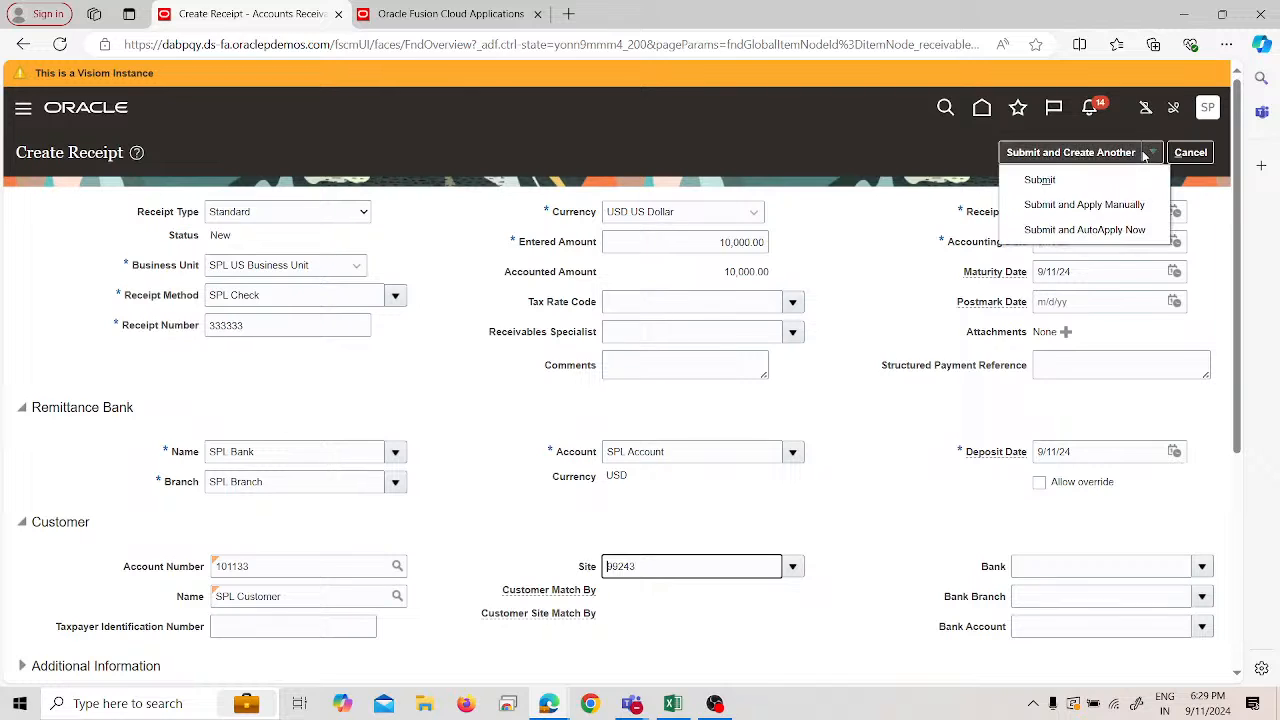
click(1137, 204)
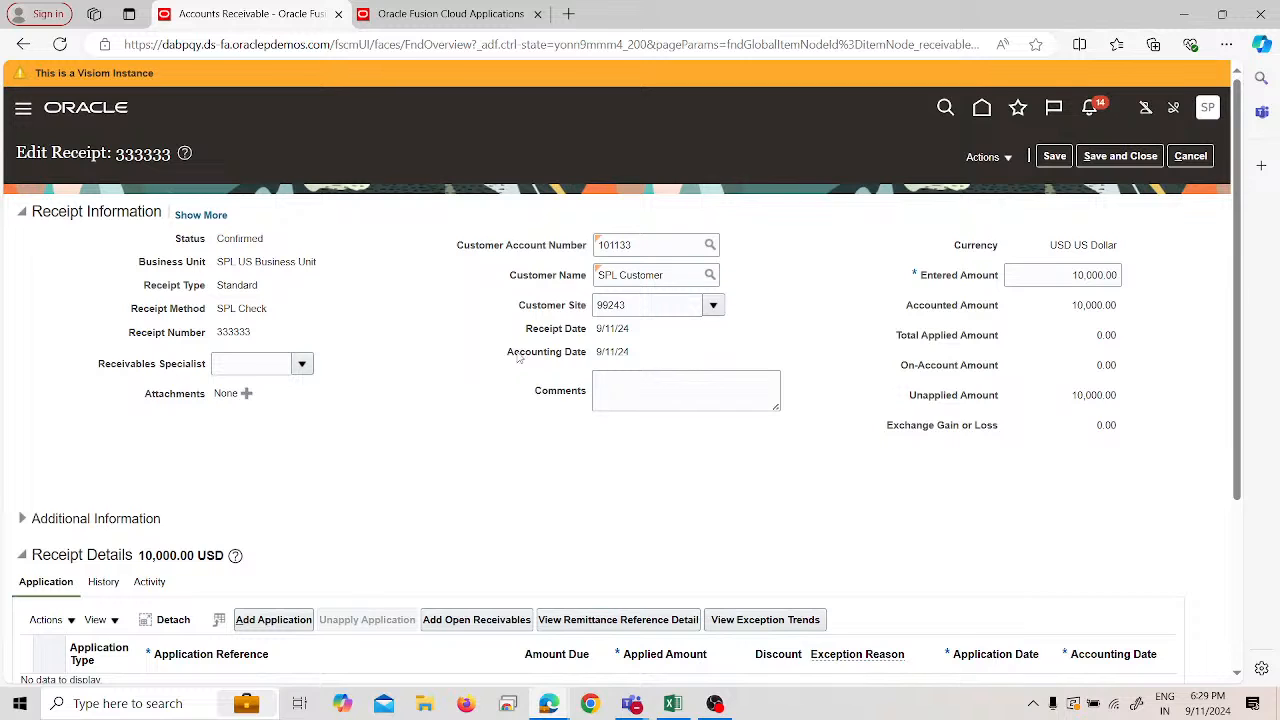
- Open Add Open Receivables and search for transaction 7001
click(474, 619)
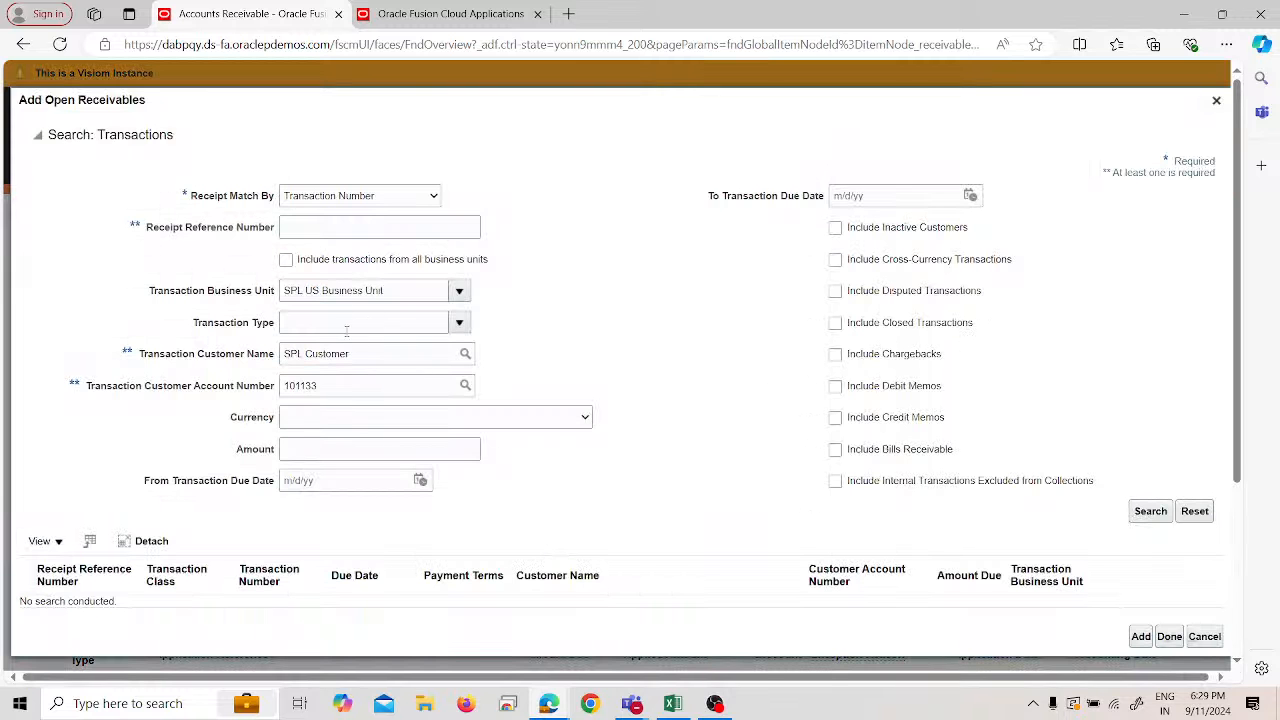
click(356, 228)
text(7001)
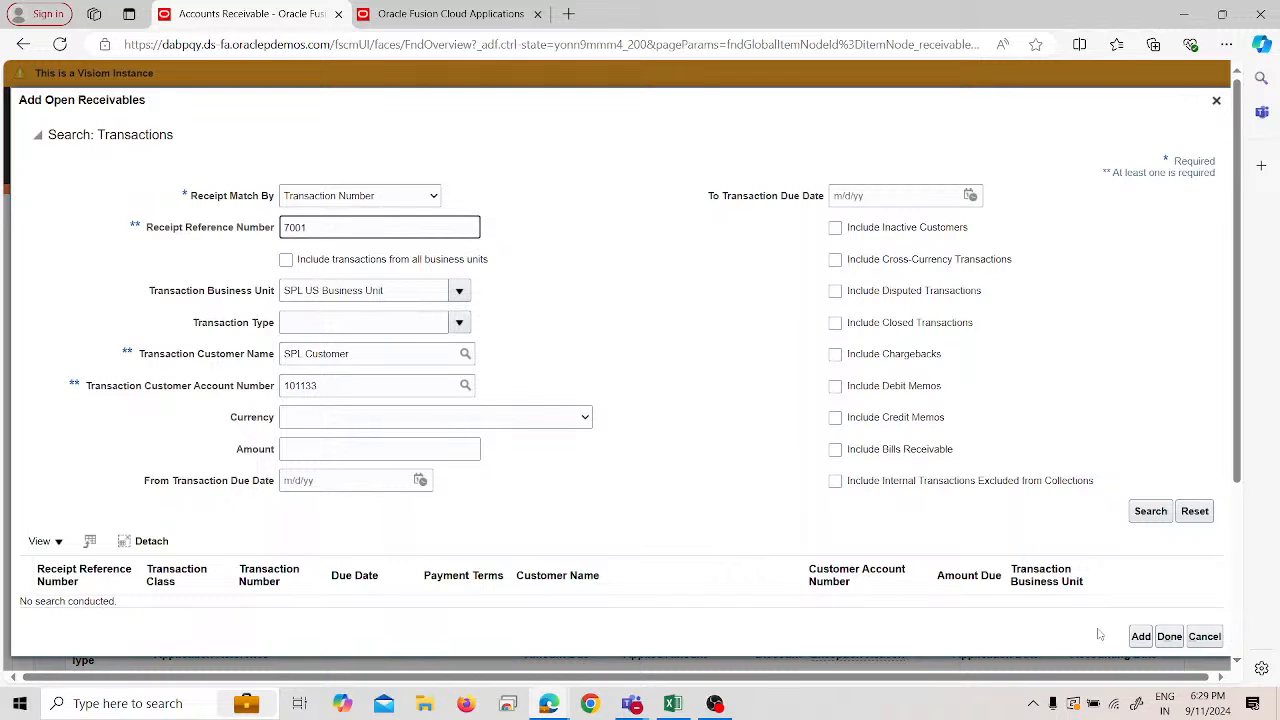
click(1145, 513)
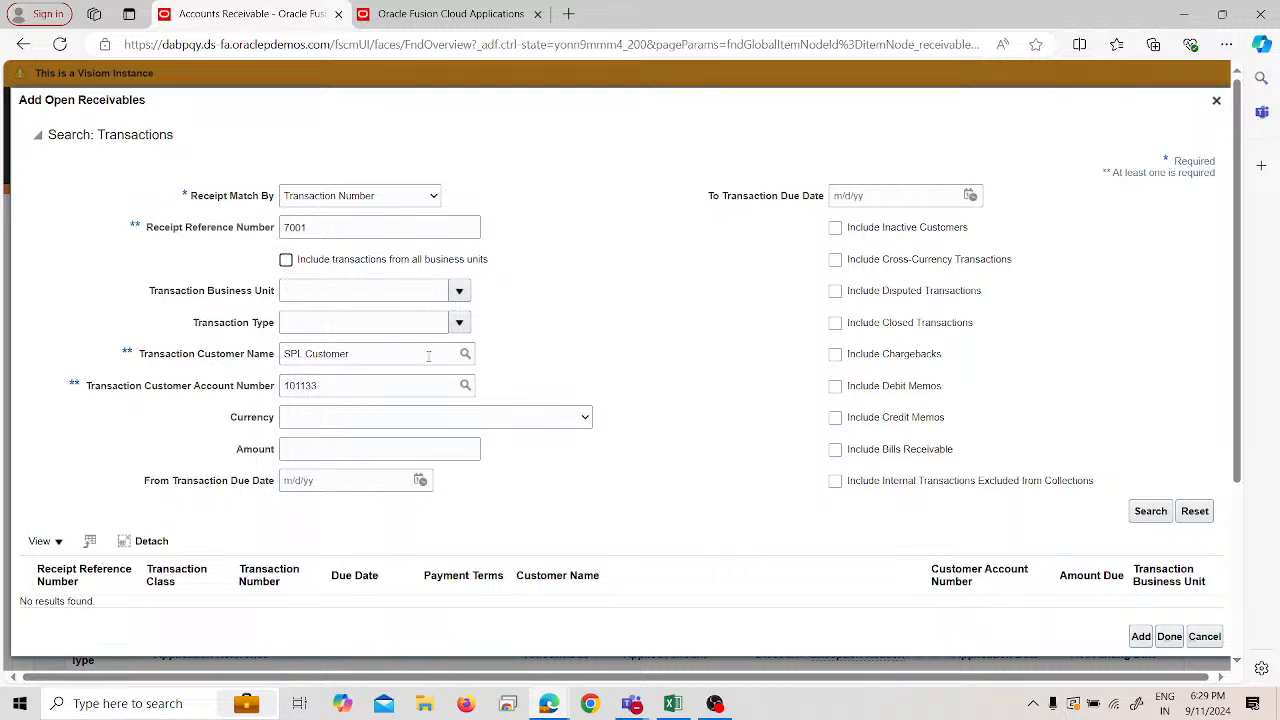
- Keep matching by Transaction Number, set business unit to SPL US Business Unit, and search again
click(370, 198)
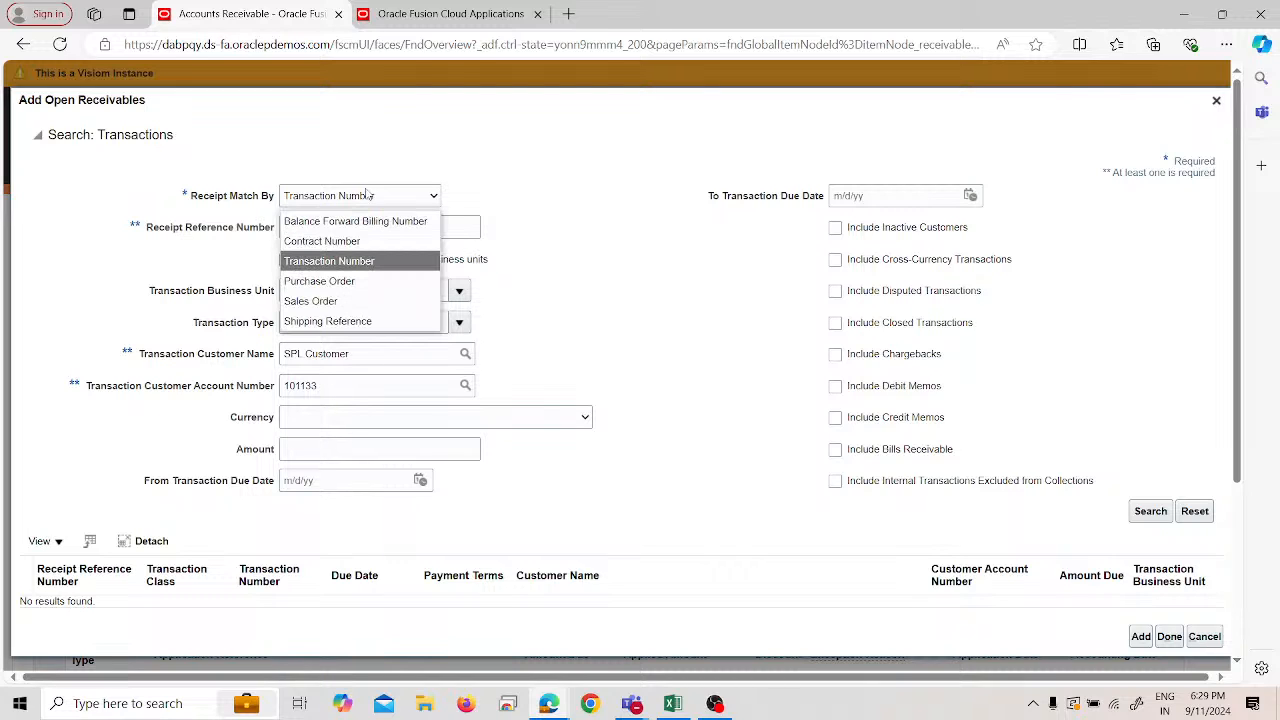
click(574, 176)
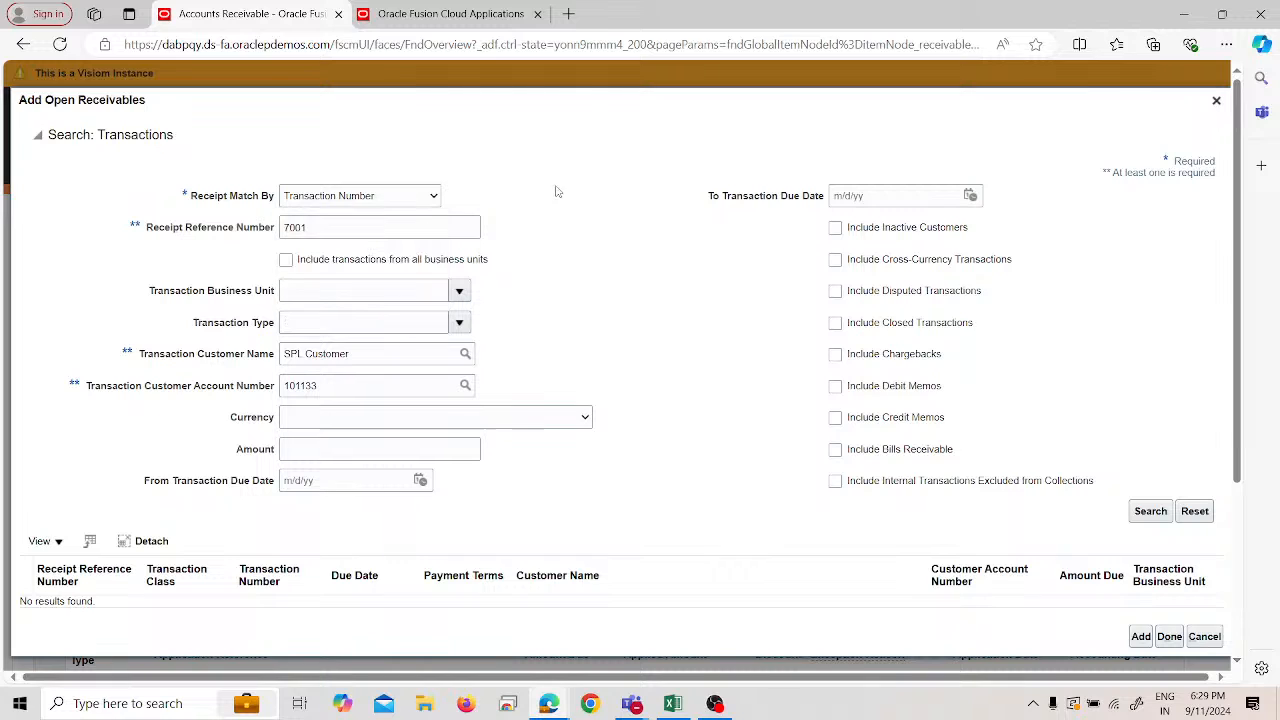
click(459, 291)
click(388, 318)
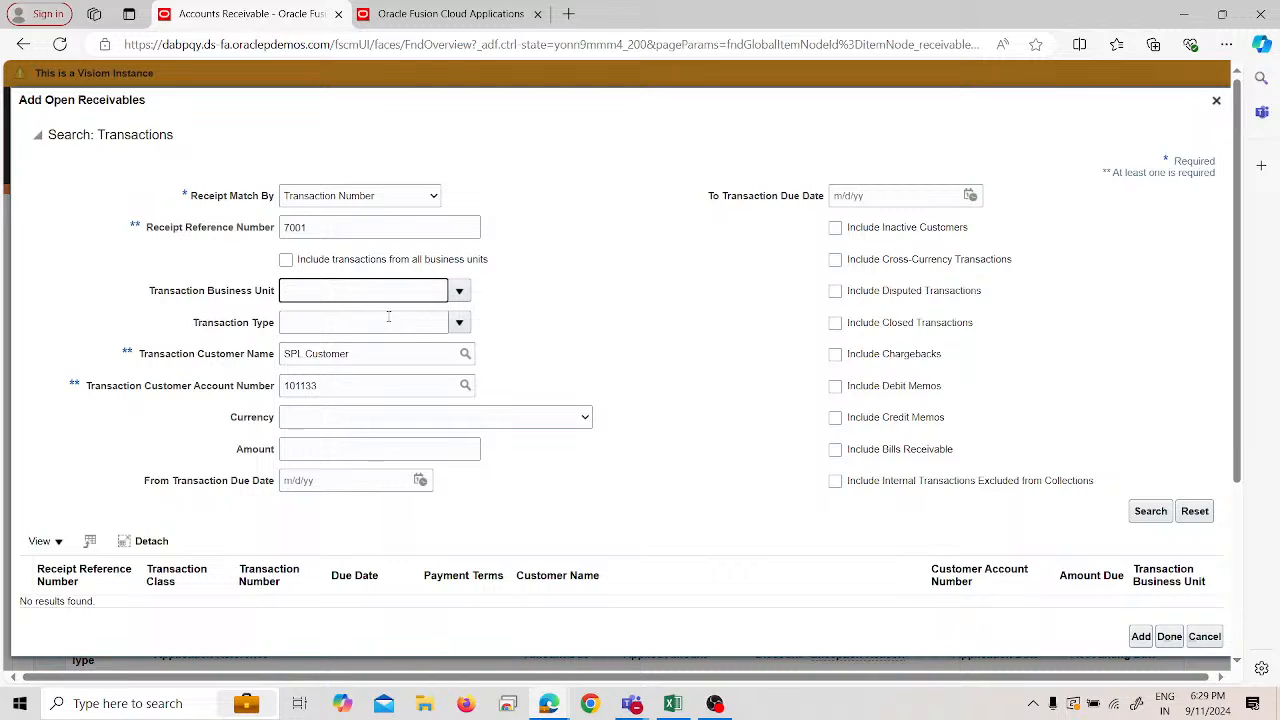
click(1145, 513)
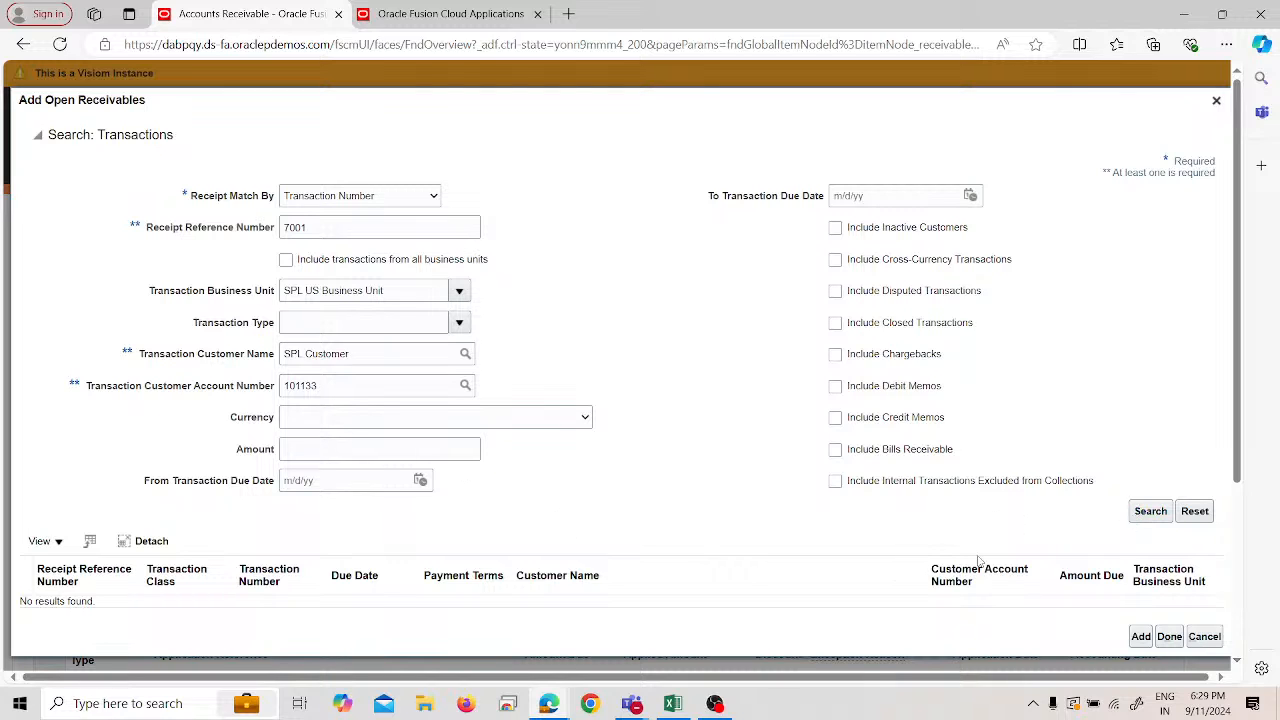
- Cancel the search, apply receipt 333333 to transaction 7001 for 9,000.00, and save
click(1204, 636)
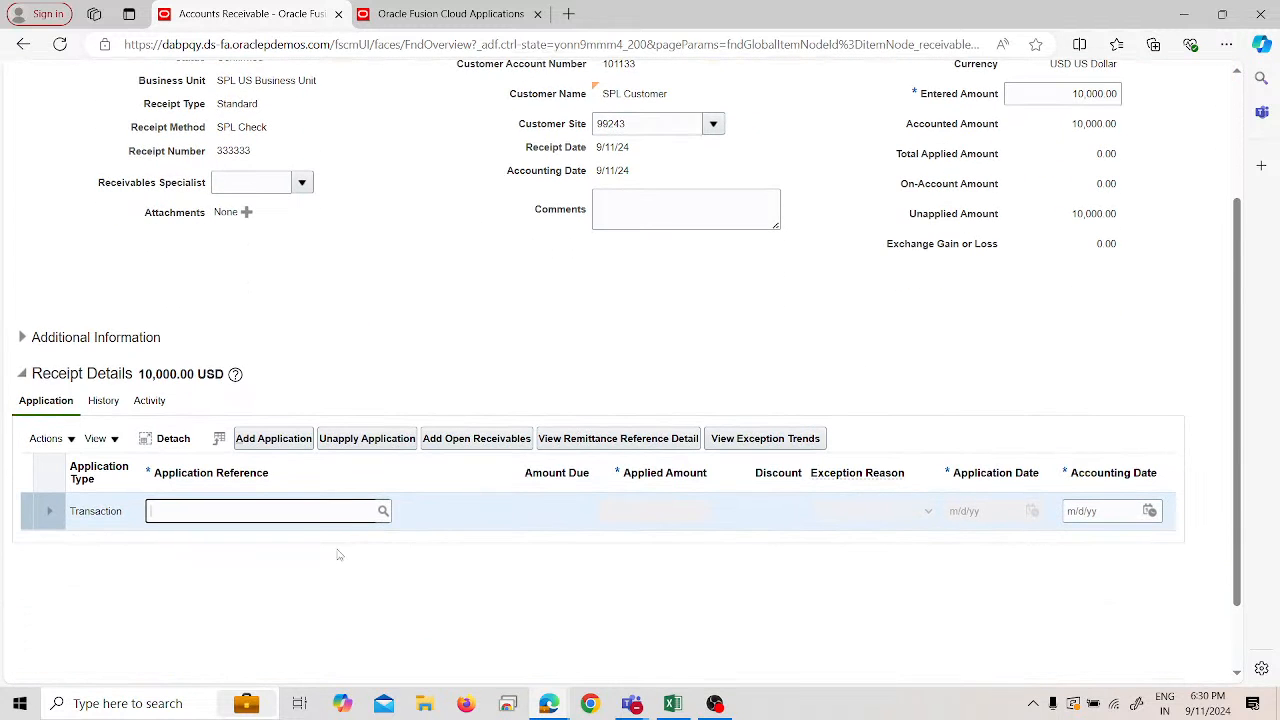
text(7001)
click(382, 515)
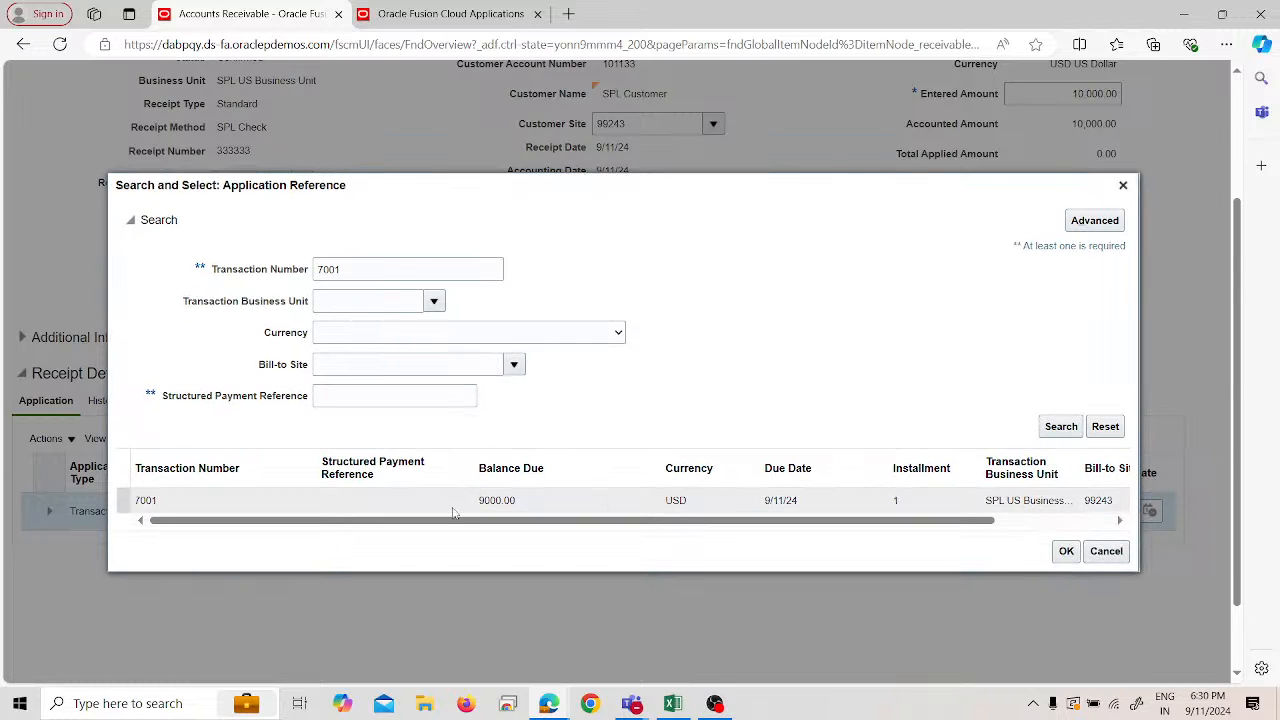
drag(418, 520, 340, 522)
click(1066, 551)
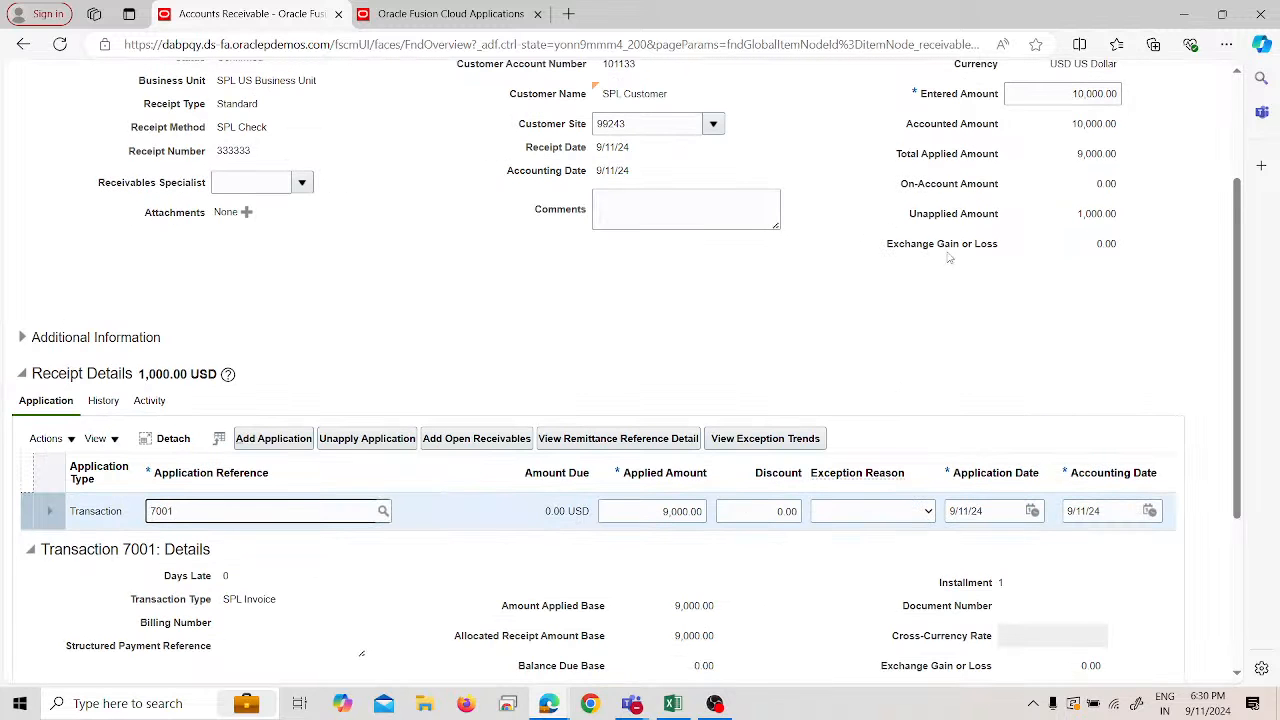
scroll(875, 330, up, 1)
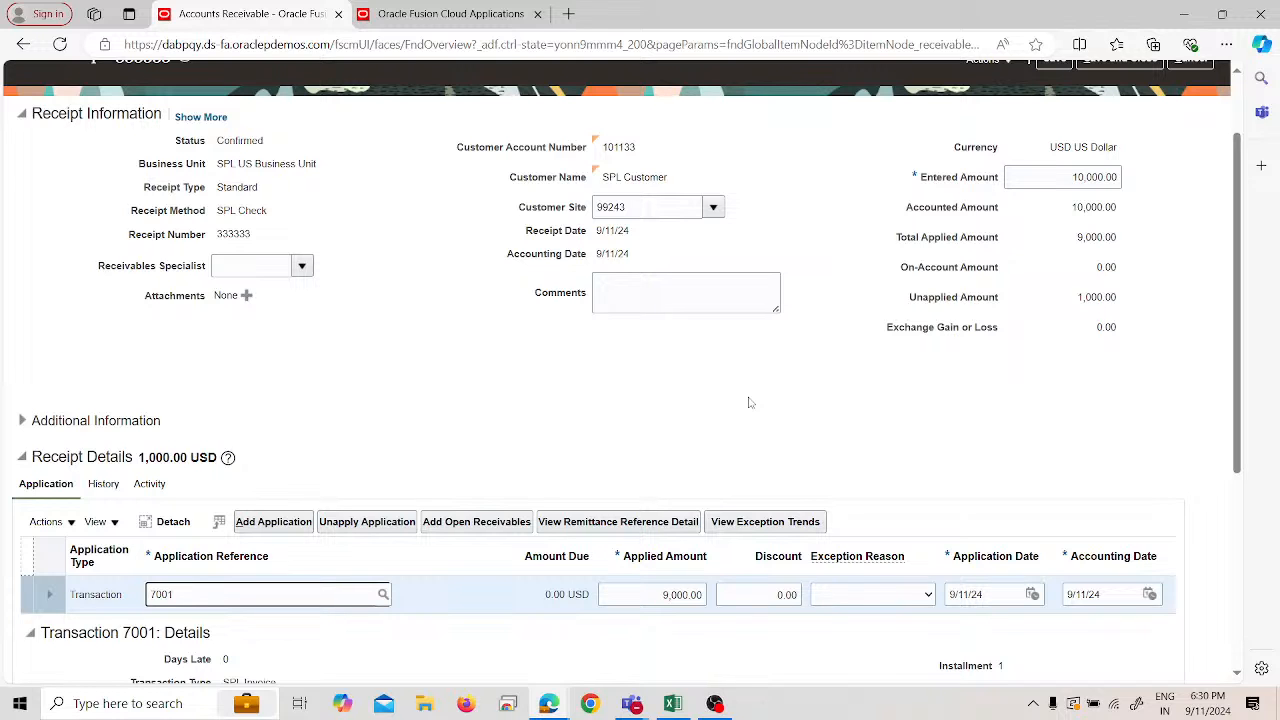
scroll(750, 402, up, 2)
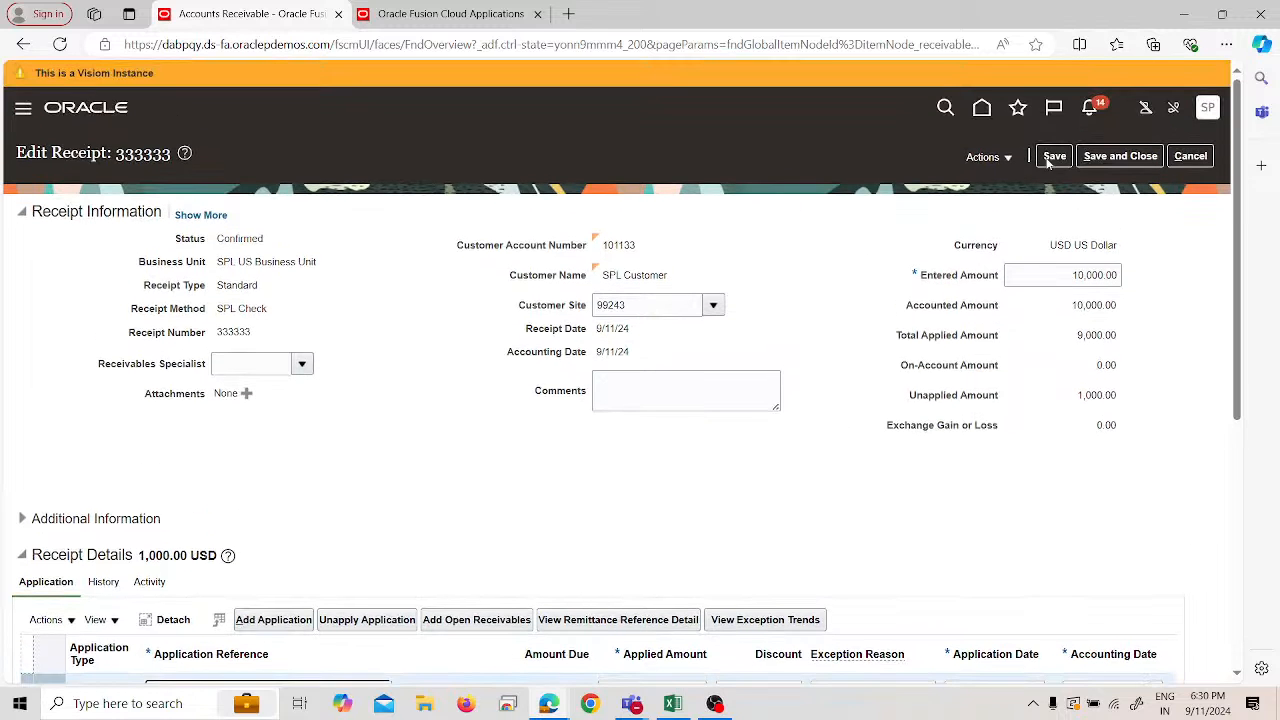
click(1054, 156)
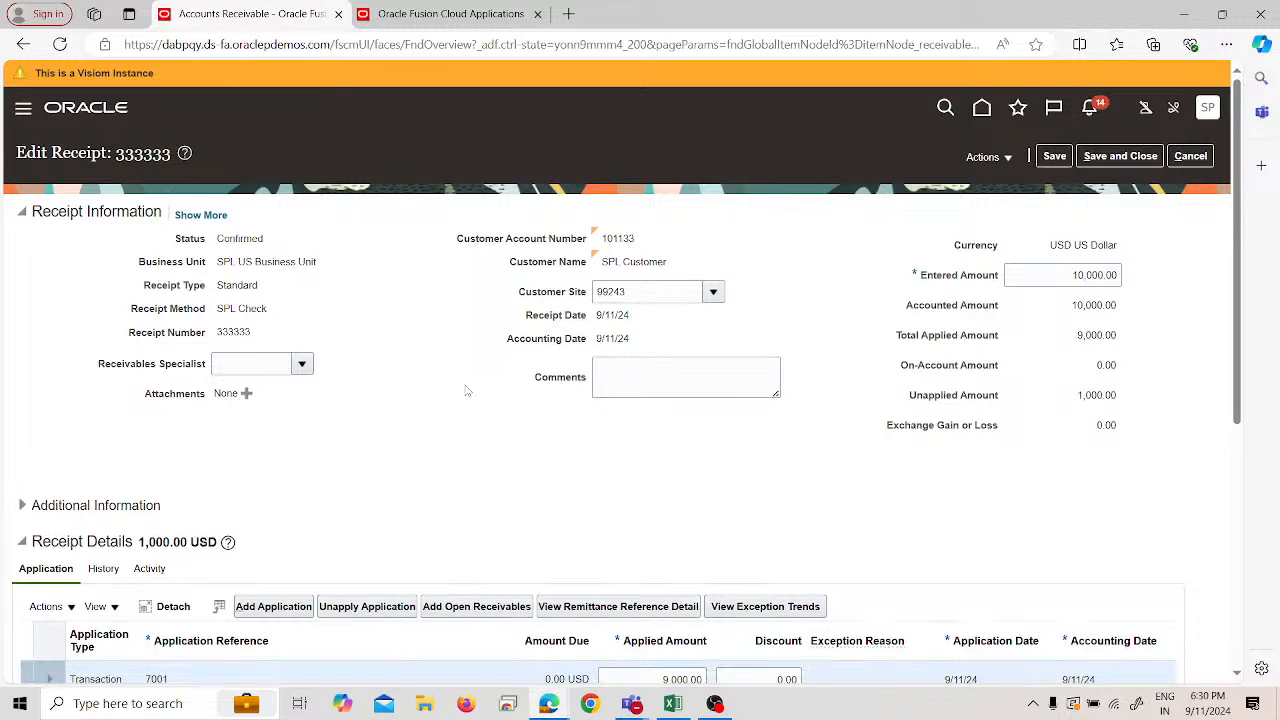
- Save receipt 333333 again and check the Actions menu for refund options without choosing one
click(1056, 158)
click(1061, 163)
scroll(277, 394, down, 1)
click(44, 523)
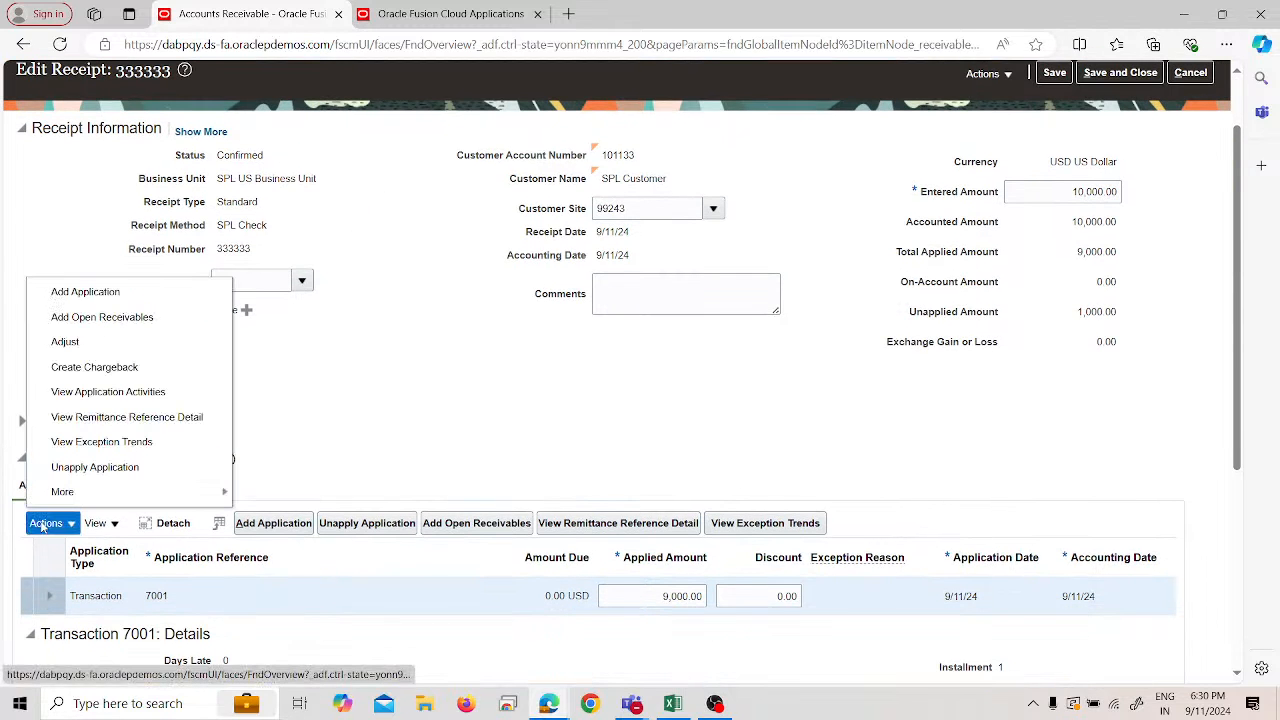
mouse_move(94, 498)
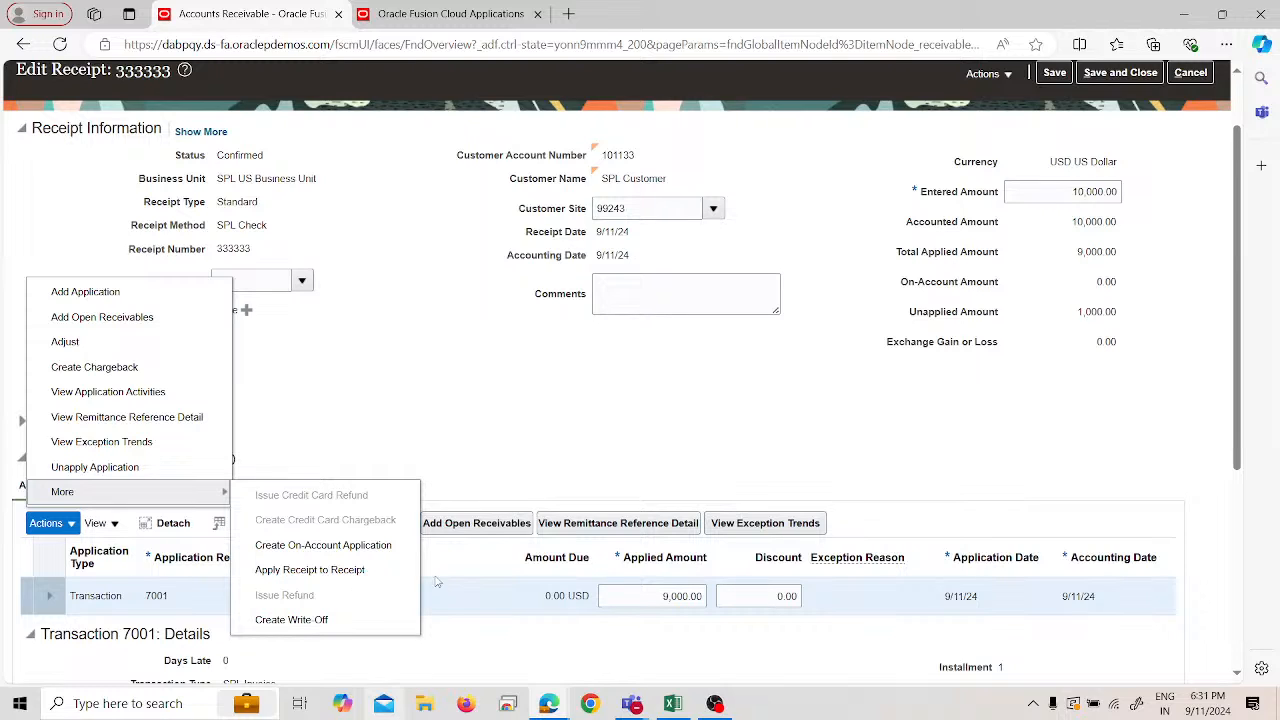
click(400, 446)
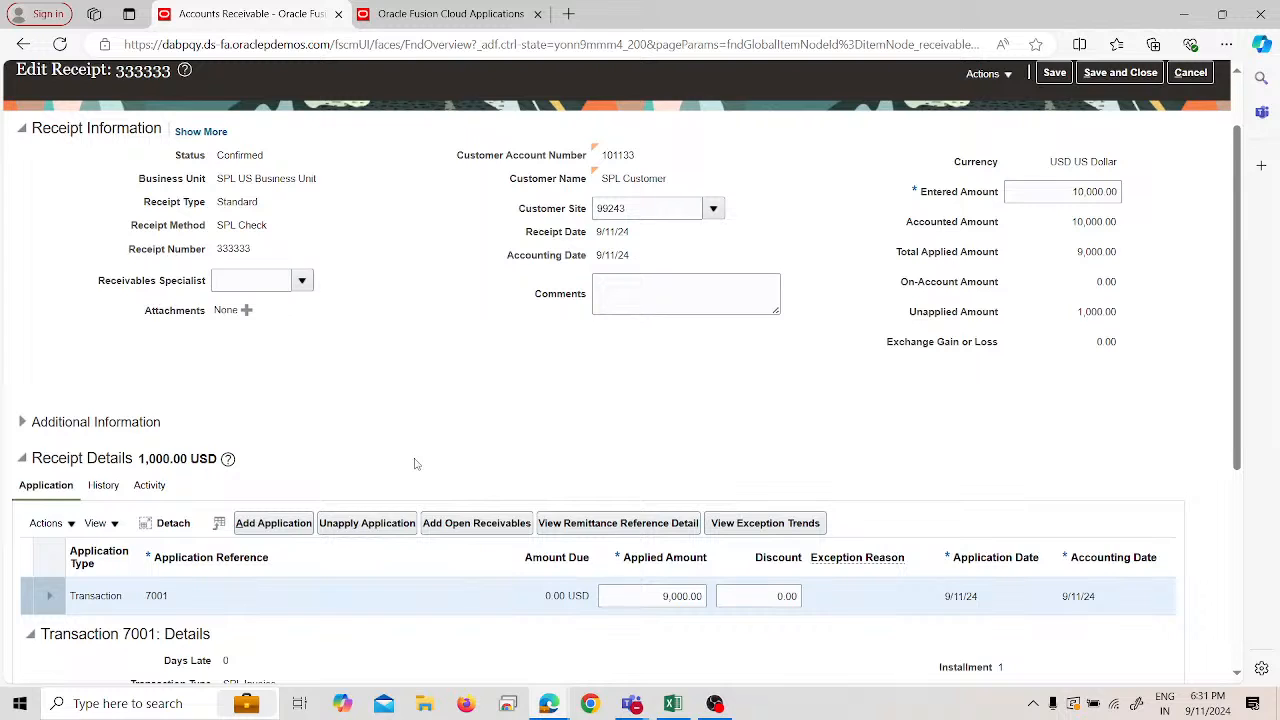
- In the second tab, go to Payables Invoices and open Manage Accounting Periods
click(484, 12)
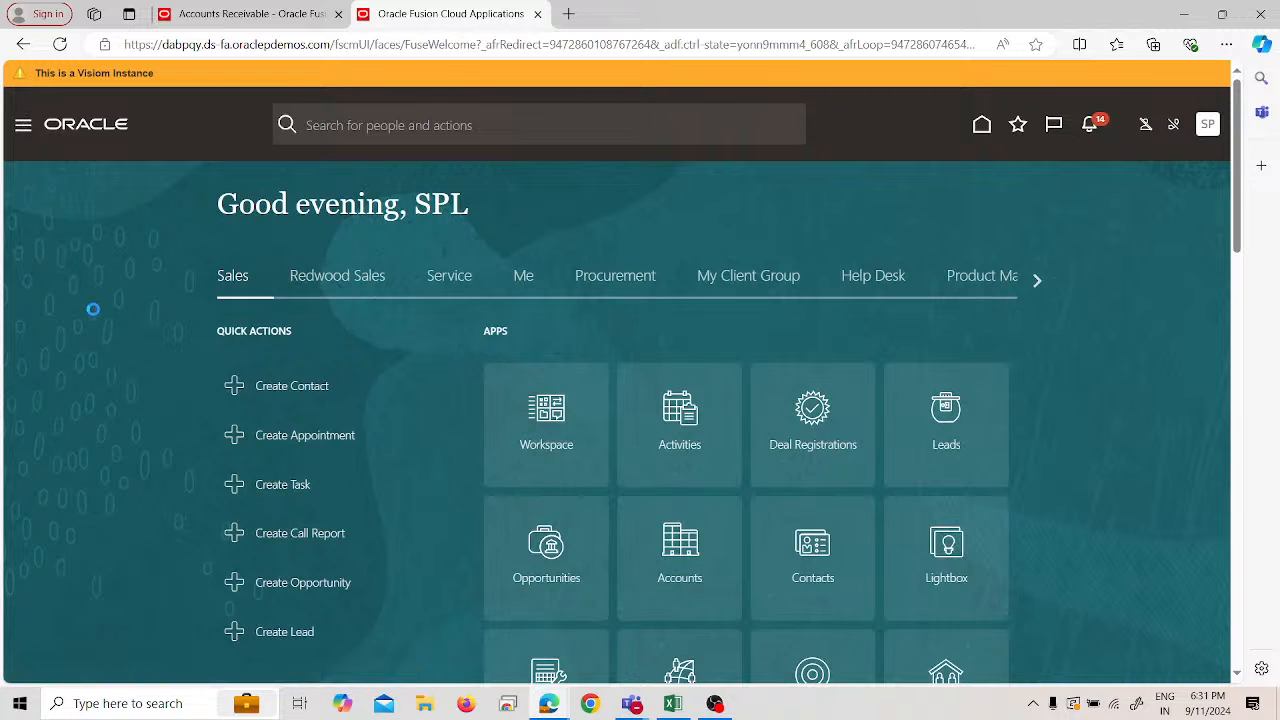
scroll(103, 363, down, 10)
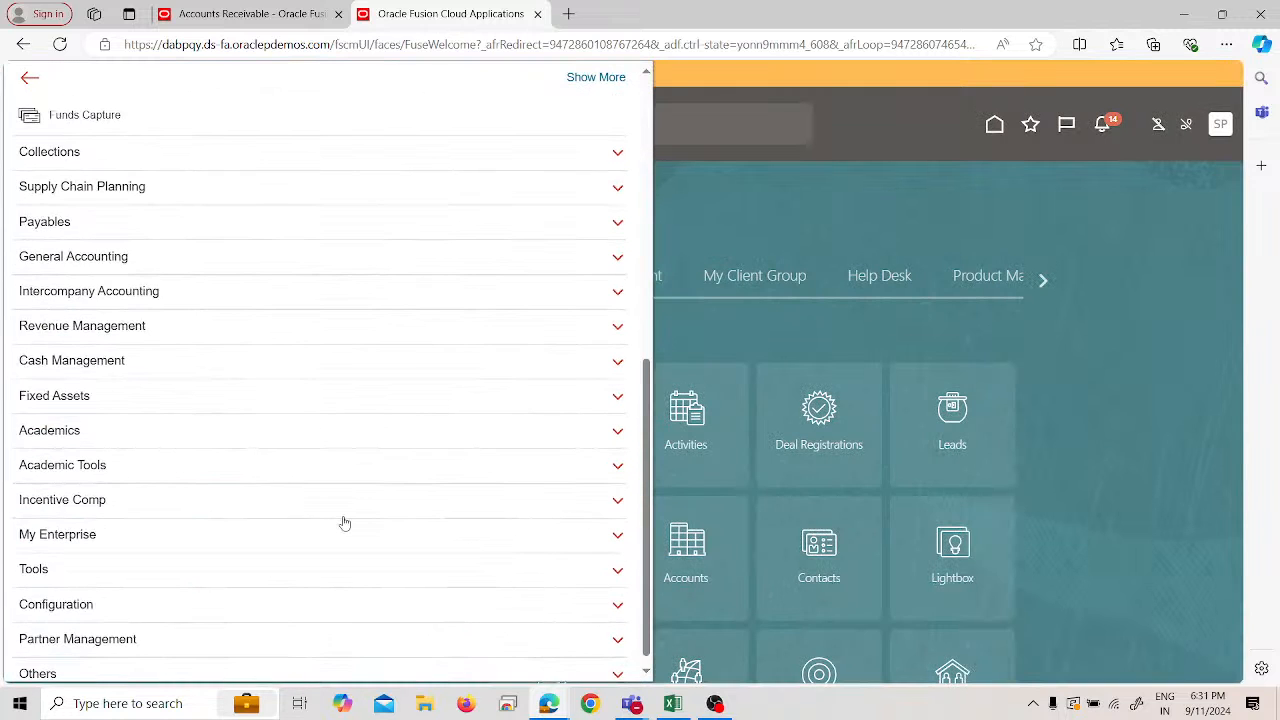
click(254, 221)
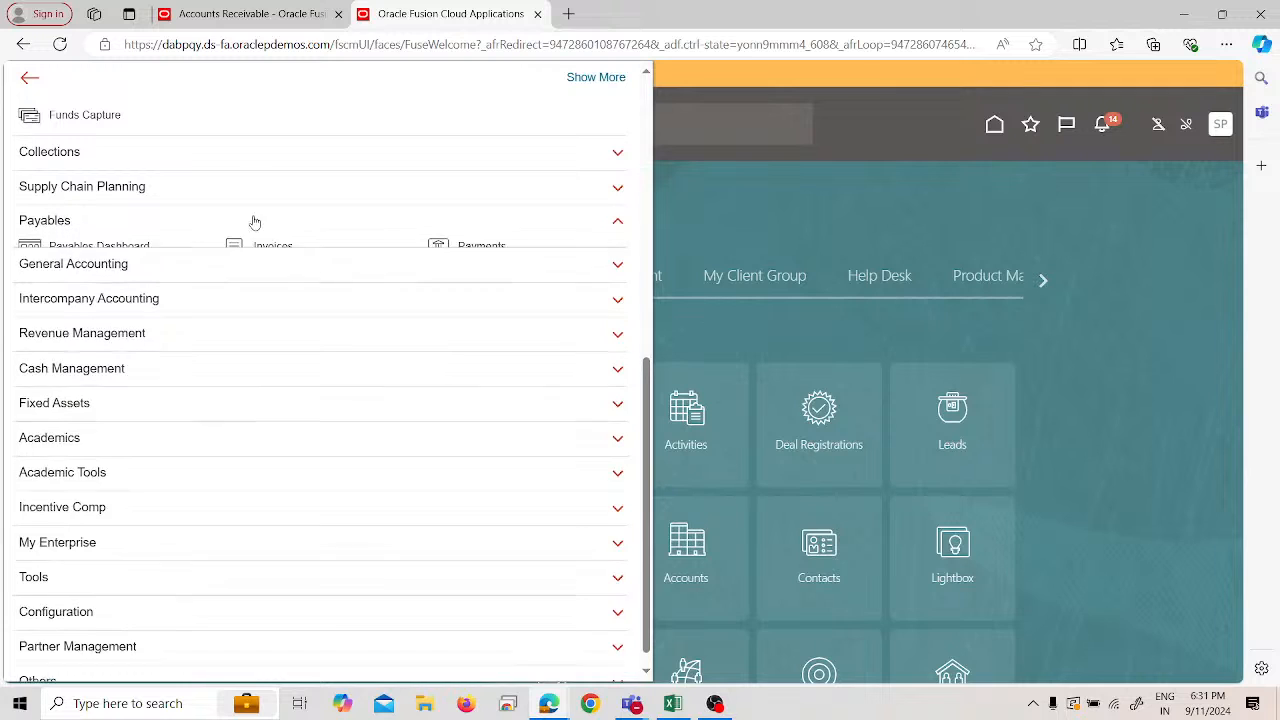
click(287, 247)
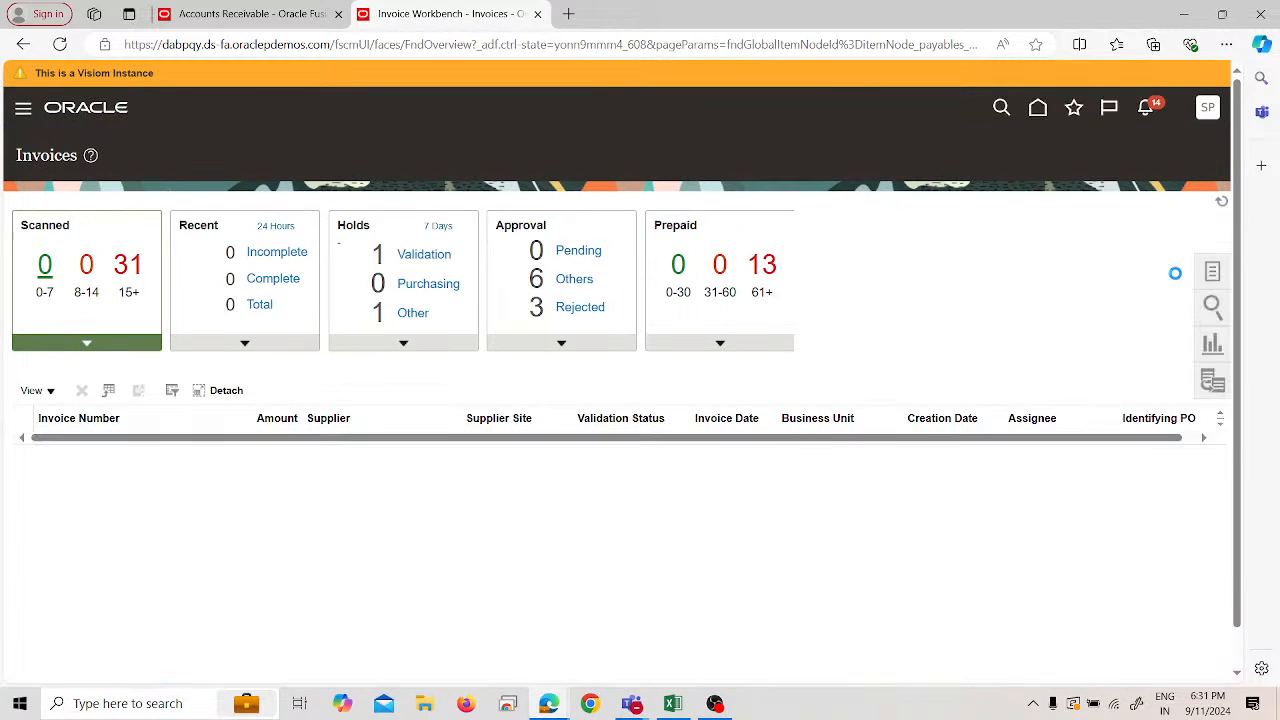
click(1222, 272)
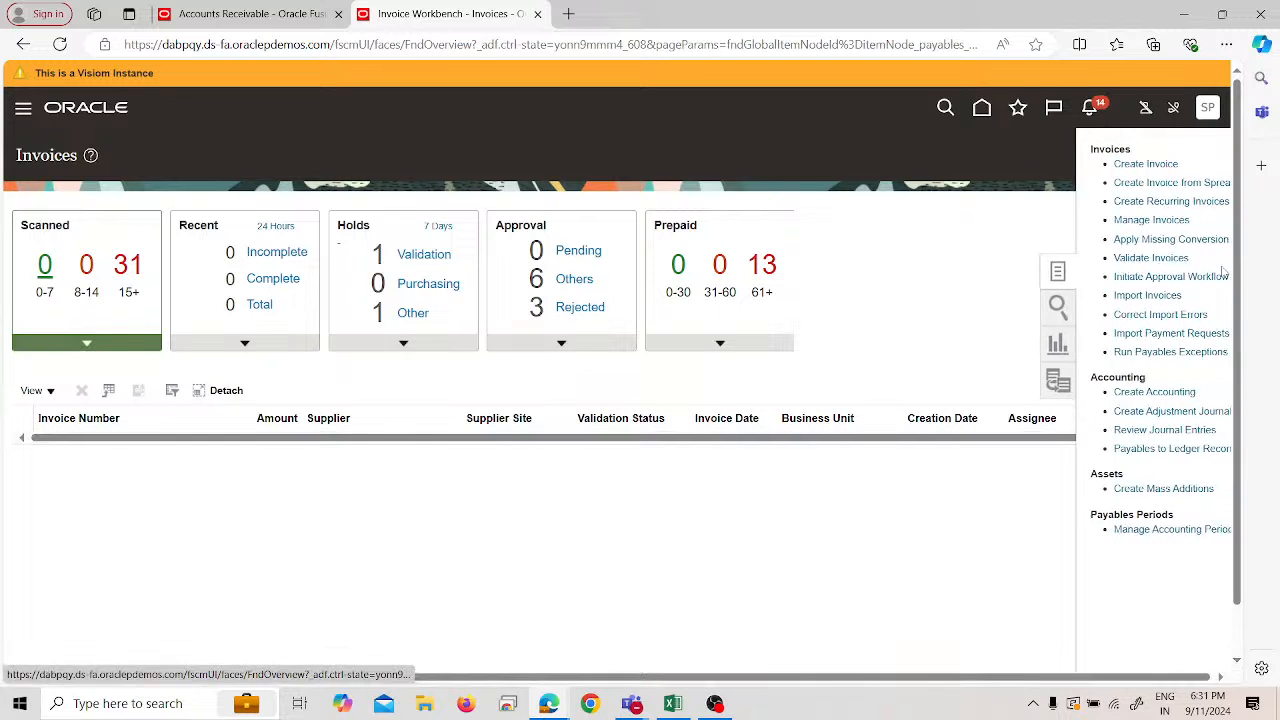
click(1125, 529)
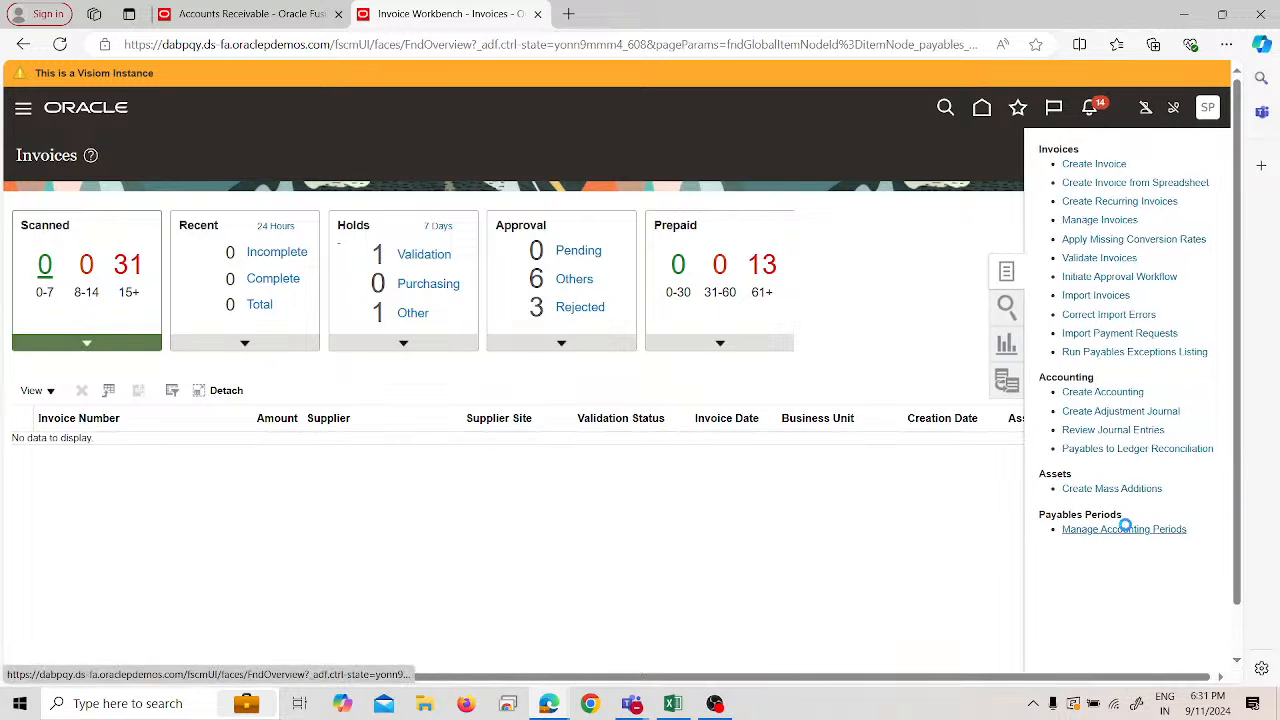
- Confirm the SPL US ledger's Sep-24 period is open, then return to the ledger list
scroll(287, 572, down, 1)
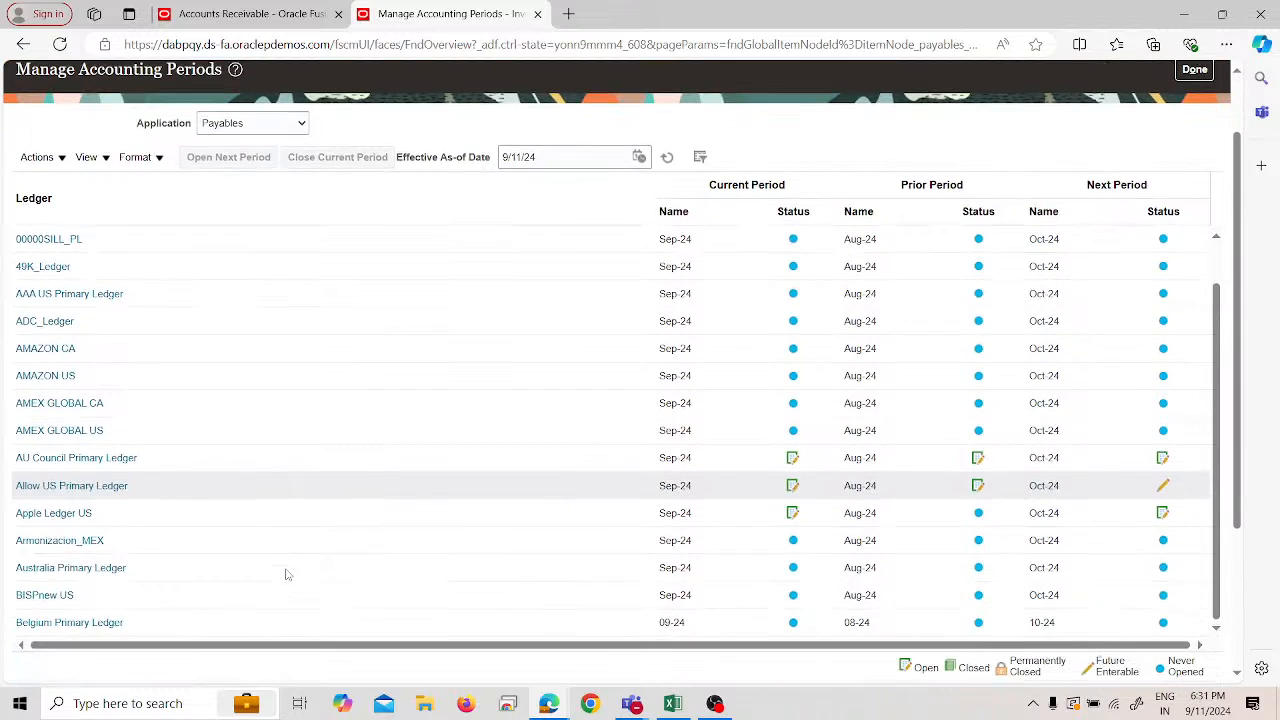
scroll(228, 510, down, 4)
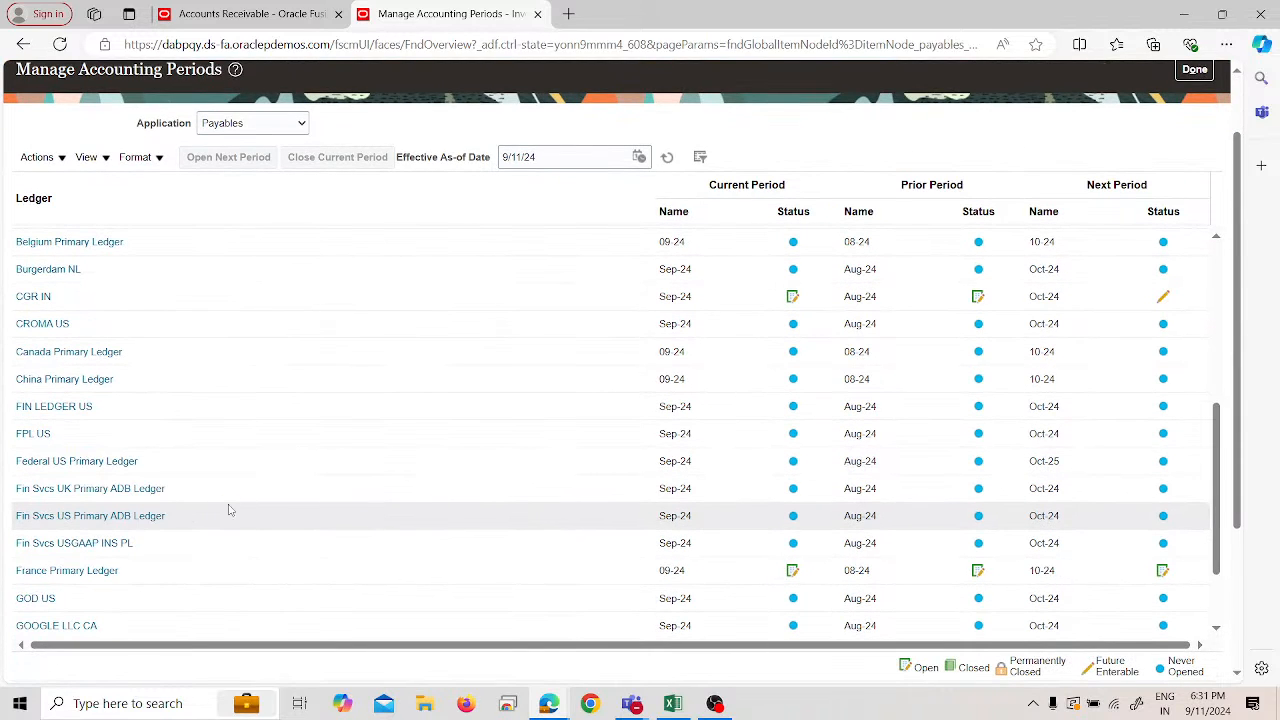
scroll(228, 510, down, 10)
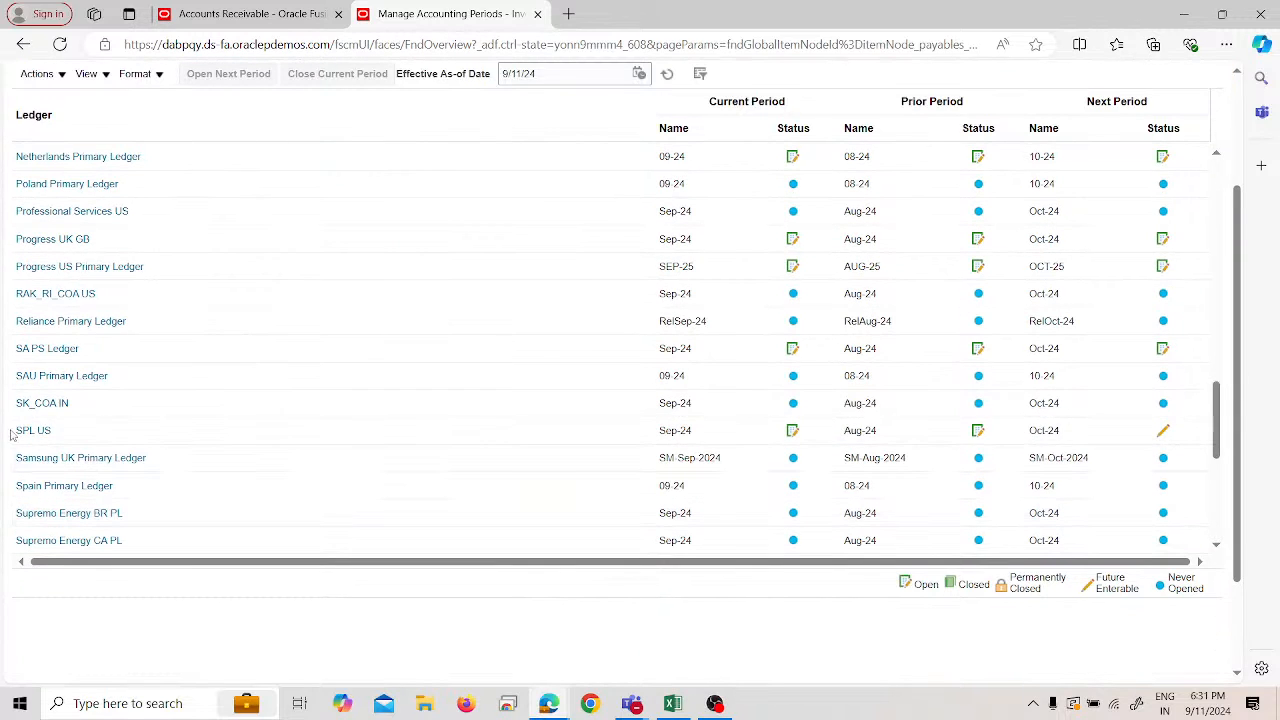
click(16, 428)
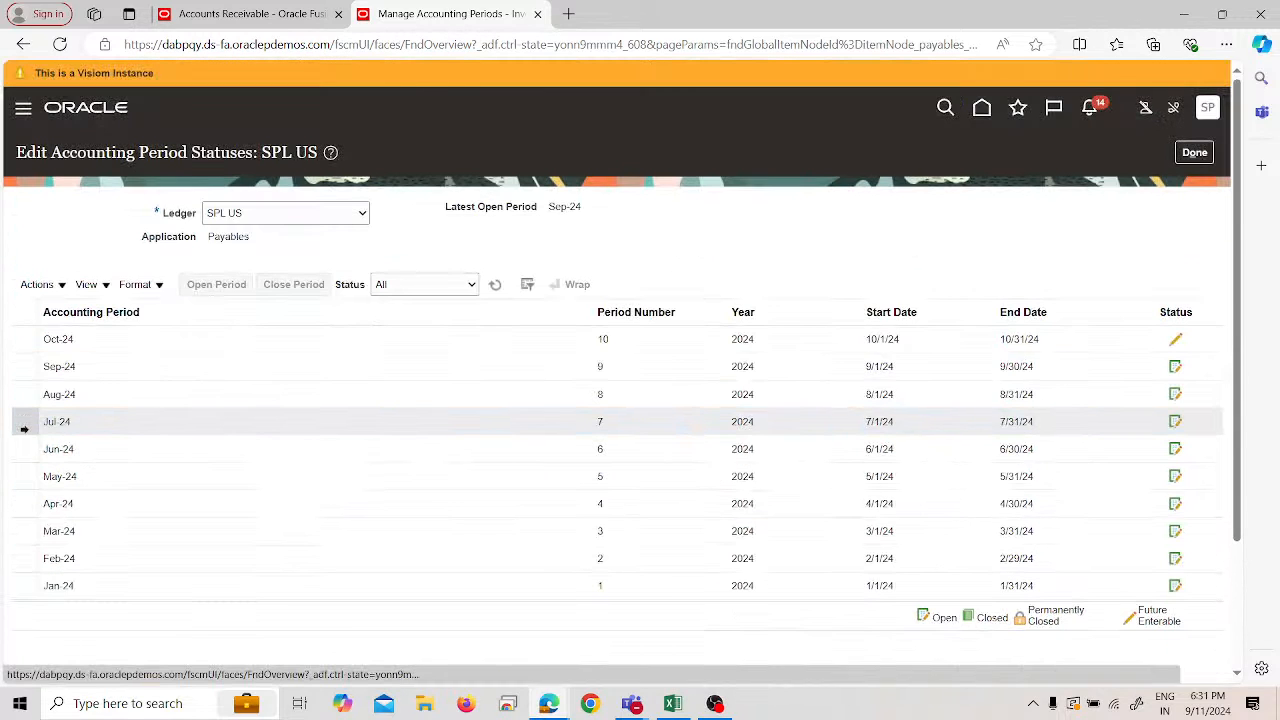
click(1186, 154)
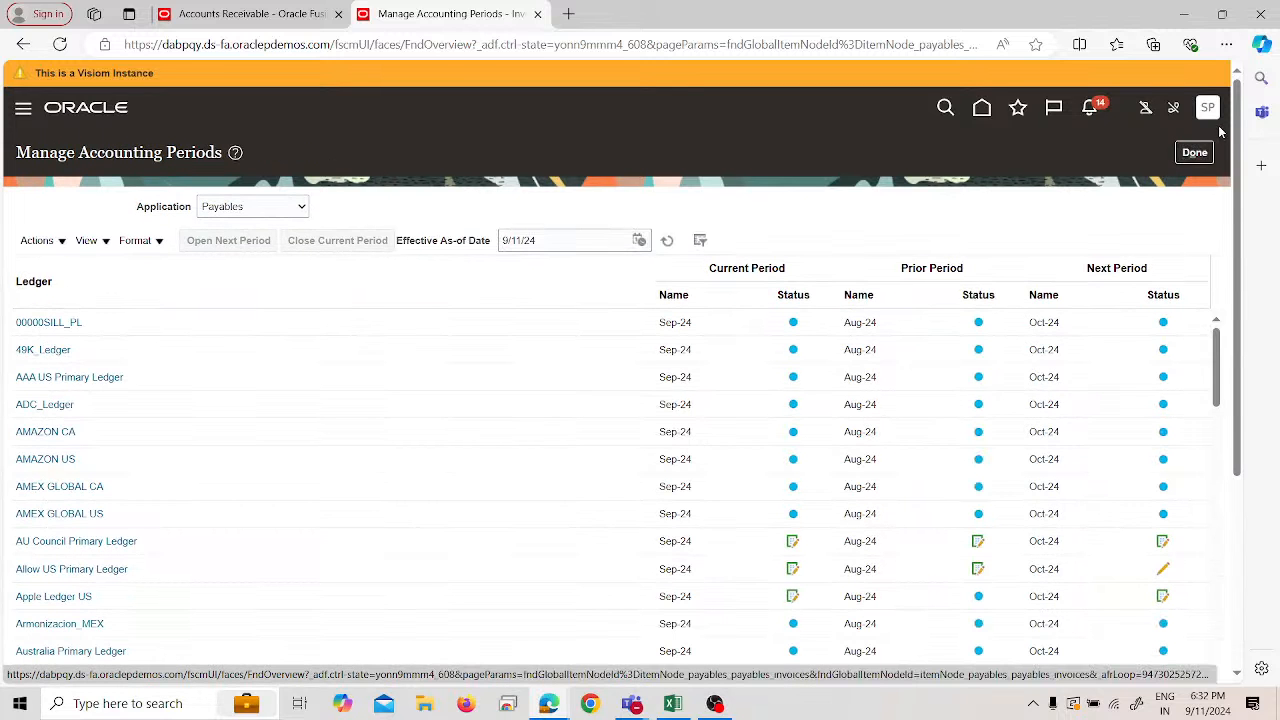
- Go through Setup and Maintenance to the Accounts Receivable work area and show its tasks
click(1192, 152)
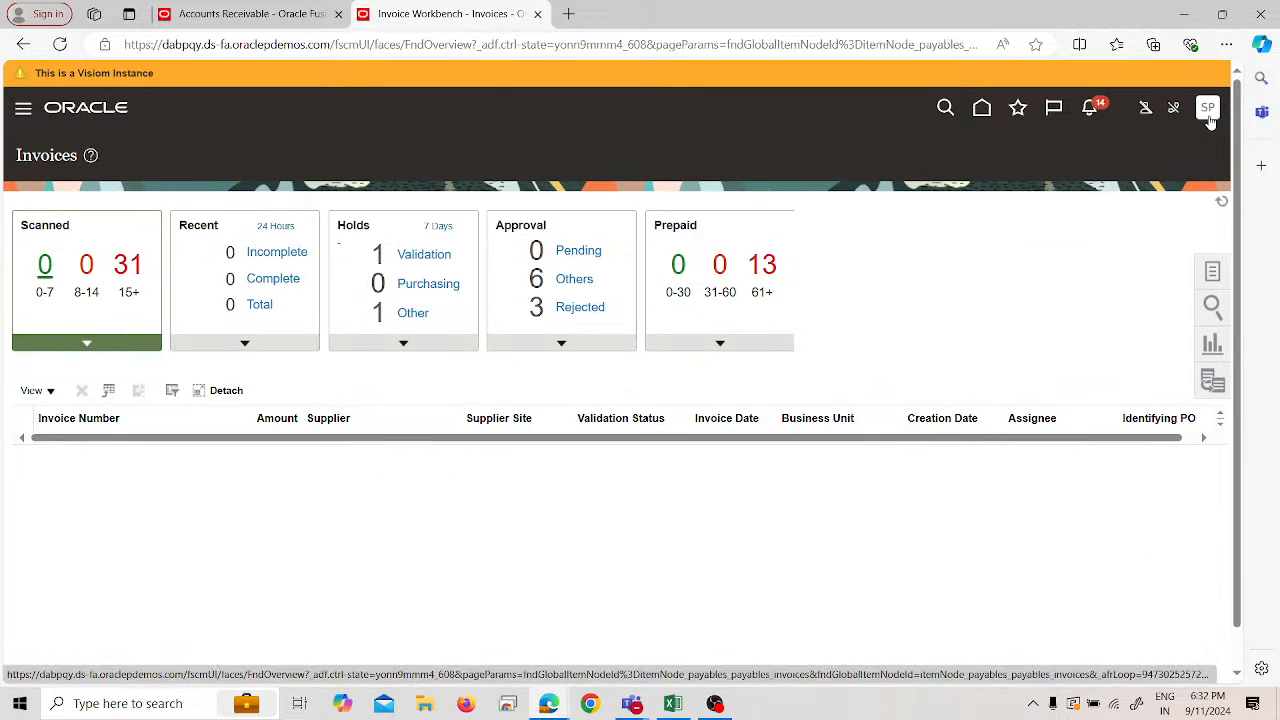
click(1208, 110)
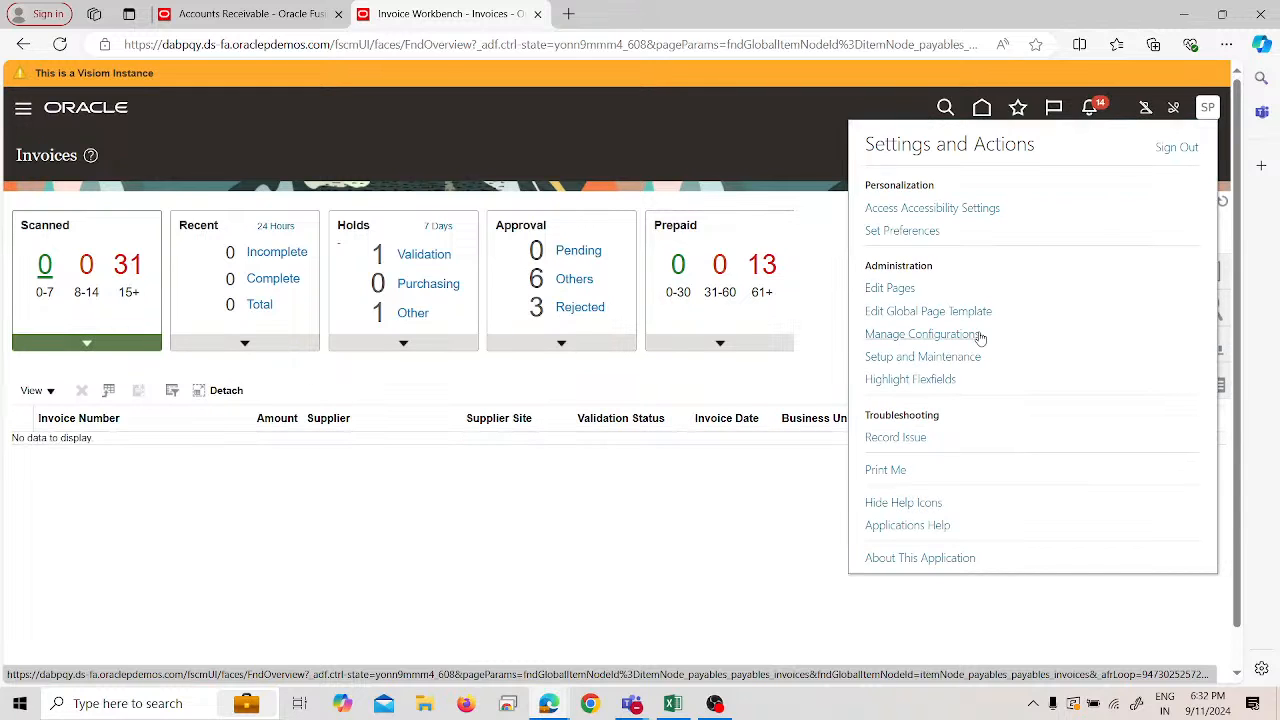
click(965, 362)
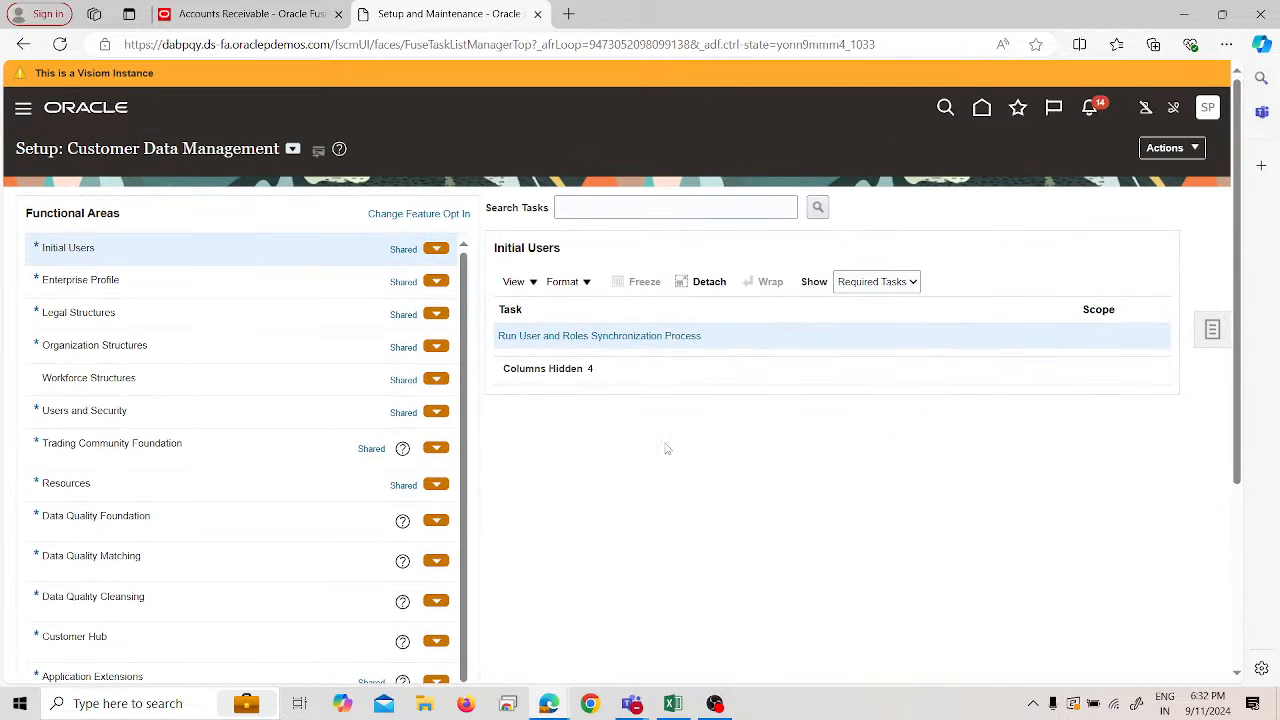
click(23, 113)
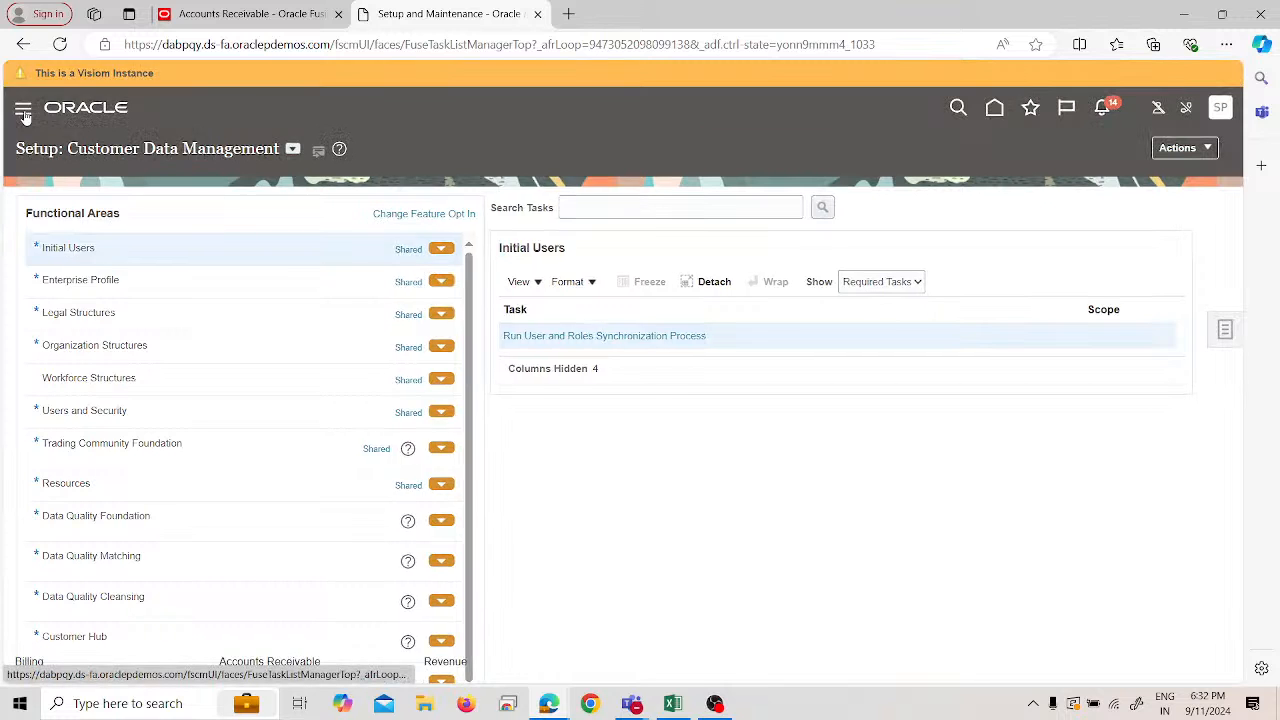
scroll(160, 320, down, 3)
click(268, 423)
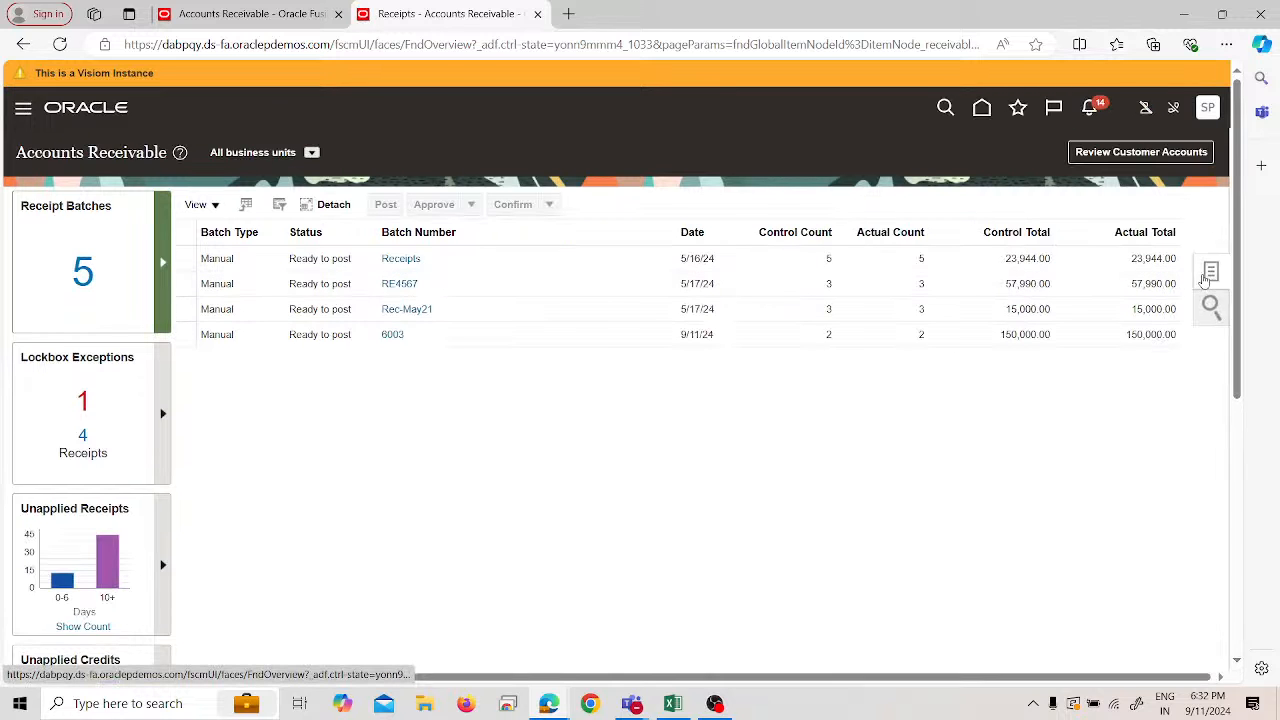
click(1208, 274)
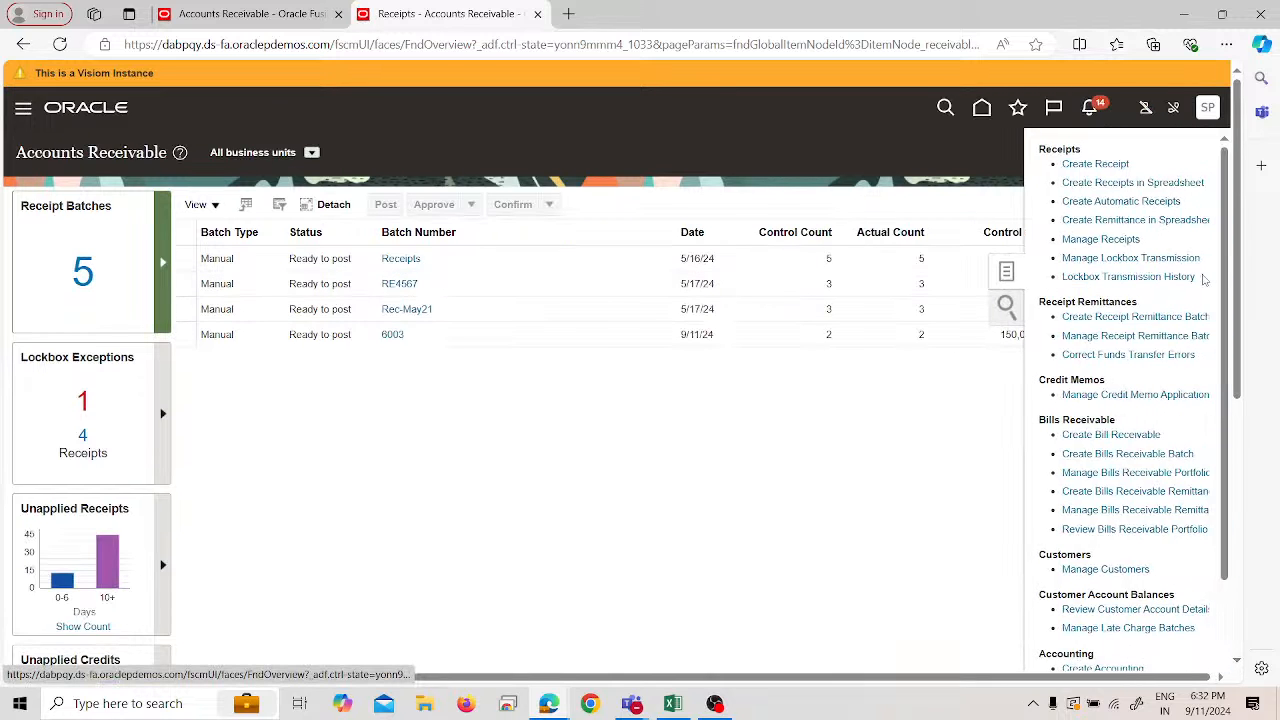
- Start a receipt remittance batch for SPL US Business Unit with Standard remittance method
click(1128, 317)
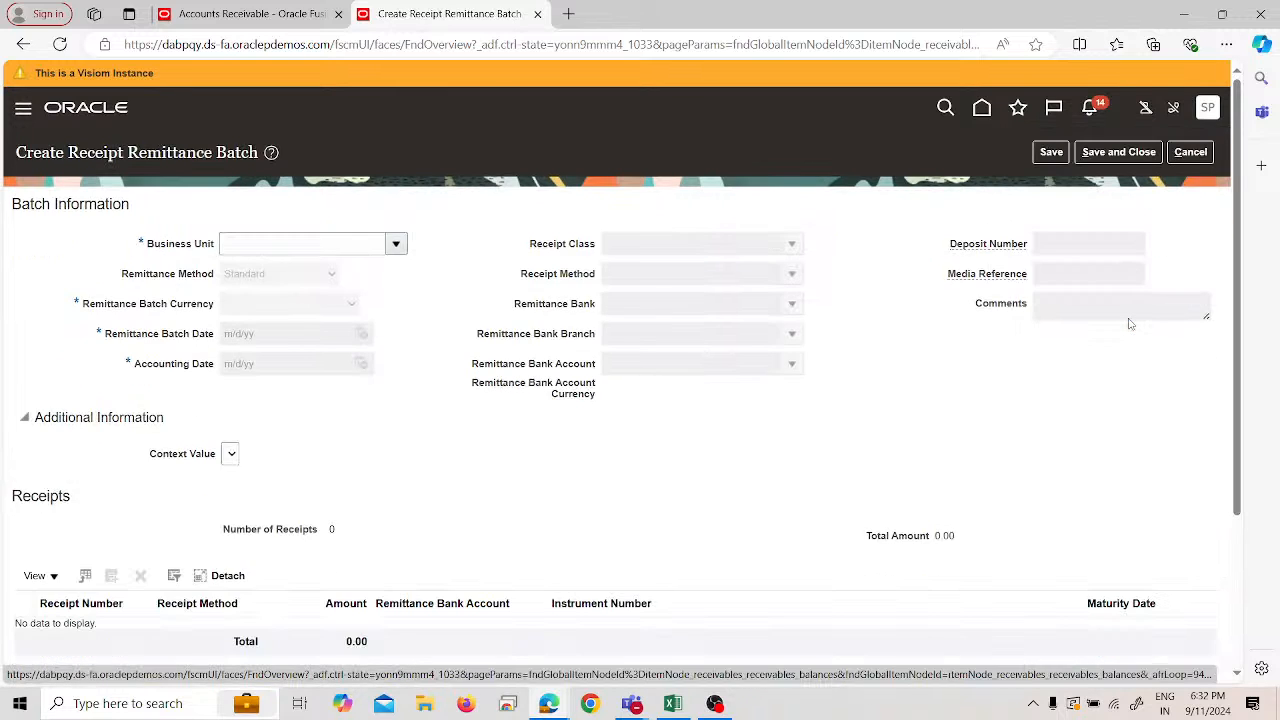
click(397, 243)
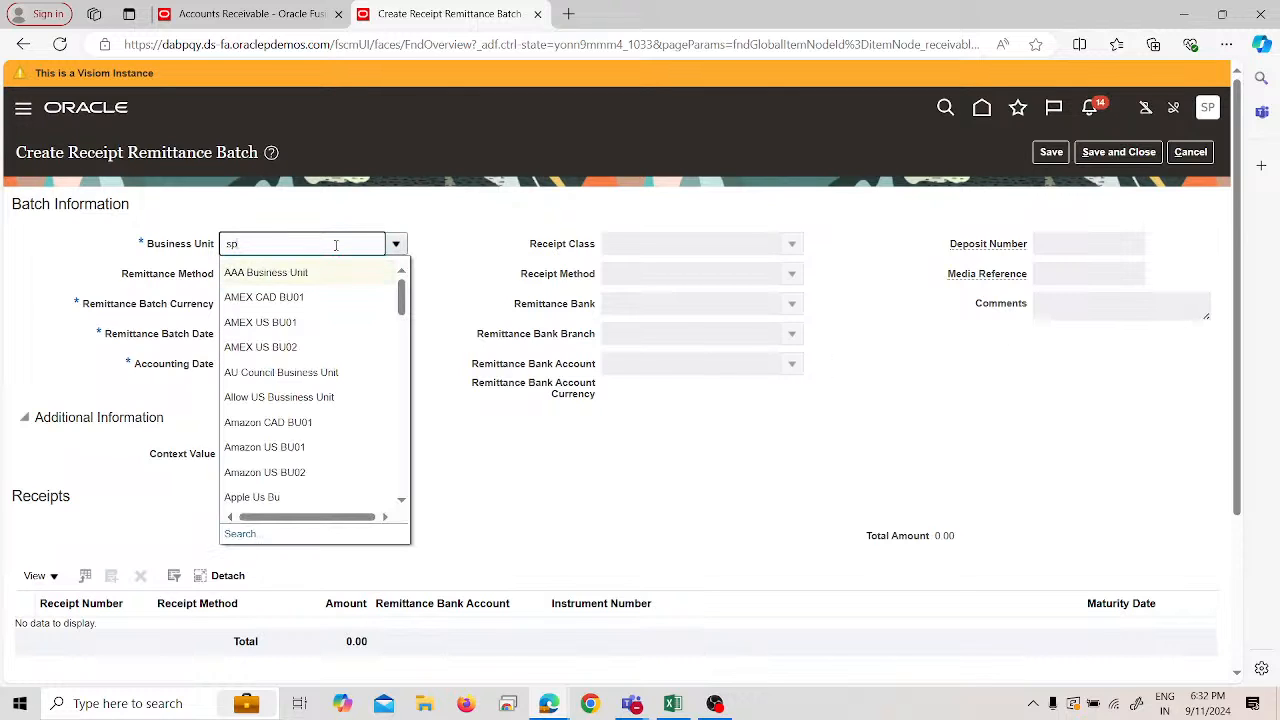
text(spl)
click(285, 268)
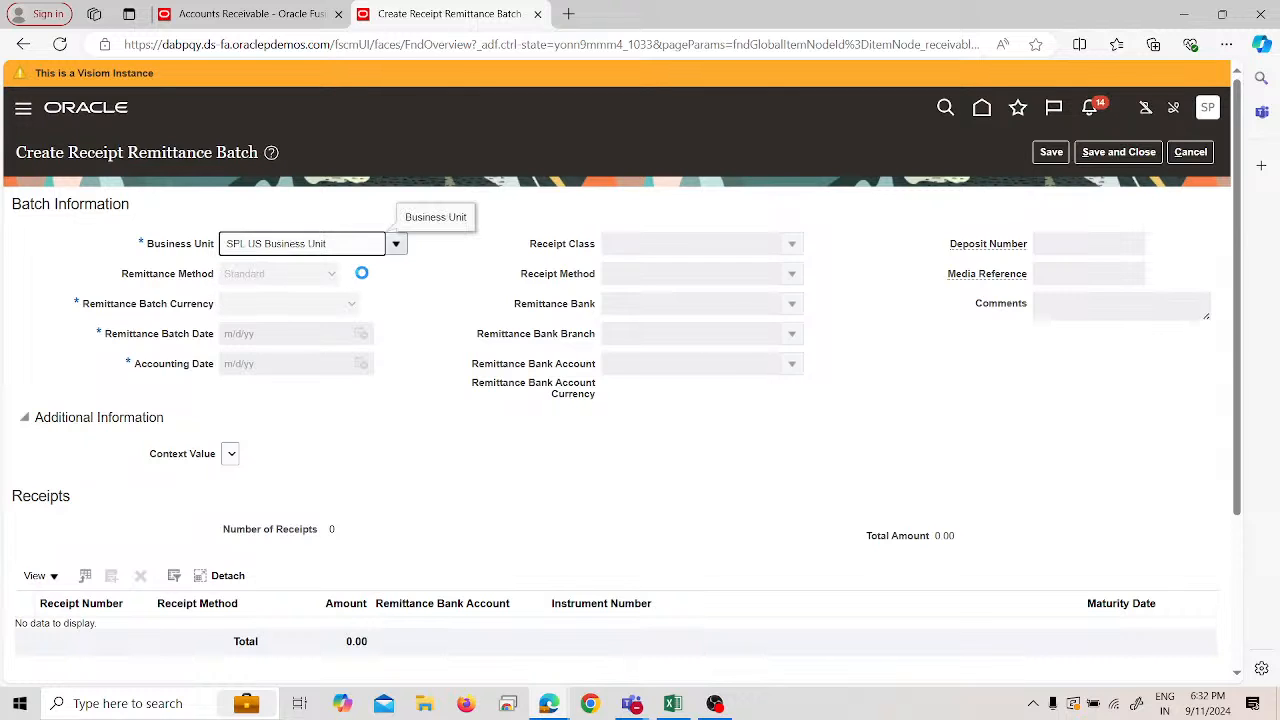
click(331, 273)
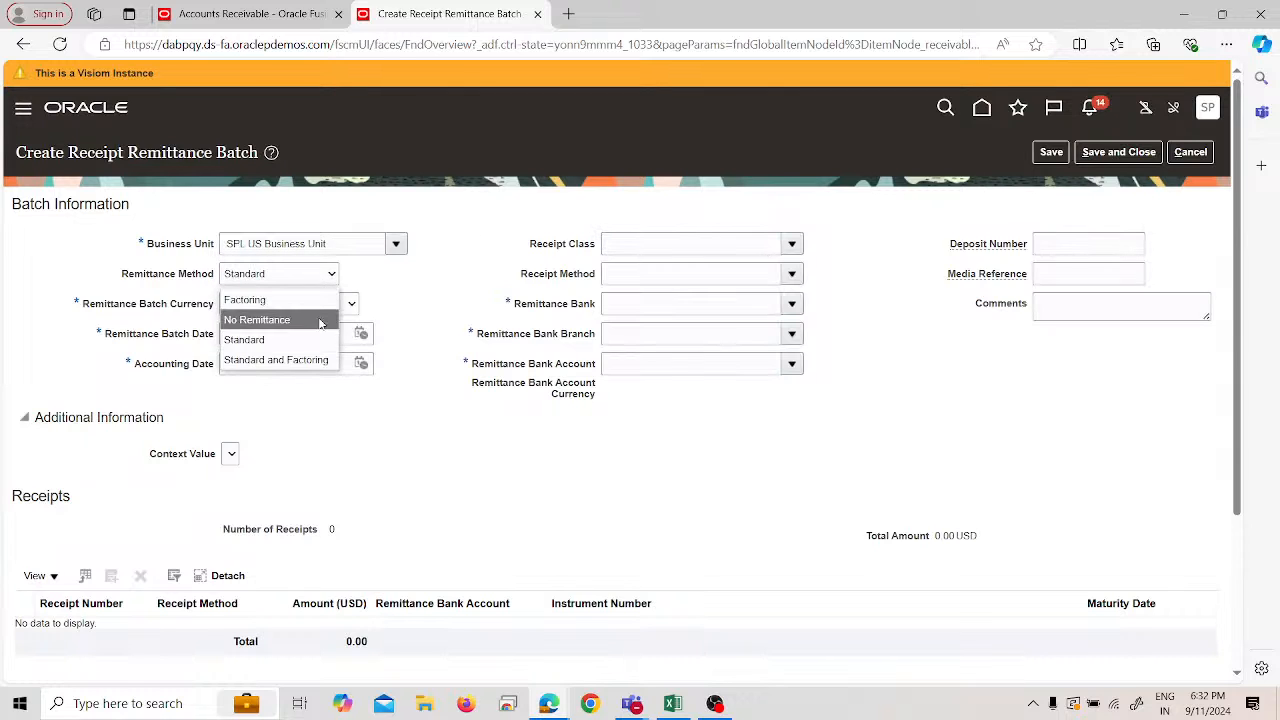
click(311, 342)
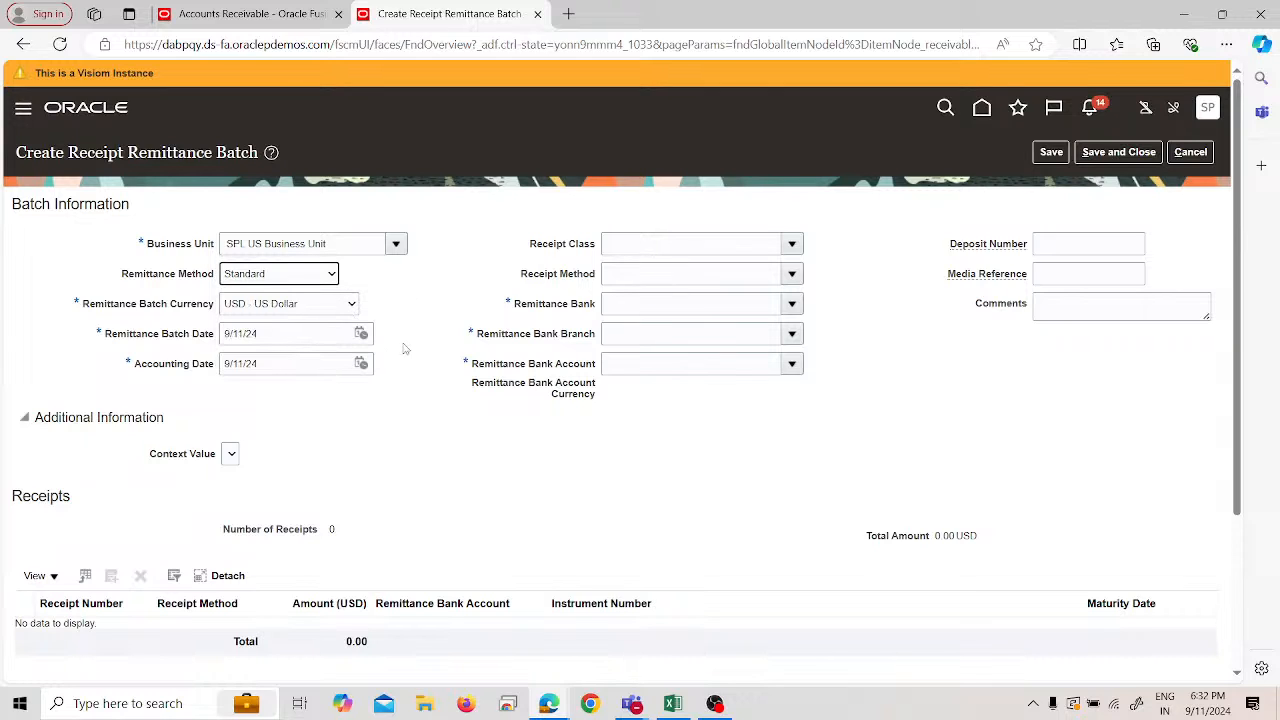
- Choose SPL Bank, SPL Branch and SPL Account as the remittance bank details
click(792, 304)
click(740, 334)
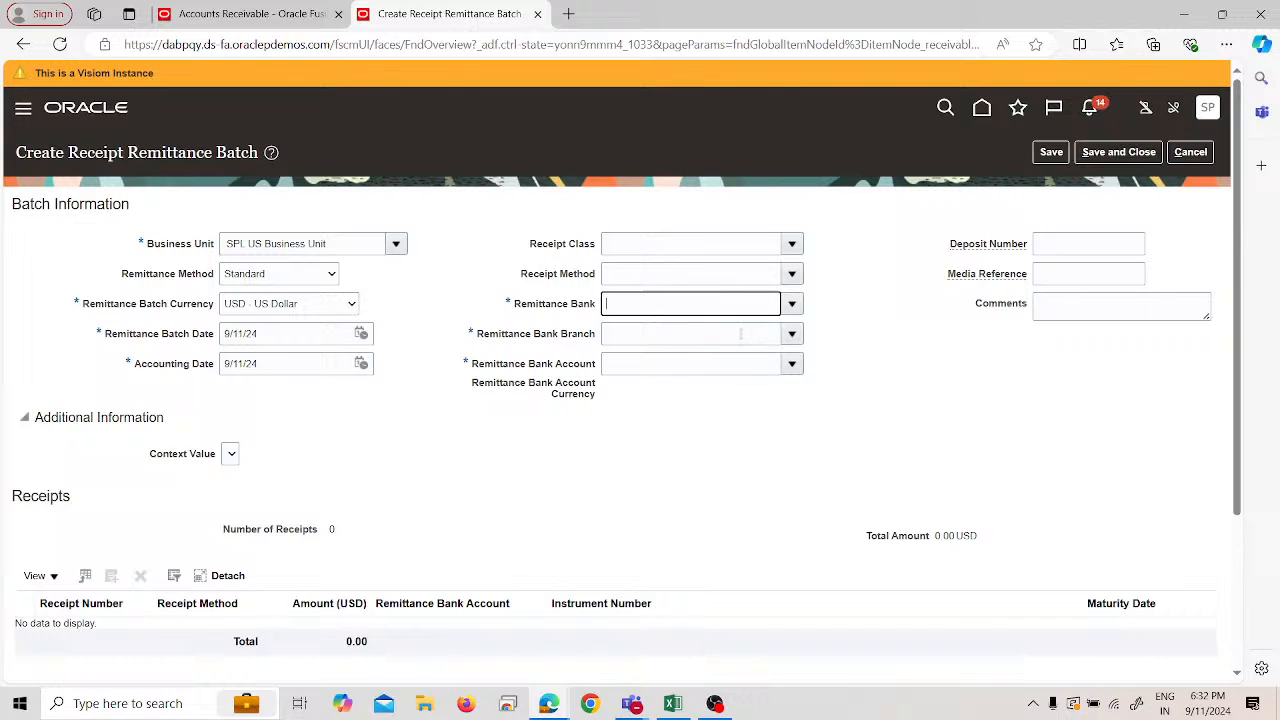
click(792, 334)
click(683, 364)
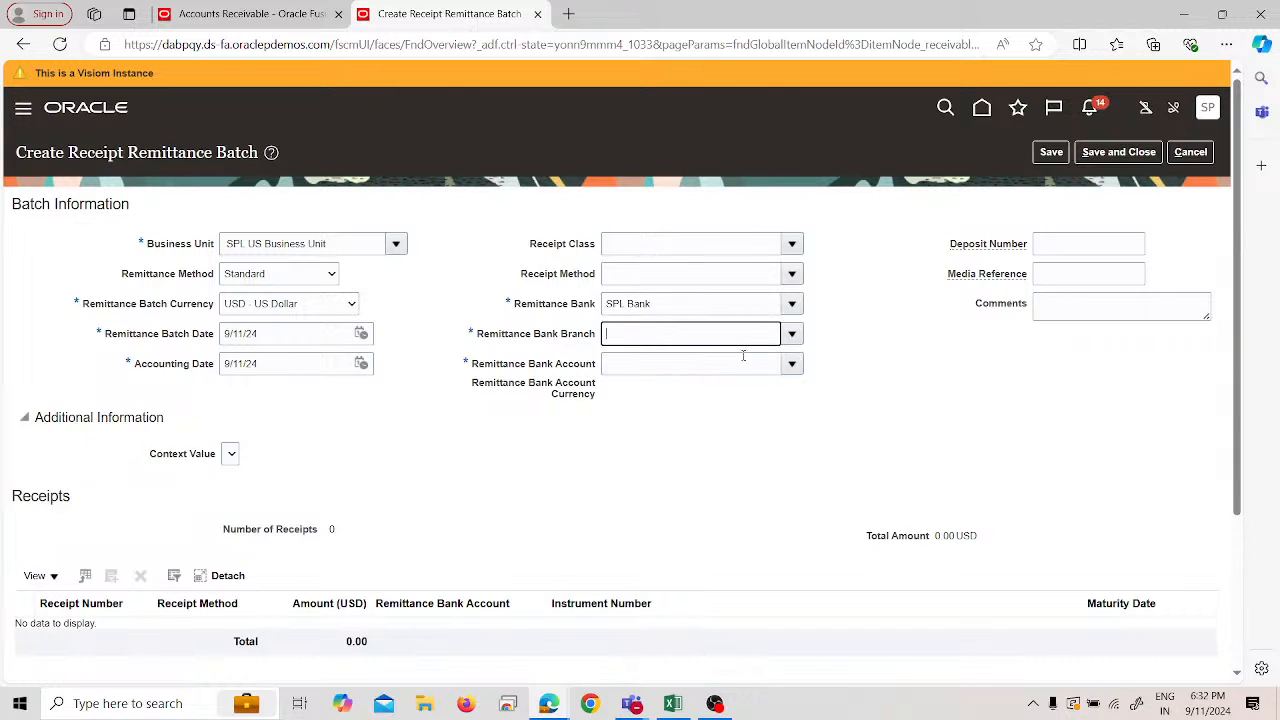
click(786, 362)
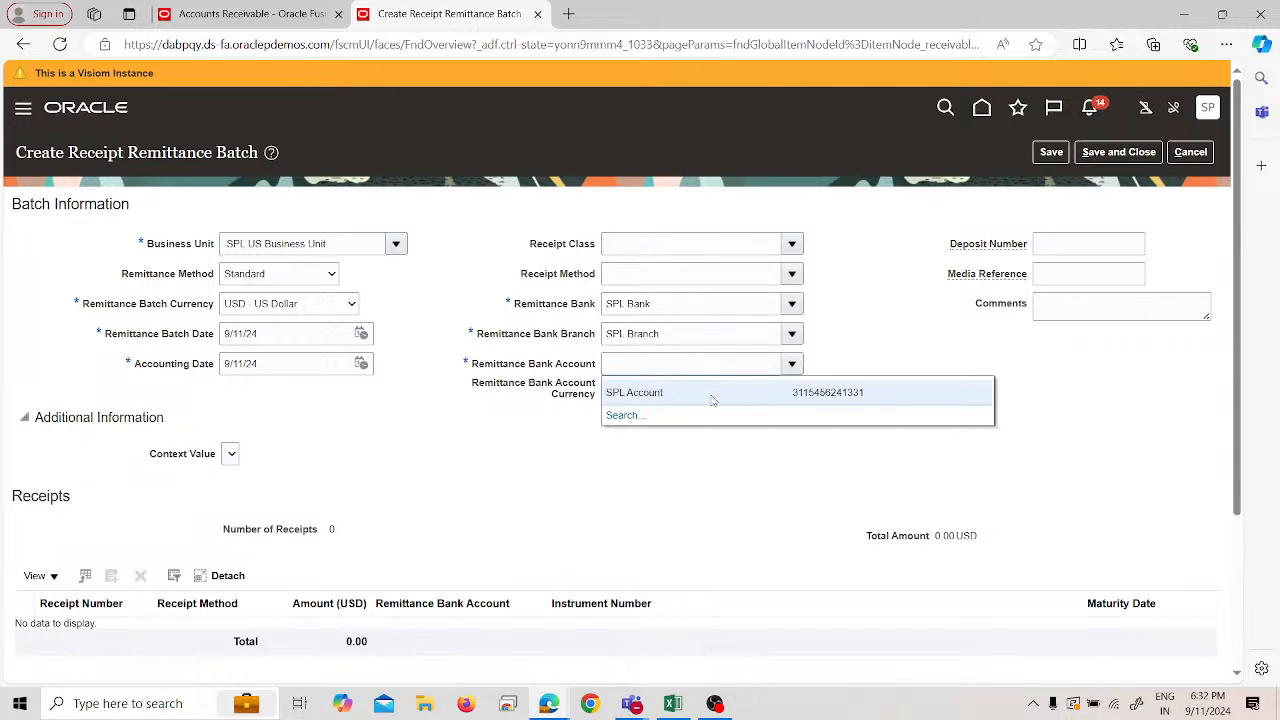
click(709, 393)
- Set receipt class SPL Manual and receipt method SPL Check, keeping SPL Bank
click(797, 245)
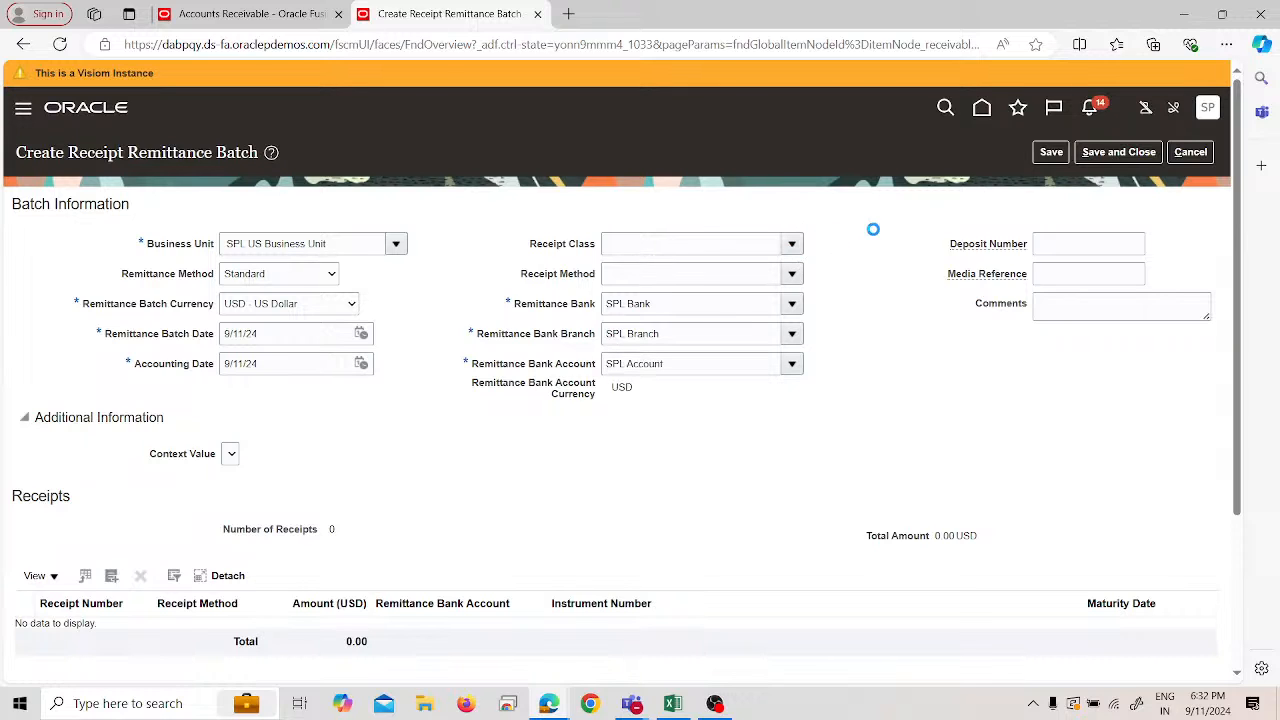
click(776, 280)
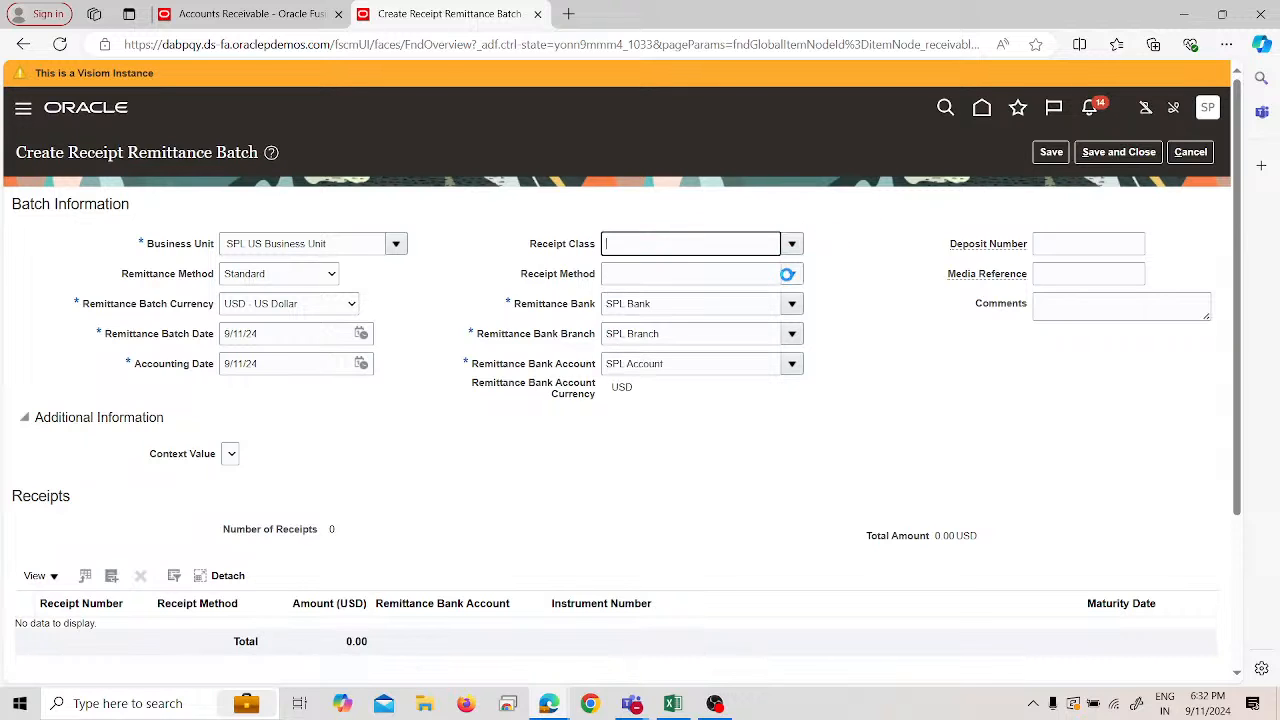
click(792, 275)
click(778, 305)
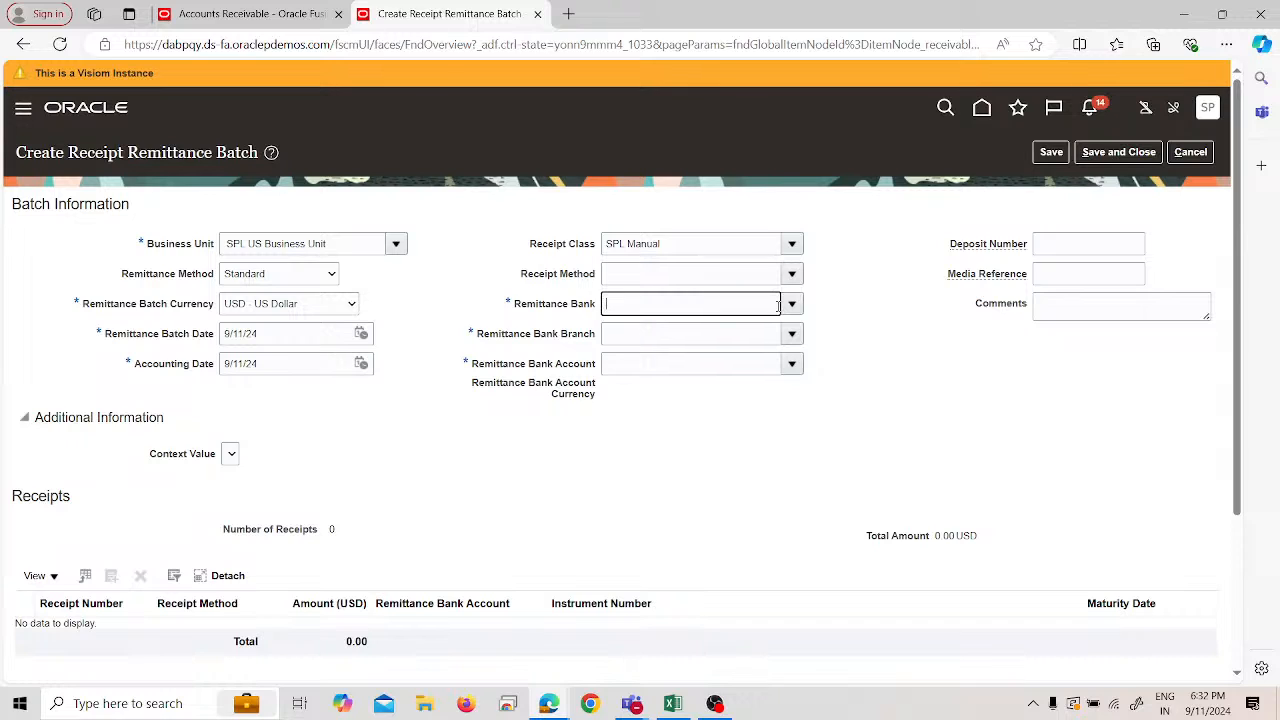
click(792, 275)
click(763, 302)
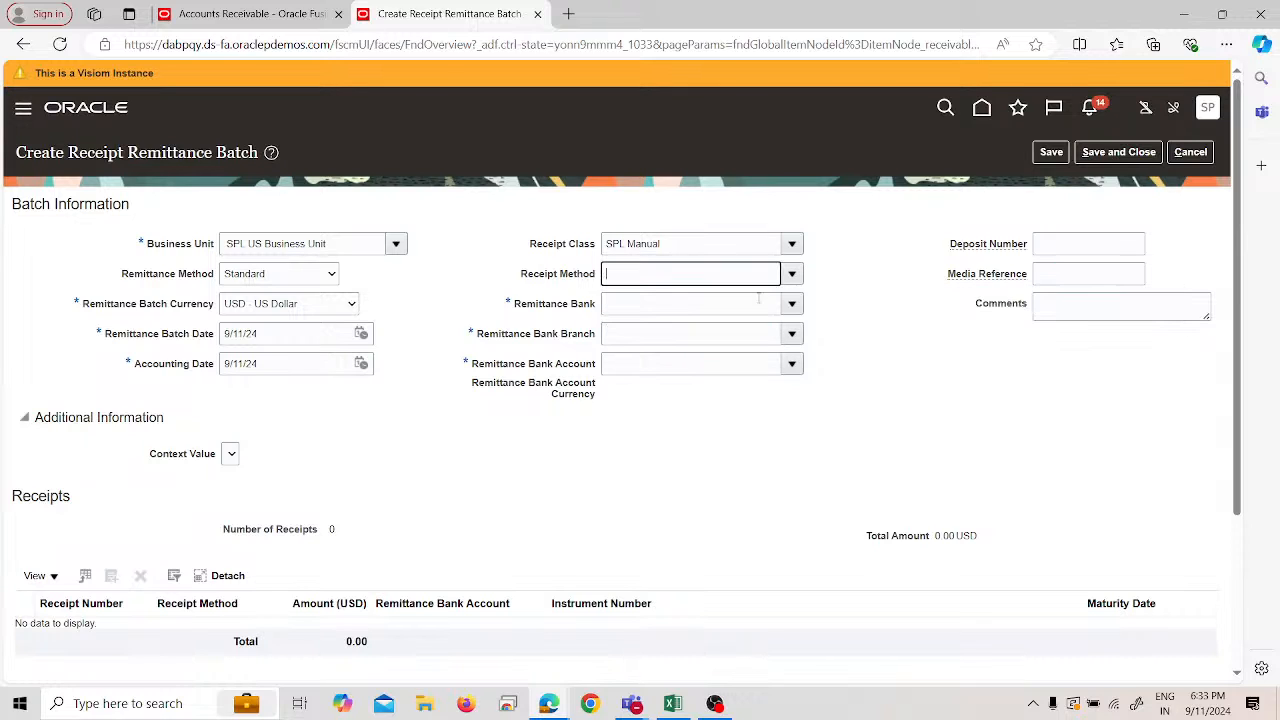
click(790, 306)
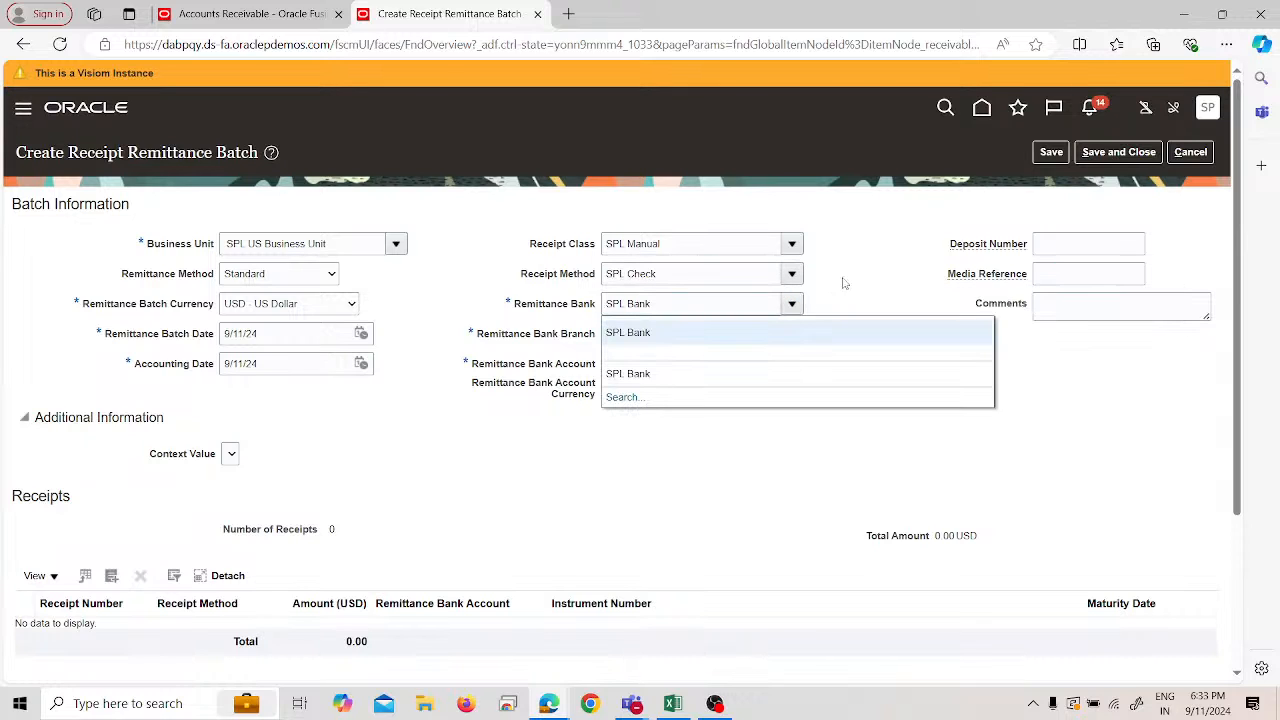
click(843, 280)
scroll(424, 377, down, 1)
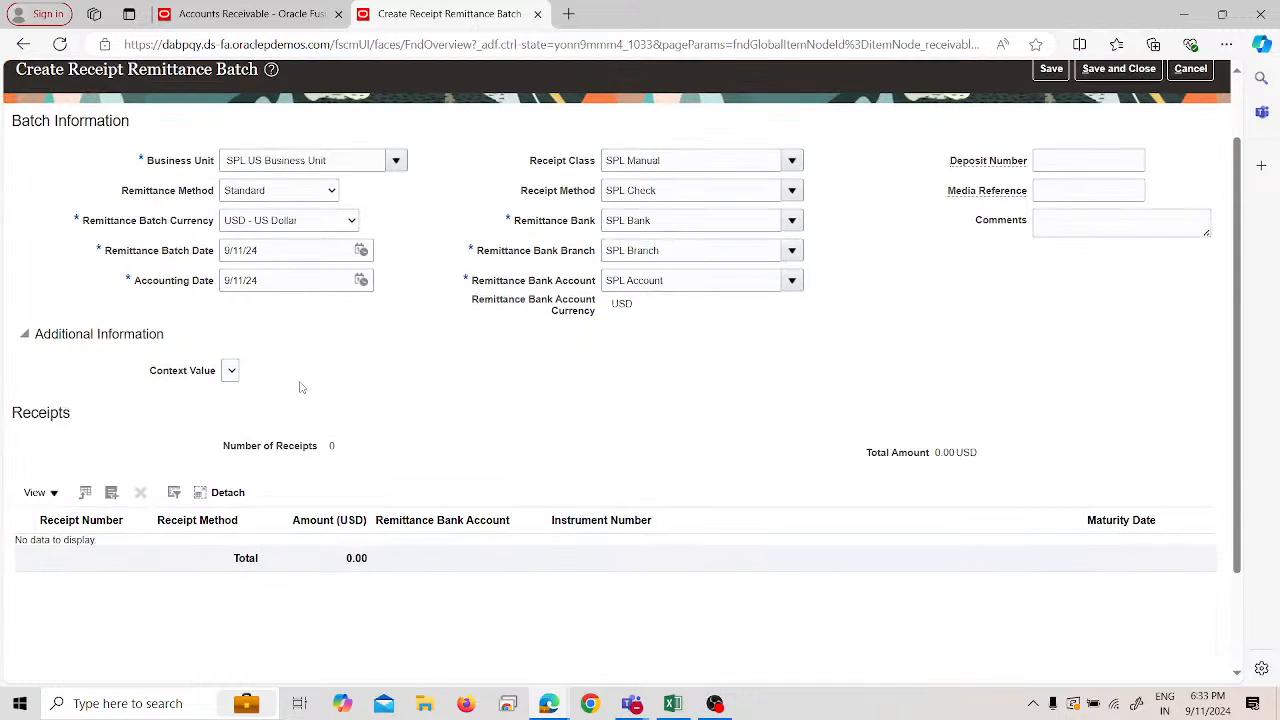
click(111, 493)
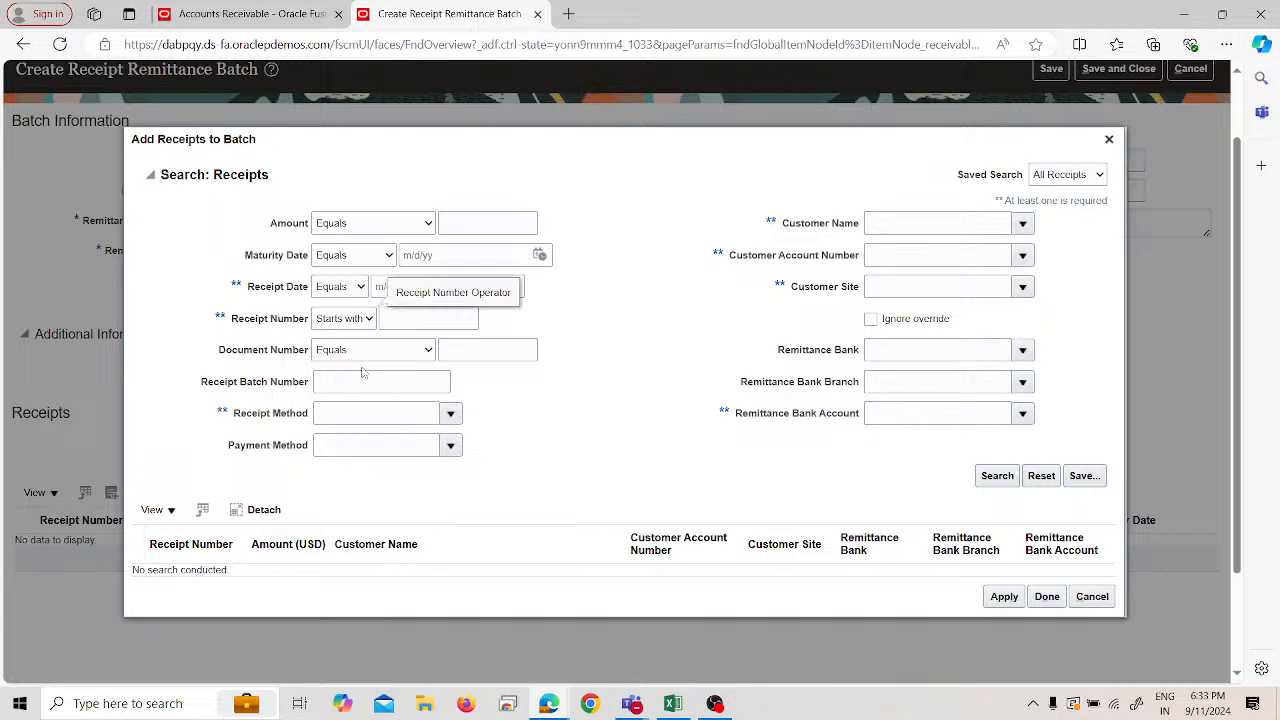
click(427, 319)
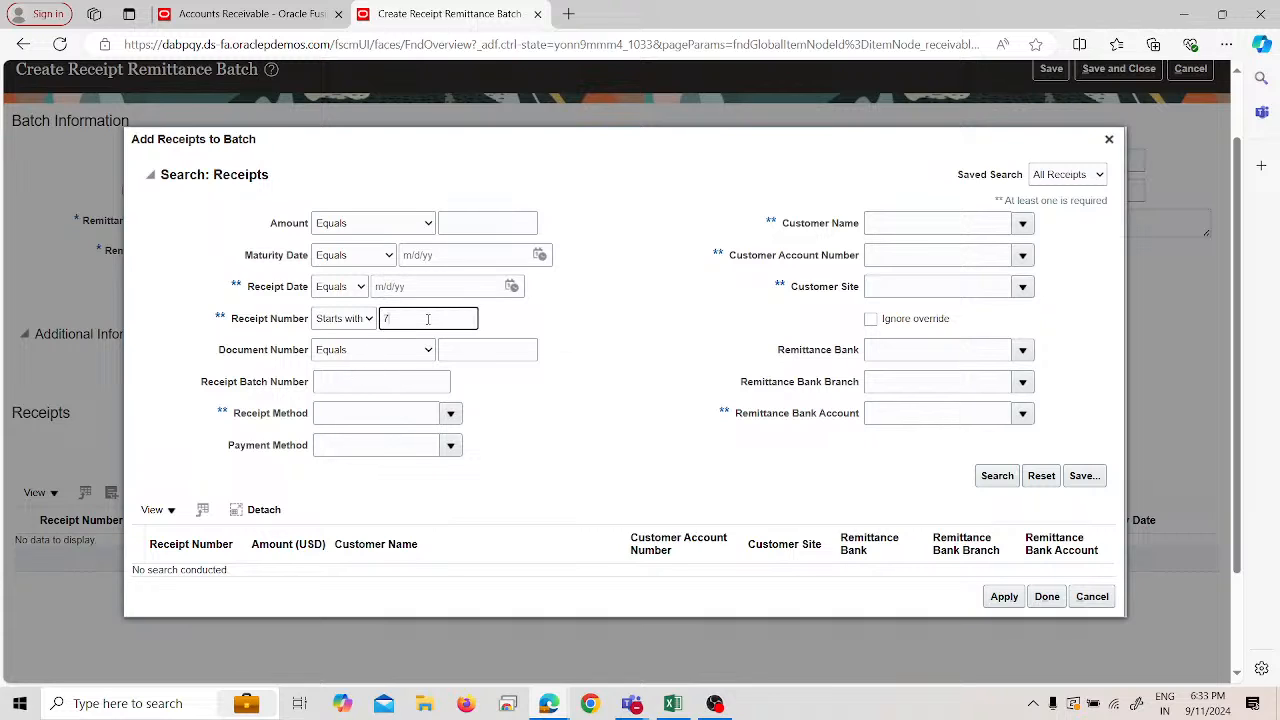
text(7001)
key(Return)
click(1012, 469)
click(1010, 471)
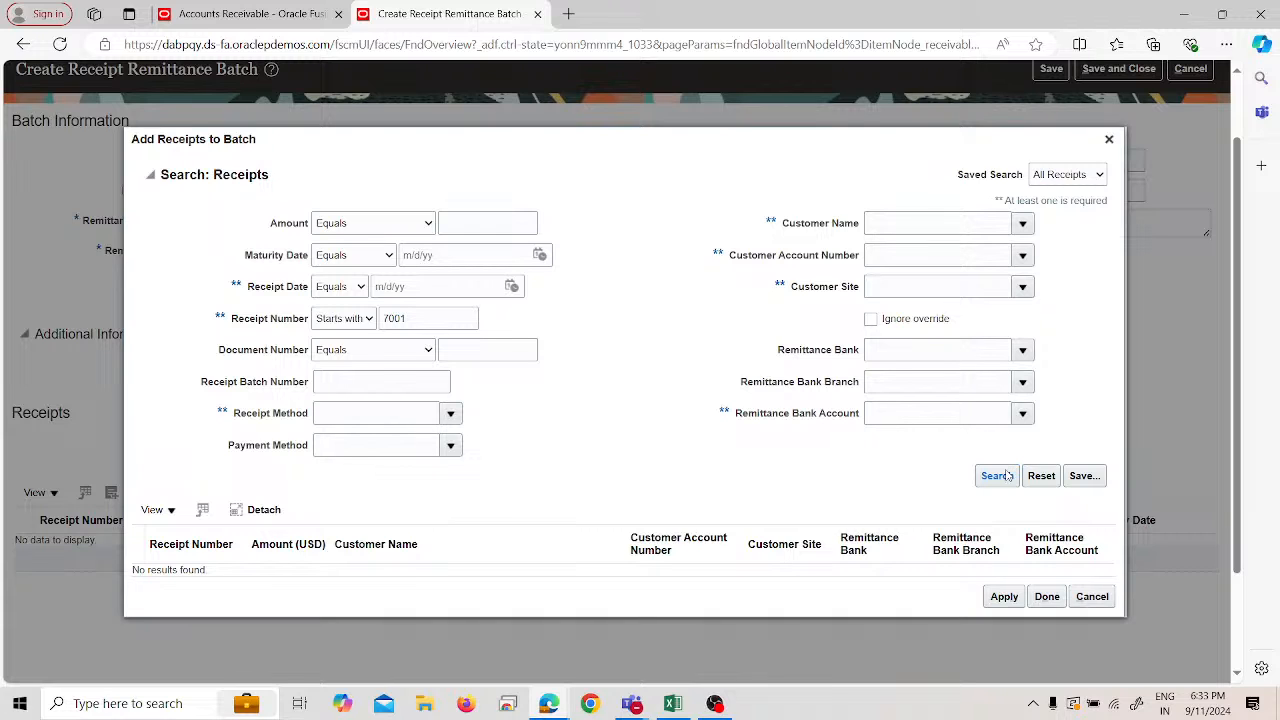
click(1098, 597)
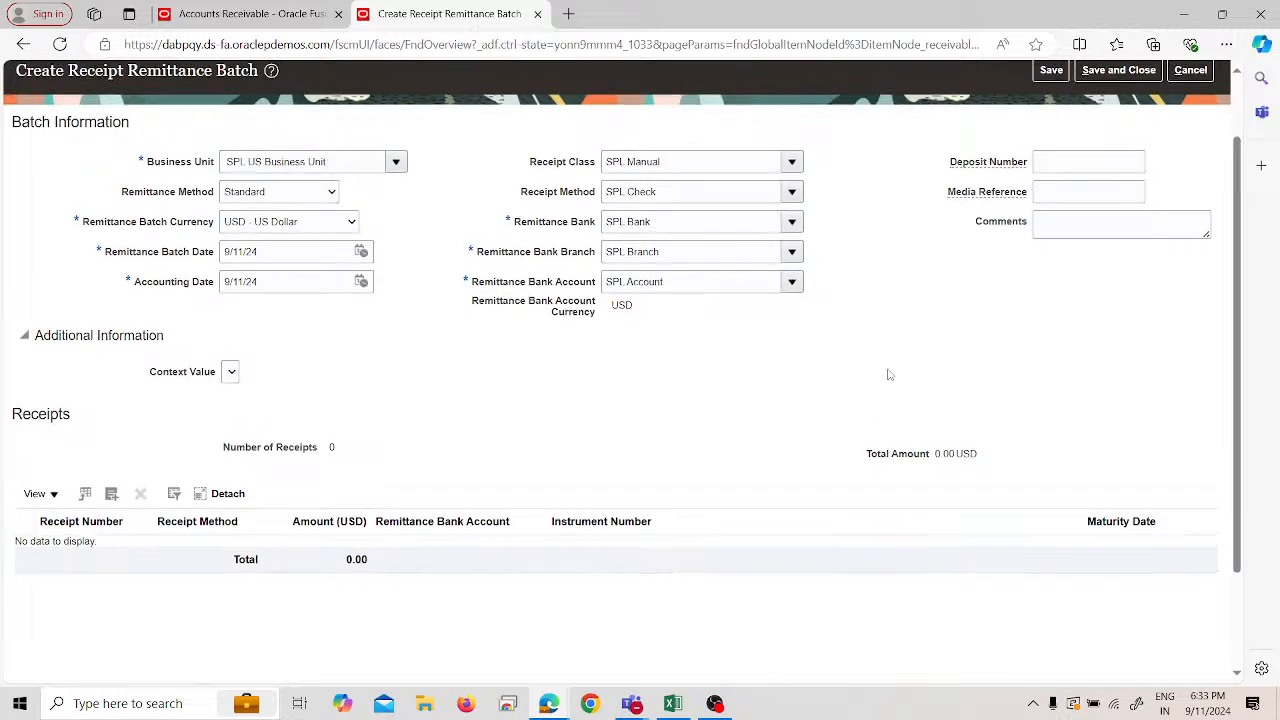
scroll(1057, 162, up, 2)
- Save and close batch 1001, then search remittance batches in SPL US Business Unit
click(1052, 154)
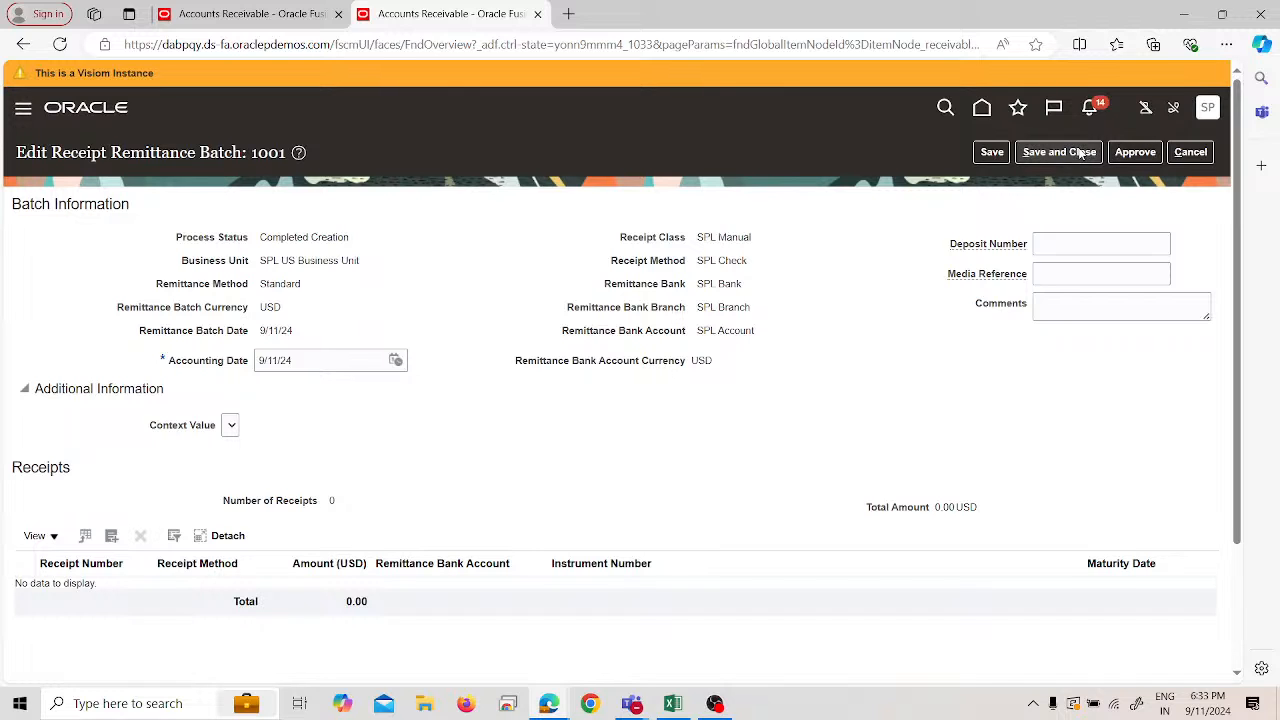
click(1080, 153)
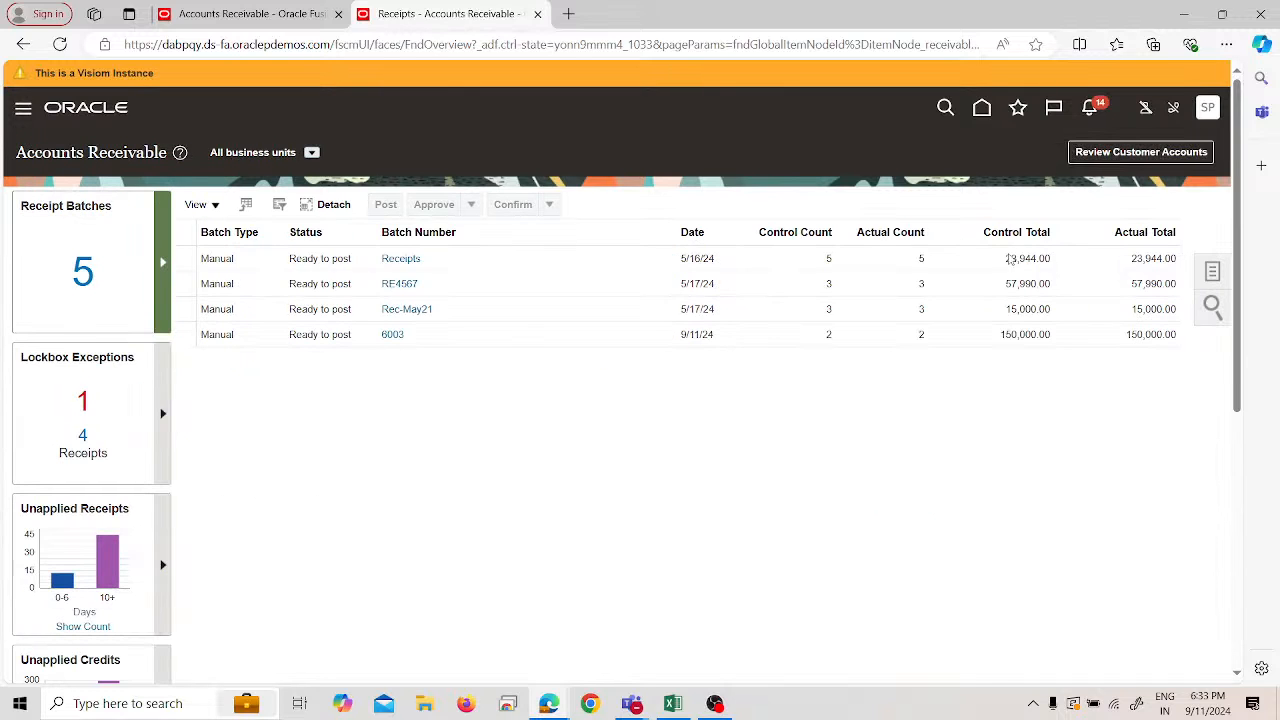
click(1208, 272)
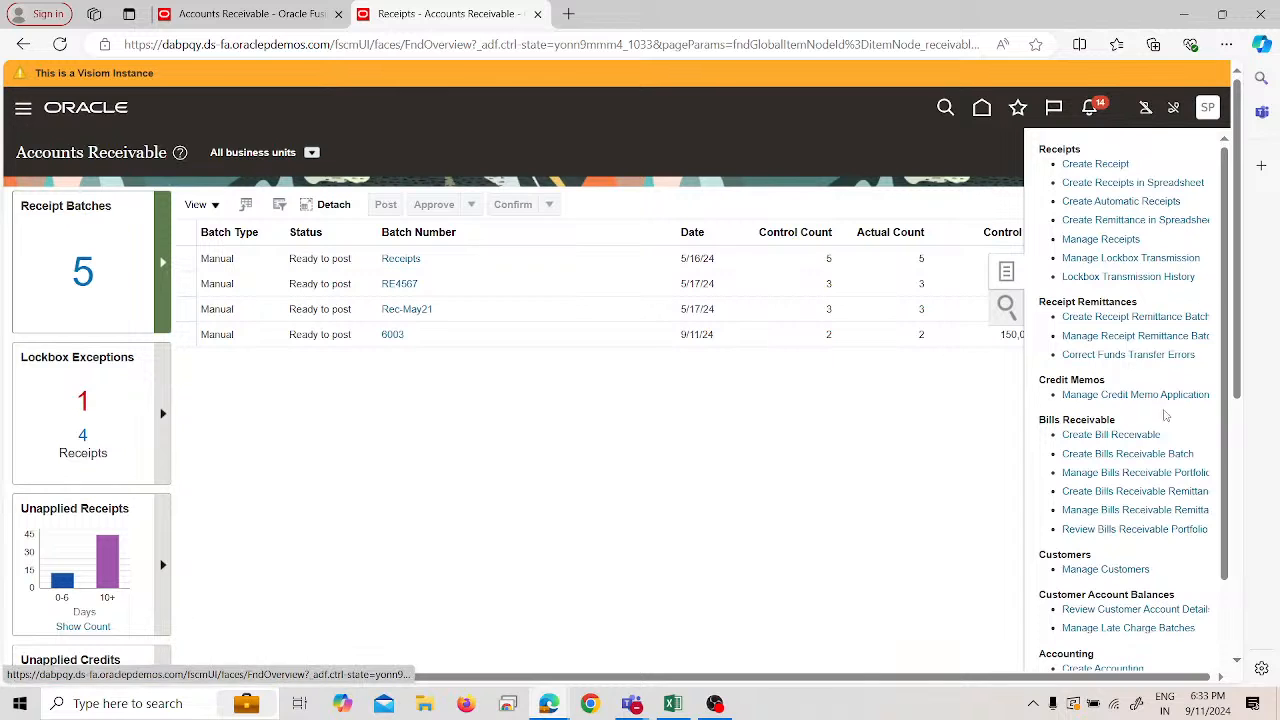
click(1102, 337)
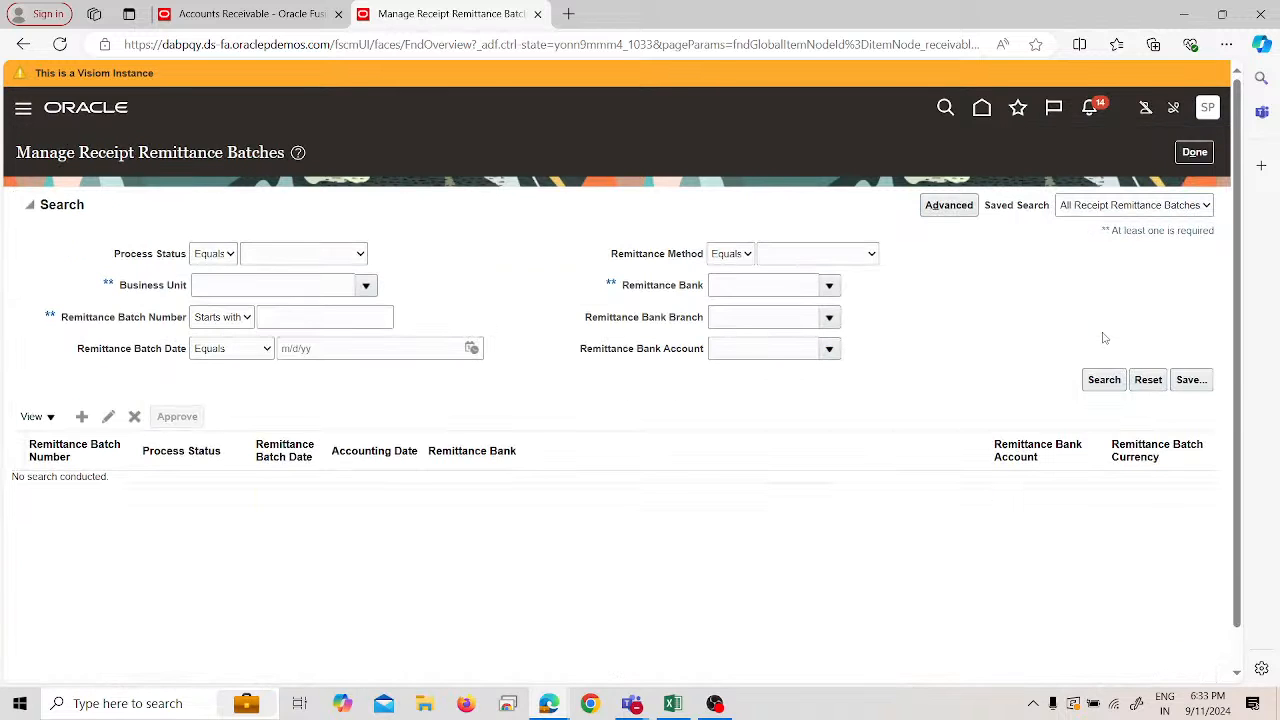
click(261, 290)
click(329, 345)
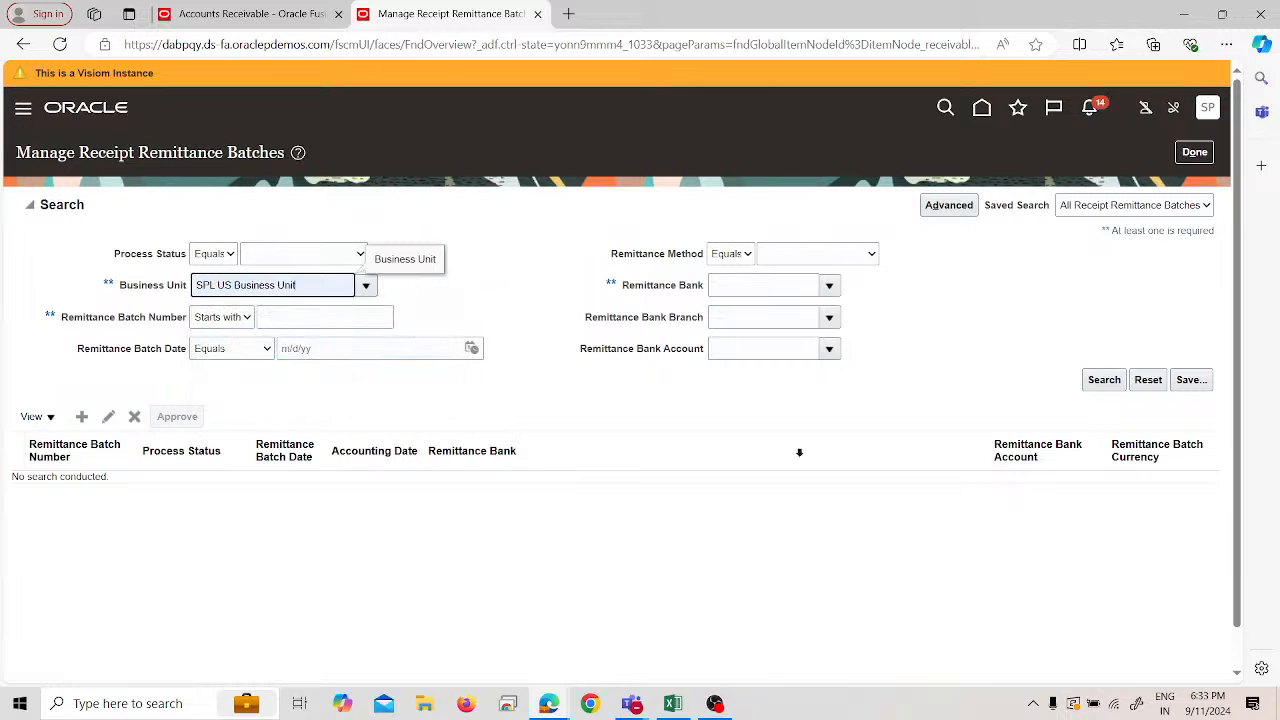
click(1113, 386)
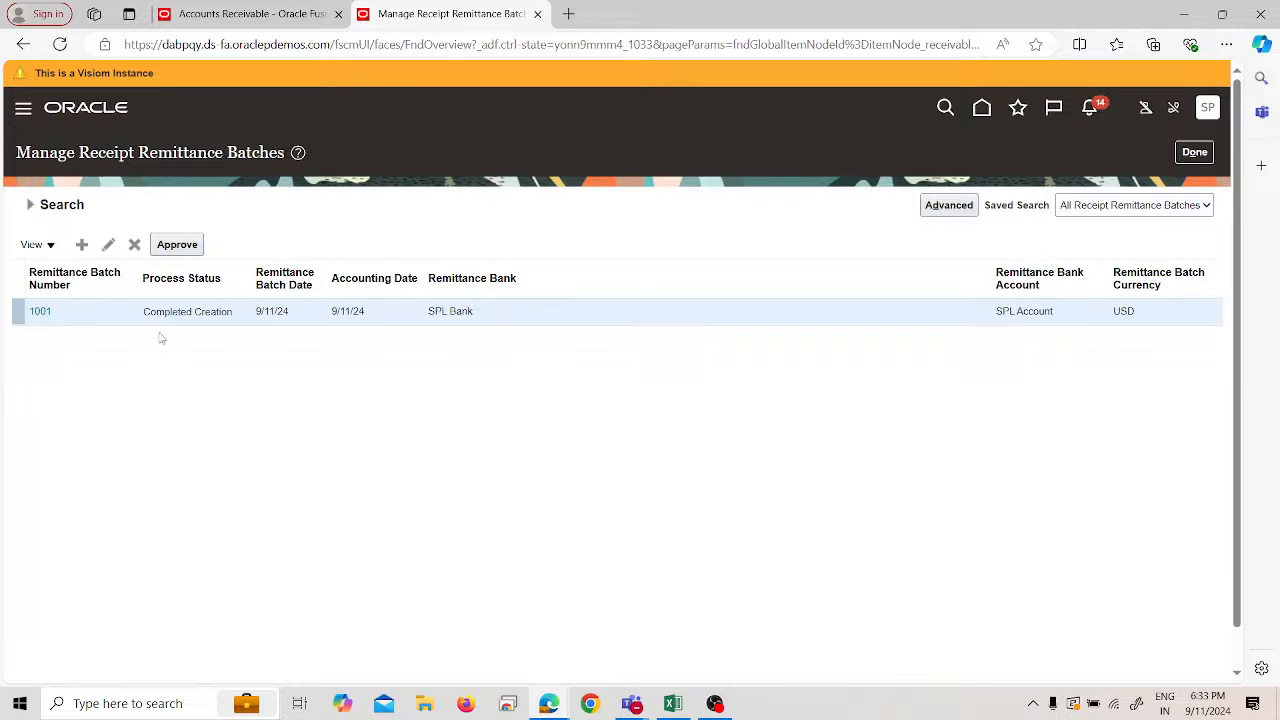
- Record remittance batch number 1001 in Excel cell H45 beside transaction 7001
key(alt+Tab)
key(alt+Tab)
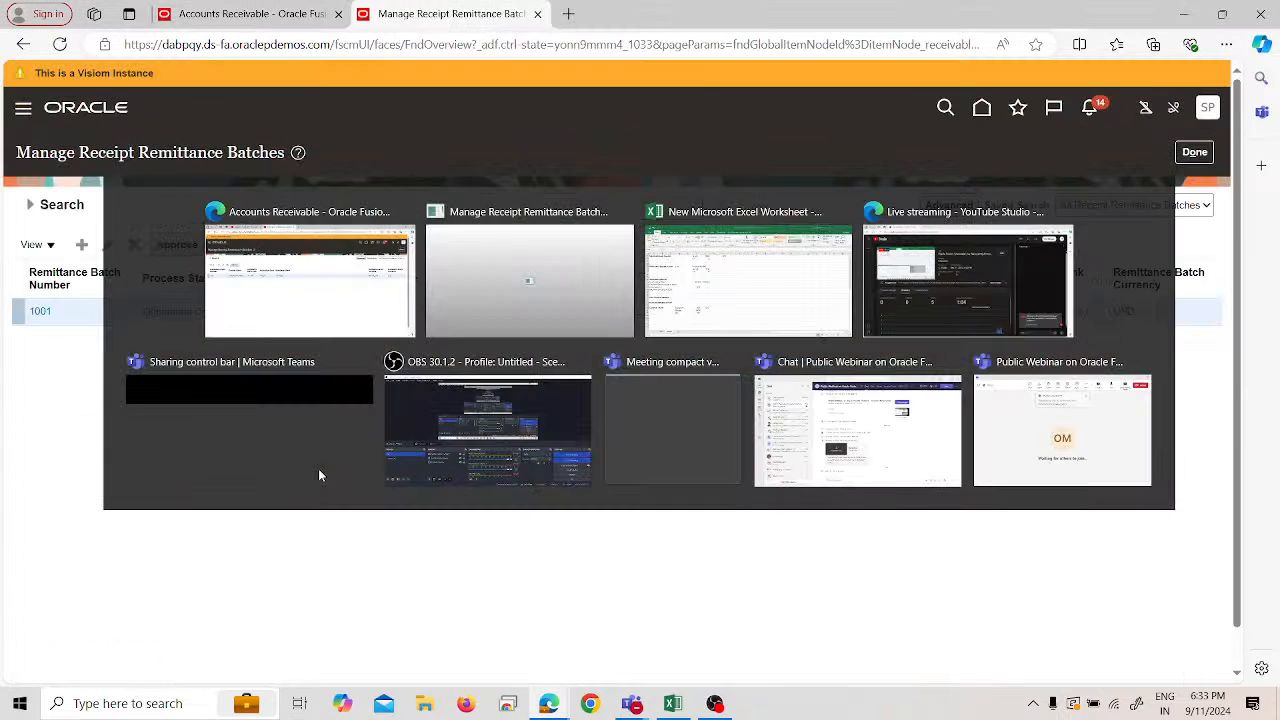
click(305, 10)
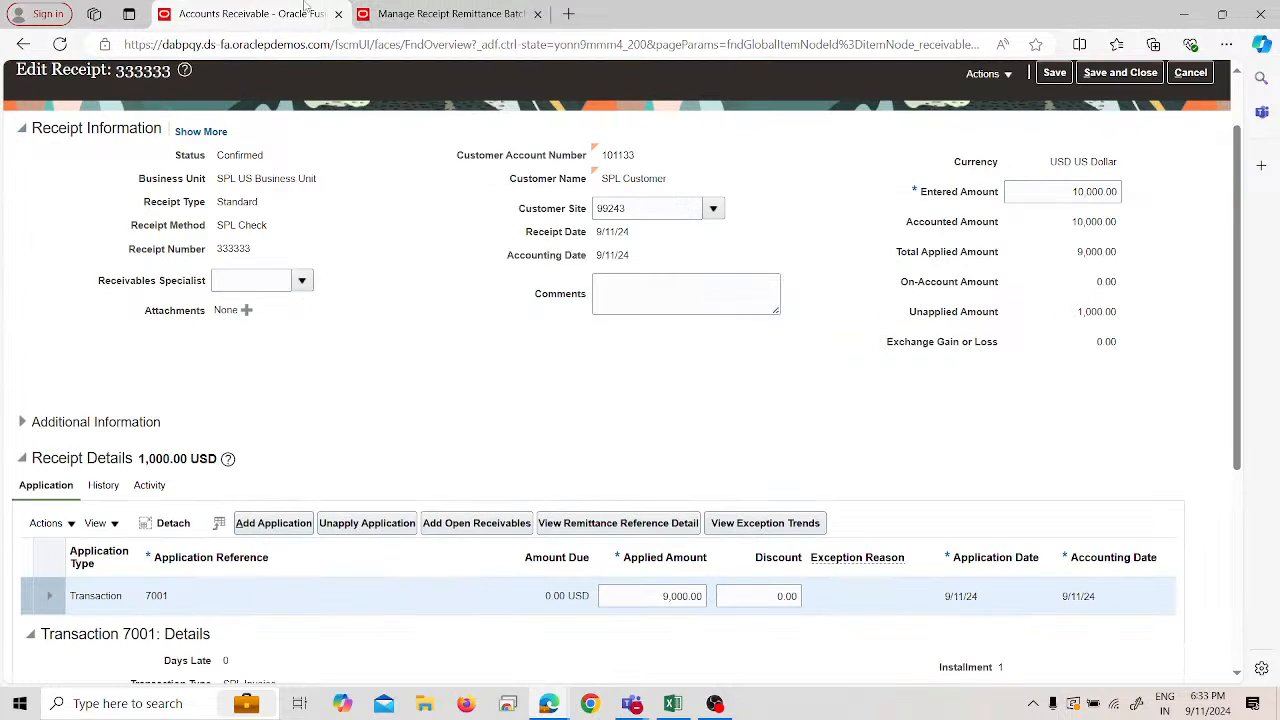
click(490, 13)
key(alt+Tab)
key(alt+Tab)
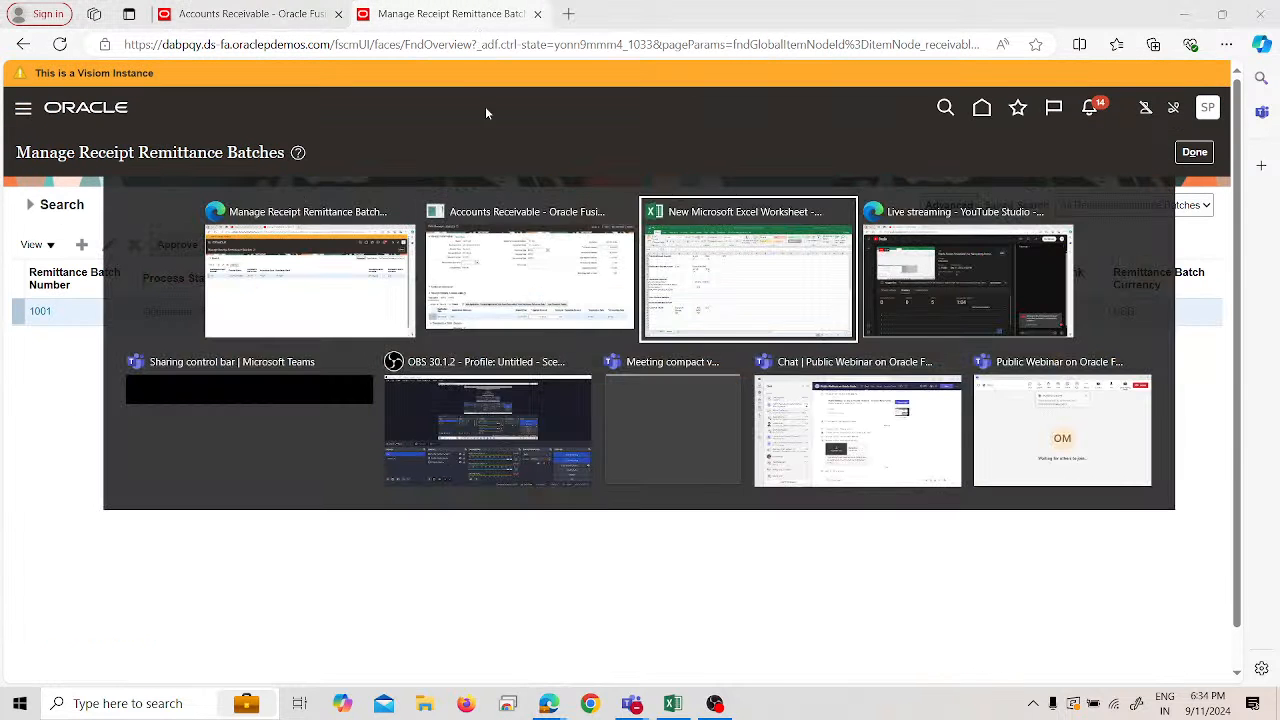
click(428, 512)
text(10)
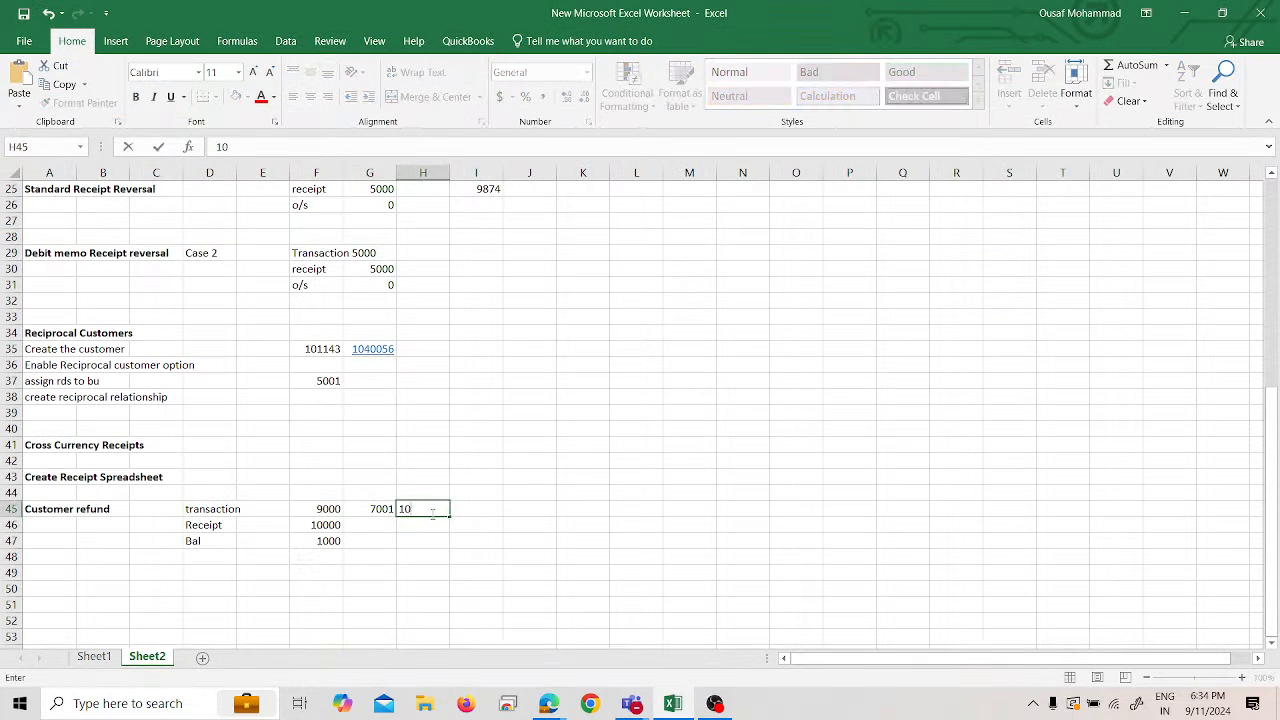
text(01)
key(Return)
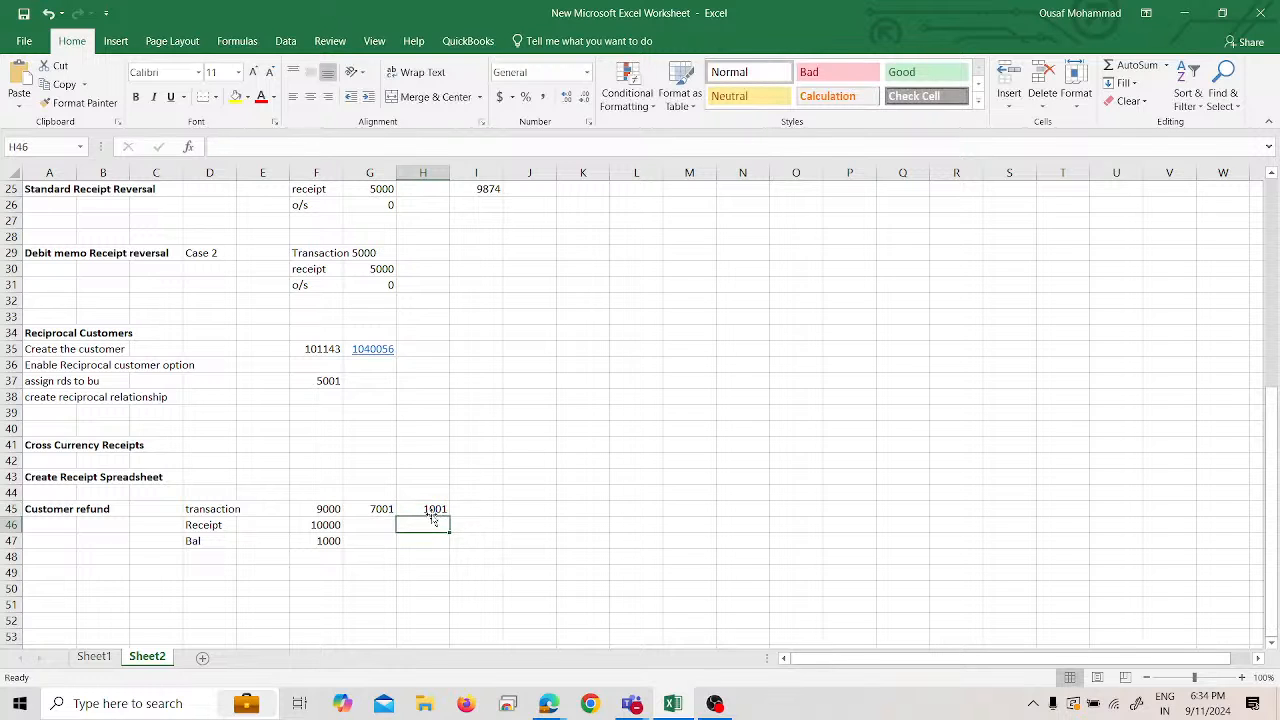
key(alt+Tab)
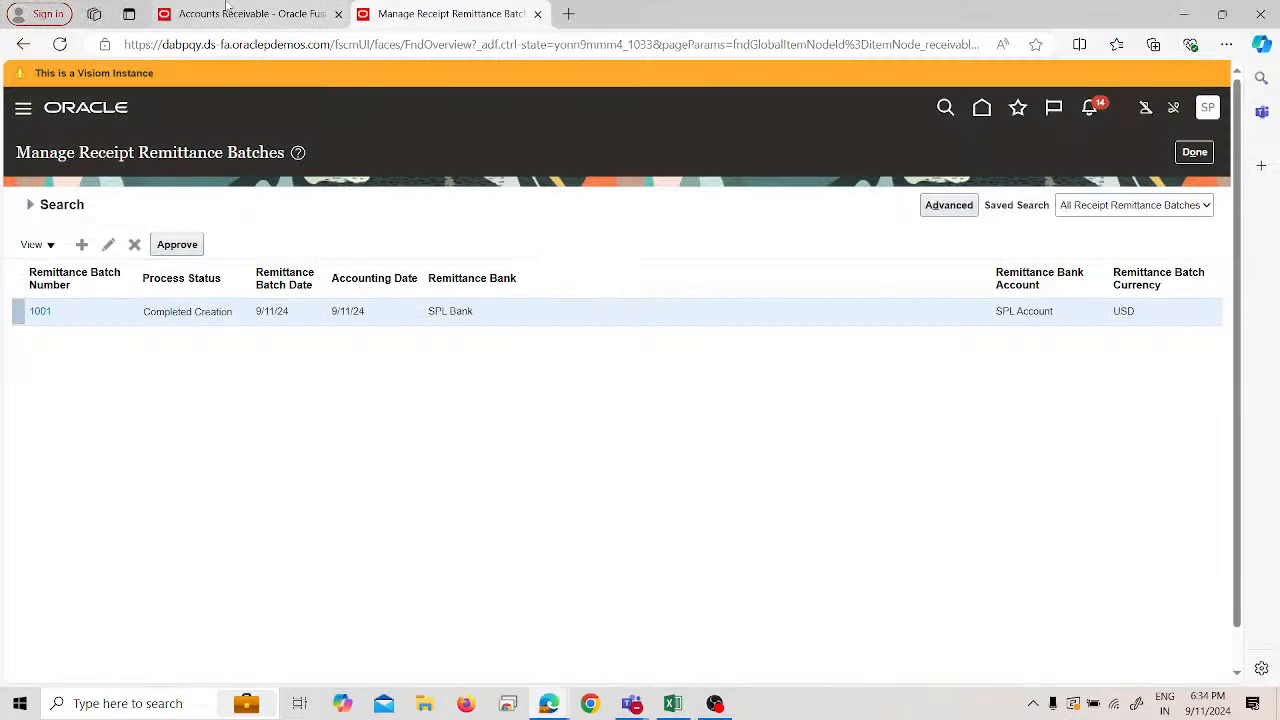
- Open remittance batch 1001's Add Receipts search and clear the 7001 receipt number
click(40, 312)
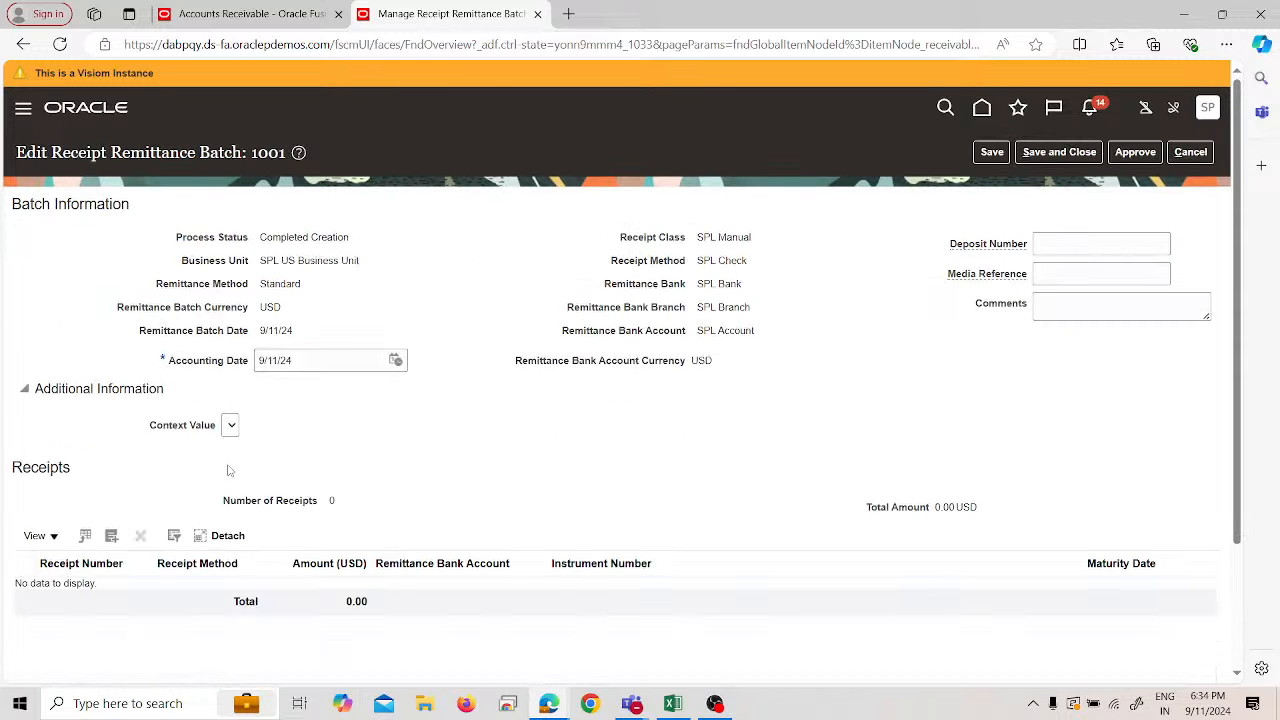
scroll(228, 470, down, 3)
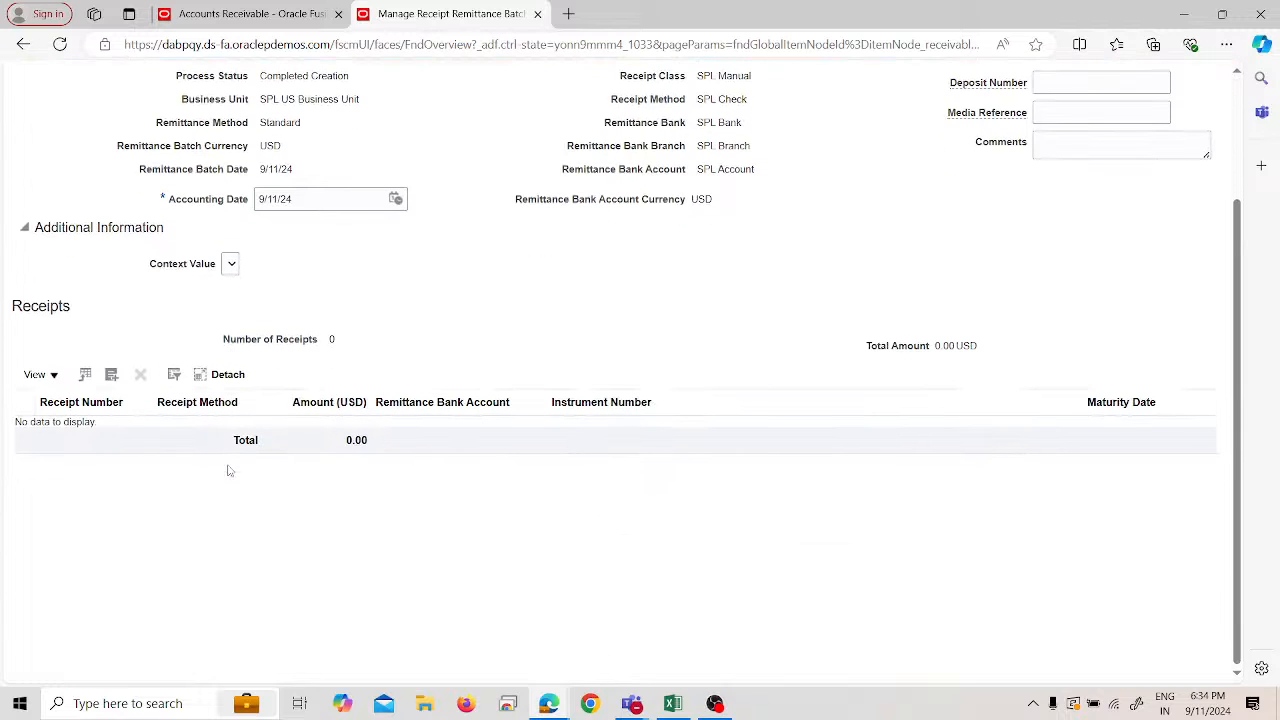
click(111, 377)
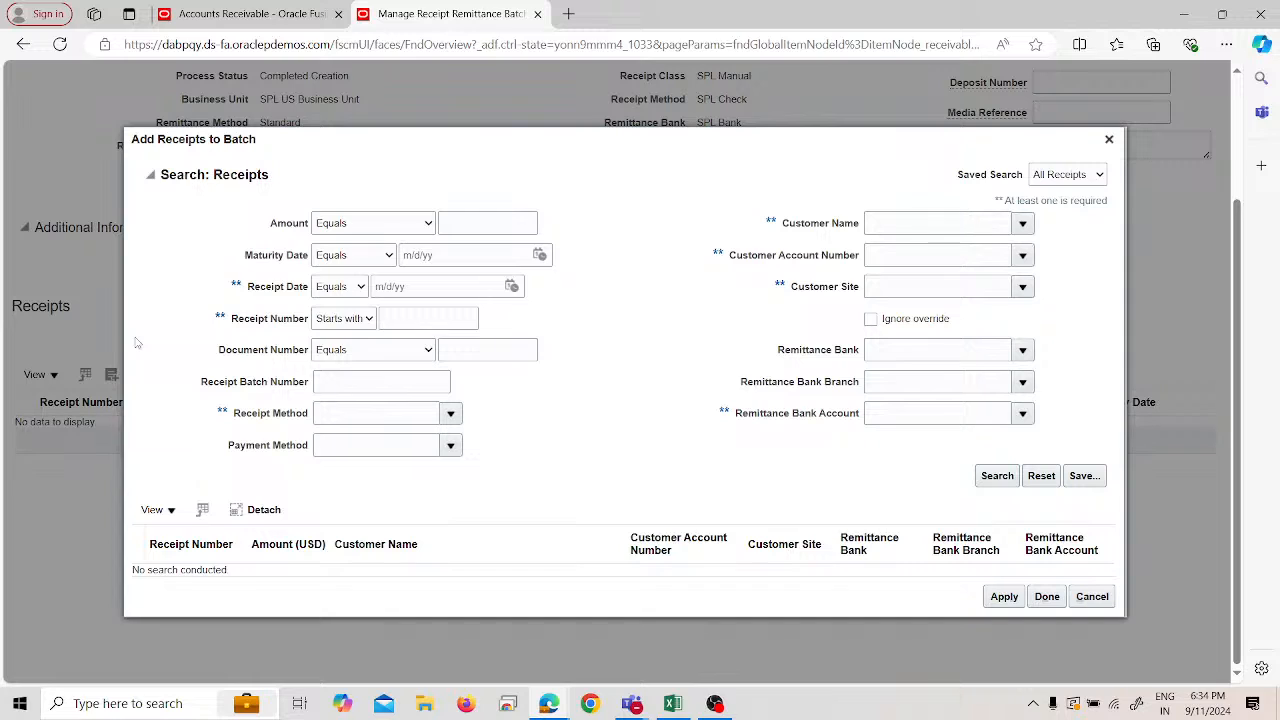
click(435, 319)
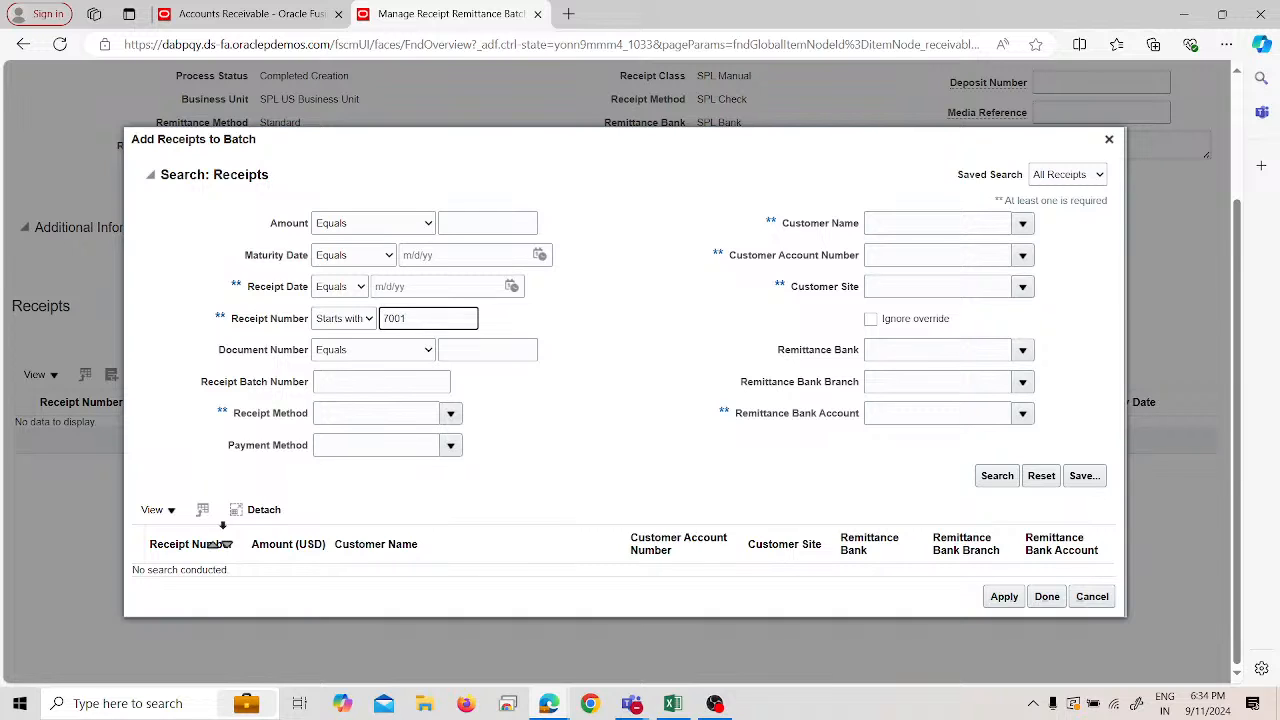
key(Return)
double_click(431, 318)
key(BackSpace)
- Search for receipts dated 9/11/24, then cancel without adding any
click(511, 287)
click(616, 396)
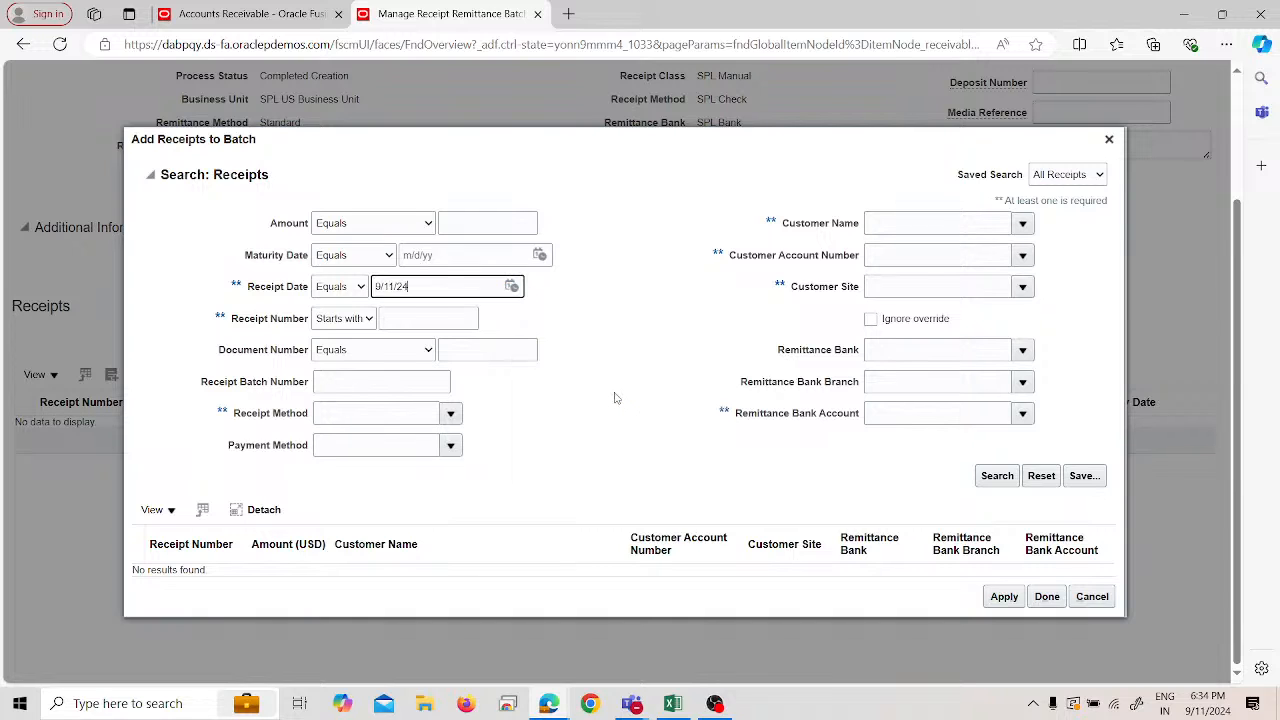
click(997, 600)
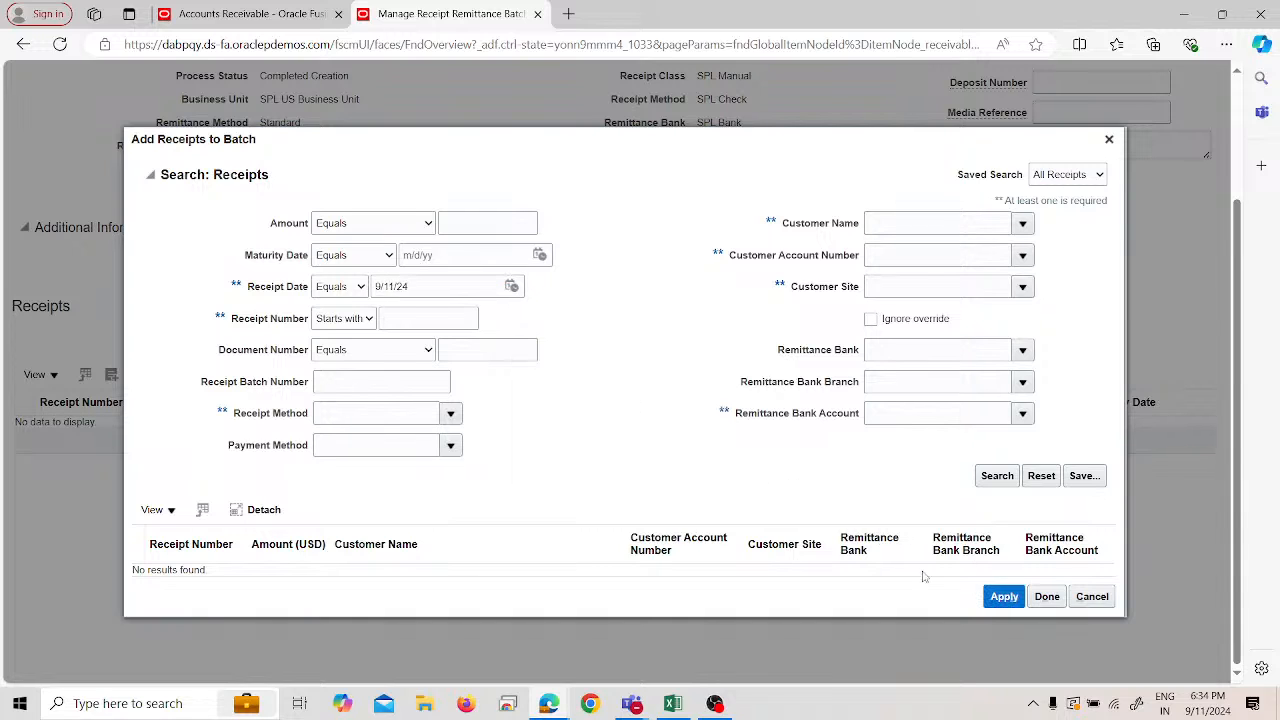
click(992, 477)
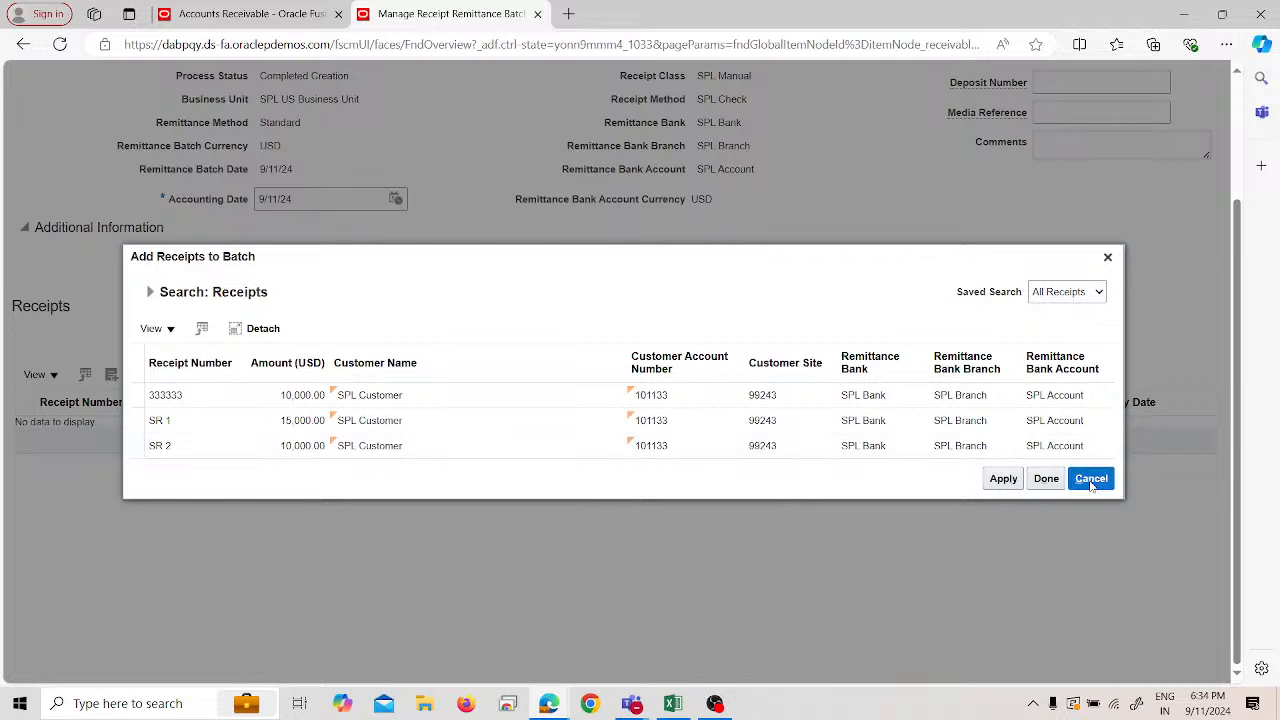
click(1052, 294)
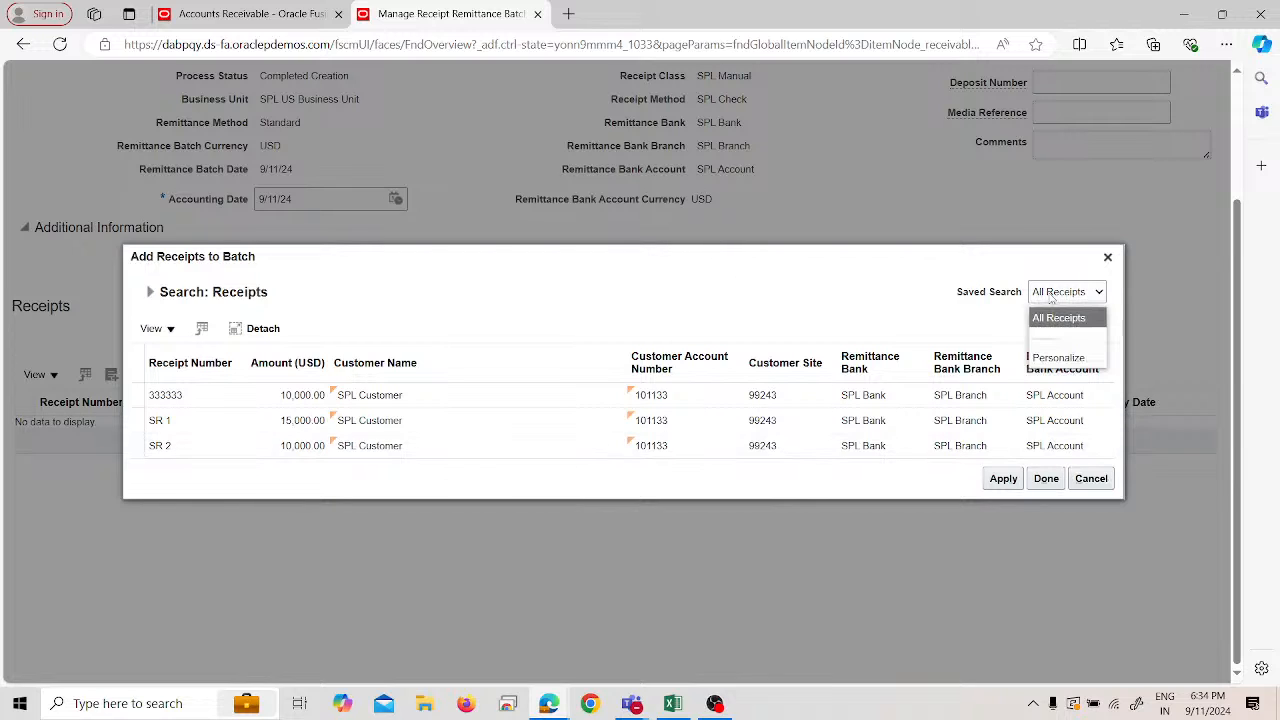
click(927, 297)
click(1093, 486)
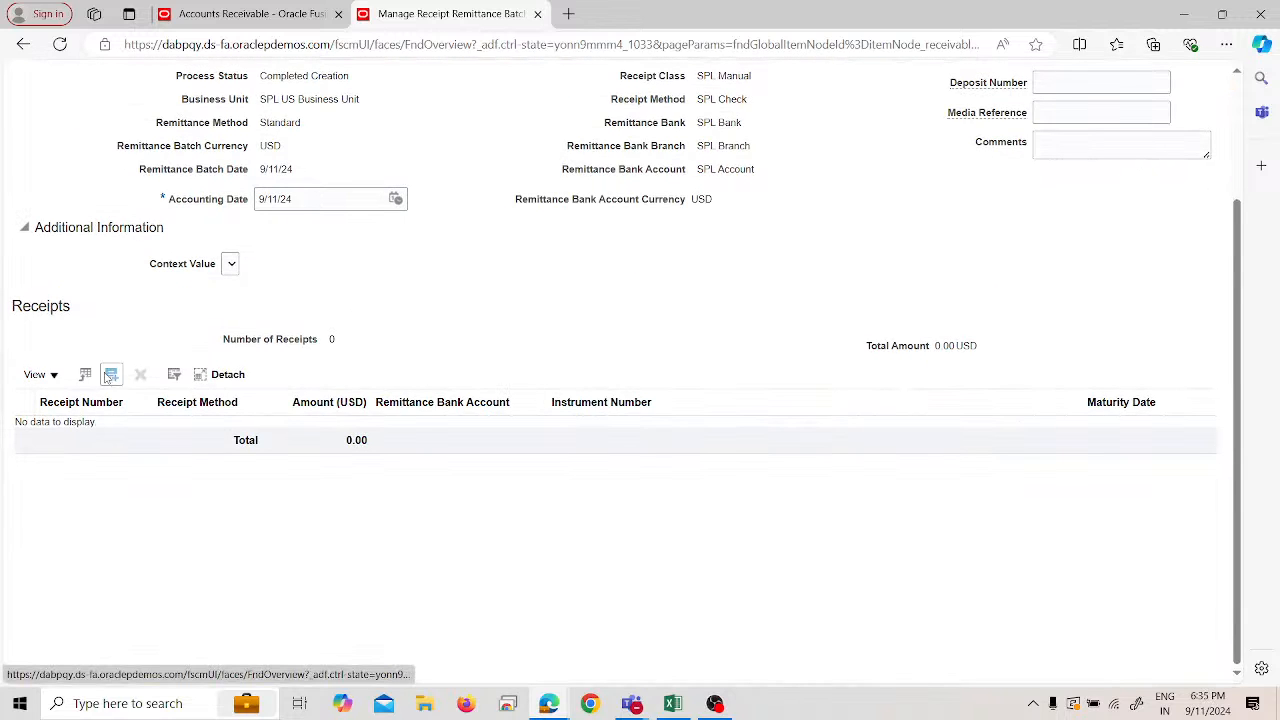
- Select receipt 333333 for 10,000.00 from the receipts list and apply it to batch 1001
scroll(160, 315, up, 1)
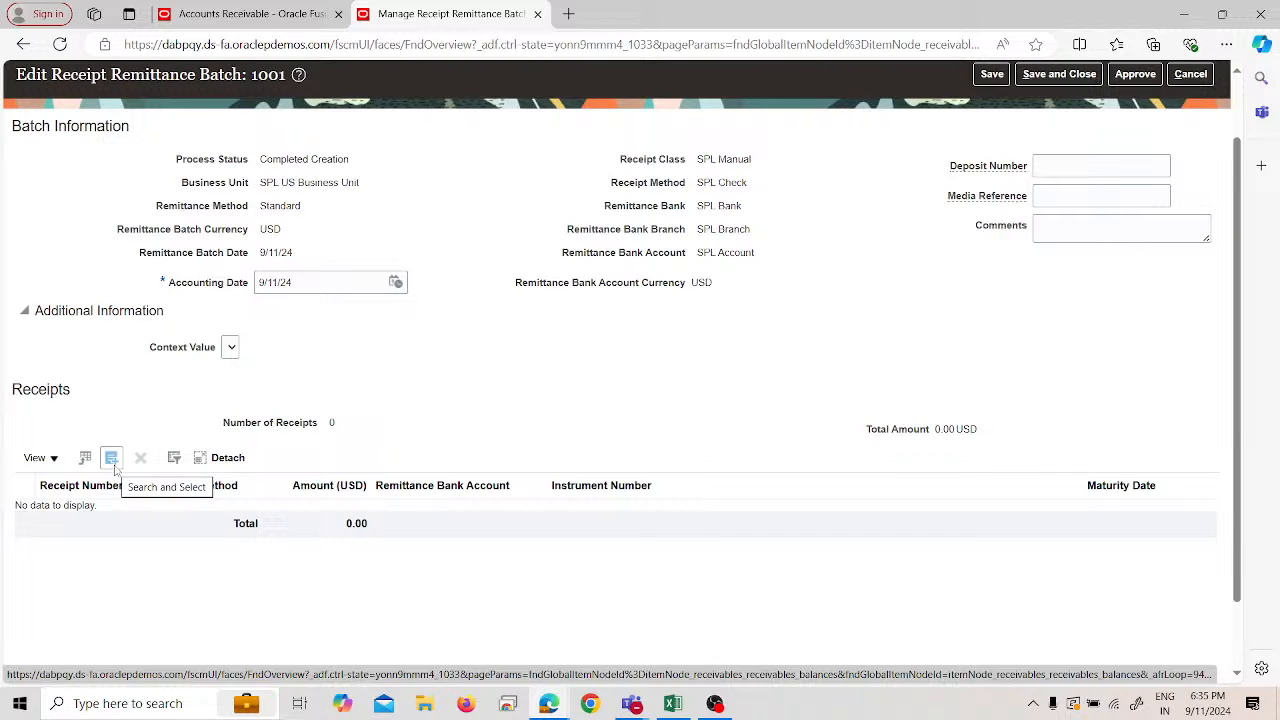
click(343, 4)
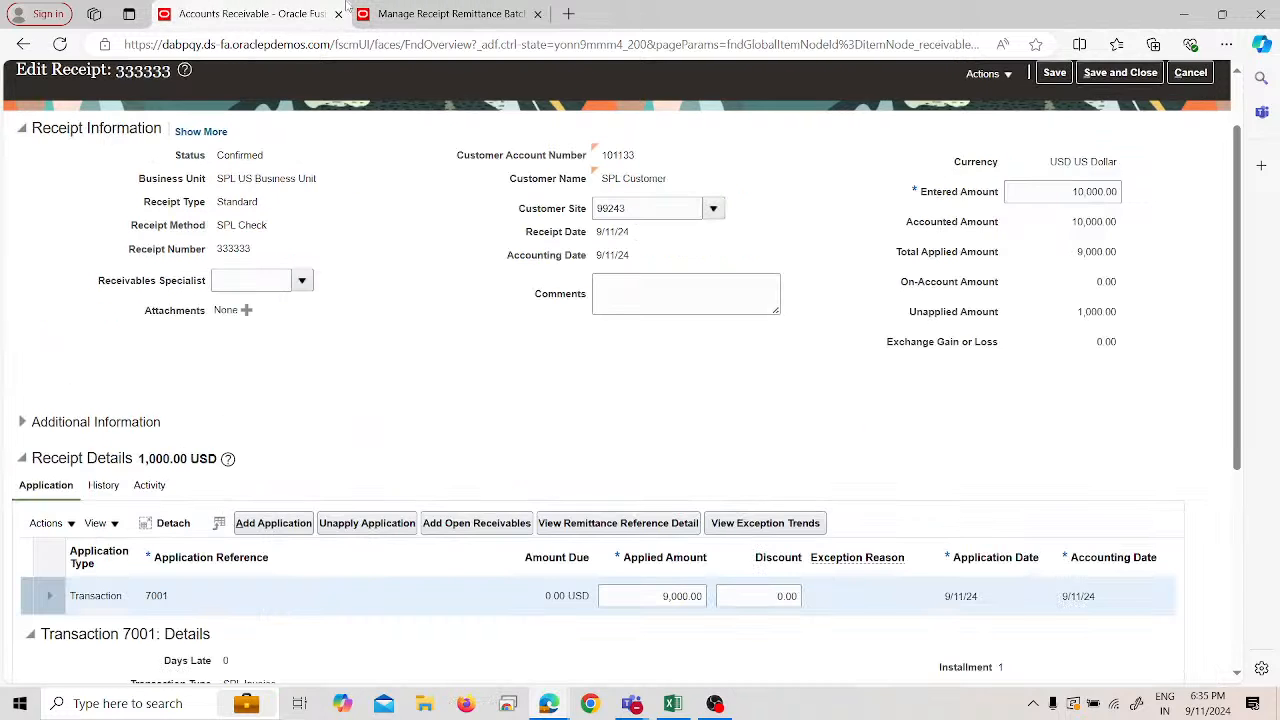
click(453, 4)
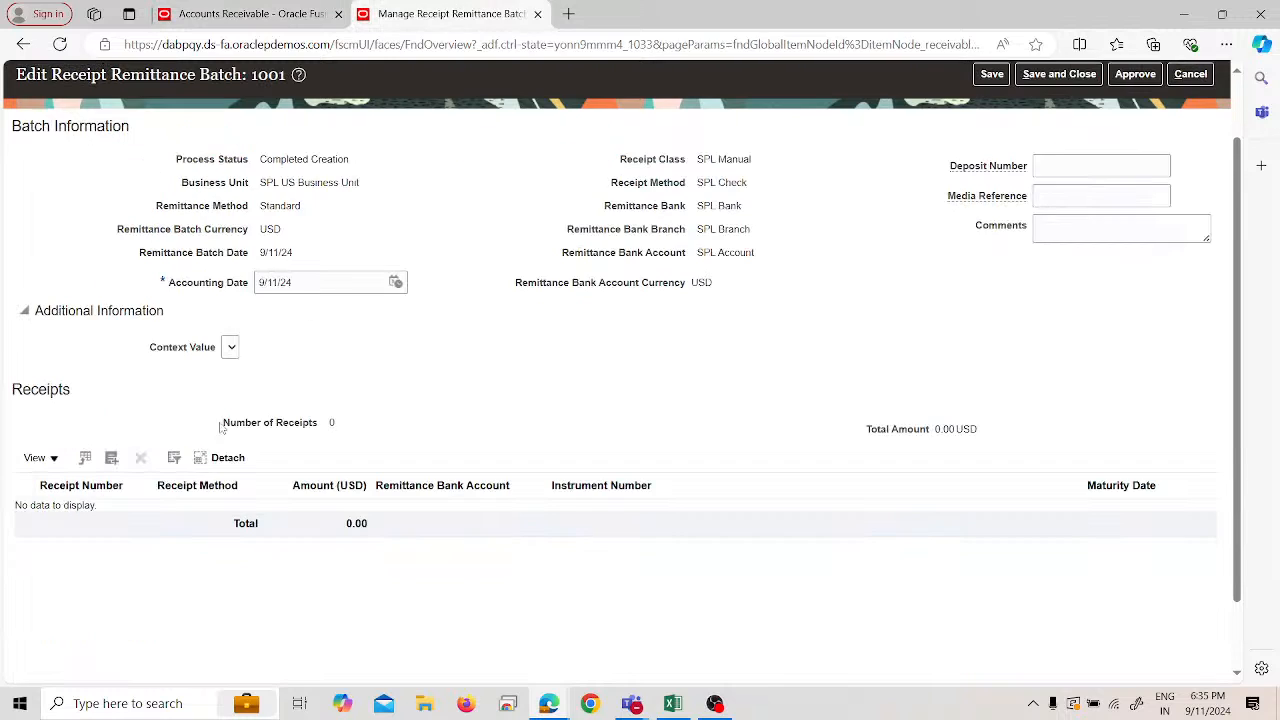
click(111, 457)
click(222, 399)
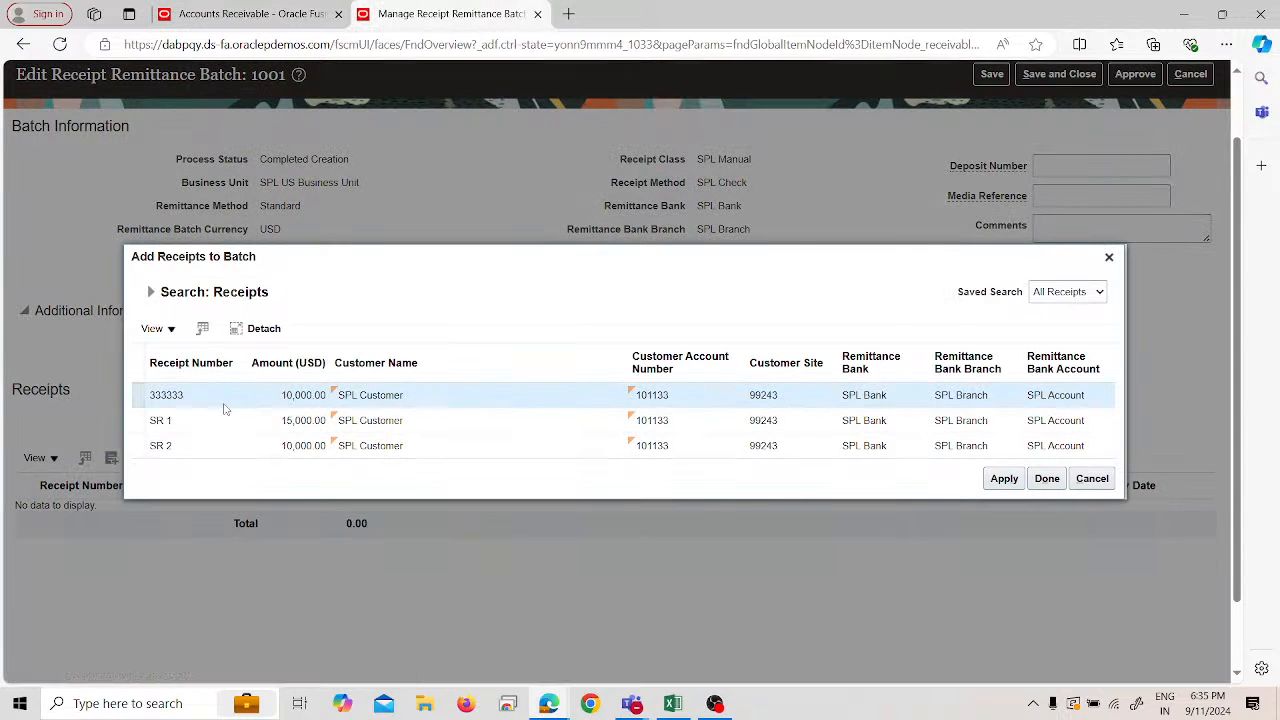
click(1000, 480)
- Finish adding receipt 333333 (10,000.00 USD) and submit remittance batch 1001 for approval
click(1039, 477)
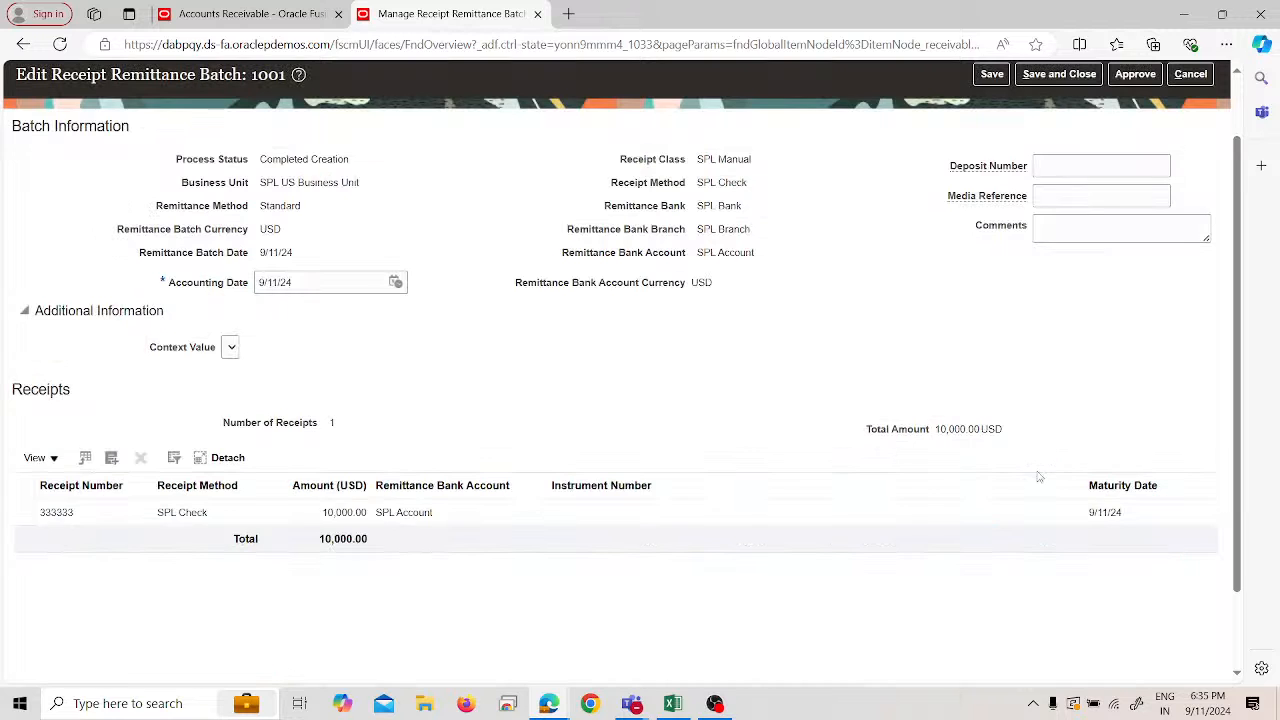
click(30, 514)
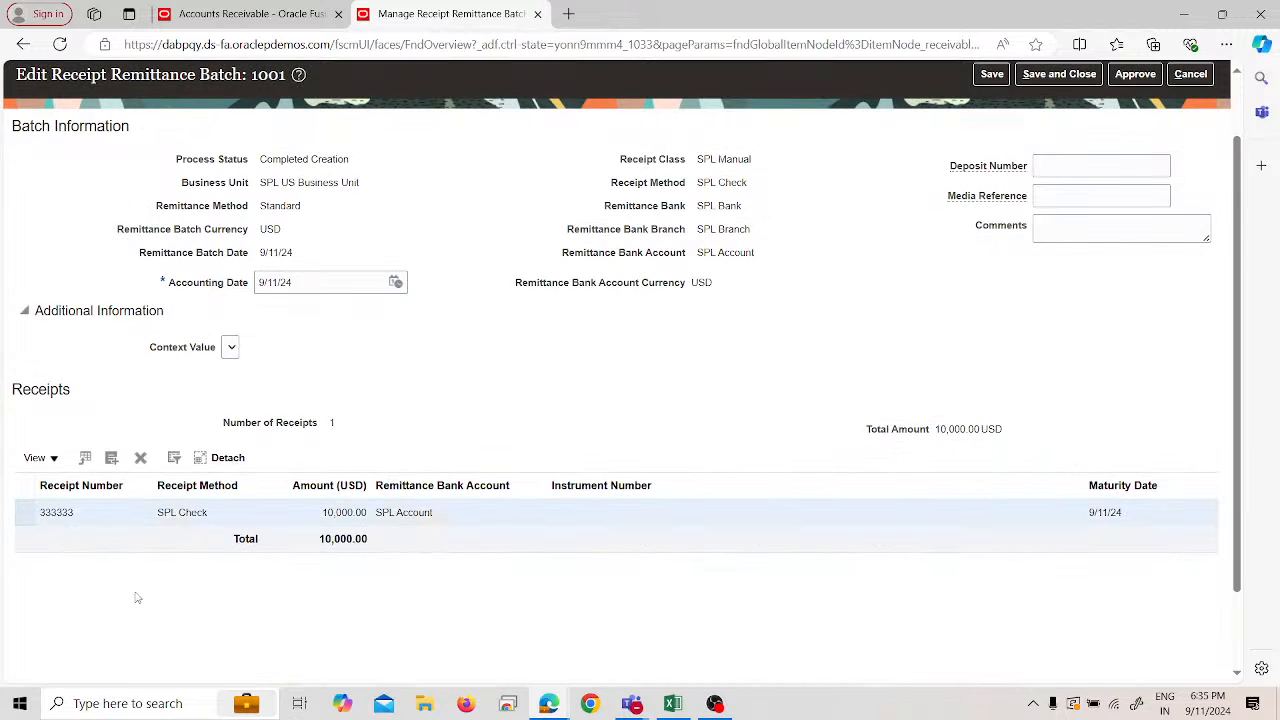
scroll(871, 366, up, 2)
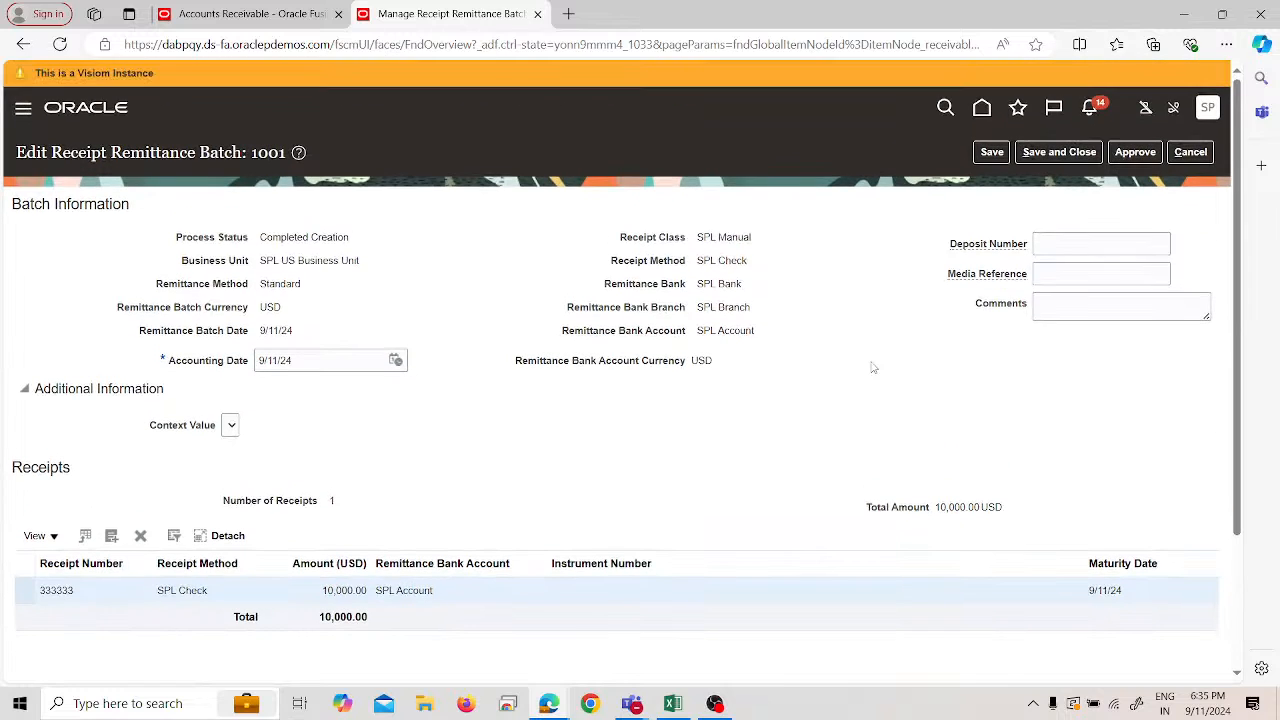
click(1133, 155)
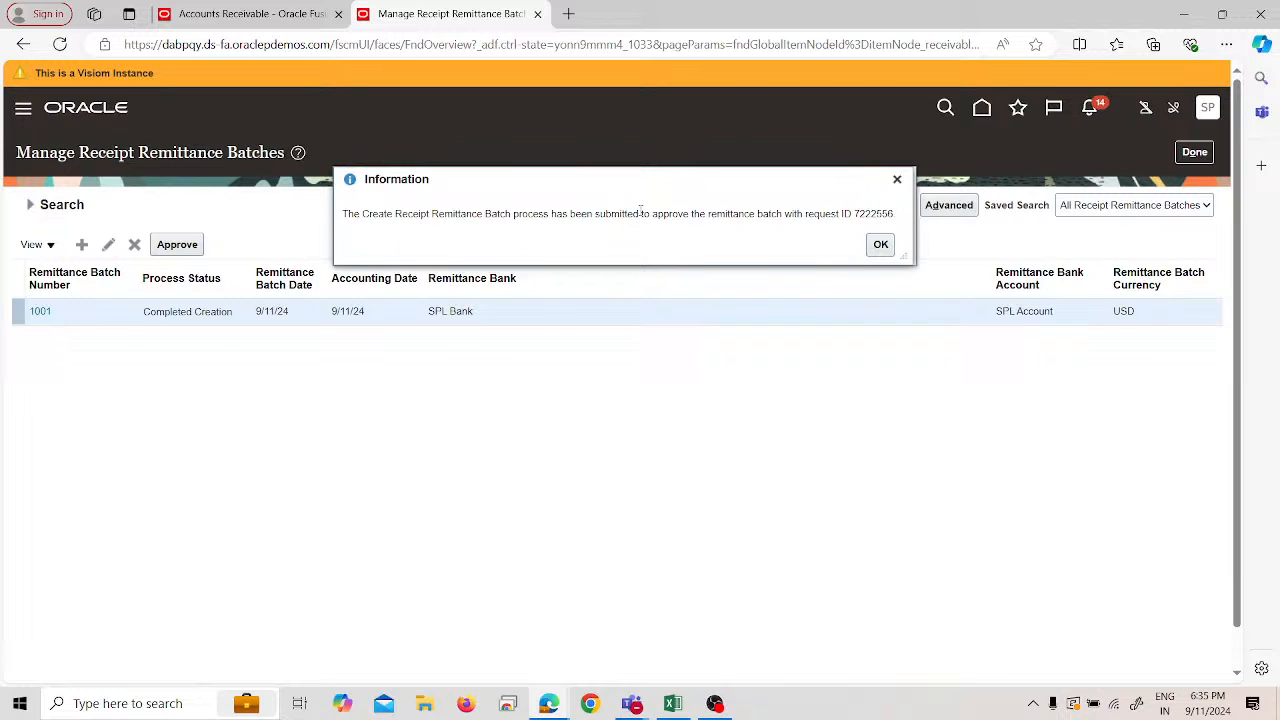
click(882, 247)
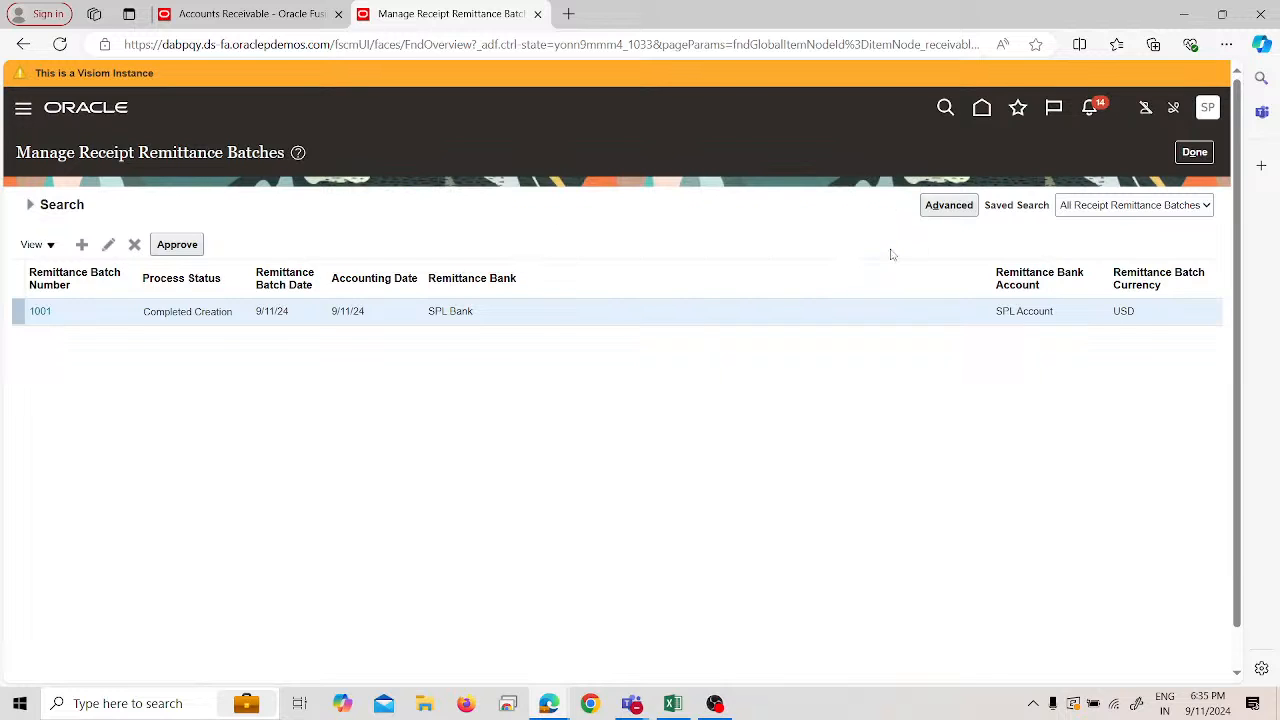
click(177, 244)
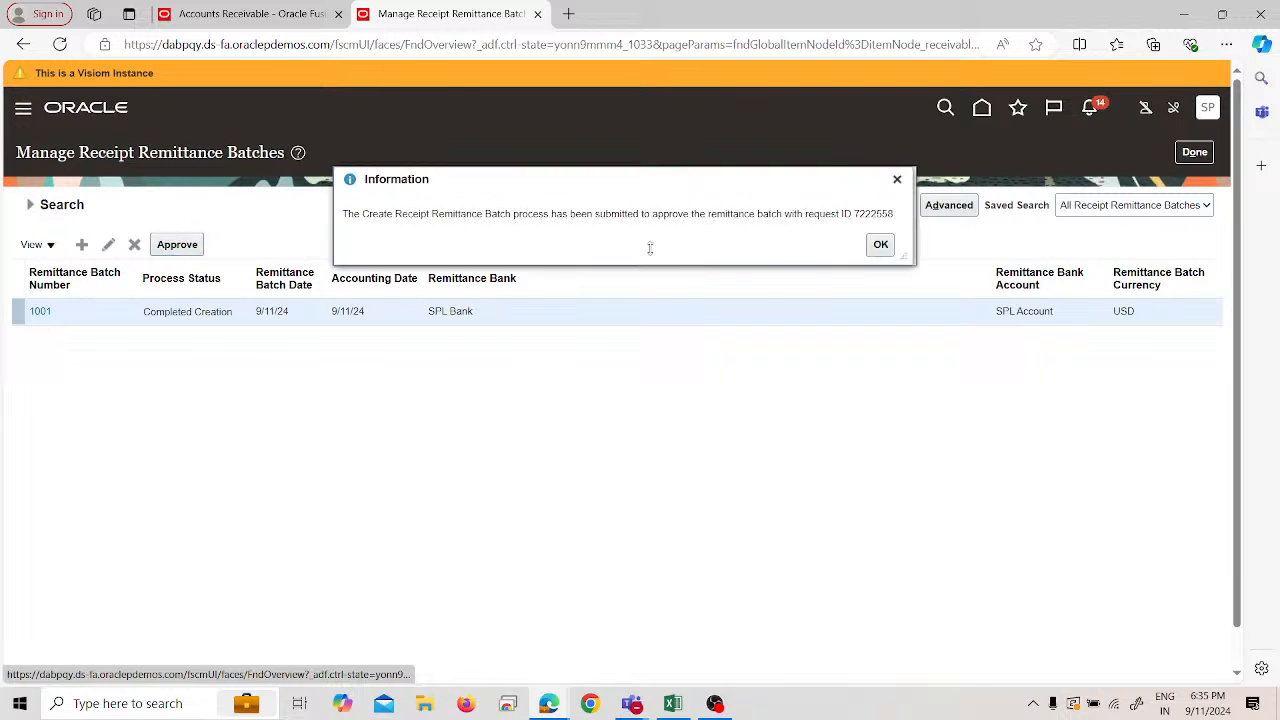
click(880, 249)
click(177, 244)
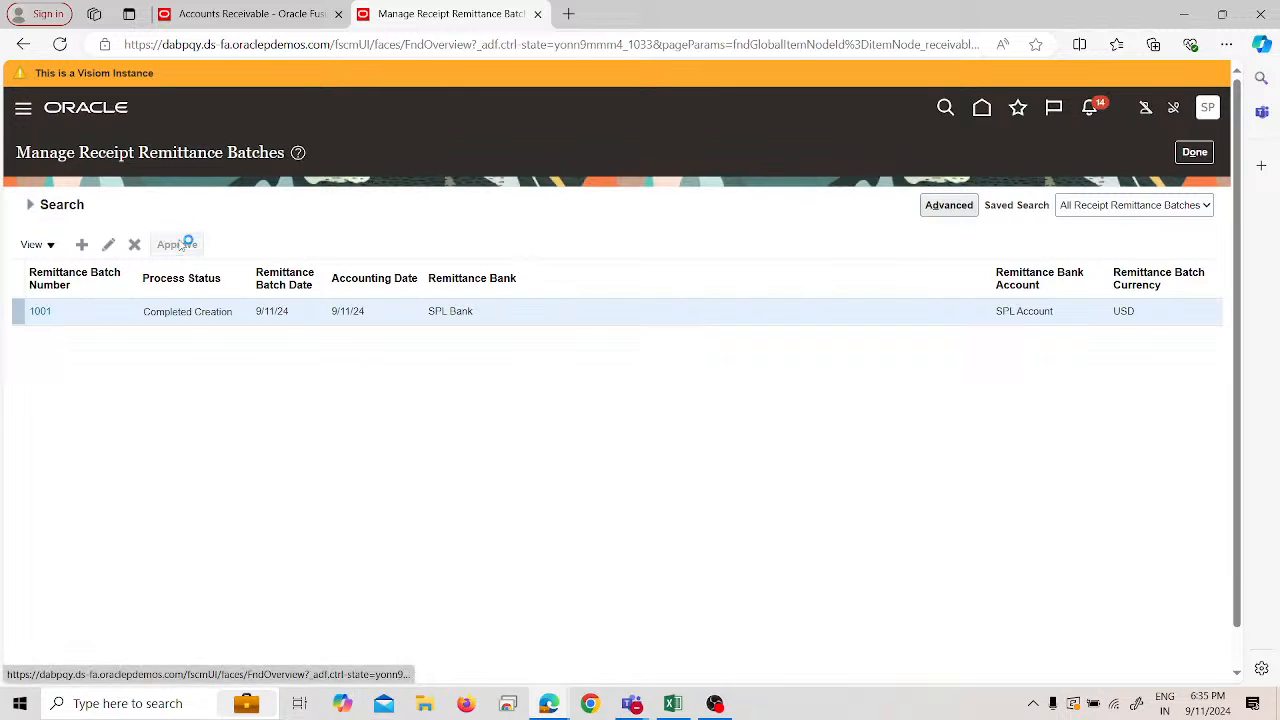
click(880, 250)
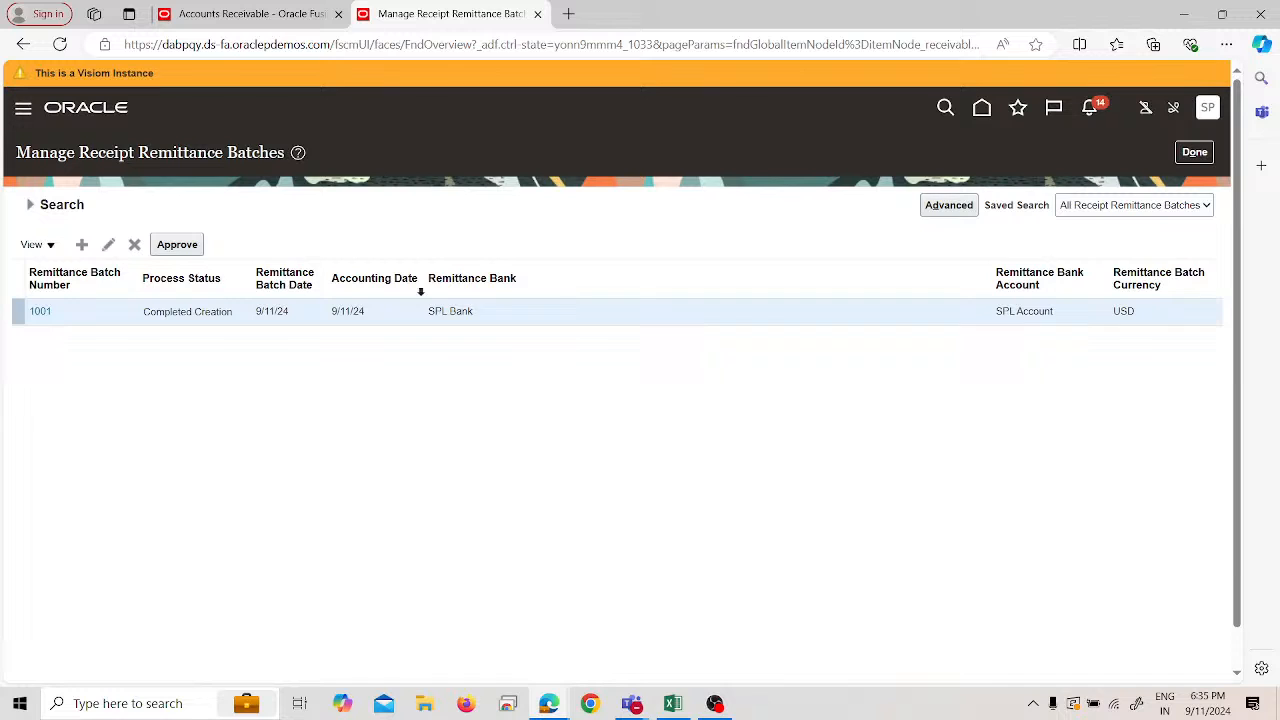
- Reopen remittance batch 1001, save it and close it back to the batch list
click(42, 310)
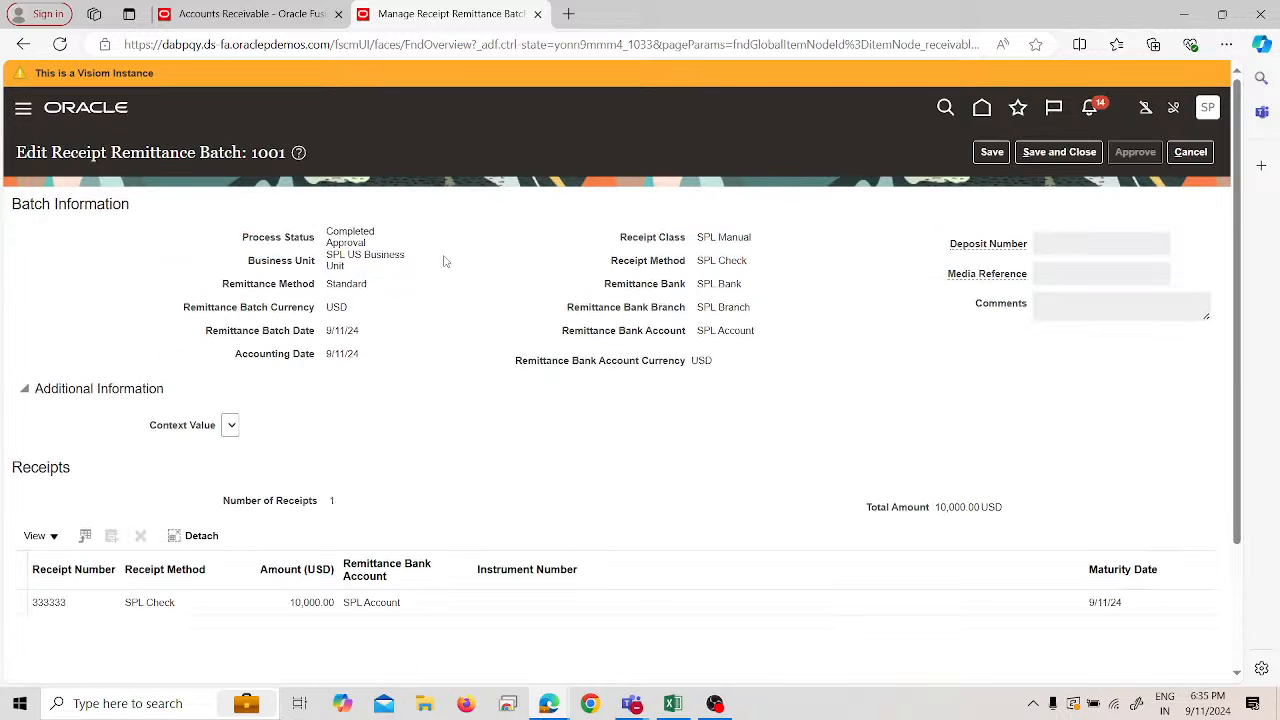
click(982, 157)
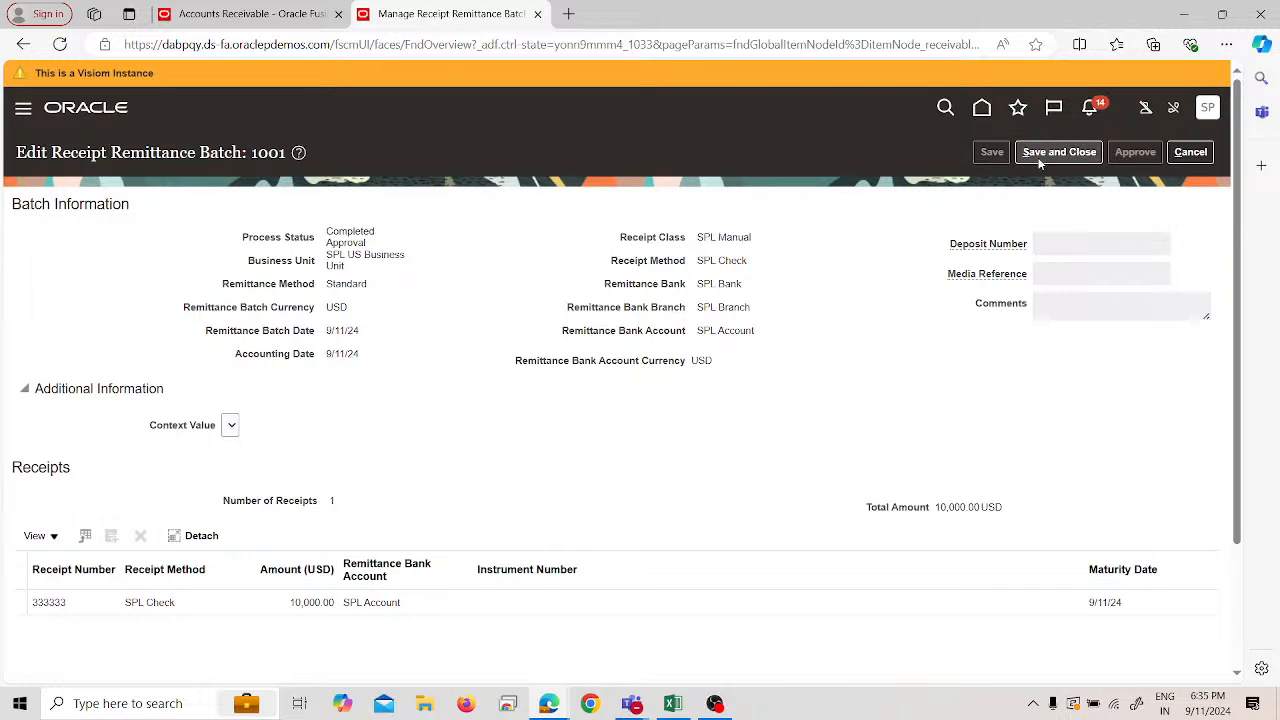
click(1046, 158)
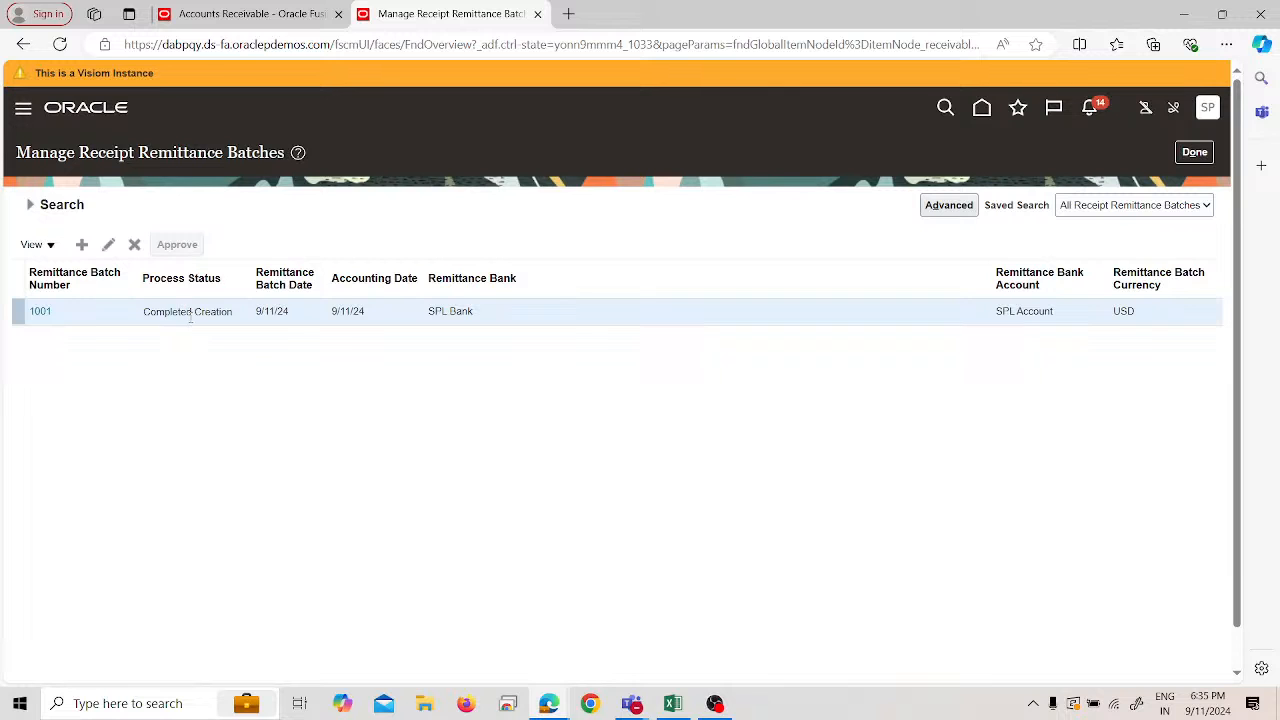
- Try to save and close receipt 333333, then dismiss the record-changed error
click(254, 12)
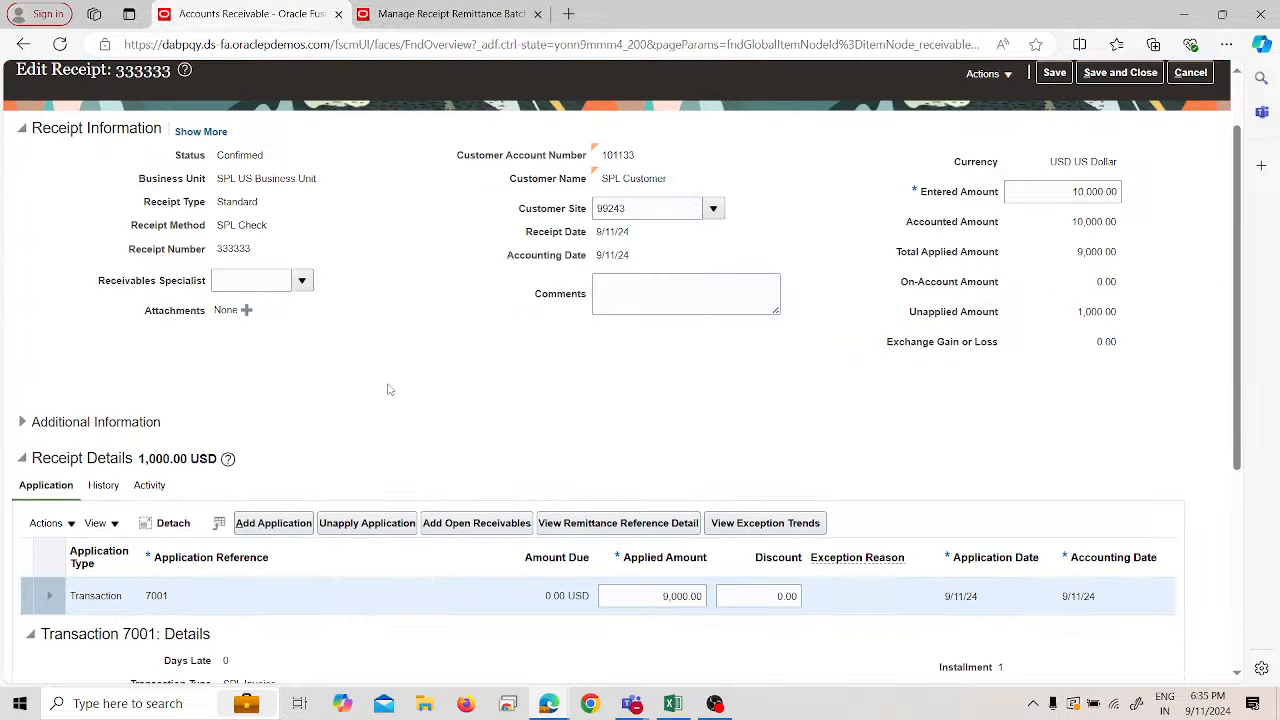
scroll(386, 386, down, 2)
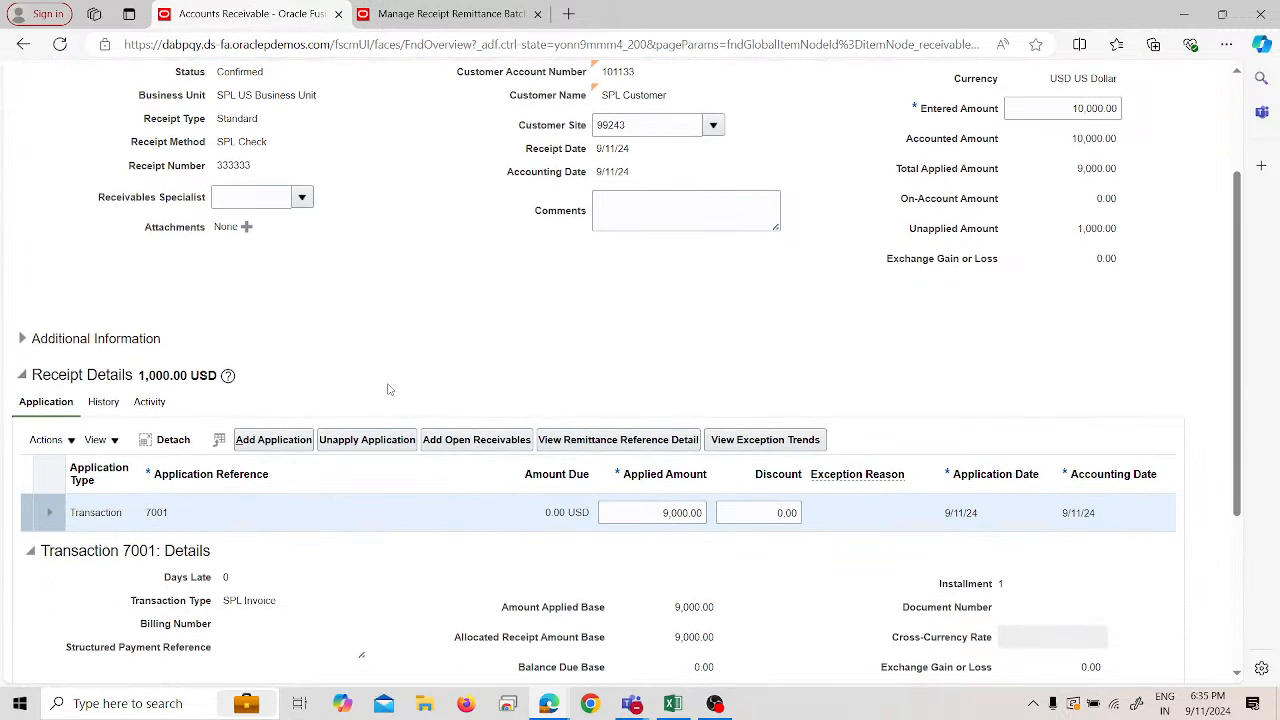
click(38, 445)
mouse_move(80, 418)
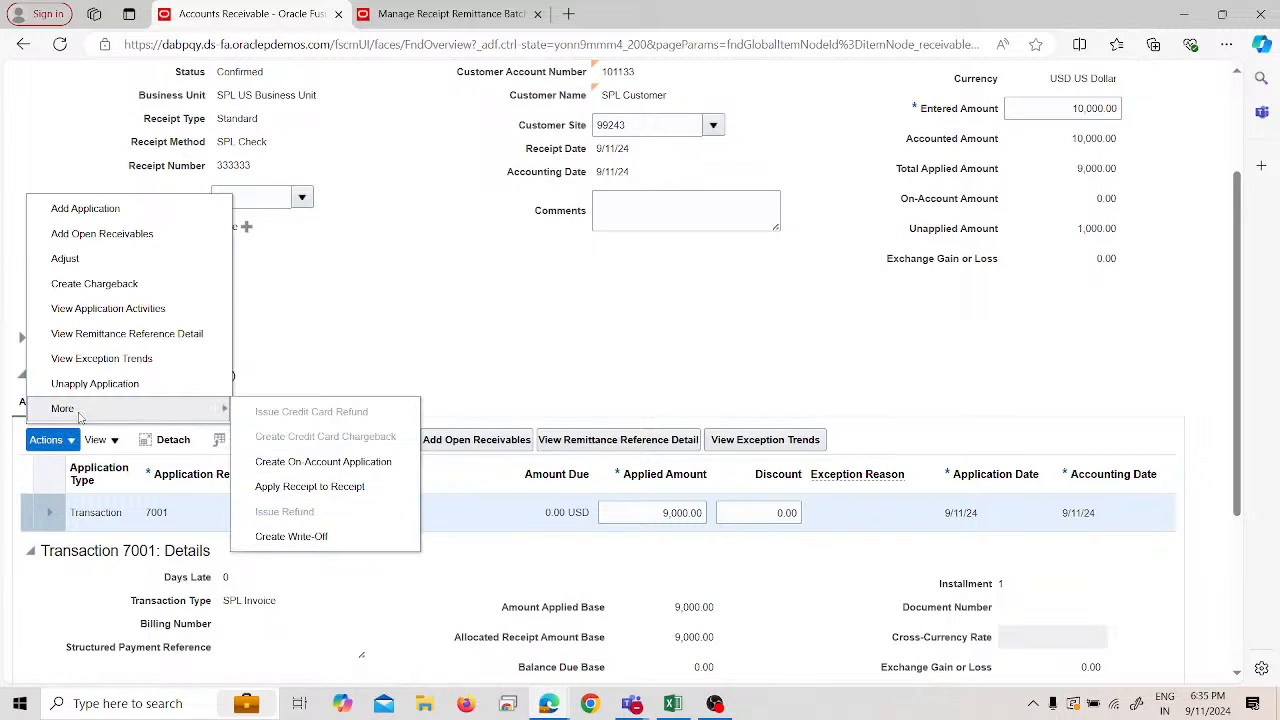
click(380, 354)
scroll(352, 384, up, 3)
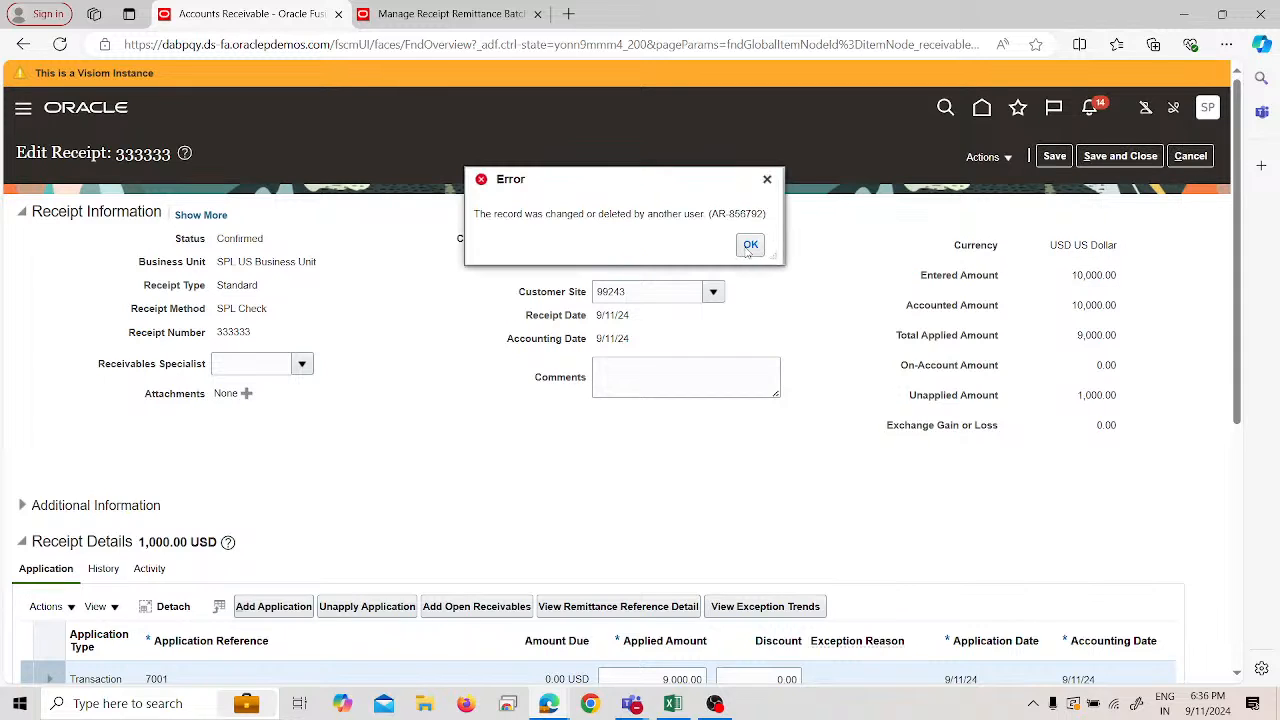
click(750, 245)
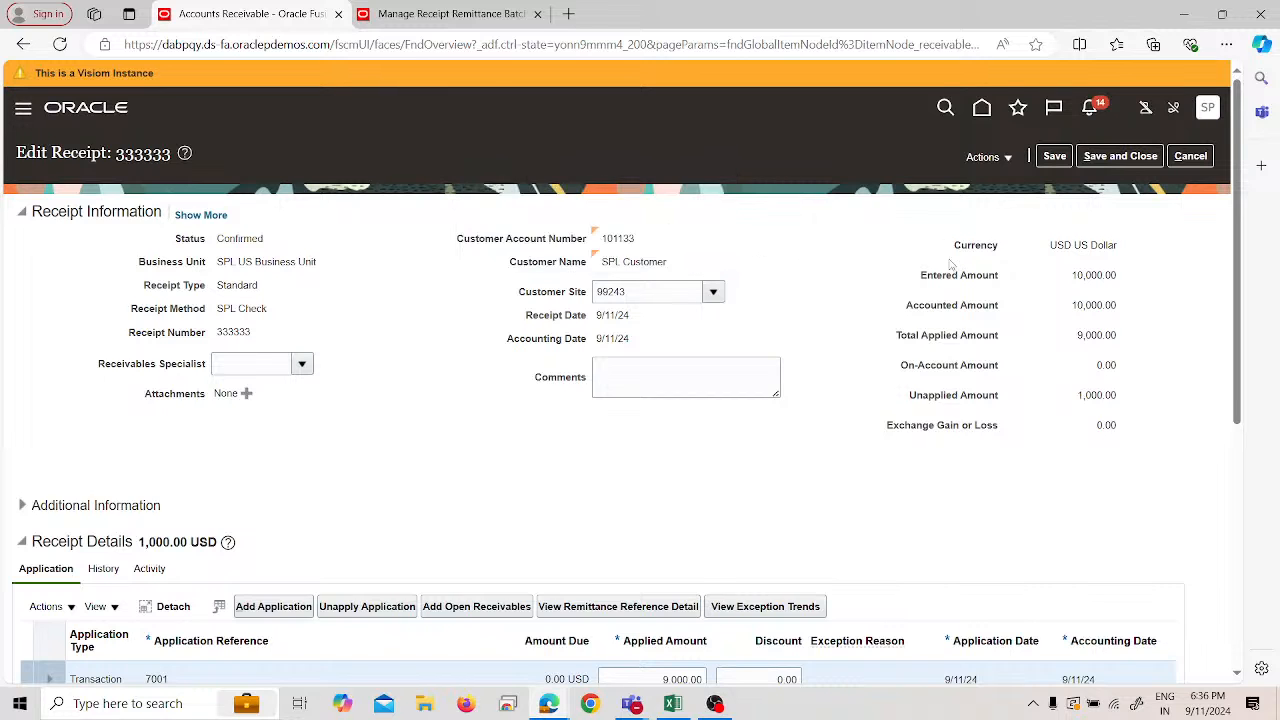
- Recheck the receipt's Actions > More list, then cancel out of receipt 333333 without changes
scroll(477, 452, down, 3)
click(48, 356)
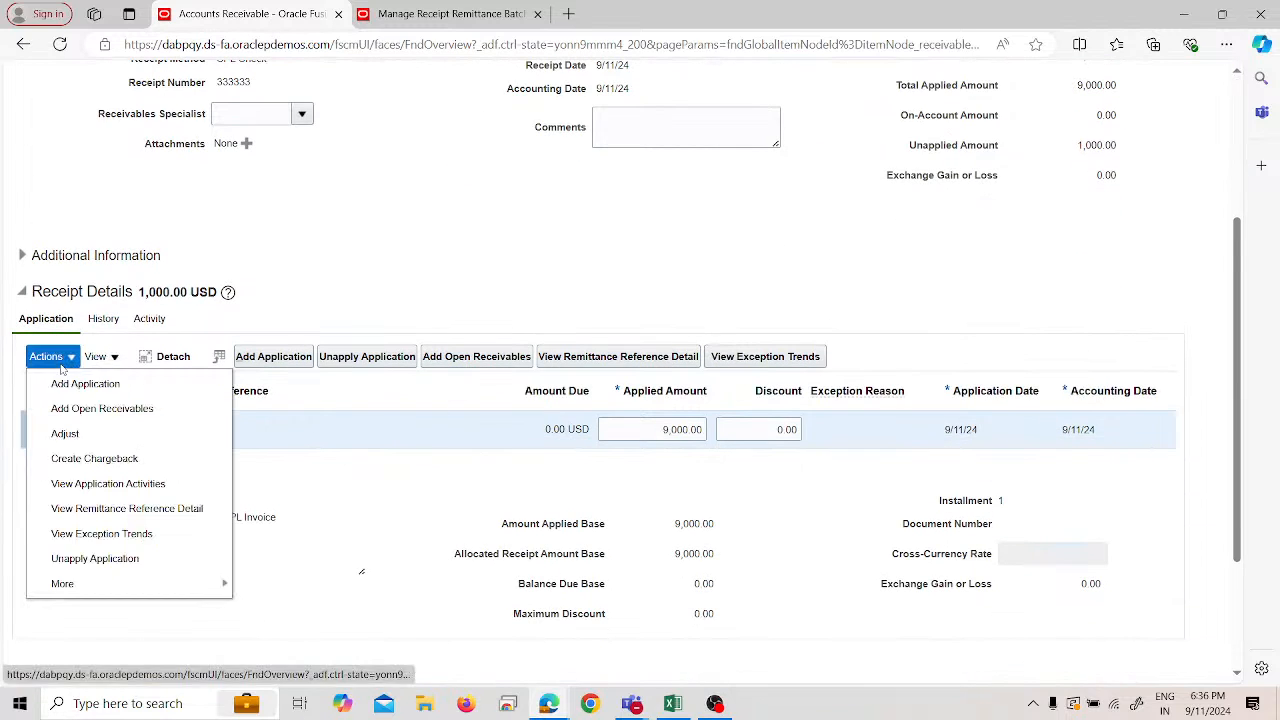
mouse_move(157, 584)
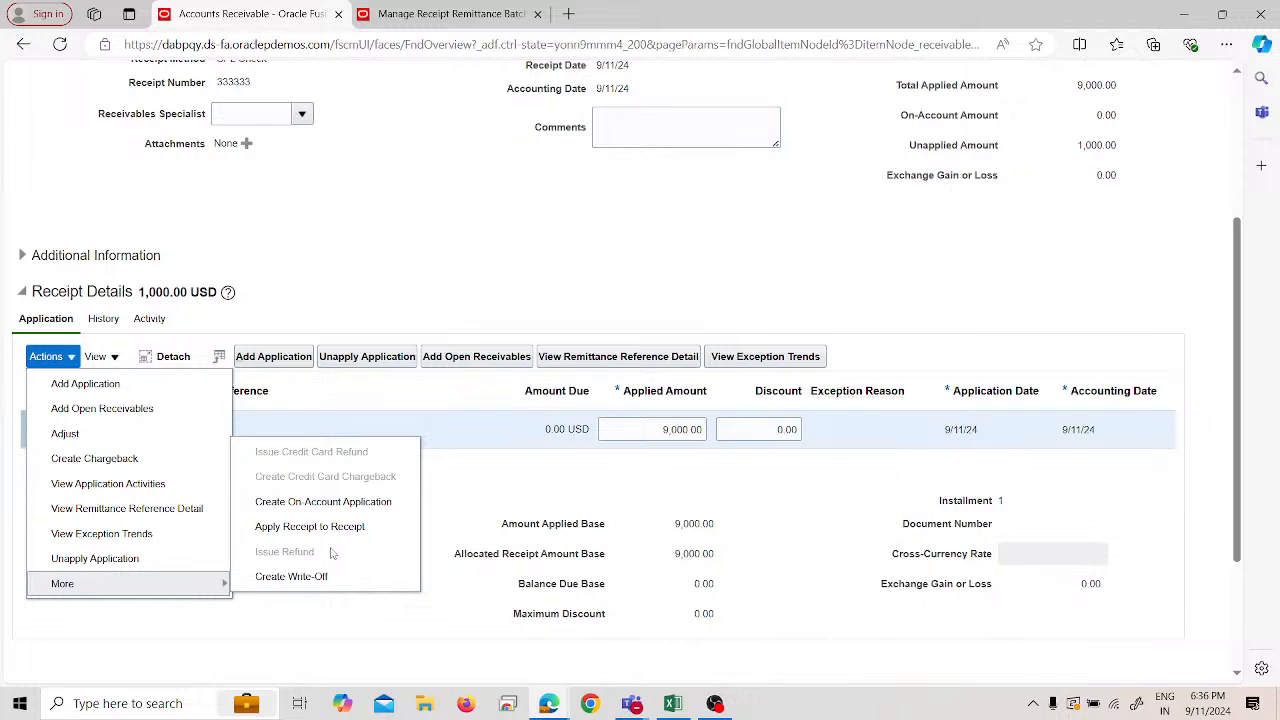
click(540, 255)
scroll(665, 292, up, 3)
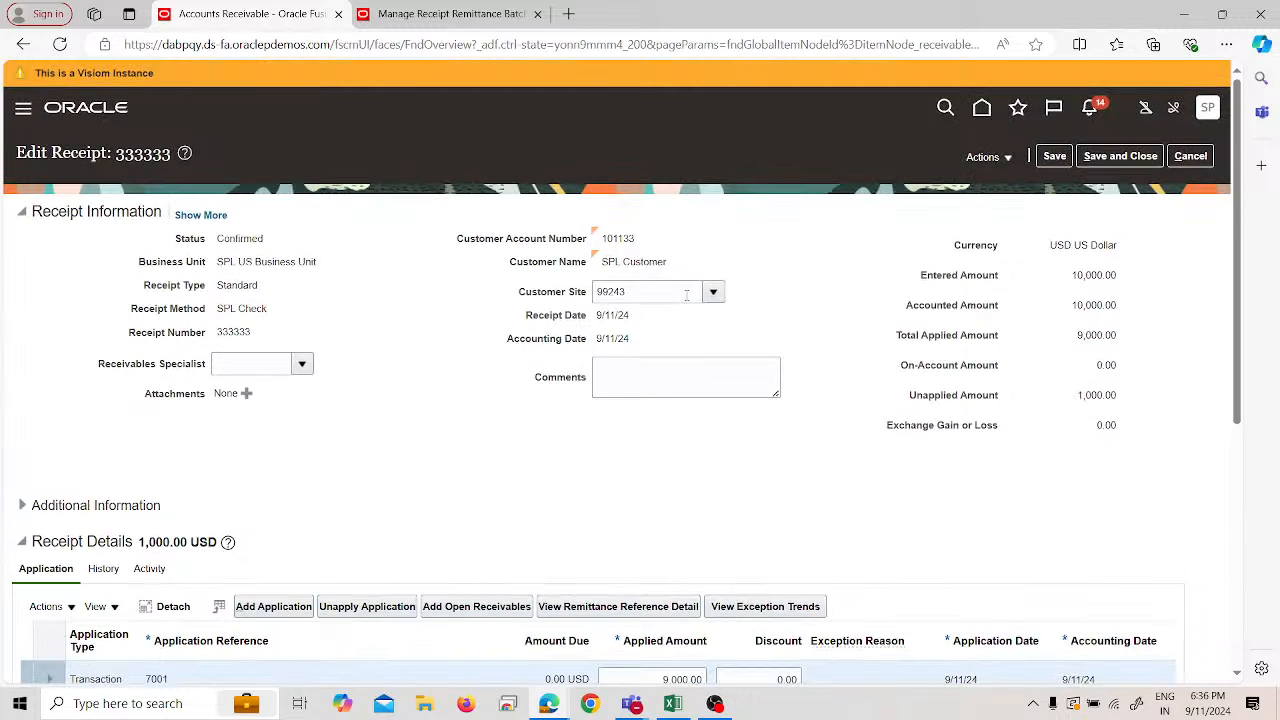
click(1206, 158)
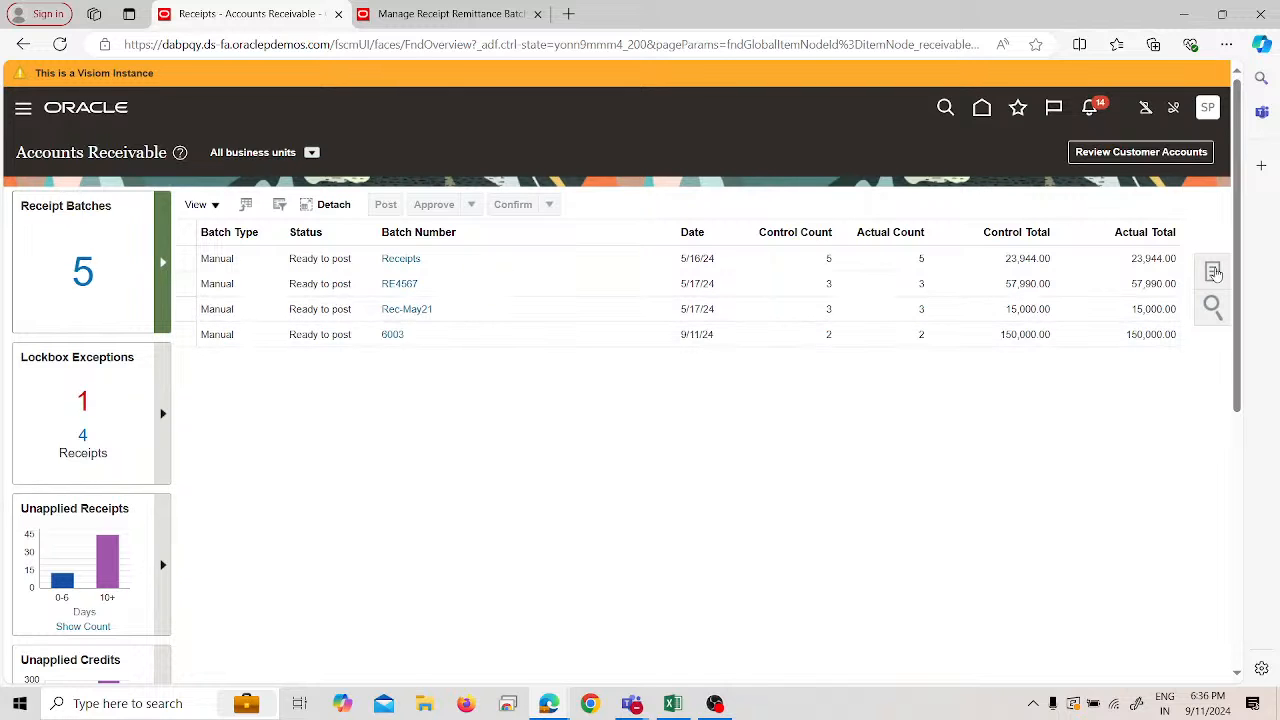
- Search receipts for number 33333 and open receipt 333333
click(1213, 271)
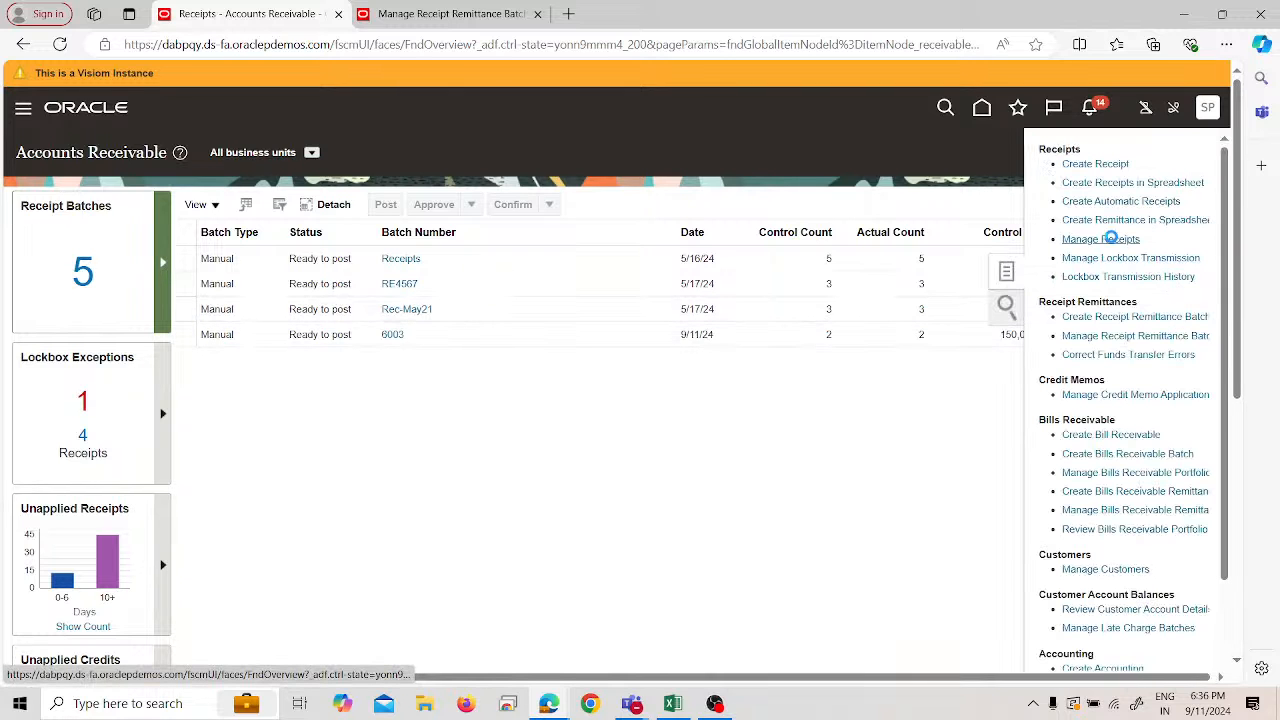
click(1110, 238)
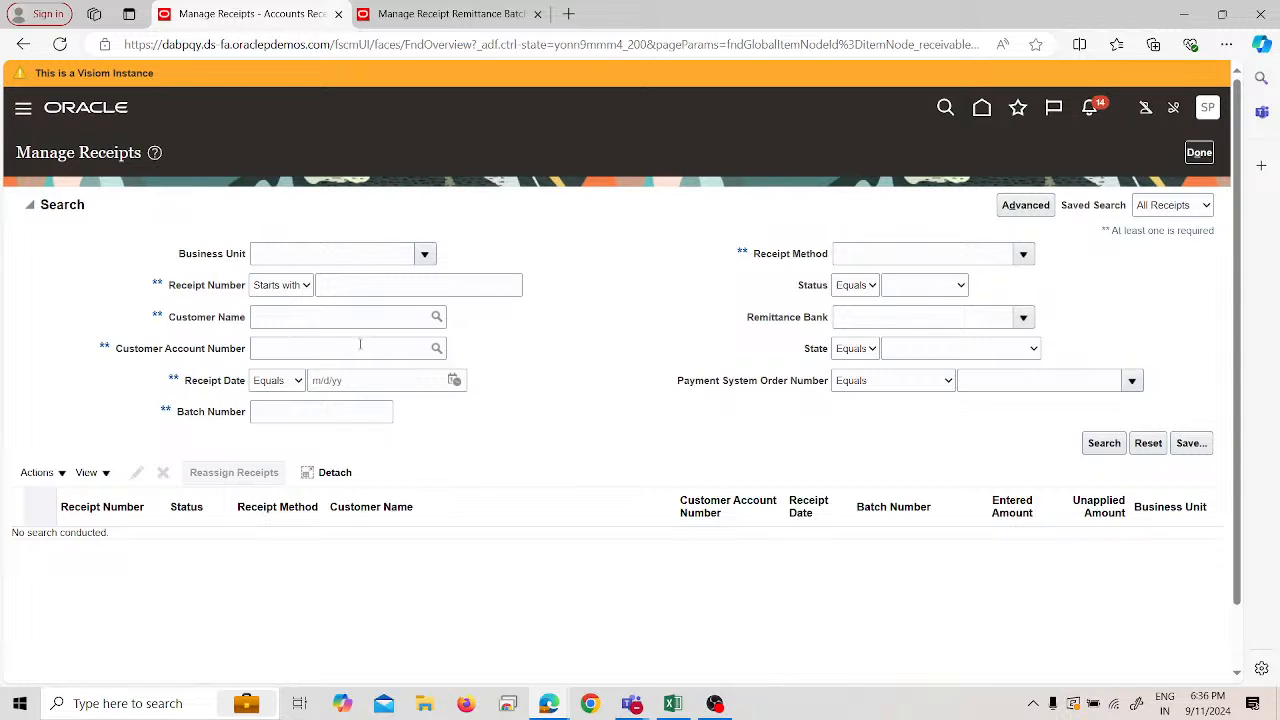
click(361, 284)
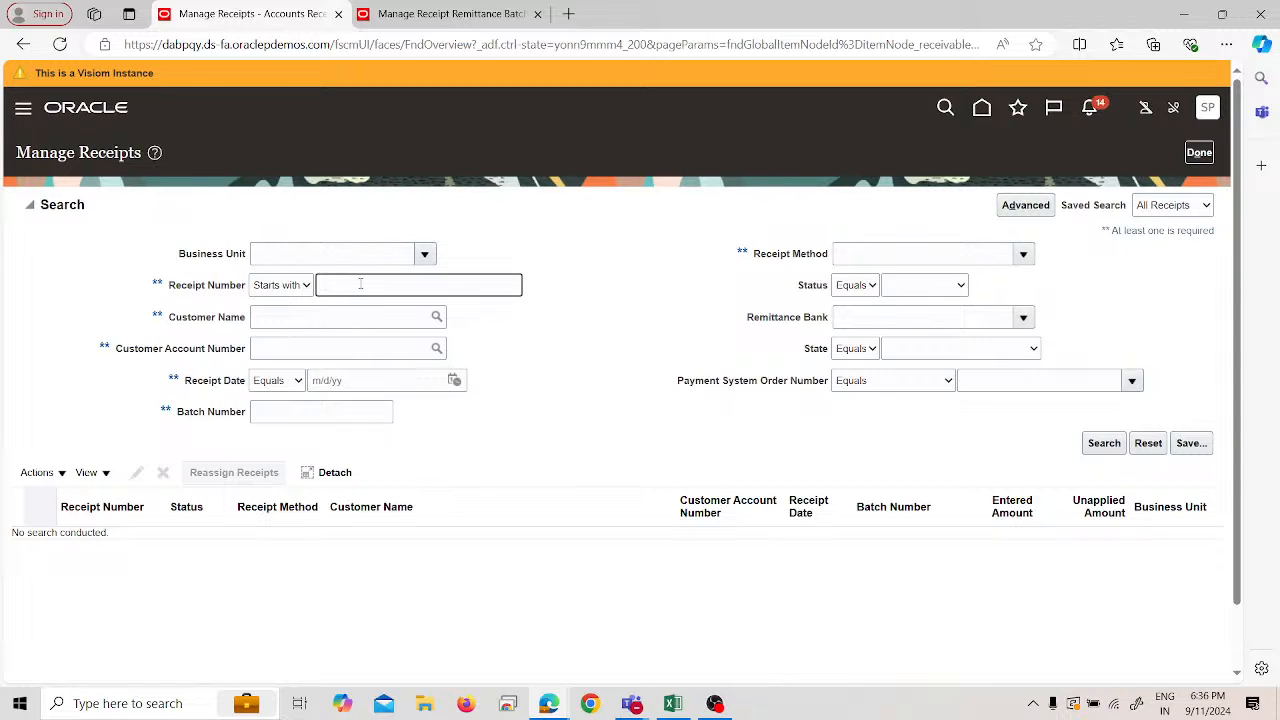
text(33333)
key(Return)
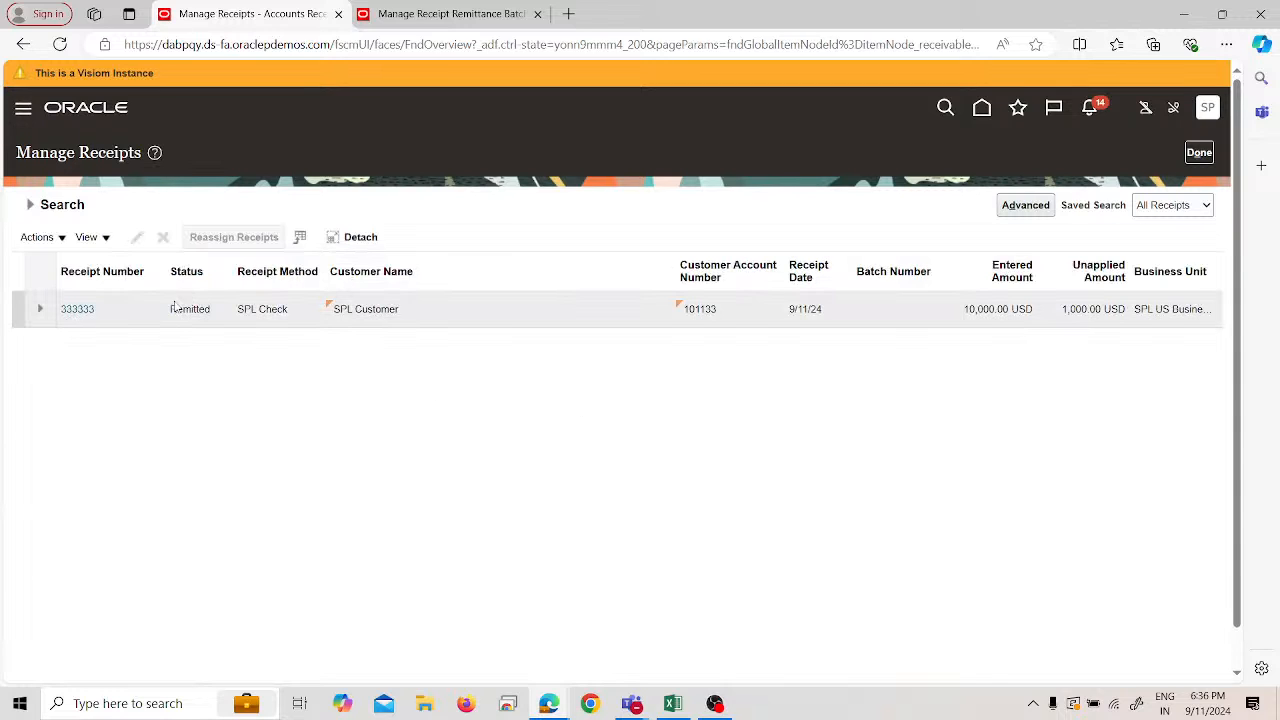
click(86, 310)
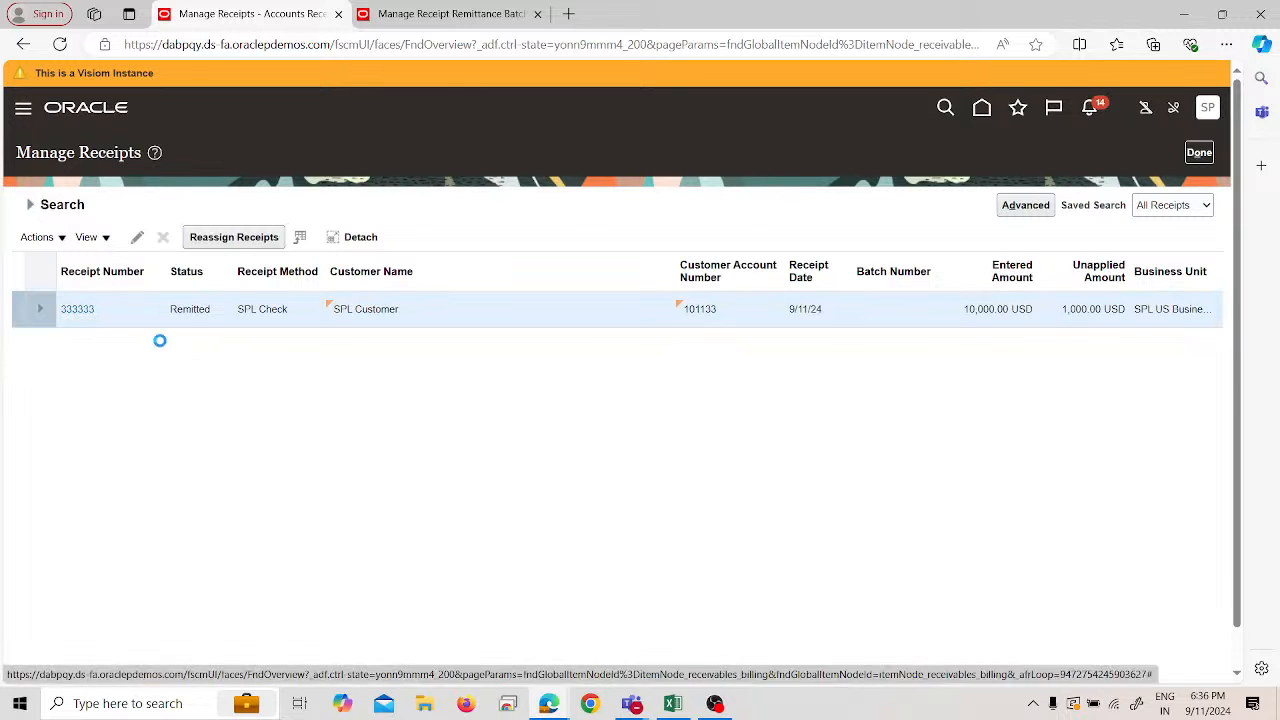
- In Receipt Details, show Actions > More to reveal Issue Refund
scroll(521, 457, down, 3)
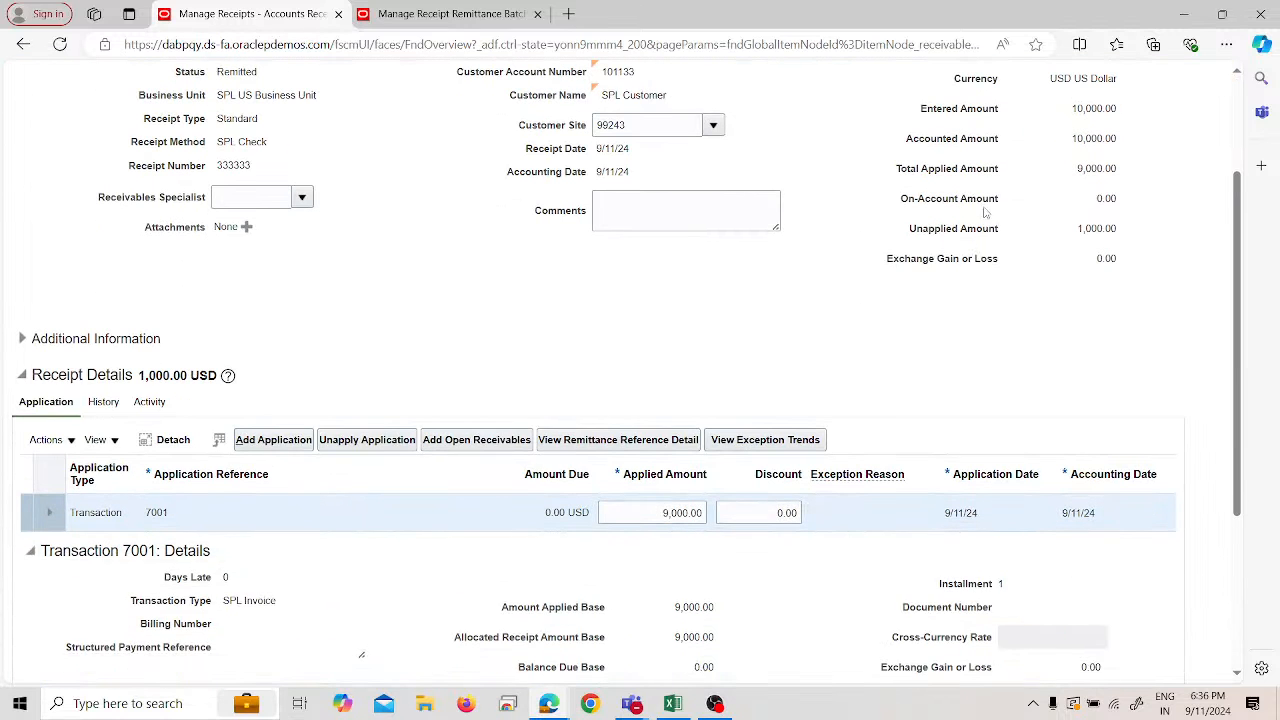
click(52, 443)
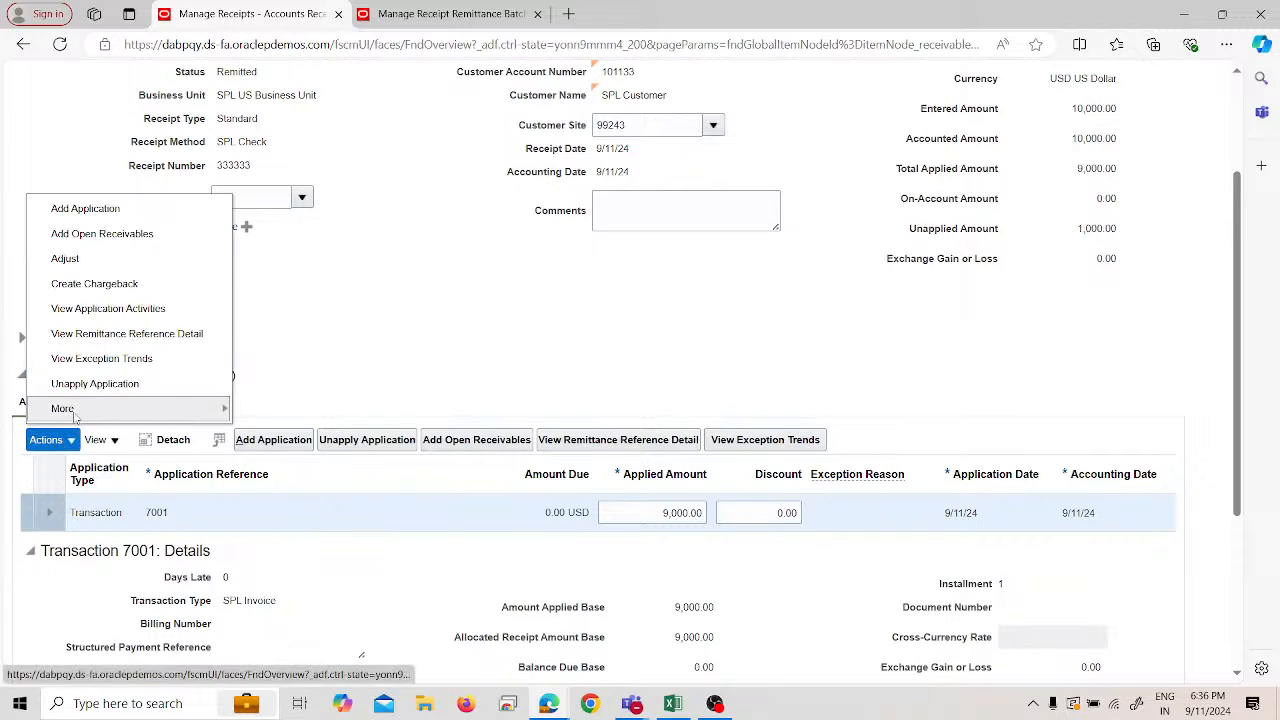
mouse_move(77, 416)
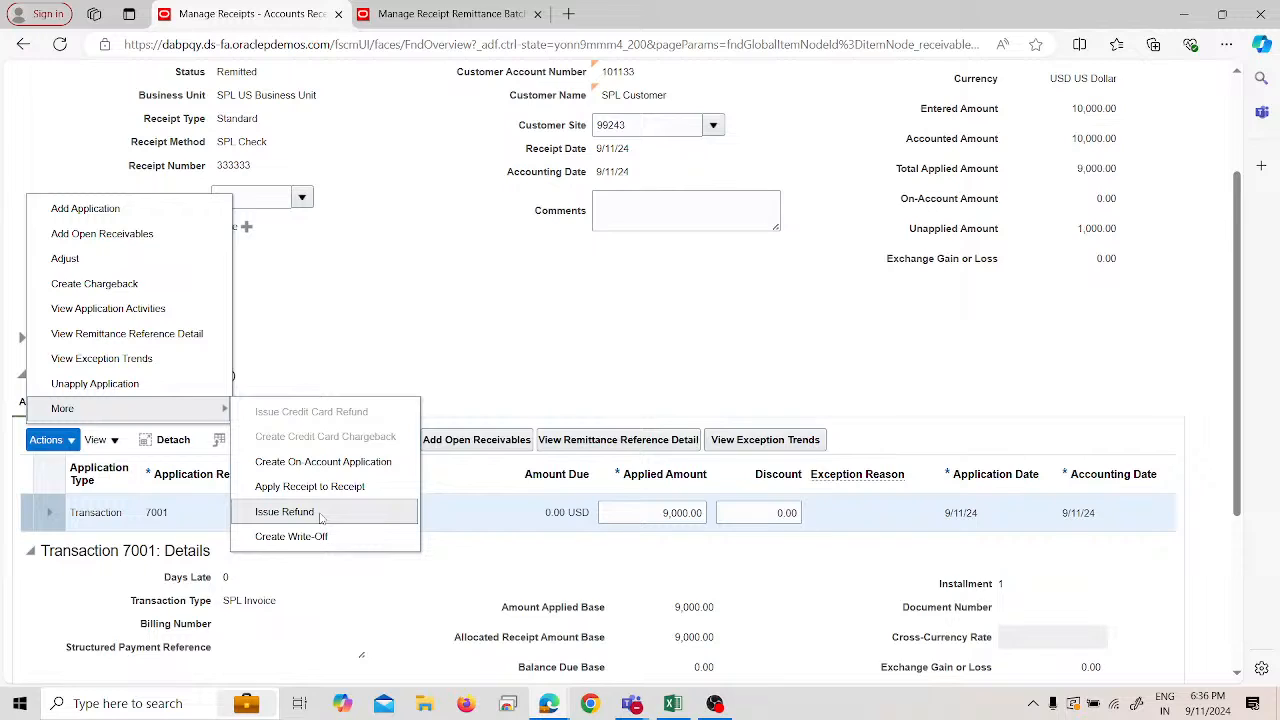
- Issue a 1,000.00 refund to party site SPL Customer Address with payment method Check
click(285, 511)
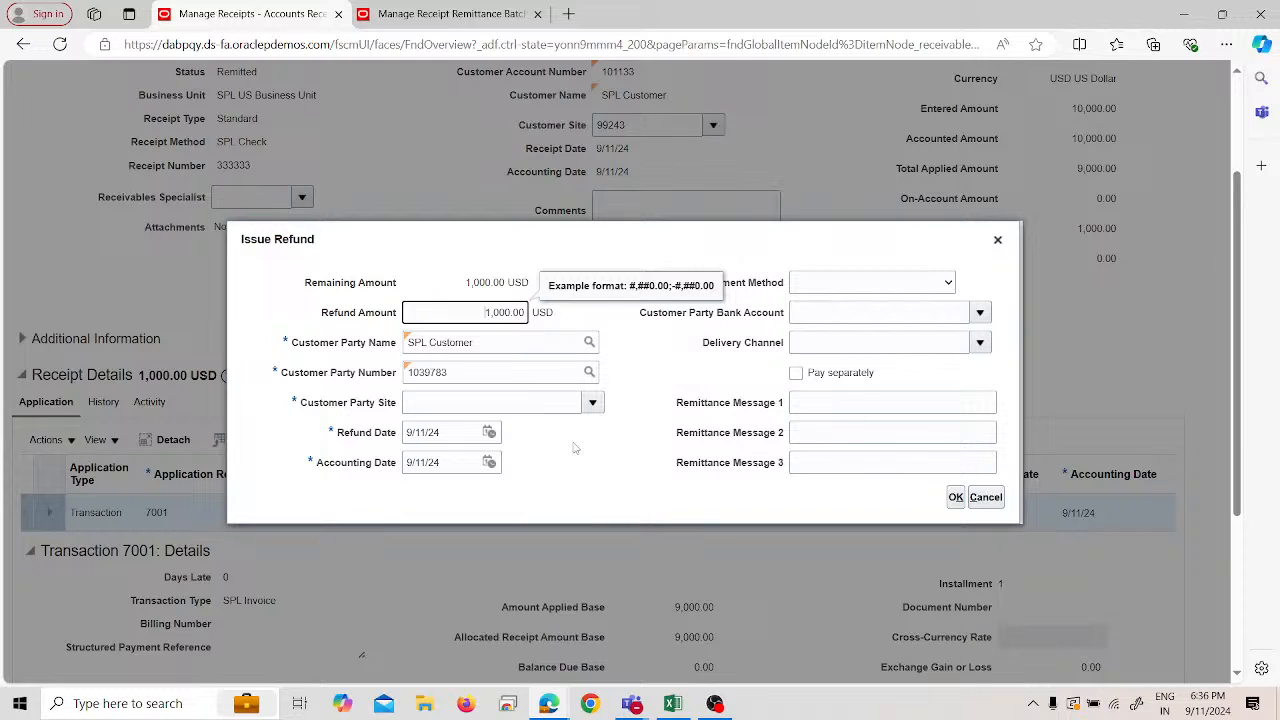
click(592, 401)
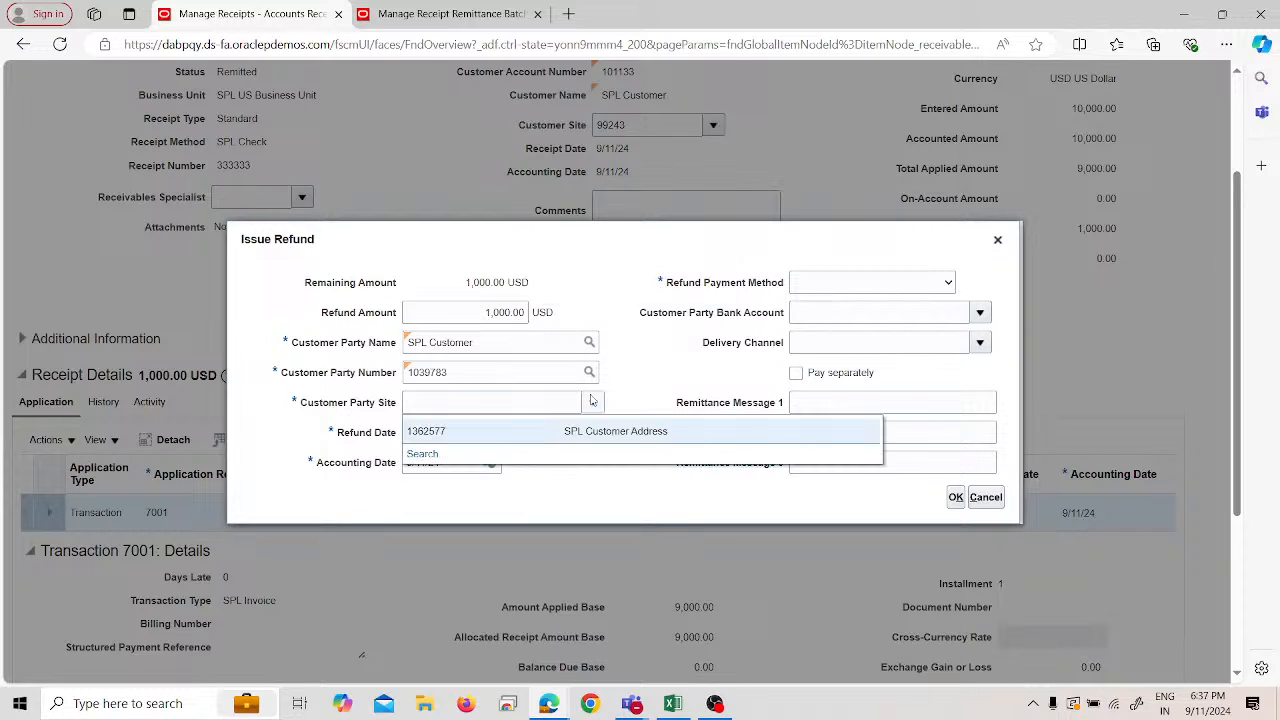
click(588, 440)
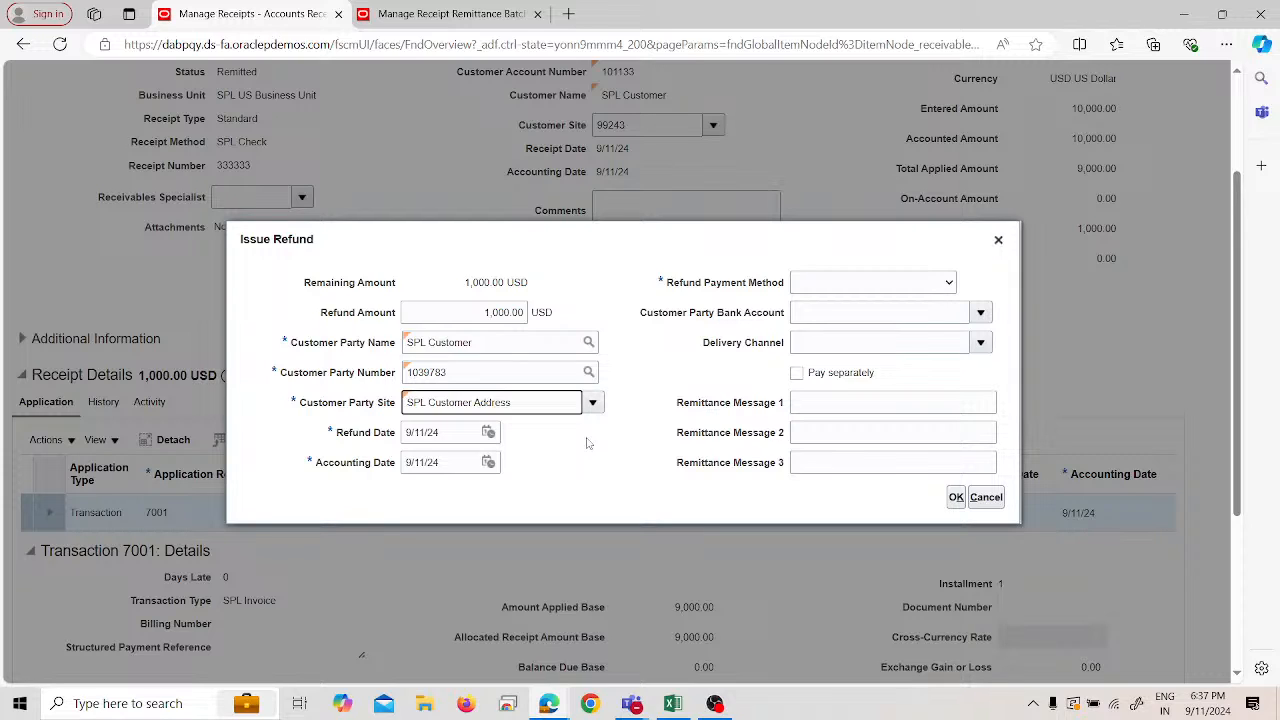
click(845, 284)
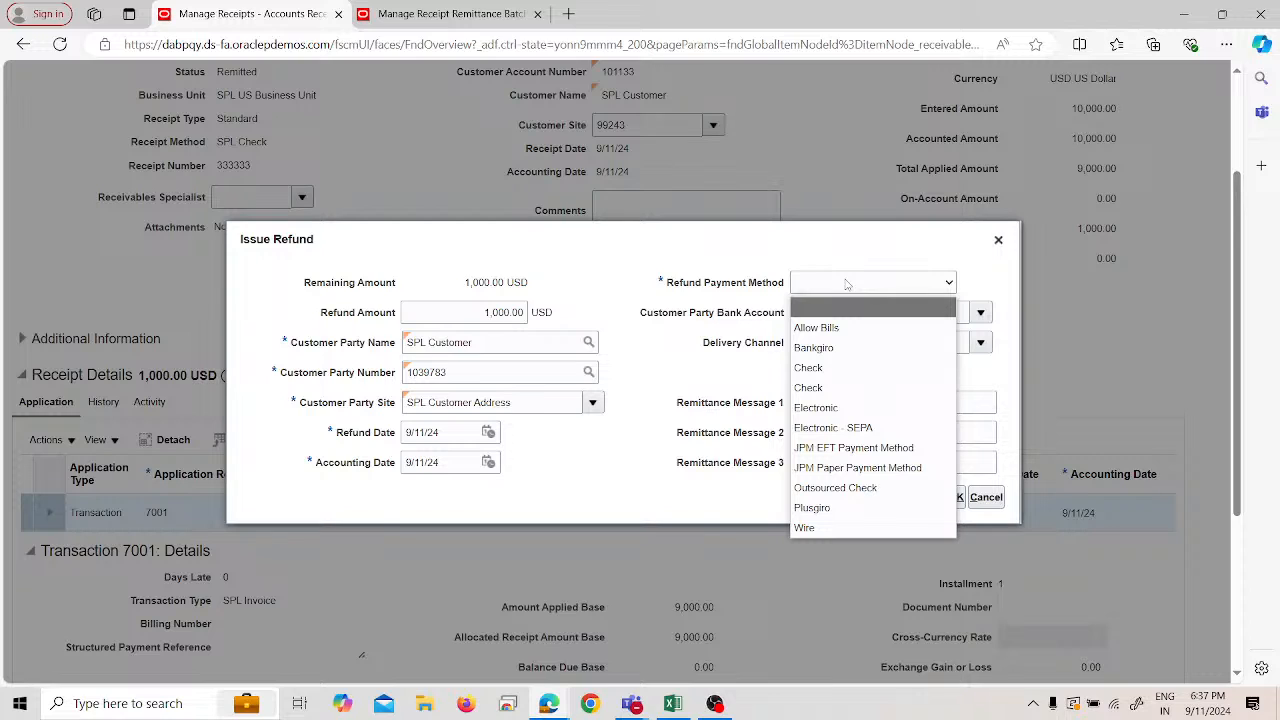
click(822, 368)
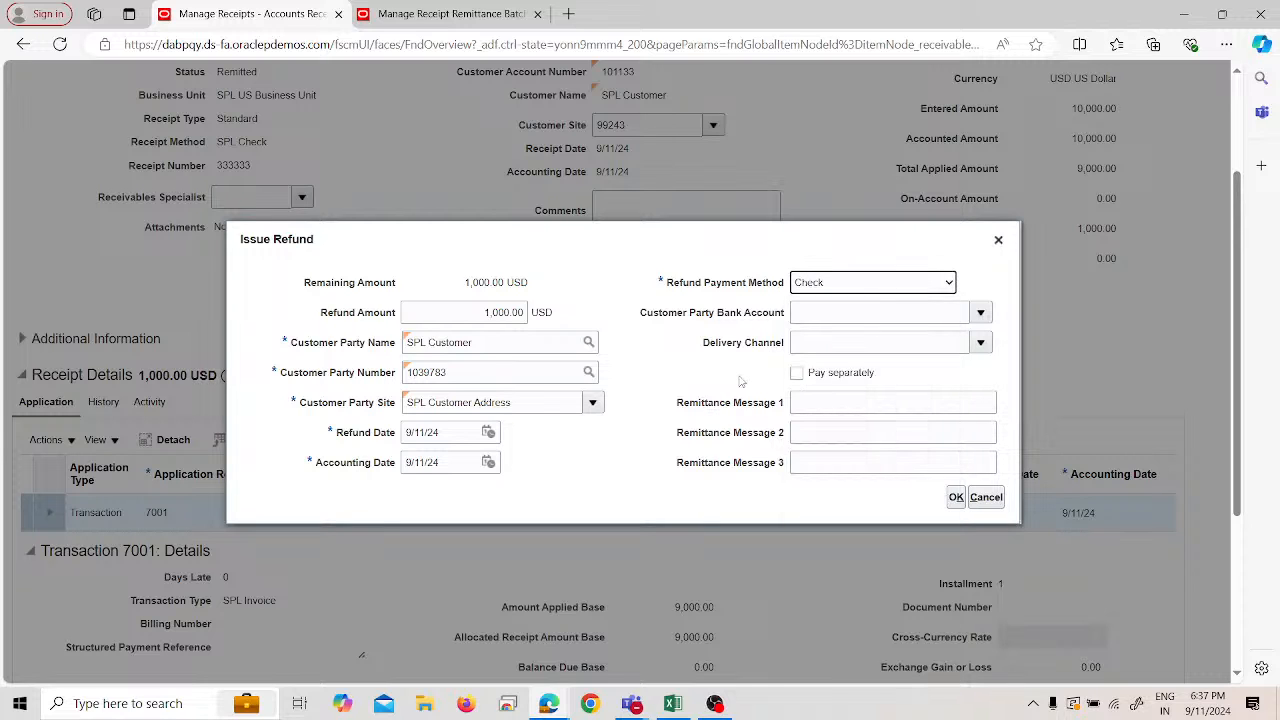
click(956, 499)
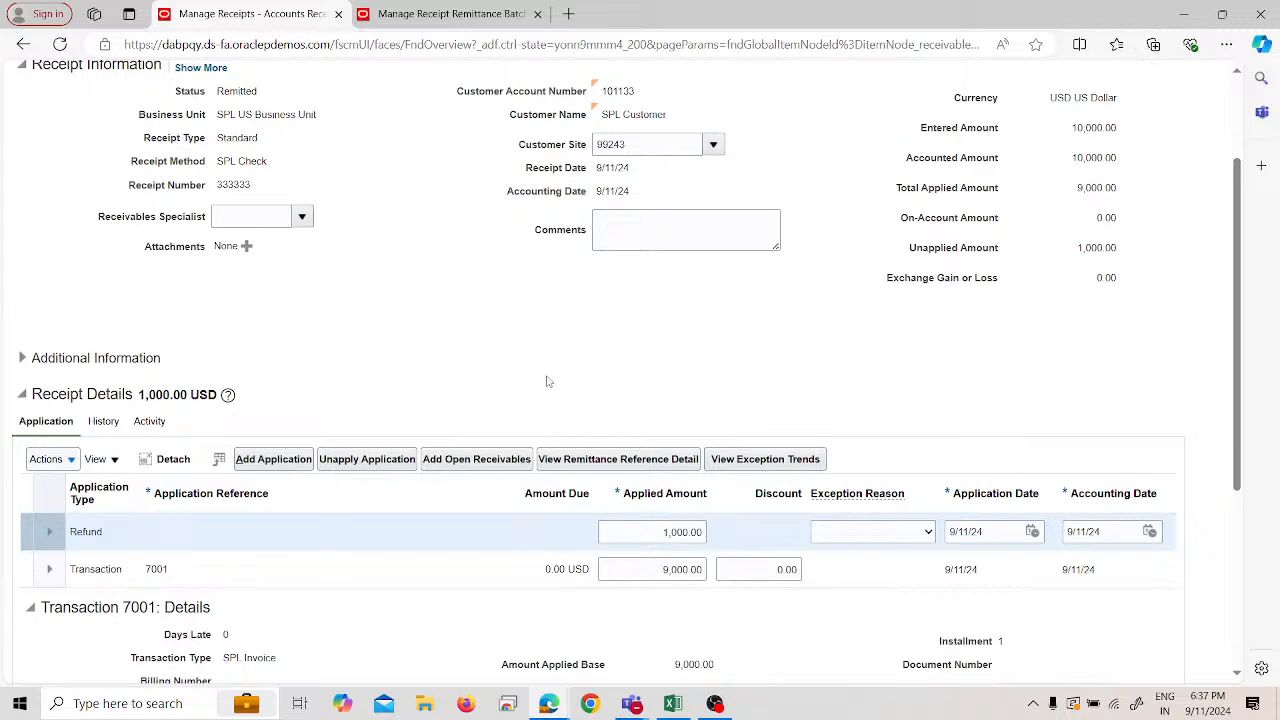
- Scroll to the receipt's refund line and open the 909084 refund payment request link
scroll(301, 469, up, 2)
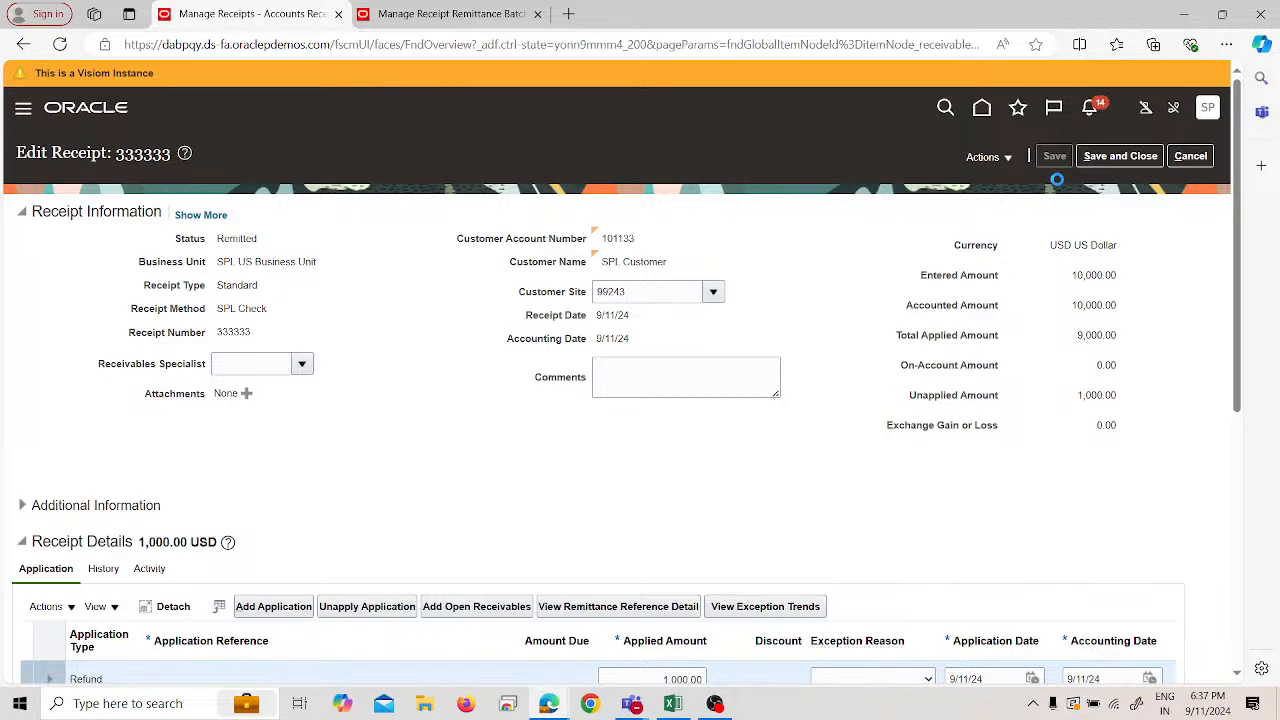
scroll(1012, 240, down, 2)
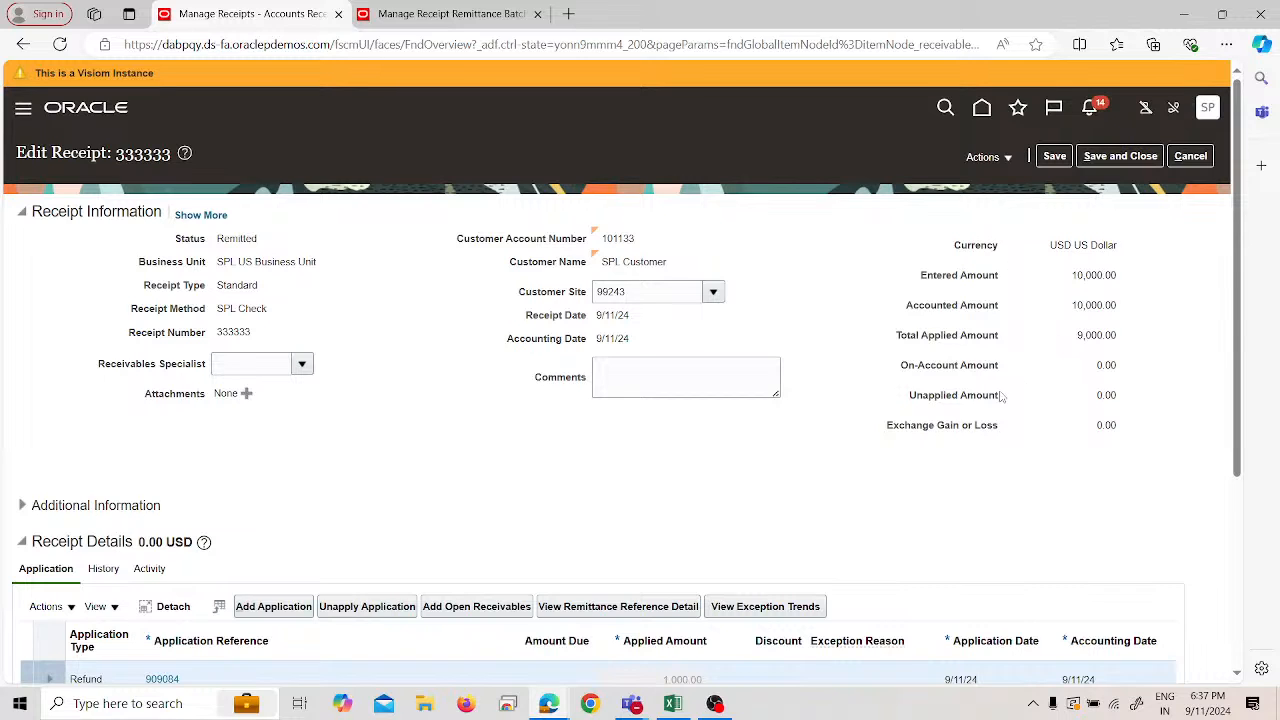
scroll(995, 416, down, 2)
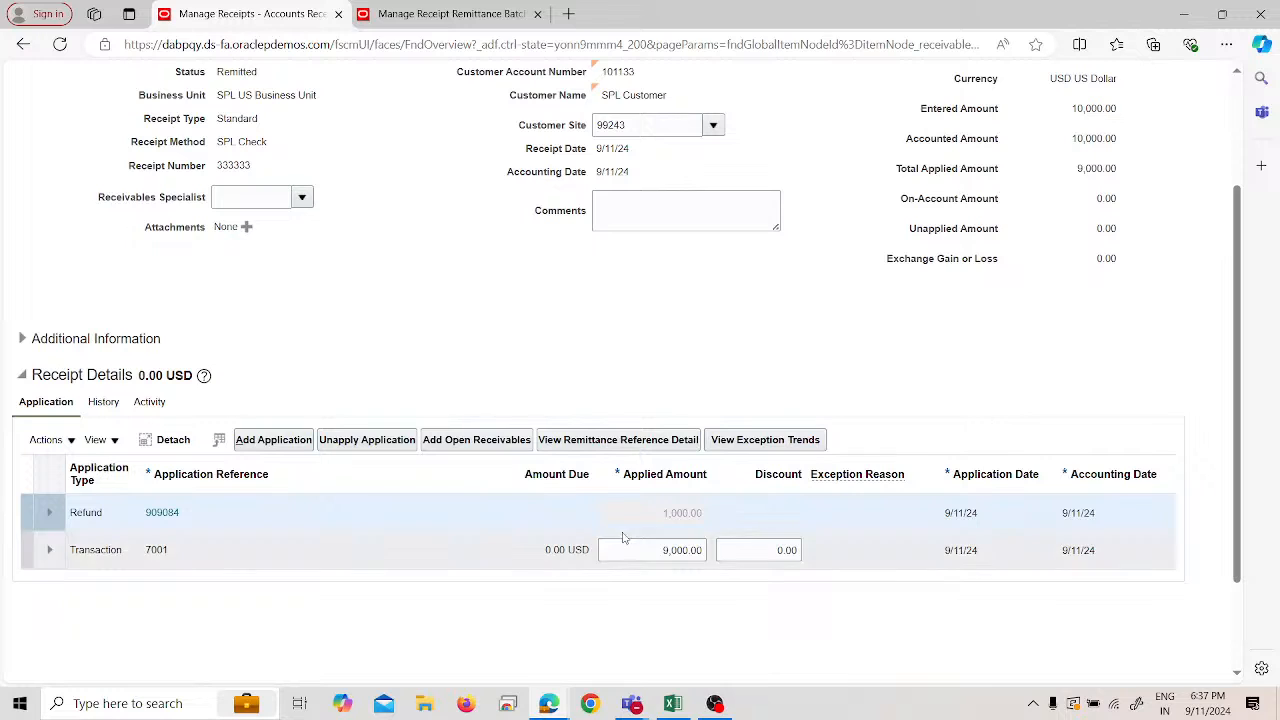
click(170, 513)
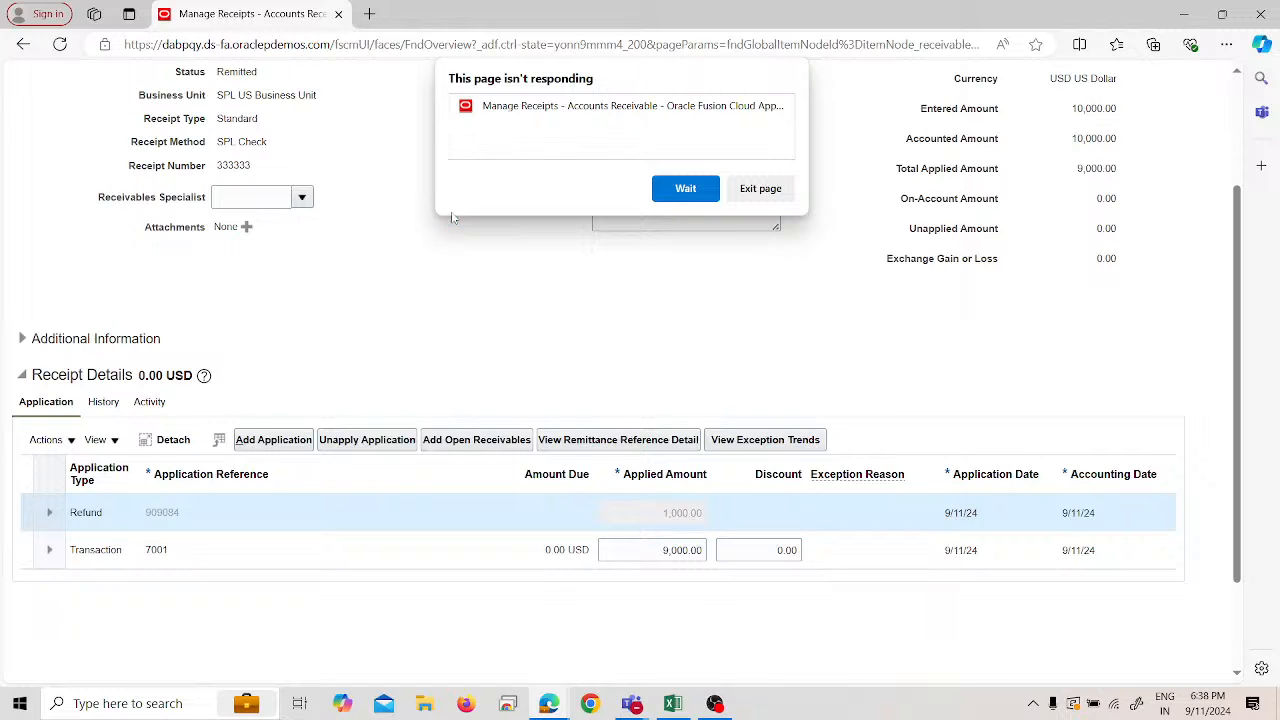
- Keep waiting on the unresponsive page, then duplicate the Manage Receipts browser tab
click(702, 194)
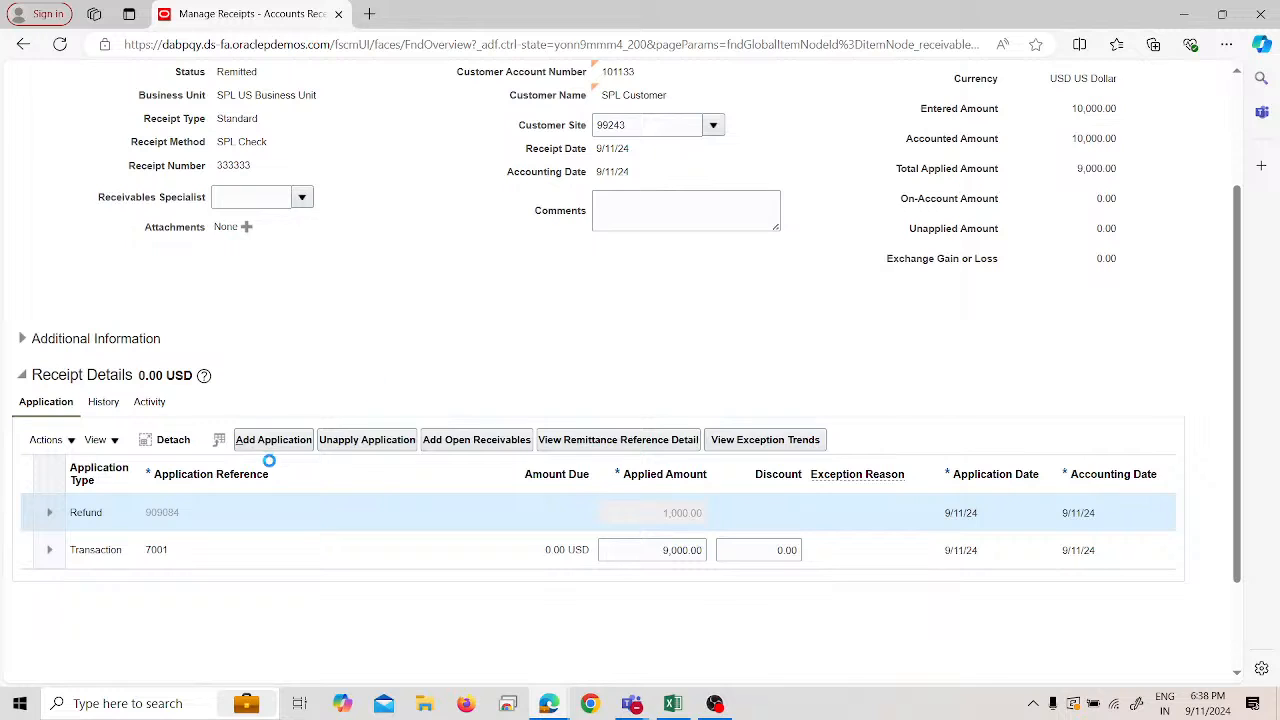
scroll(419, 216, up, 3)
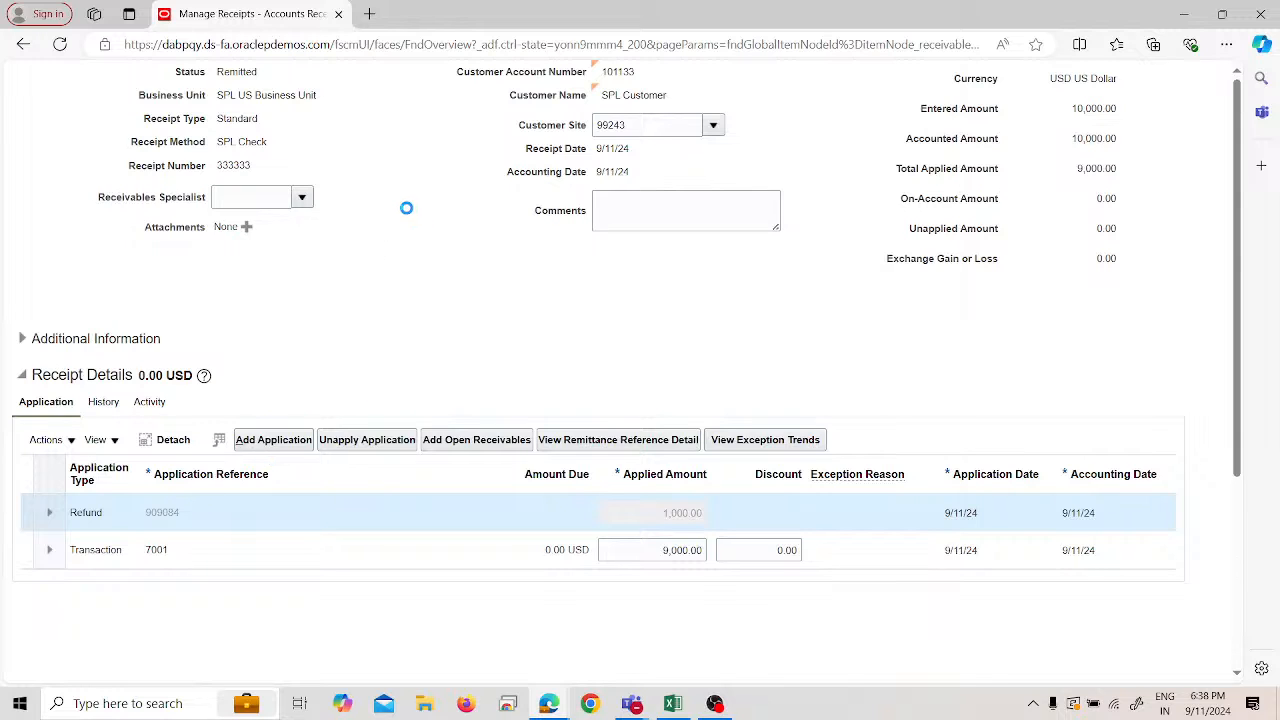
right_click(250, 8)
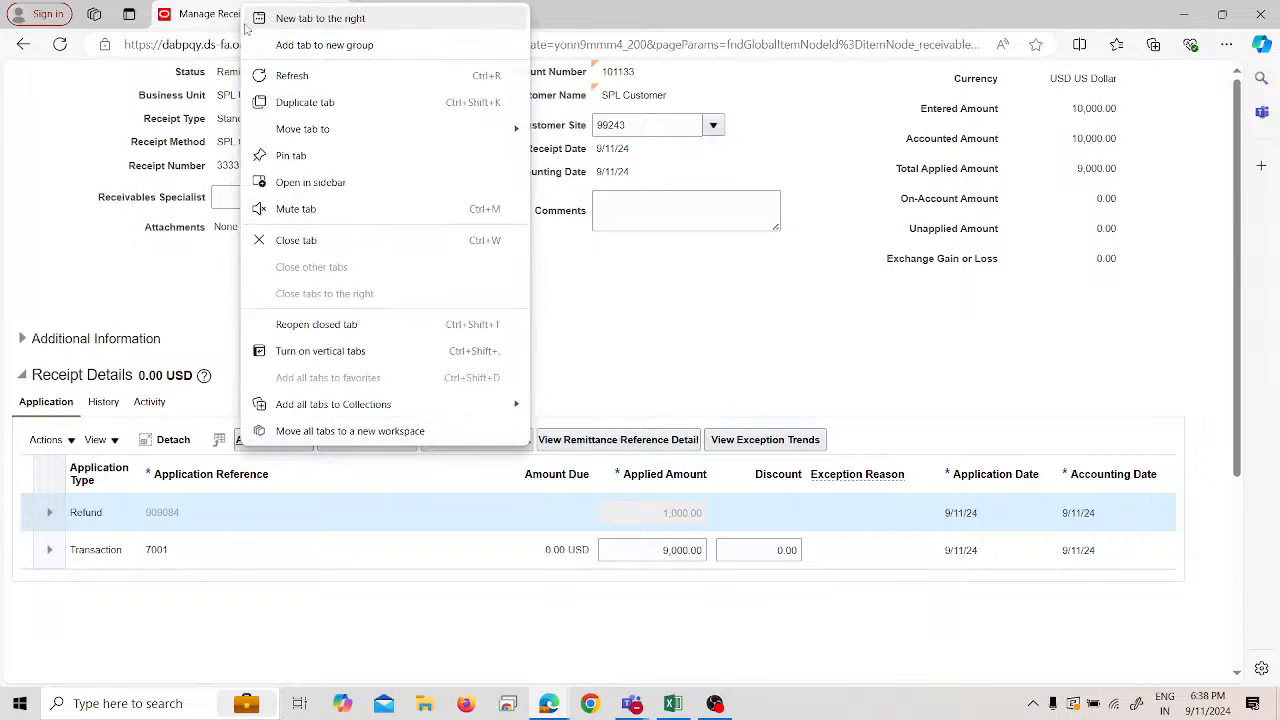
click(305, 102)
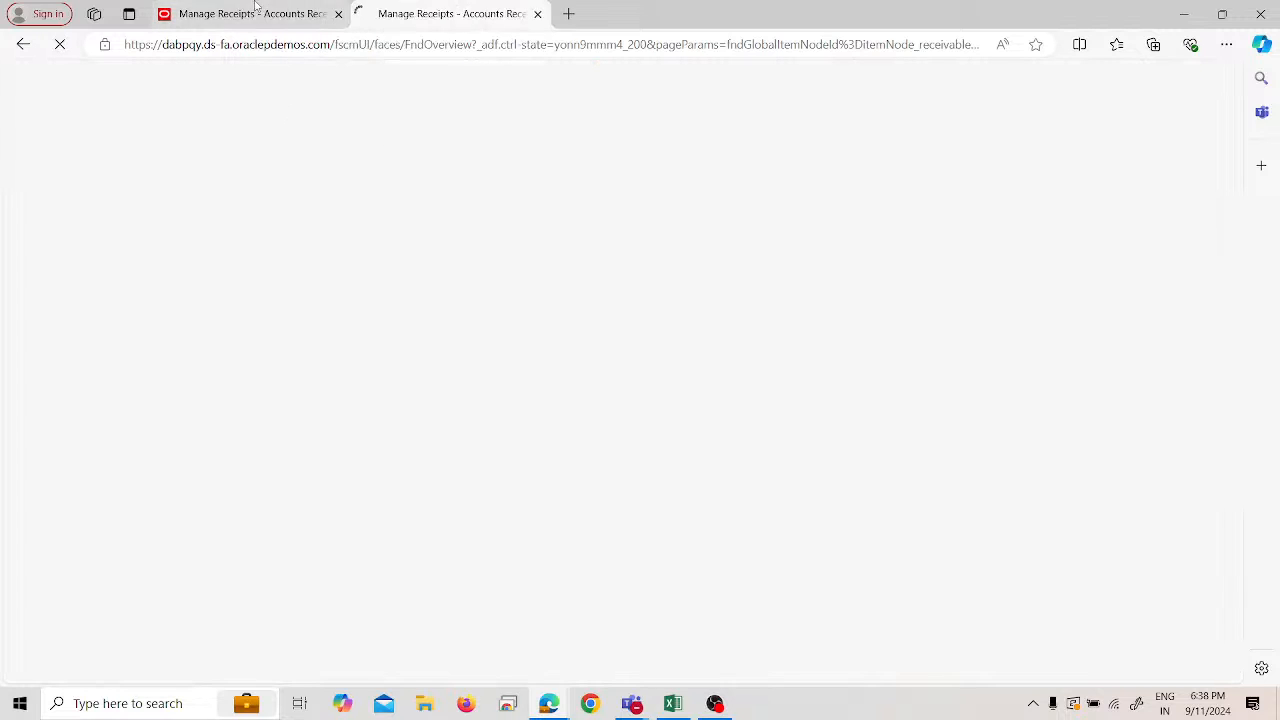
- Dismiss the not-responding warning, add a blank new tab, and refresh the receipt 333333 tab
click(255, 10)
click(464, 7)
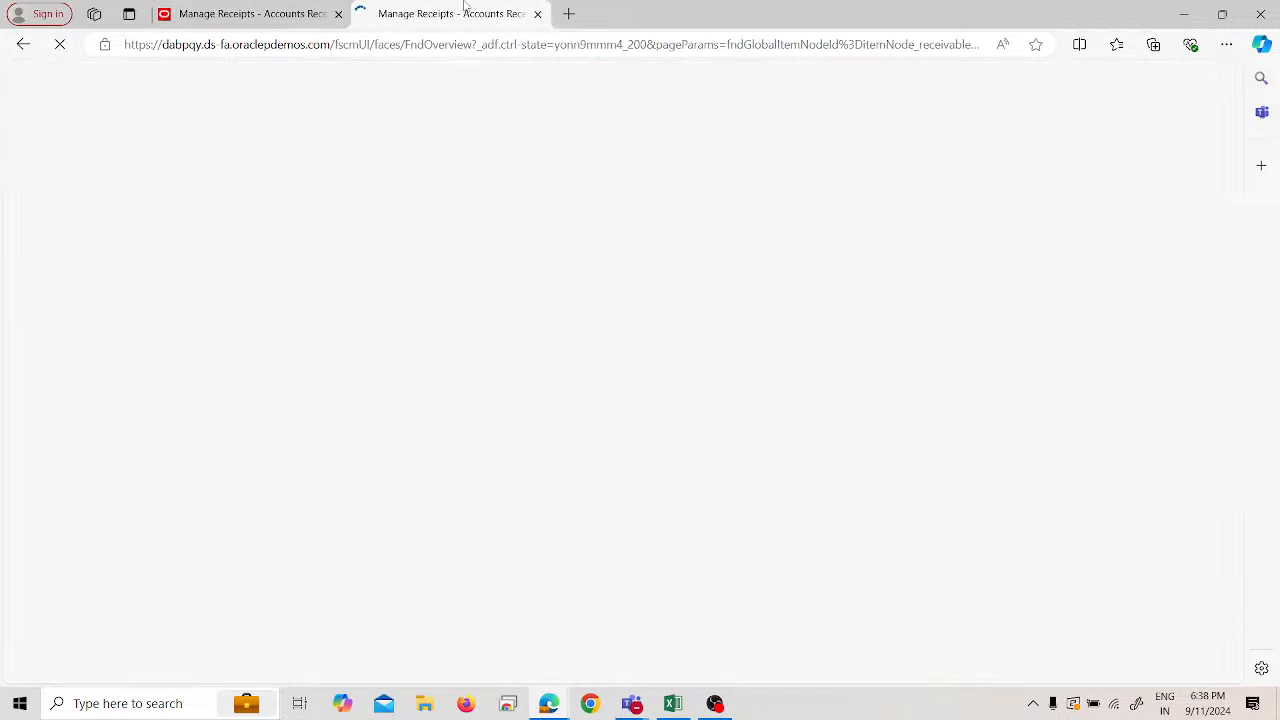
click(332, 7)
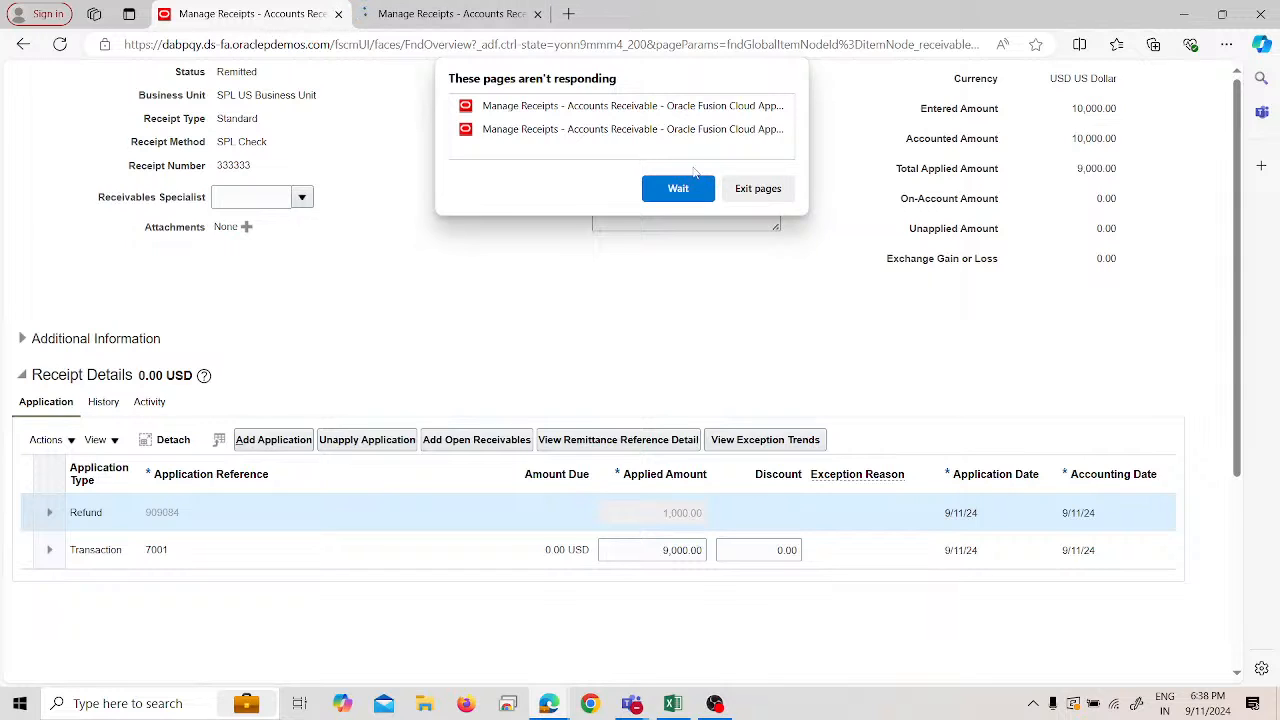
click(706, 193)
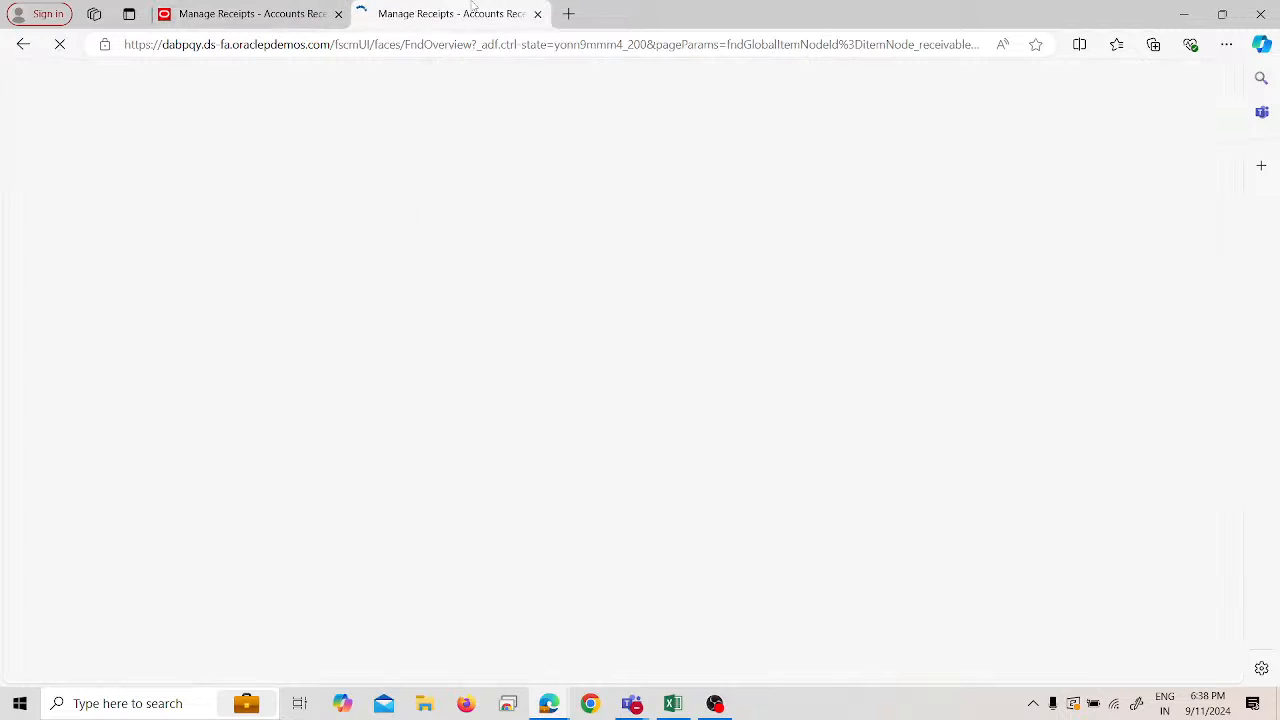
click(572, 16)
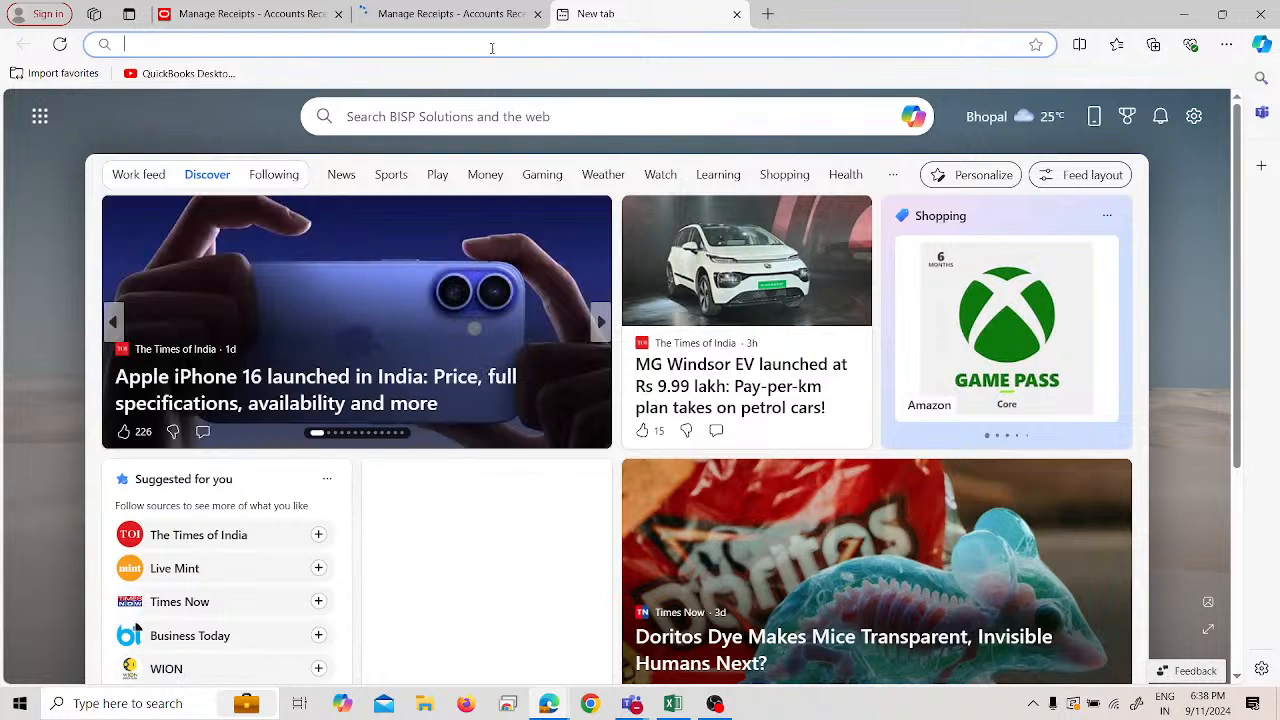
click(266, 15)
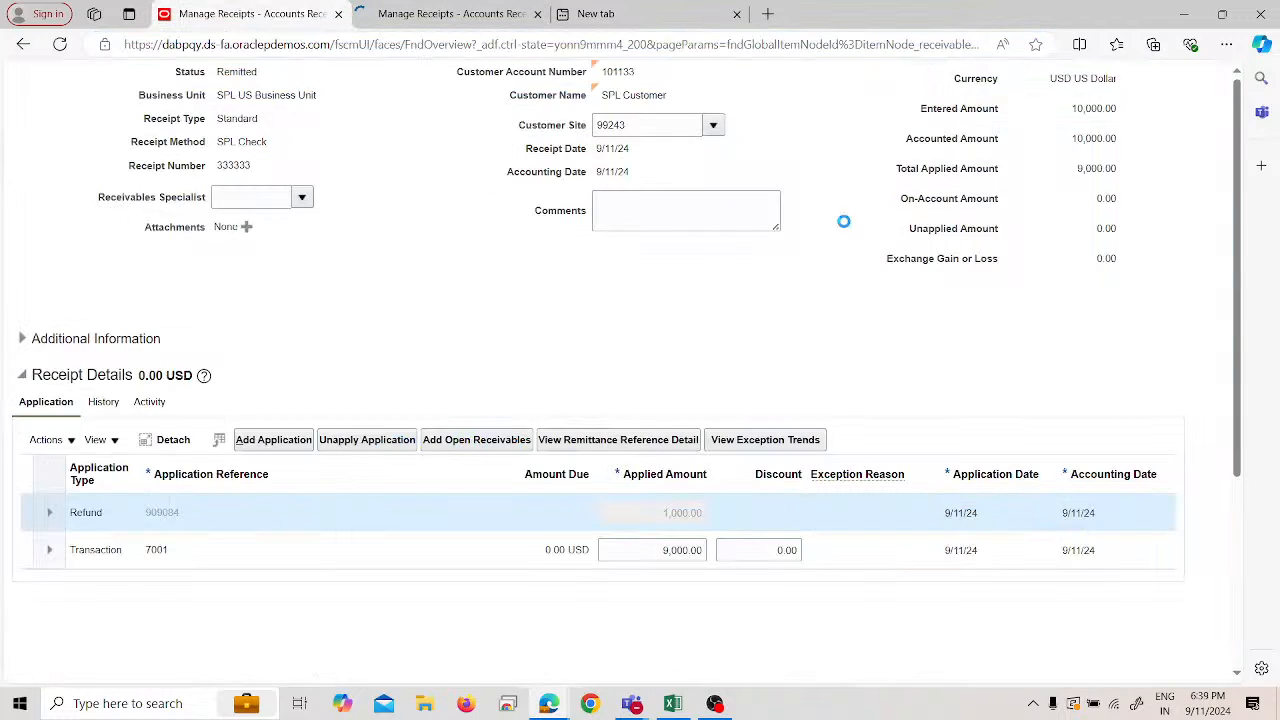
click(60, 44)
- Copy the Oracle instance address from Excel Sheet1 cell A39 and load it in the new tab
click(672, 703)
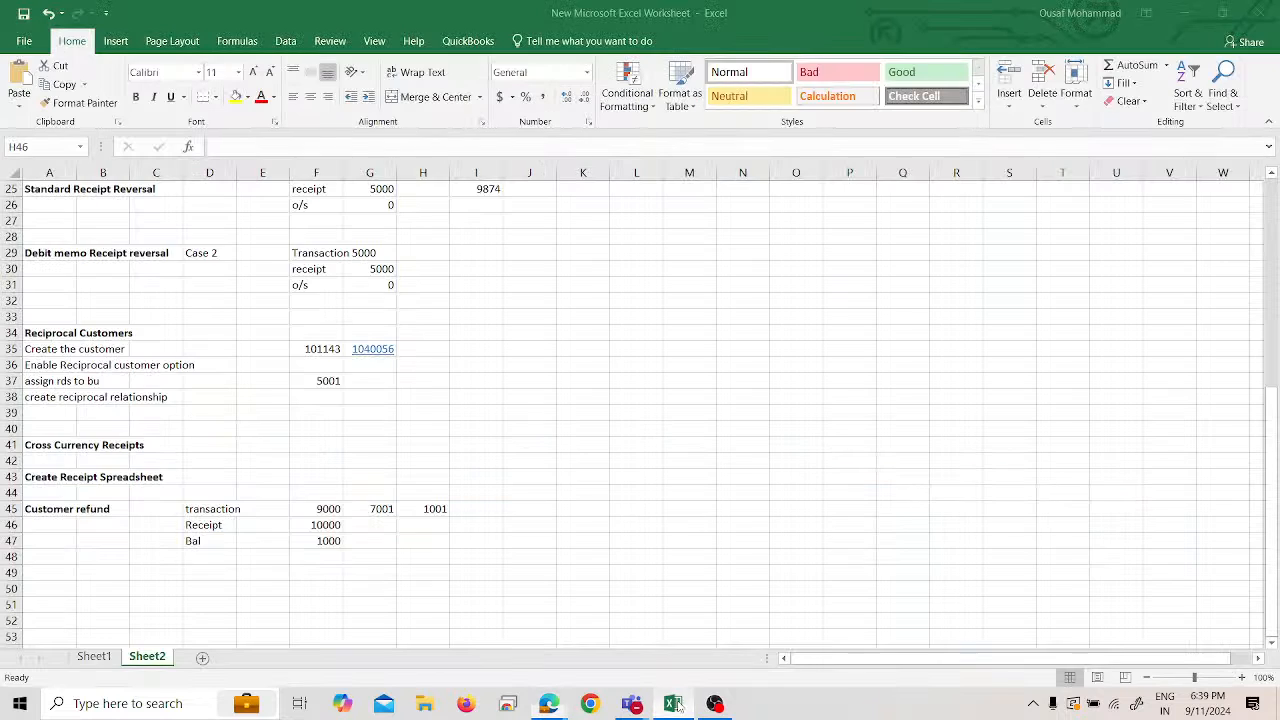
click(94, 656)
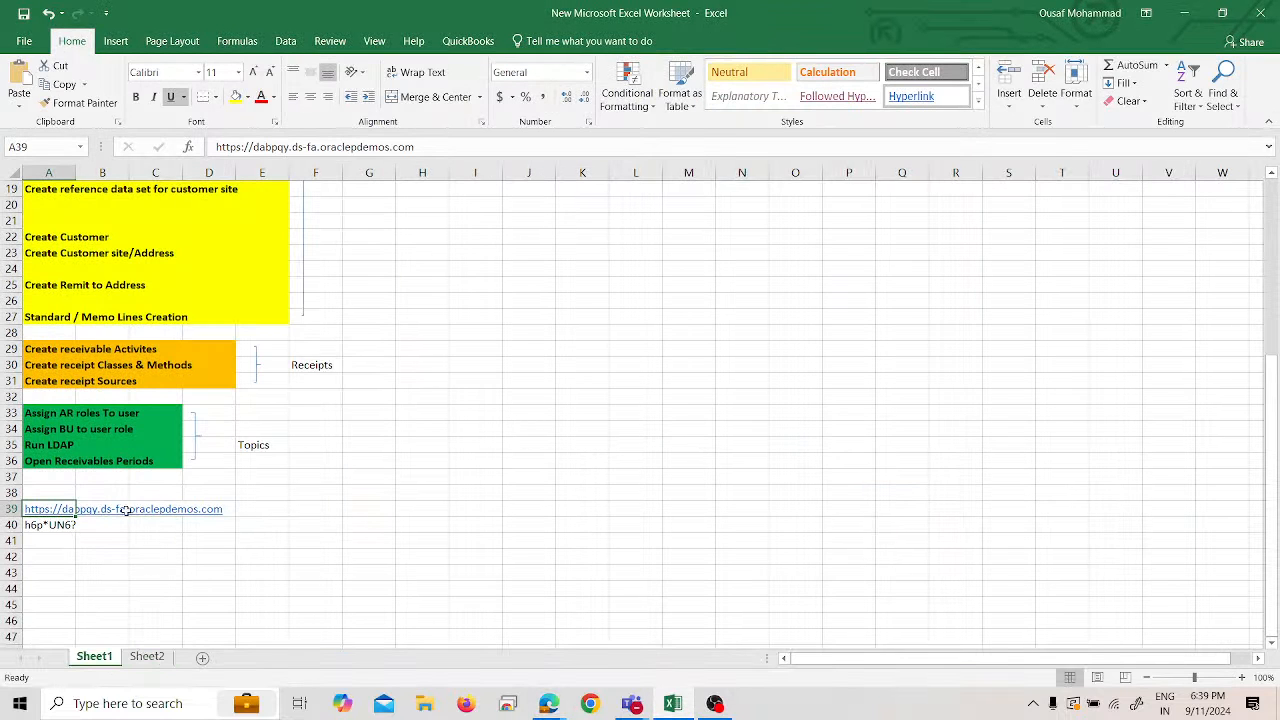
key(alt+Tab)
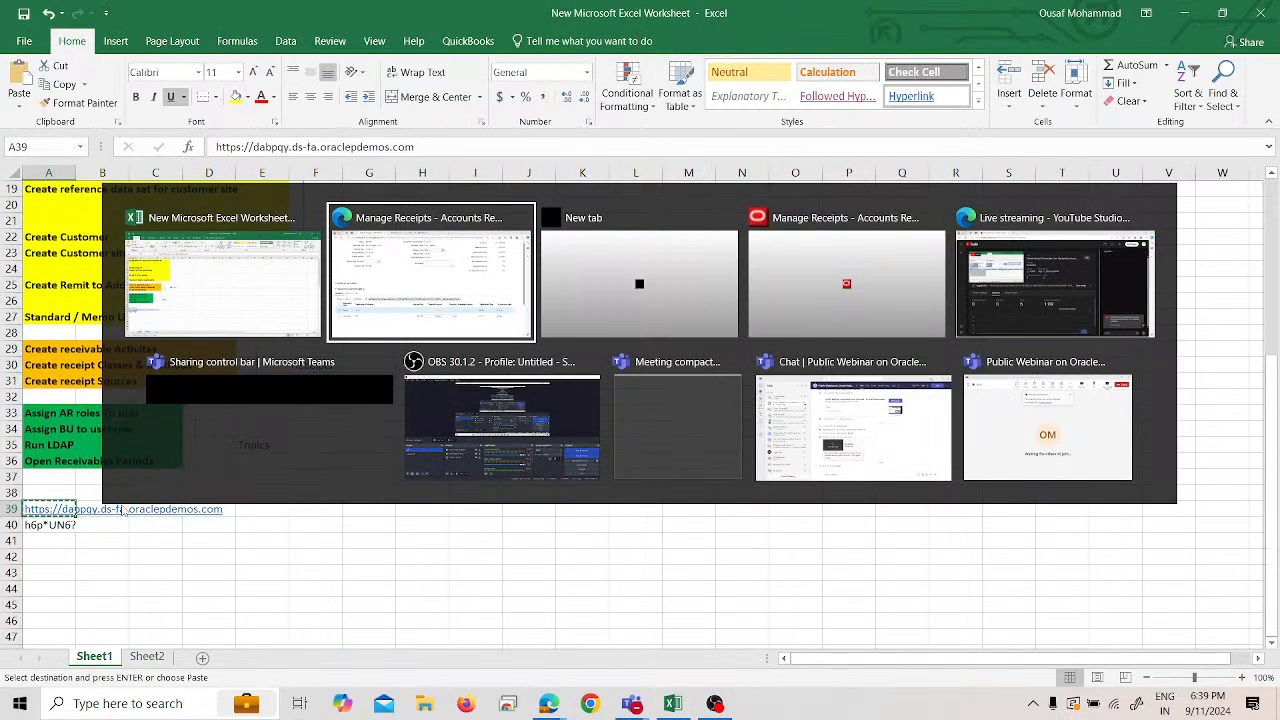
click(600, 15)
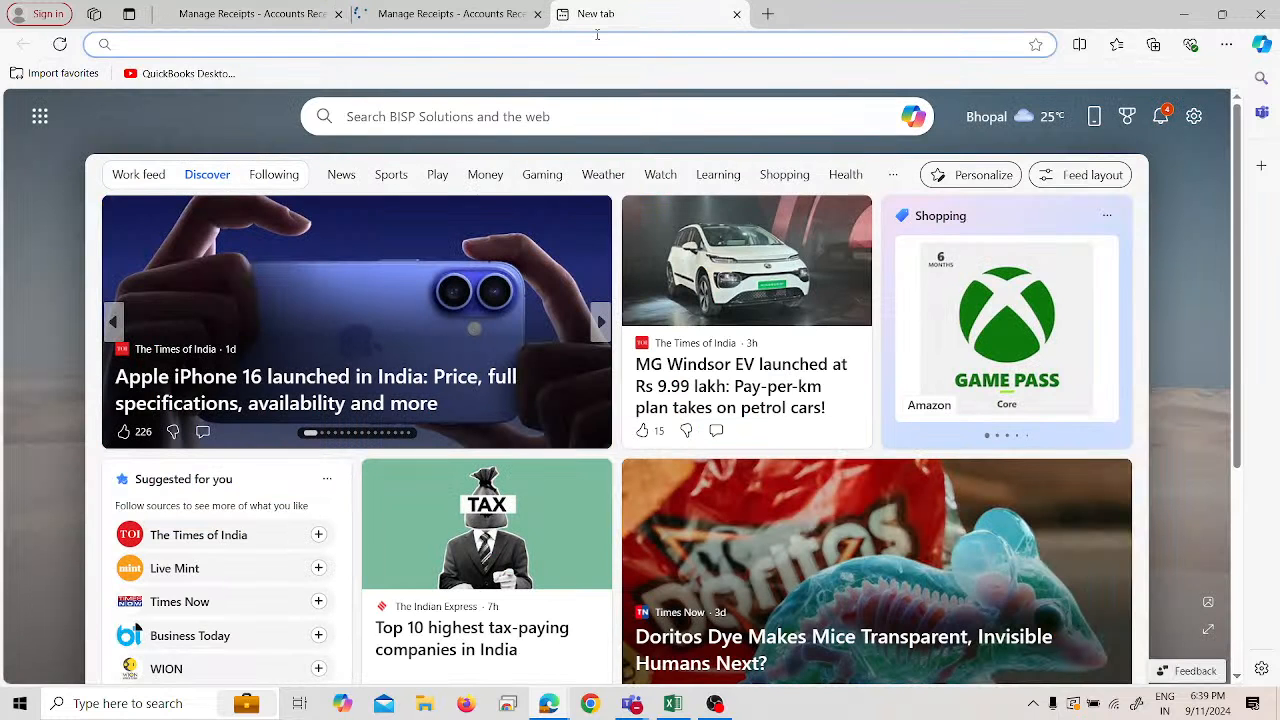
text(https://dabpqy.ds-fa.oraclepdemos.com/)
key(Return)
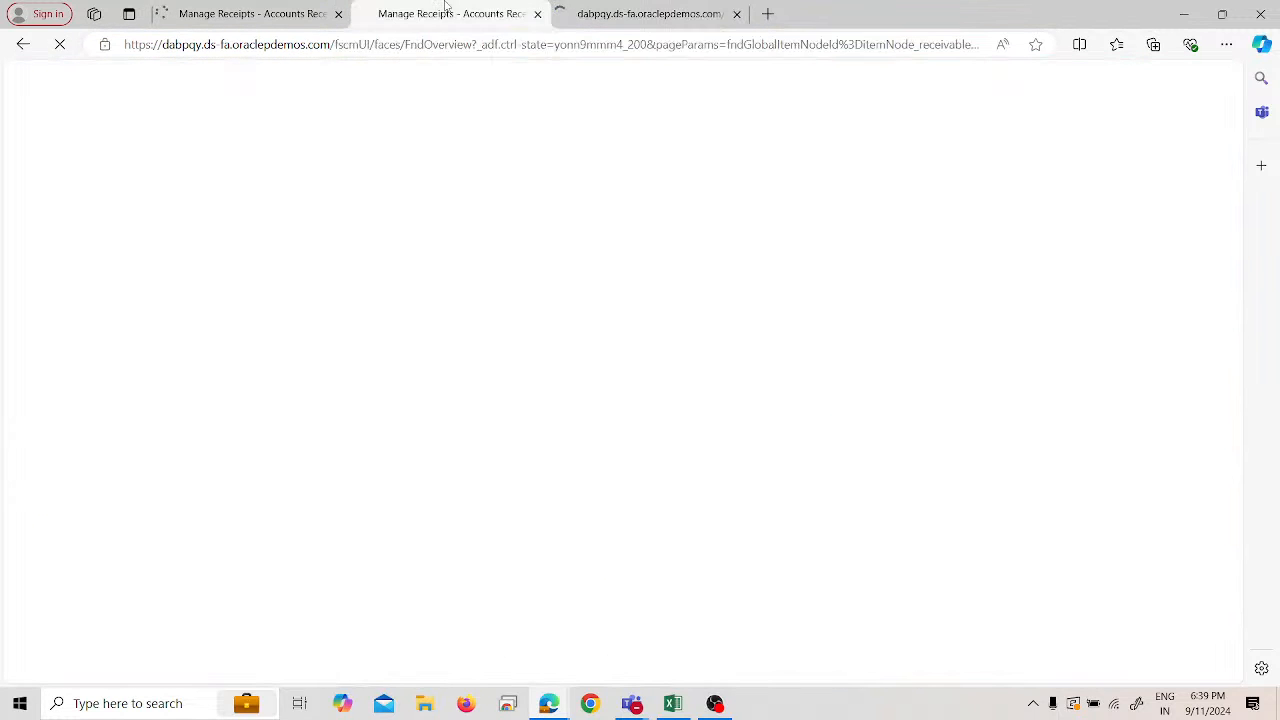
- Close the duplicate Manage Receipts tab and the receipt 333333 page to return home
click(537, 14)
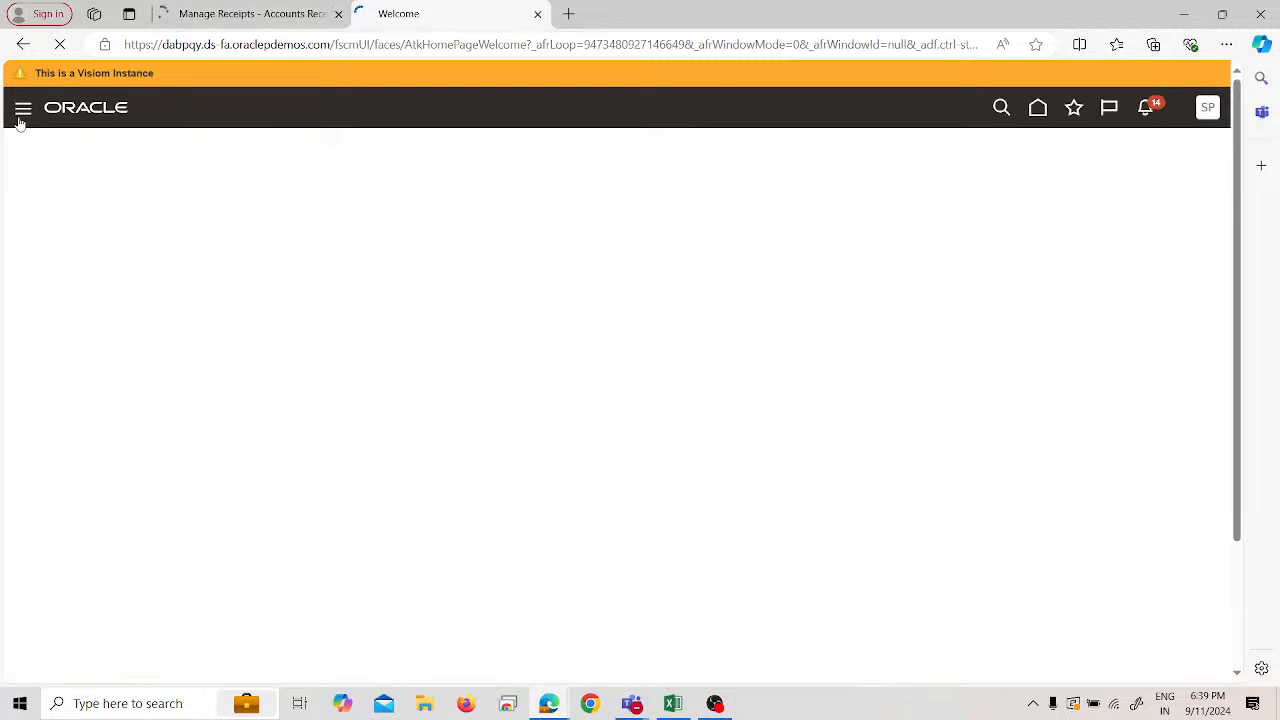
click(254, 14)
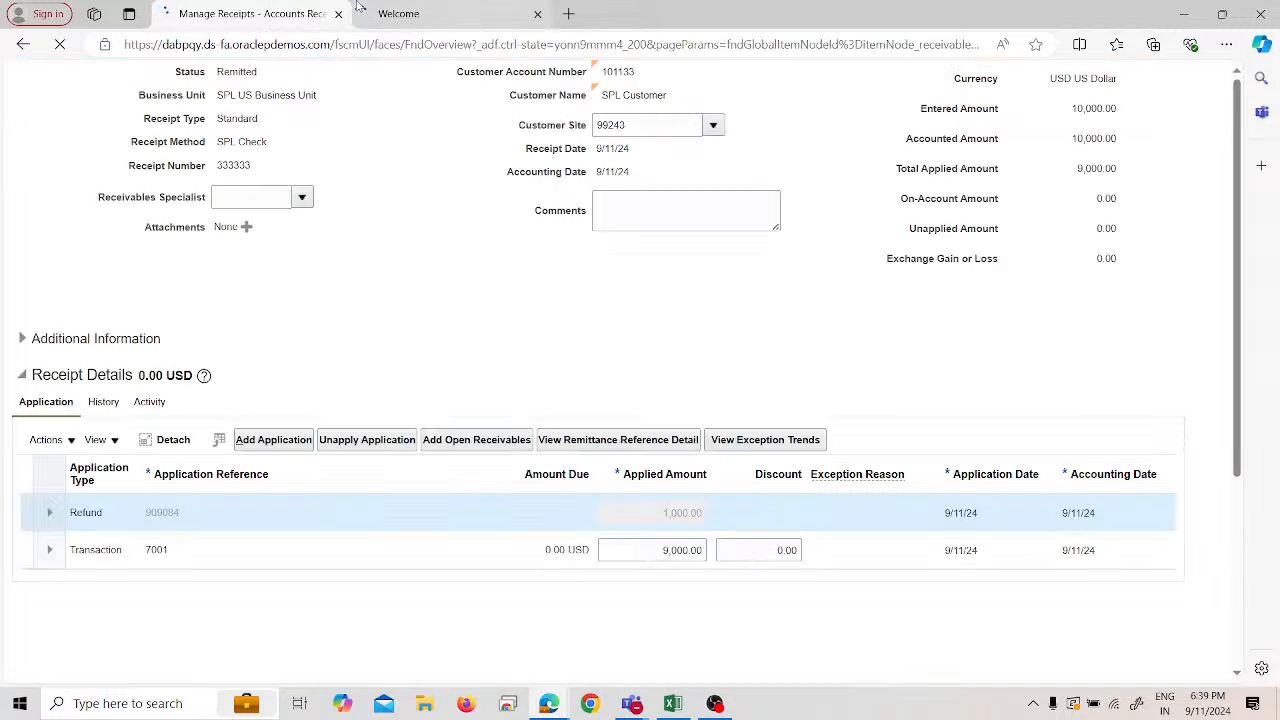
click(338, 14)
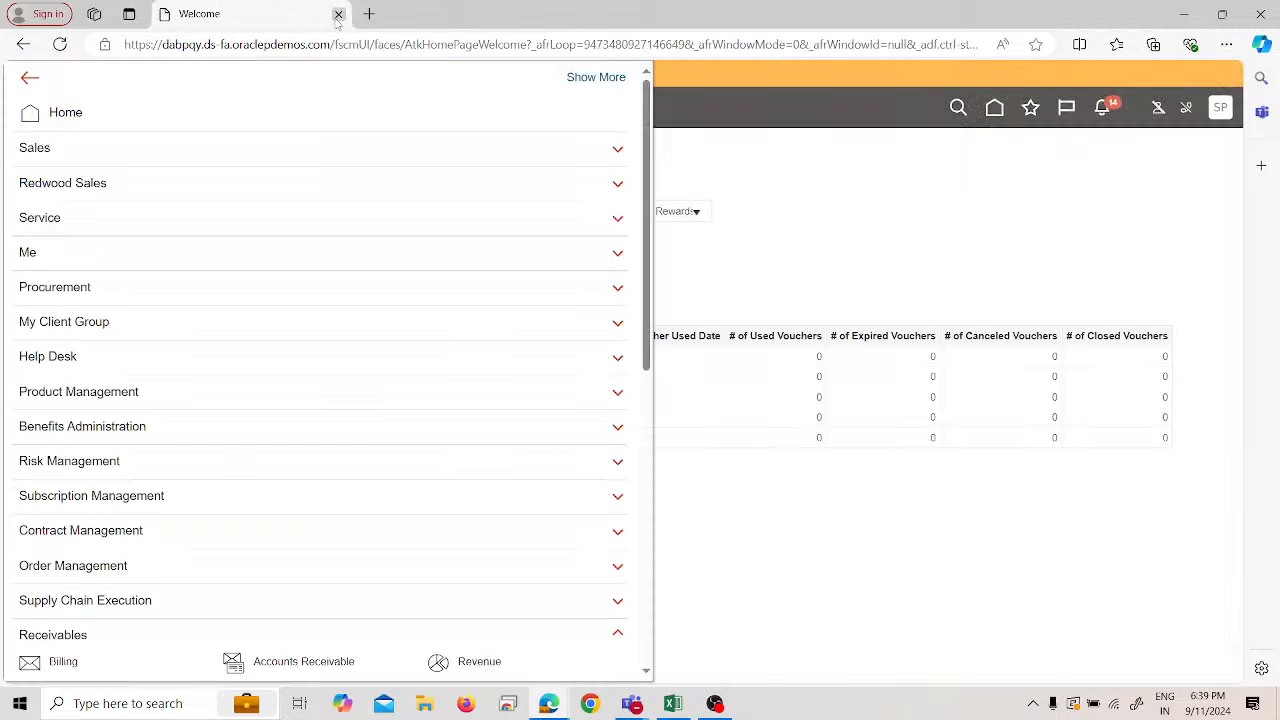
- Open Payables Invoices and list recent invoices, showing 909084 for 1,000.00 USD as Validated
scroll(131, 423, down, 2)
scroll(133, 430, down, 3)
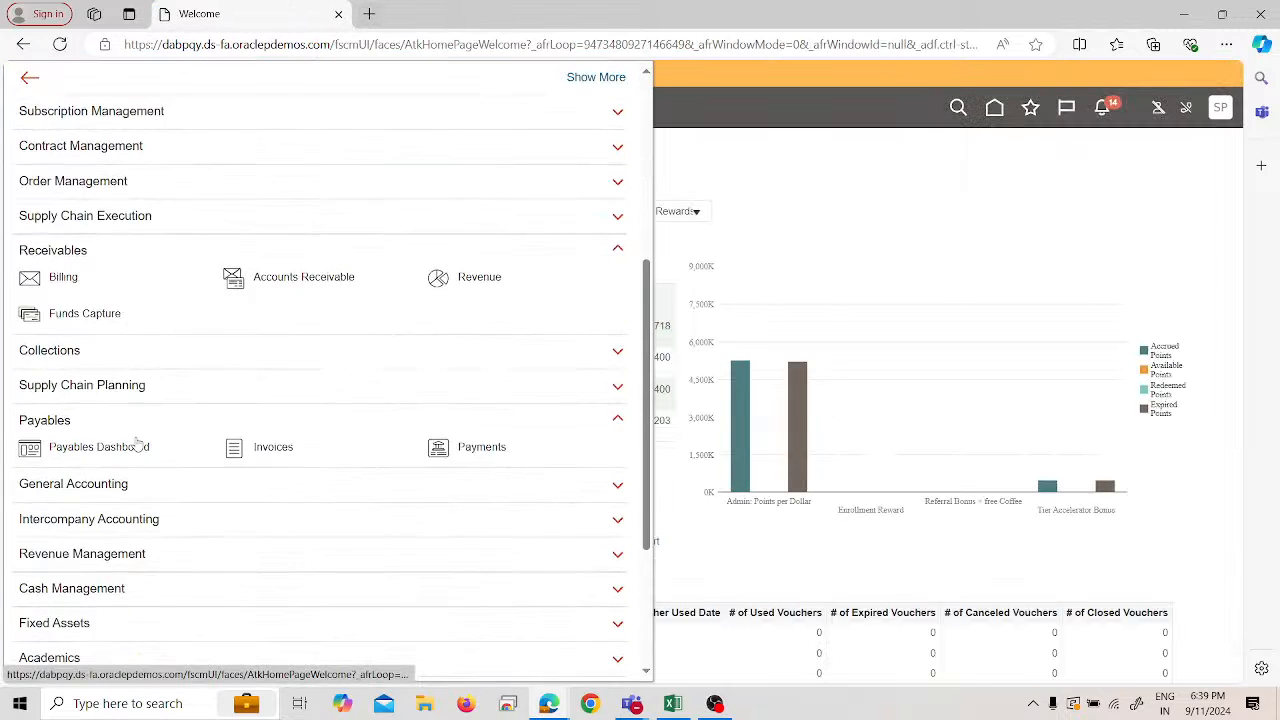
click(266, 410)
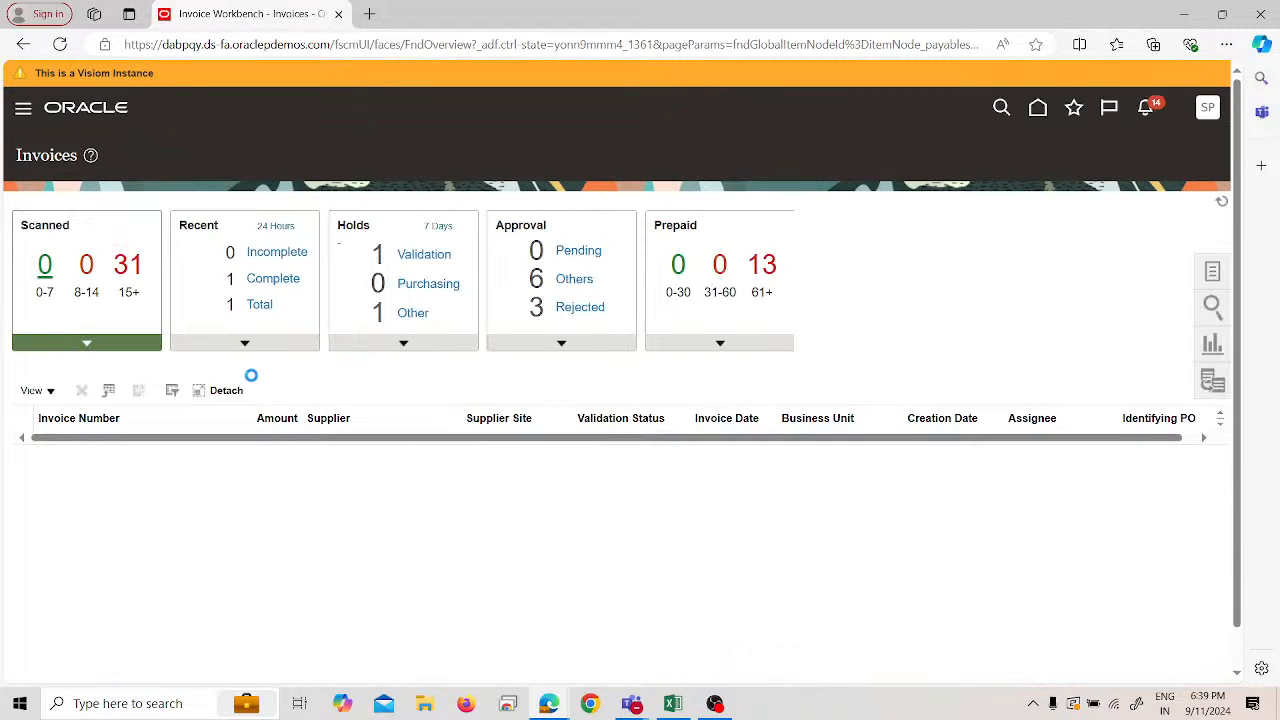
click(213, 342)
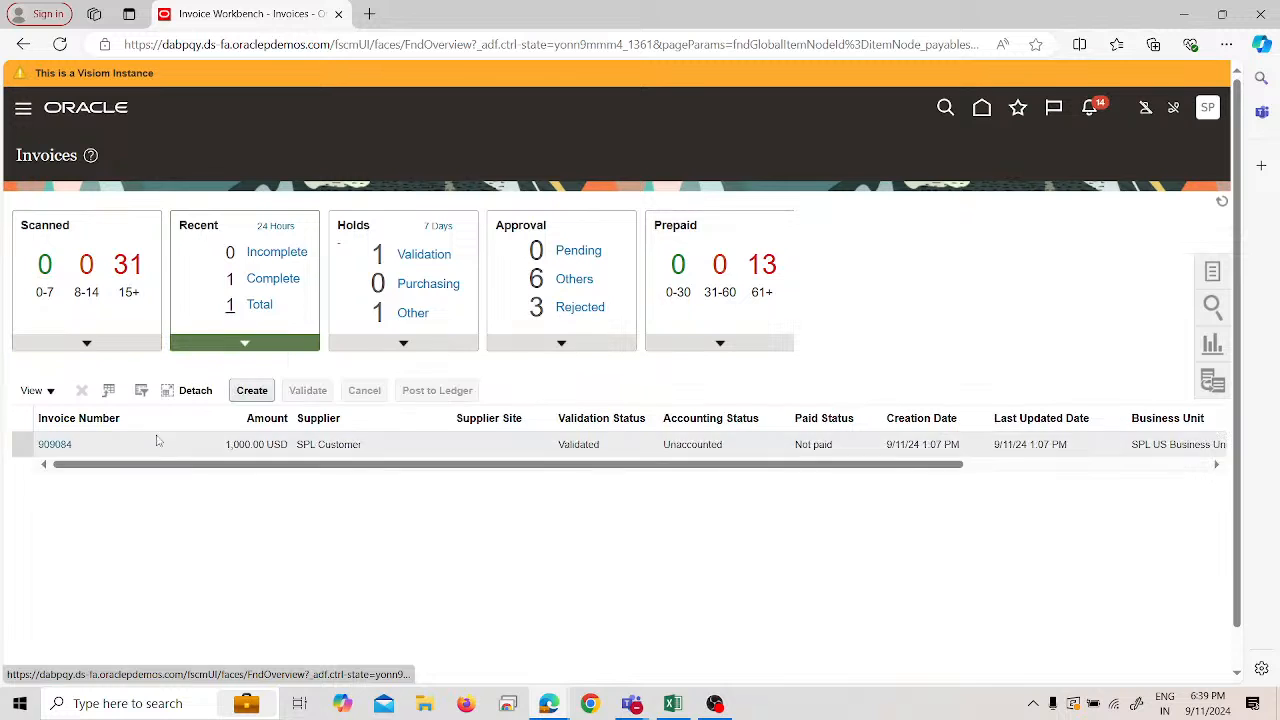
- Open invoice 909084 and check its Validated status summary and available actions
click(62, 446)
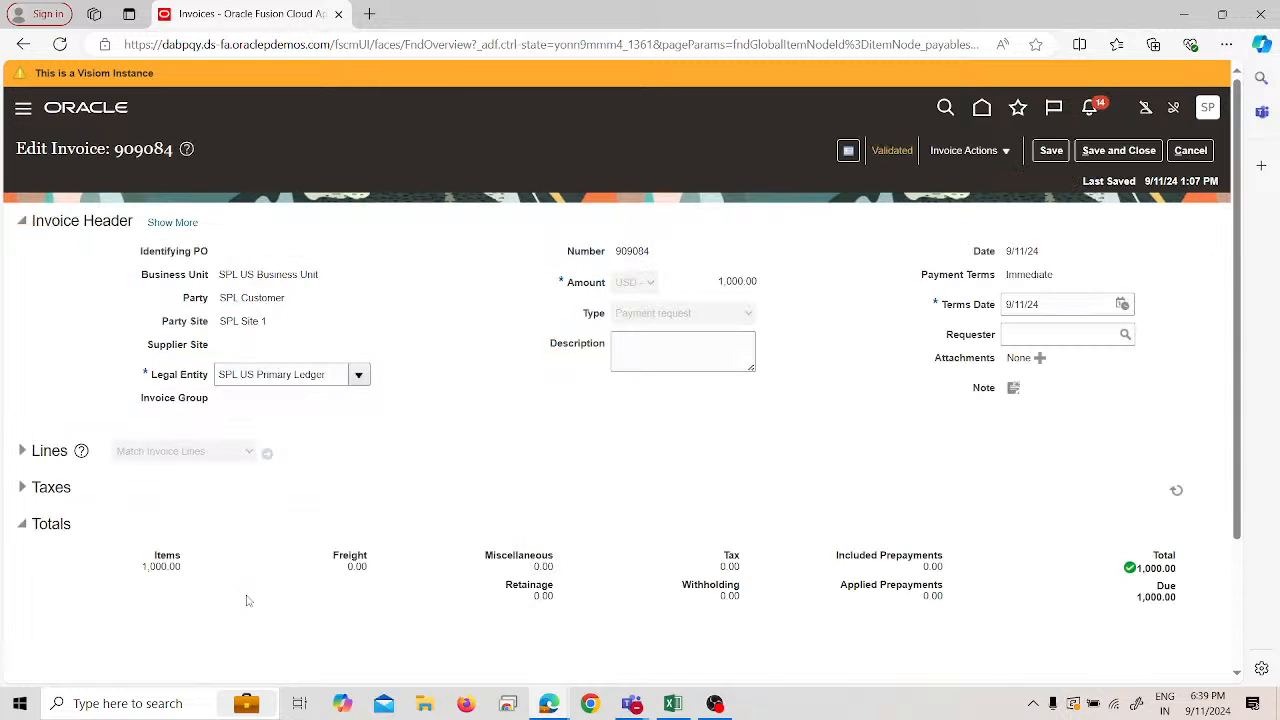
click(892, 151)
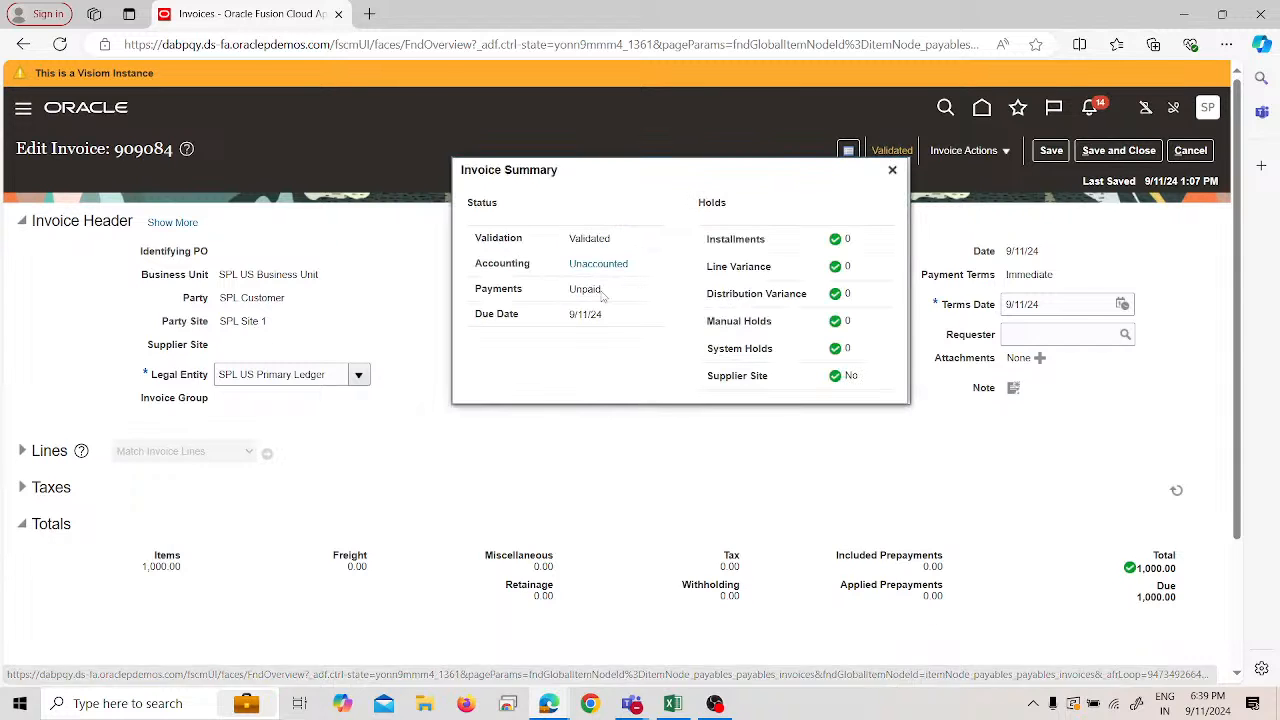
click(892, 170)
click(962, 152)
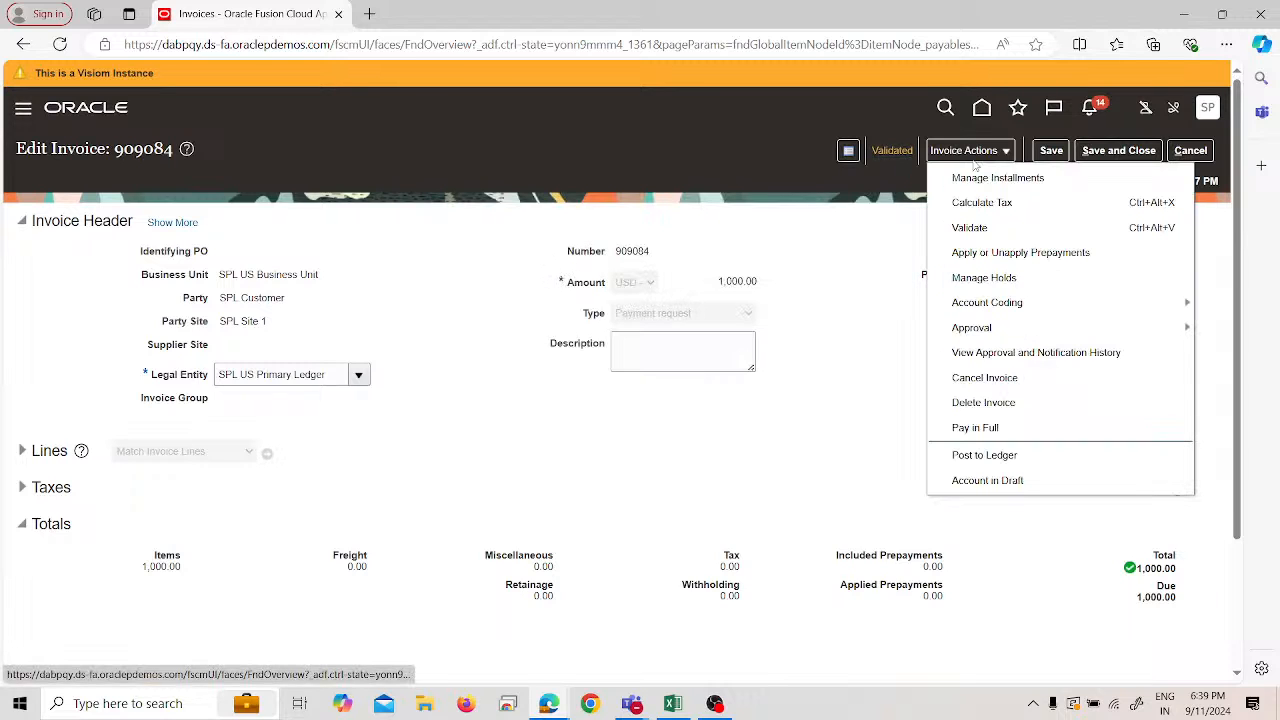
click(967, 428)
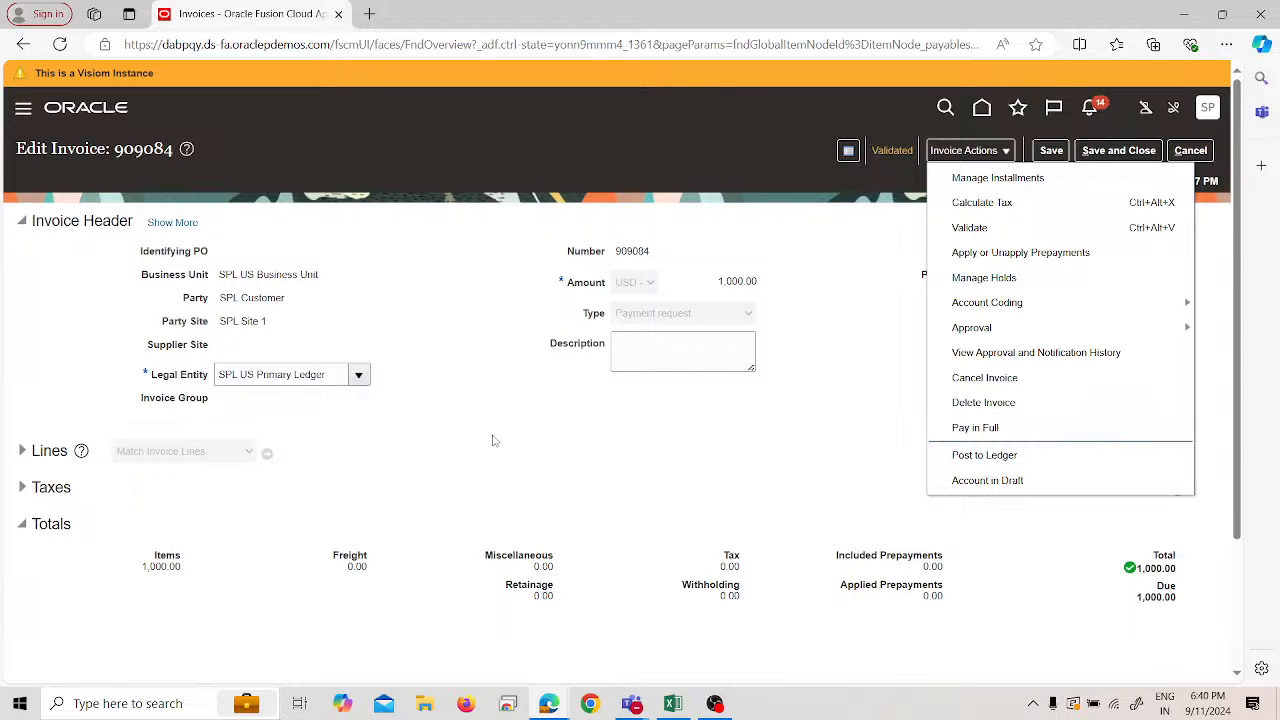
- Show the full invoice header, review its tax and accounting details, and expand the lines
click(182, 225)
scroll(247, 328, down, 3)
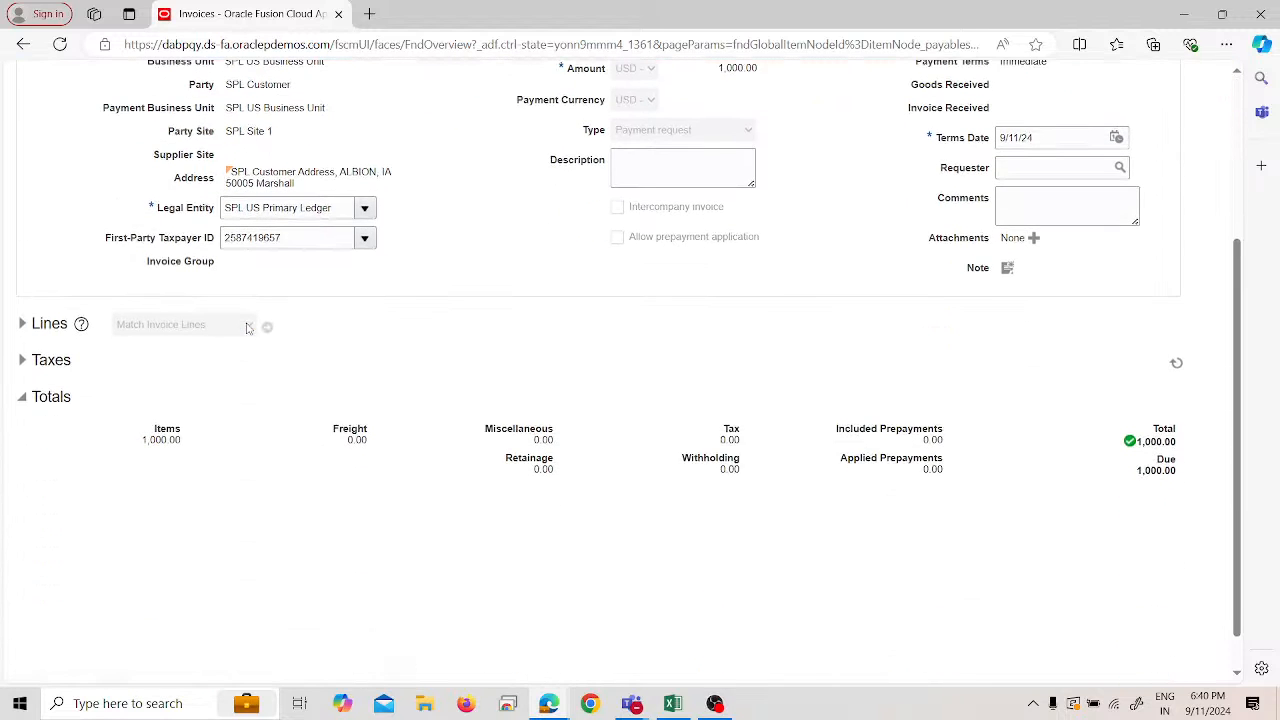
scroll(247, 328, up, 2)
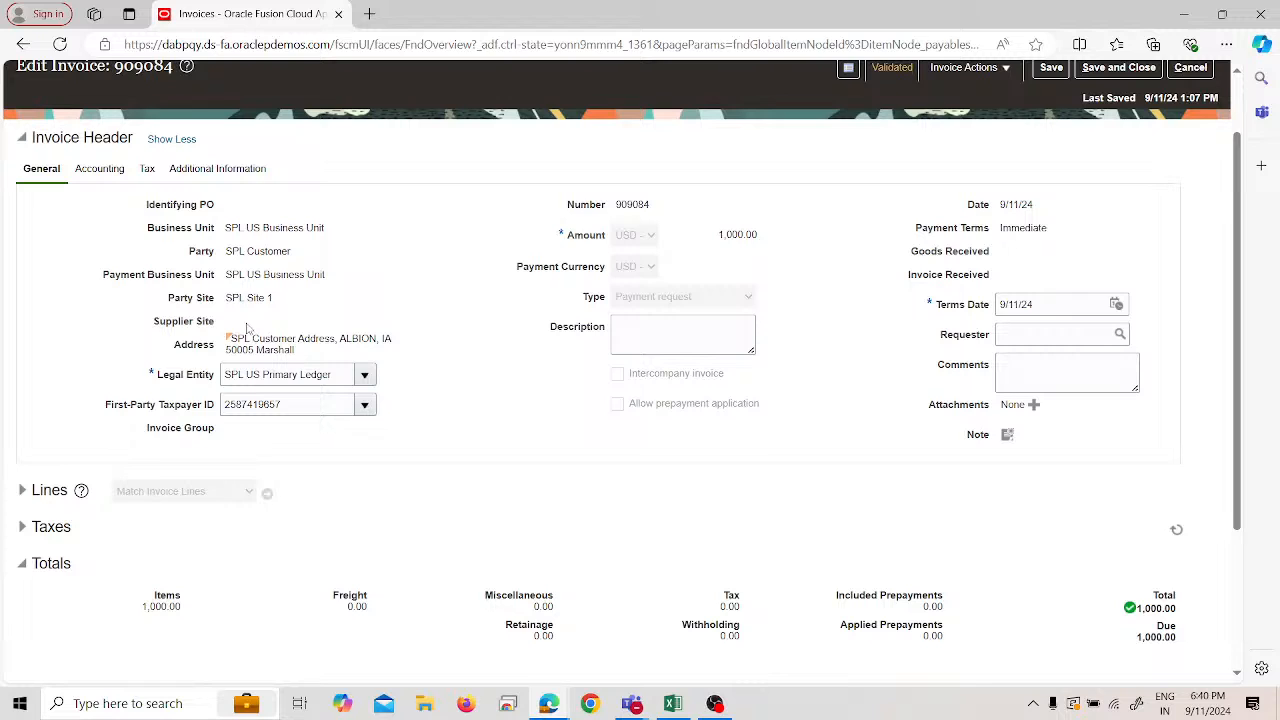
click(146, 170)
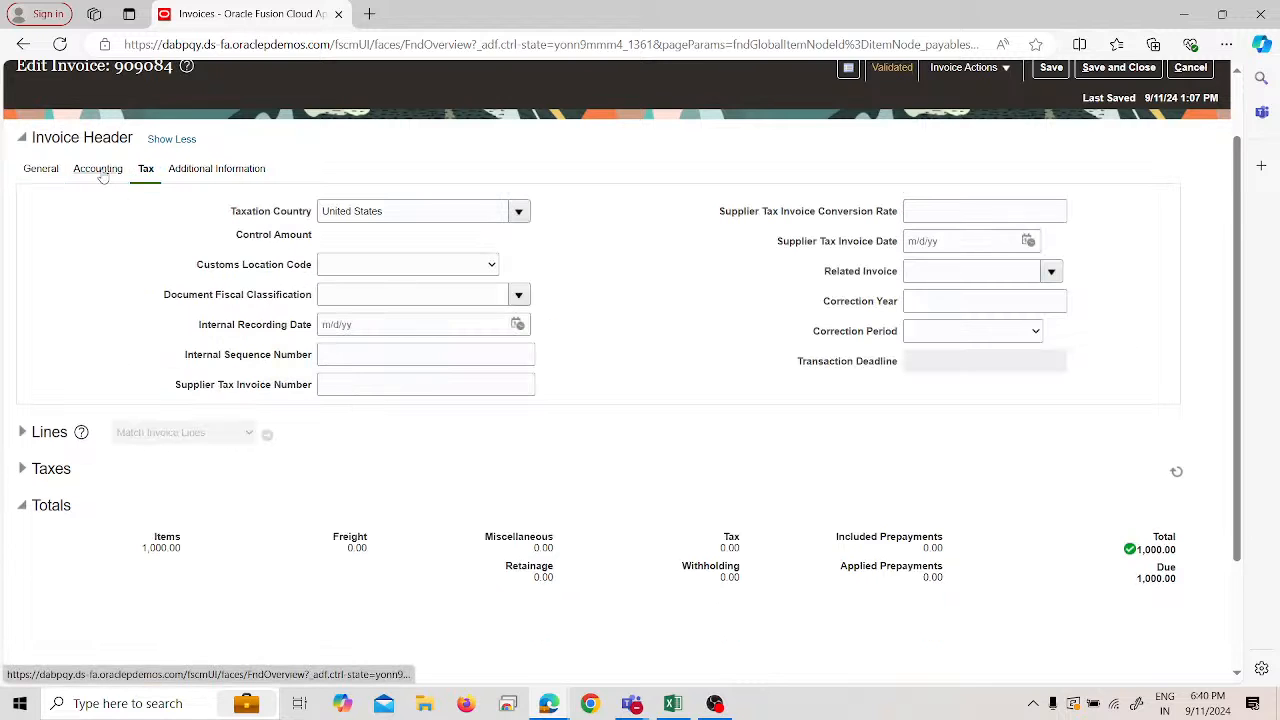
click(104, 170)
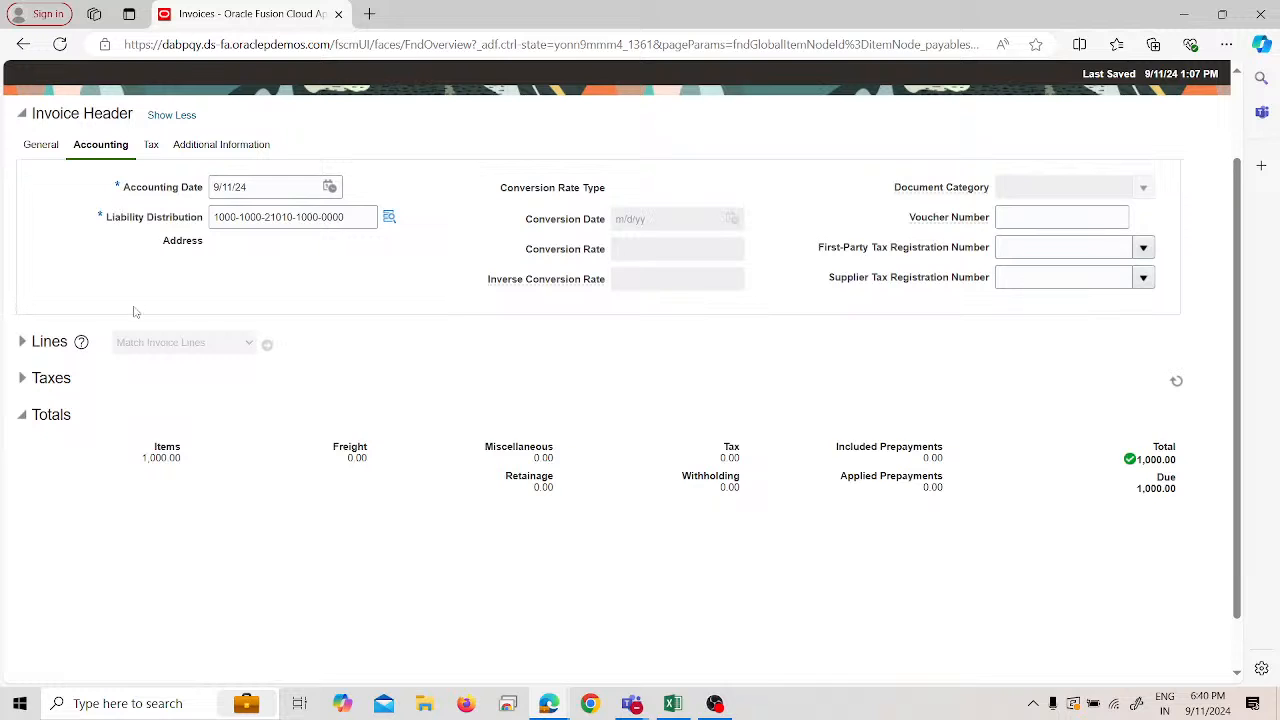
click(24, 342)
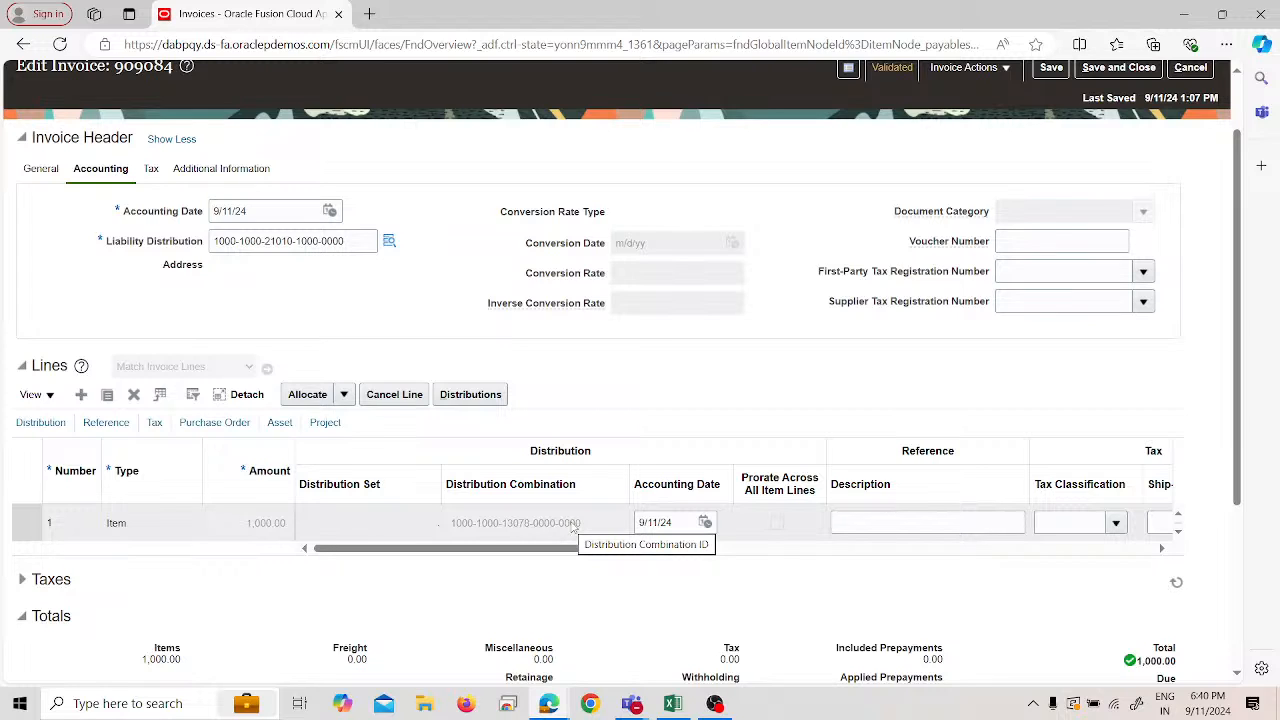
click(389, 242)
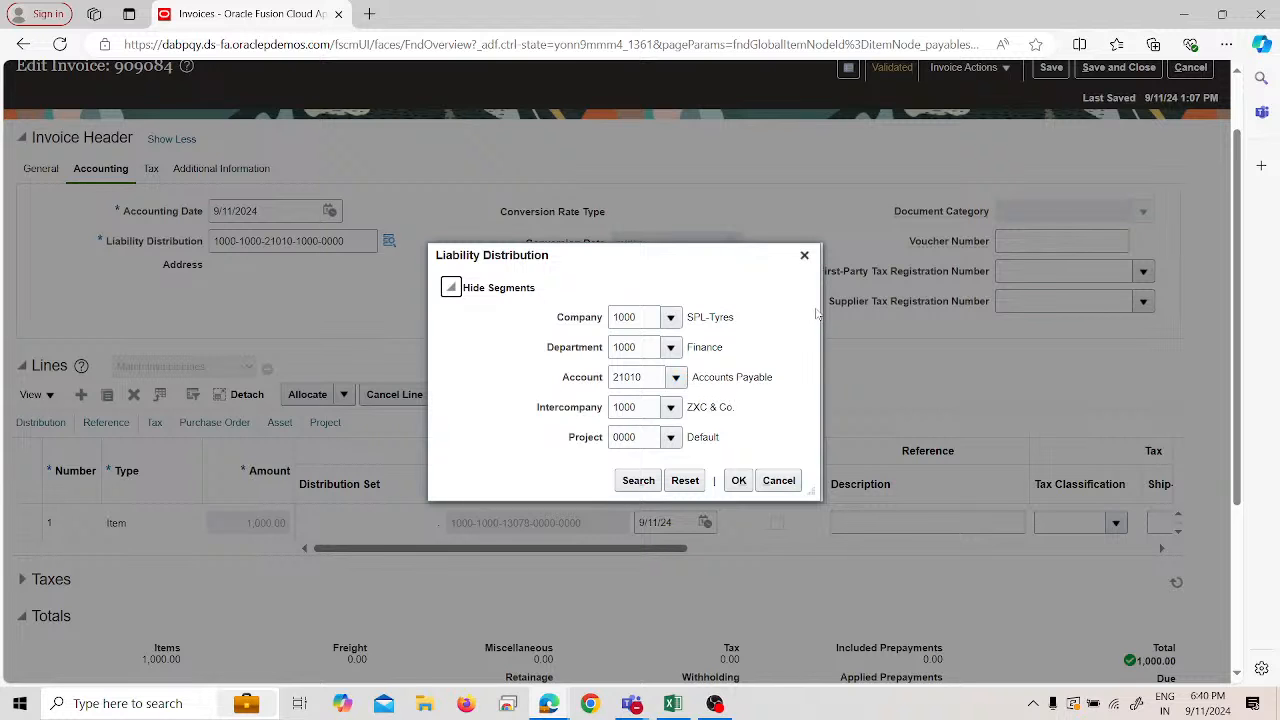
click(805, 255)
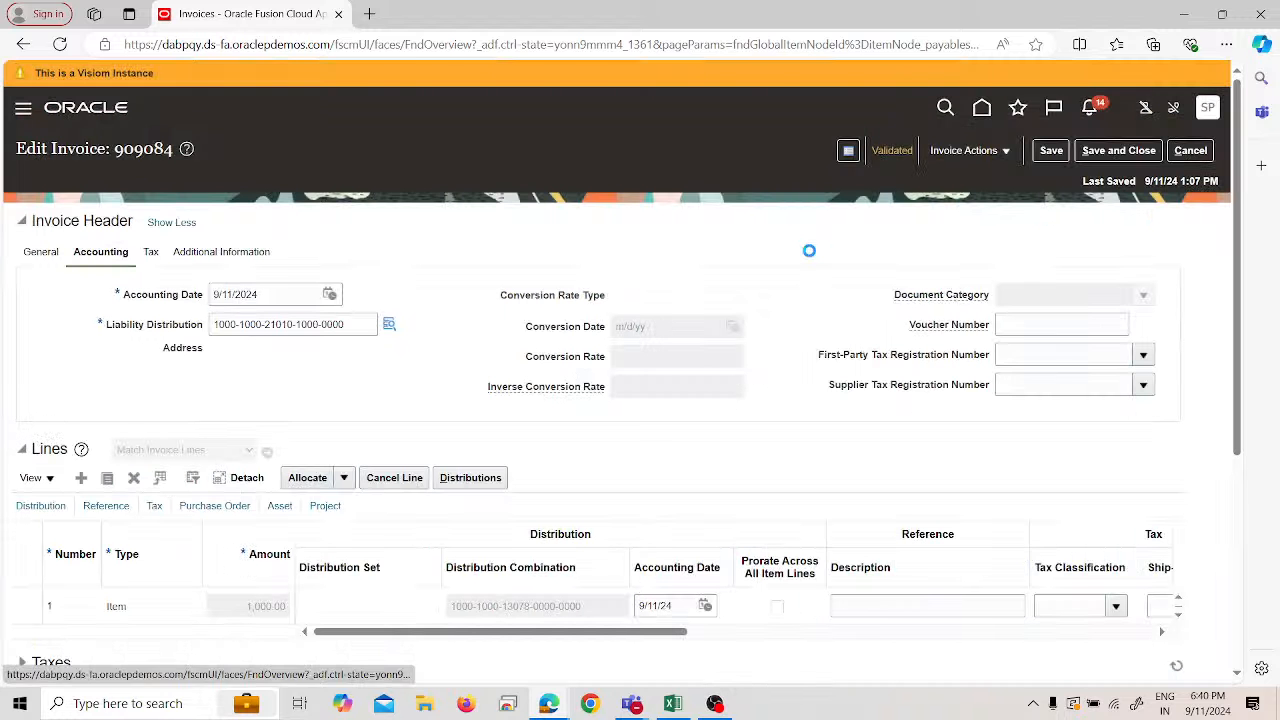
scroll(540, 458, down, 2)
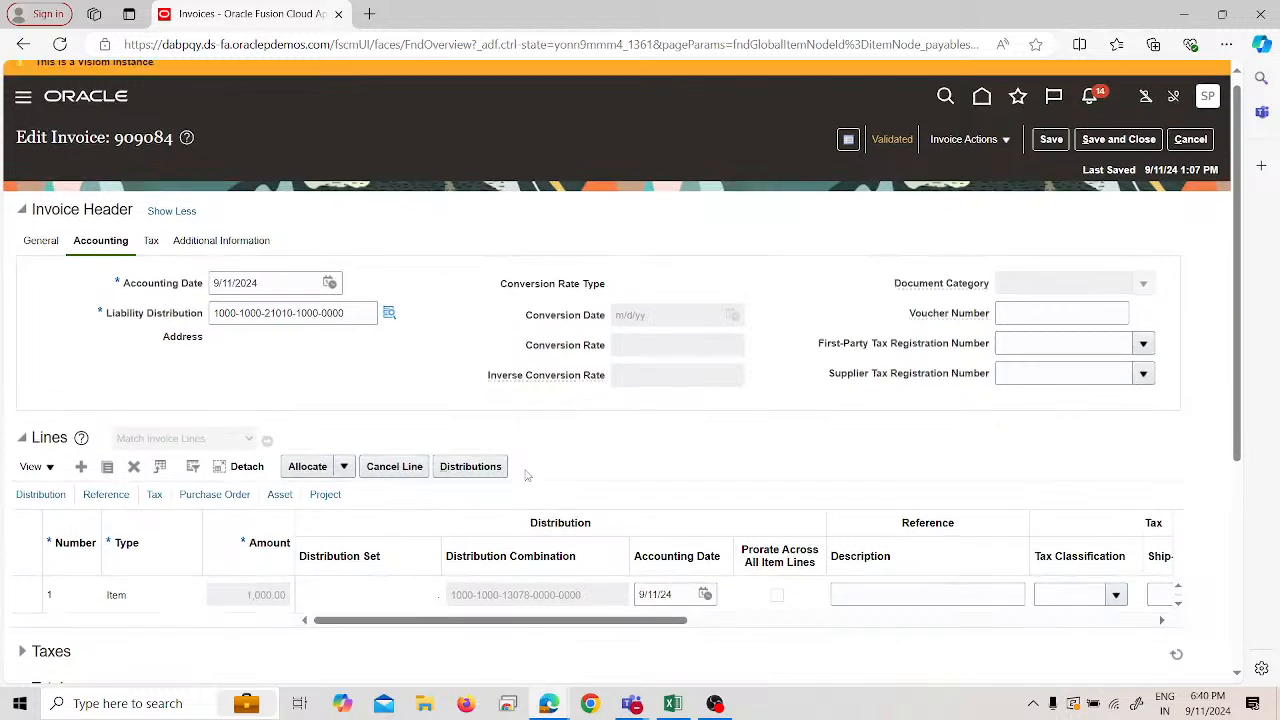
scroll(525, 476, down, 1)
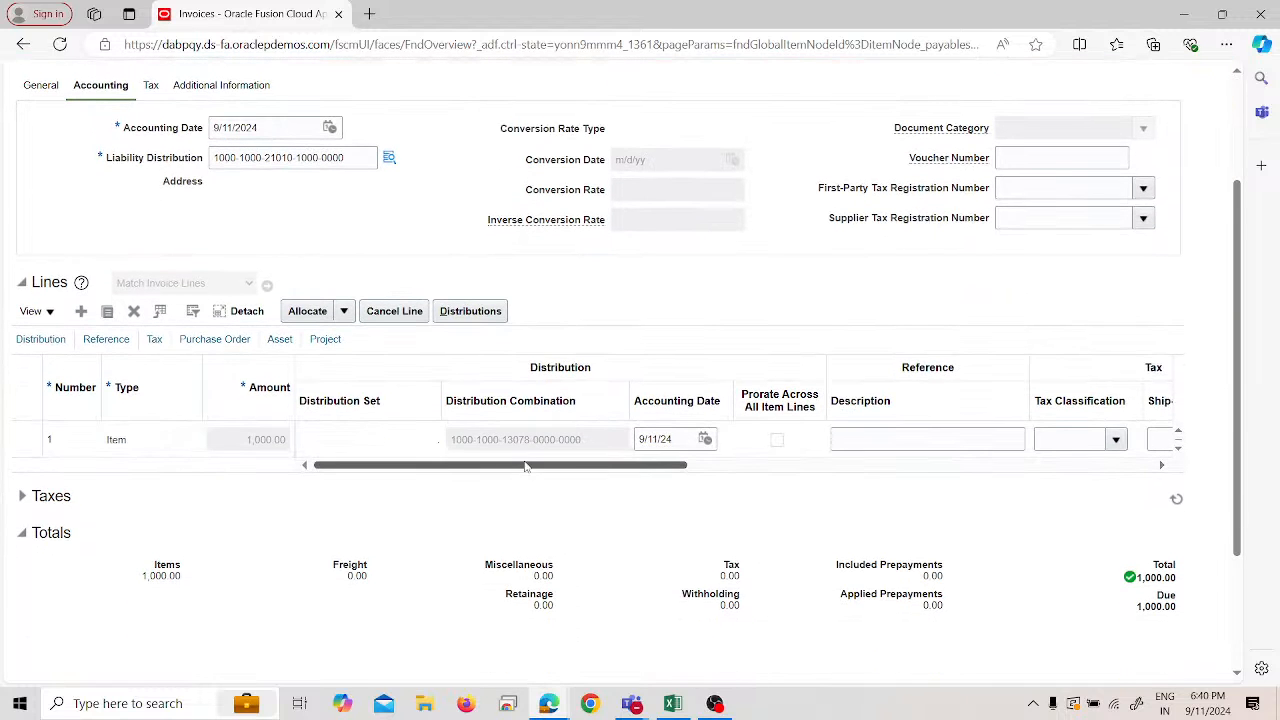
mouse_move(555, 464)
mouse_down()
mouse_move(615, 464)
mouse_move(558, 471)
mouse_up()
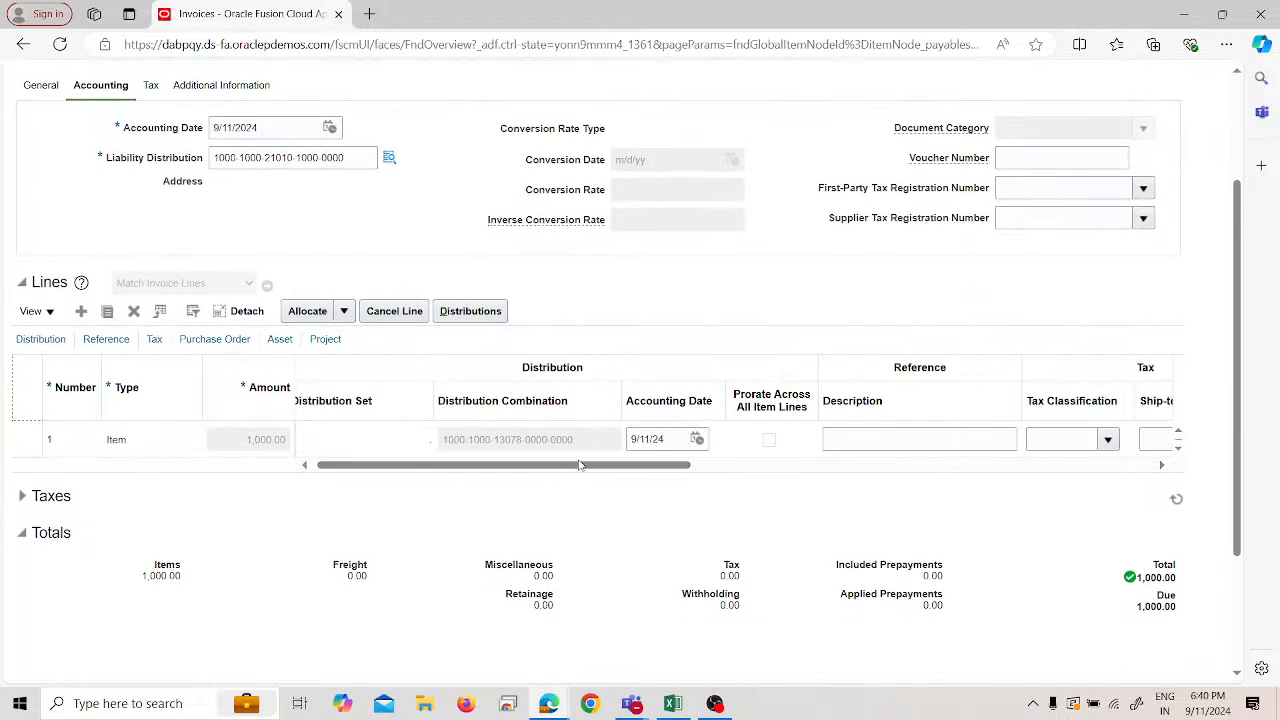
drag(618, 390, 652, 392)
click(645, 444)
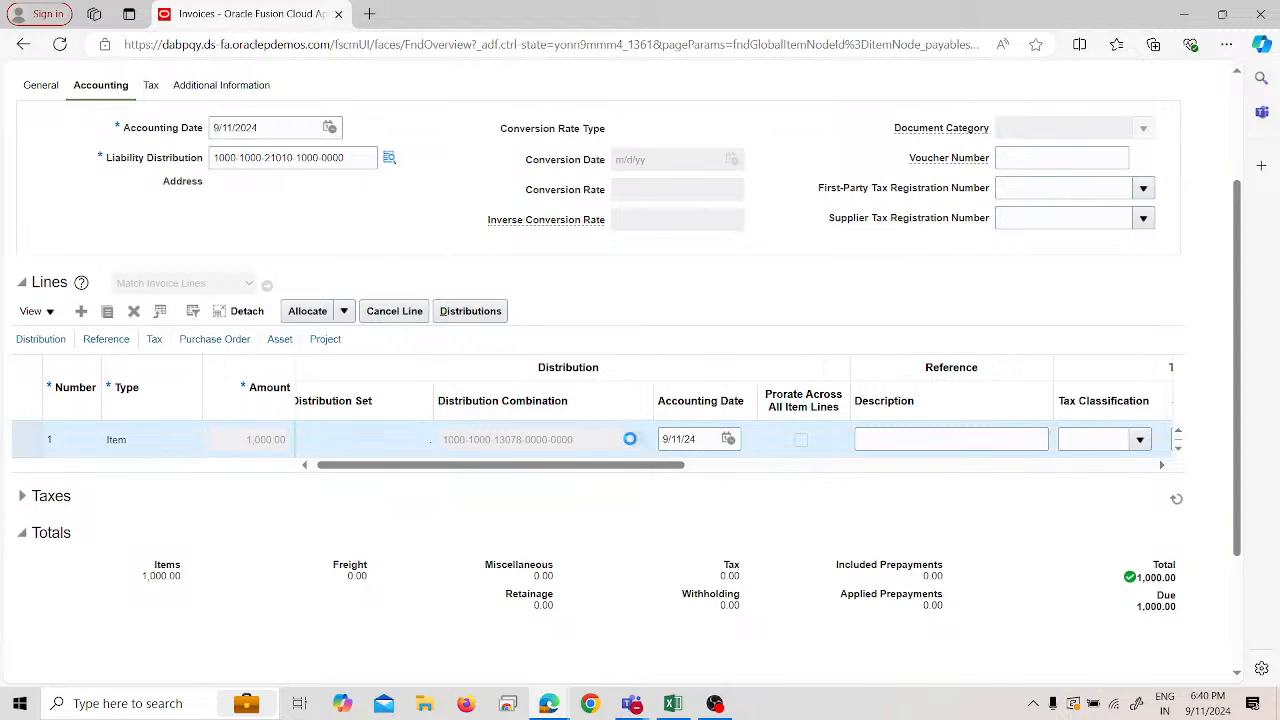
mouse_move(629, 439)
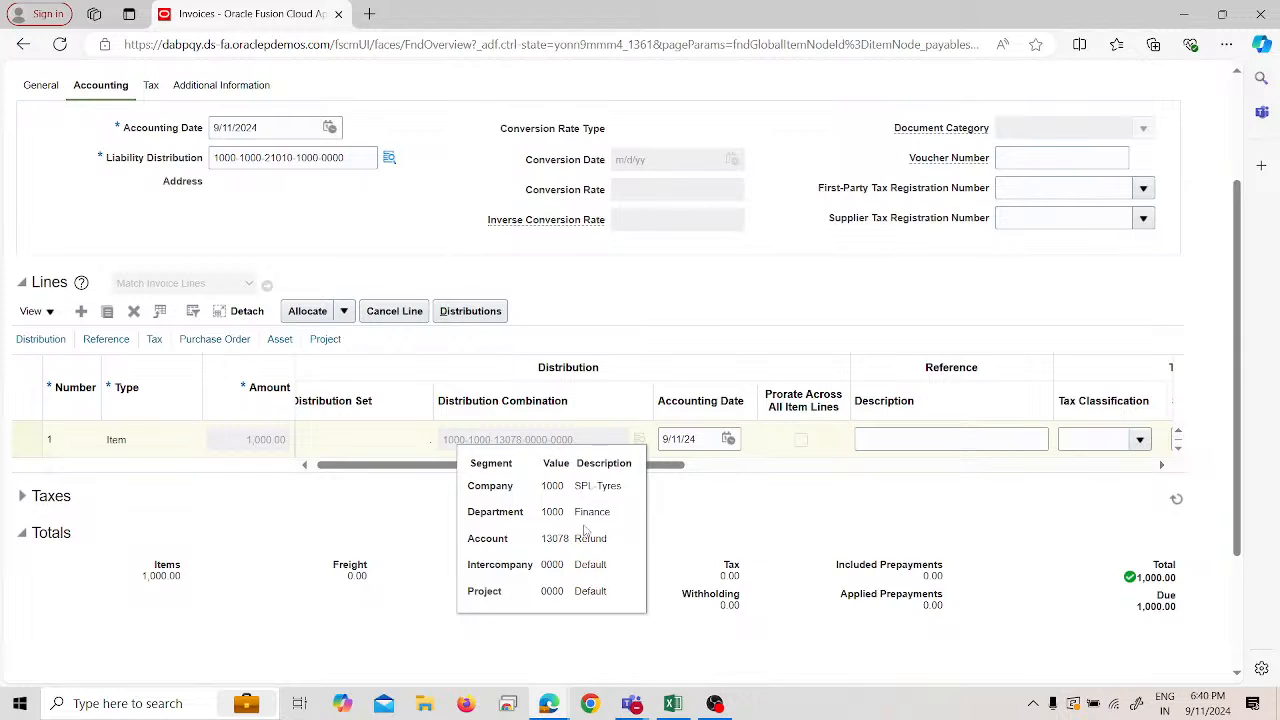
- Save and close invoice 909084 back to the Invoices work area
scroll(770, 552, up, 3)
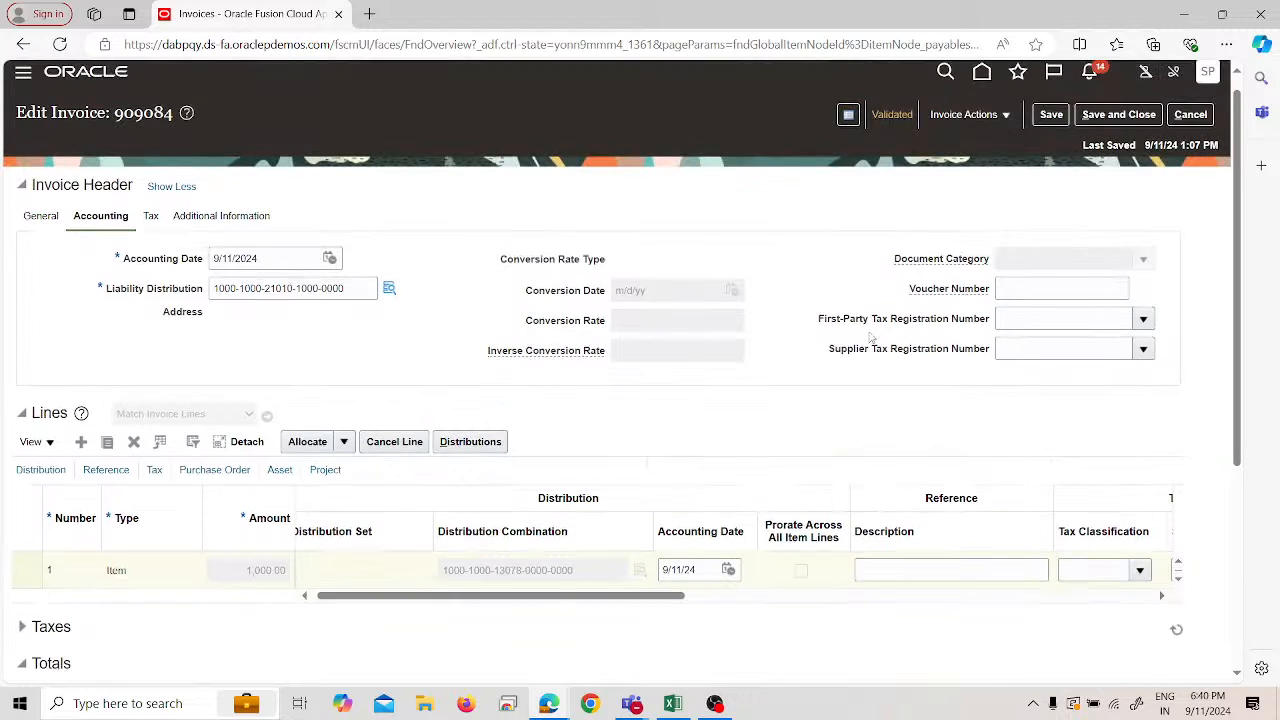
click(1004, 150)
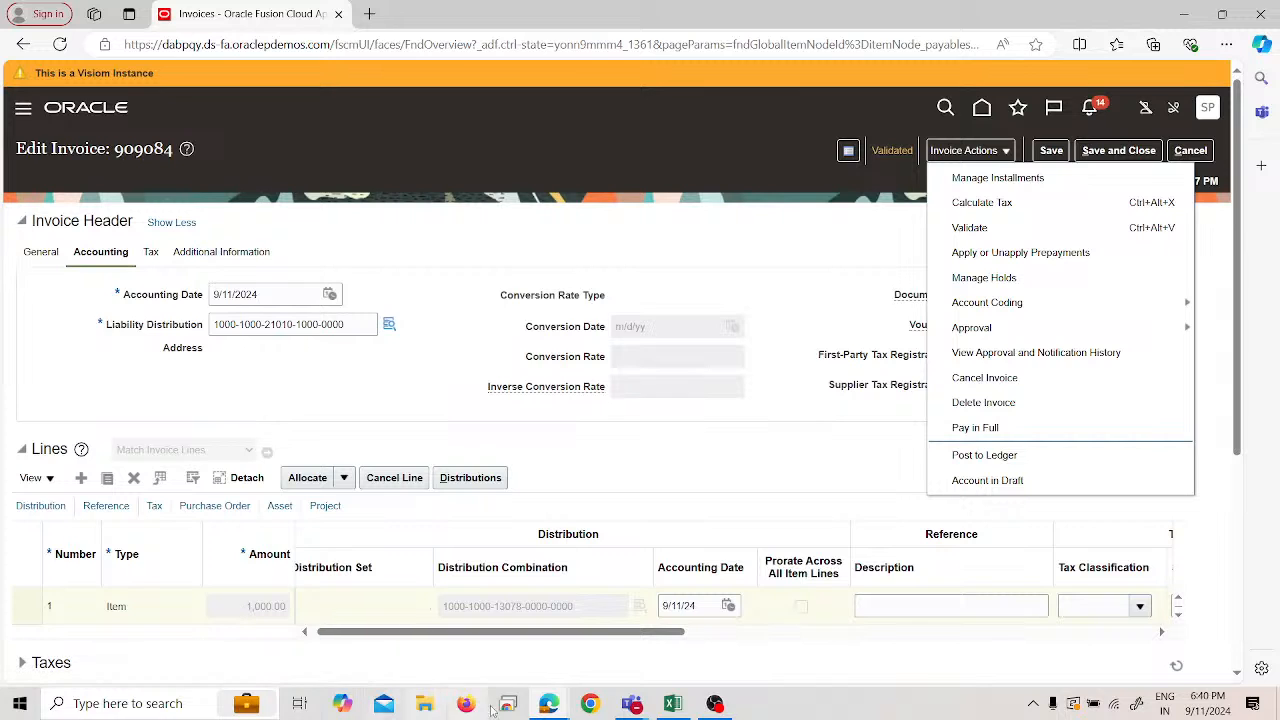
click(1122, 150)
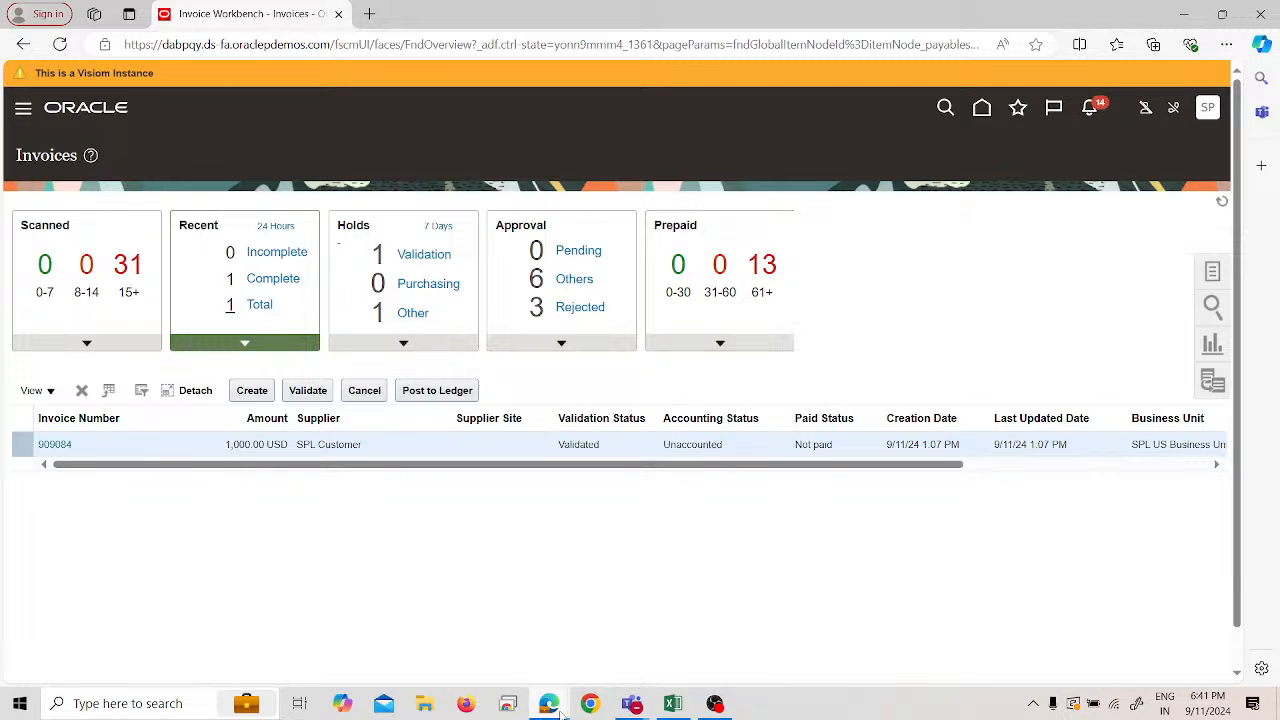
- End the Oracle Fusion Financials live stream in YouTube Studio and bring the Teams meeting window forward
mouse_move(552, 705)
click(637, 623)
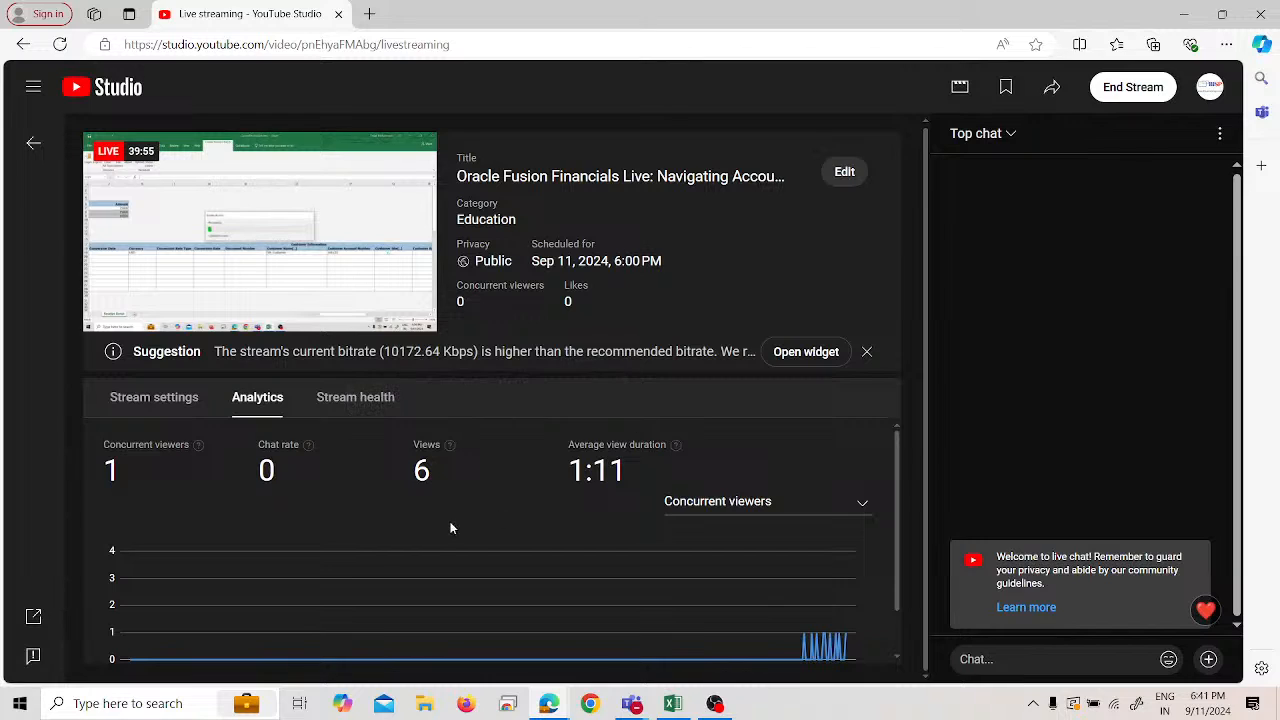
click(1133, 87)
click(789, 436)
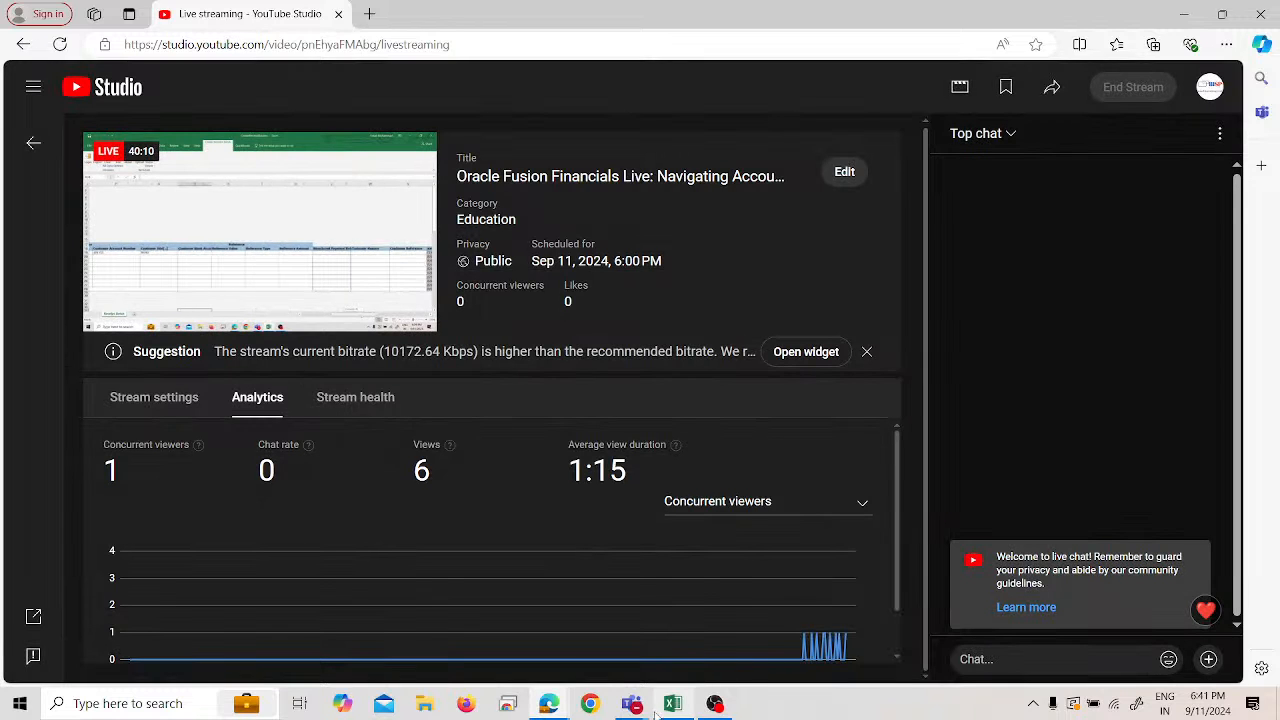
click(583, 630)
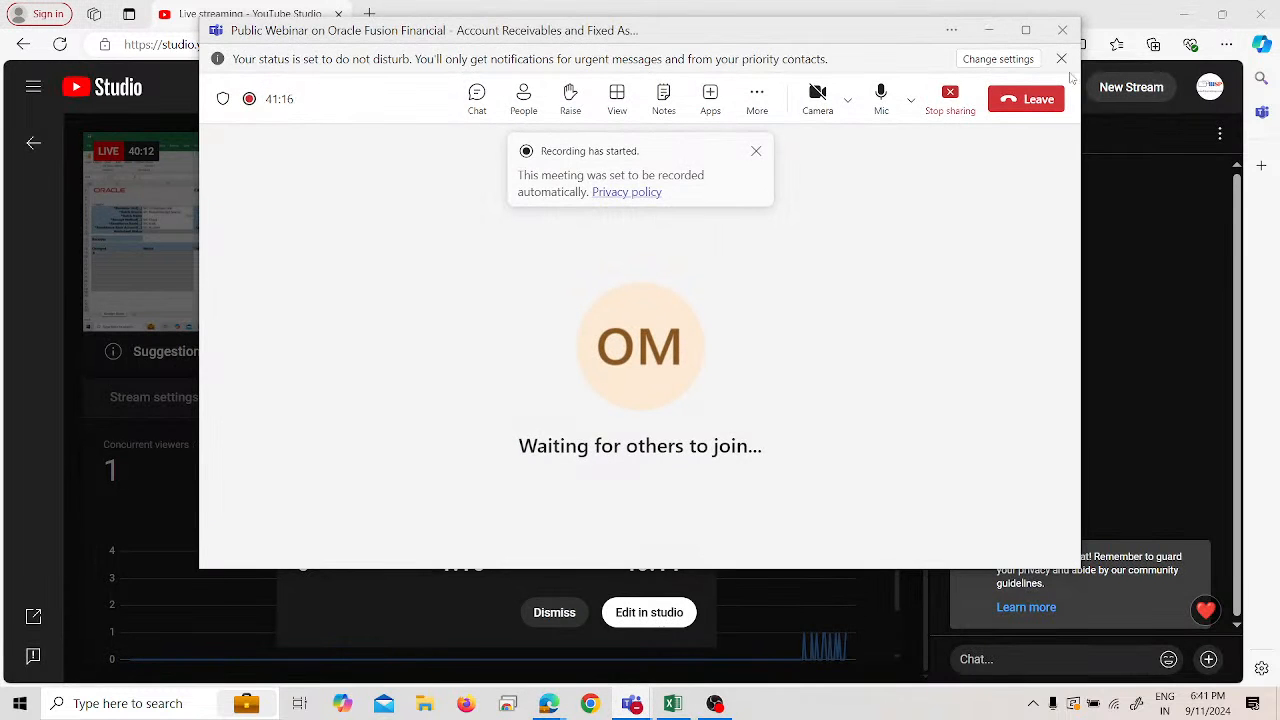